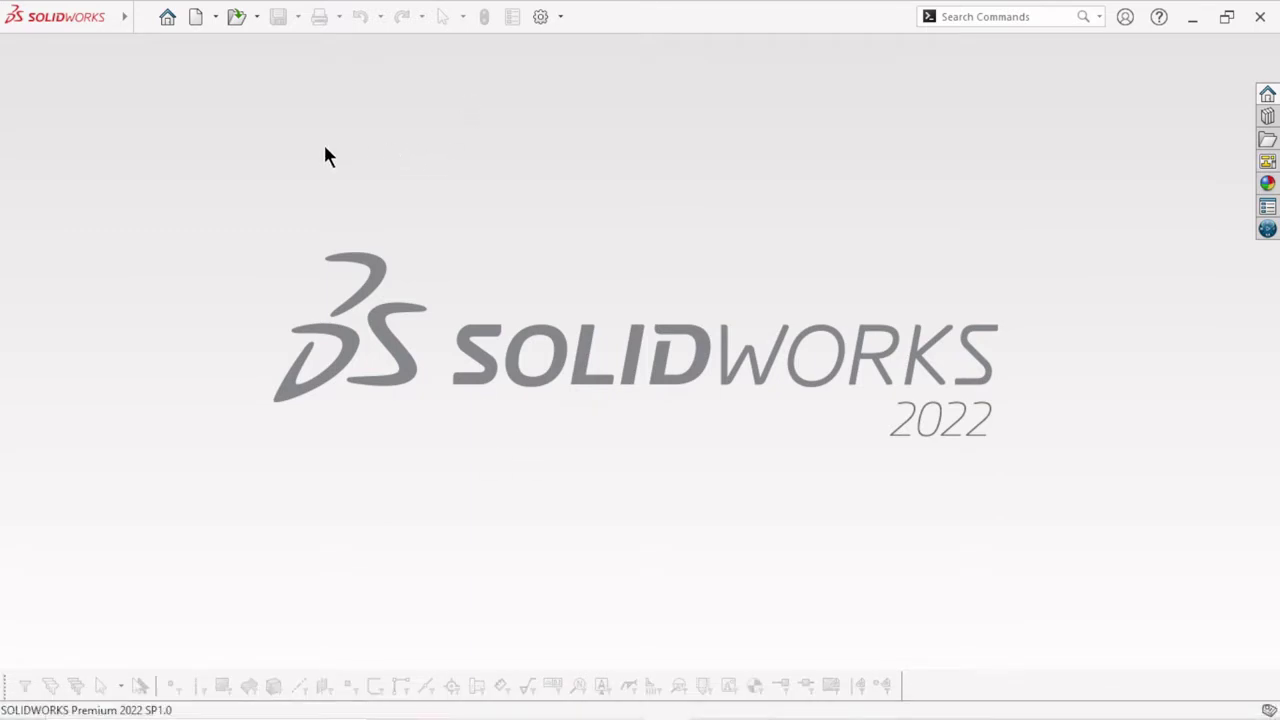
# Create a new blank part and apply the Plain White scene as the background.
pyautogui.click(197, 17)
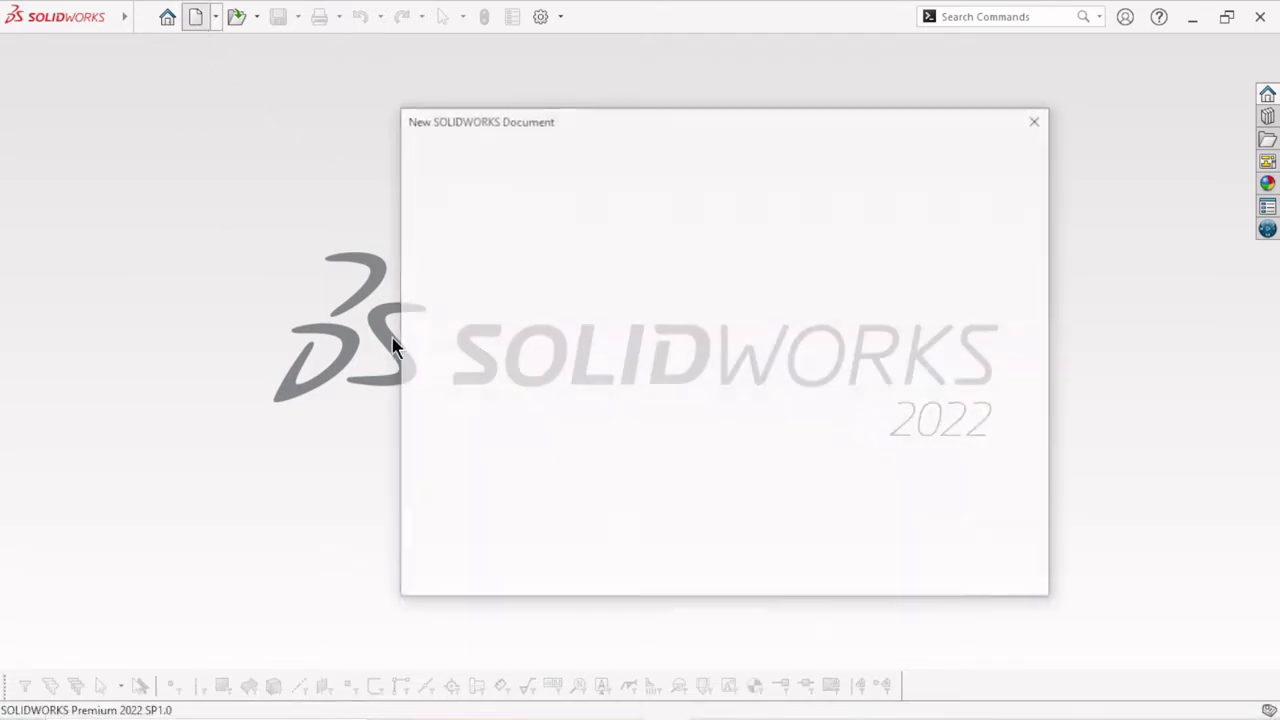
pyautogui.click(814, 562)
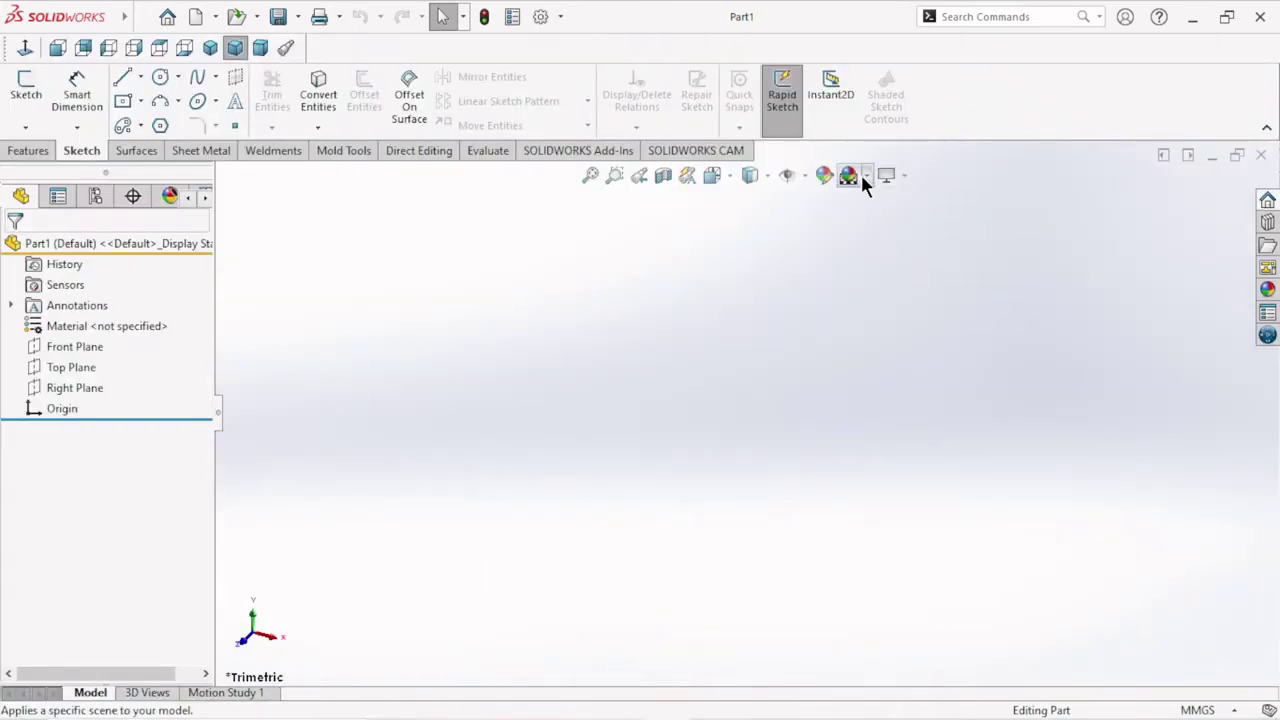
pyautogui.click(866, 176)
pyautogui.click(868, 222)
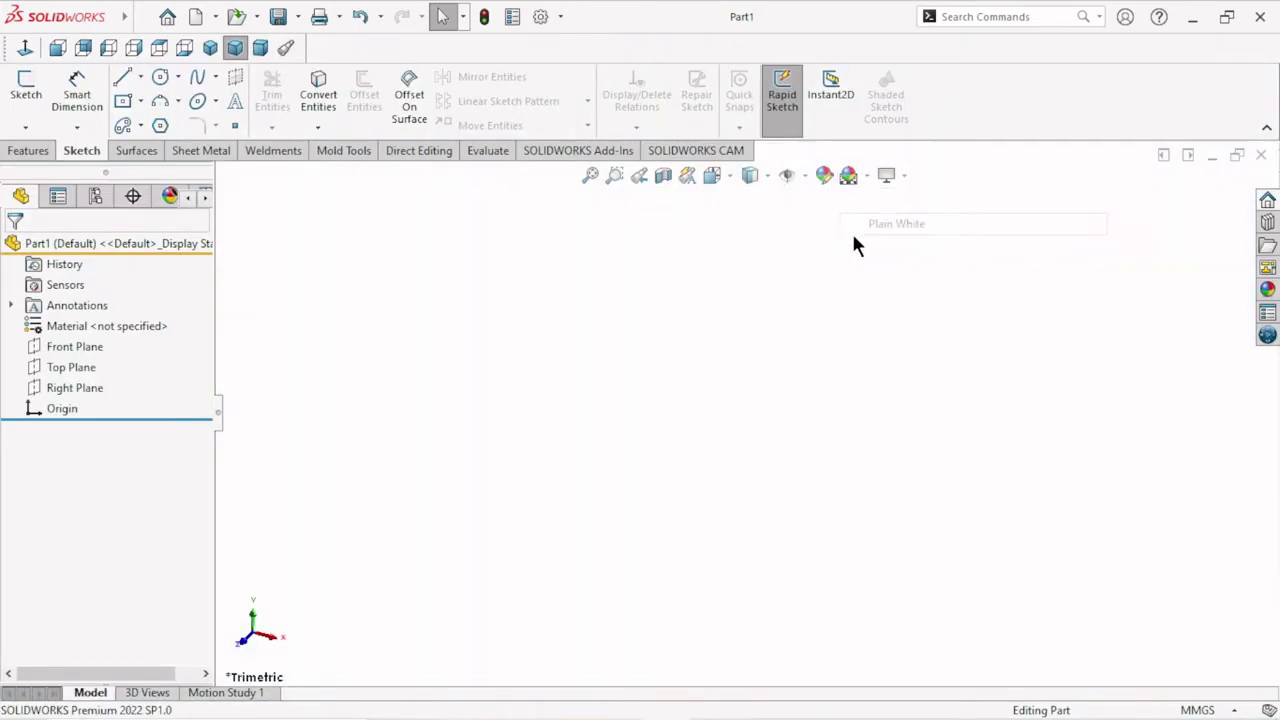
# On the Top Plane, sketch an origin-centred circle roughly 158 mm across.
pyautogui.click(80, 370)
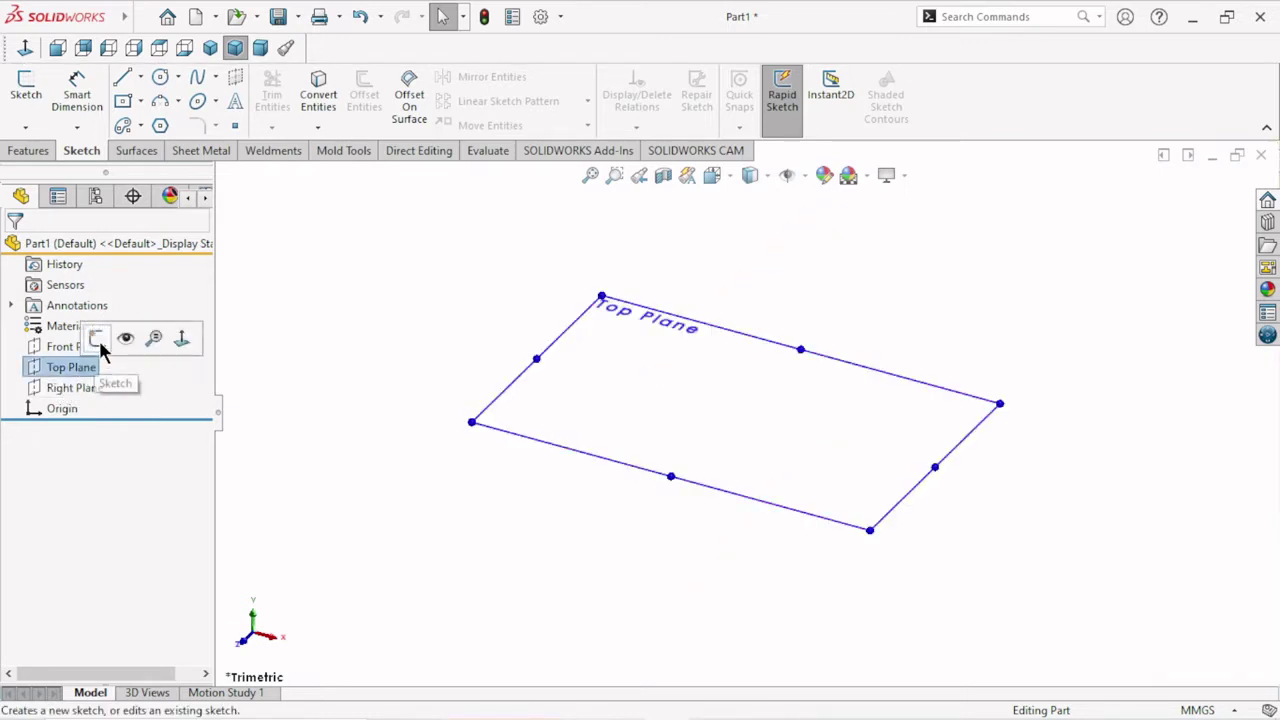
pyautogui.click(99, 336)
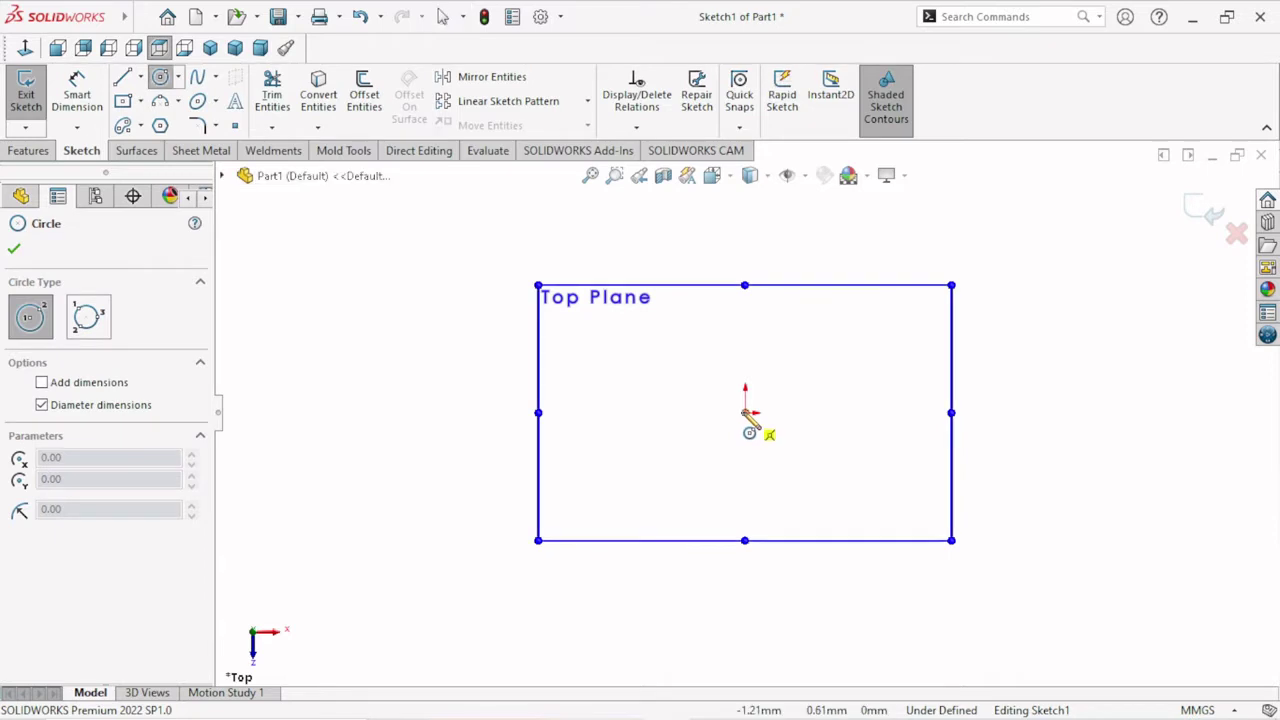
pyautogui.click(744, 412)
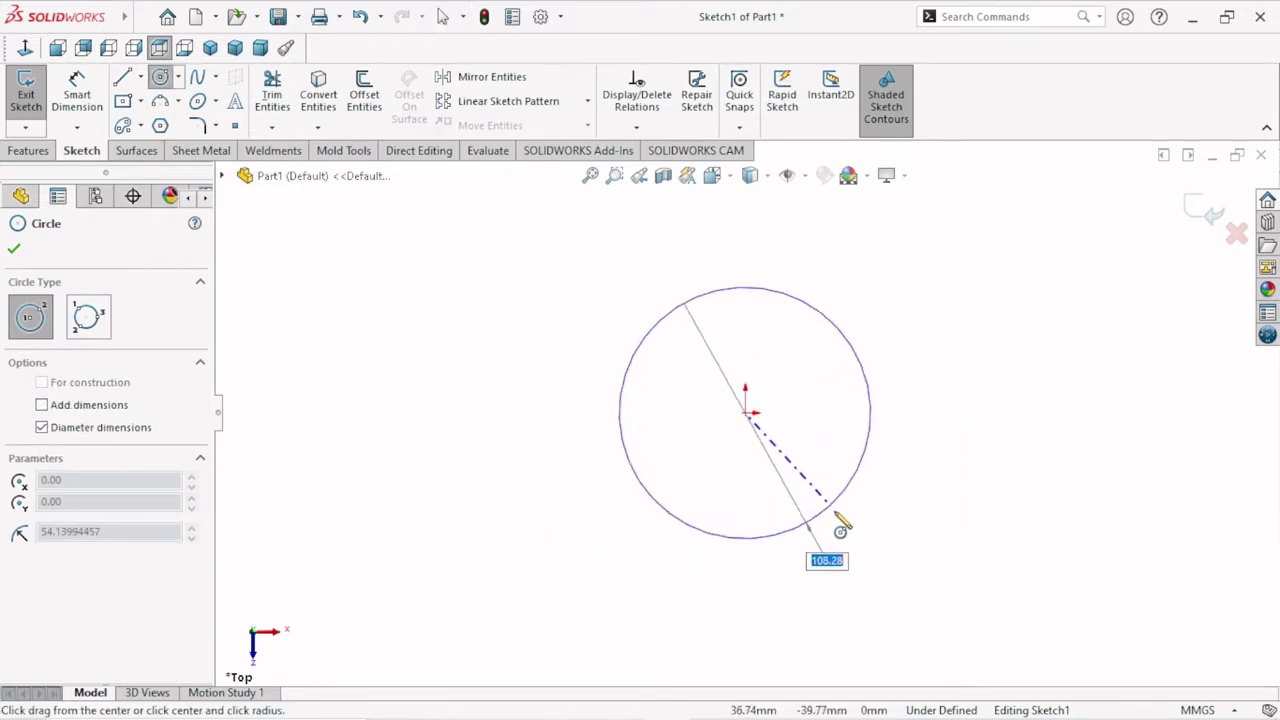
pyautogui.click(750, 598)
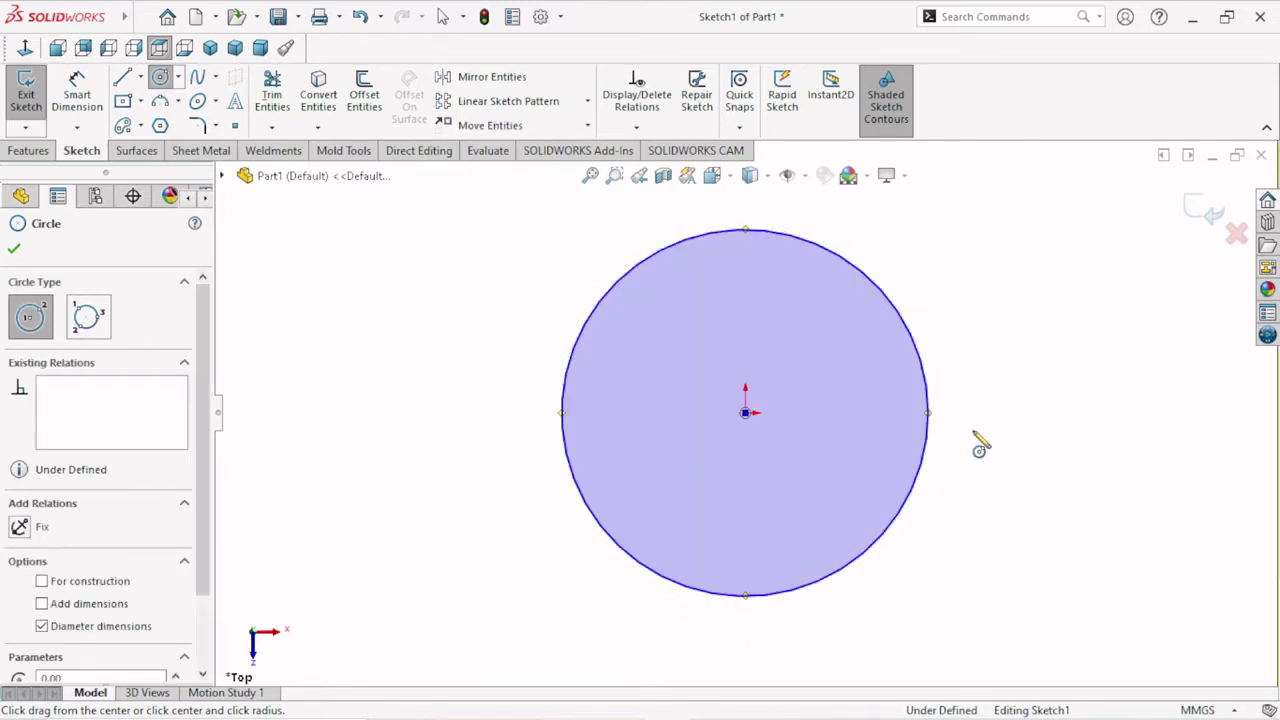
pyautogui.rightClick(983, 443)
pyautogui.click(1003, 449)
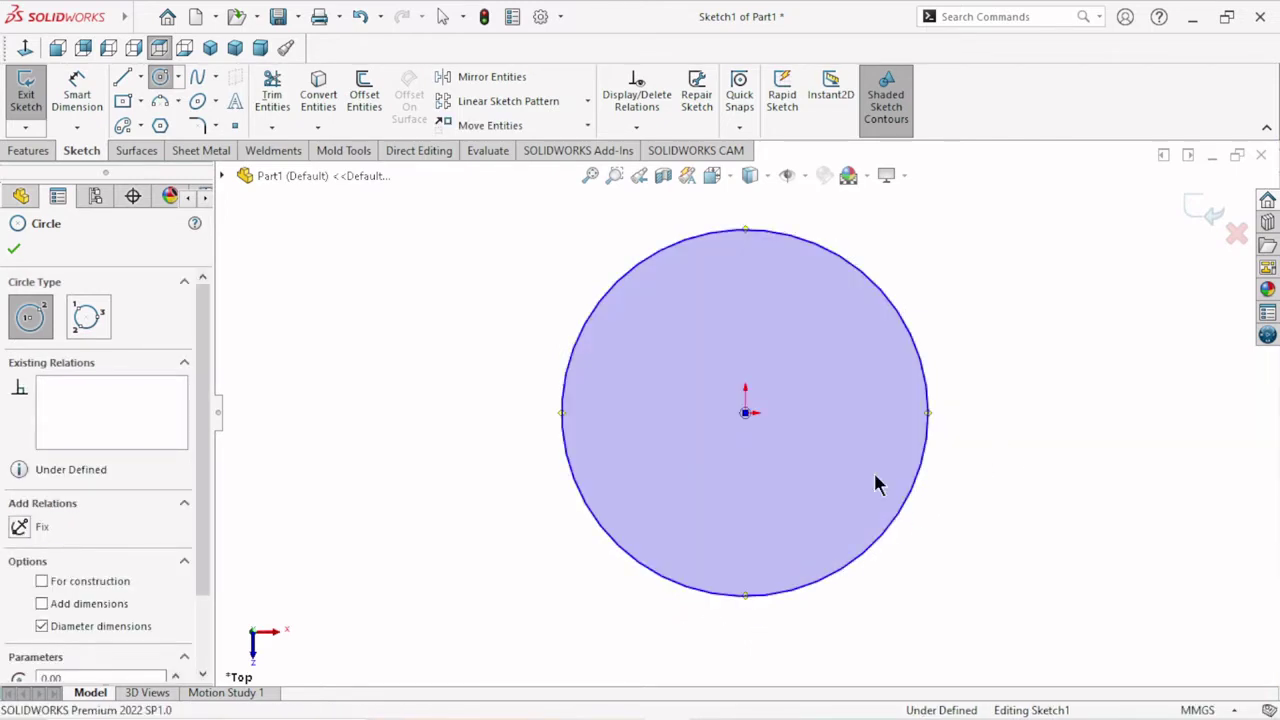
pyautogui.click(77, 92)
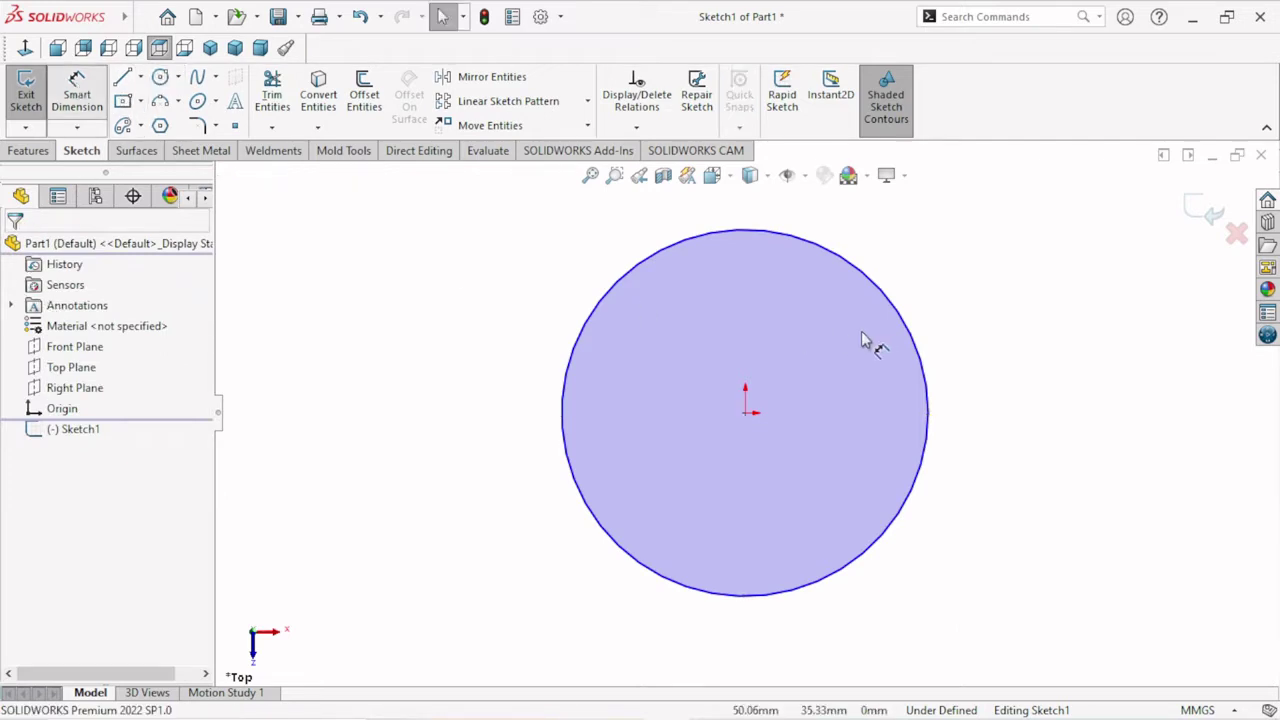
# Dimension the circle's diameter as 160 mm, fully defining Sketch1.
pyautogui.click(930, 411)
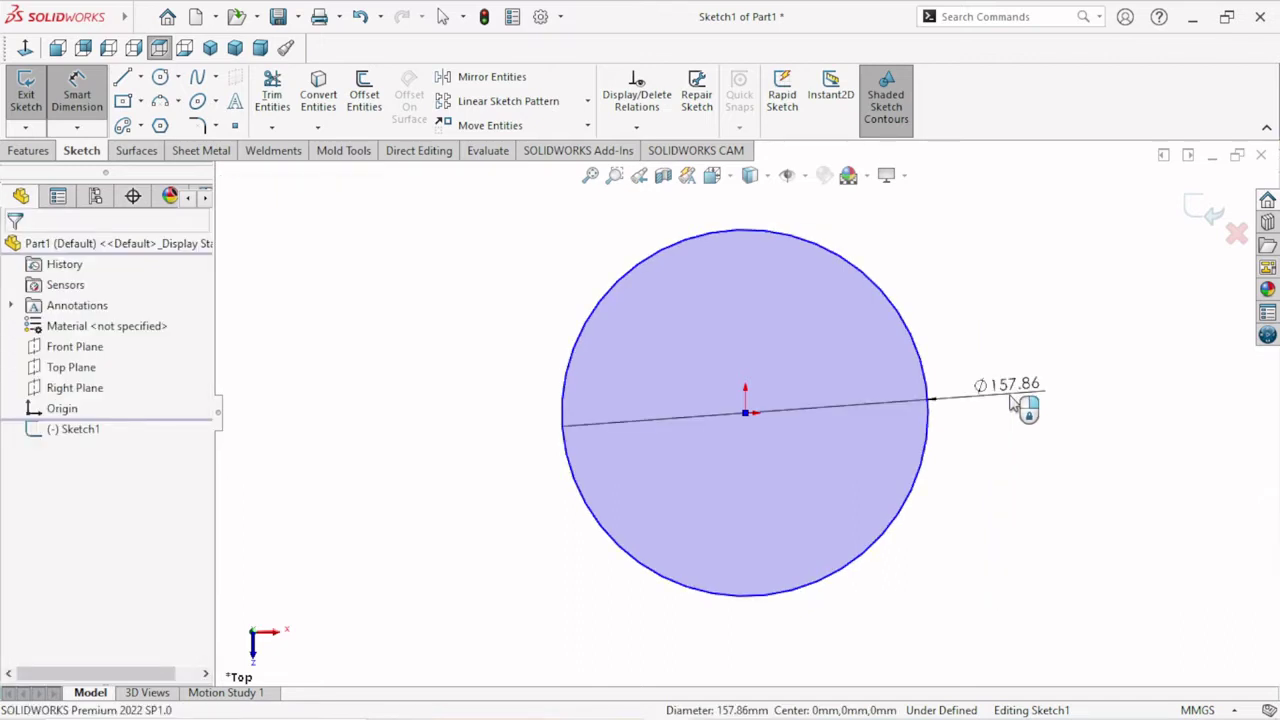
pyautogui.click(1012, 402)
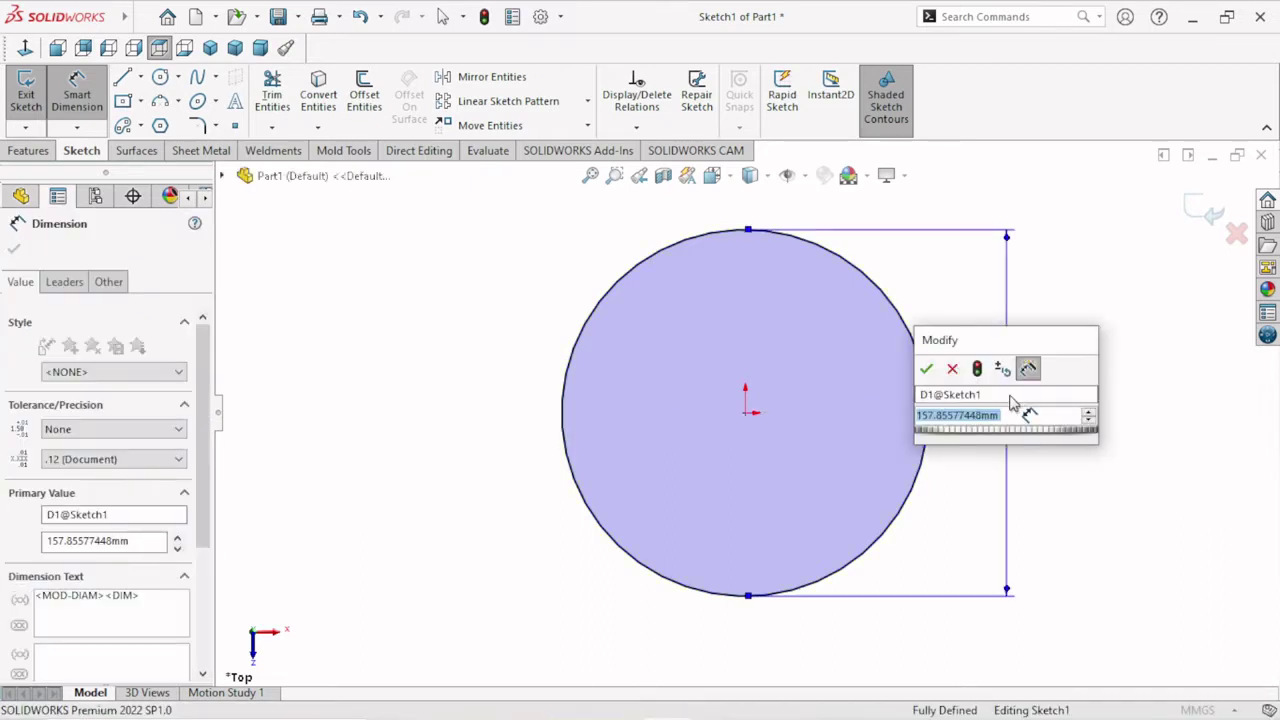
pyautogui.write('1')
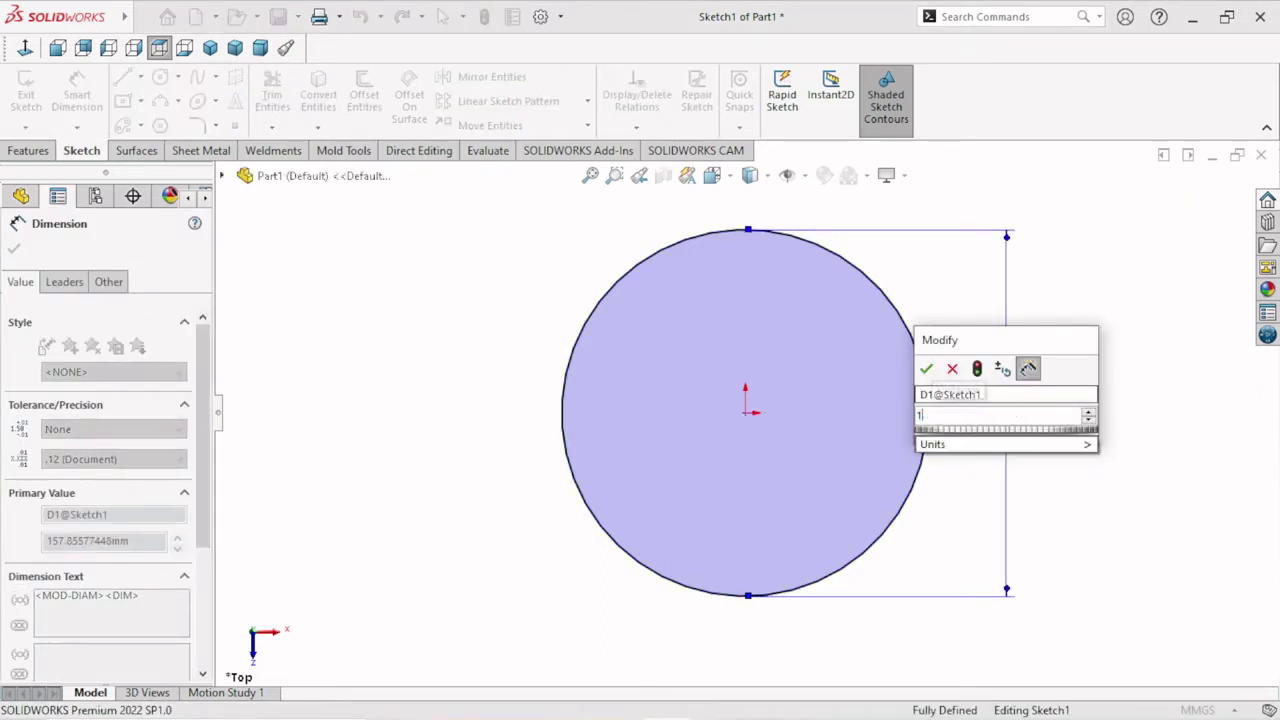
pyautogui.write('60')
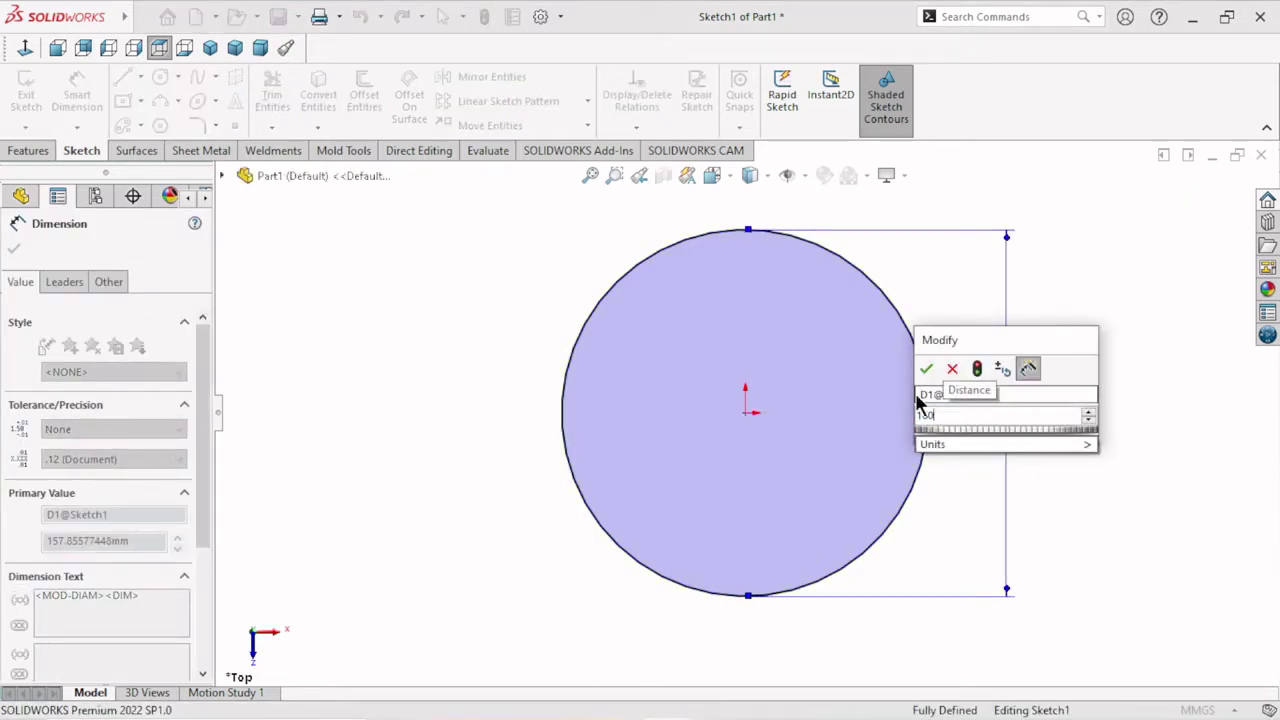
pyautogui.click(929, 370)
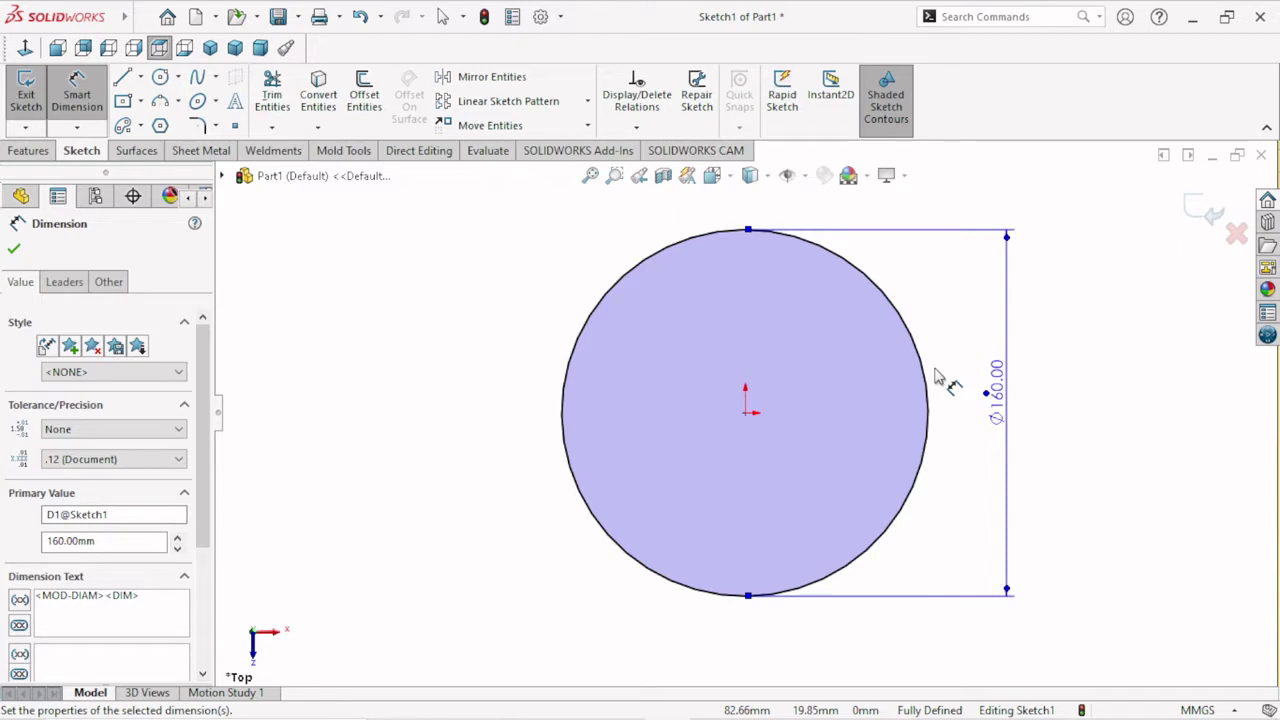
pyautogui.click(13, 252)
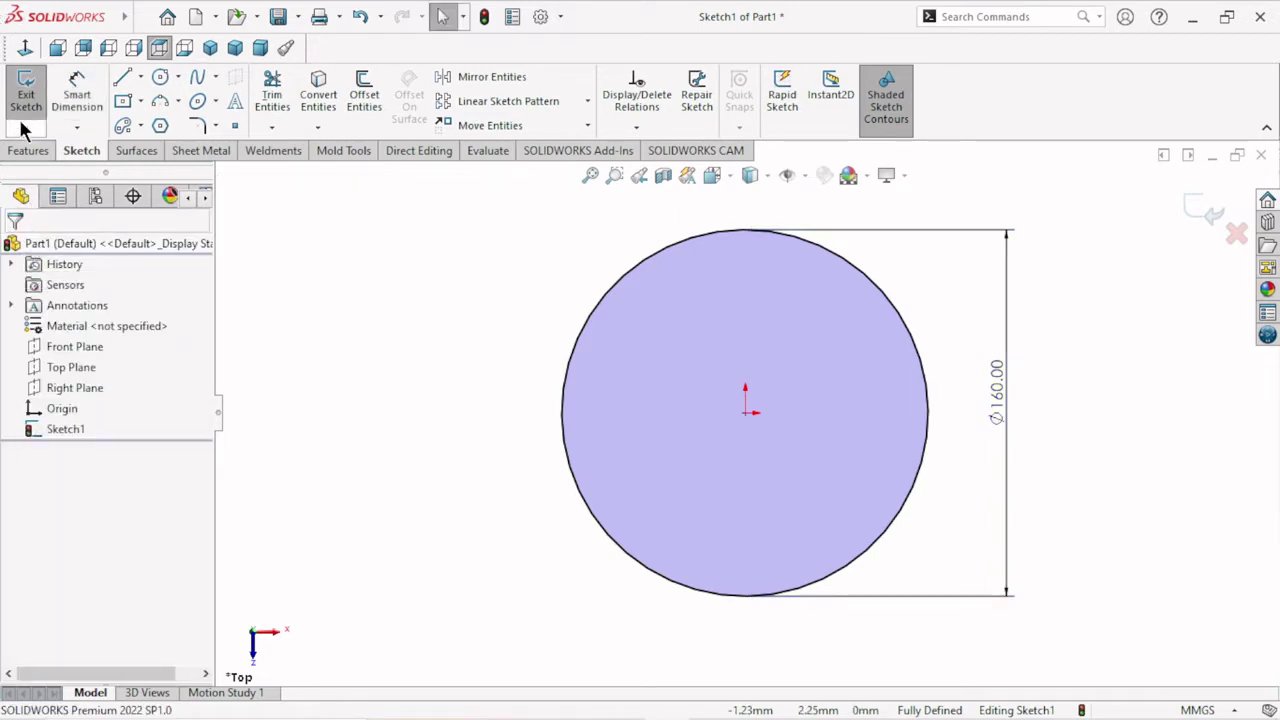
# Extrude the Ø160 circle sketch to a Blind depth of 11 mm.
pyautogui.click(30, 150)
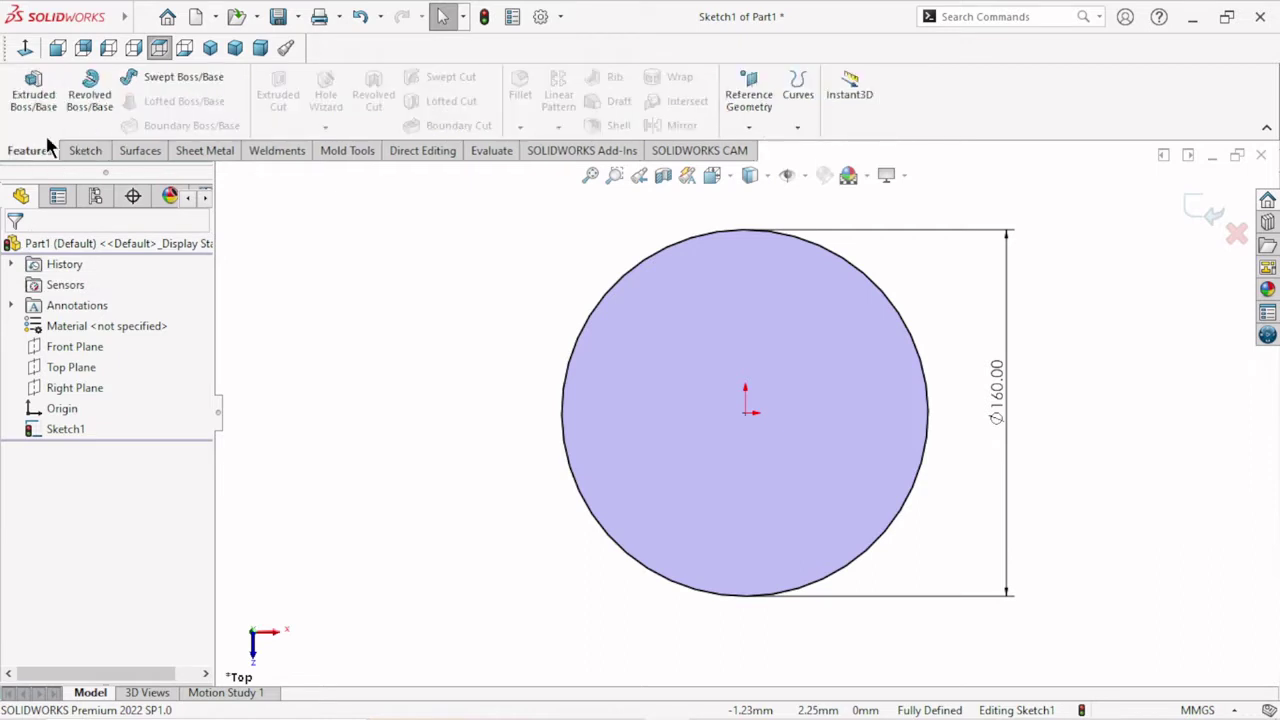
pyautogui.click(34, 96)
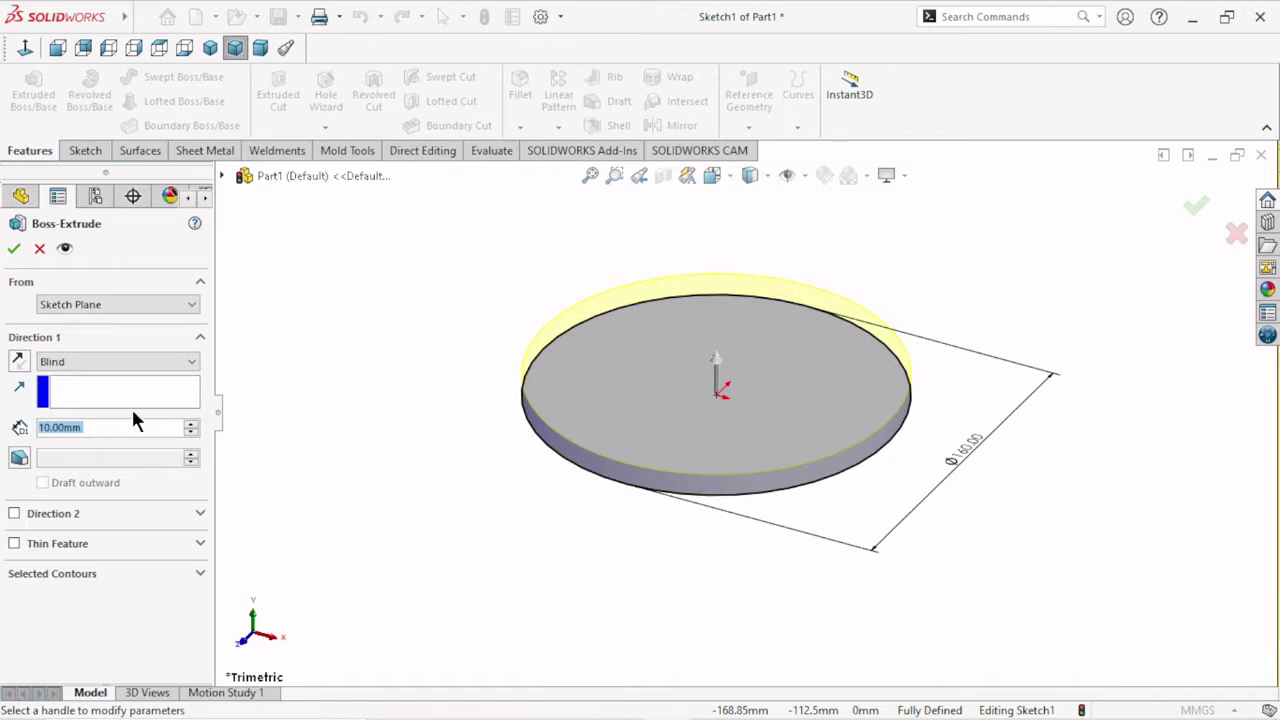
pyautogui.press('BackSpace')
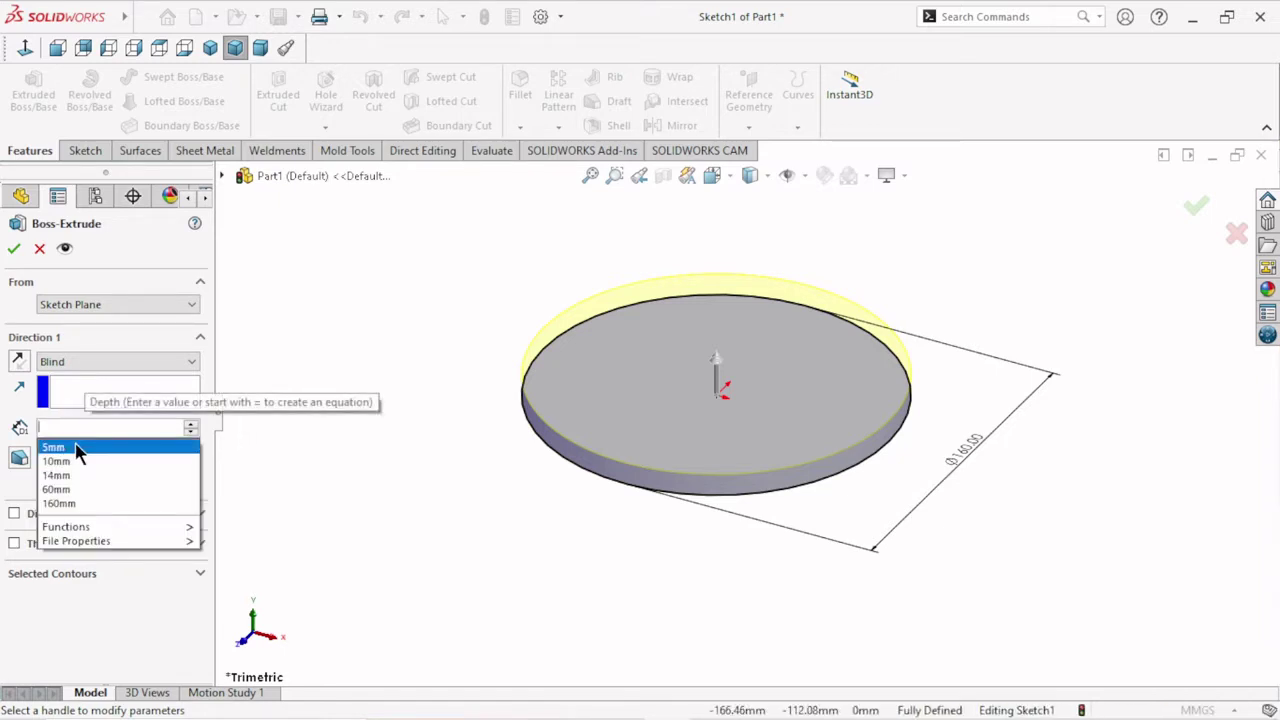
pyautogui.write('11')
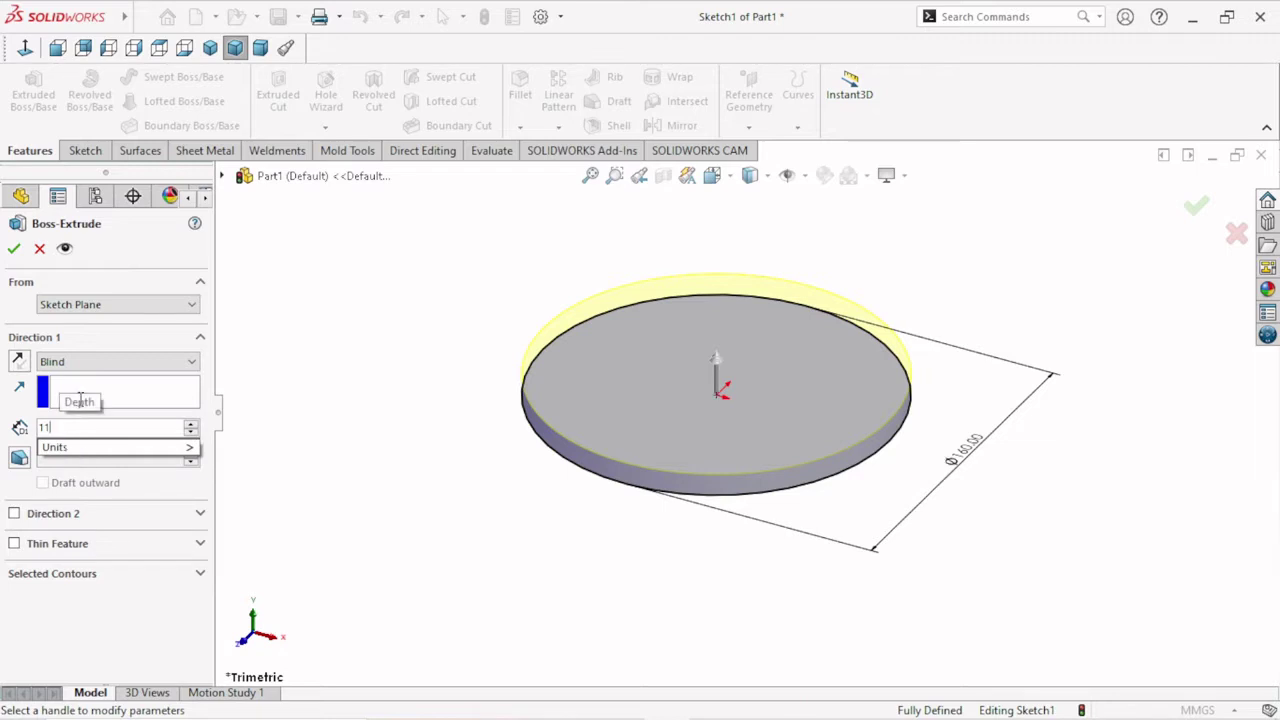
pyautogui.press('Return')
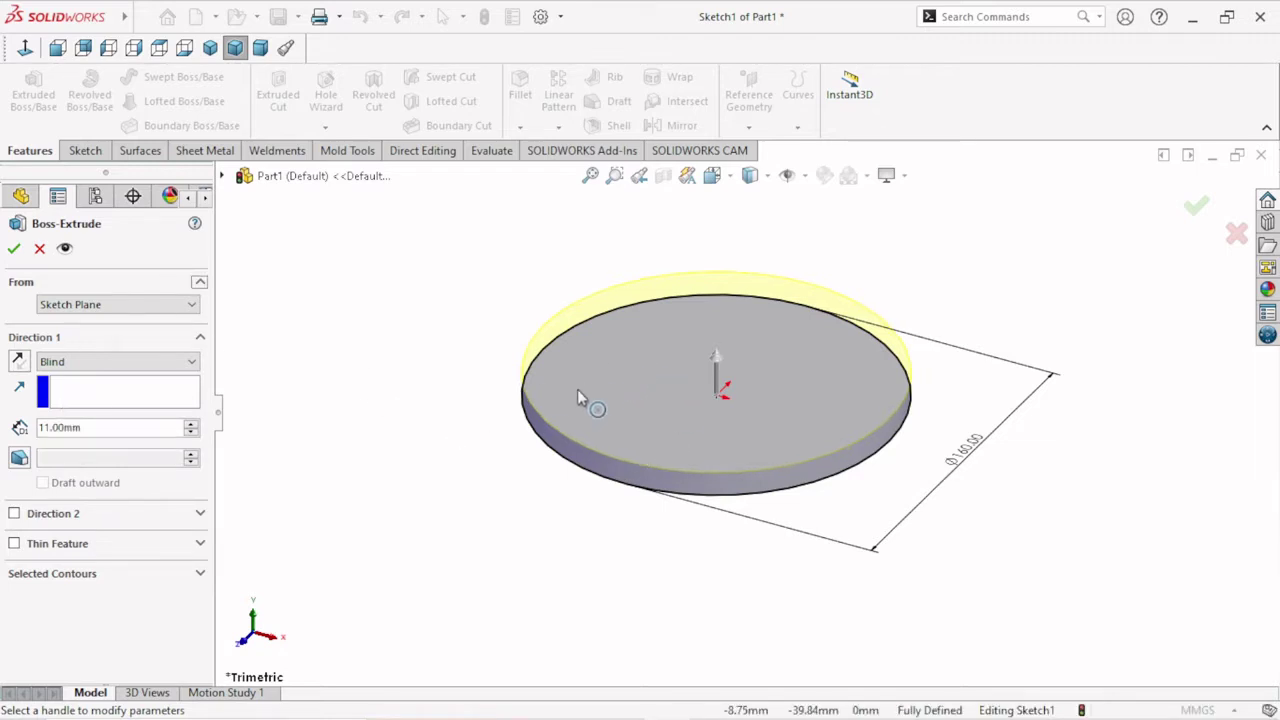
pyautogui.click(14, 252)
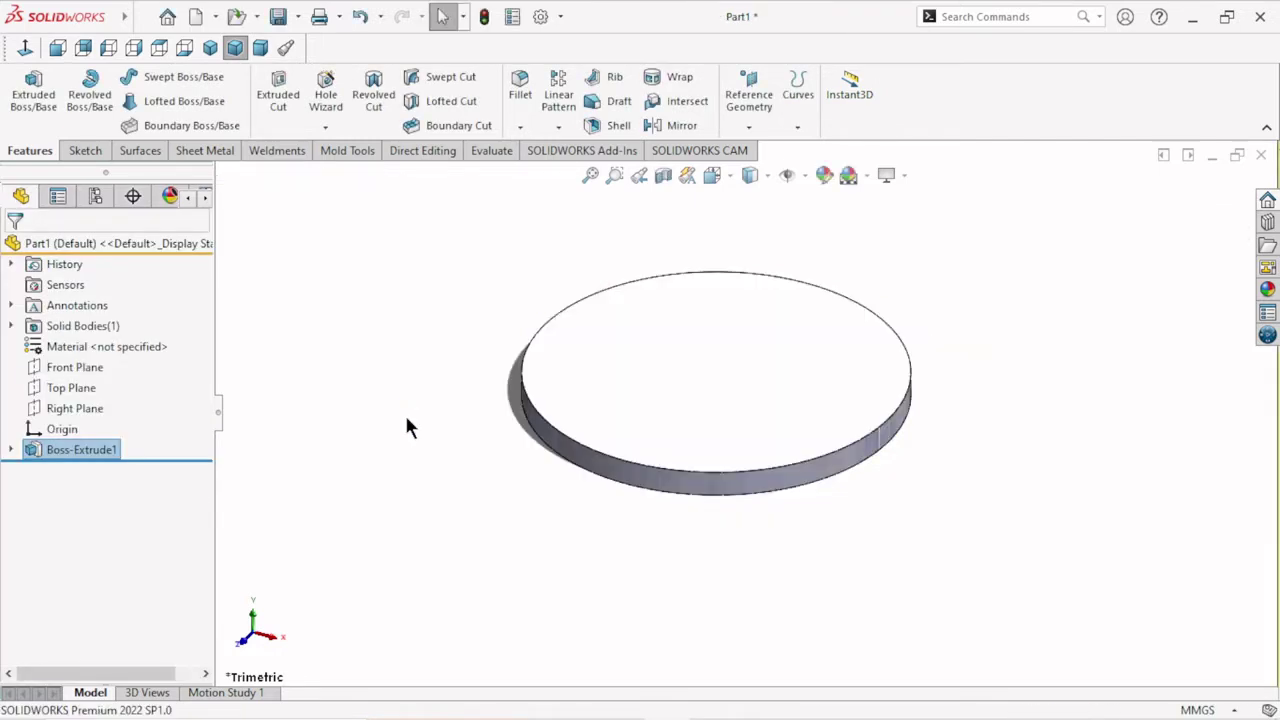
# On the disc's top face, sketch a smaller circle centred on the origin.
pyautogui.click(716, 382)
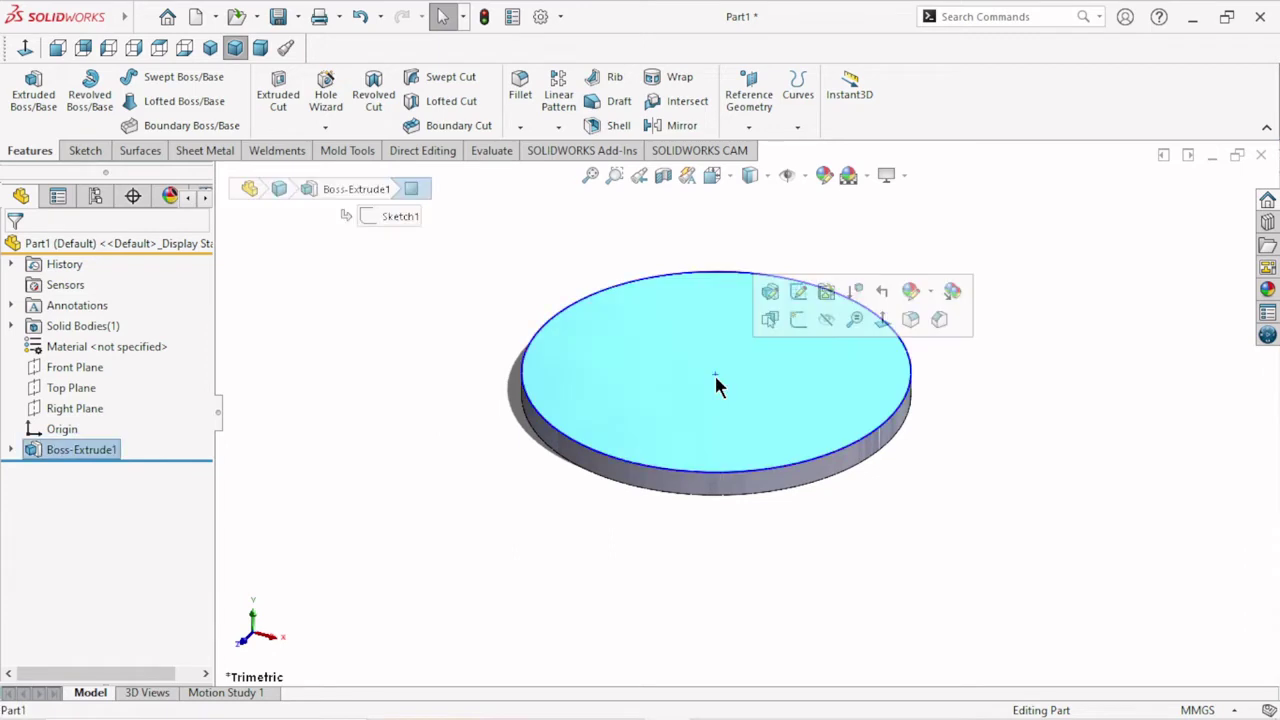
pyautogui.click(799, 328)
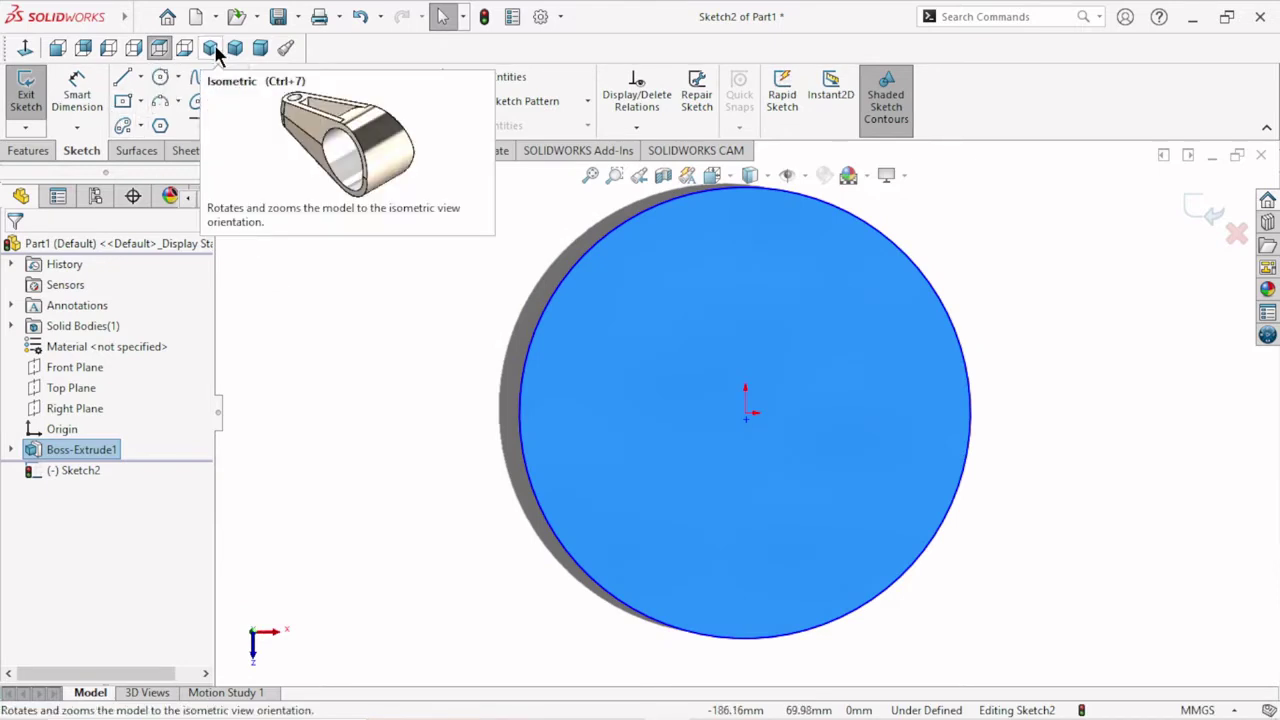
pyautogui.click(158, 77)
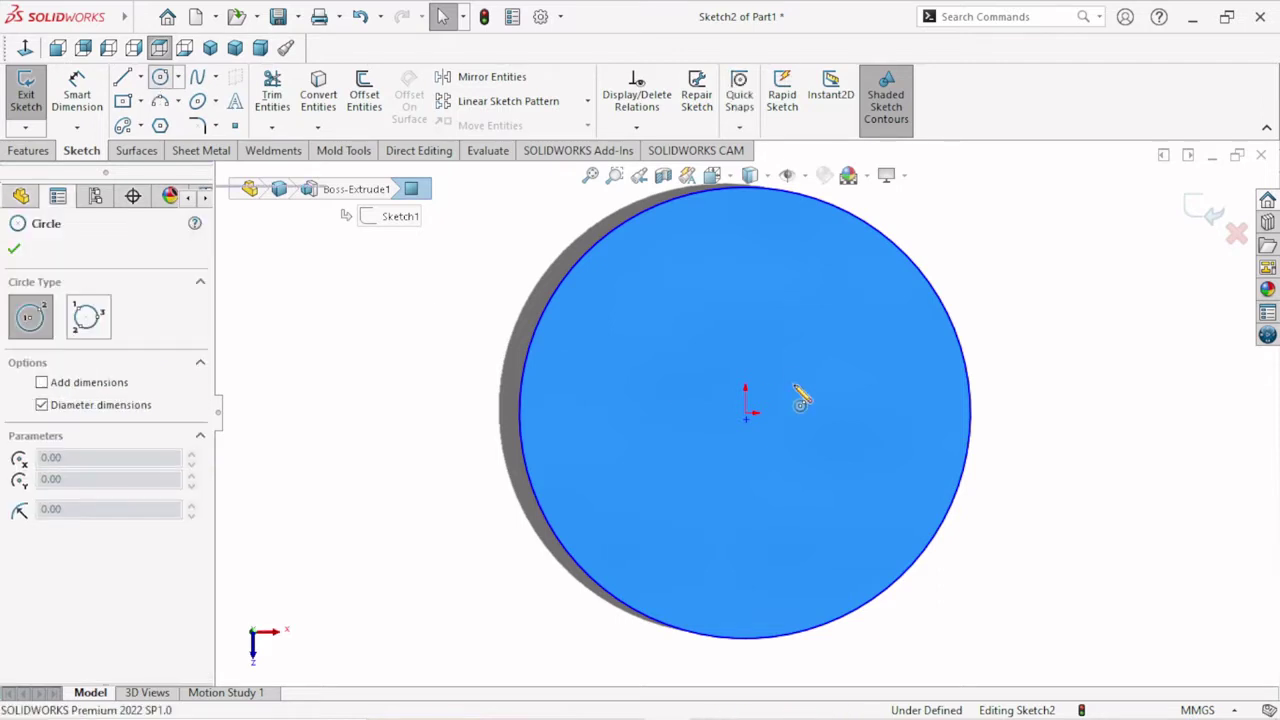
pyautogui.click(745, 411)
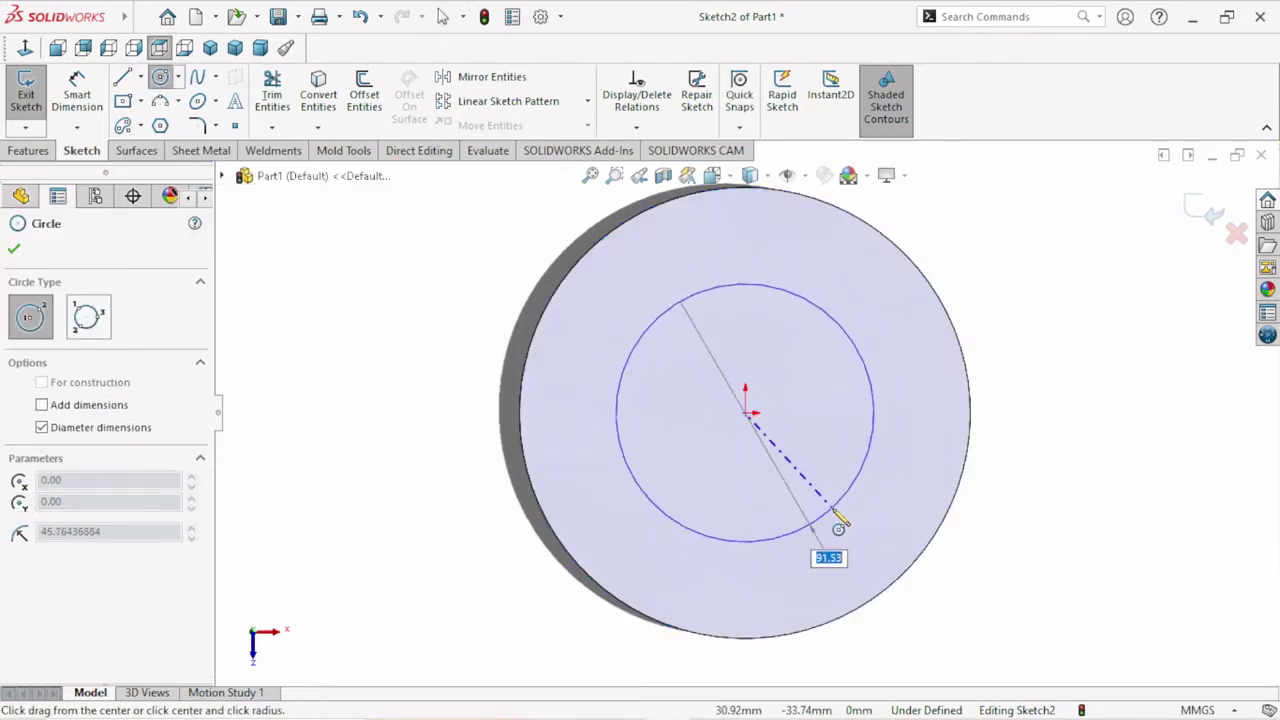
pyautogui.click(753, 546)
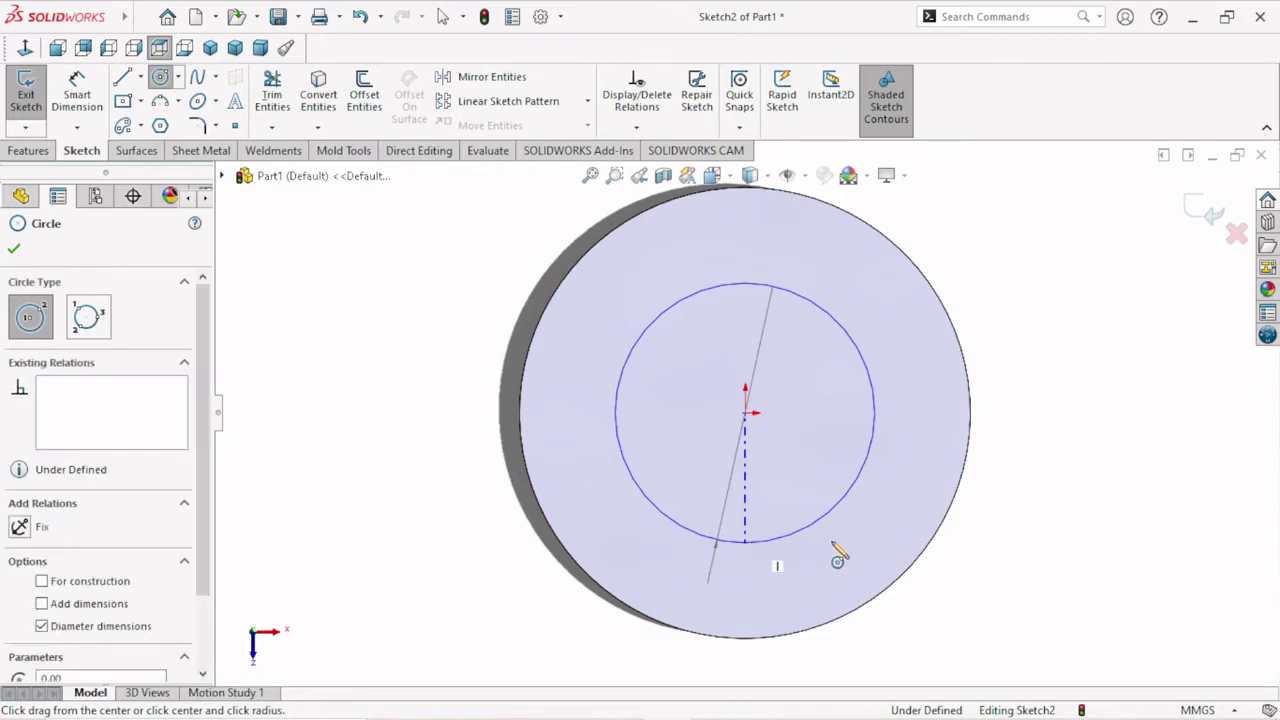
pyautogui.rightClick(1039, 423)
pyautogui.click(1039, 424)
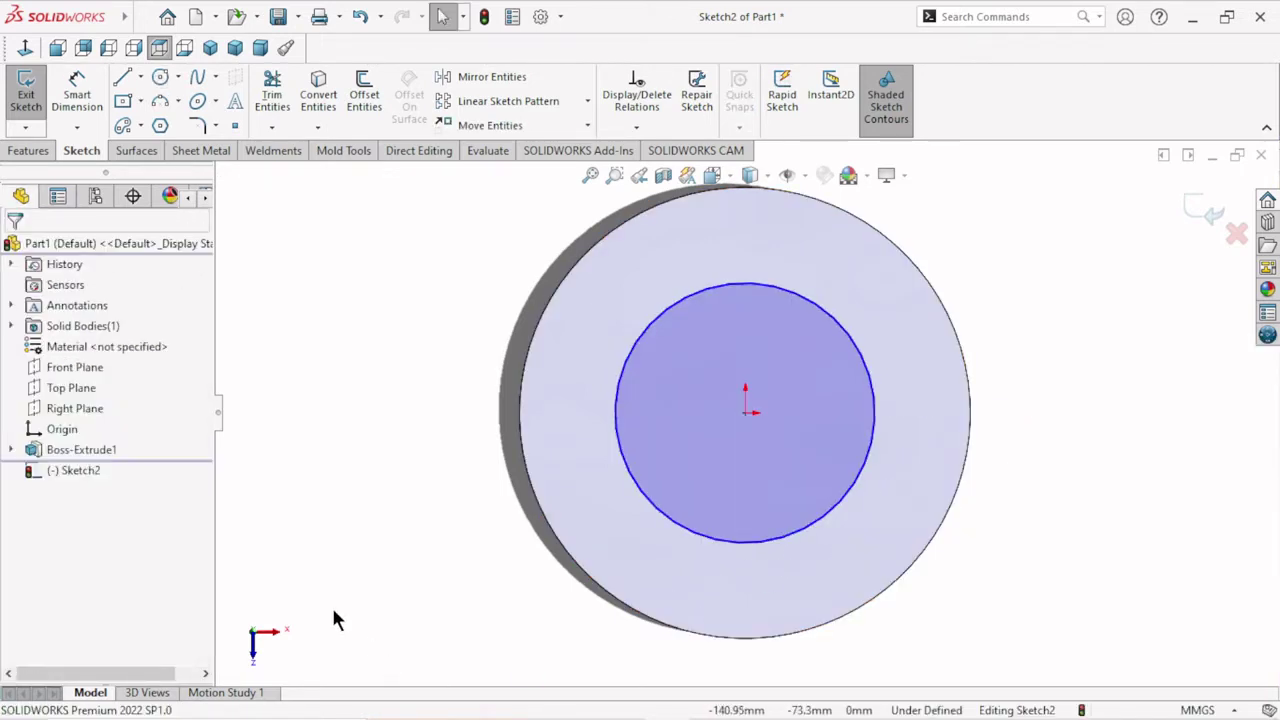
# Give the inner circle in Sketch2 an 80 mm diameter dimension.
pyautogui.click(72, 110)
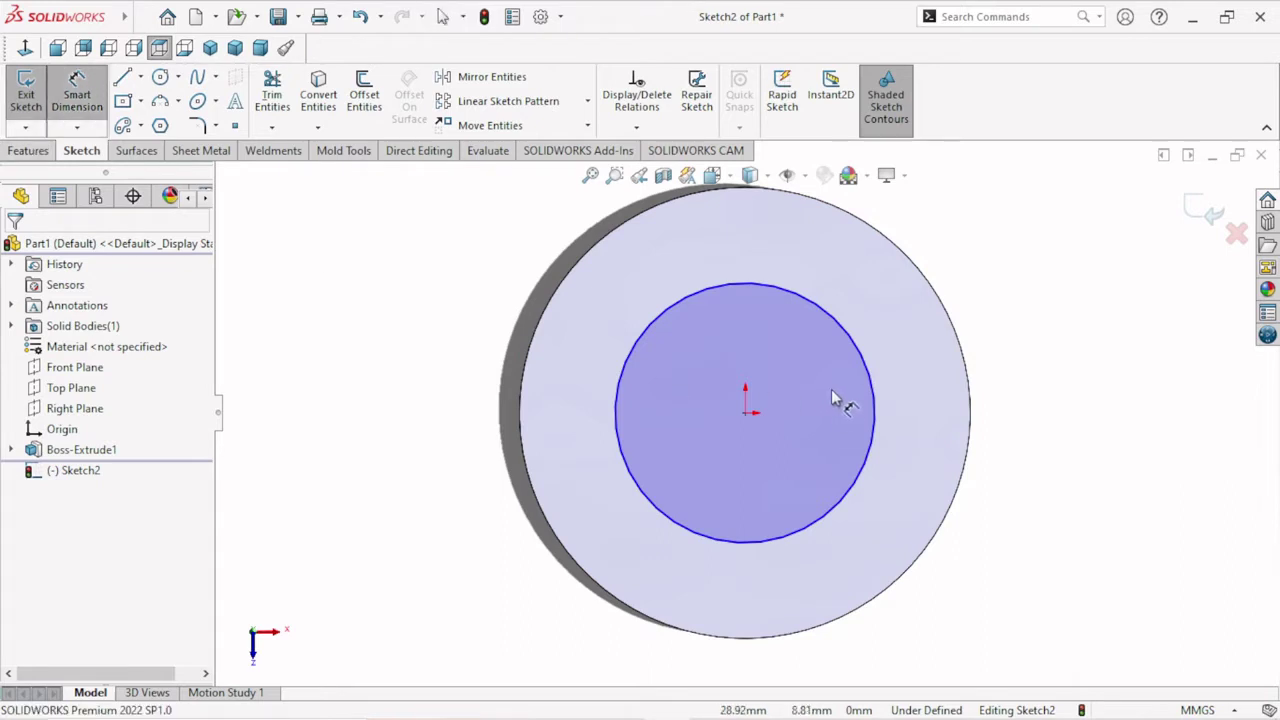
pyautogui.click(875, 415)
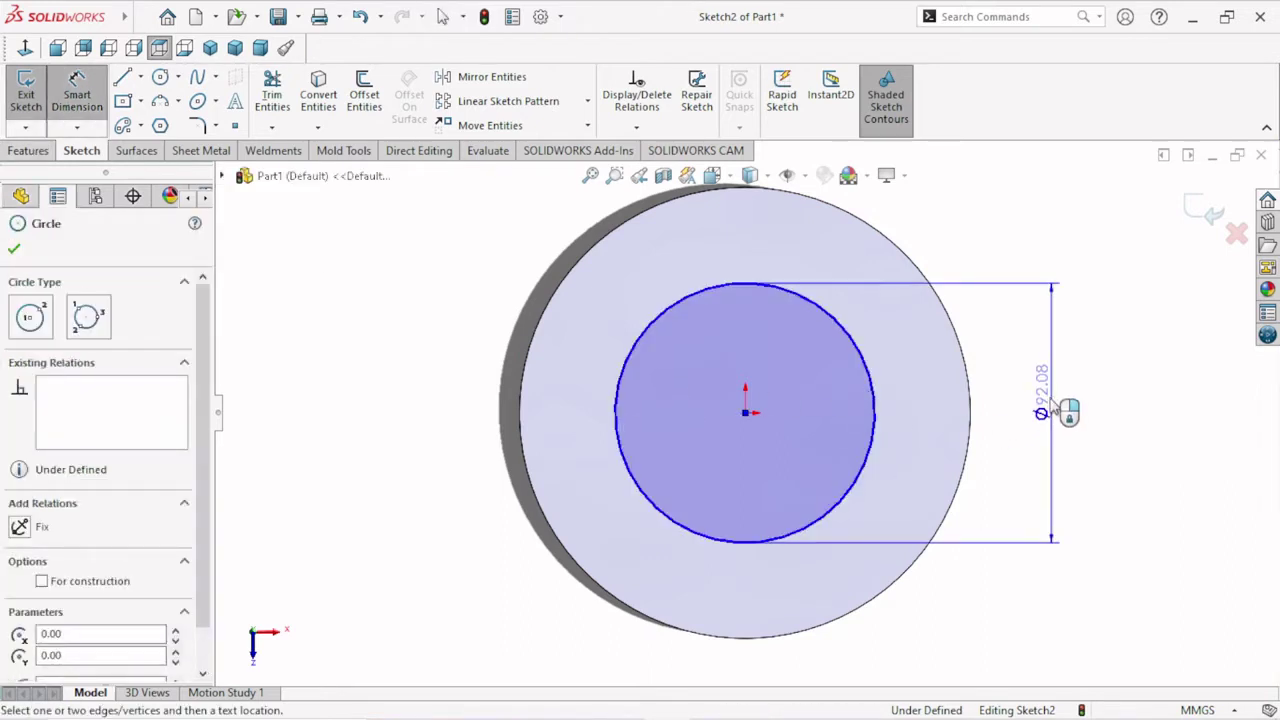
pyautogui.click(1060, 413)
pyautogui.click(1052, 410)
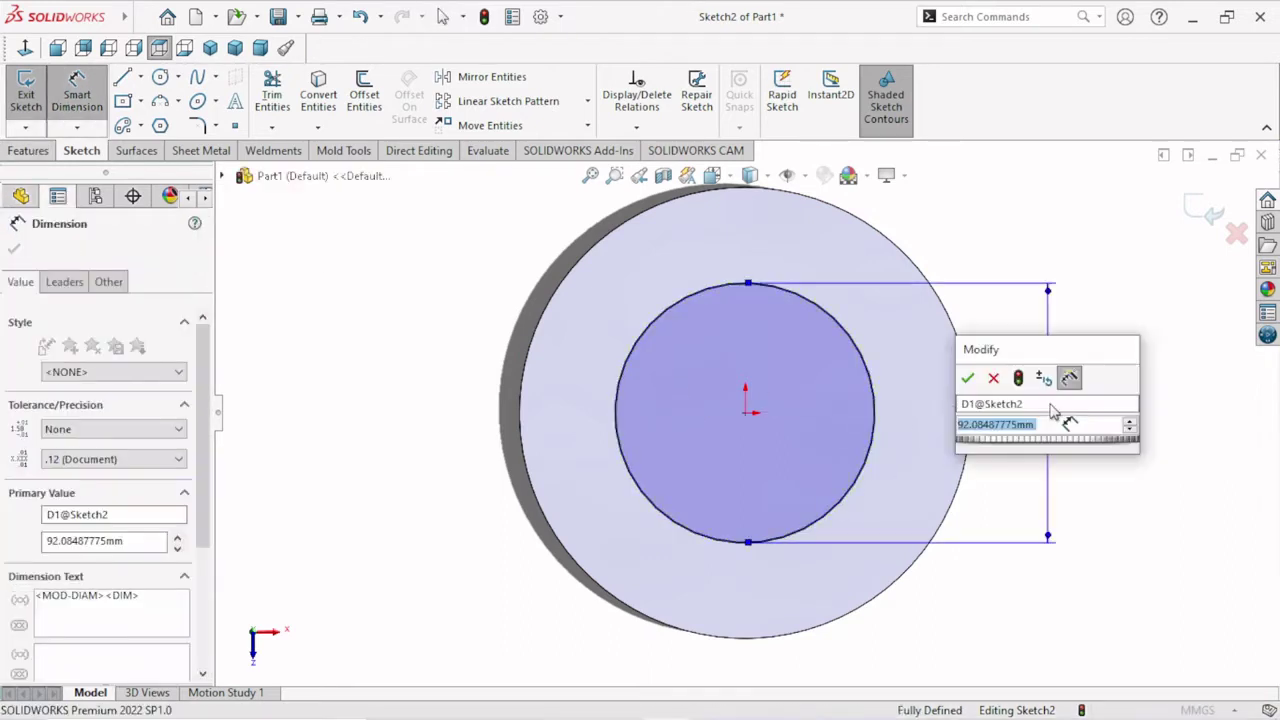
pyautogui.write('80')
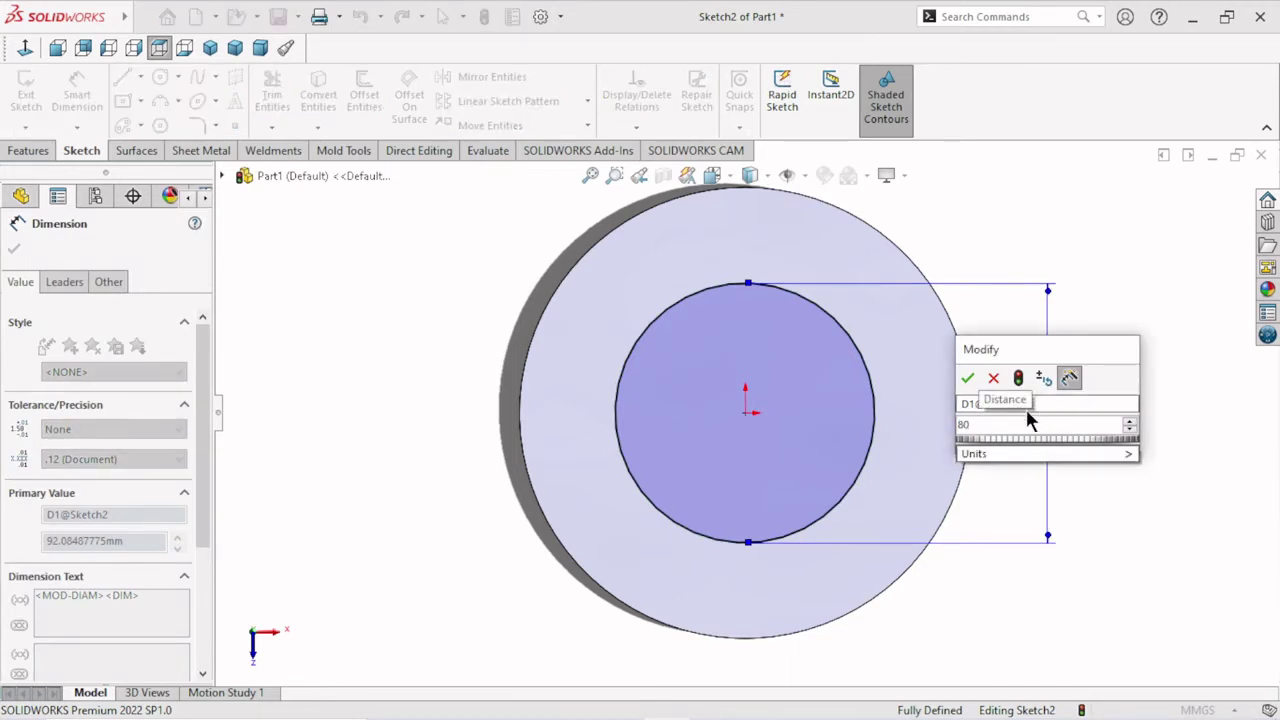
pyautogui.click(1000, 453)
pyautogui.click(993, 377)
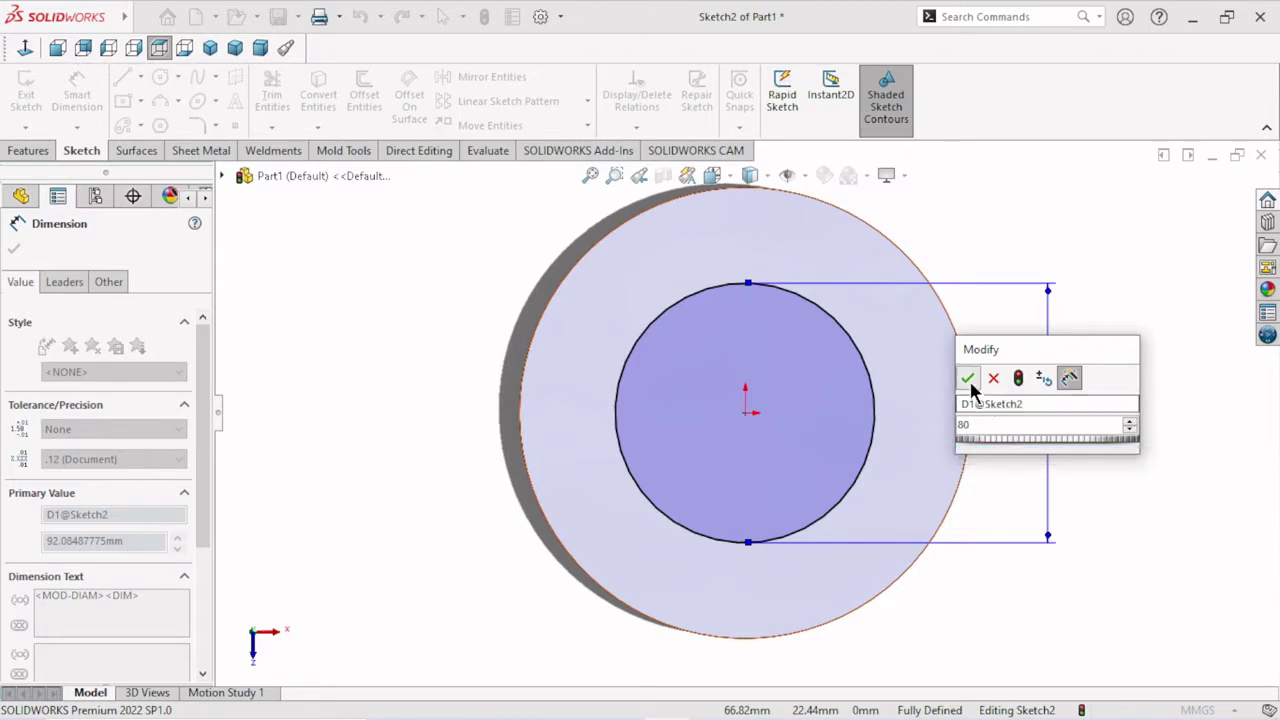
pyautogui.click(993, 377)
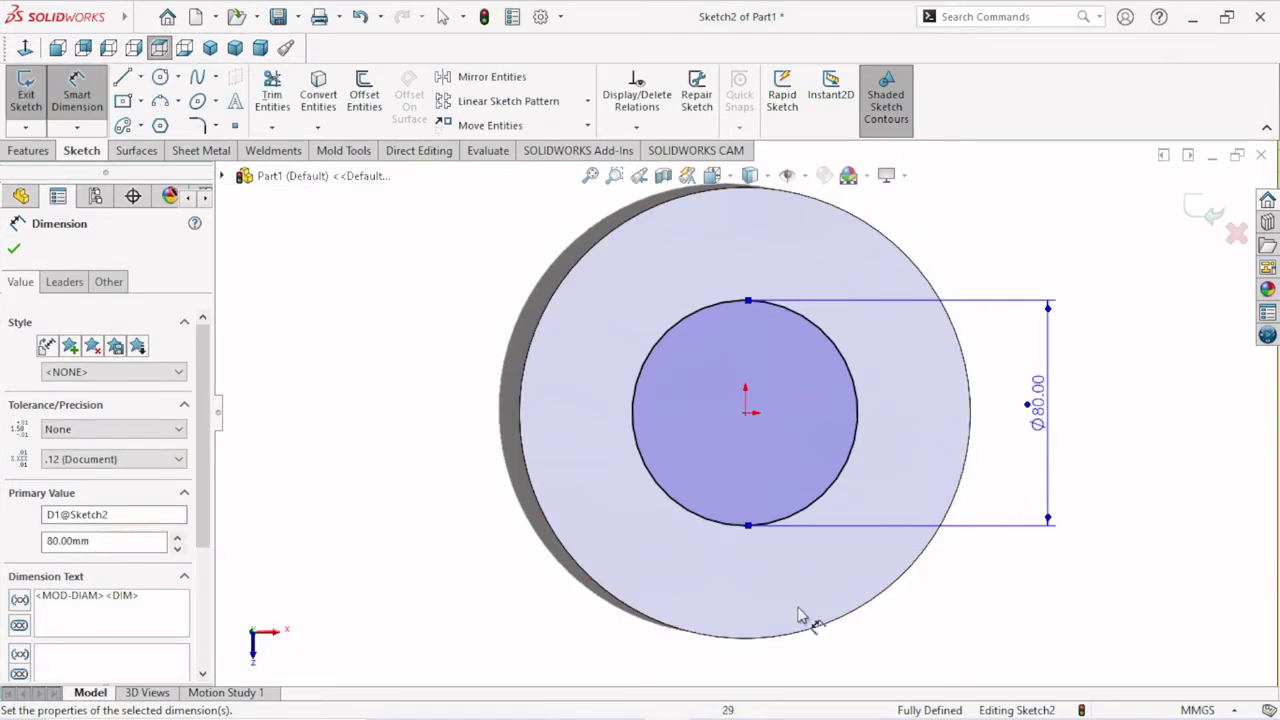
pyautogui.click(14, 249)
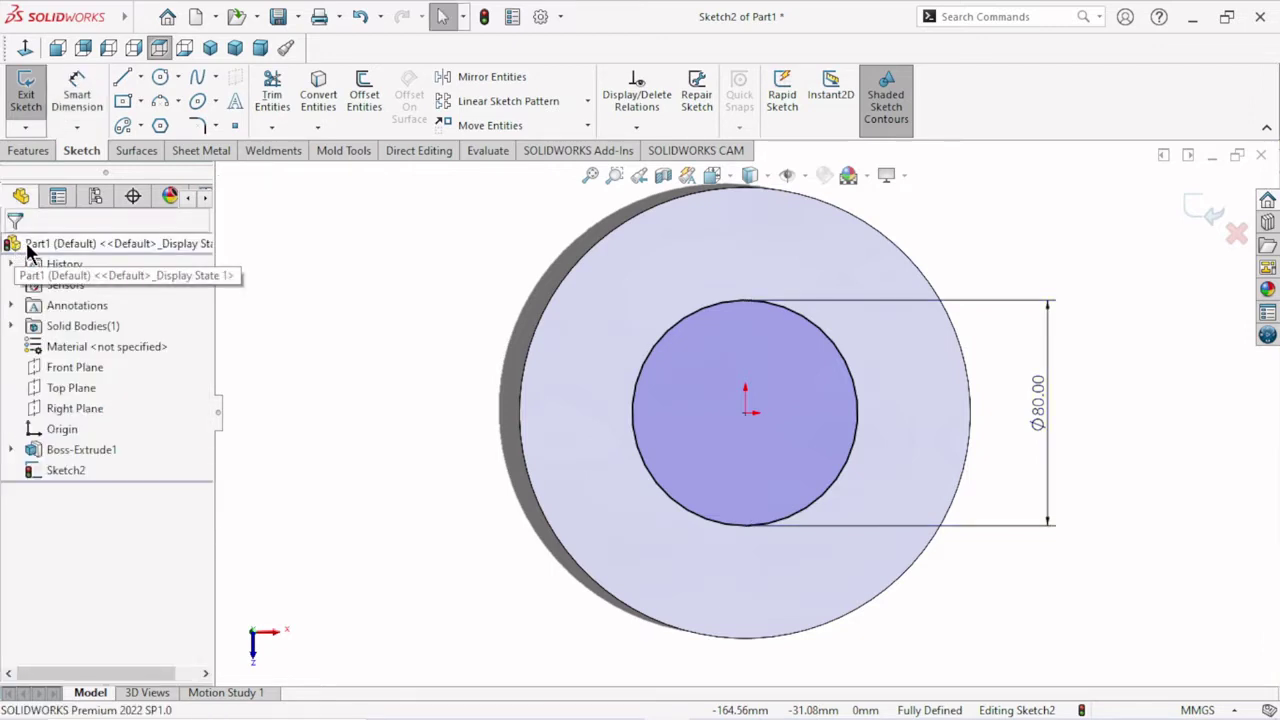
# Extrude the Ø80 circle 28 mm (entered as 39-11), merged with the disc.
pyautogui.click(44, 153)
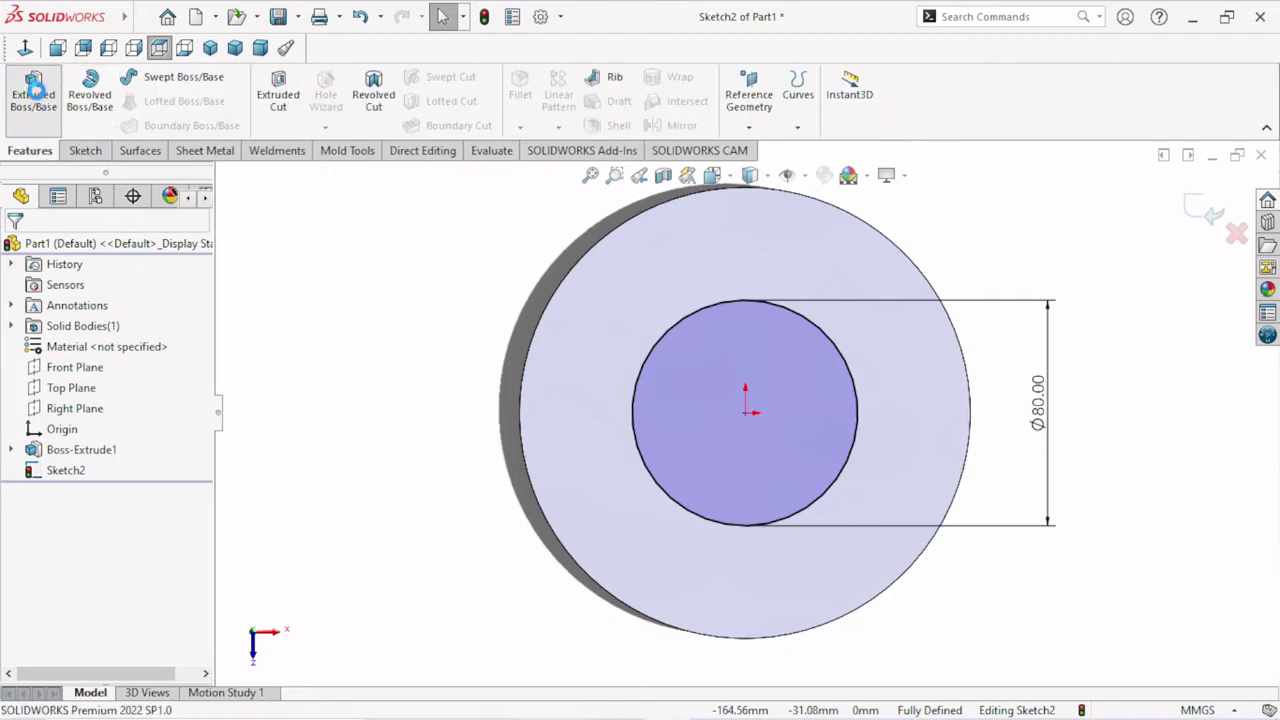
pyautogui.click(36, 85)
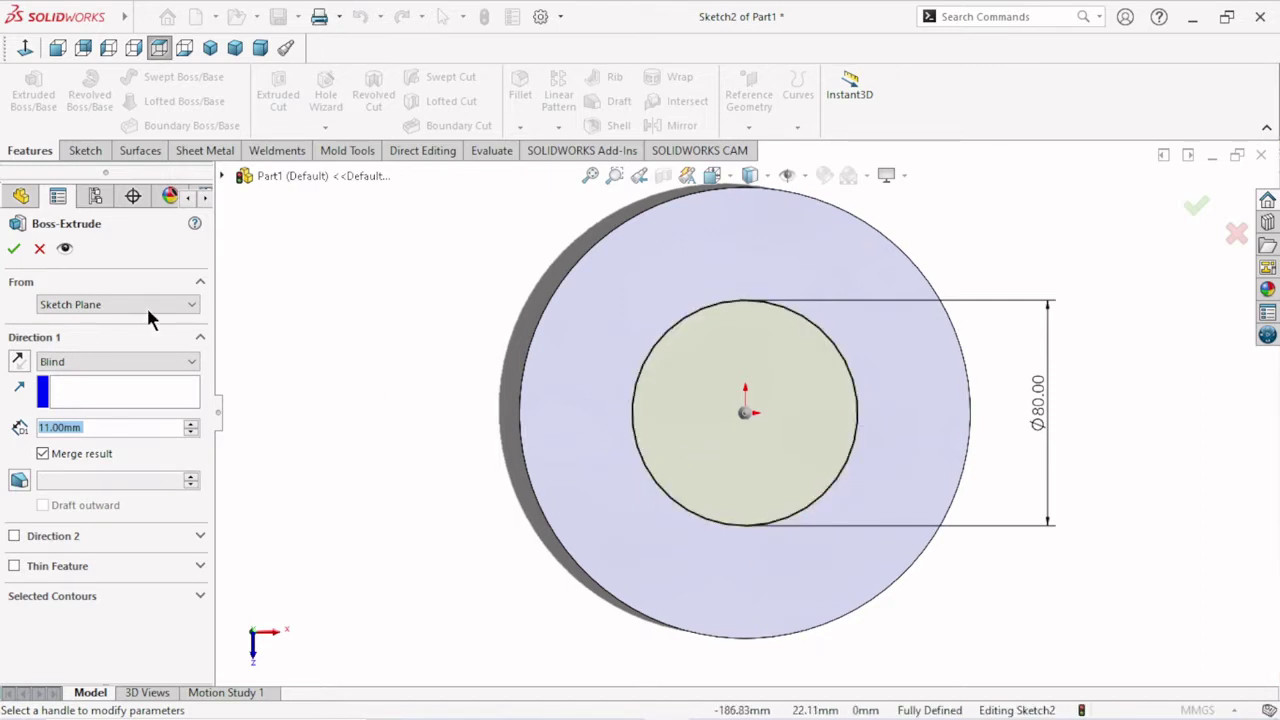
pyautogui.click(102, 428)
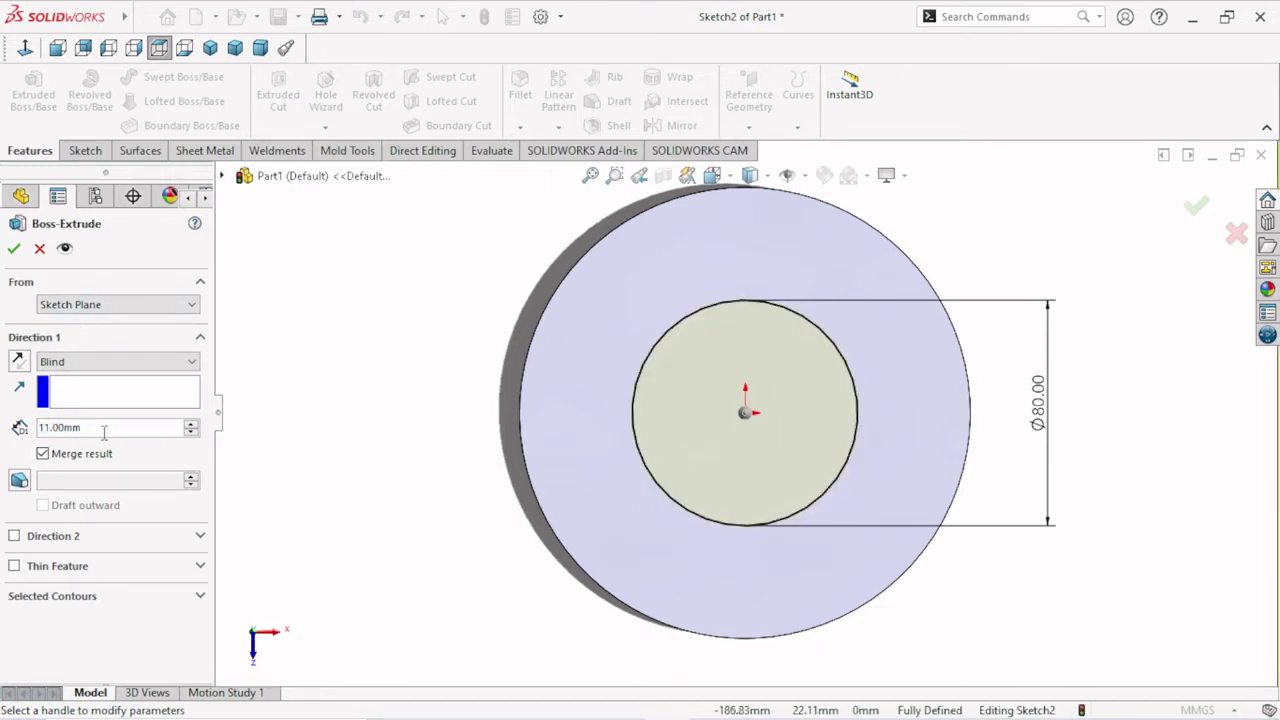
pyautogui.press('BackSpace')
pyautogui.press('BackSpace')
pyautogui.press('BackSpace')
pyautogui.press('BackSpace')
pyautogui.press('BackSpace')
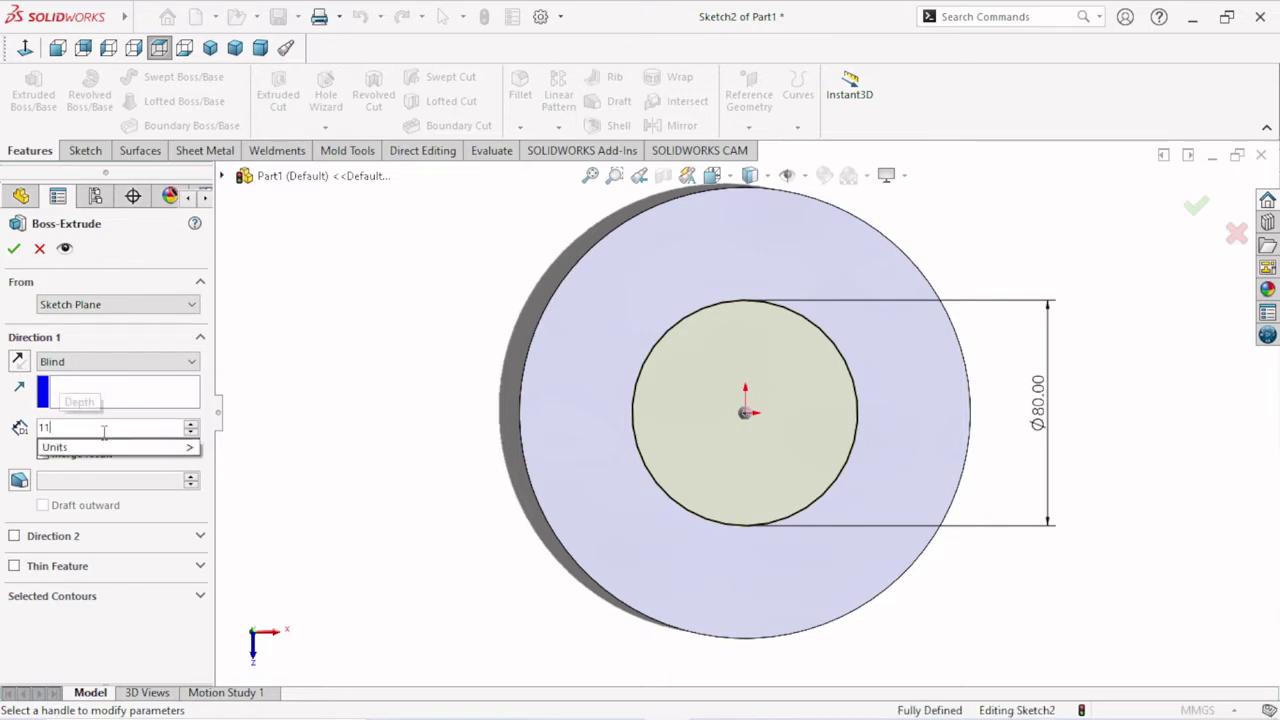
pyautogui.press('BackSpace')
pyautogui.press('BackSpace')
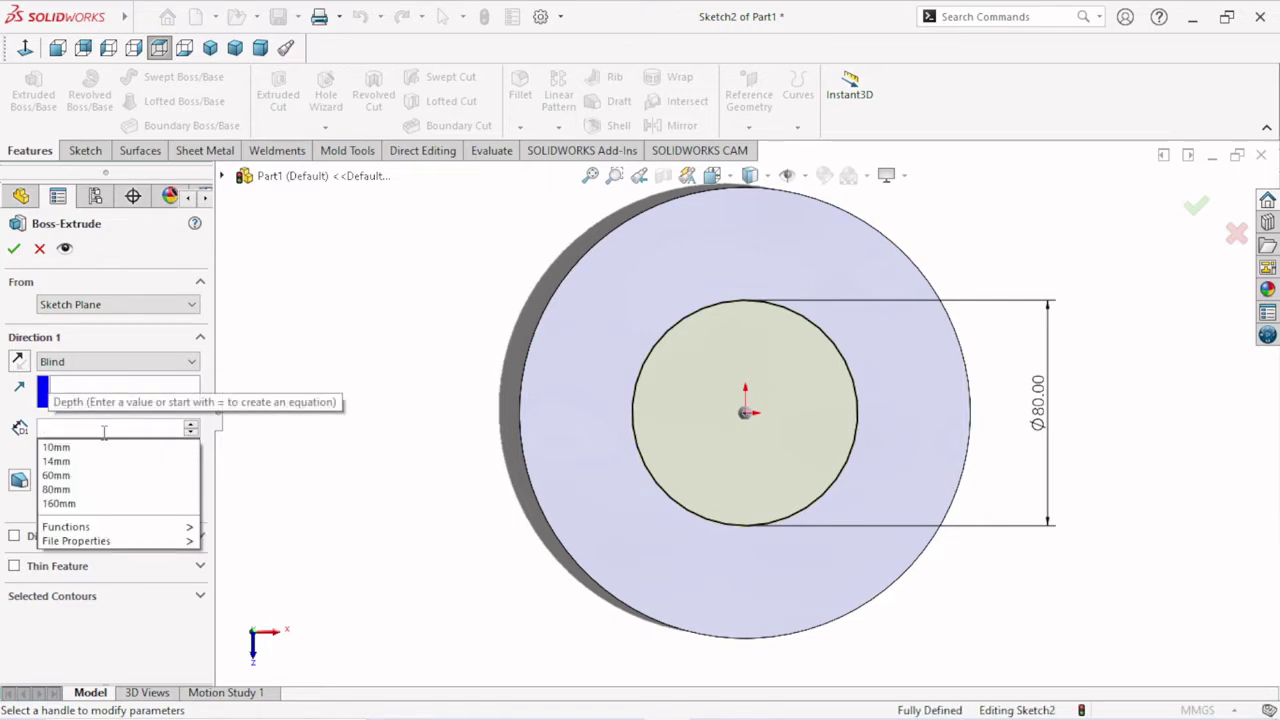
pyautogui.write('39-')
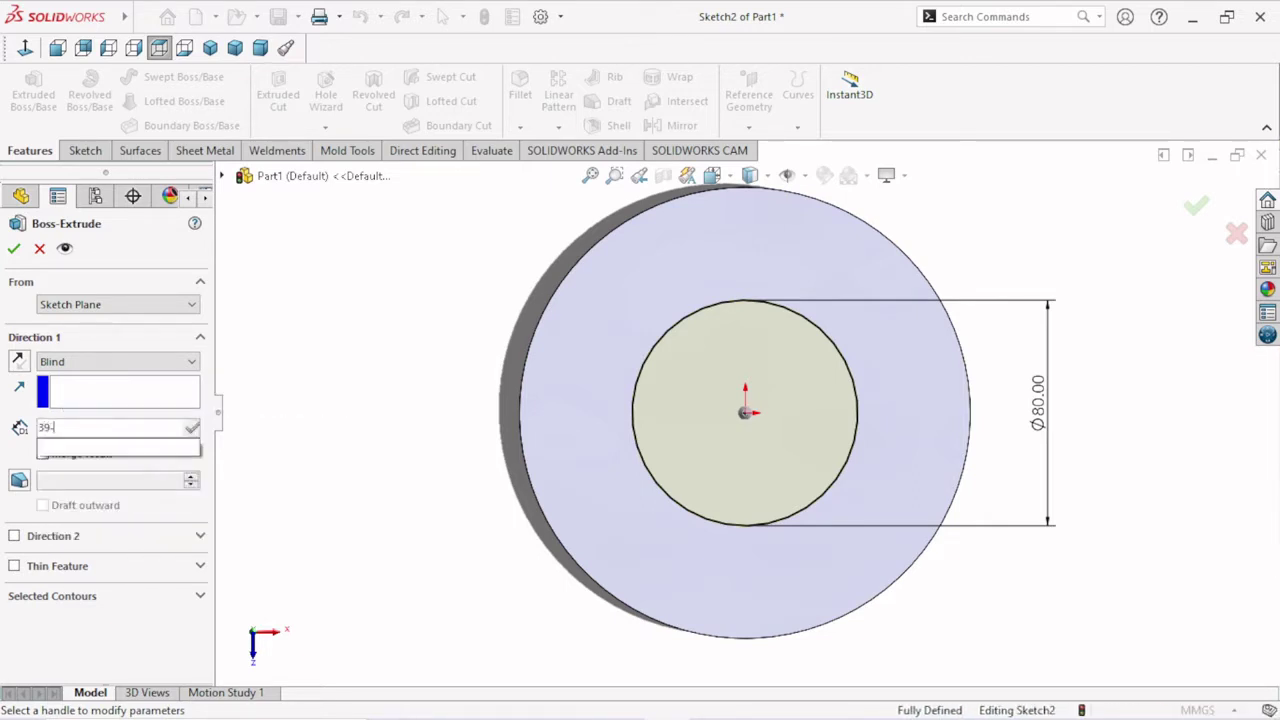
pyautogui.write('11')
pyautogui.press('Return')
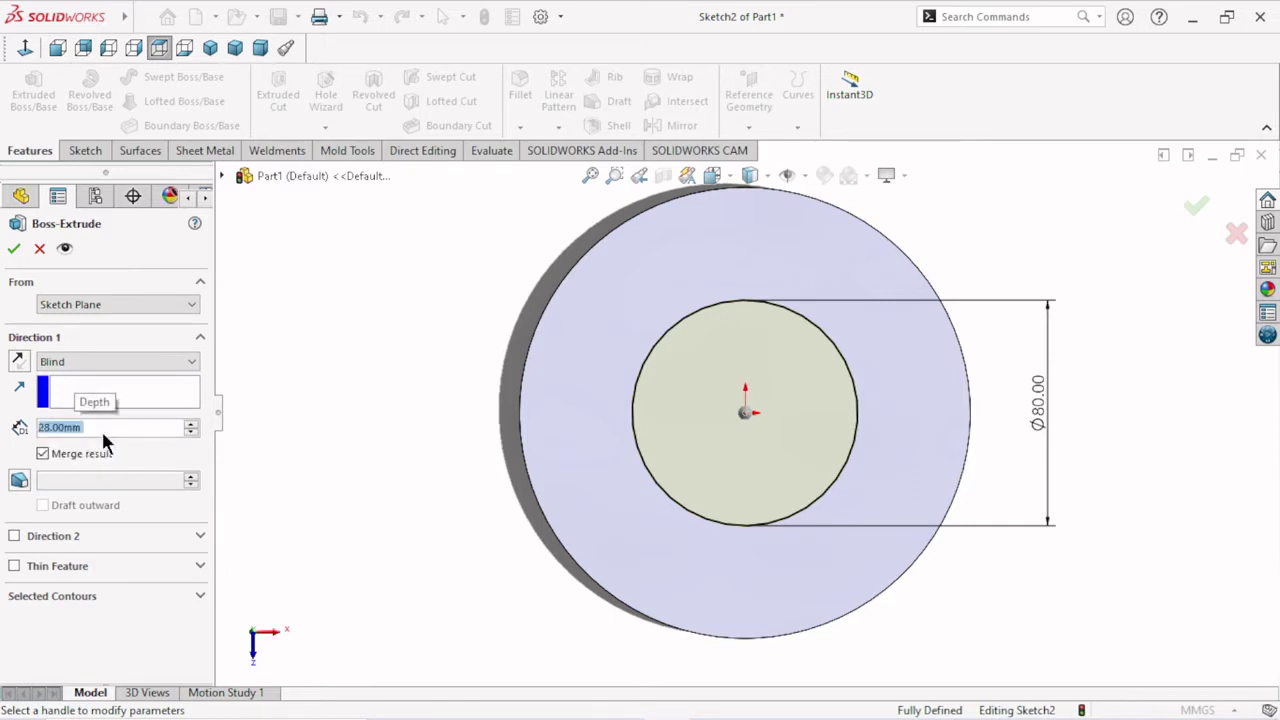
pyautogui.click(14, 248)
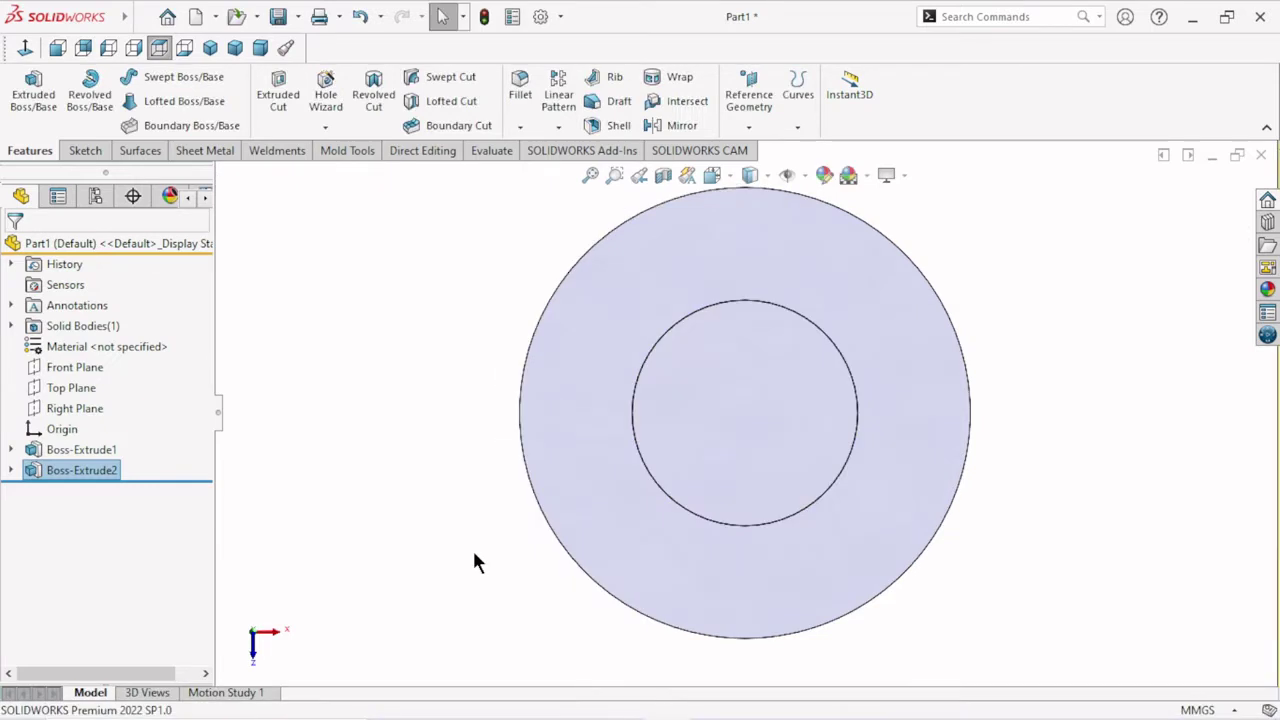
# Orbit the part into a 3-D view, toggle shaded shadows, and fit it to screen.
pyautogui.moveTo(501, 581)
pyautogui.mouseDown(button='middle')
pyautogui.moveTo(543, 370)
pyautogui.moveTo(486, 323)
pyautogui.moveTo(471, 343)
pyautogui.mouseUp(button='middle')
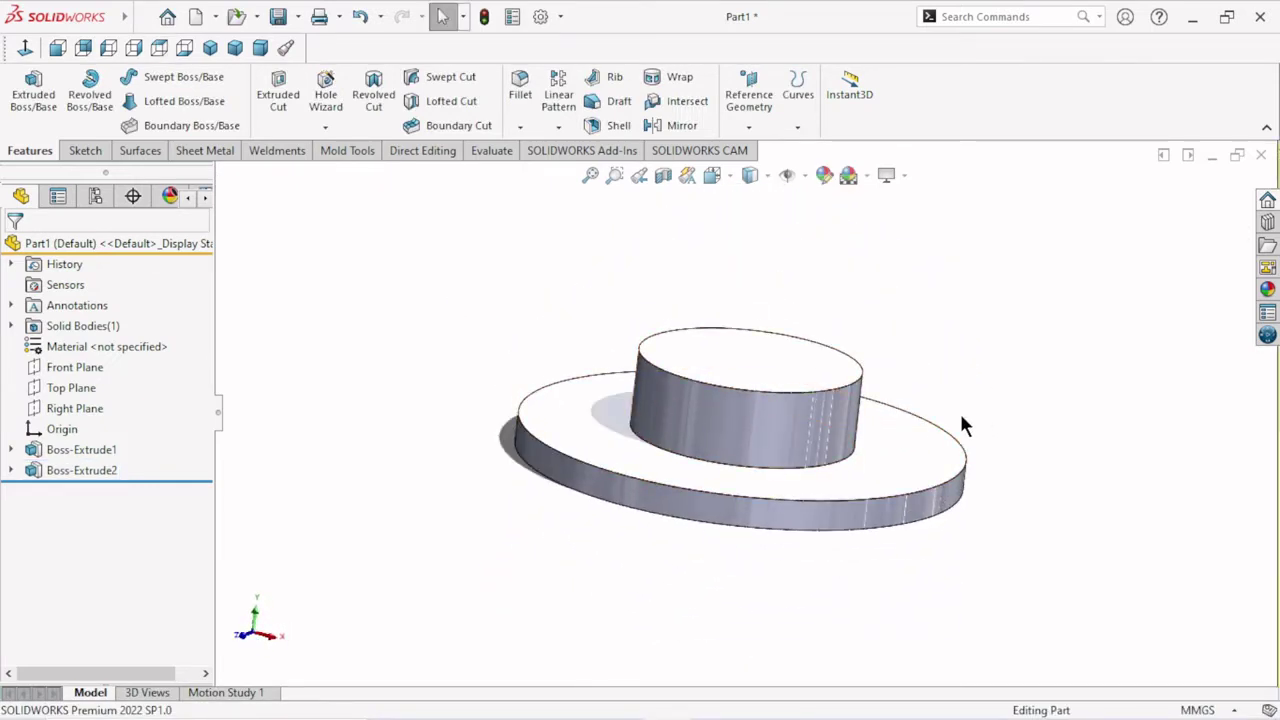
pyautogui.moveTo(961, 425); pyautogui.dragTo(914, 480, button='middle')
pyautogui.click(903, 175)
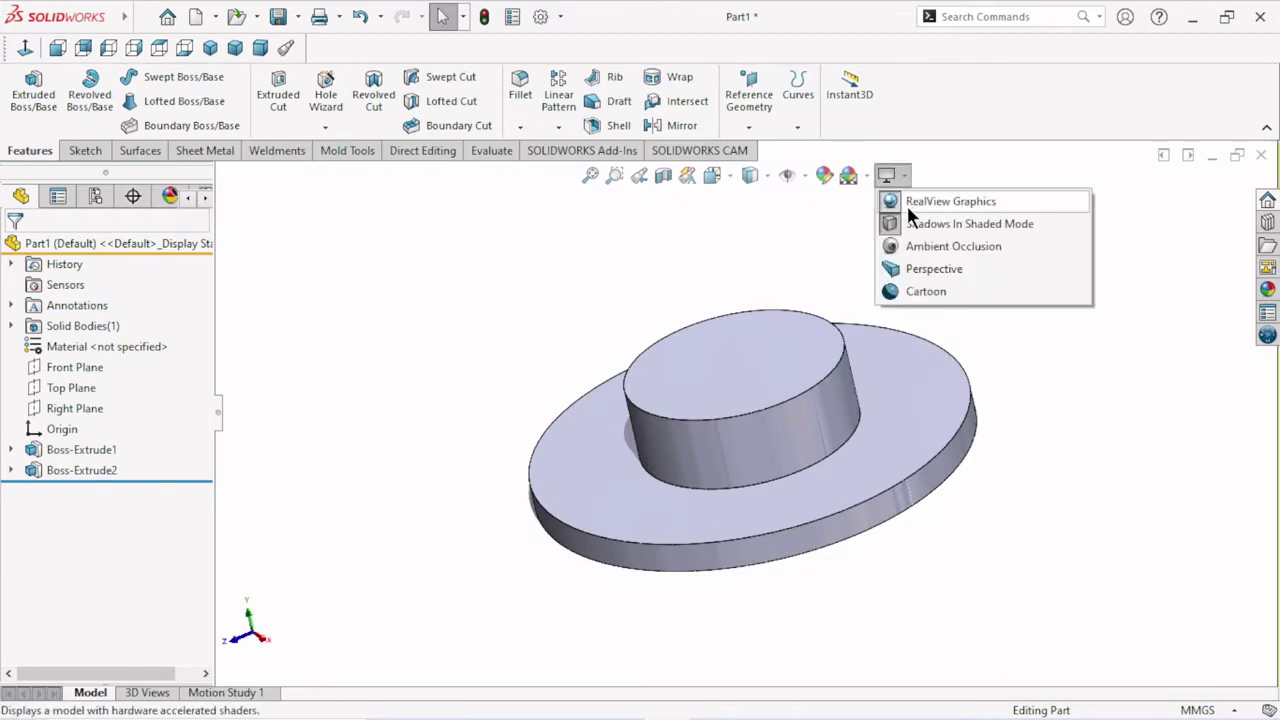
pyautogui.click(907, 215)
pyautogui.moveTo(948, 506)
pyautogui.mouseDown(button='middle')
pyautogui.moveTo(1000, 434)
pyautogui.moveTo(1094, 583)
pyautogui.moveTo(1046, 380)
pyautogui.moveTo(1092, 305)
pyautogui.mouseUp(button='middle')
pyautogui.press('f')
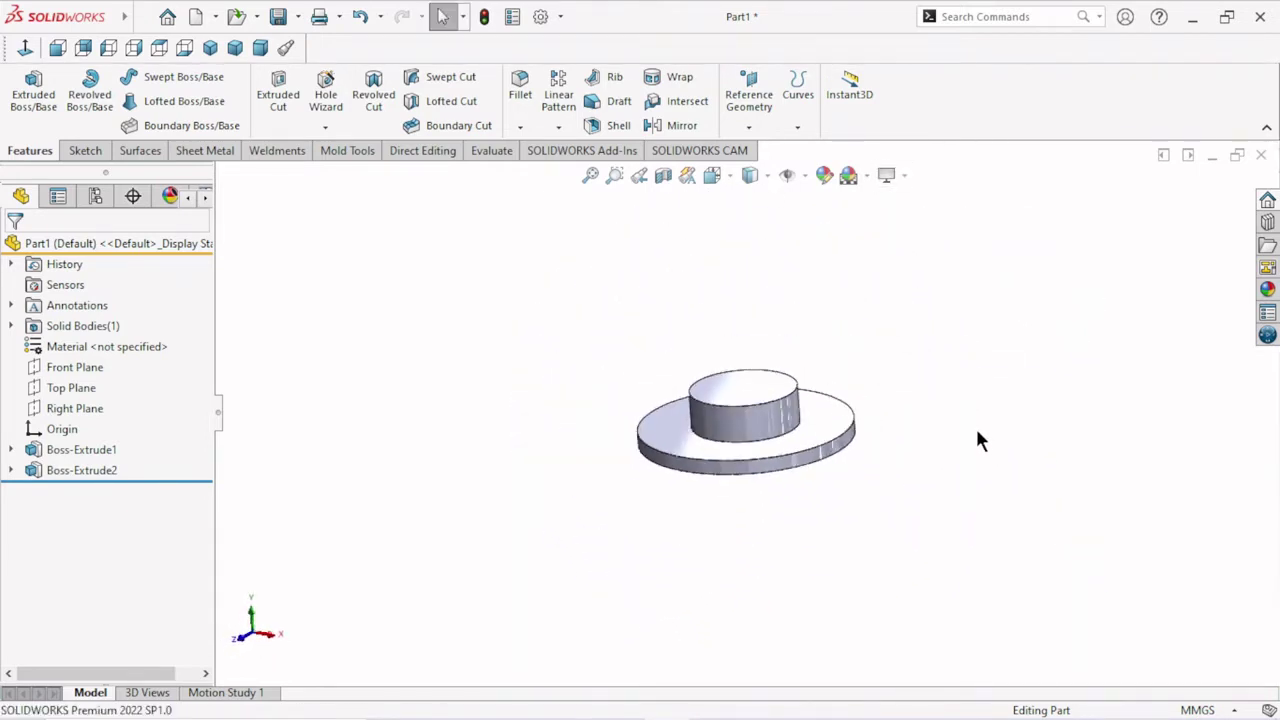
# Switch to Isometric view with Perspective on, then orbit to see the underside.
pyautogui.click(212, 50)
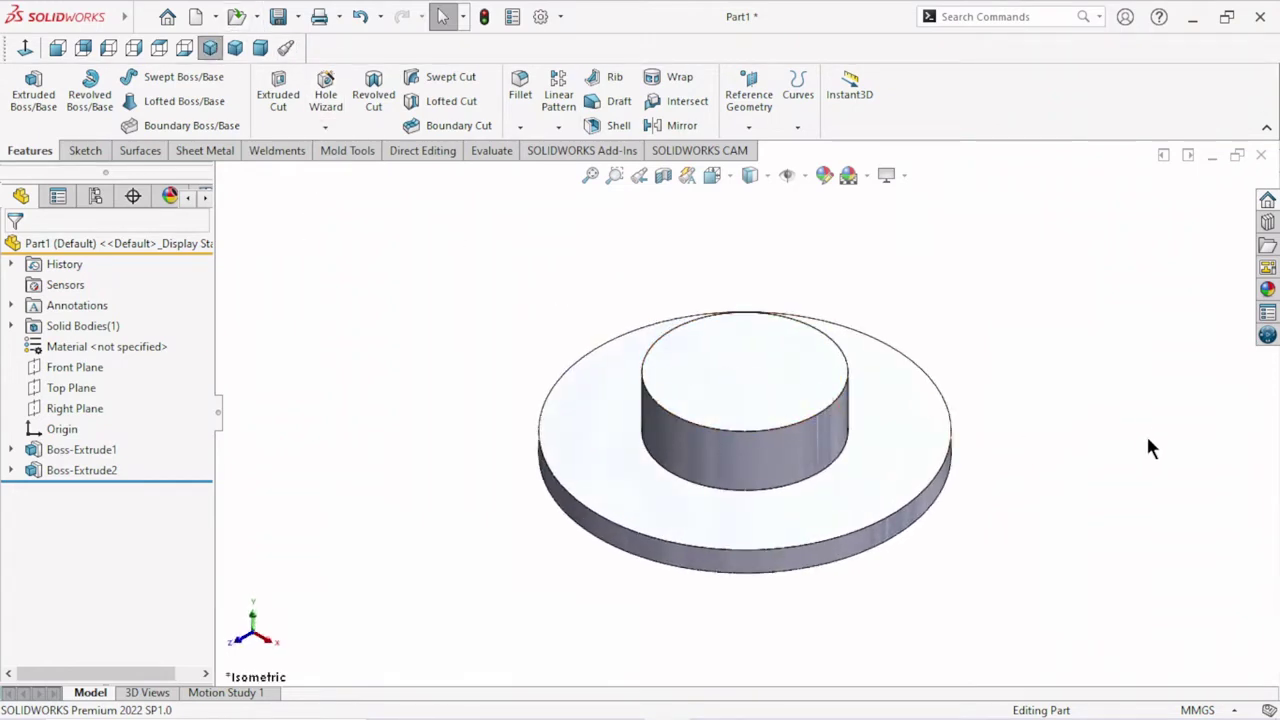
pyautogui.click(905, 175)
pyautogui.click(945, 268)
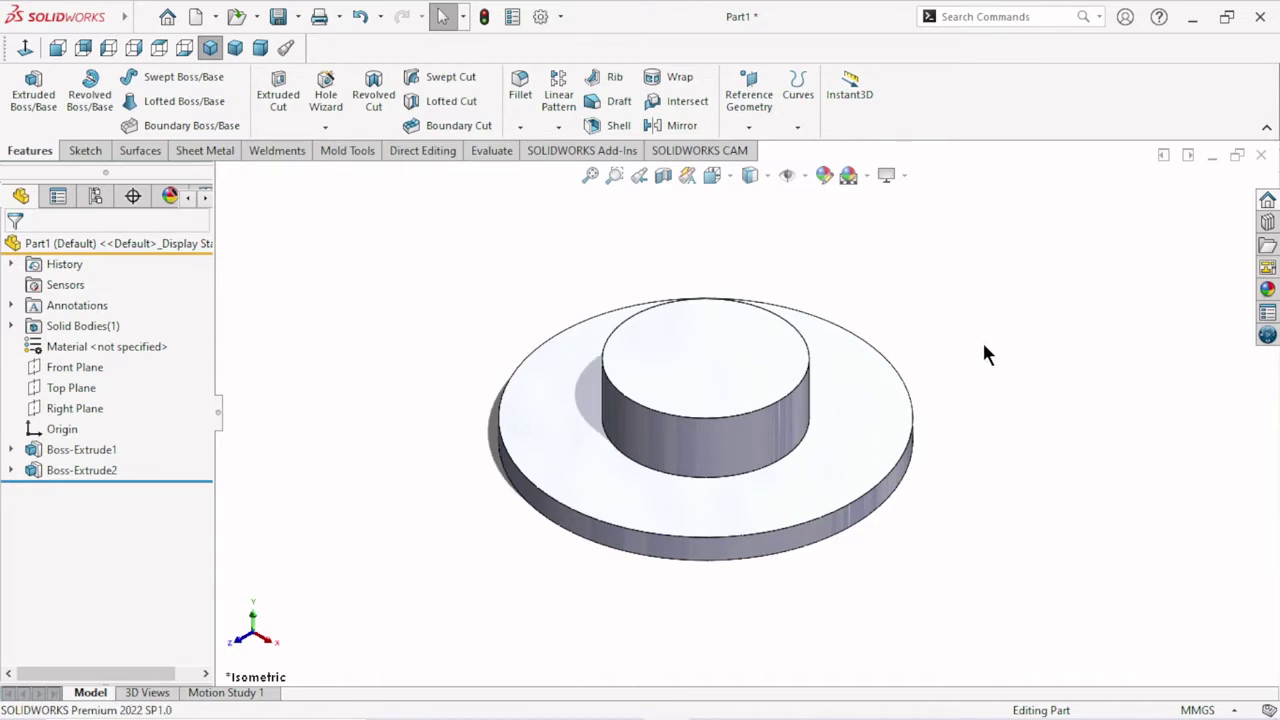
pyautogui.scroll(-2, 720, 572)
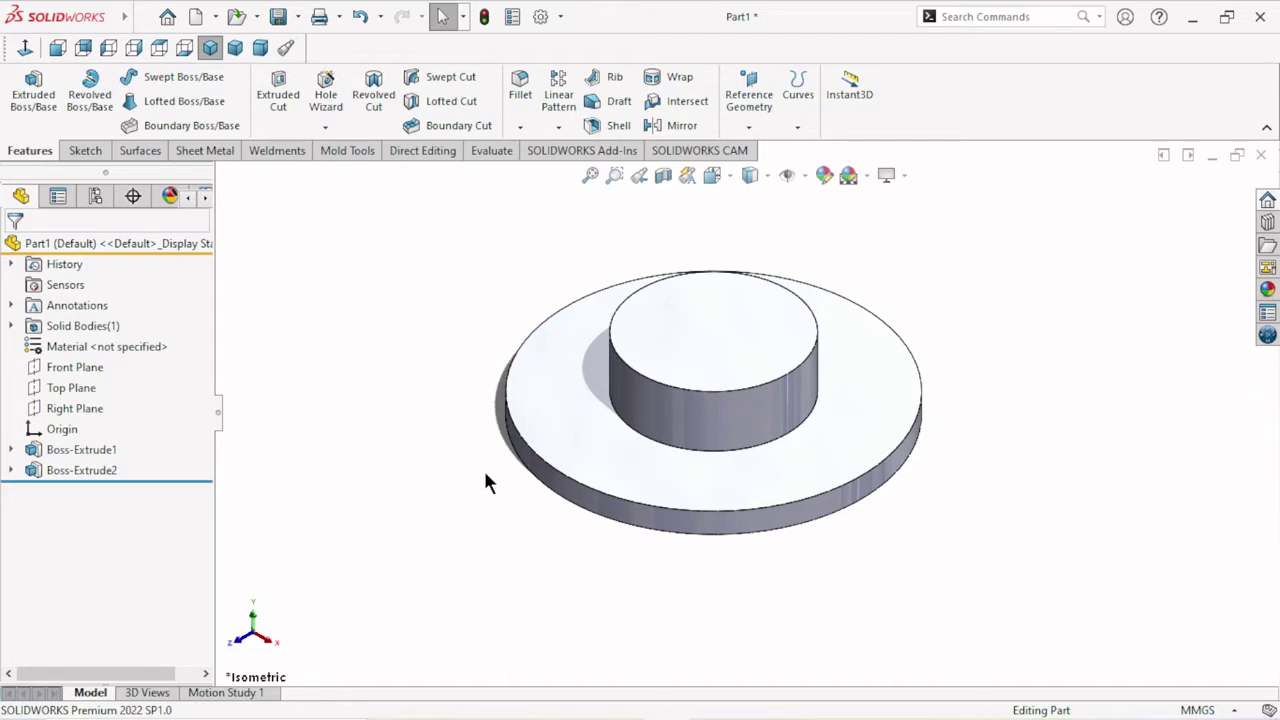
pyautogui.moveTo(880, 555)
pyautogui.mouseDown(button='middle')
pyautogui.moveTo(760, 399)
pyautogui.moveTo(749, 429)
pyautogui.mouseUp(button='middle')
# On the disc's bottom face, sketch a circle centred on the origin.
pyautogui.click(740, 425)
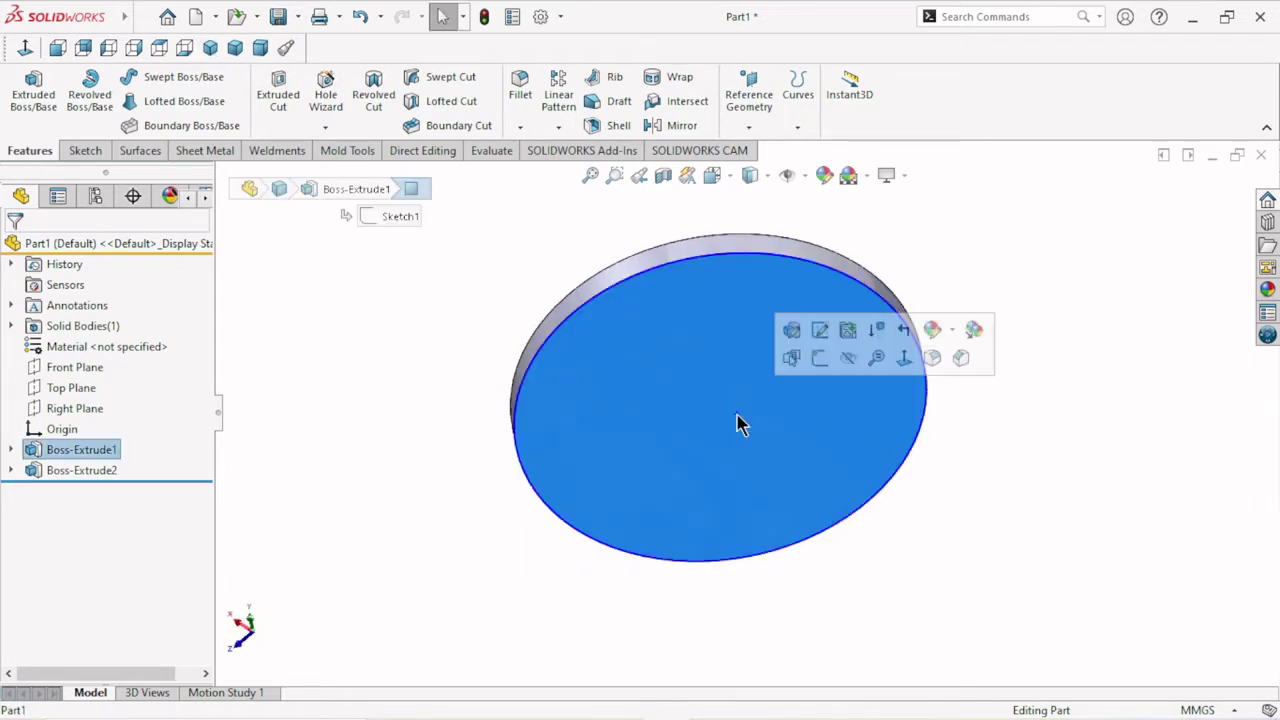
pyautogui.click(822, 360)
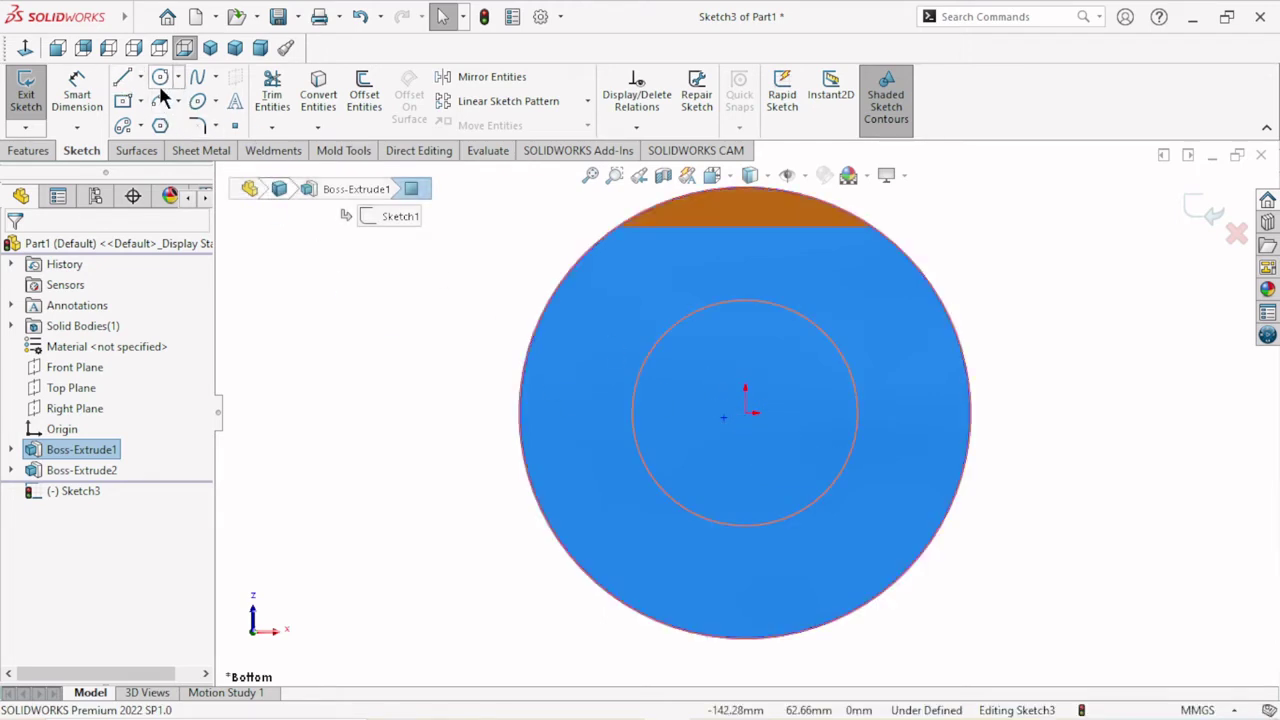
pyautogui.click(158, 78)
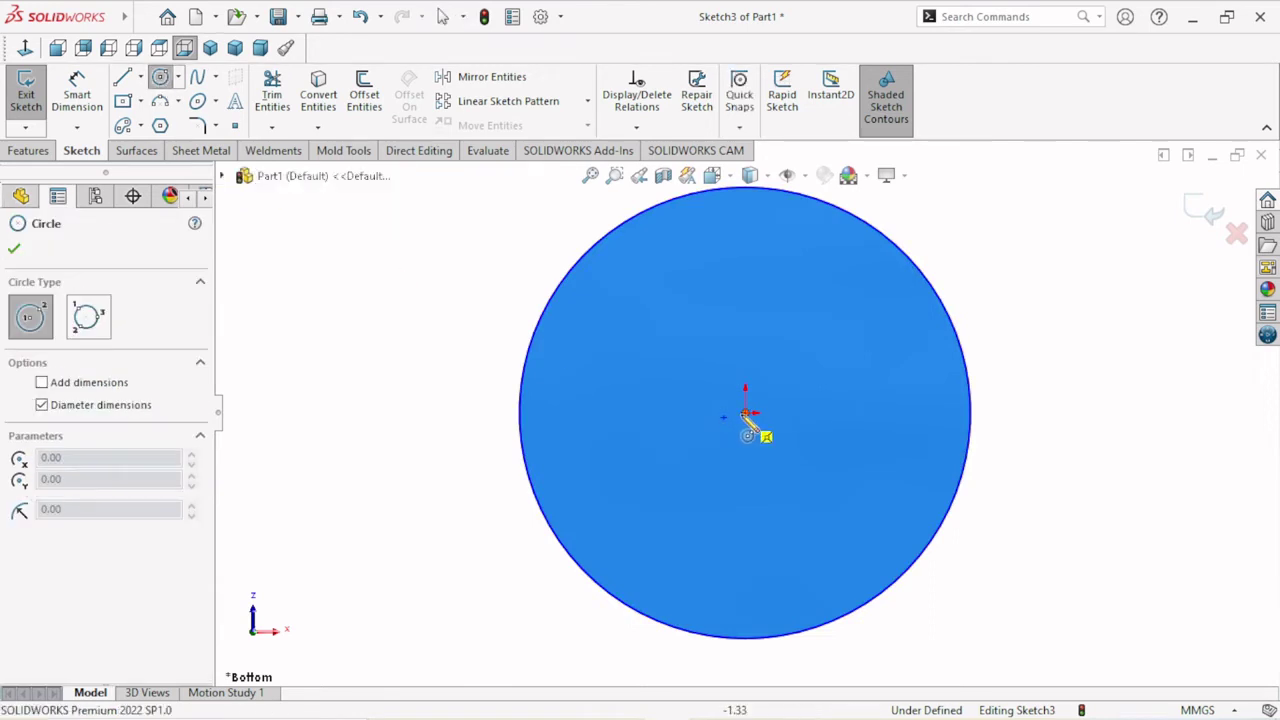
pyautogui.click(746, 413)
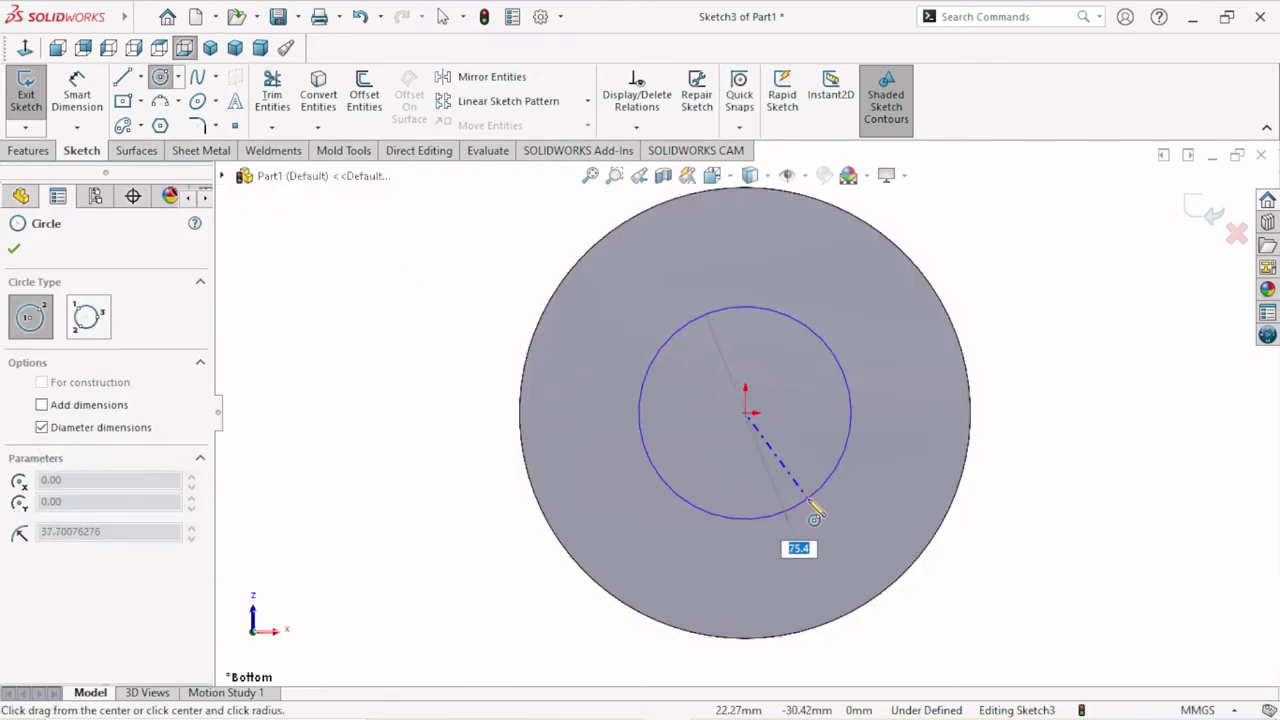
pyautogui.click(811, 505)
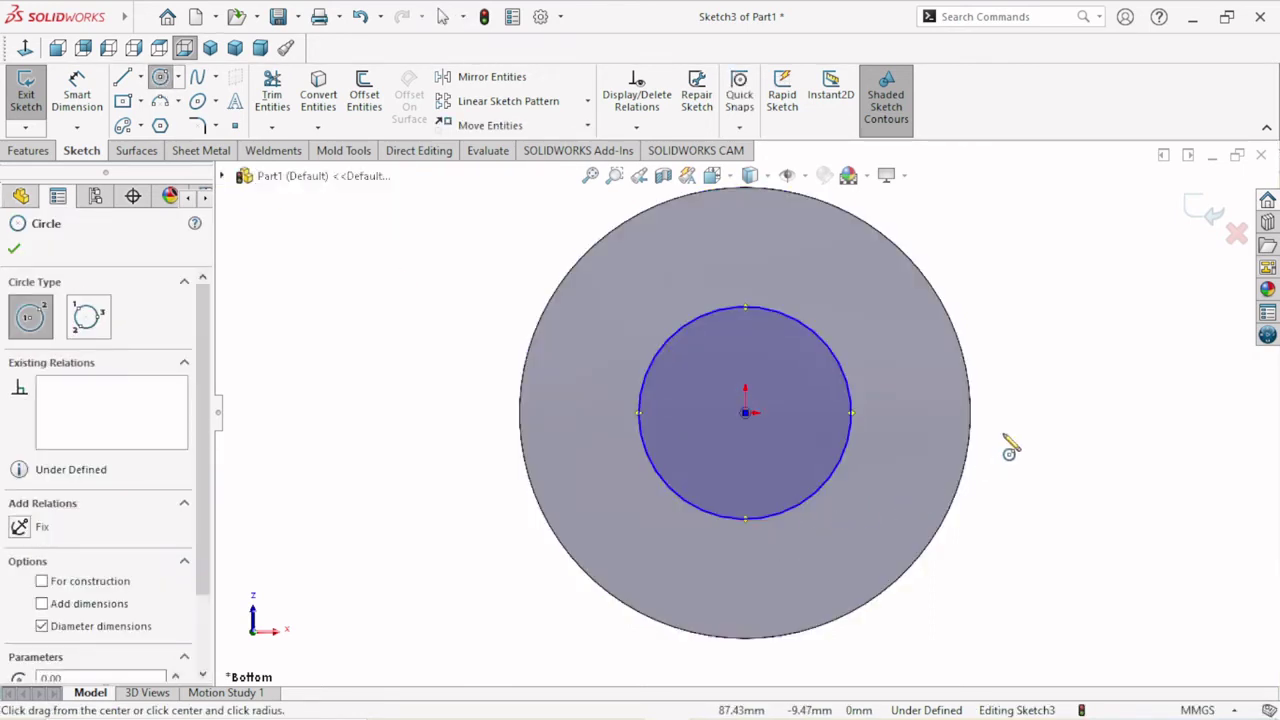
pyautogui.rightClick(1083, 420)
pyautogui.click(1084, 421)
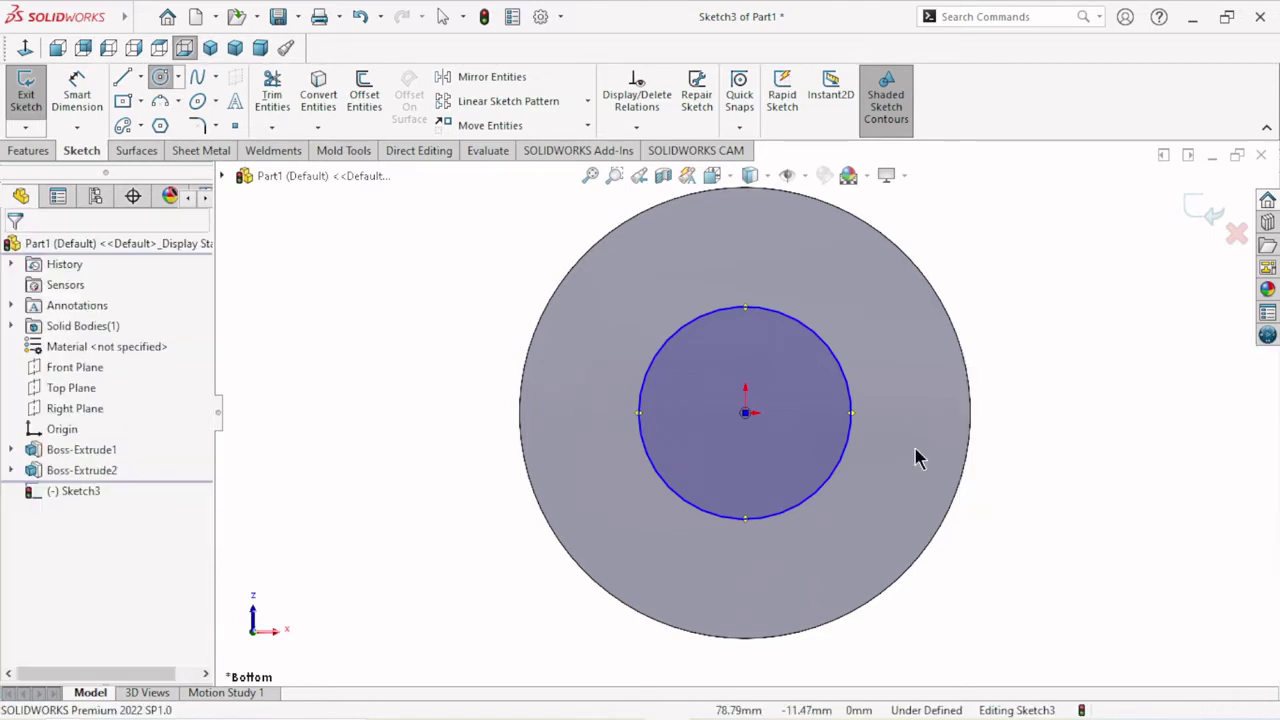
# Dimension the bottom-face circle to a 60 mm diameter.
pyautogui.click(80, 112)
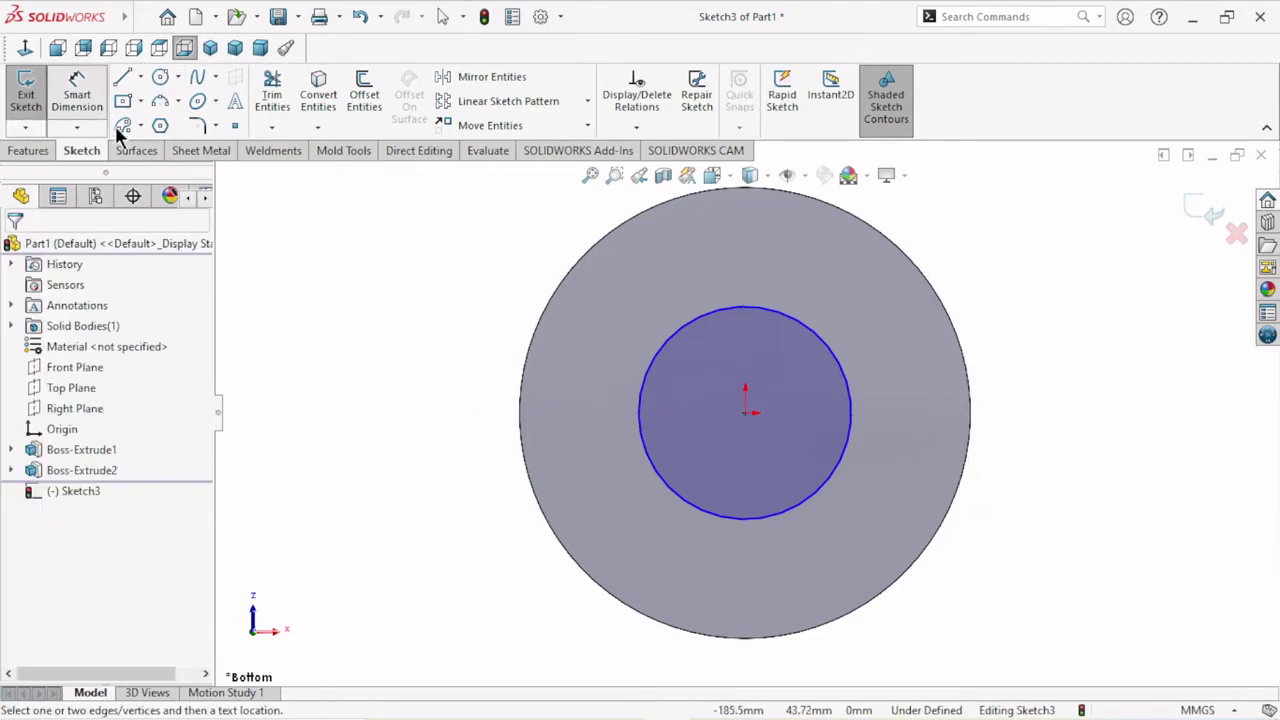
pyautogui.click(851, 408)
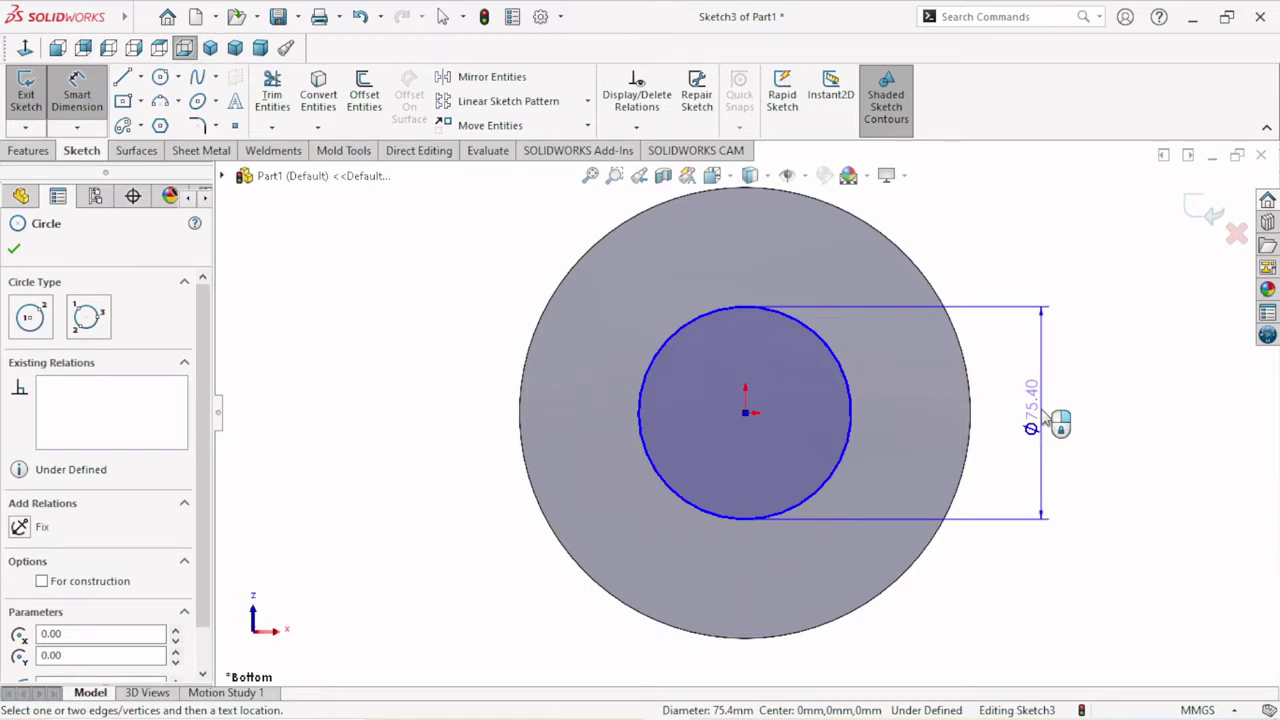
pyautogui.click(1048, 418)
pyautogui.write('60')
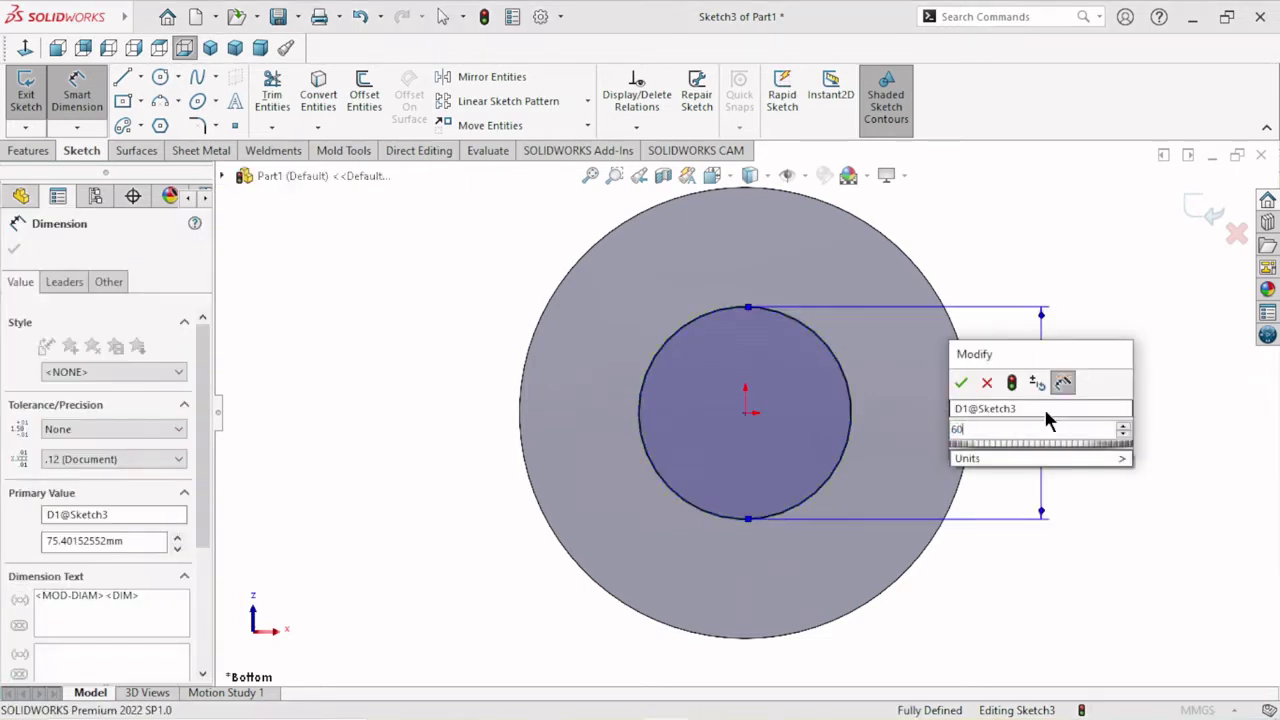
pyautogui.click(961, 384)
pyautogui.press('f')
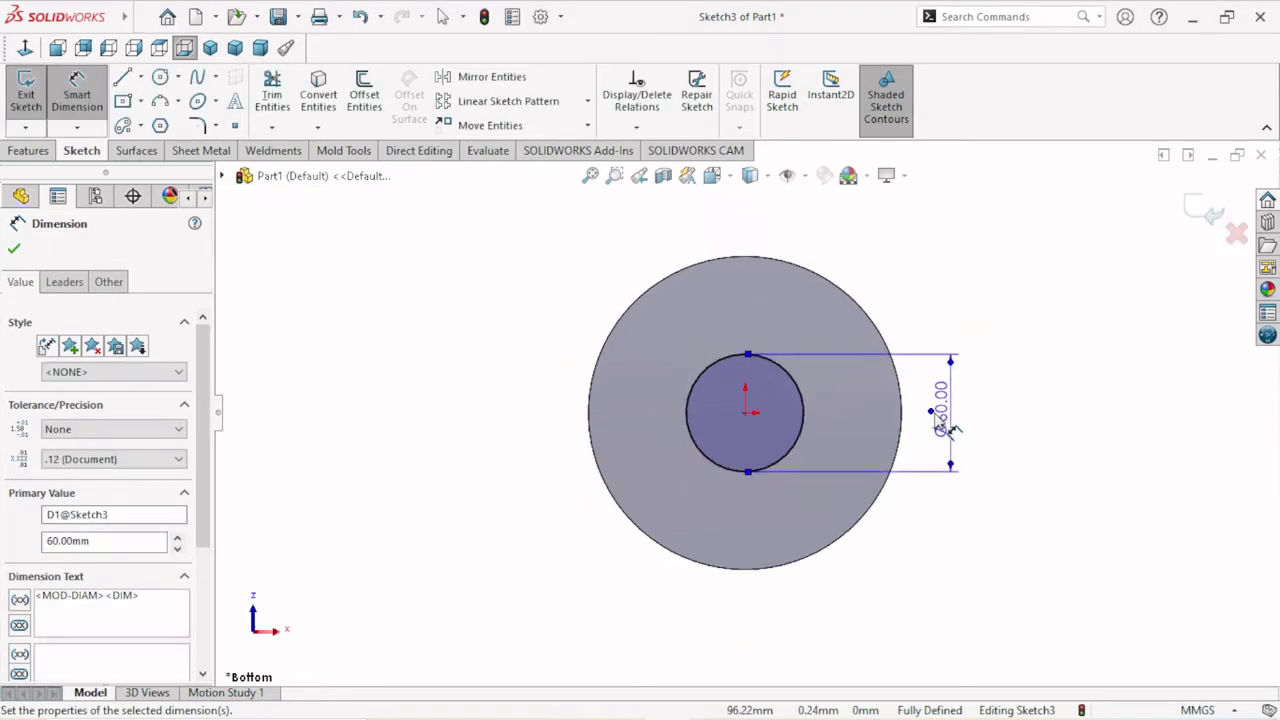
pyautogui.scroll(-1, 737, 349)
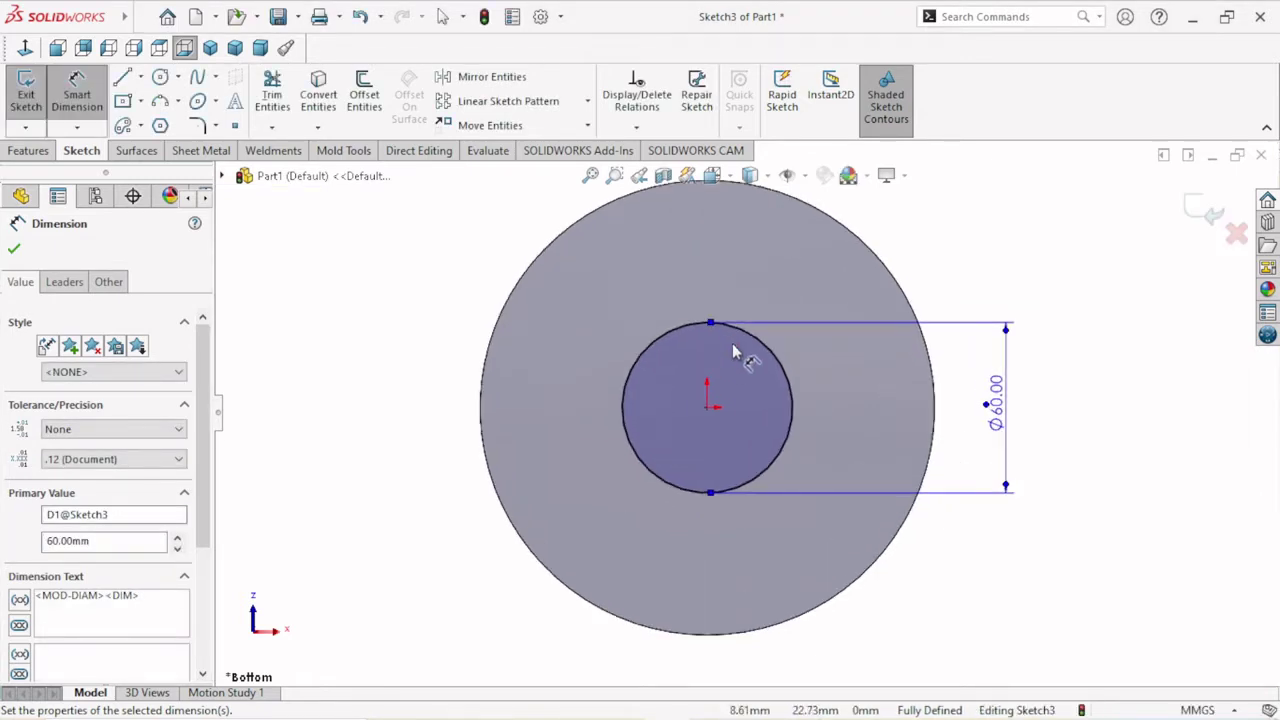
pyautogui.scroll(1, 723, 323)
pyautogui.scroll(-1, 714, 310)
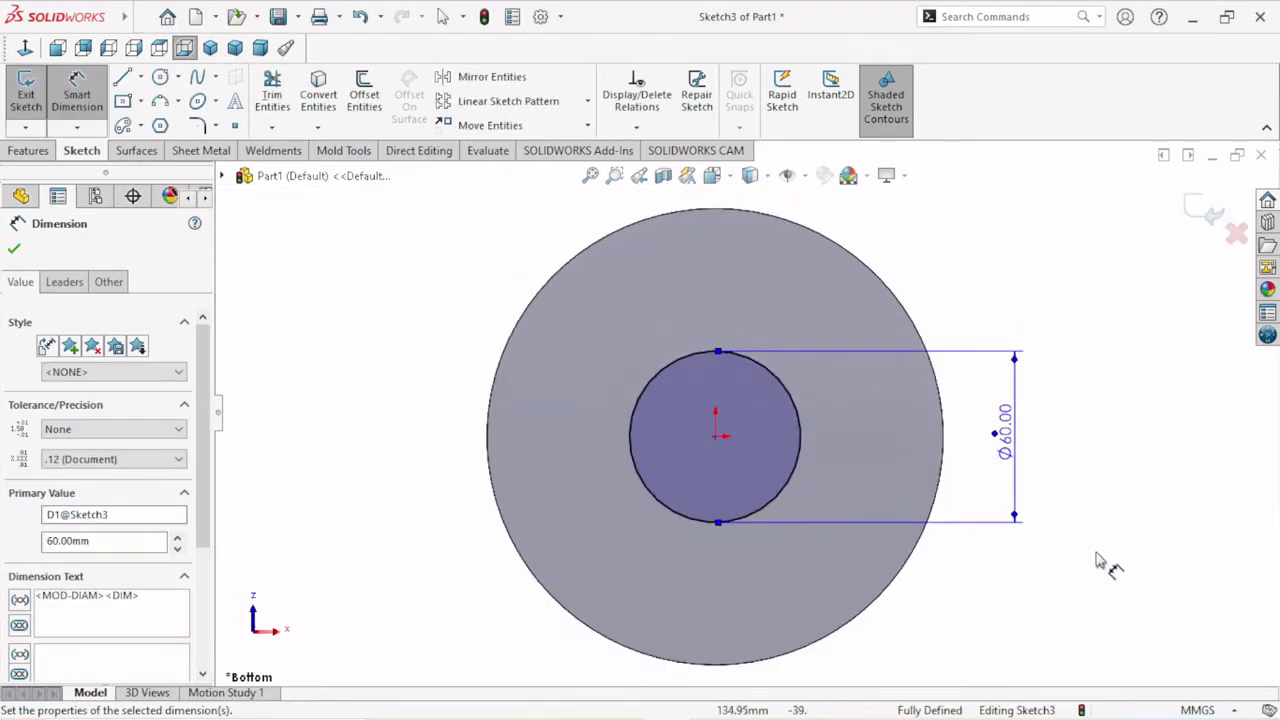
pyautogui.click(13, 252)
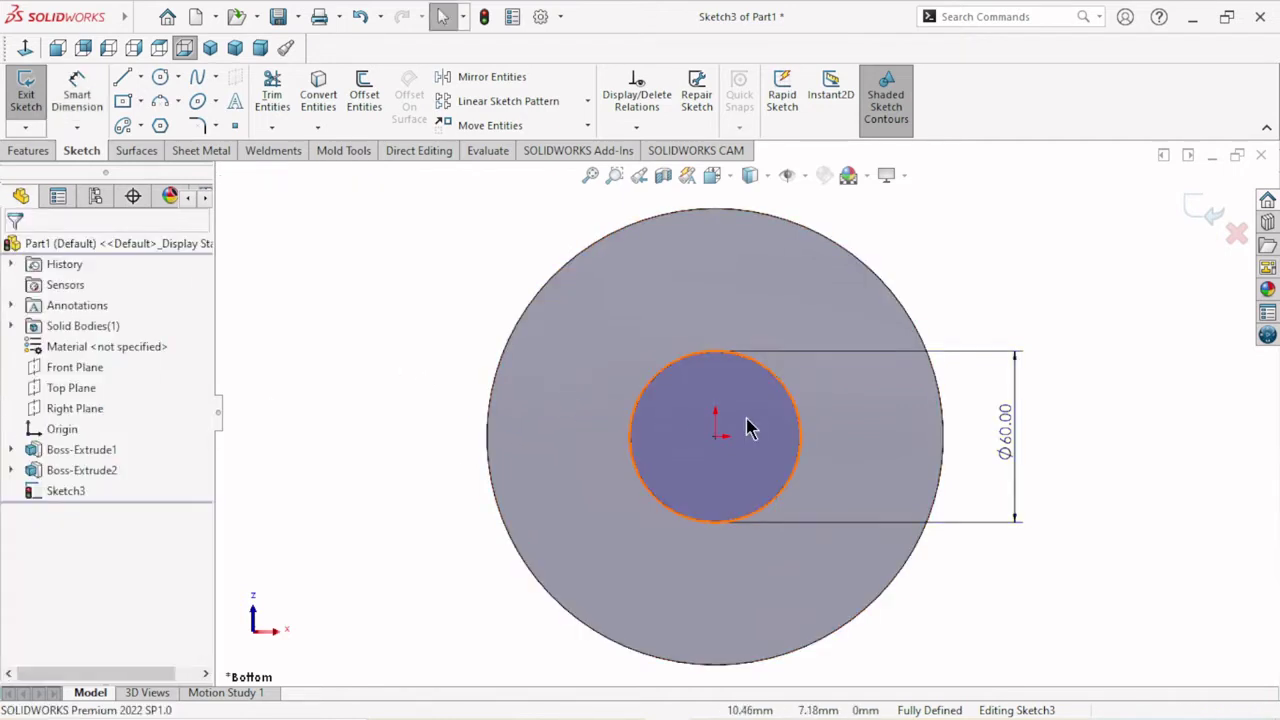
# Cut-extrude the Ø60 circle 24 mm deep into the bottom face.
pyautogui.click(30, 151)
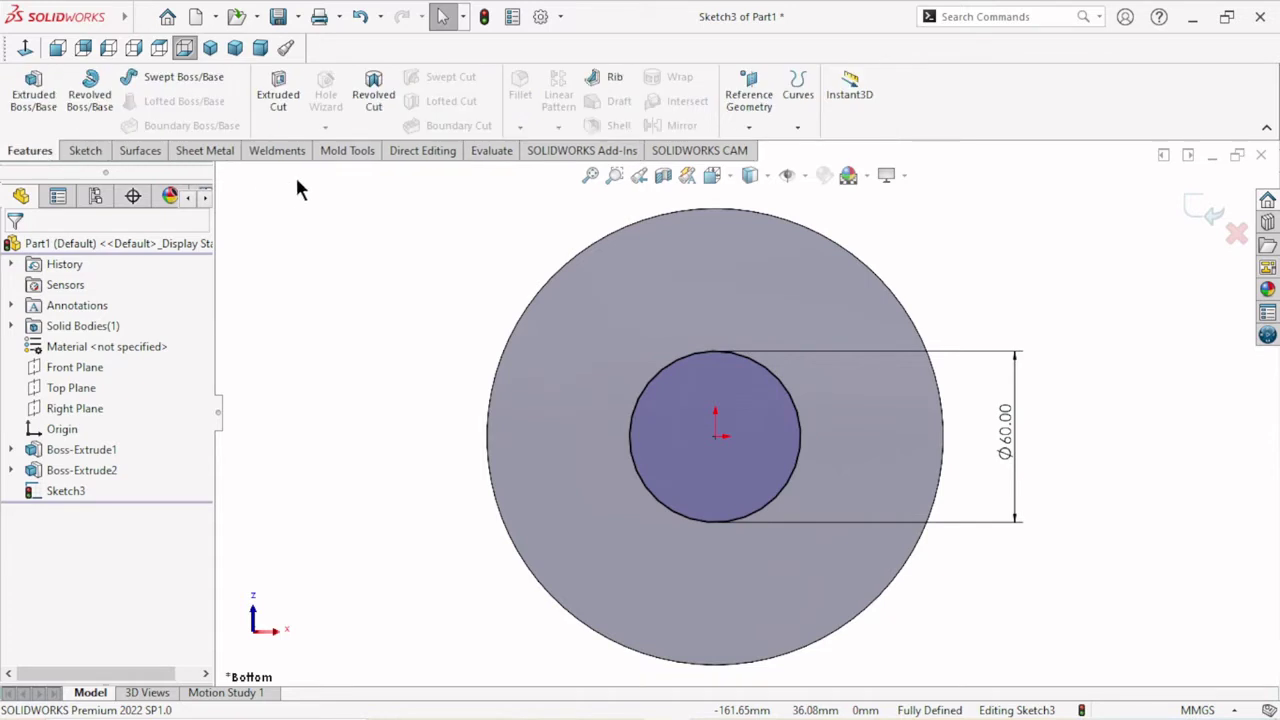
pyautogui.click(279, 102)
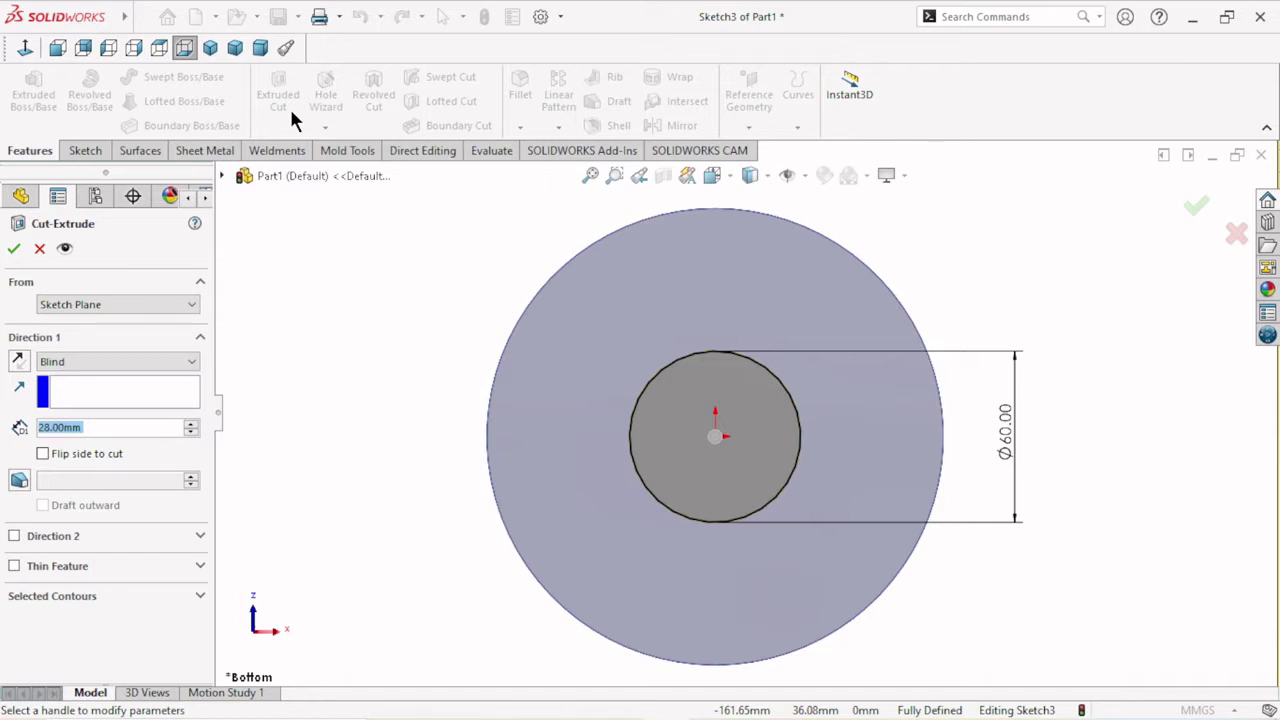
pyautogui.write('39-')
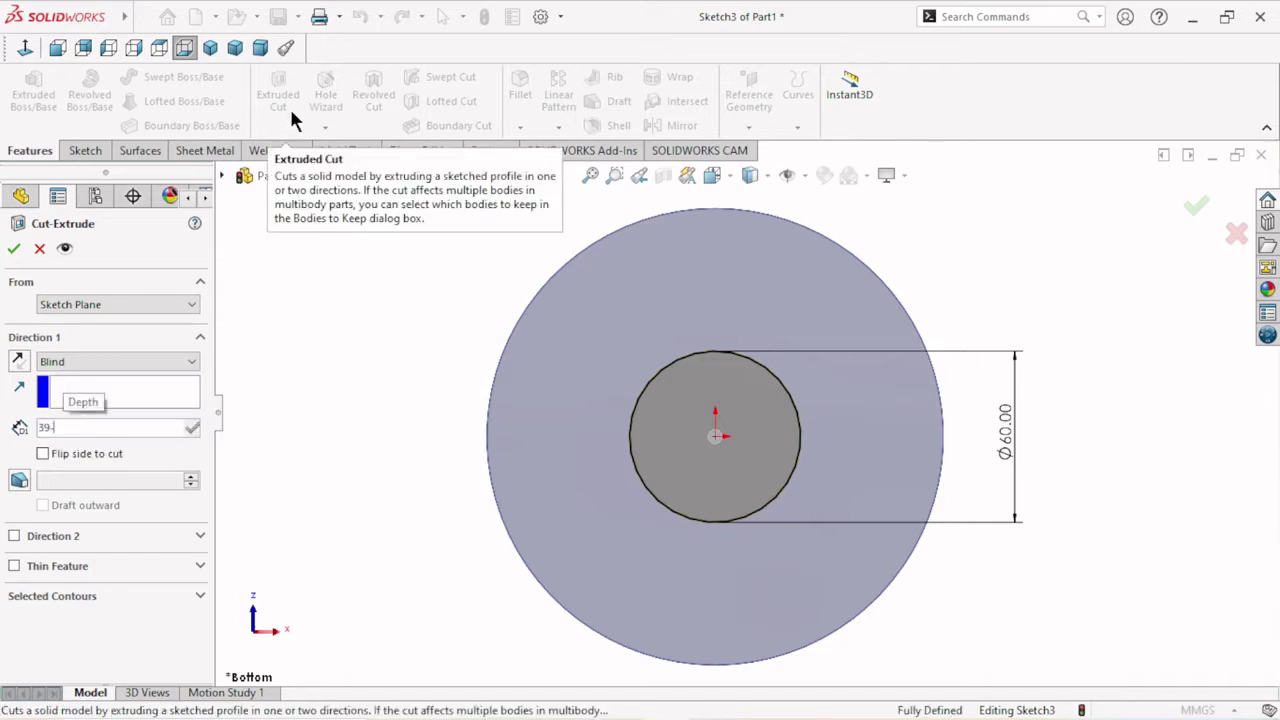
pyautogui.write('15')
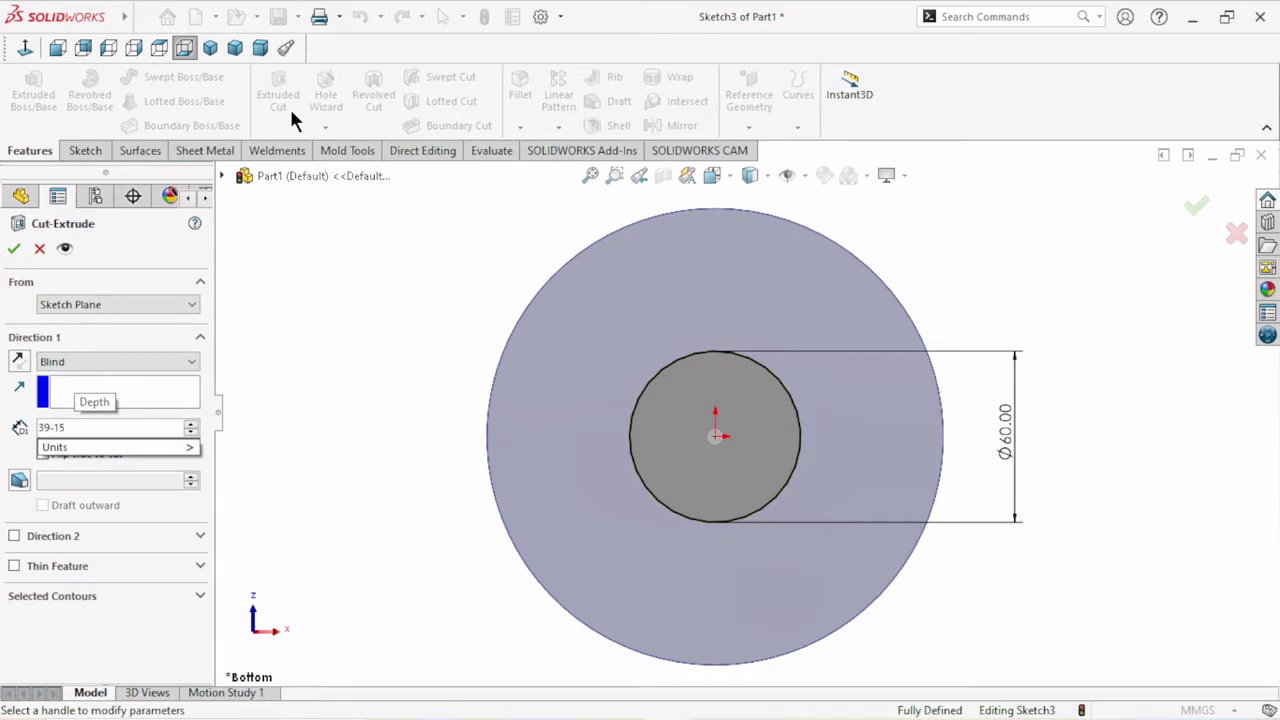
pyautogui.press('Return')
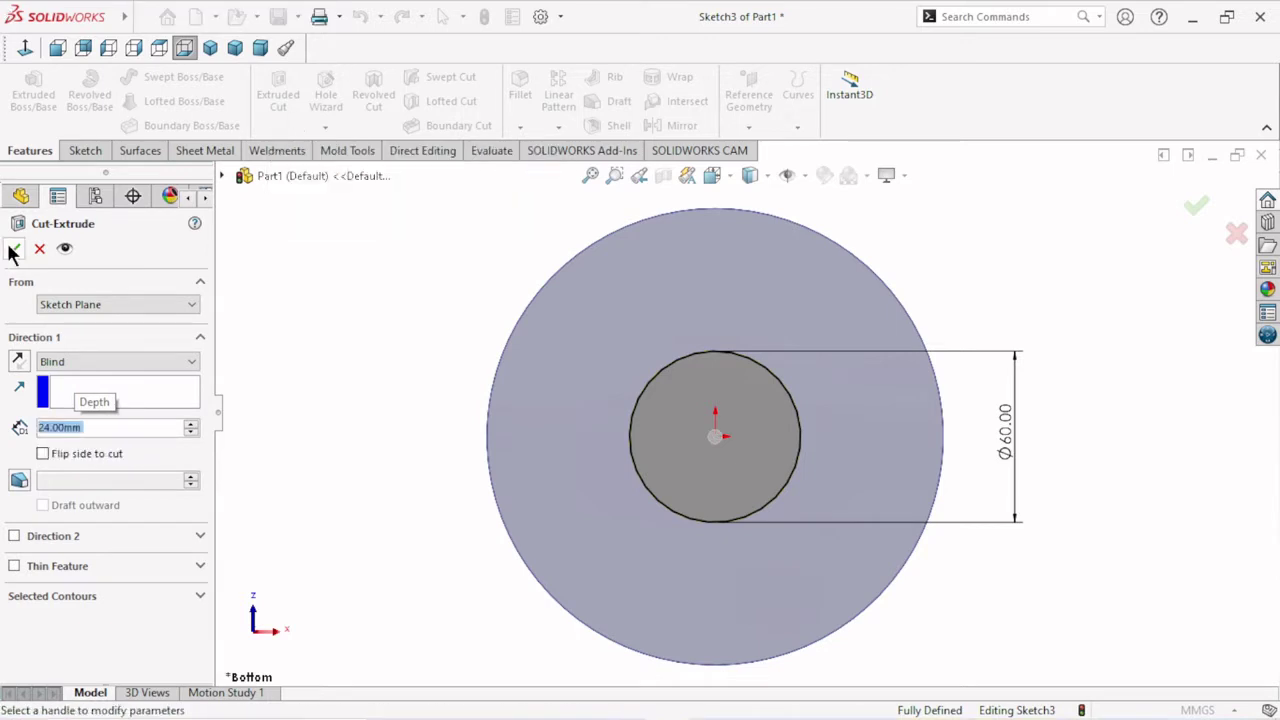
pyautogui.click(12, 249)
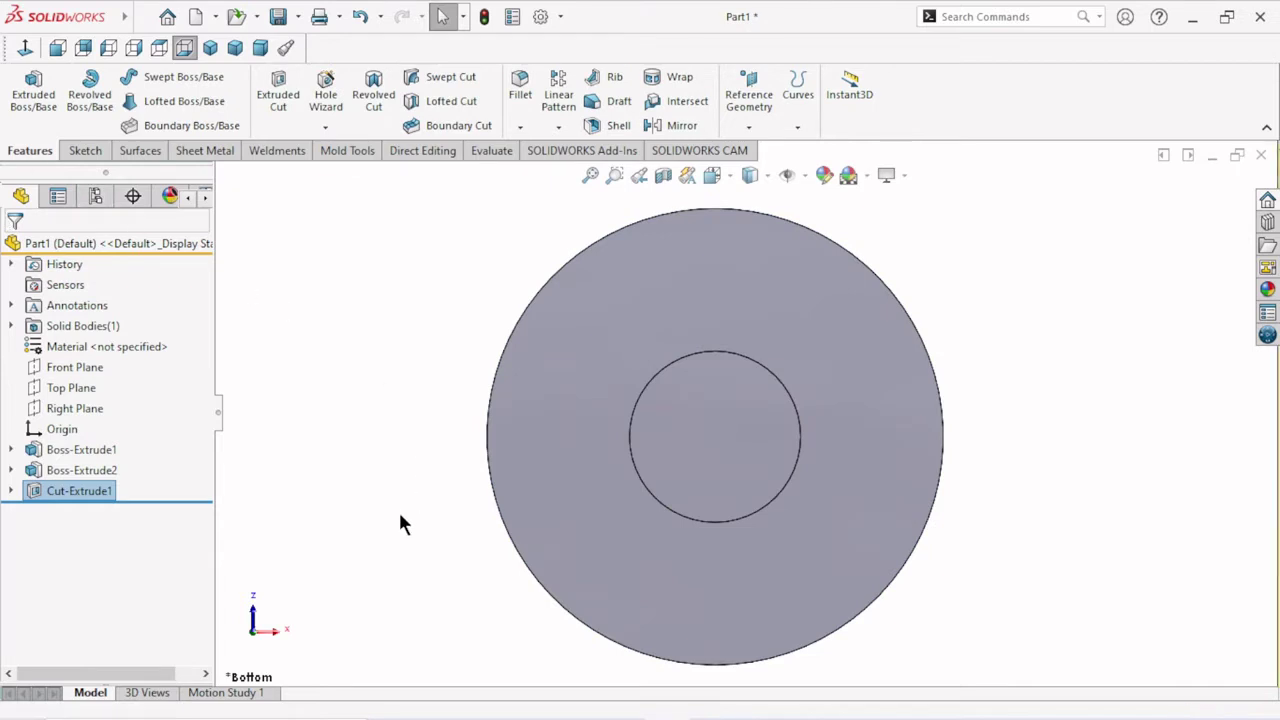
# On the recess bottom face, sketch a 30 mm circle centred on the origin.
pyautogui.moveTo(400, 511)
pyautogui.mouseDown(button='middle')
pyautogui.moveTo(455, 318)
pyautogui.moveTo(486, 495)
pyautogui.mouseUp(button='middle')
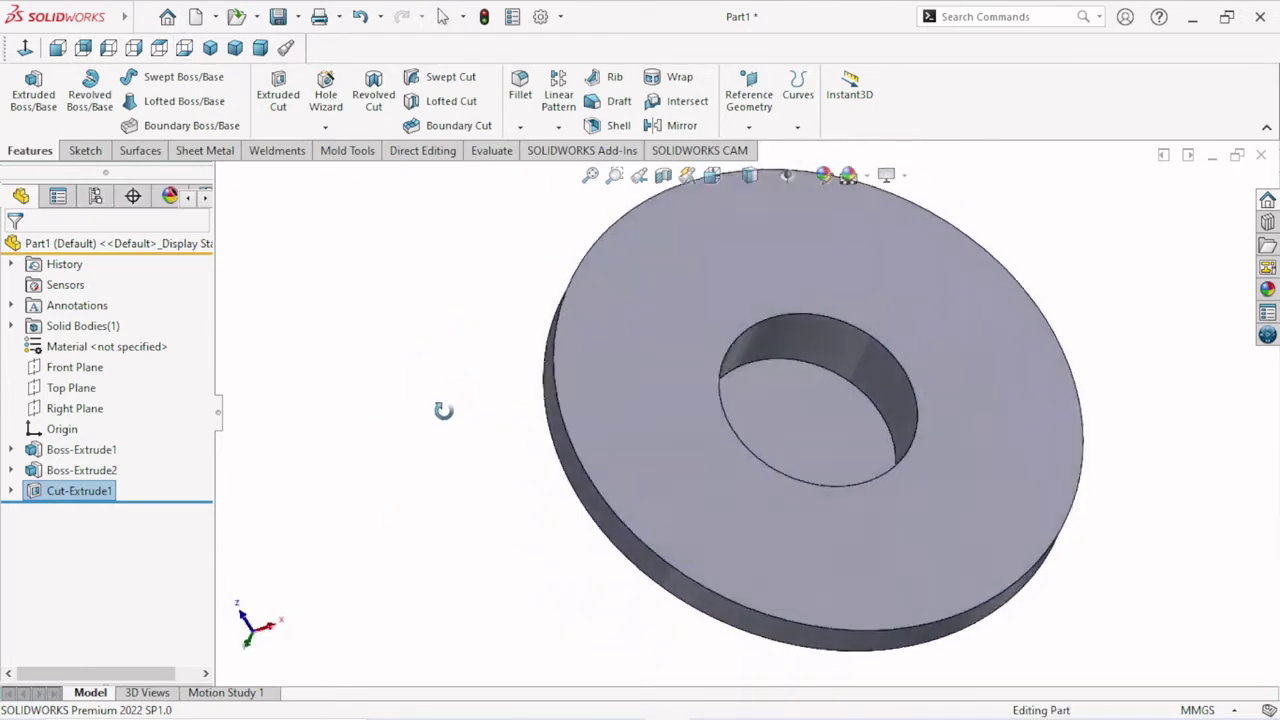
pyautogui.press('z')
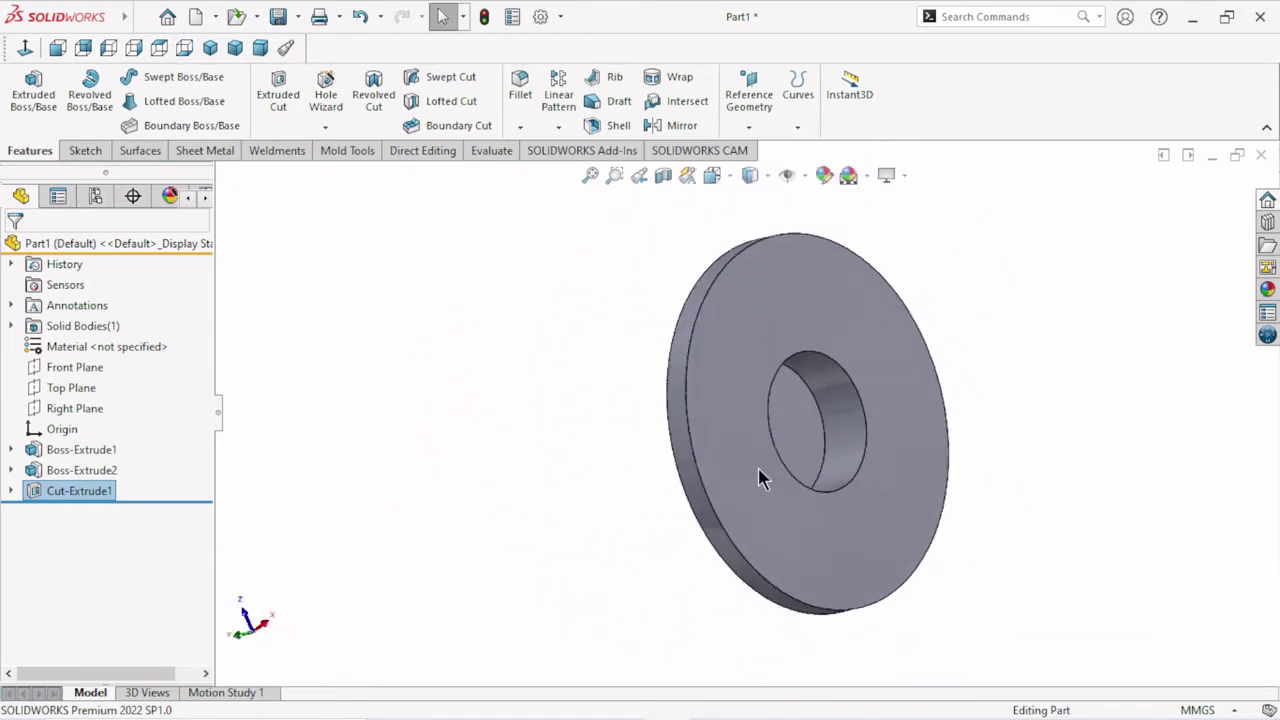
pyautogui.click(787, 428)
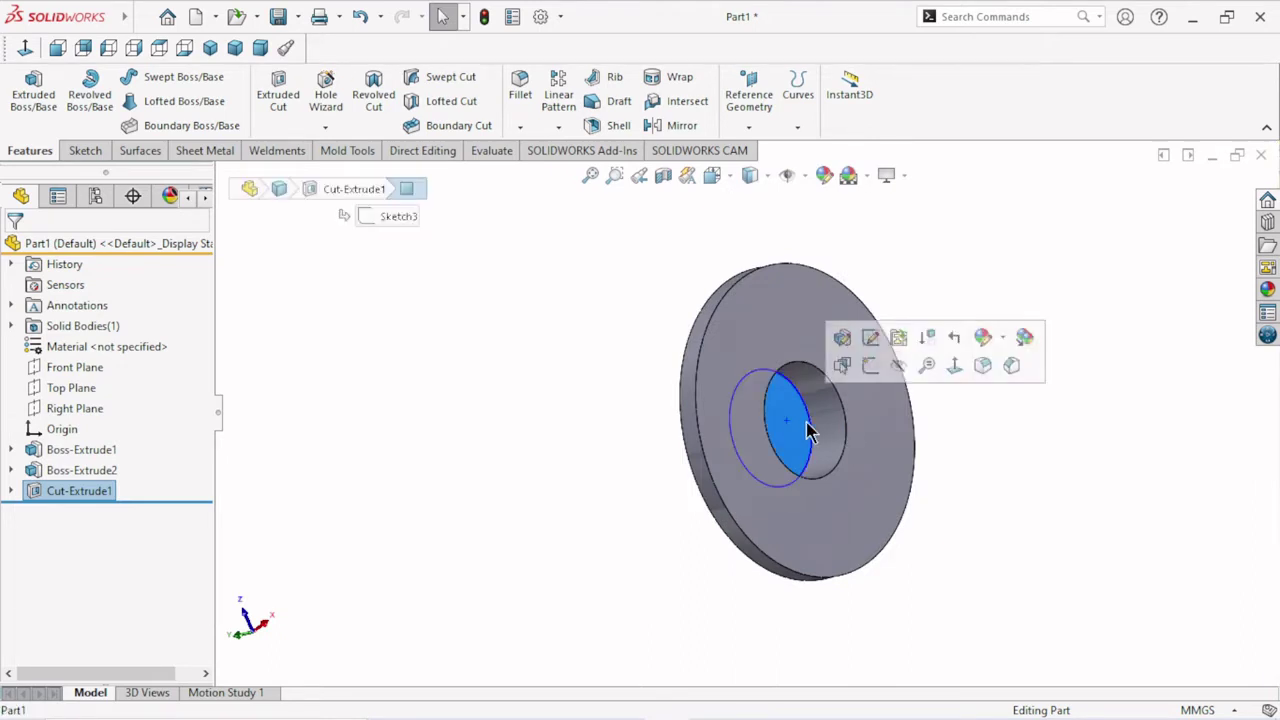
pyautogui.click(871, 368)
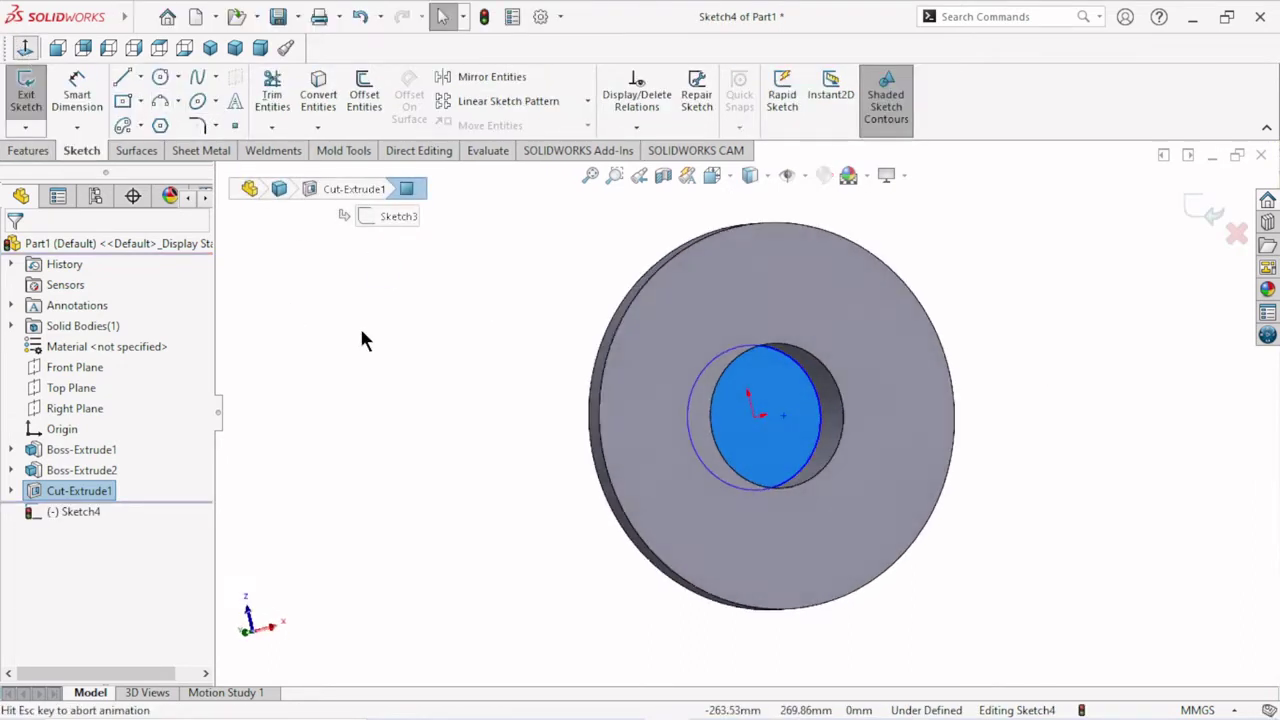
pyautogui.click(160, 80)
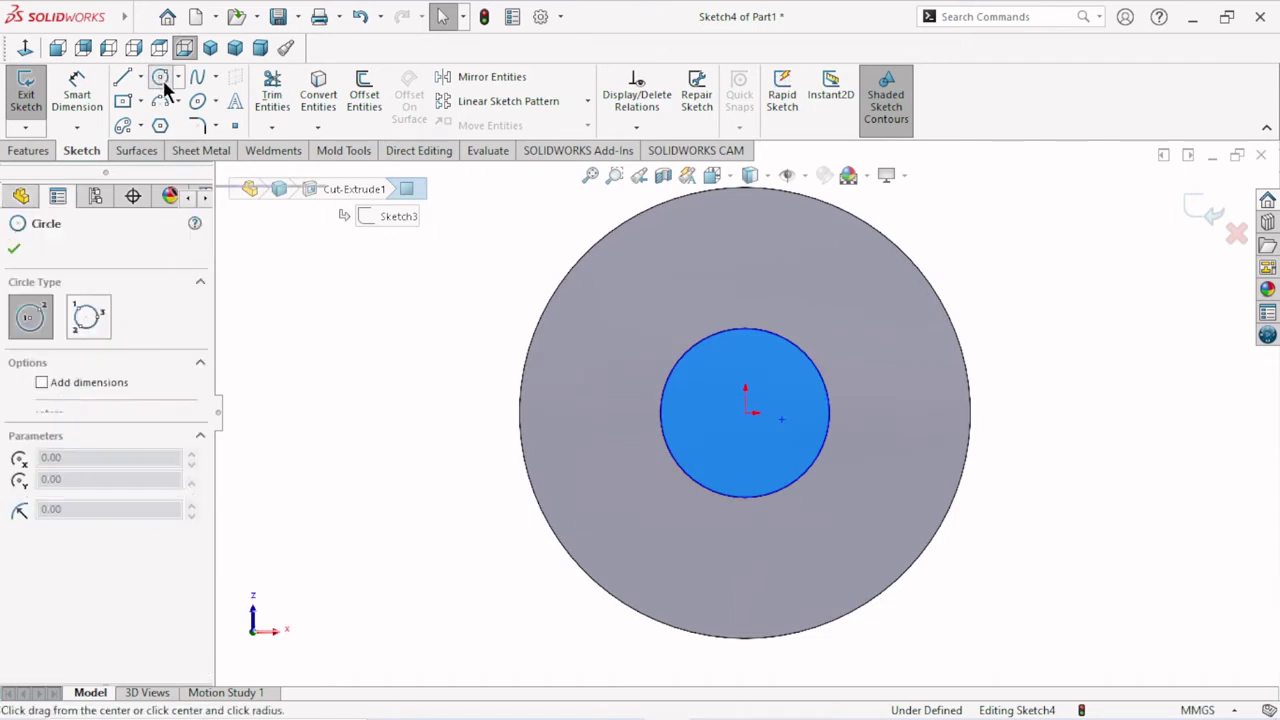
pyautogui.click(746, 413)
pyautogui.write('30')
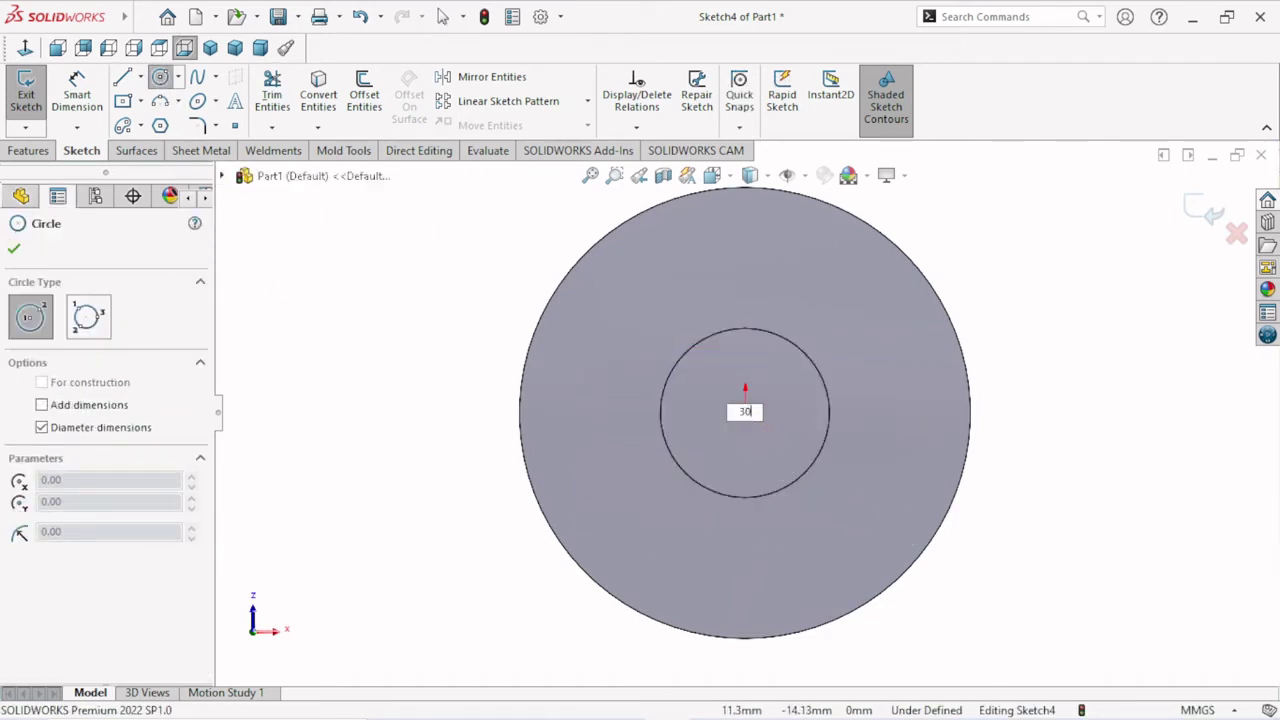
pyautogui.press('Return')
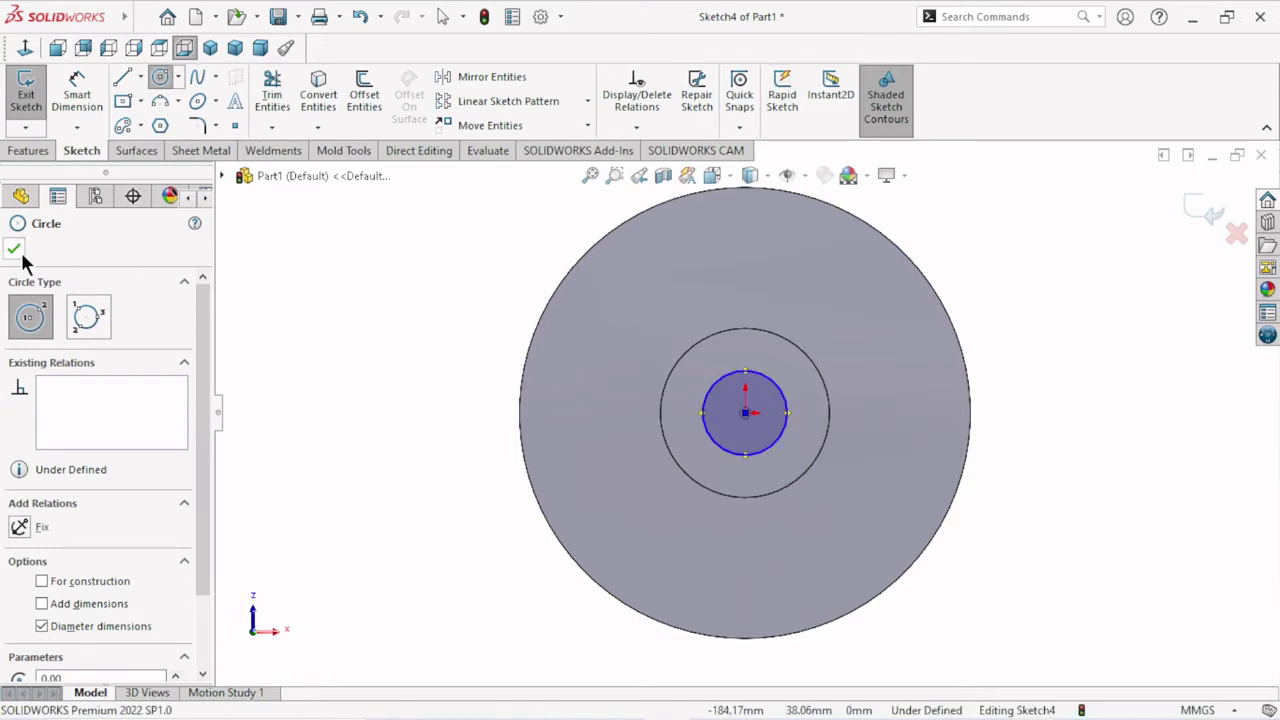
pyautogui.click(15, 249)
pyautogui.click(22, 152)
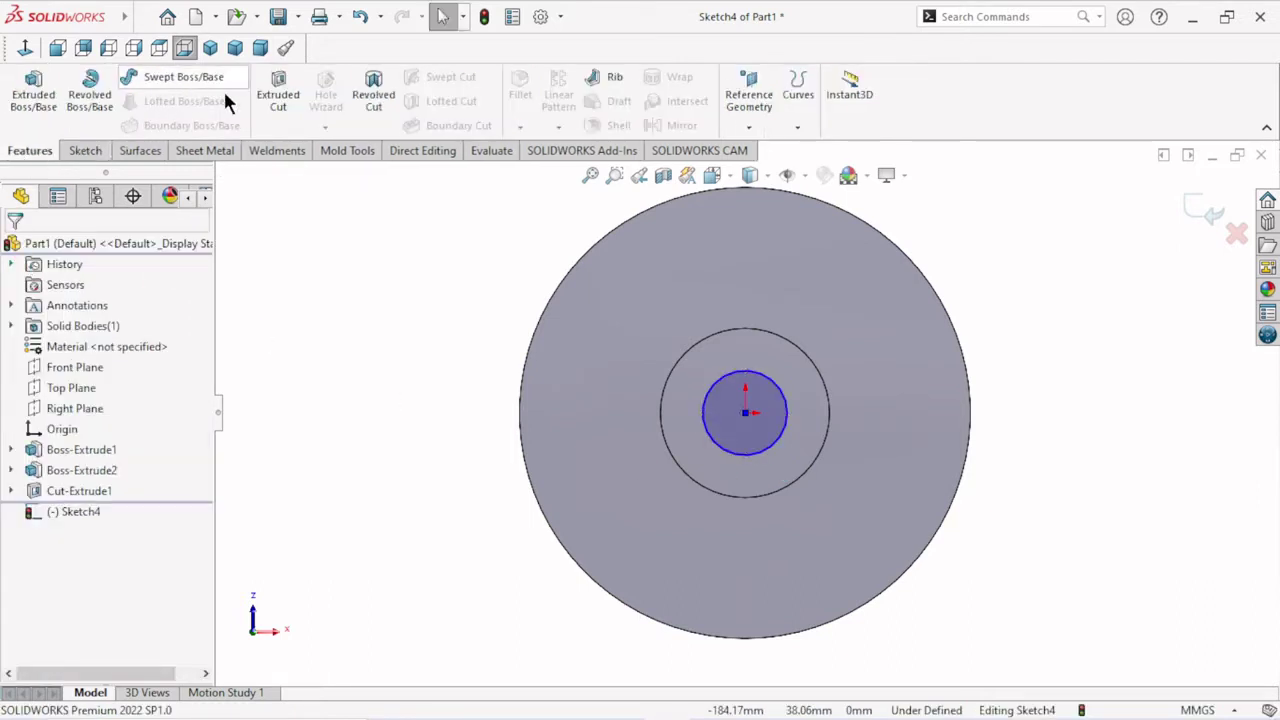
# Extrude-cut the 30 mm circle with end condition Through All.
pyautogui.click(278, 95)
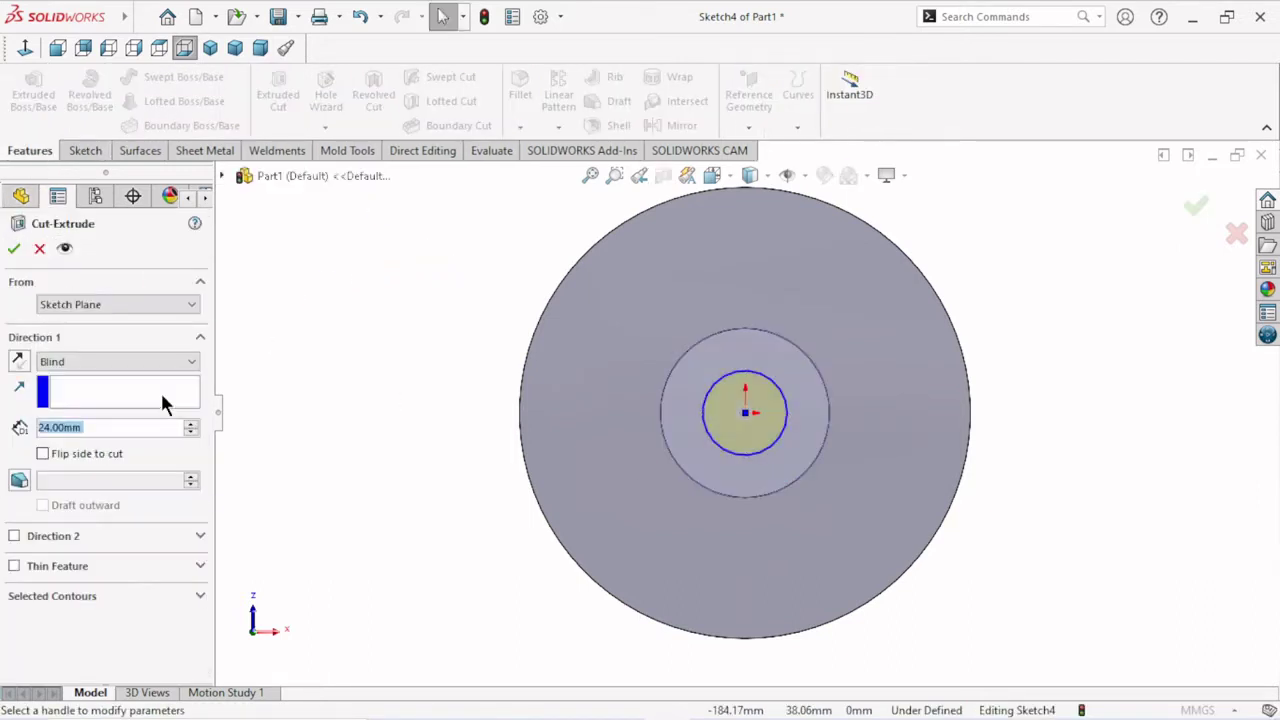
pyautogui.click(192, 362)
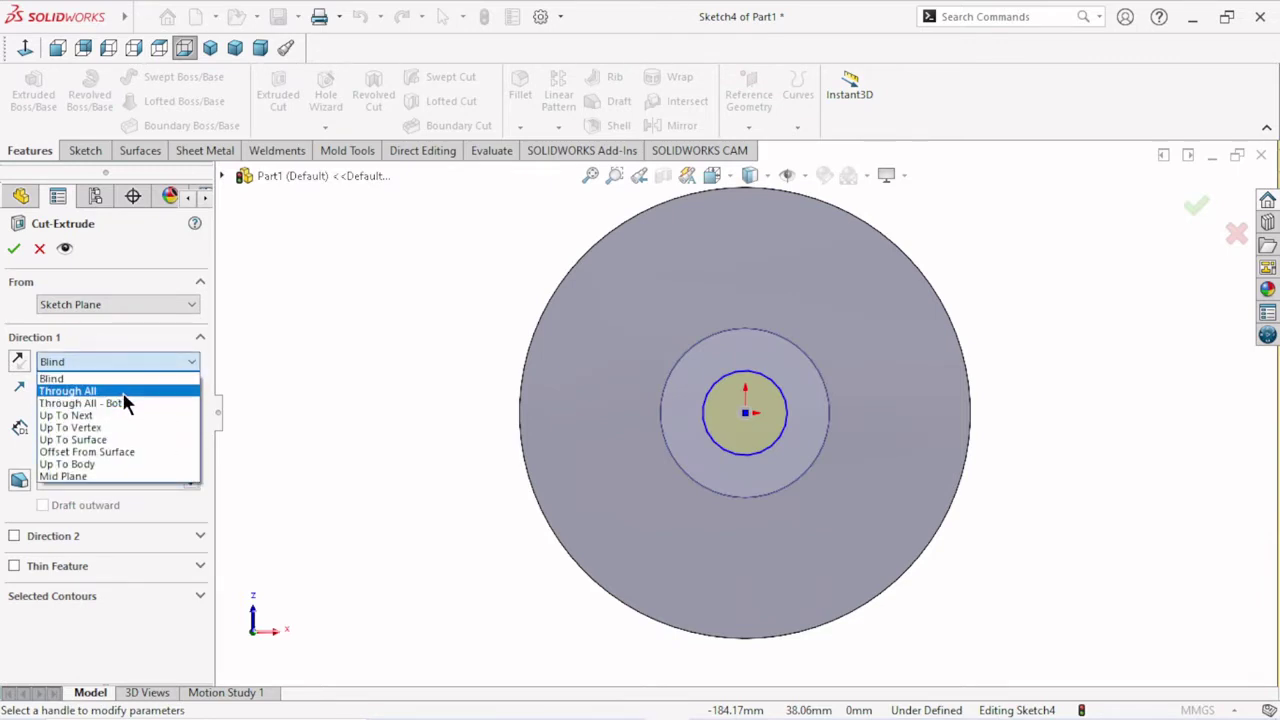
pyautogui.click(110, 391)
pyautogui.click(14, 250)
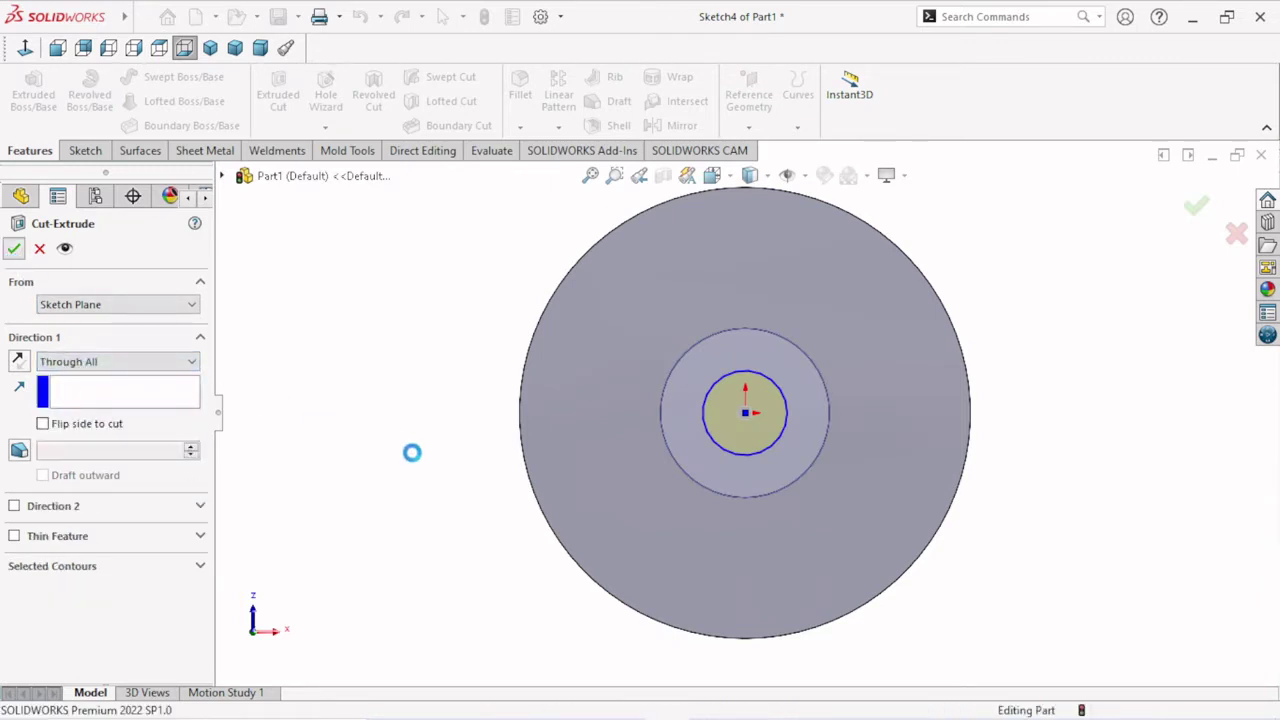
pyautogui.moveTo(457, 540)
pyautogui.mouseDown(button='middle')
pyautogui.moveTo(474, 480)
pyautogui.moveTo(597, 377)
pyautogui.moveTo(688, 334)
pyautogui.moveTo(740, 394)
pyautogui.mouseUp(button='middle')
# Start a sketch on the hub's end face and draw an origin-centred circle, viewed normal to it.
pyautogui.click(778, 410)
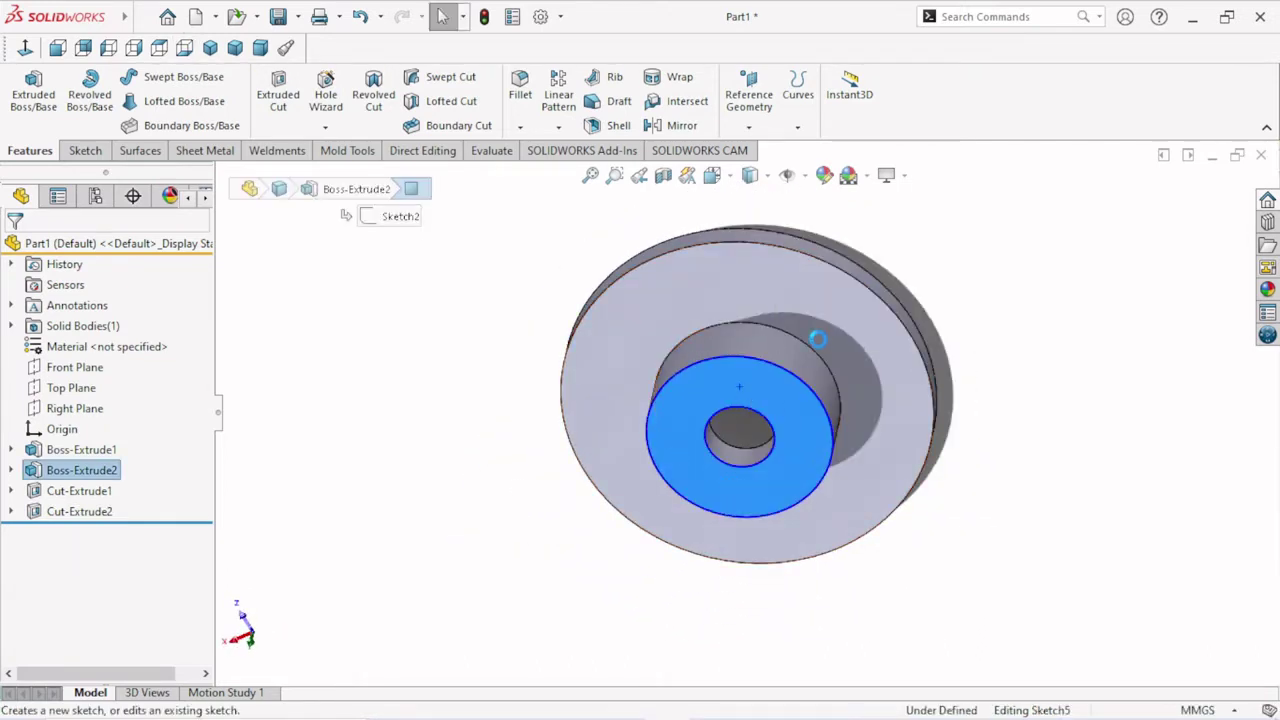
pyautogui.click(822, 332)
pyautogui.click(25, 48)
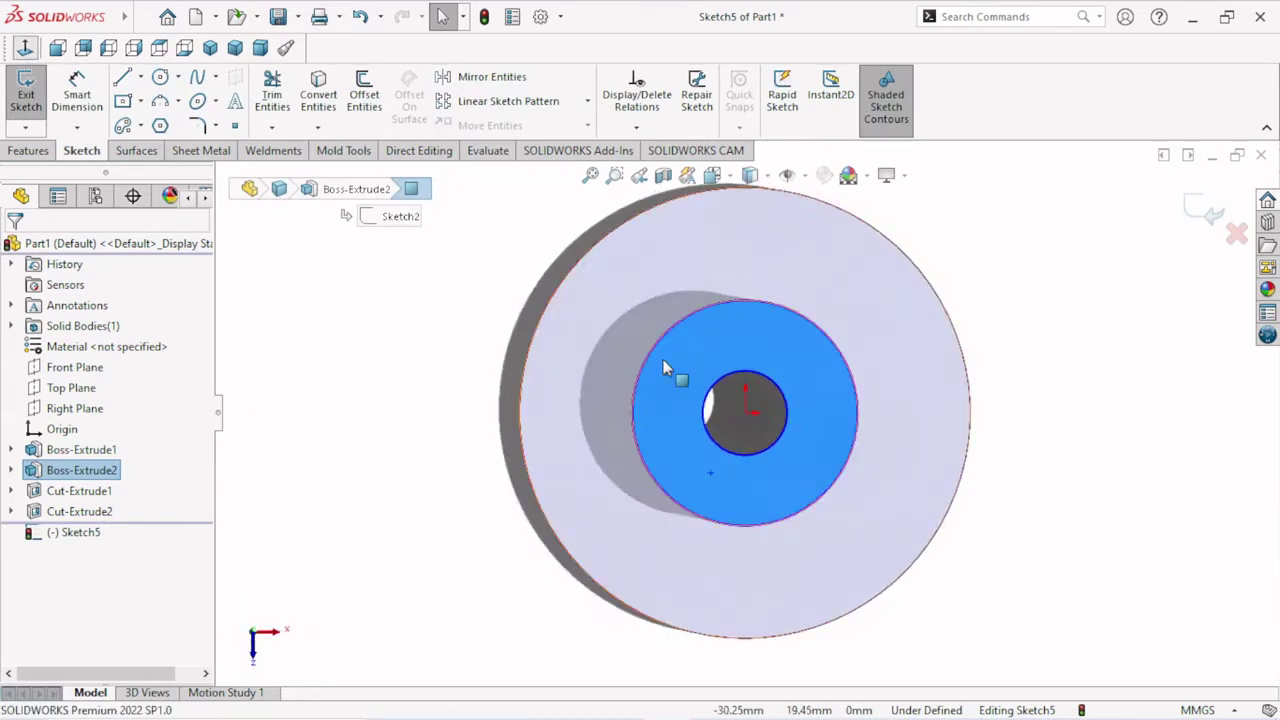
pyautogui.click(159, 77)
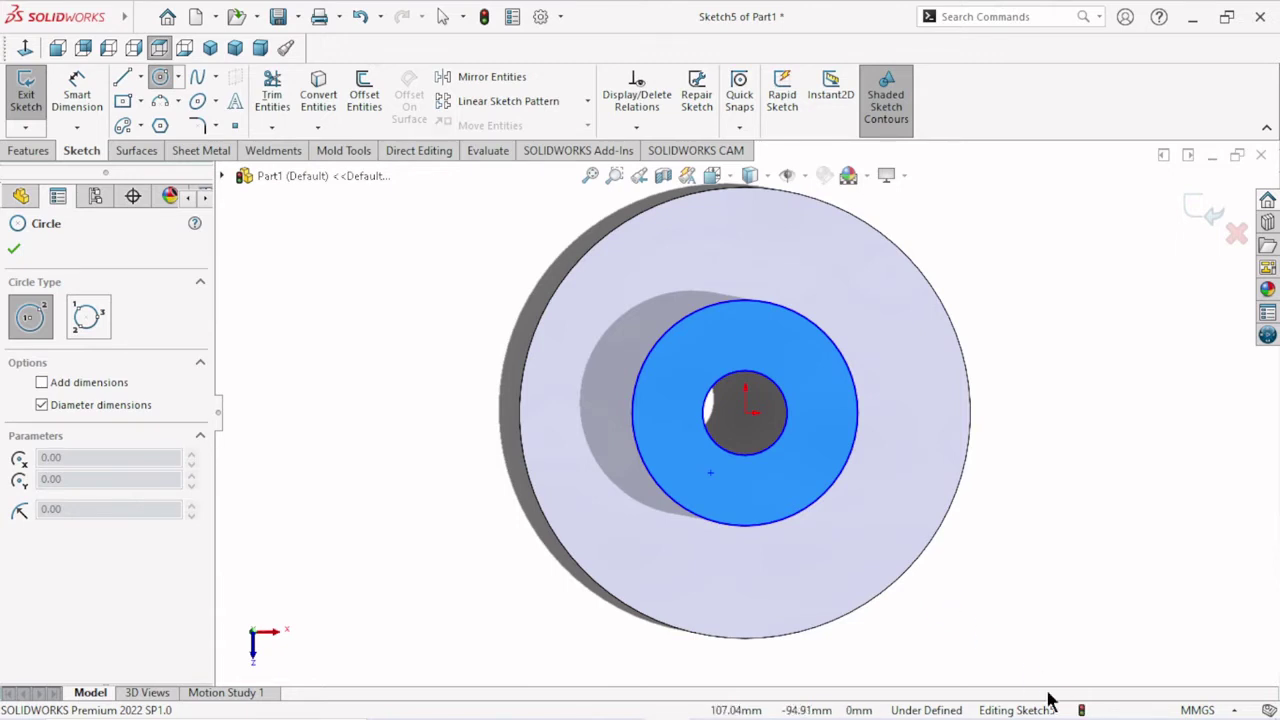
pyautogui.click(745, 412)
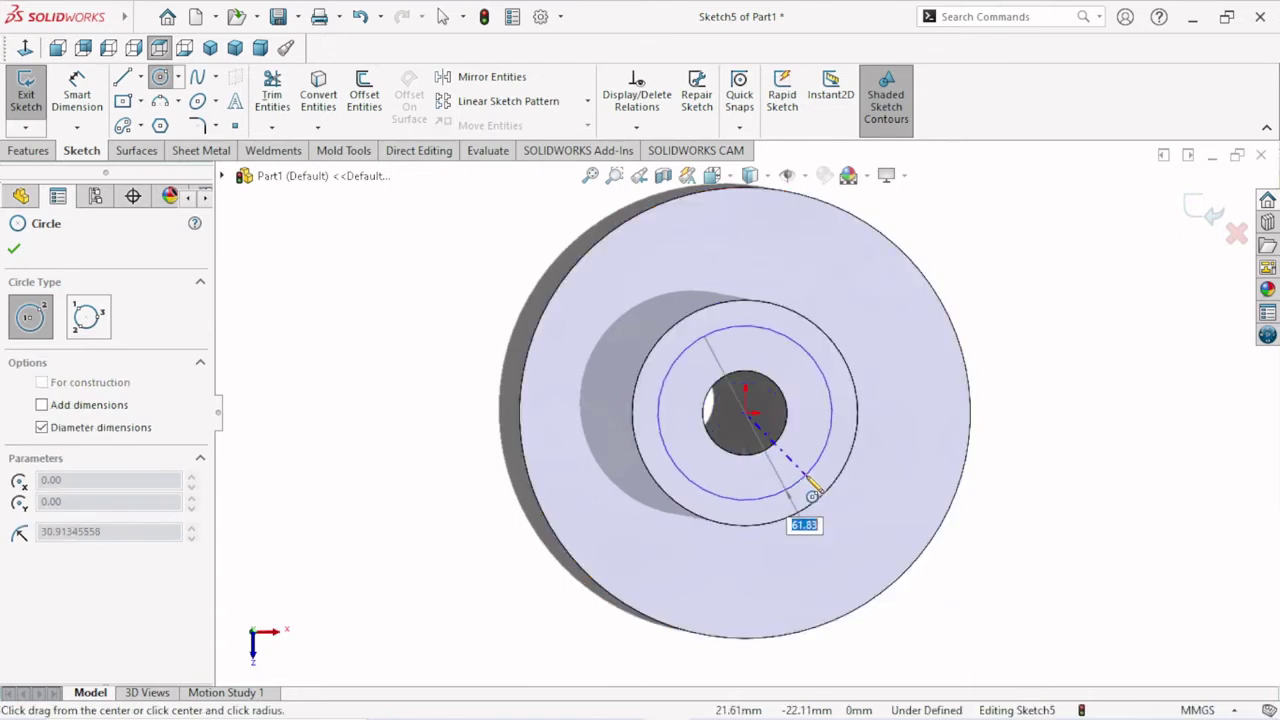
pyautogui.click(797, 467)
pyautogui.rightClick(1003, 418)
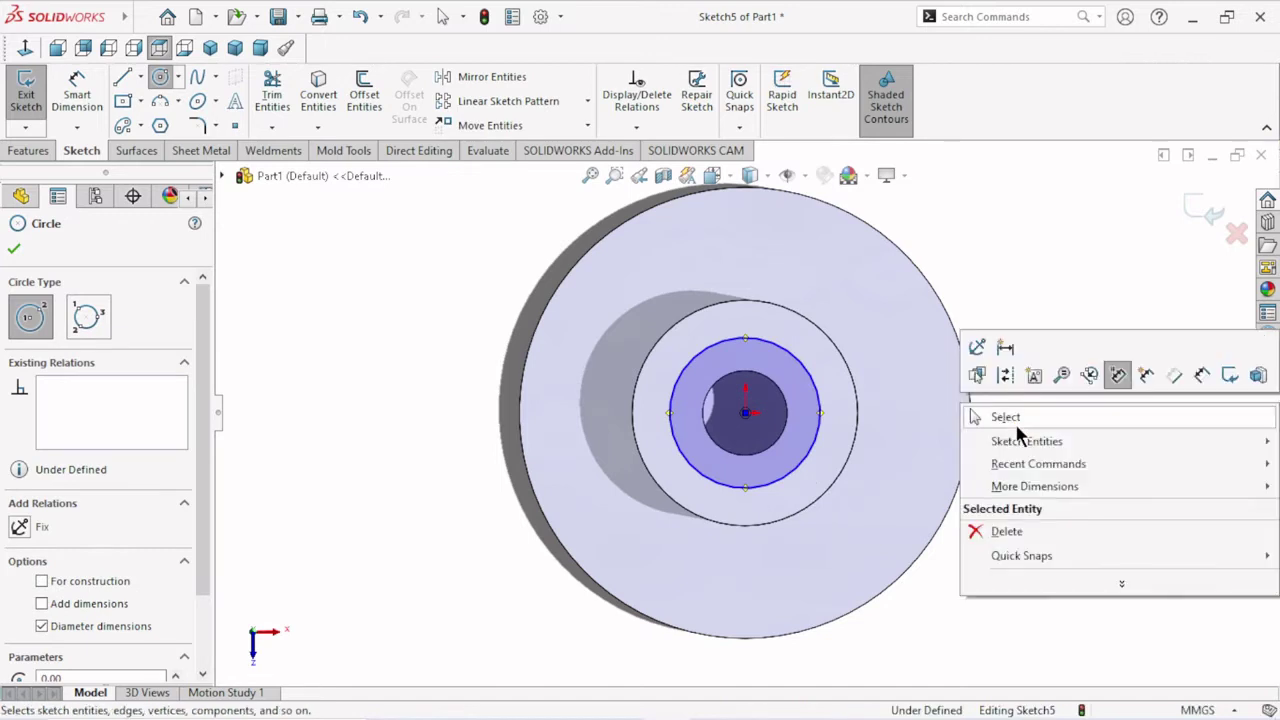
pyautogui.click(1010, 420)
# Dimension the circle's diameter to 70 mm.
pyautogui.click(86, 95)
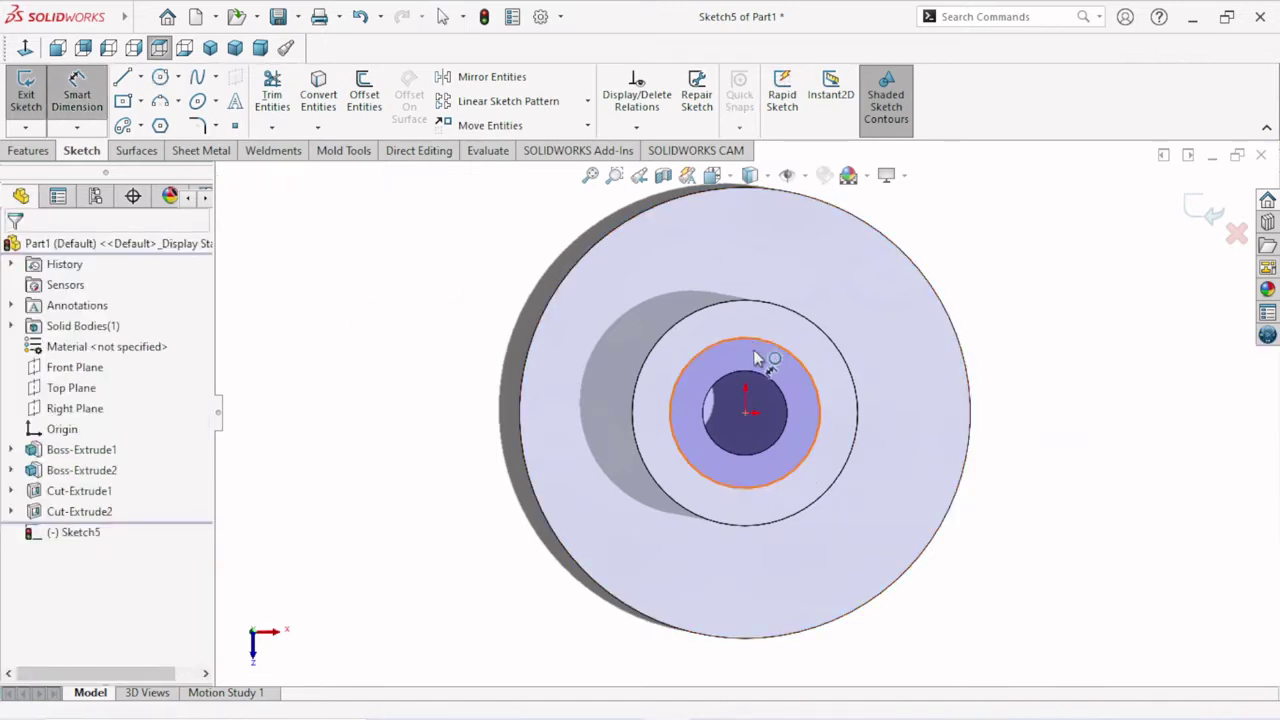
pyautogui.click(822, 410)
pyautogui.click(995, 415)
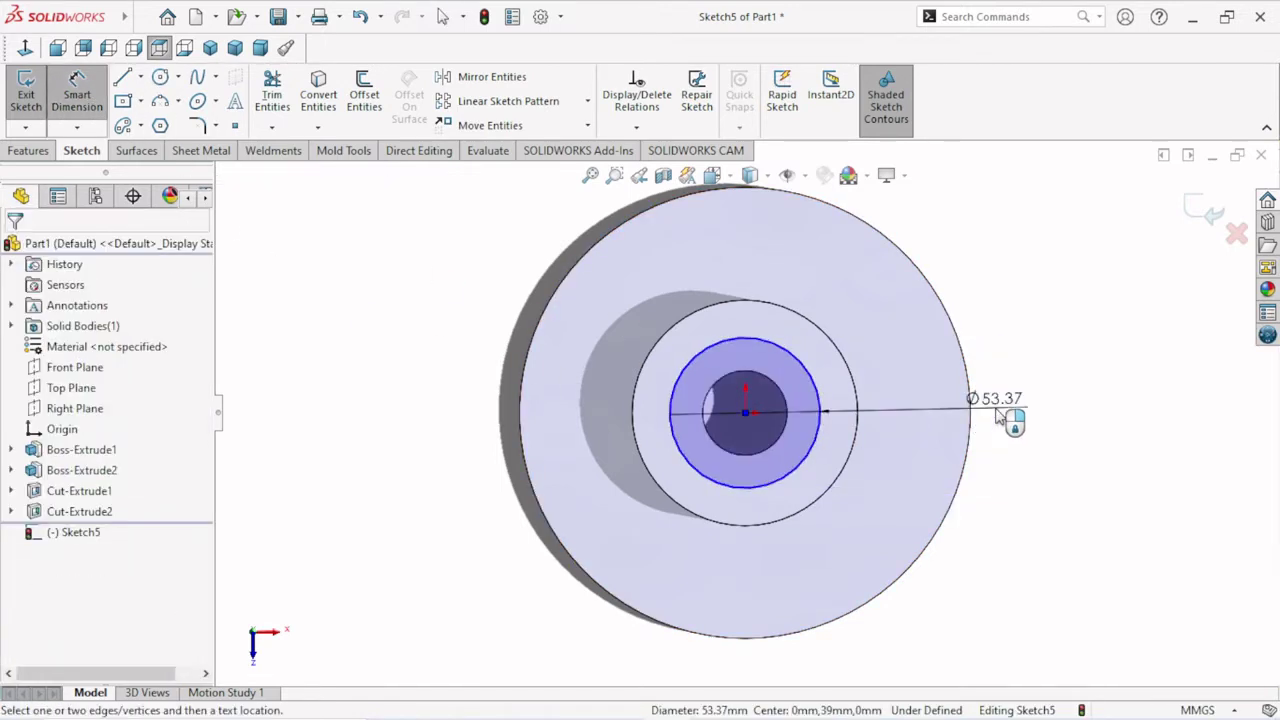
pyautogui.write('70')
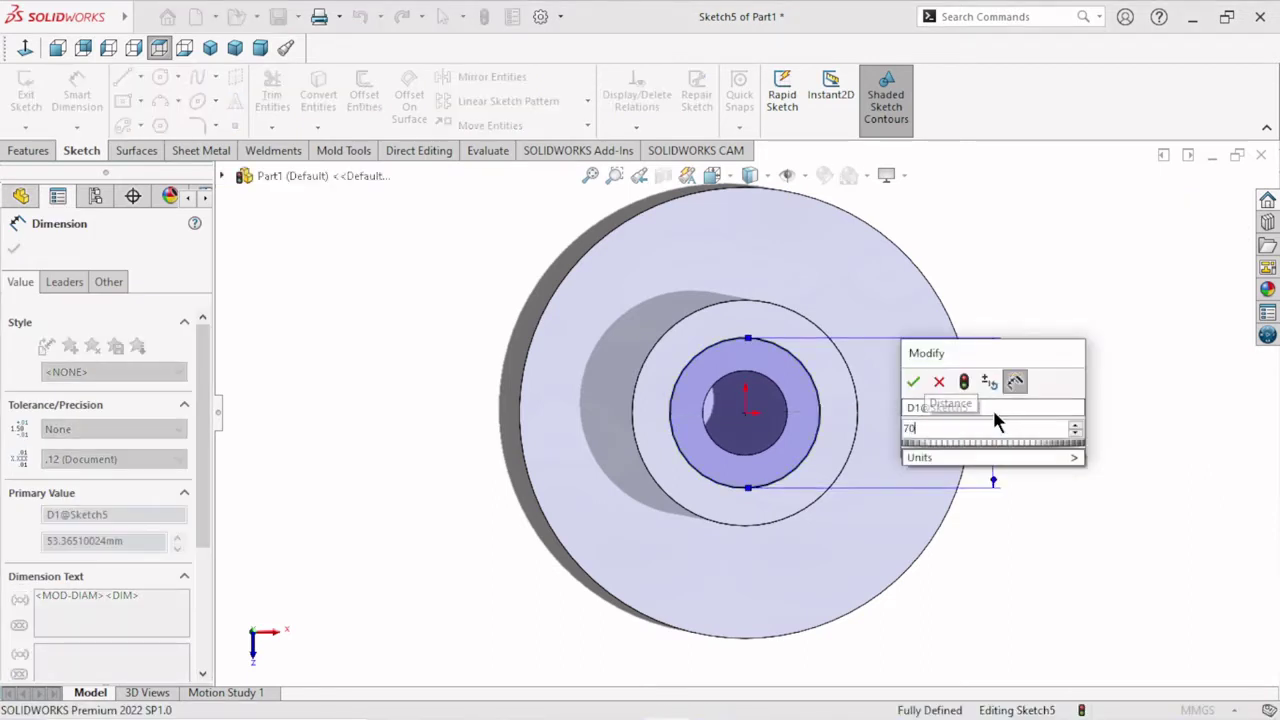
pyautogui.click(913, 382)
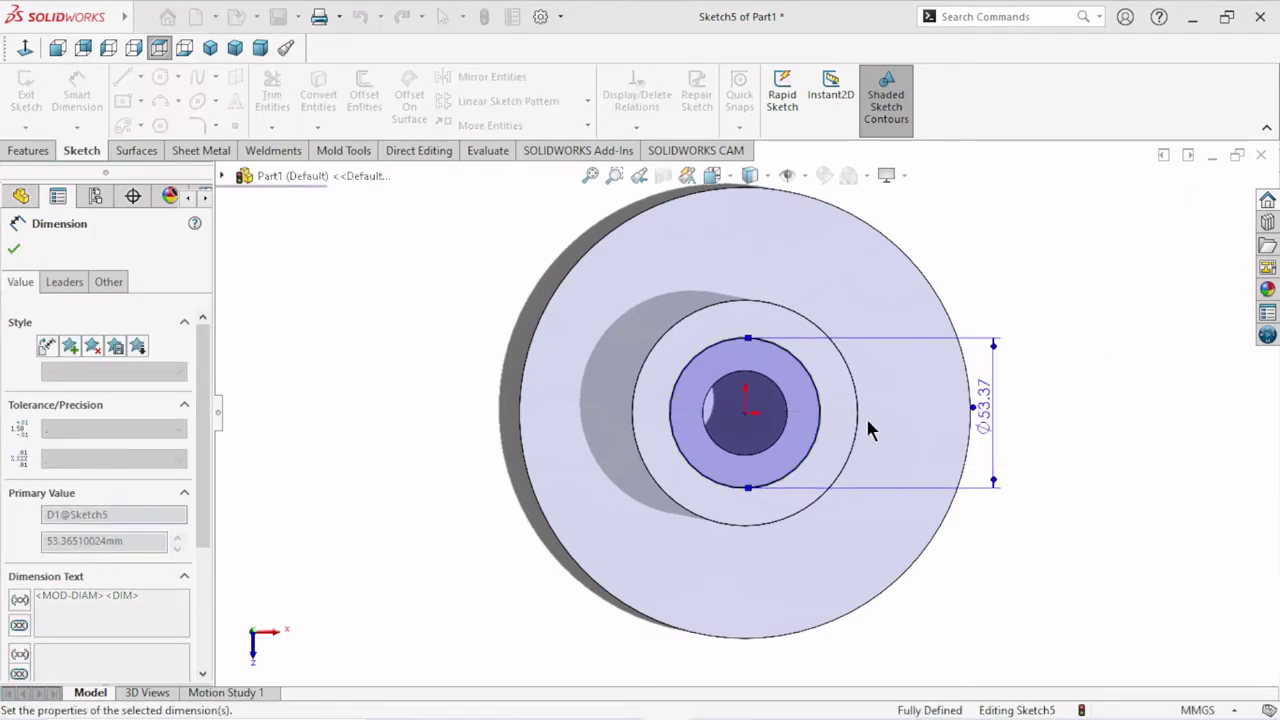
pyautogui.click(13, 251)
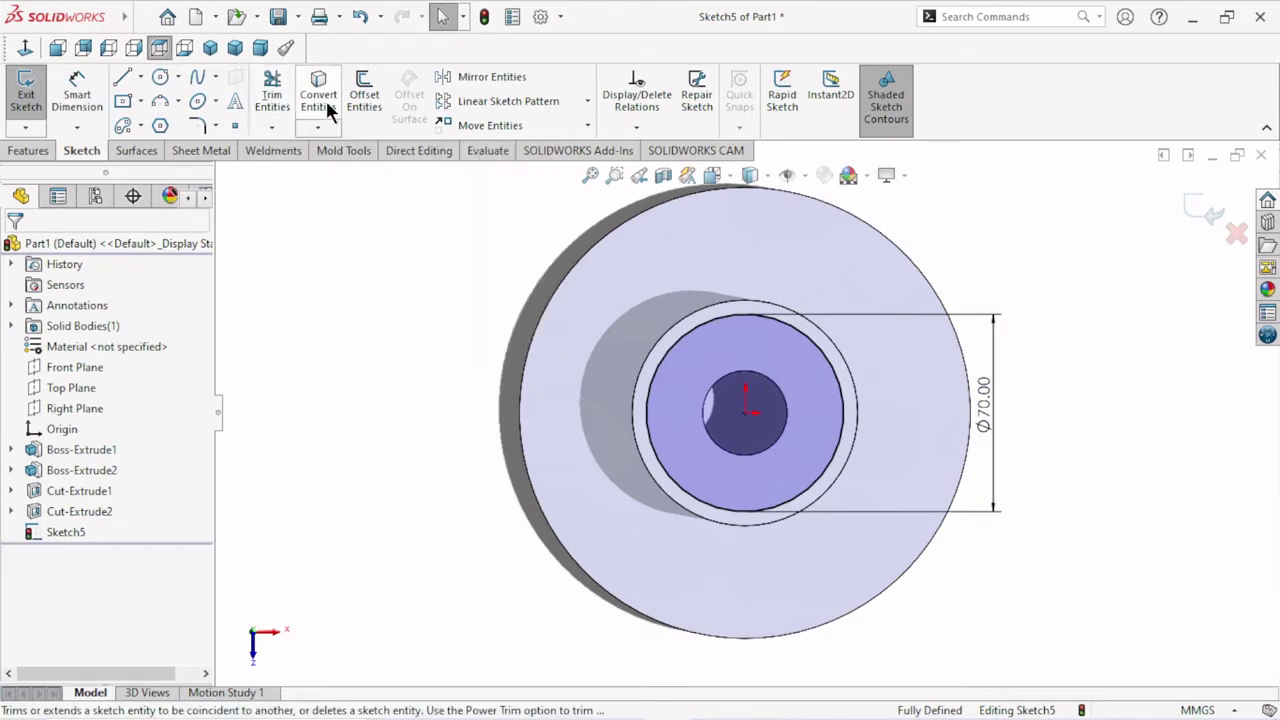
# Extrude-cut the Ø70 circle to a blind depth of 10 mm.
pyautogui.click(30, 150)
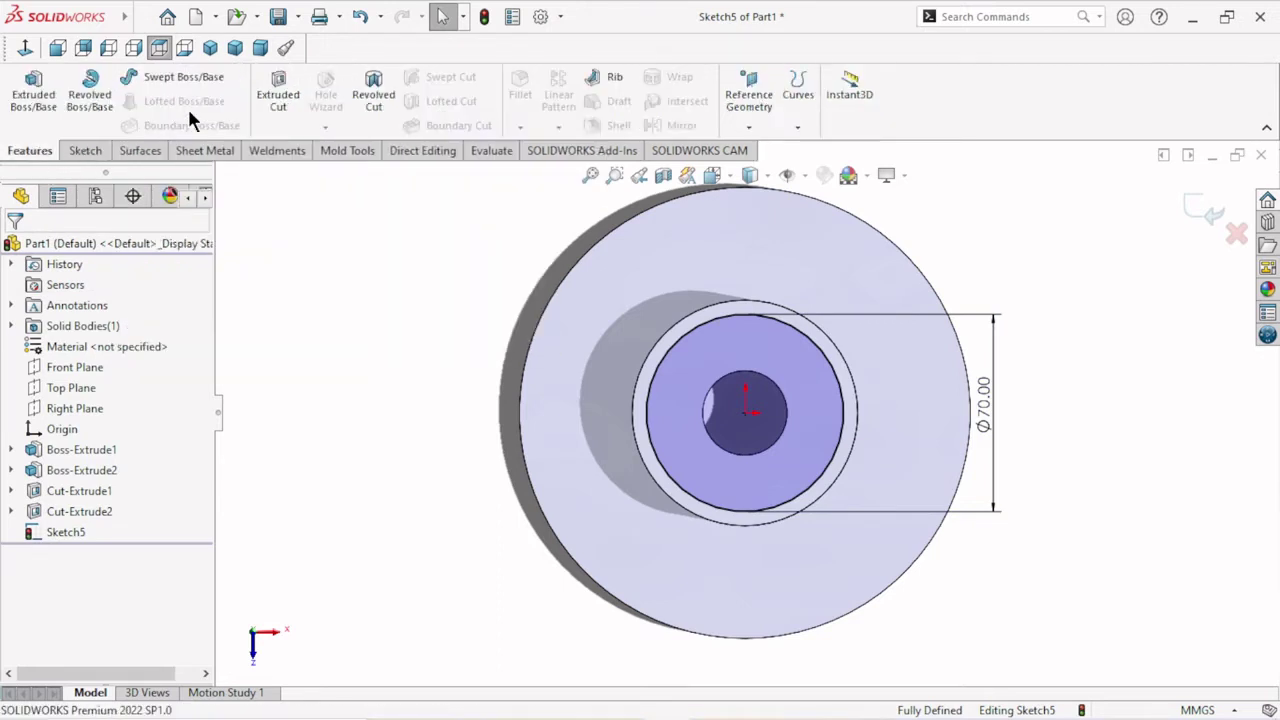
pyautogui.click(285, 90)
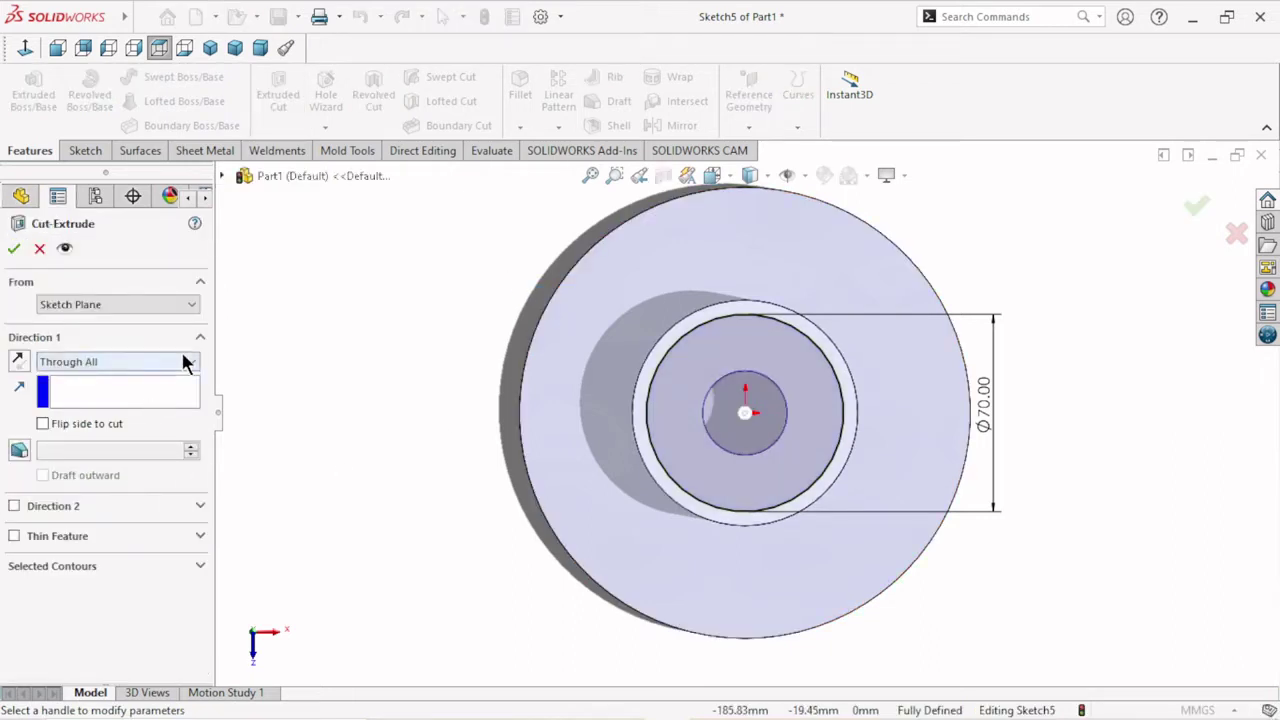
pyautogui.click(185, 362)
pyautogui.click(101, 379)
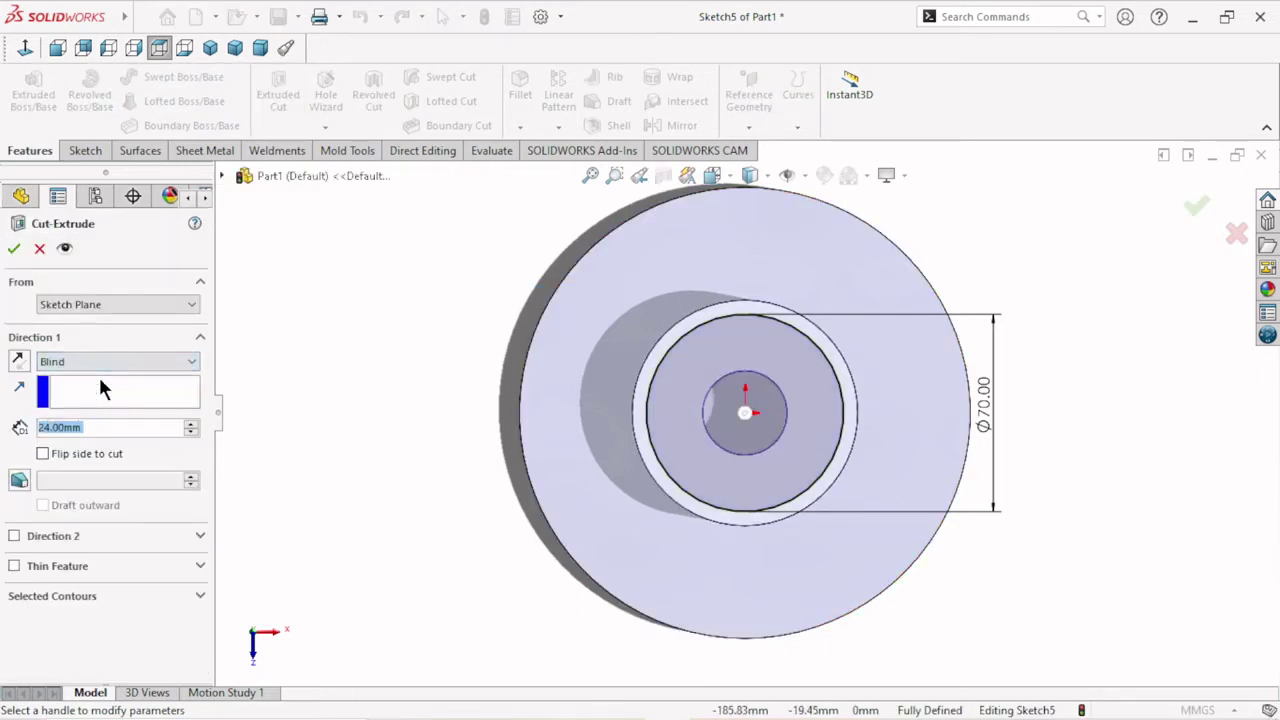
pyautogui.click(94, 427)
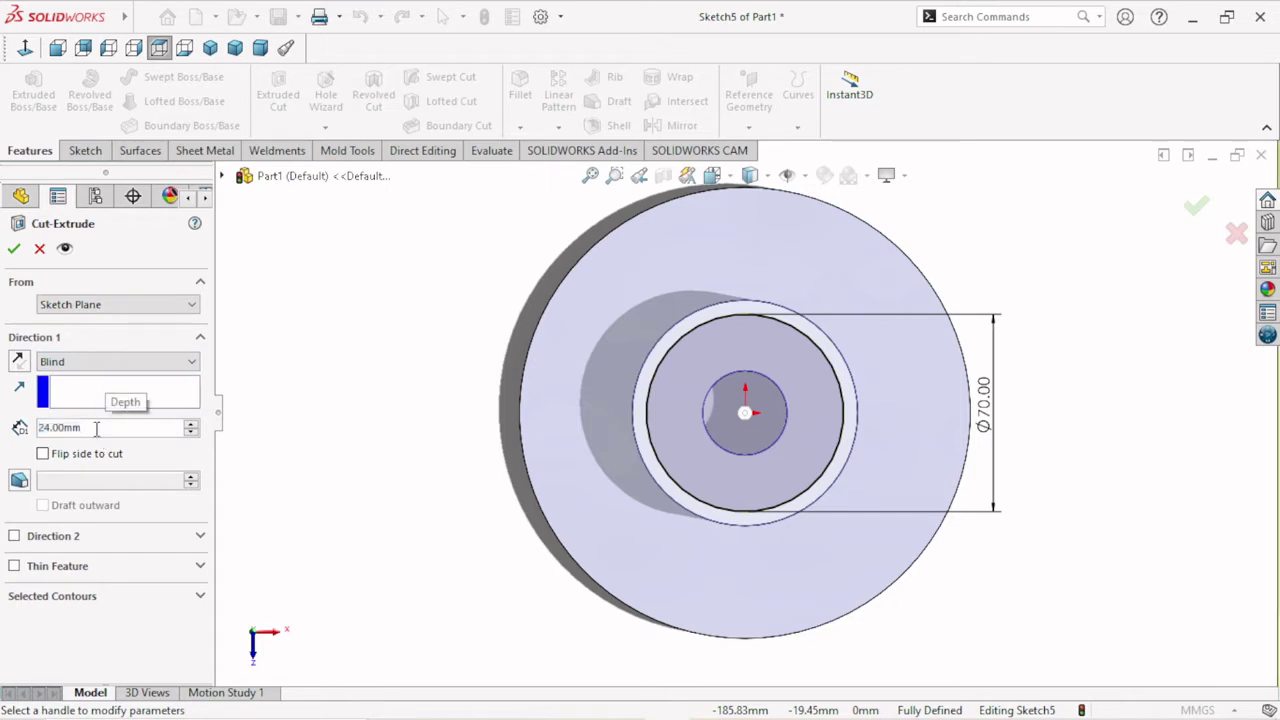
pyautogui.doubleClick(94, 427)
pyautogui.write('2')
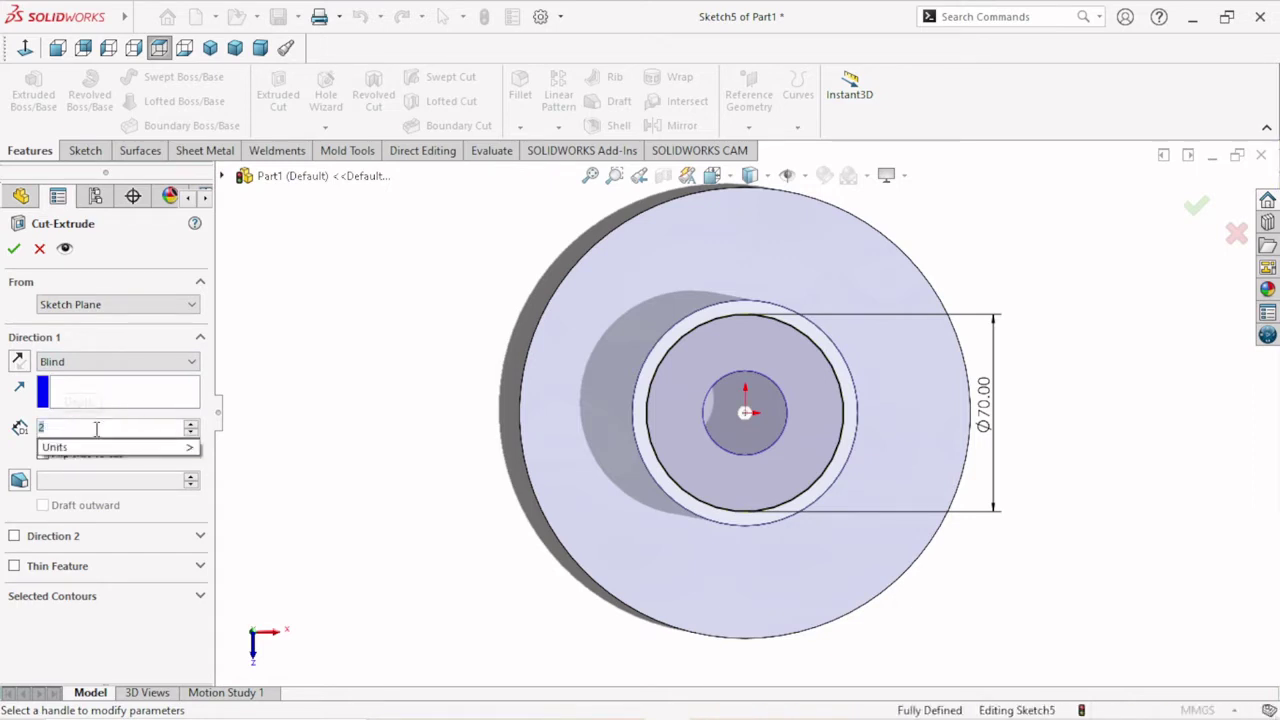
pyautogui.press('BackSpace')
pyautogui.write('1')
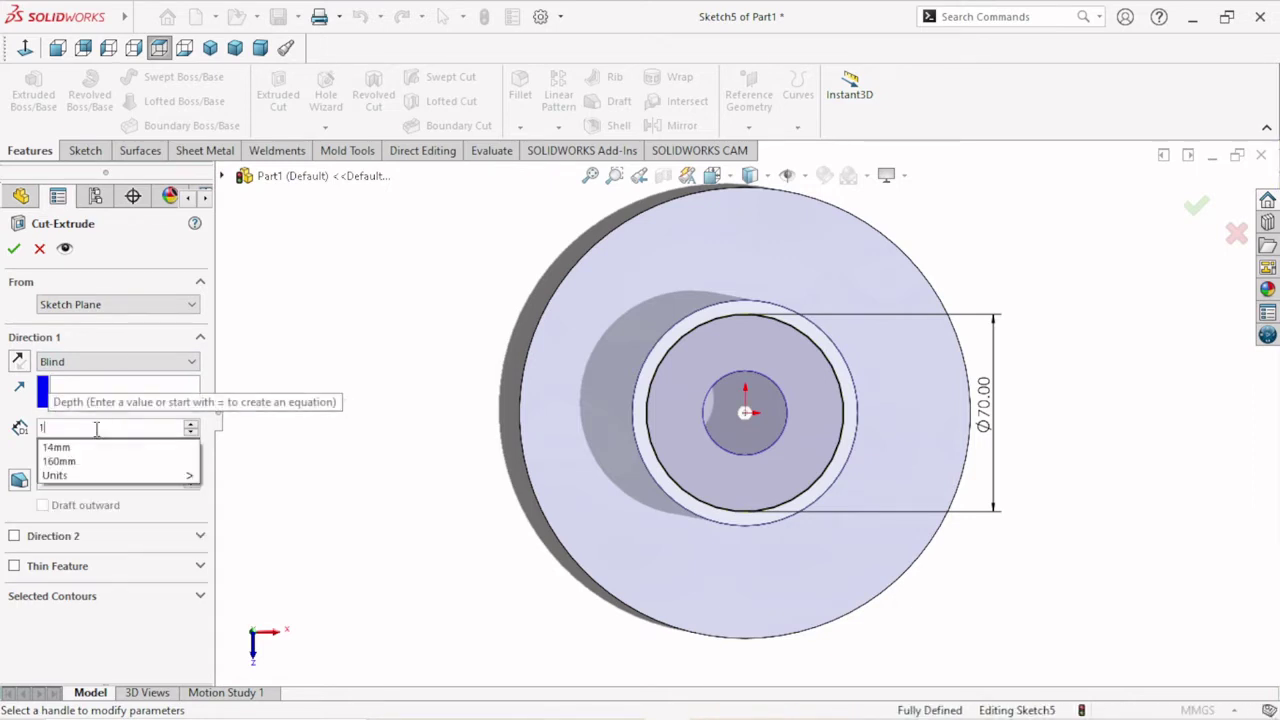
pyautogui.write('0.00mm')
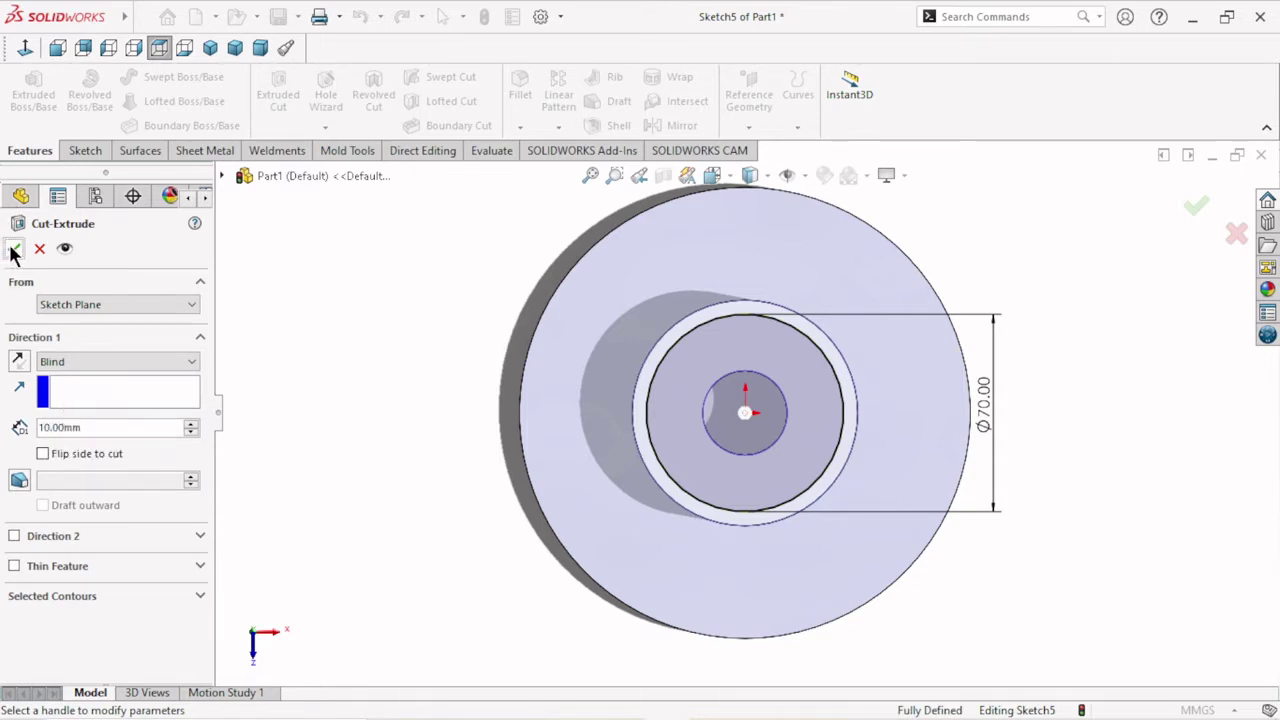
pyautogui.click(13, 250)
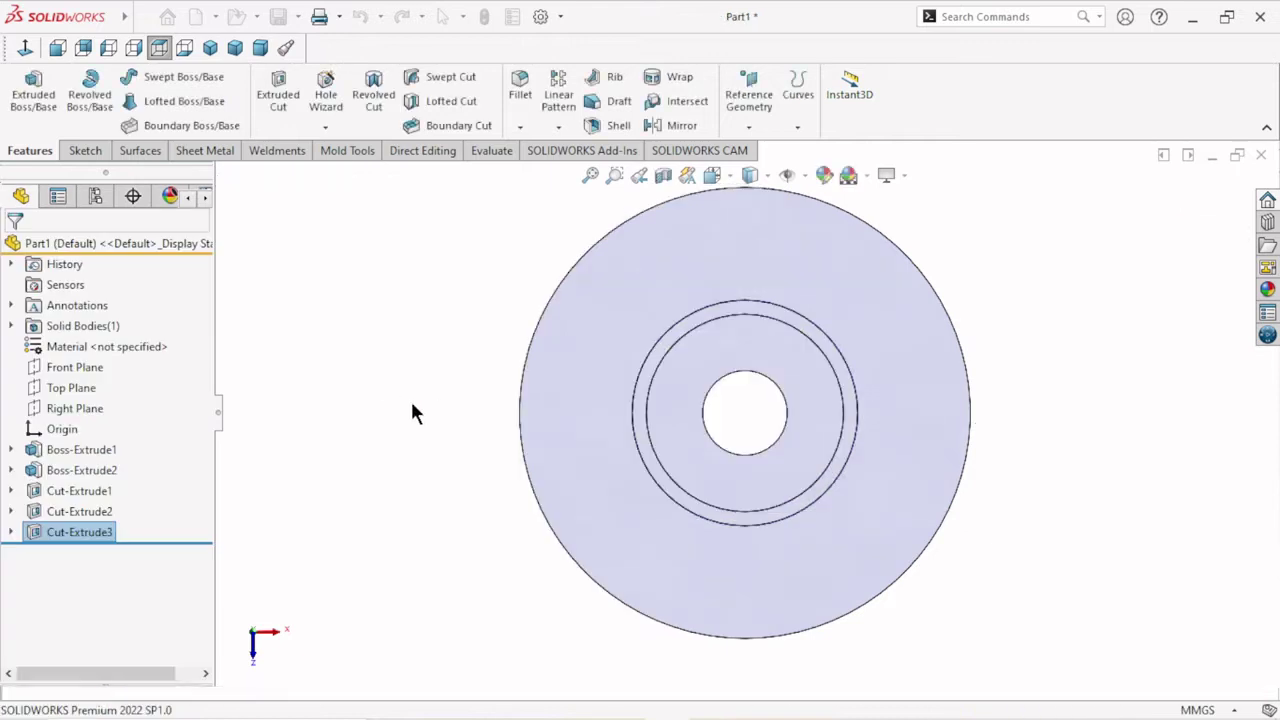
pyautogui.moveTo(451, 411)
pyautogui.mouseDown(button='middle')
pyautogui.moveTo(550, 404)
pyautogui.moveTo(600, 445)
pyautogui.moveTo(697, 480)
pyautogui.moveTo(714, 525)
pyautogui.moveTo(654, 466)
pyautogui.moveTo(705, 400)
pyautogui.moveTo(763, 346)
pyautogui.moveTo(781, 375)
pyautogui.moveTo(760, 455)
pyautogui.moveTo(771, 471)
pyautogui.moveTo(816, 393)
pyautogui.moveTo(649, 309)
pyautogui.mouseUp(button='middle')
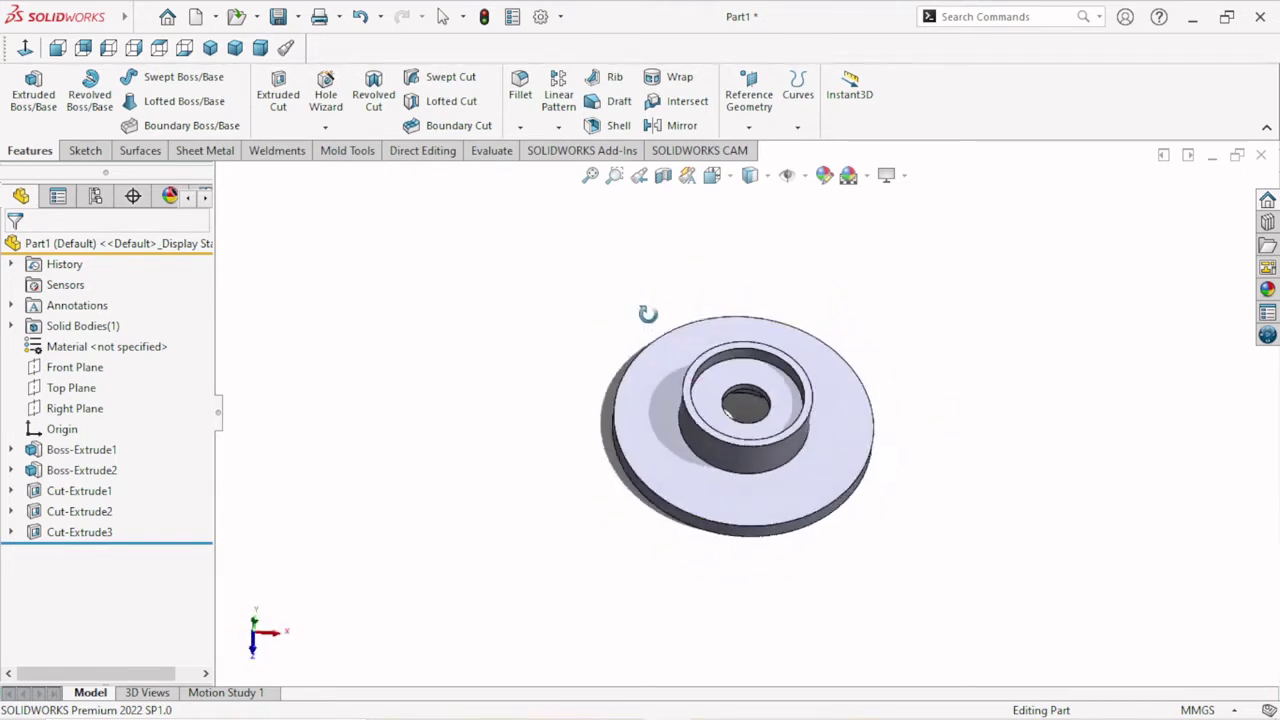
pyautogui.click(697, 497)
# On the disc's front face, draw a vertical centerline from the origin down to the rim.
pyautogui.click(755, 444)
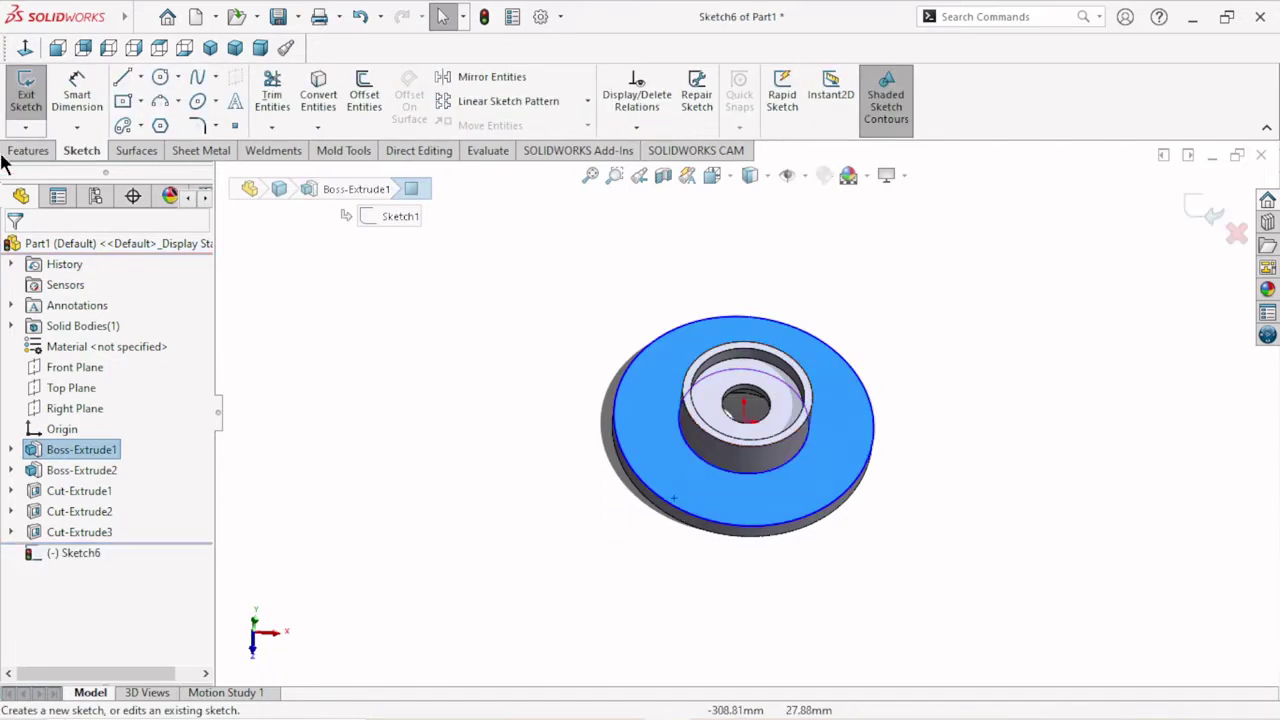
pyautogui.click(25, 47)
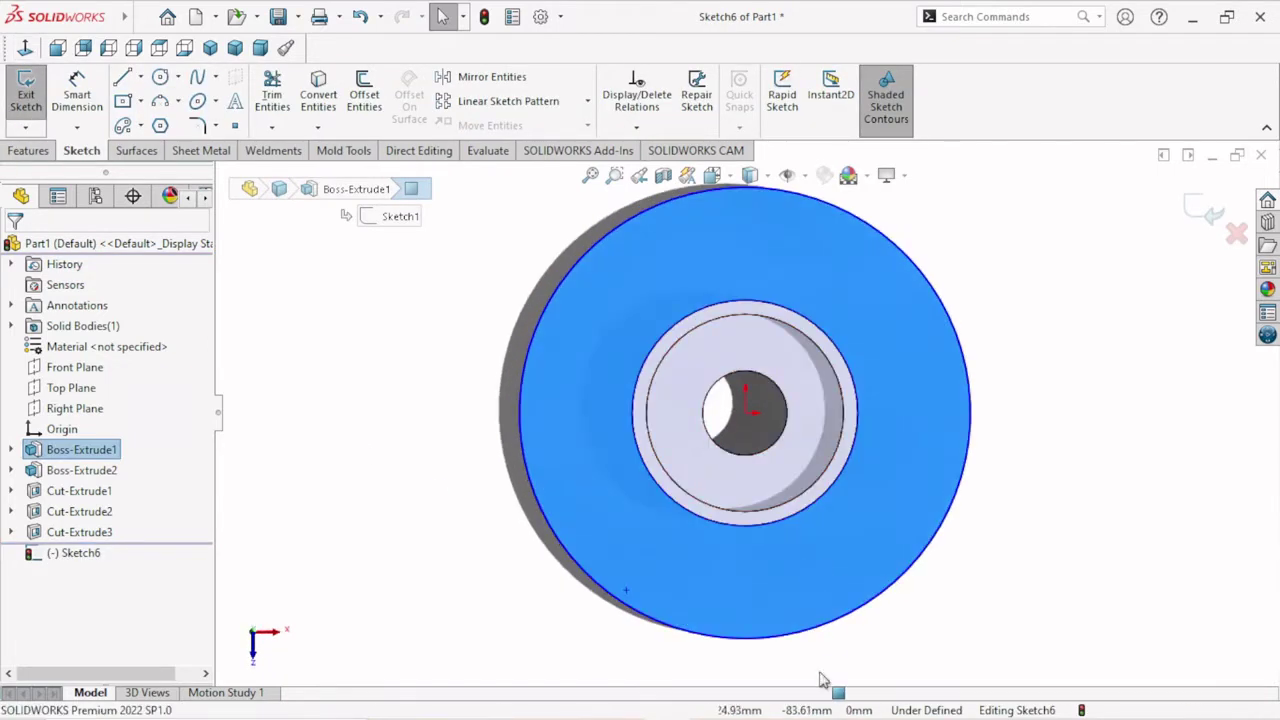
pyautogui.click(141, 78)
pyautogui.click(160, 123)
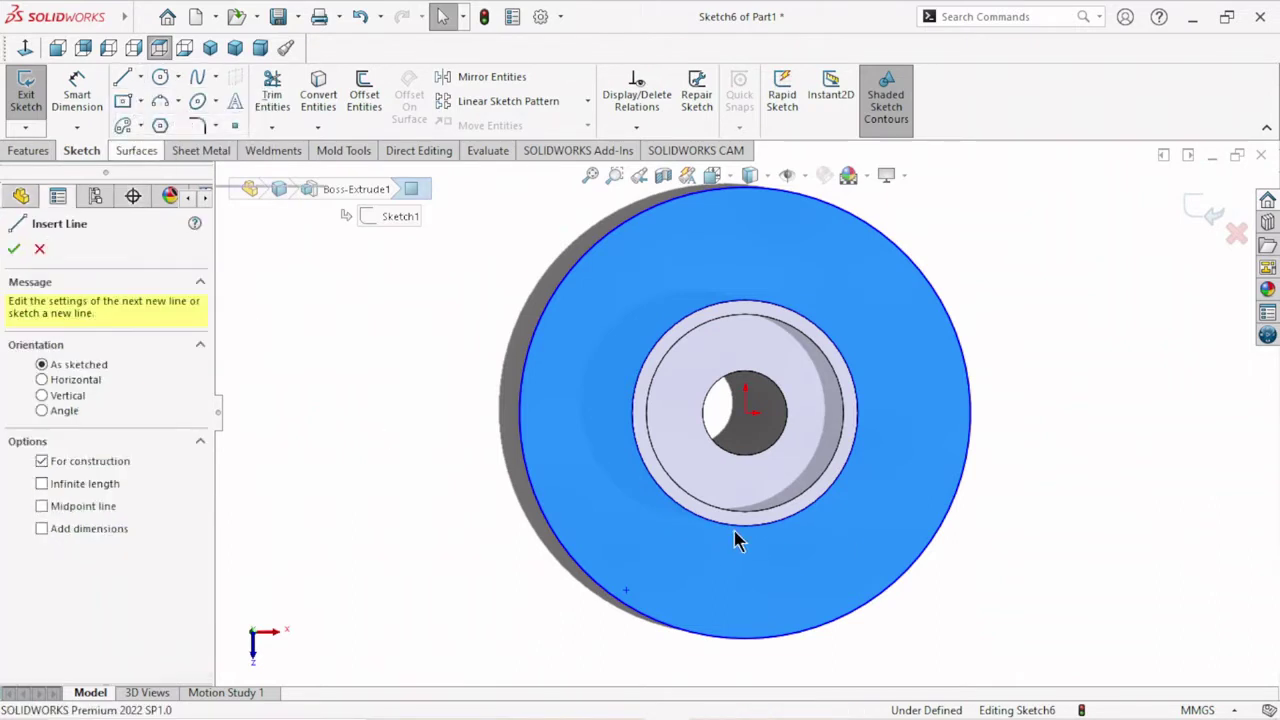
pyautogui.click(745, 412)
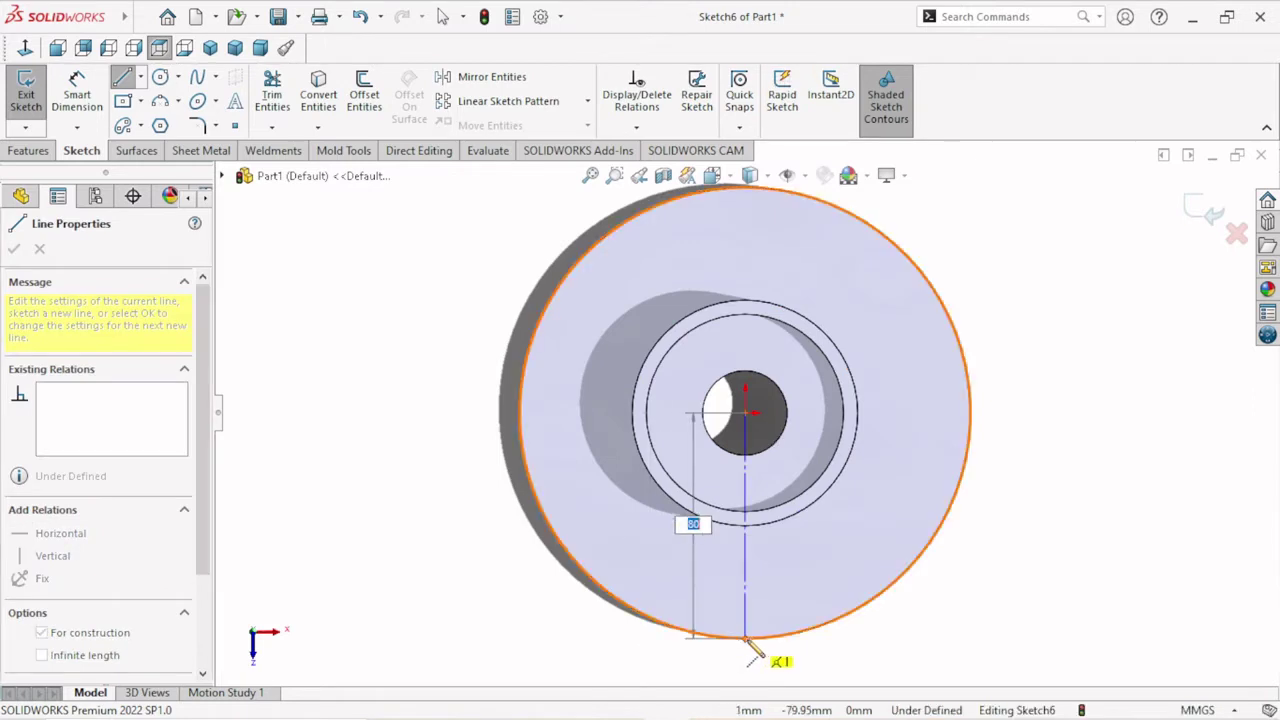
pyautogui.click(745, 637)
pyautogui.rightClick(980, 540)
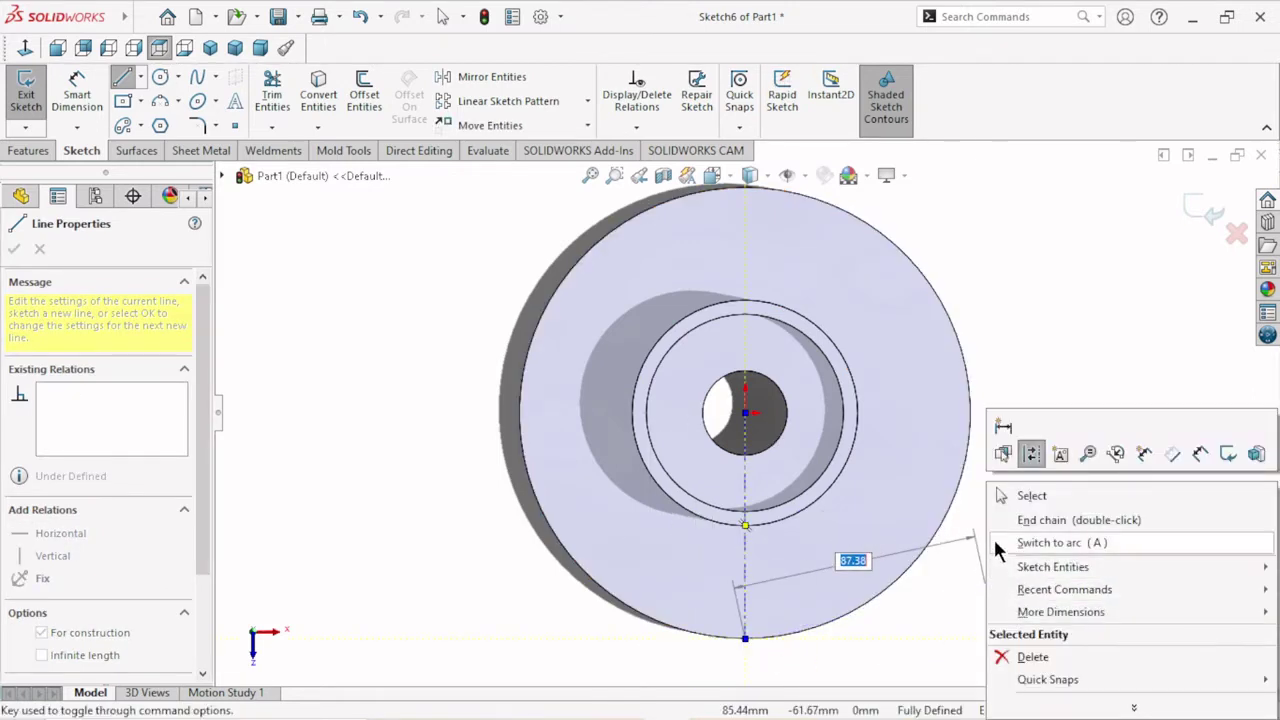
pyautogui.click(1010, 495)
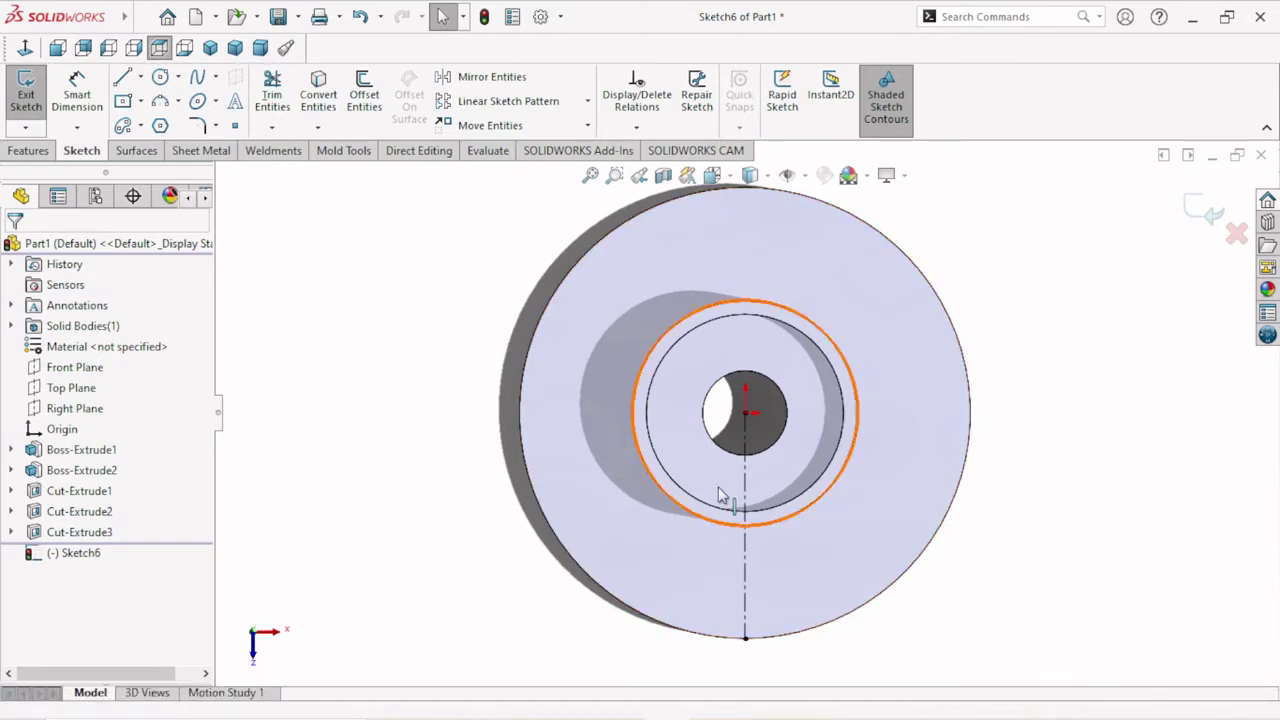
pyautogui.click(177, 77)
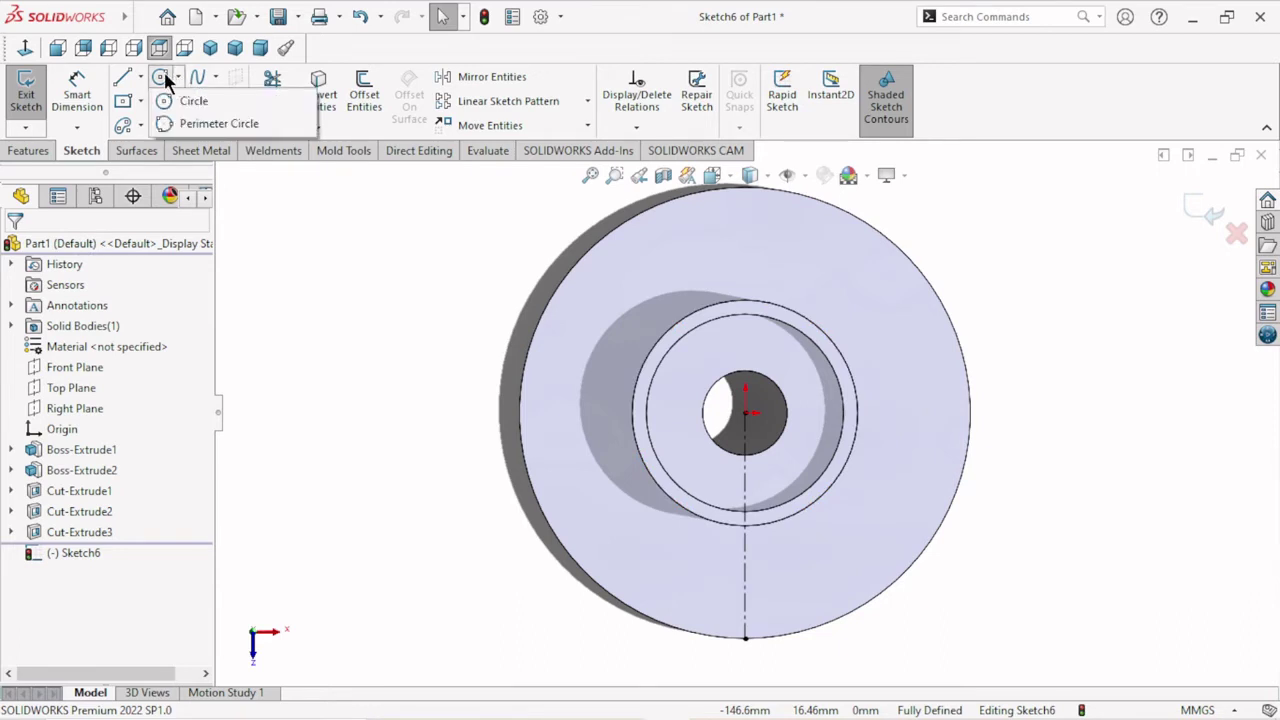
# Draw an origin-centred circle of roughly 119 mm diameter on the disc face.
pyautogui.click(193, 101)
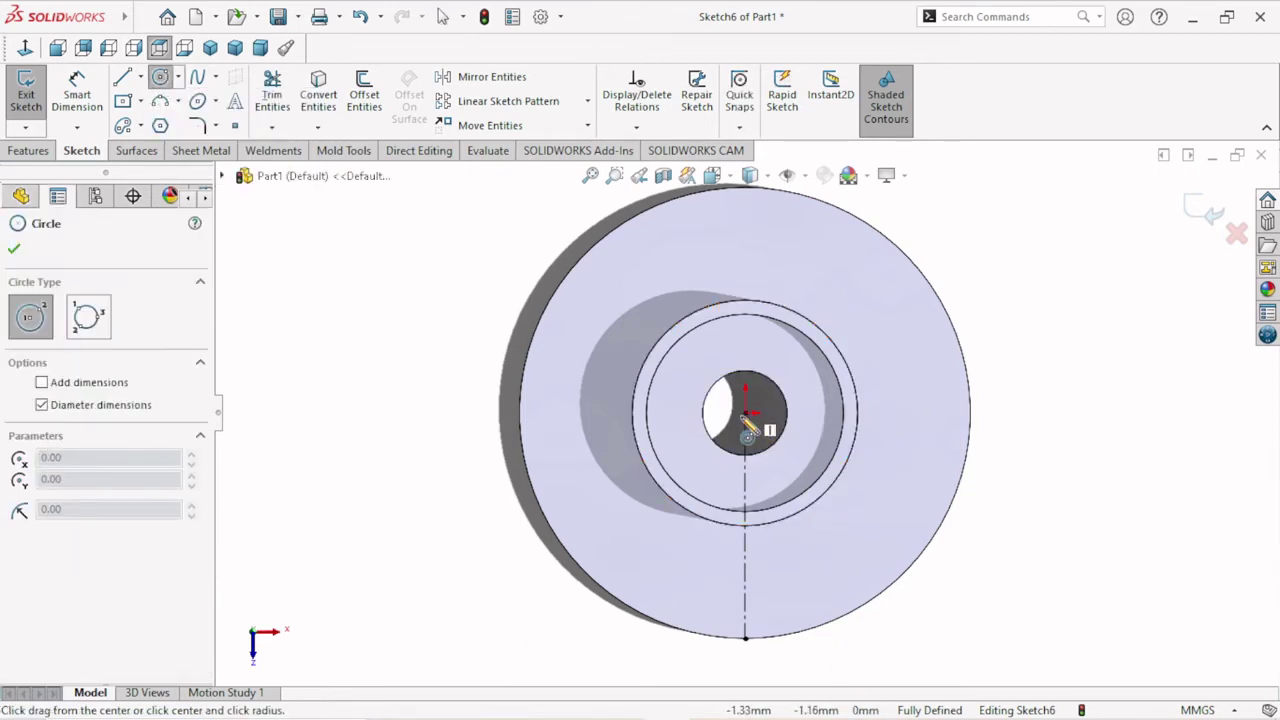
pyautogui.click(745, 413)
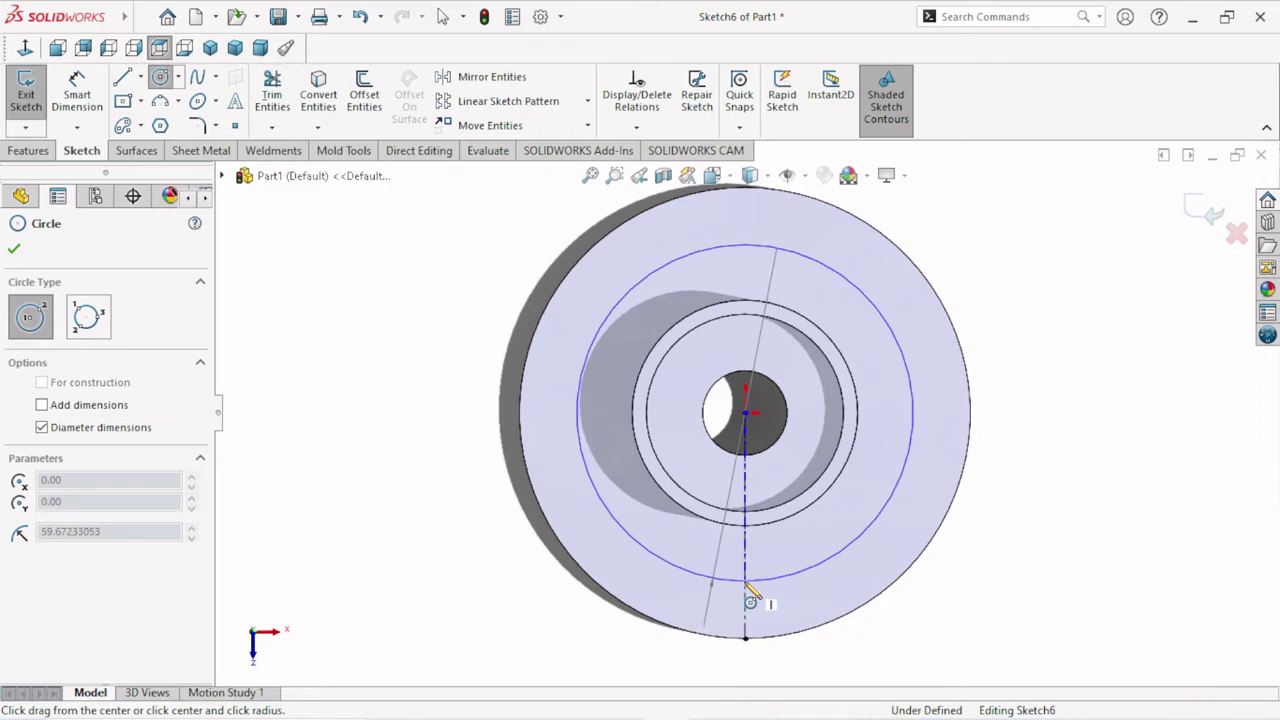
pyautogui.click(750, 590)
pyautogui.rightClick(971, 549)
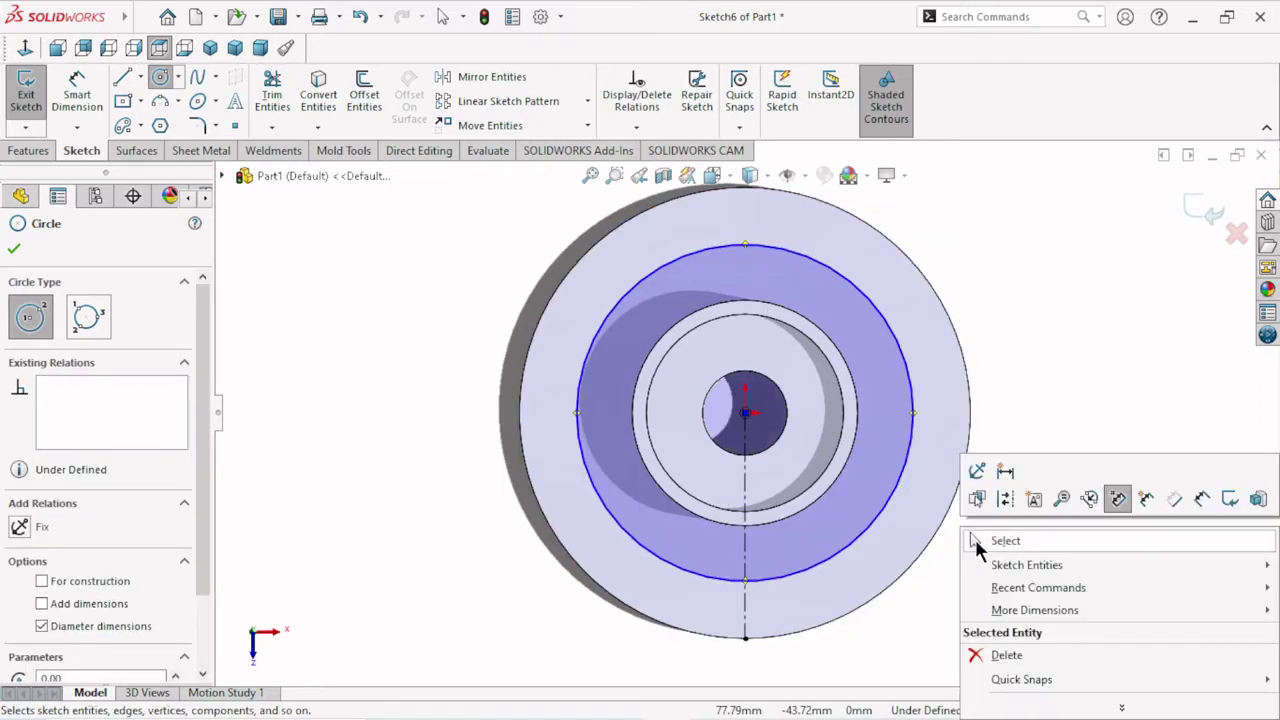
pyautogui.click(974, 540)
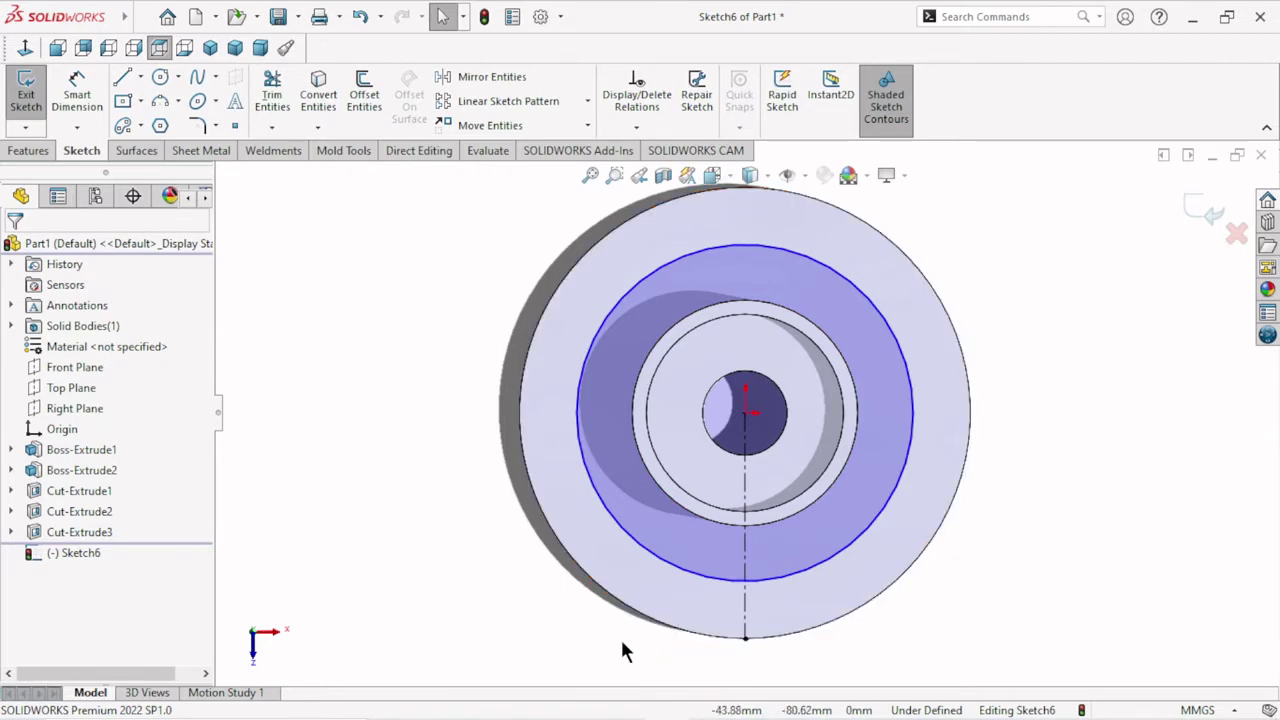
# Add a 96 mm diameter dimension to the new circle.
pyautogui.click(74, 108)
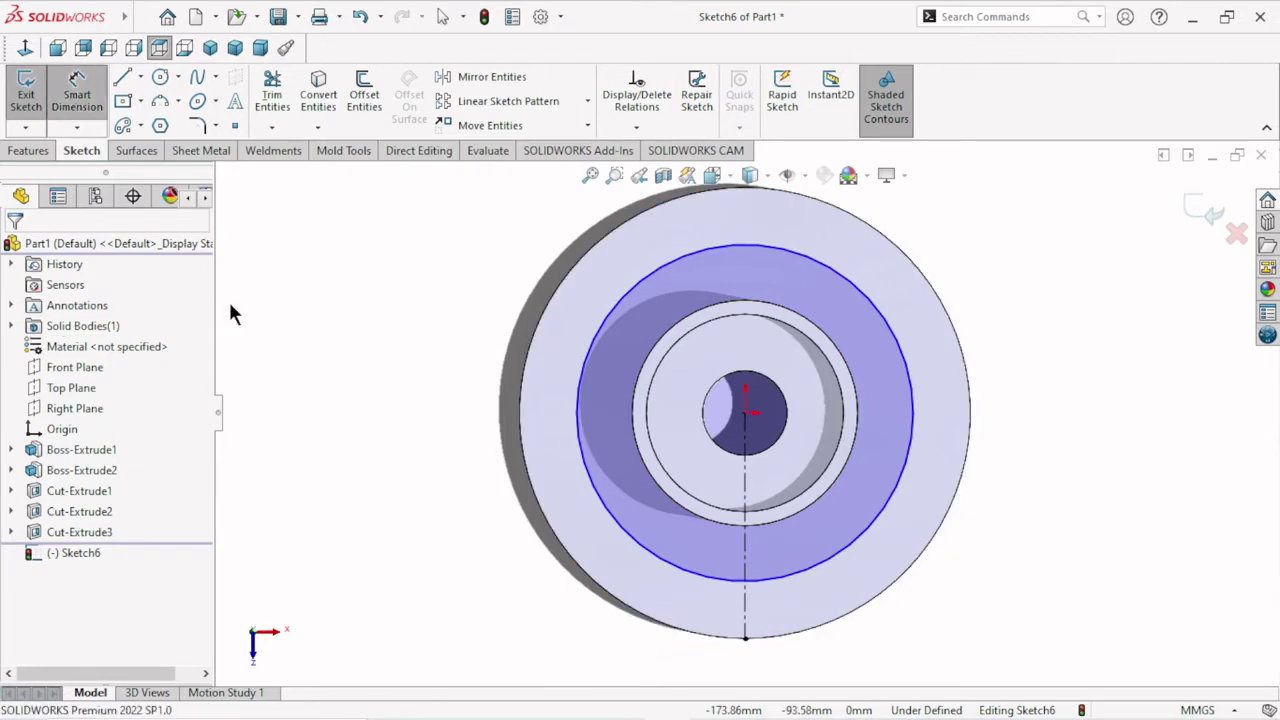
pyautogui.click(910, 405)
pyautogui.click(1048, 412)
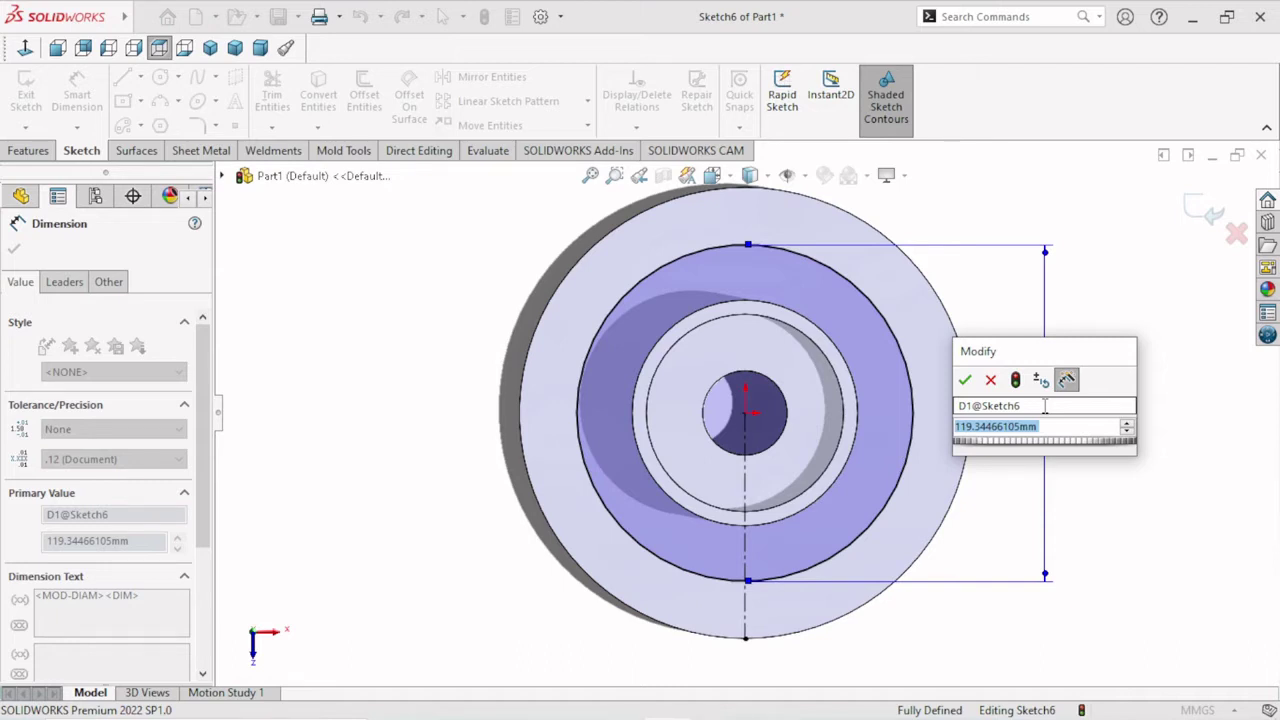
pyautogui.write('96')
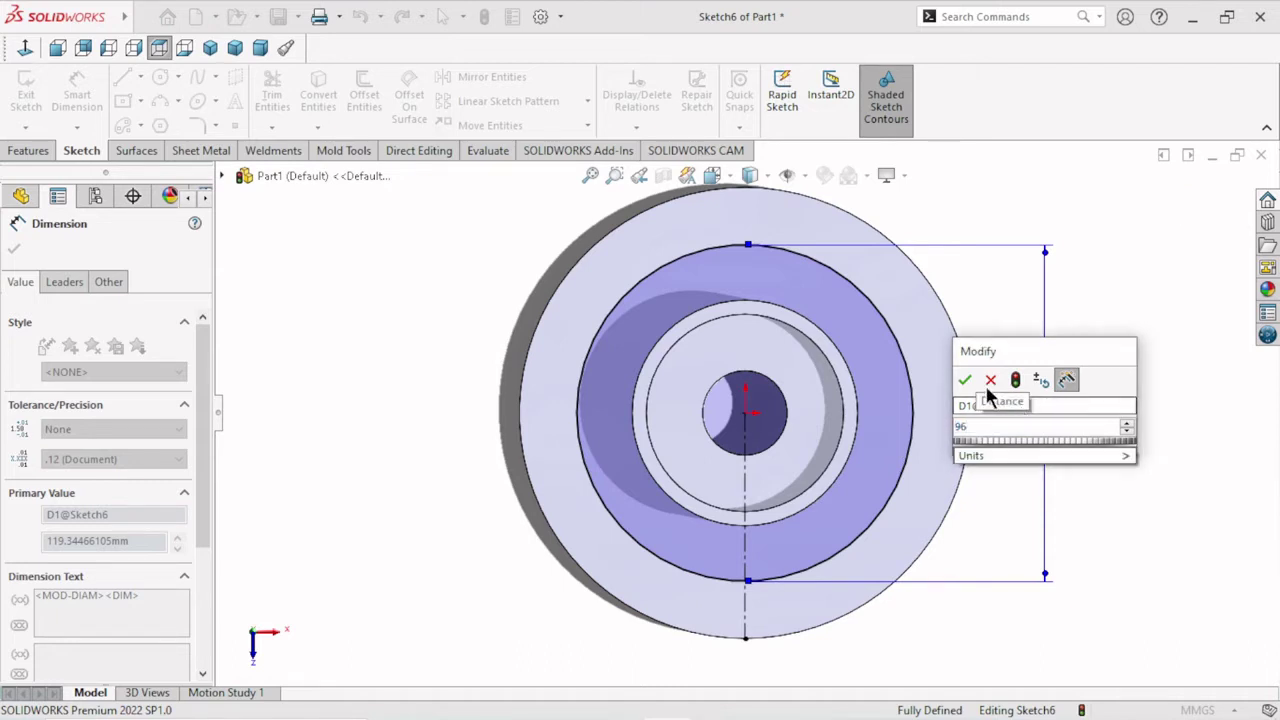
pyautogui.click(966, 380)
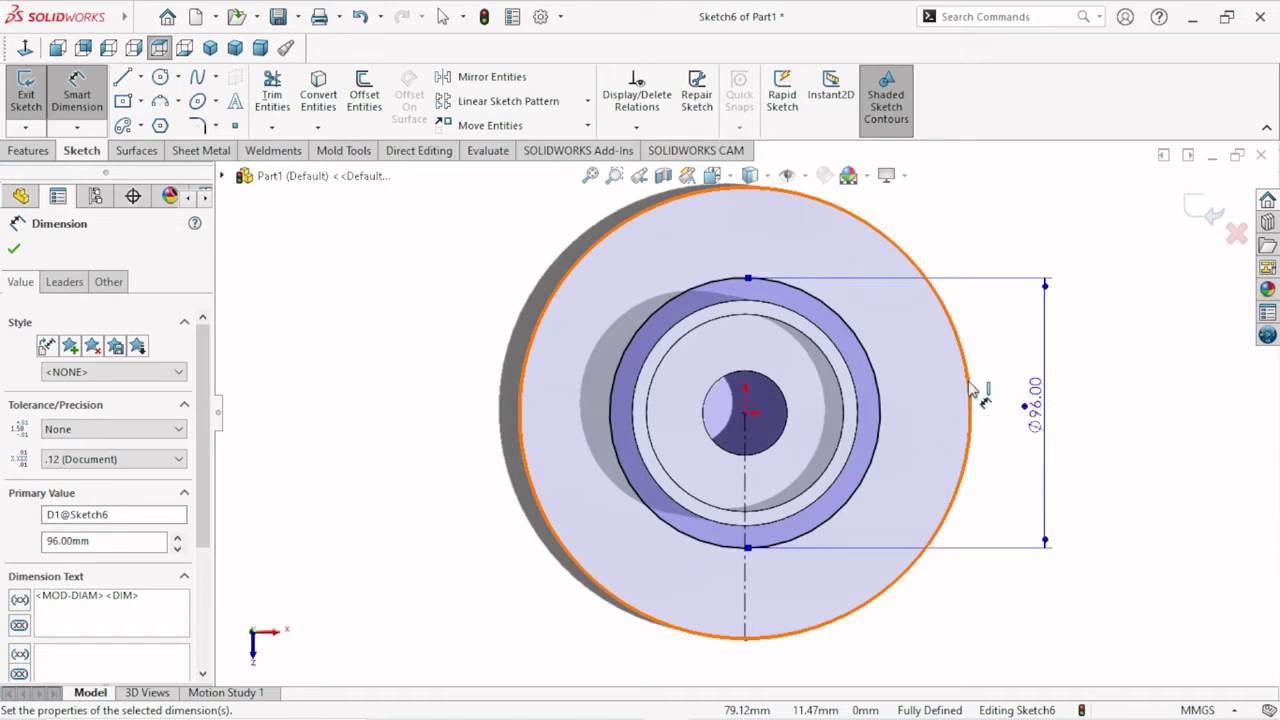
# Edit the circle's diameter to 100 mm, then to 110 mm.
pyautogui.doubleClick(1035, 402)
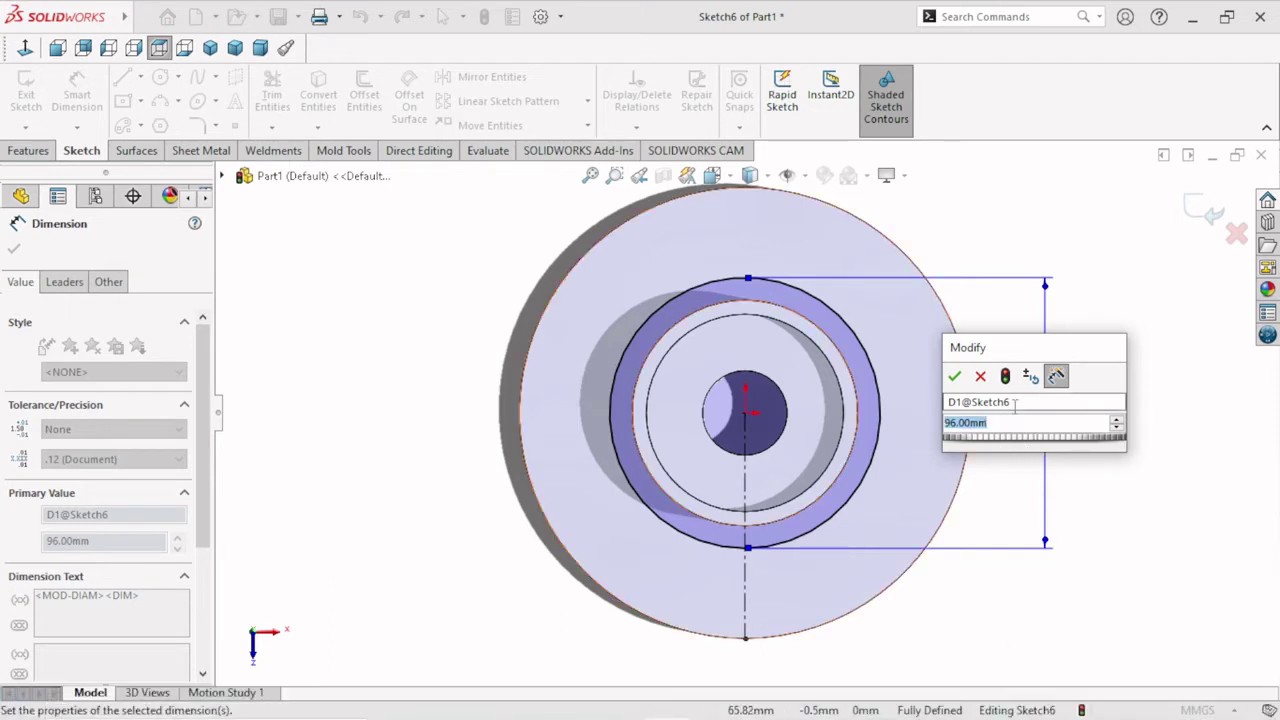
pyautogui.write('100')
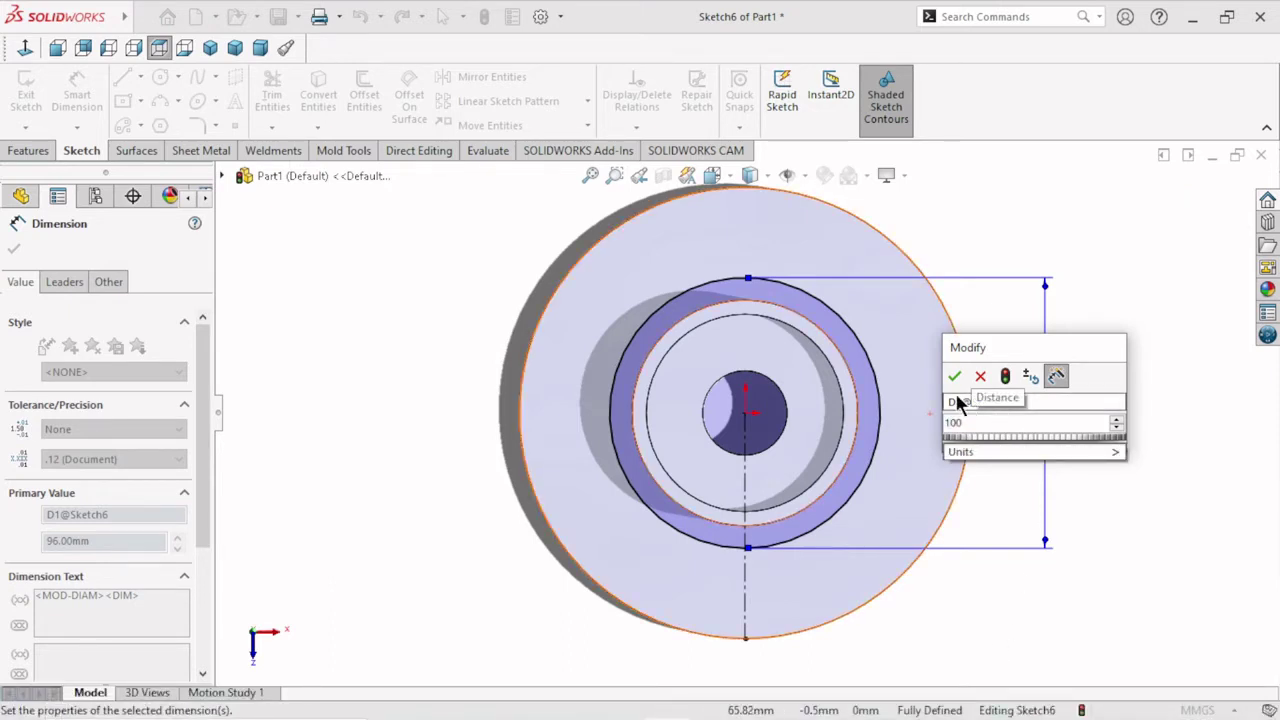
pyautogui.click(955, 367)
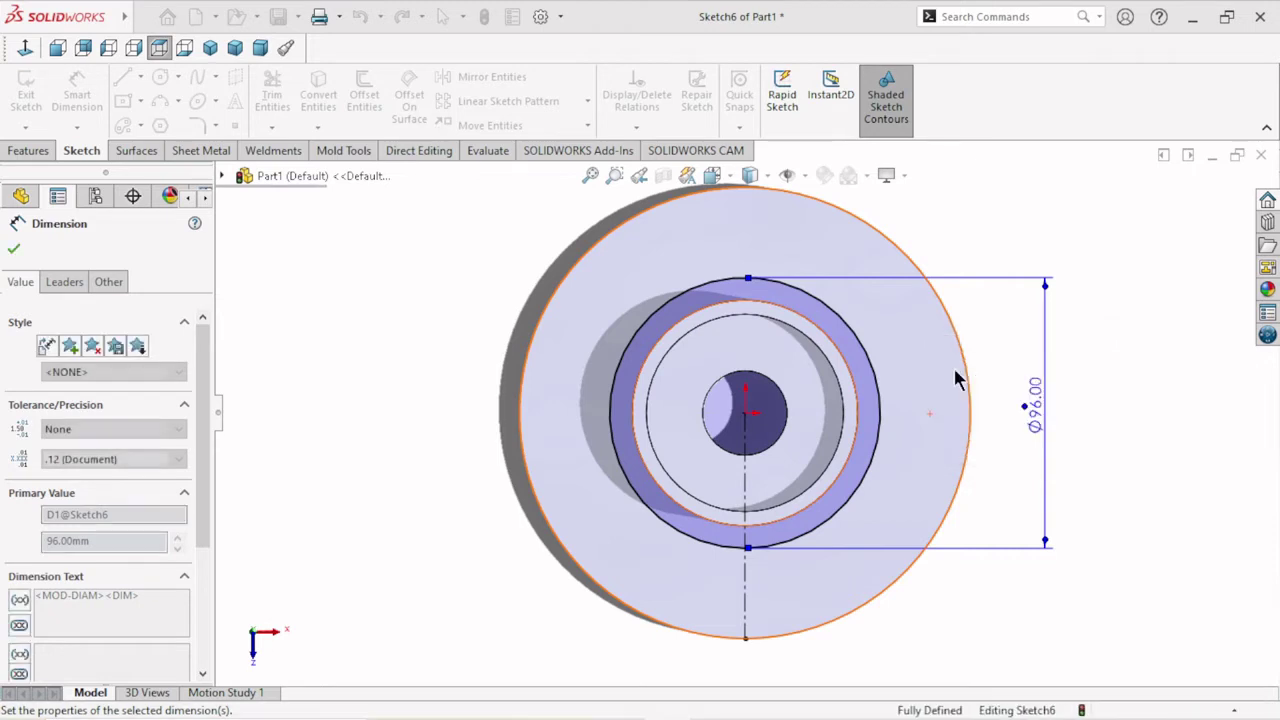
pyautogui.scroll(2, 760, 560)
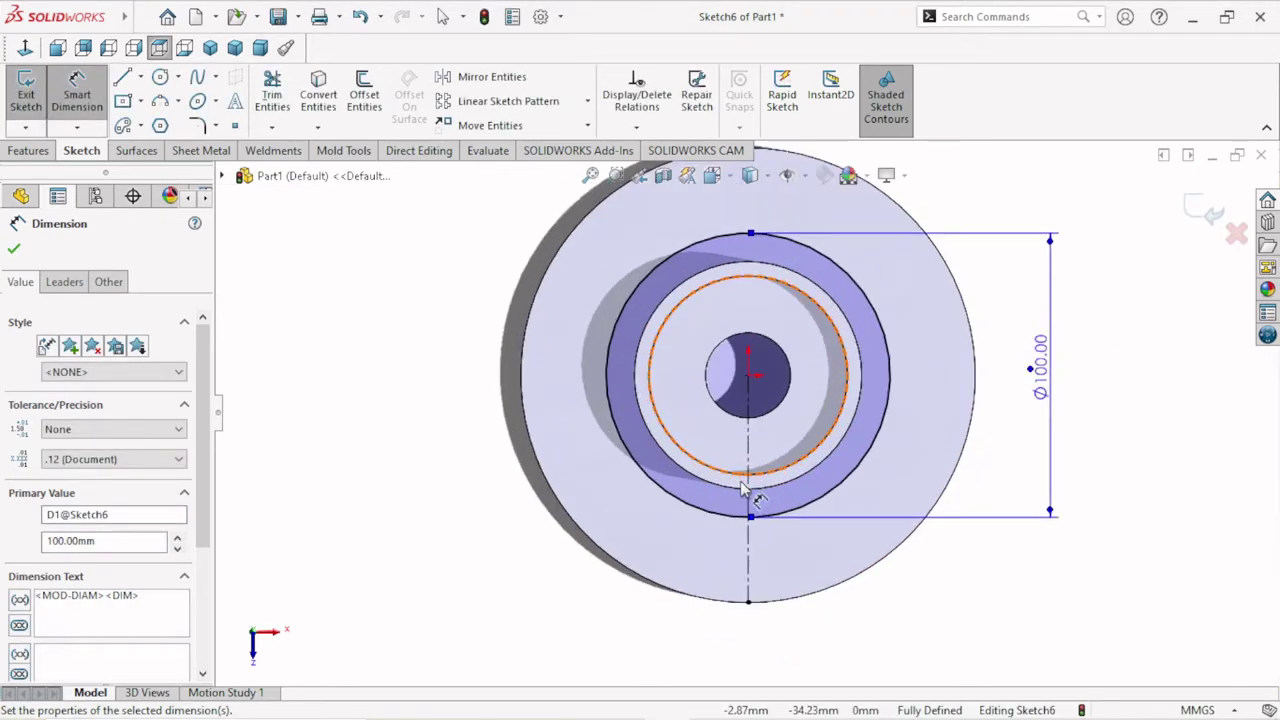
pyautogui.scroll(-2, 750, 495)
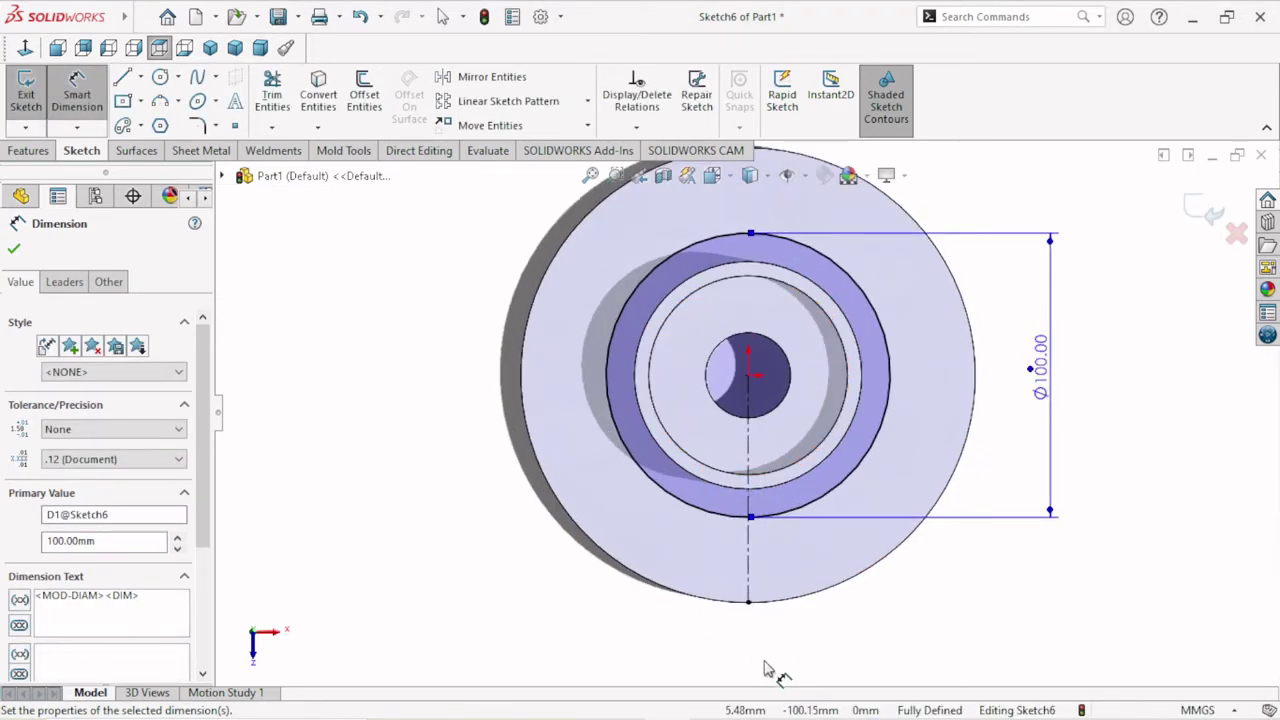
pyautogui.scroll(-1, 765, 665)
pyautogui.scroll(1, 800, 550)
pyautogui.scroll(1, 829, 429)
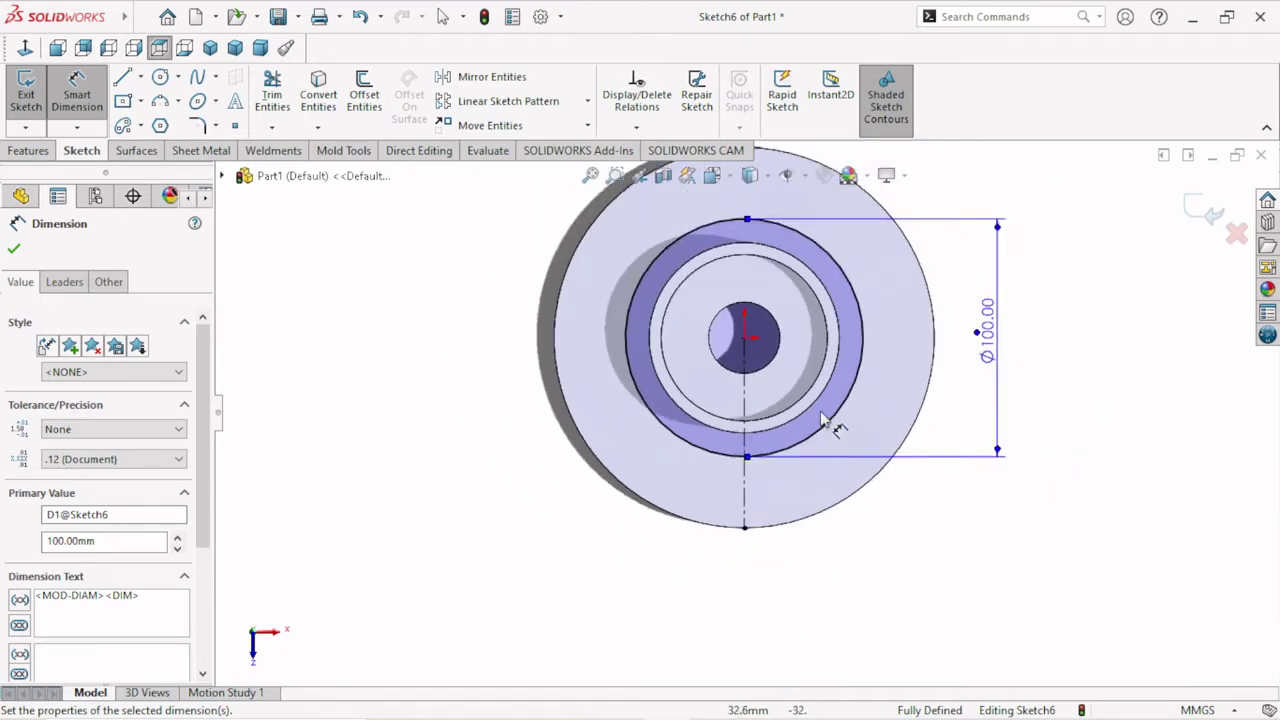
pyautogui.scroll(1, 840, 372)
pyautogui.scroll(-2, 840, 372)
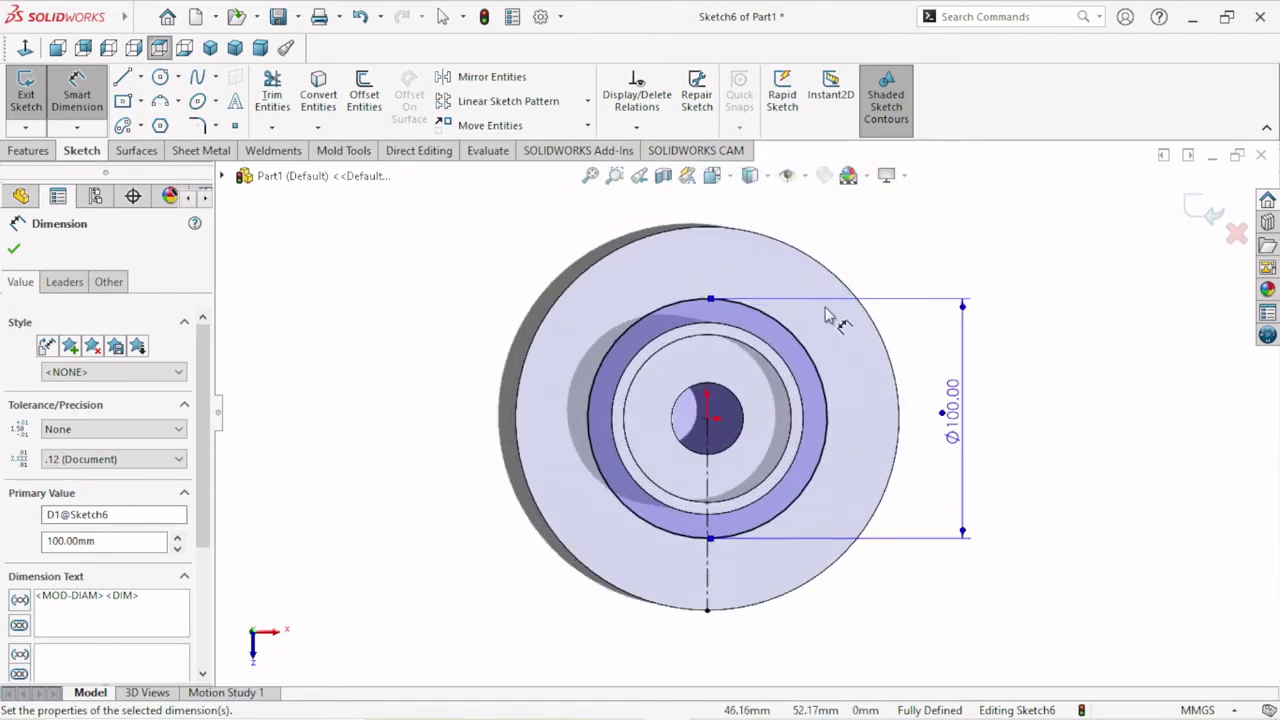
pyautogui.doubleClick(951, 414)
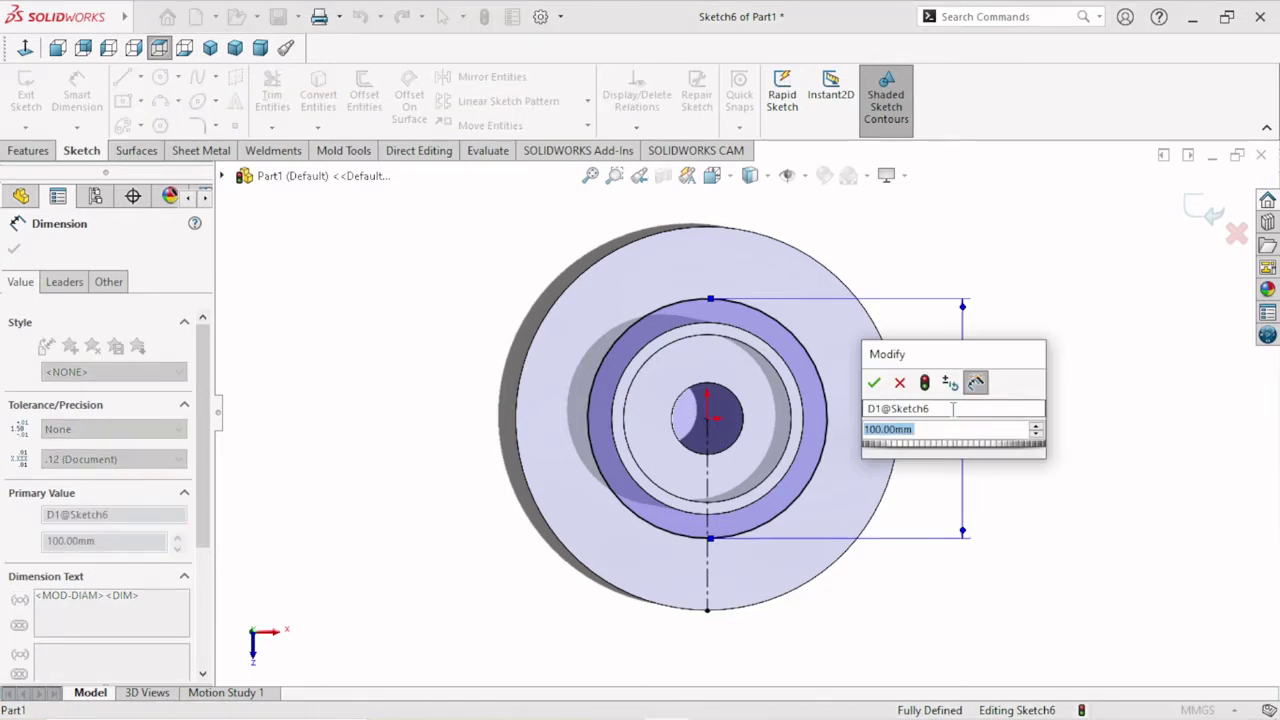
pyautogui.write('110')
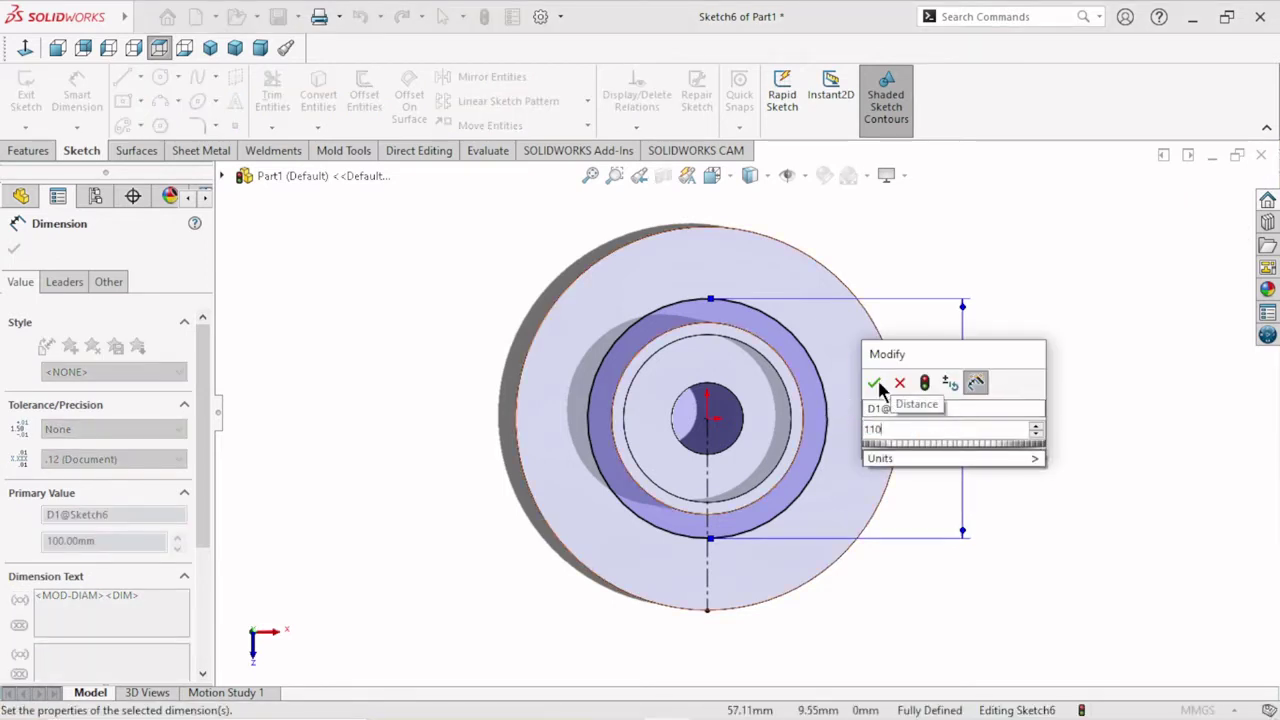
pyautogui.click(873, 382)
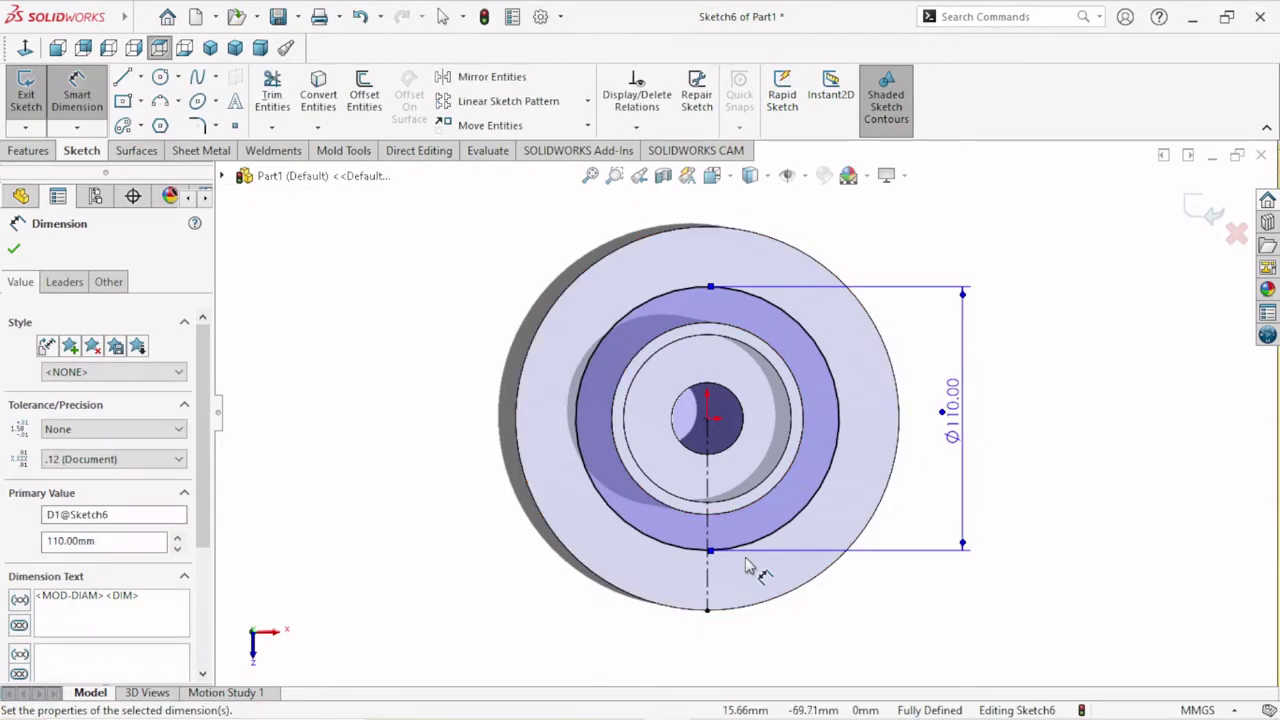
pyautogui.scroll(-1, 724, 420)
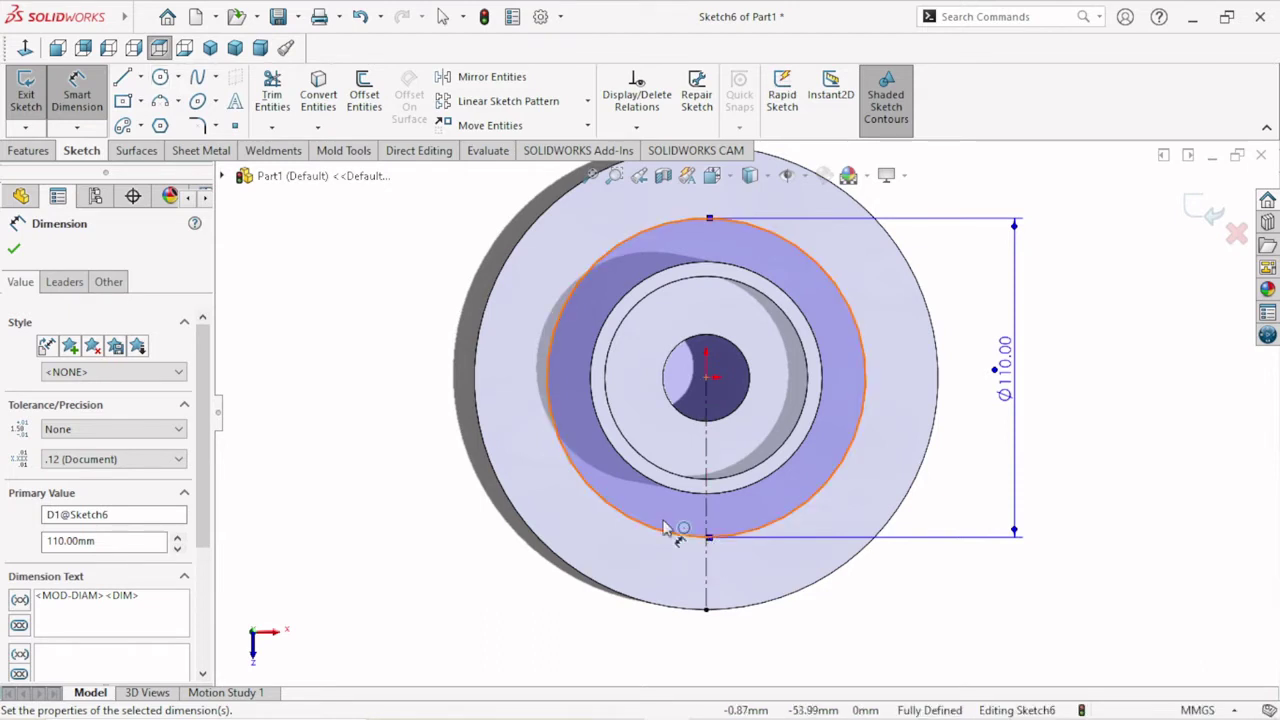
# Draw a small circle centred at the bottom point of the 110 mm circle.
pyautogui.click(160, 78)
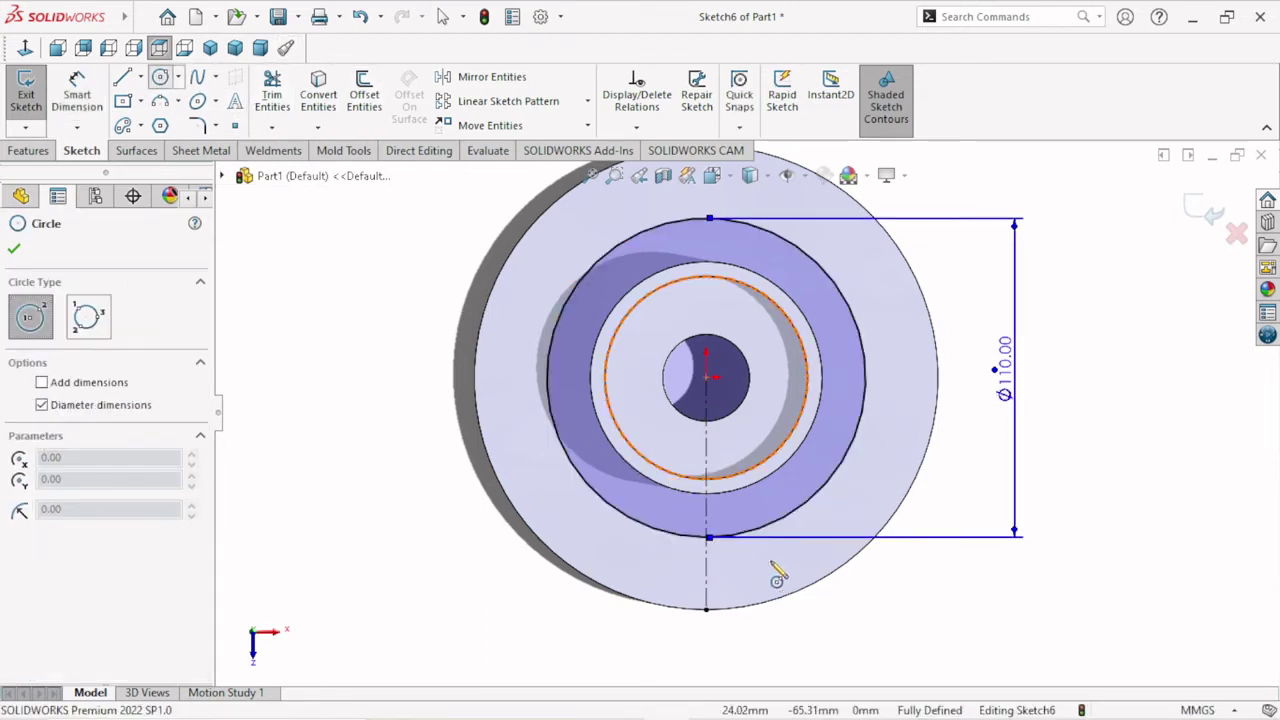
pyautogui.click(705, 538)
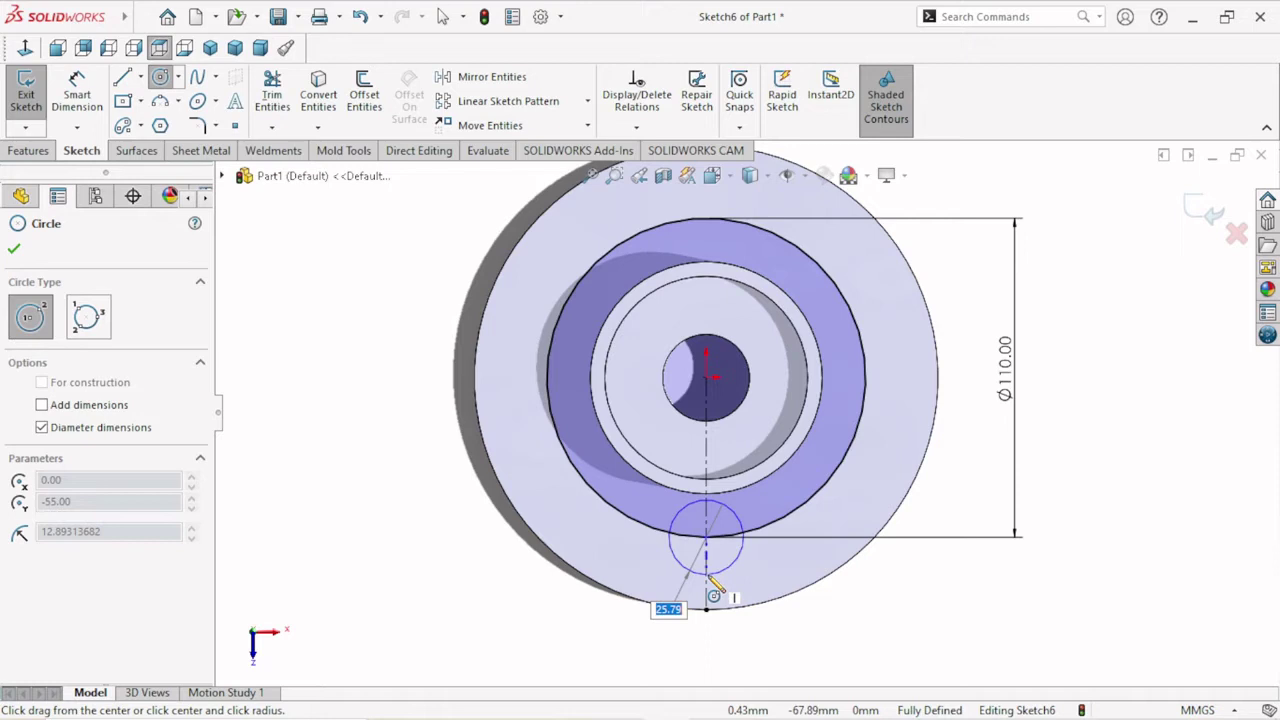
pyautogui.click(708, 578)
pyautogui.rightClick(811, 625)
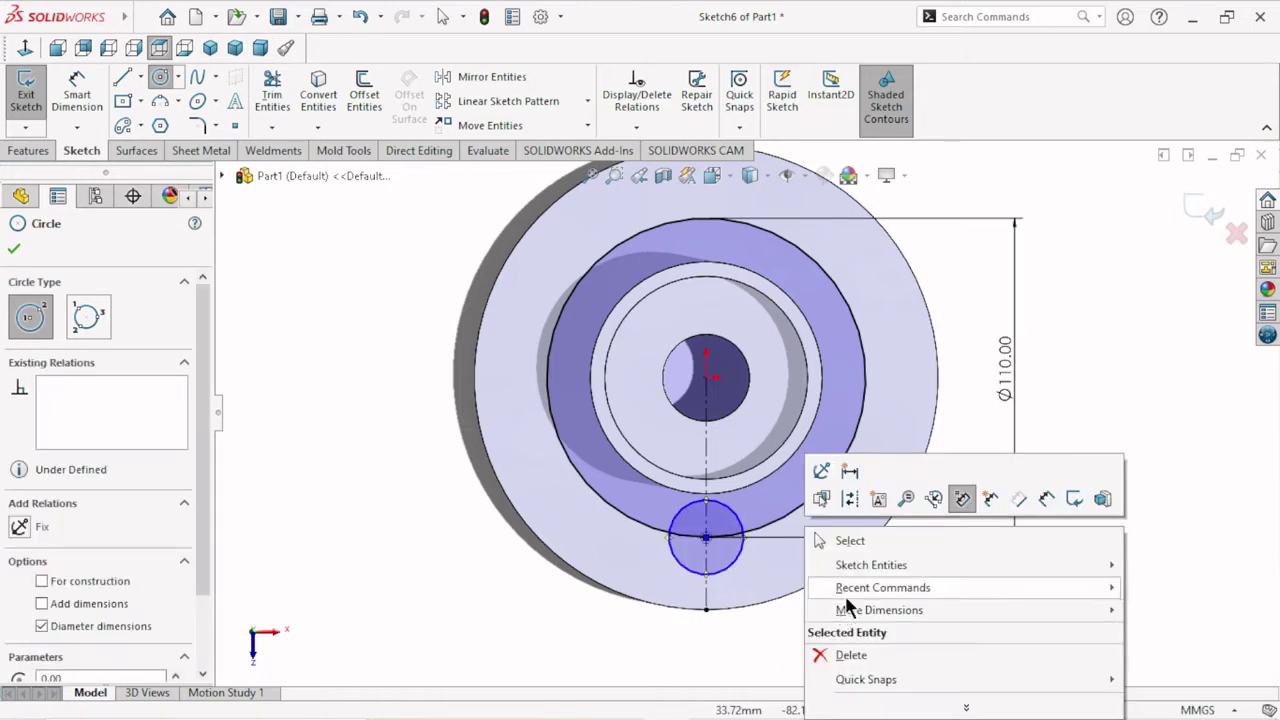
pyautogui.click(862, 540)
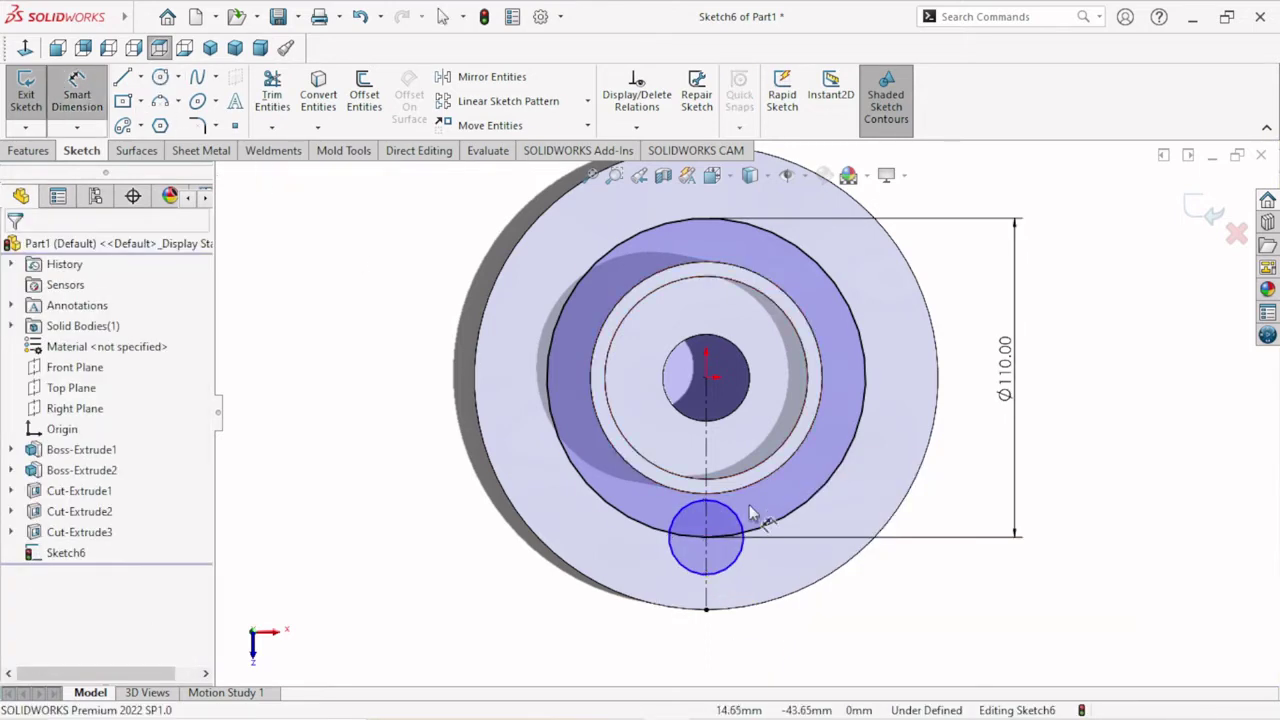
# Dimension the small circle's diameter to 28 mm.
pyautogui.click(750, 562)
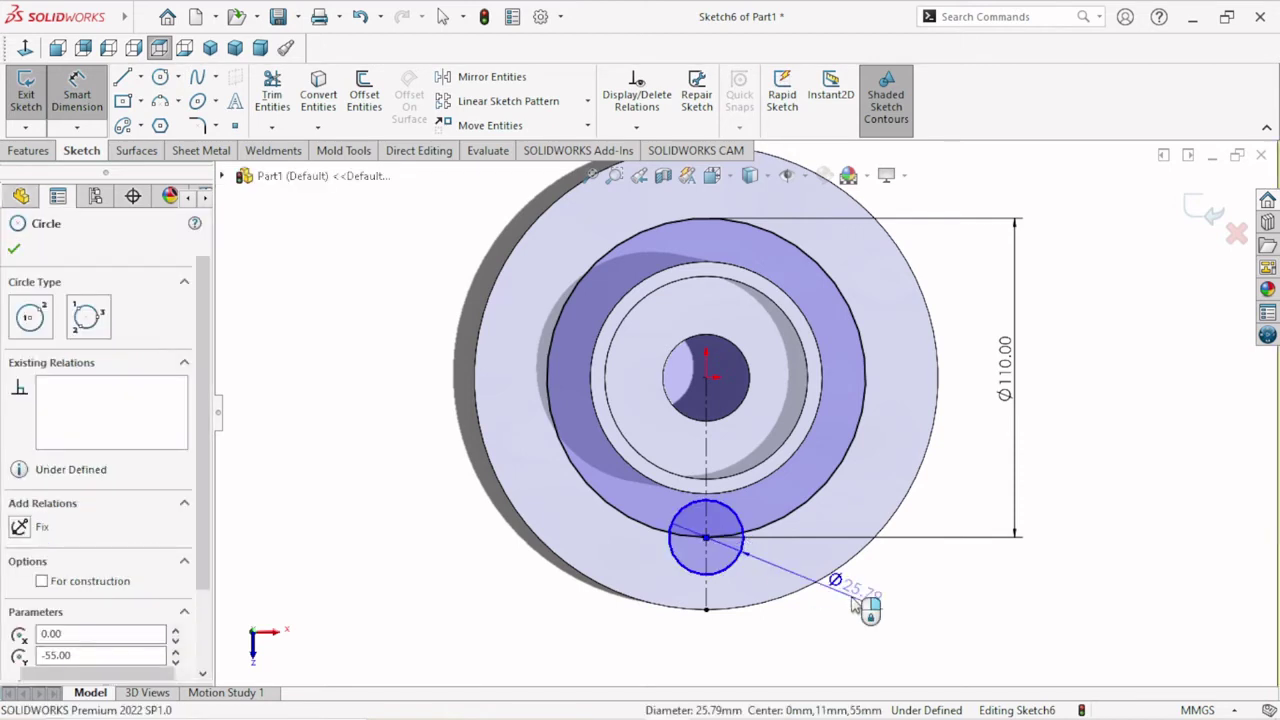
pyautogui.click(856, 603)
pyautogui.write('28')
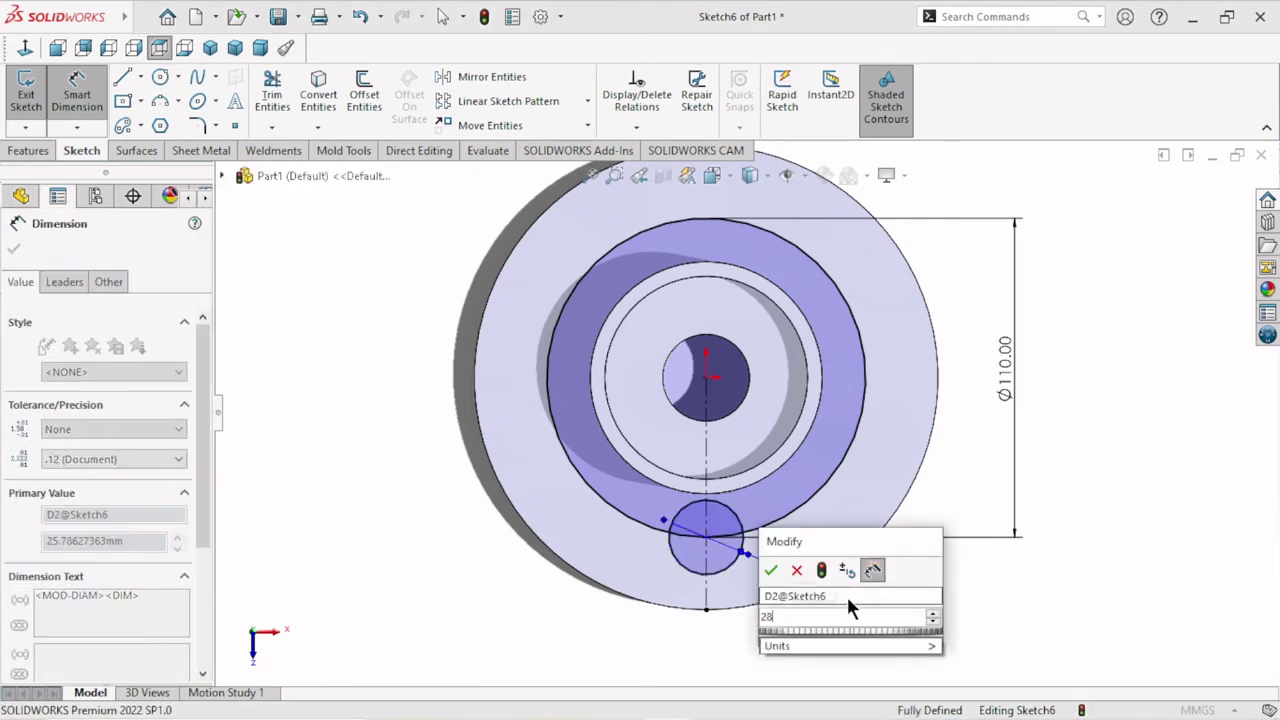
pyautogui.click(771, 571)
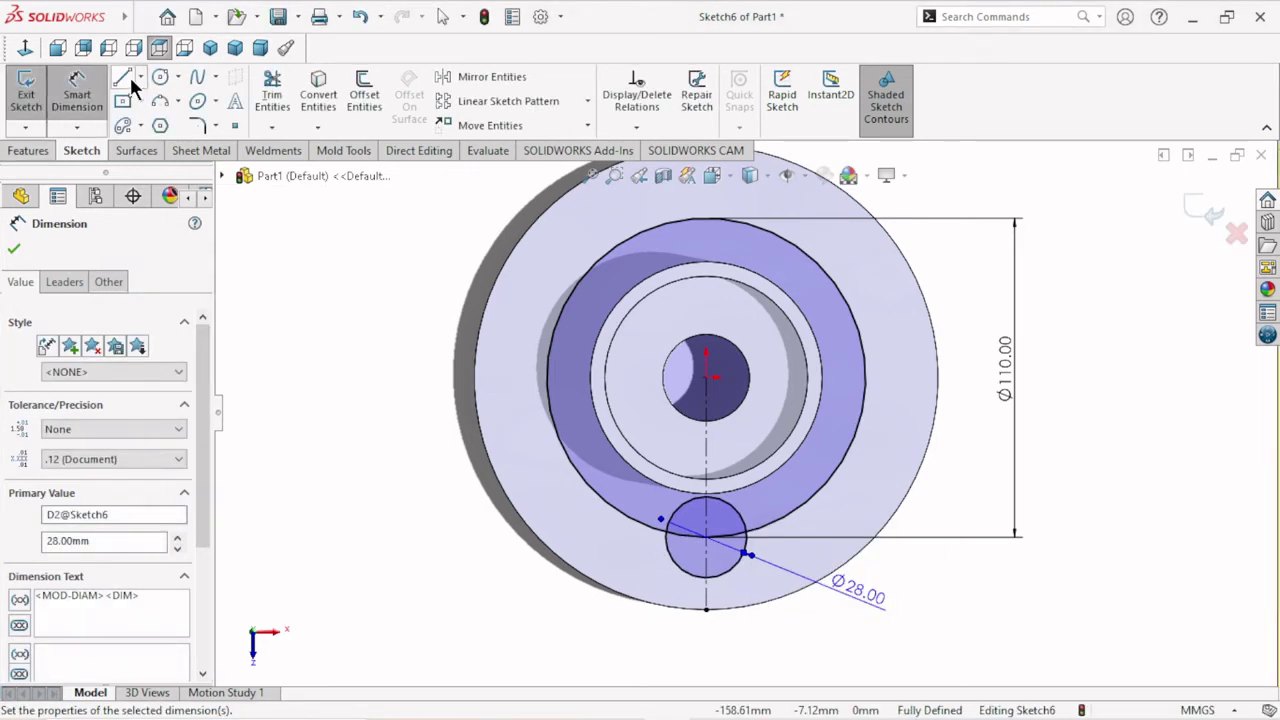
# Draw a vertical line from the Ø28 circle's left edge up to the inner ring.
pyautogui.click(123, 78)
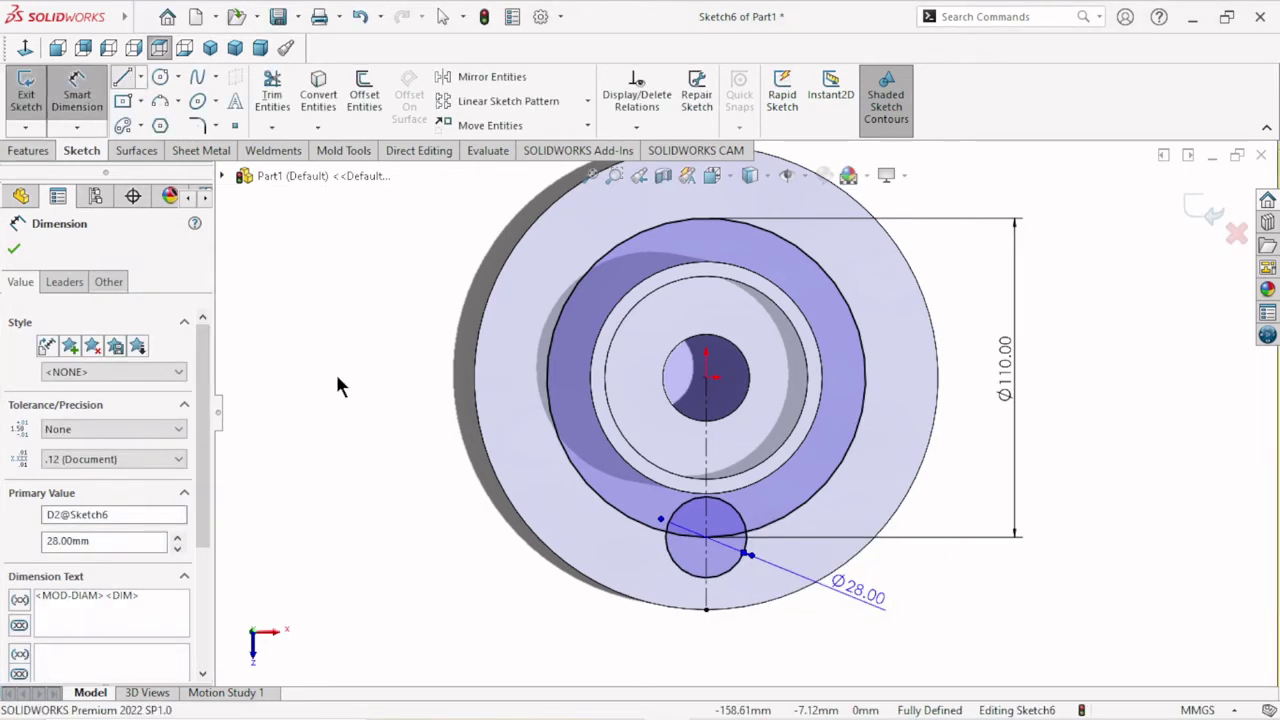
pyautogui.click(698, 561)
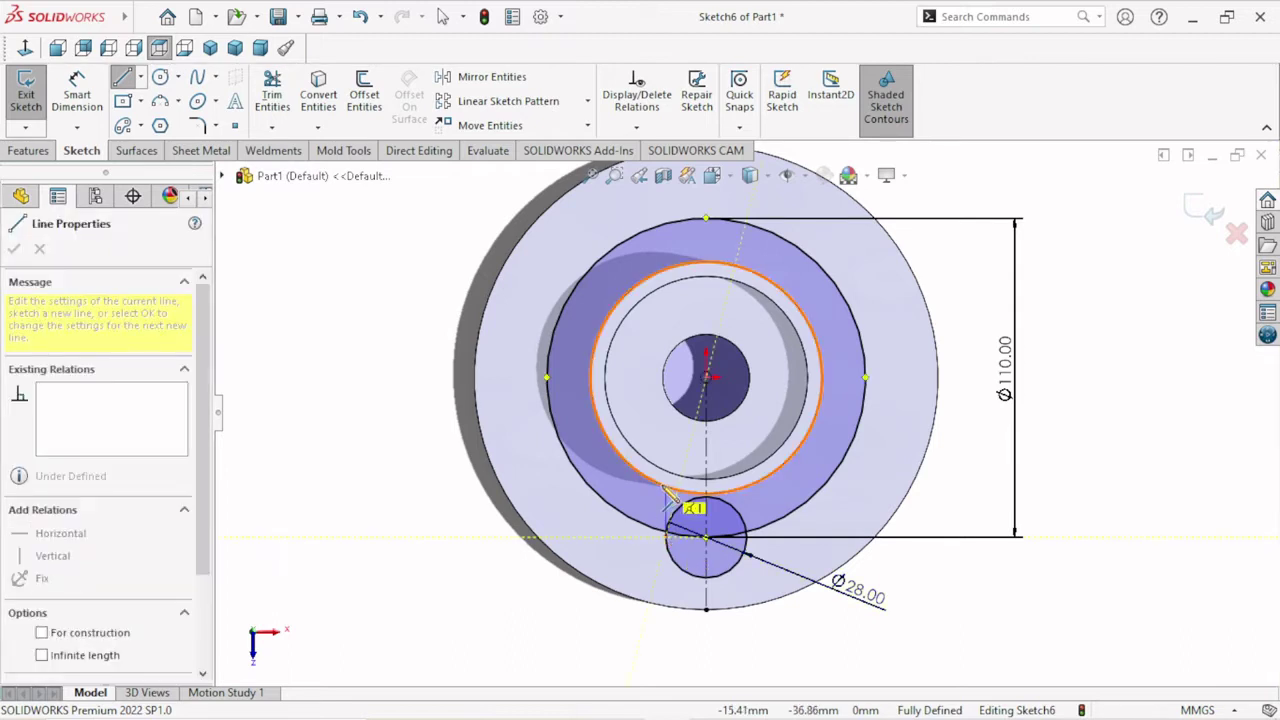
pyautogui.click(665, 487)
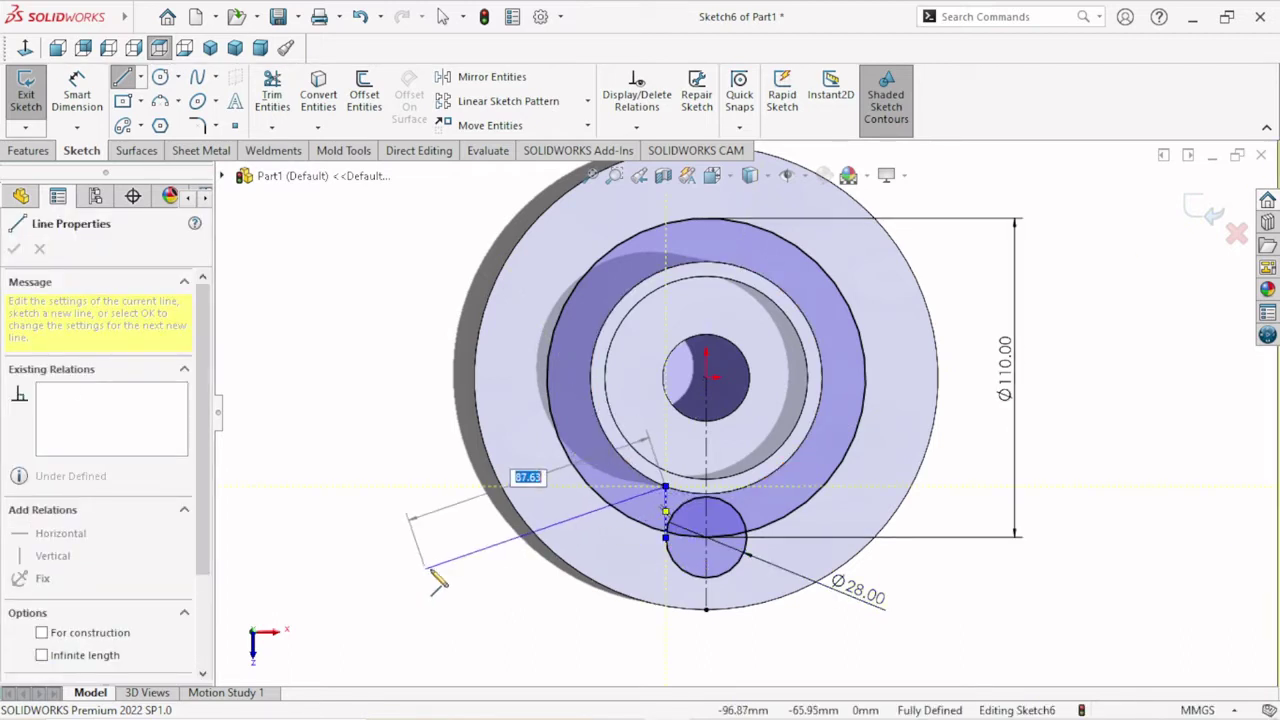
pyautogui.rightClick(433, 571)
pyautogui.click(462, 494)
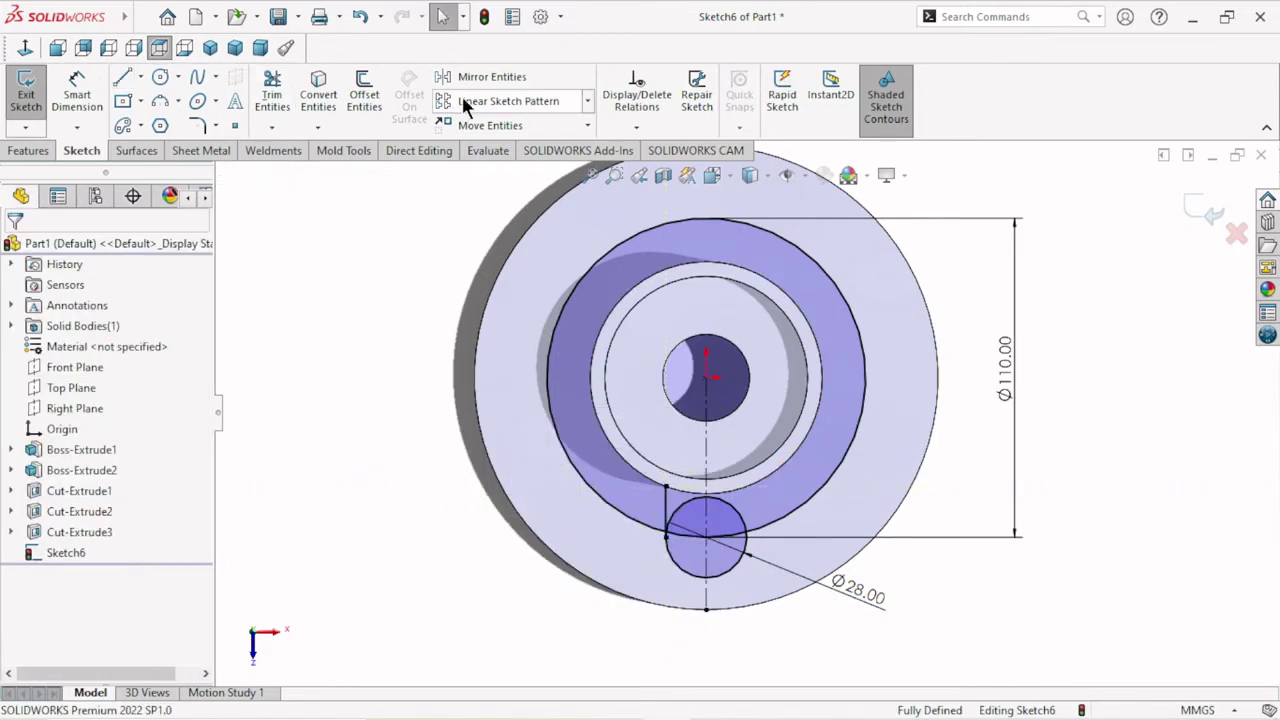
# Mirror the vertical line about the vertical centerline.
pyautogui.click(491, 77)
pyautogui.click(665, 508)
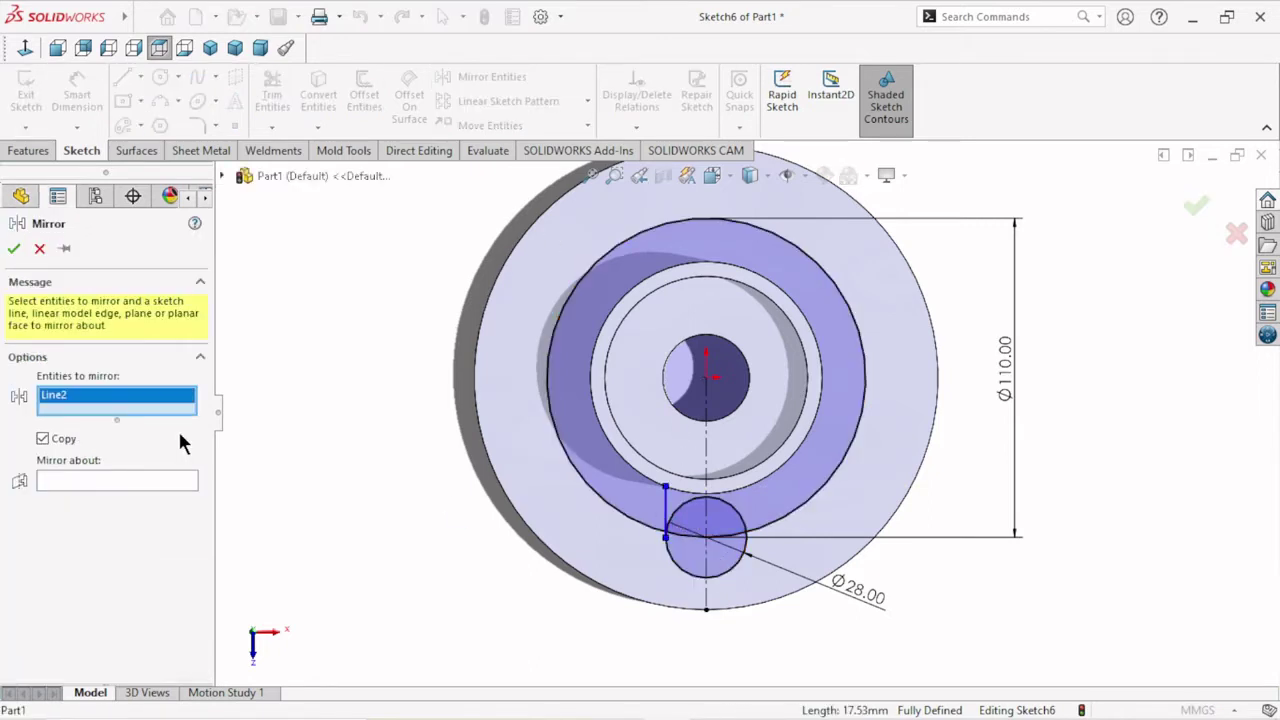
pyautogui.click(84, 482)
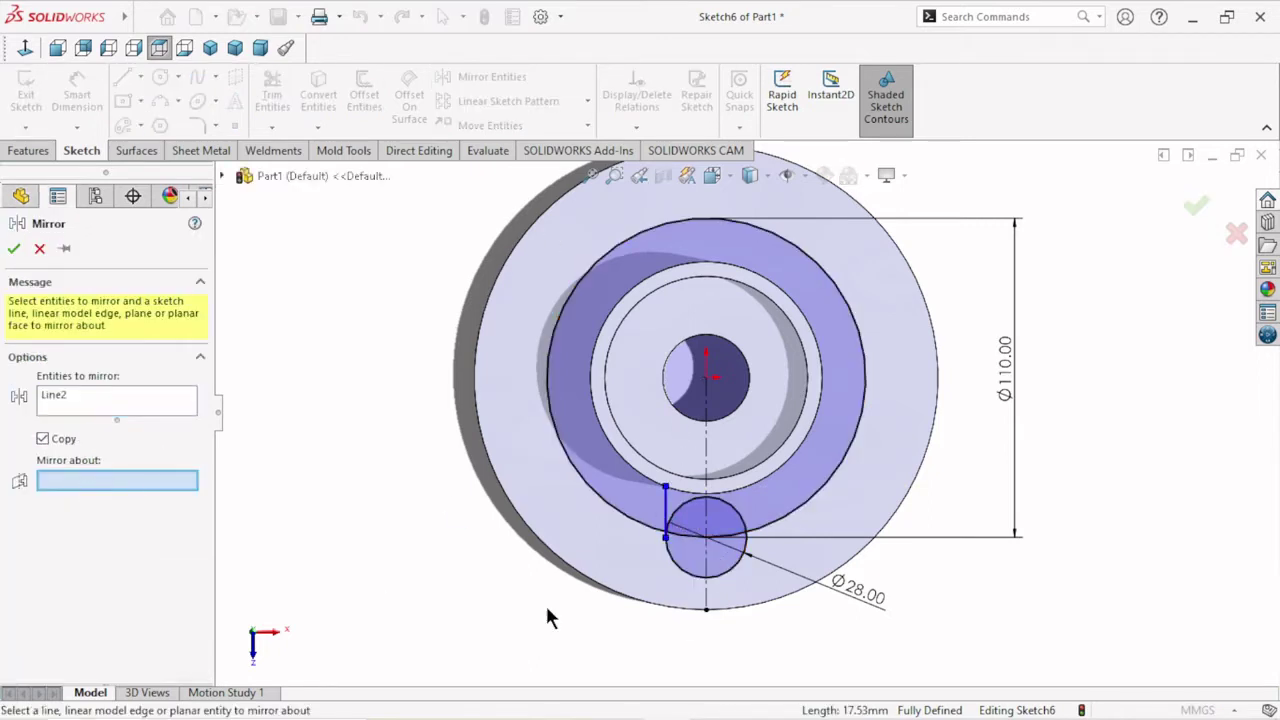
pyautogui.click(705, 556)
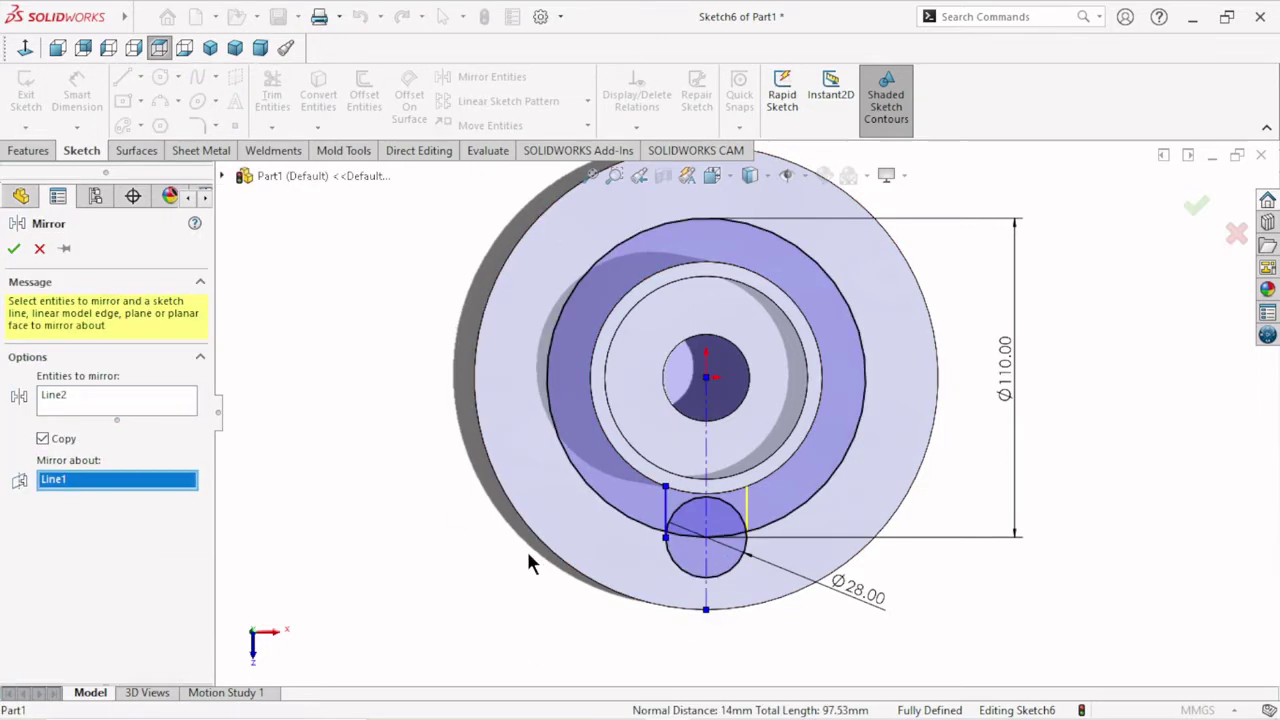
pyautogui.click(14, 249)
pyautogui.scroll(-3, 702, 545)
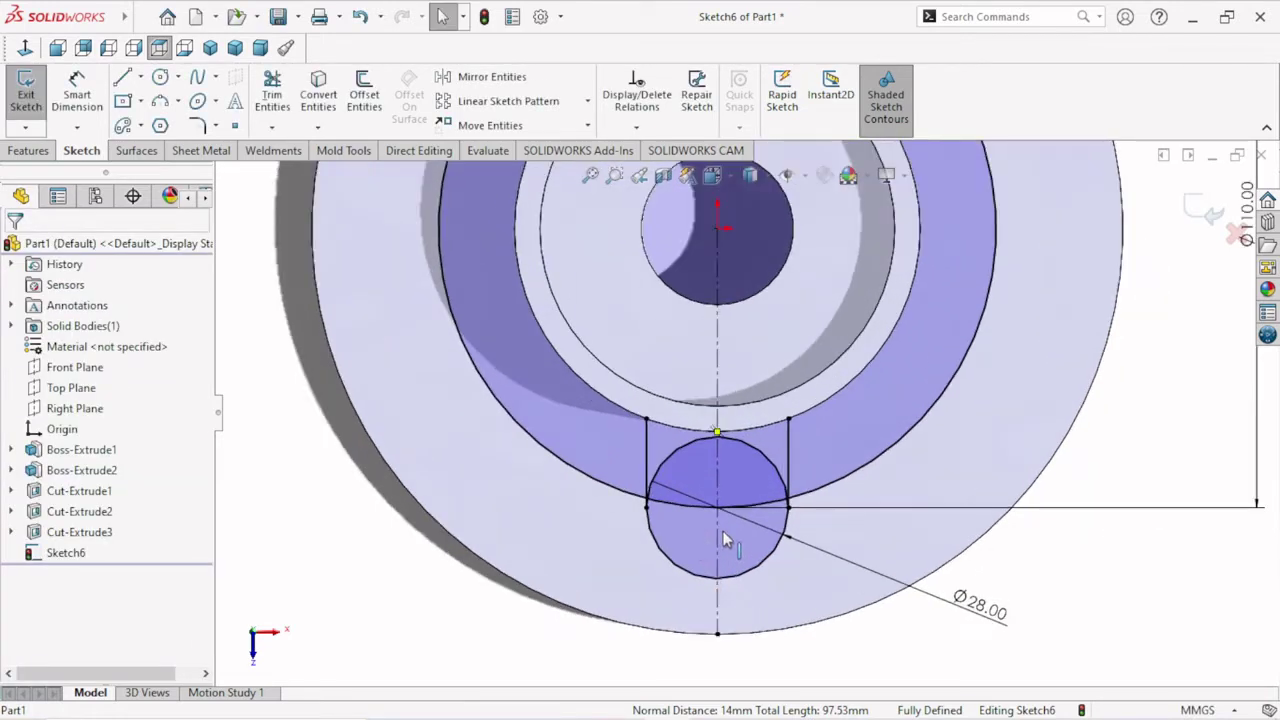
pyautogui.scroll(-2, 786, 526)
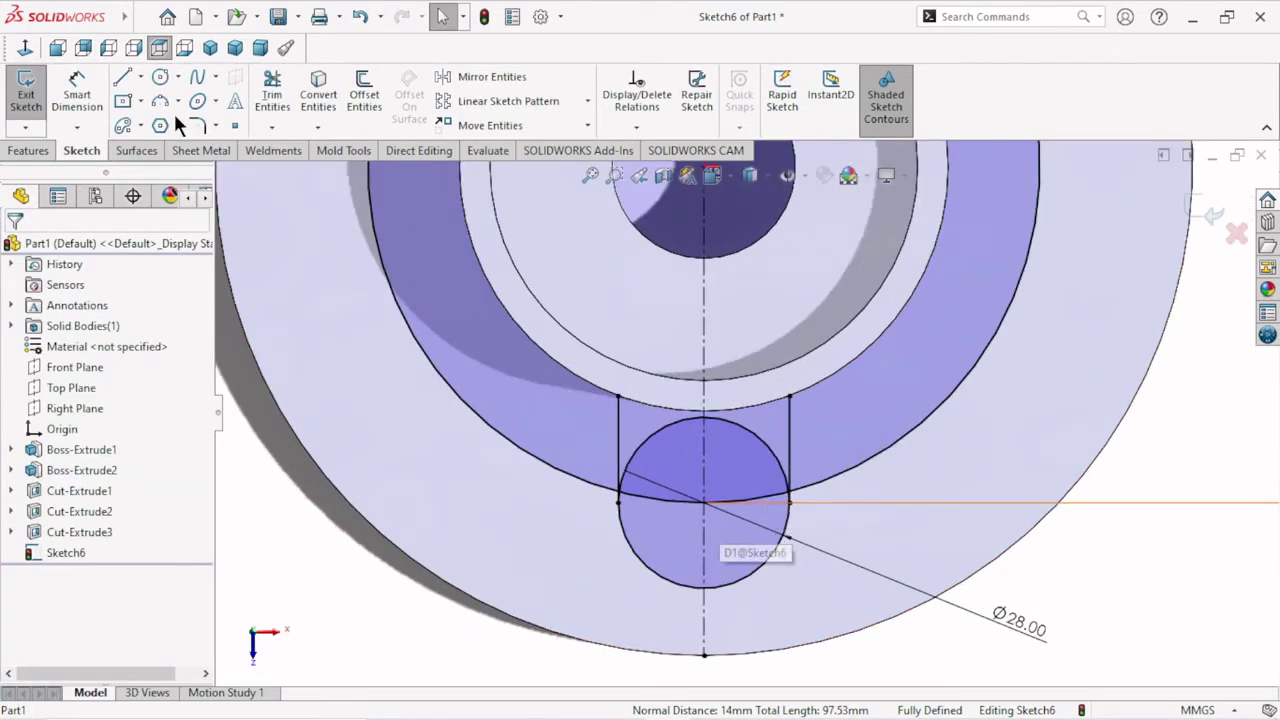
# Trim the Ø28 circle's top half and join the line tops with a three-point arc on the inner ring.
pyautogui.click(280, 90)
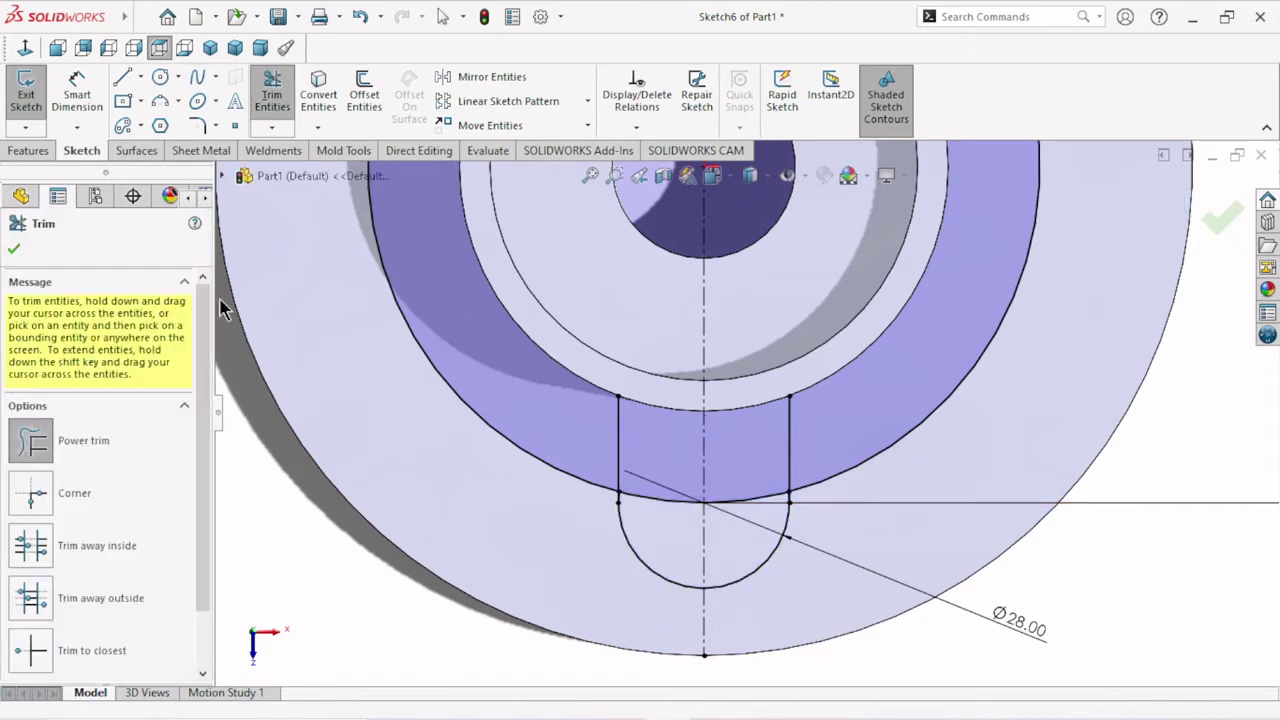
pyautogui.click(14, 250)
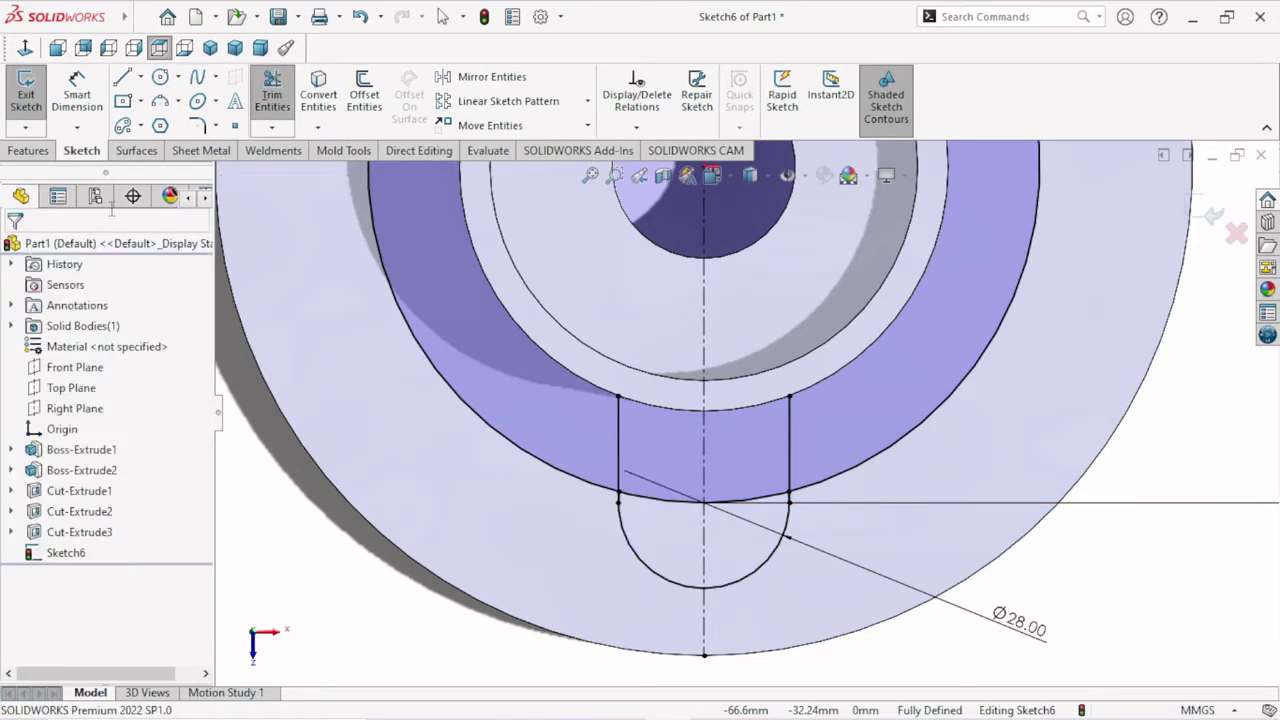
pyautogui.press('a')
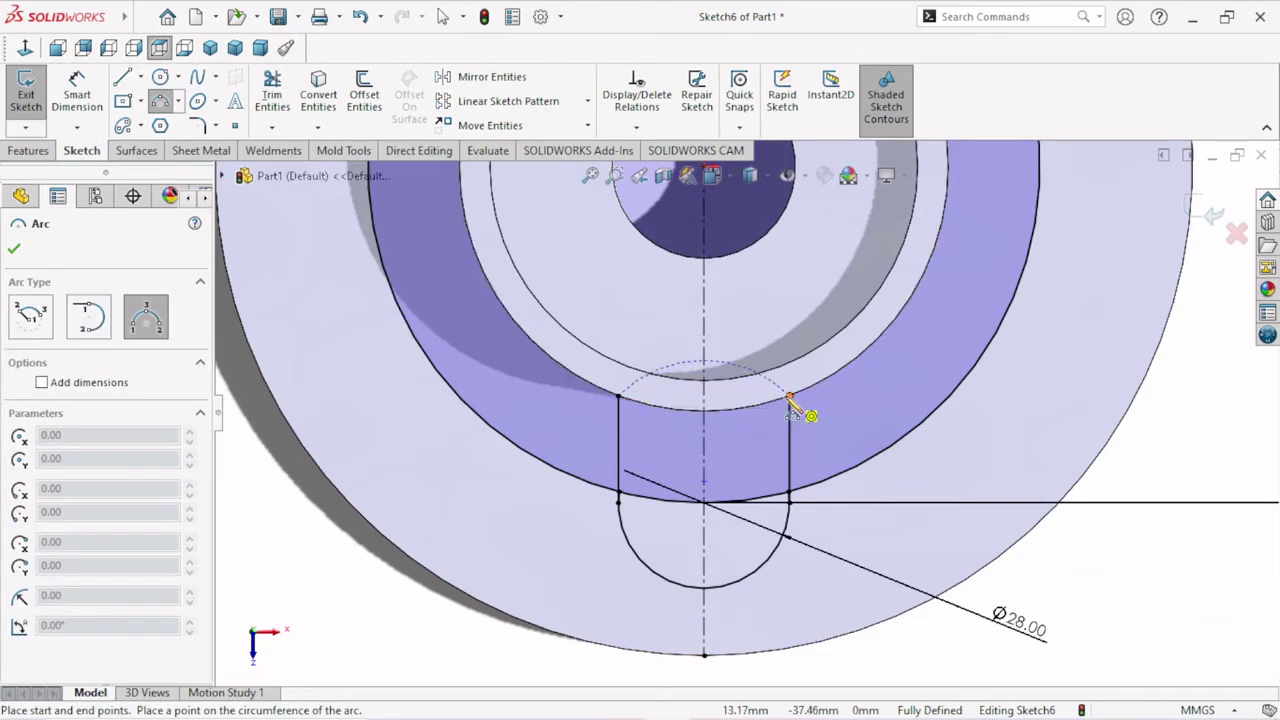
pyautogui.click(789, 397)
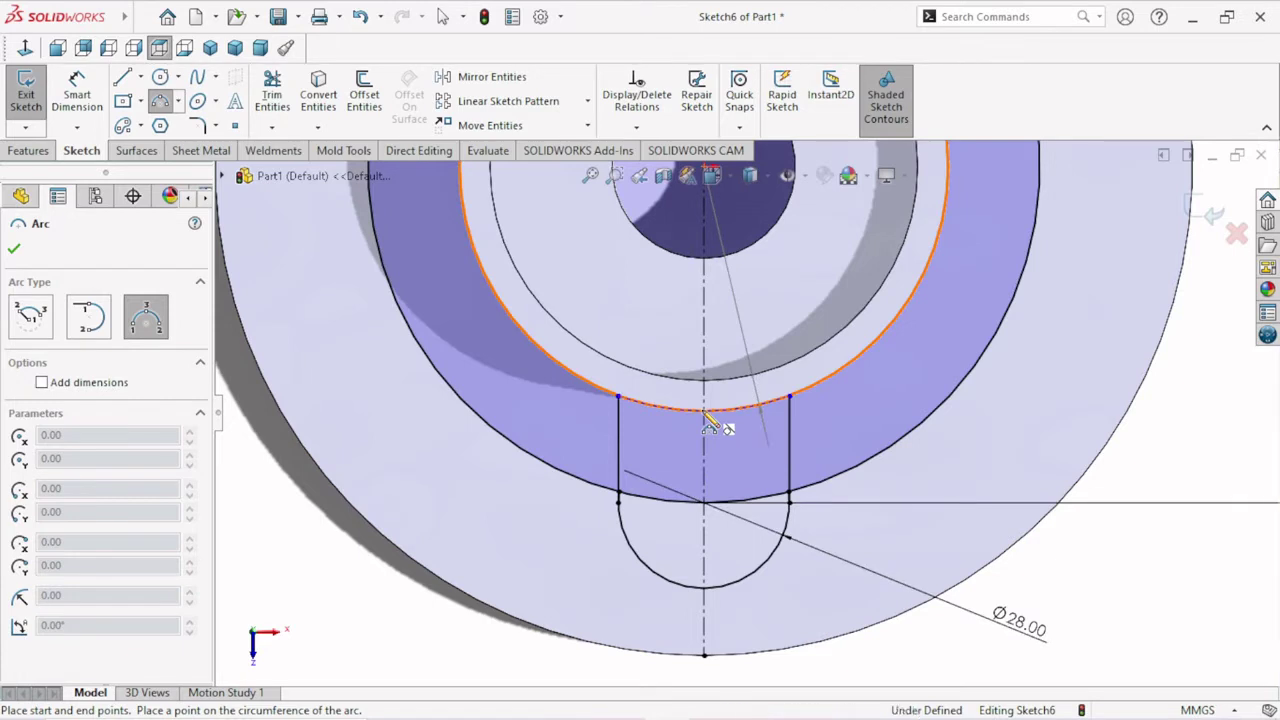
pyautogui.click(705, 412)
pyautogui.rightClick(341, 538)
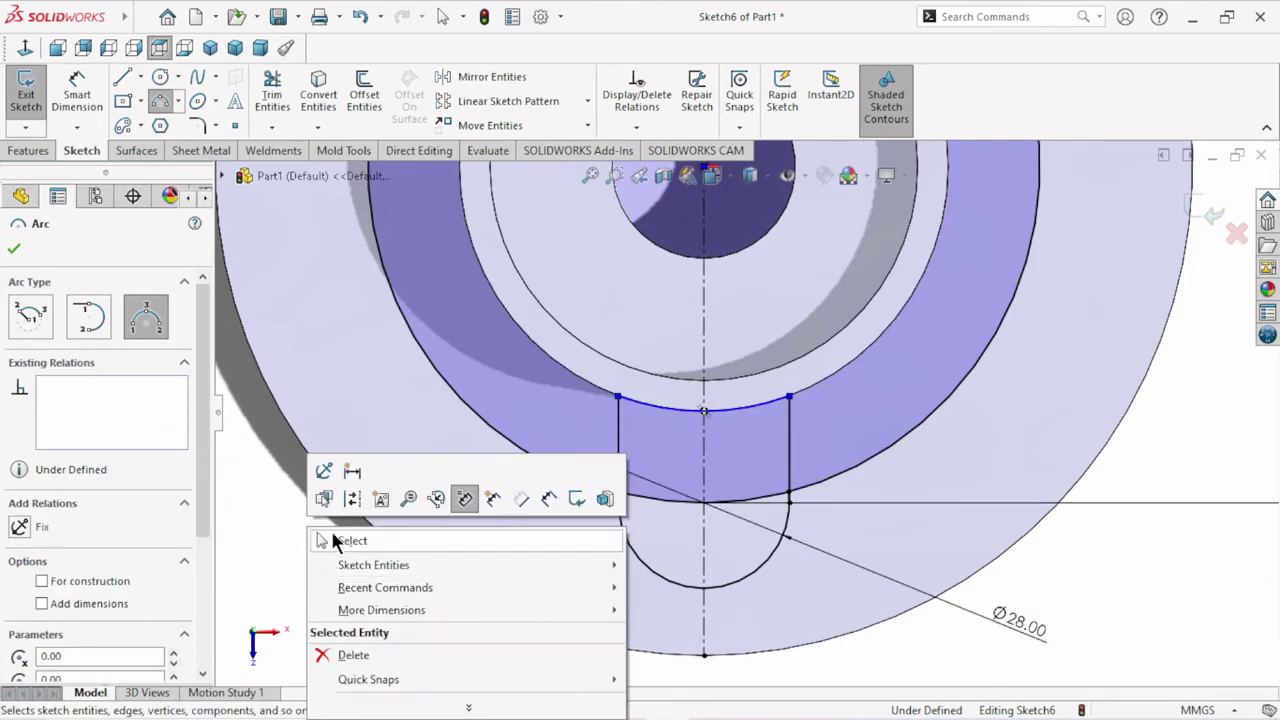
pyautogui.click(341, 536)
# Trim away the stray curved stub beside the right line.
pyautogui.scroll(2, 765, 540)
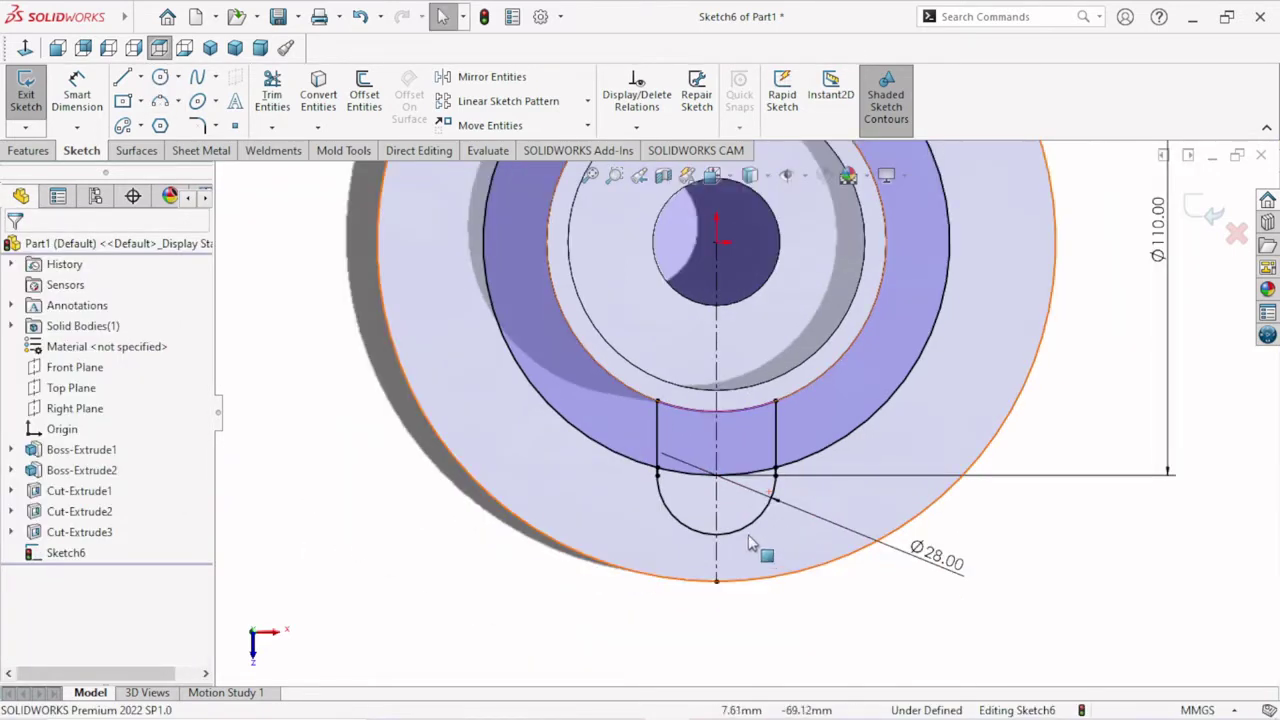
pyautogui.scroll(-3, 785, 455)
pyautogui.scroll(-3, 820, 383)
pyautogui.scroll(-1, 820, 378)
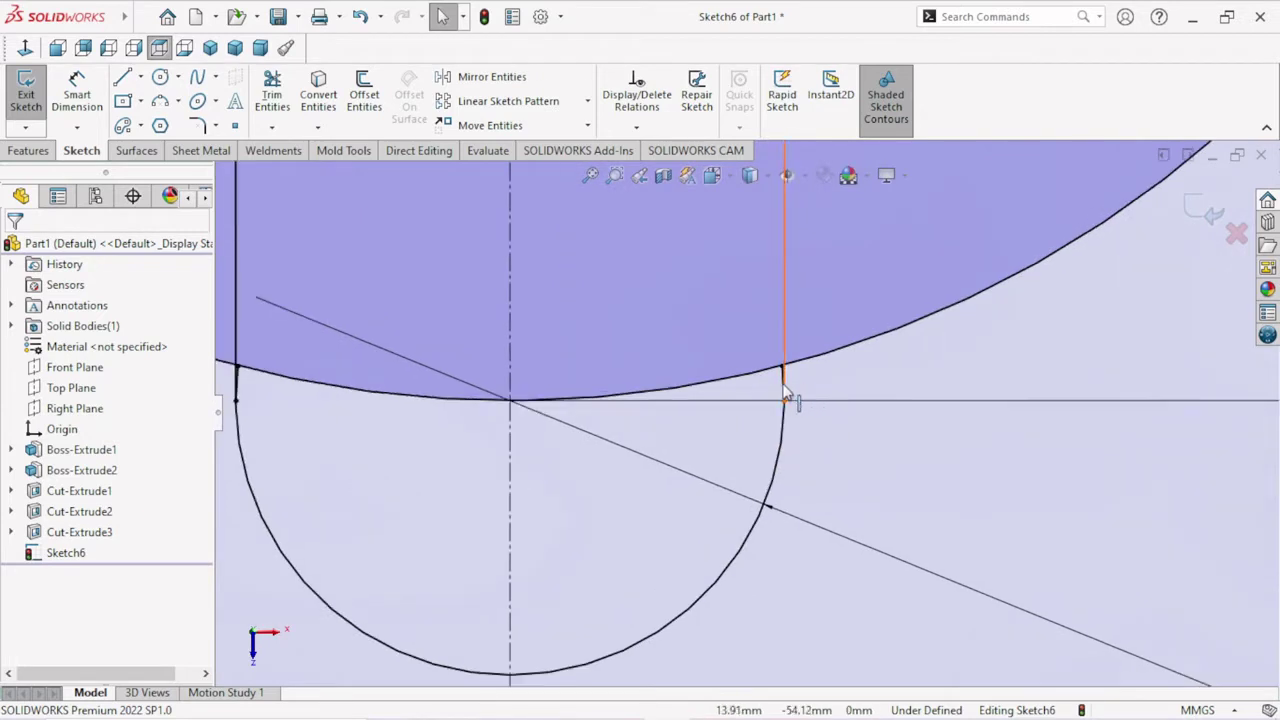
pyautogui.scroll(-2, 792, 400)
pyautogui.scroll(-2, 720, 420)
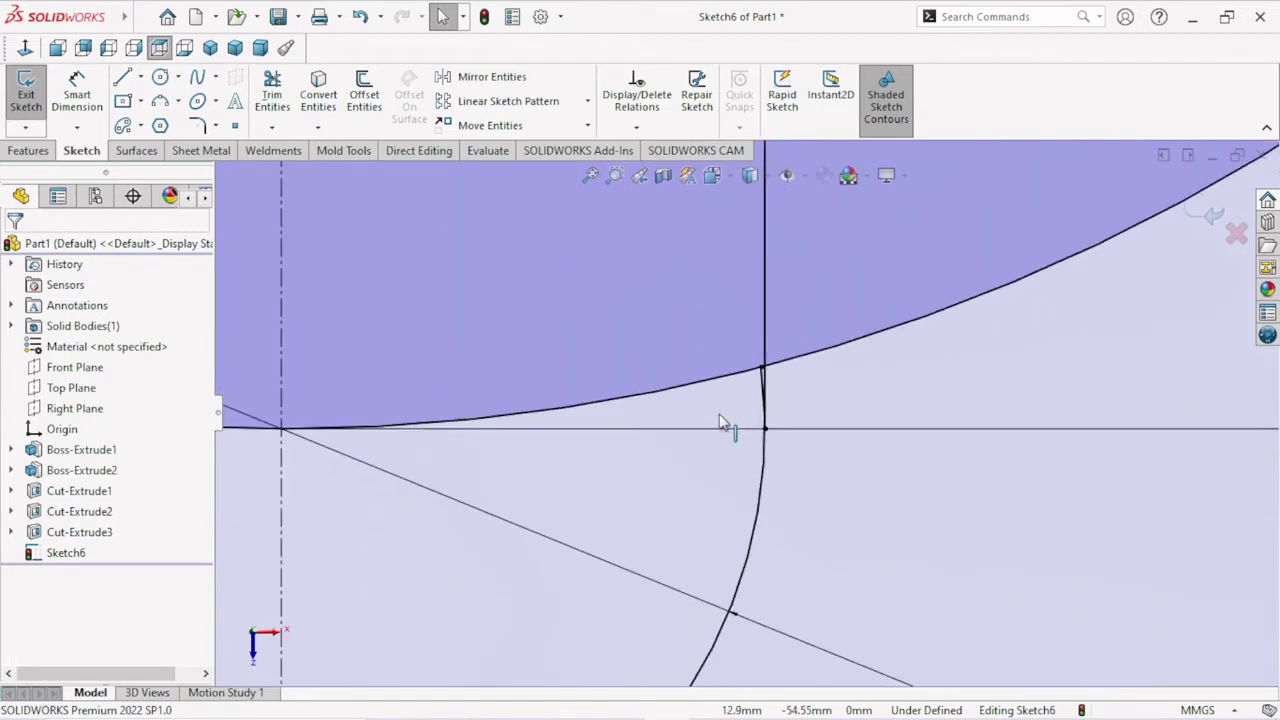
pyautogui.click(270, 120)
pyautogui.scroll(-2, 765, 395)
pyautogui.scroll(-1, 755, 440)
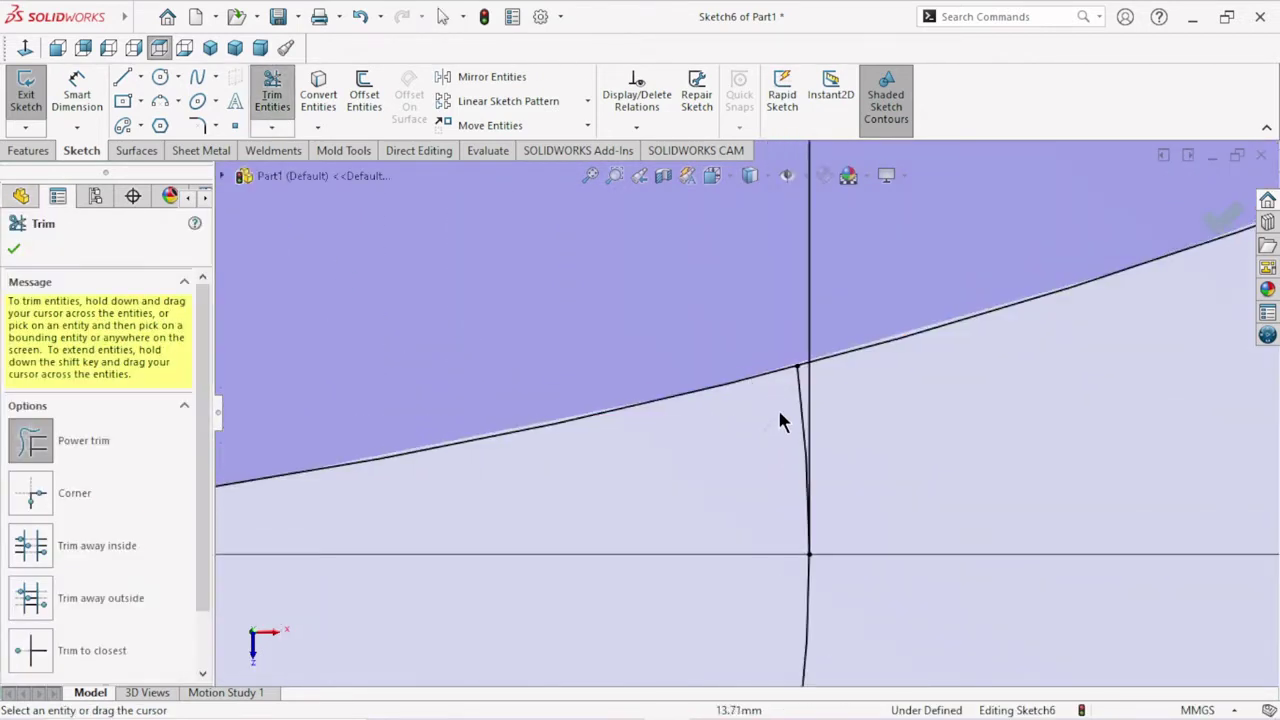
pyautogui.scroll(1, 790, 420)
pyautogui.scroll(1, 760, 460)
pyautogui.scroll(1, 700, 460)
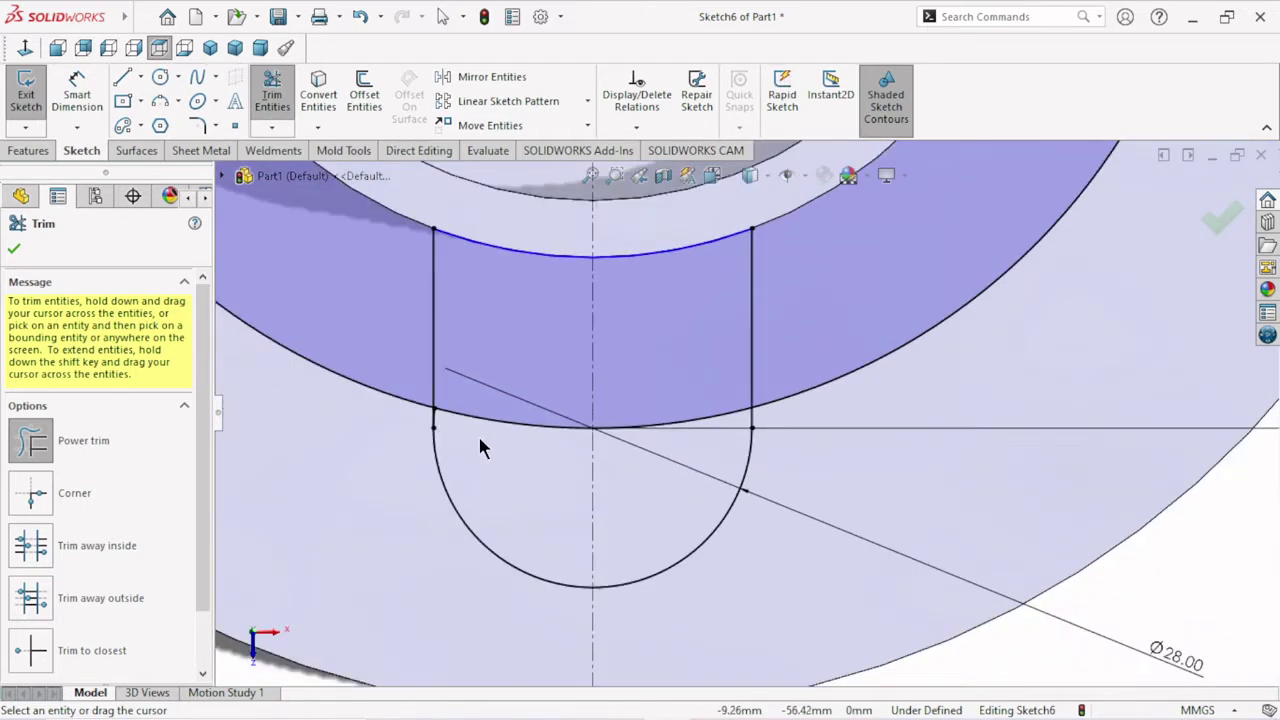
pyautogui.scroll(-3, 470, 420)
pyautogui.scroll(-3, 470, 381)
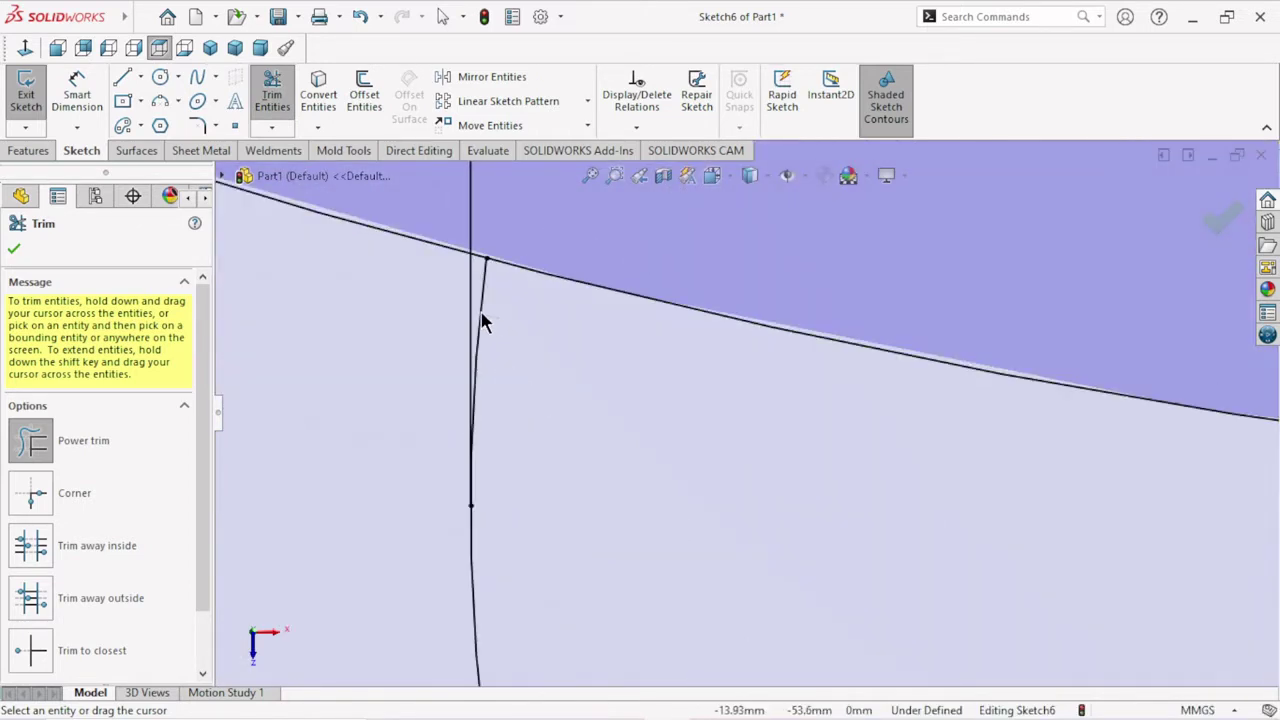
pyautogui.moveTo(481, 314); pyautogui.dragTo(471, 309)
pyautogui.click(13, 255)
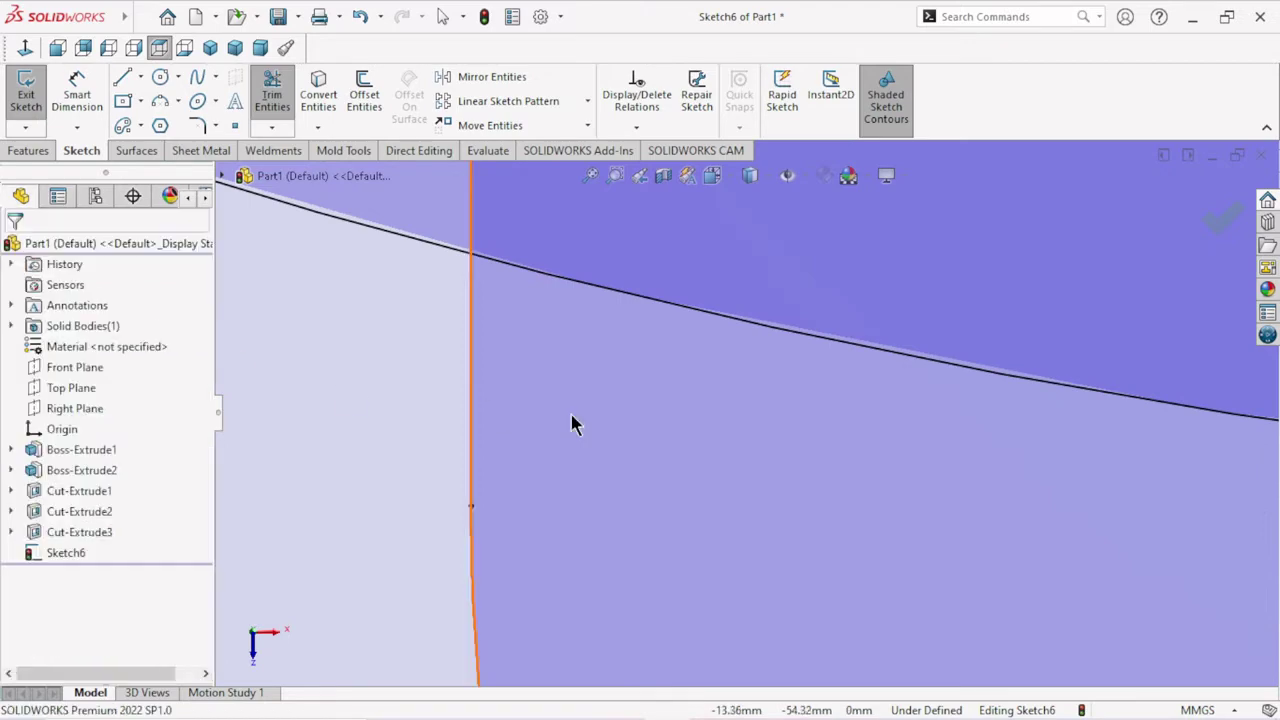
pyautogui.scroll(1, 574, 423)
pyautogui.scroll(2, 576, 420)
pyautogui.scroll(1, 583, 417)
pyautogui.scroll(2, 880, 425)
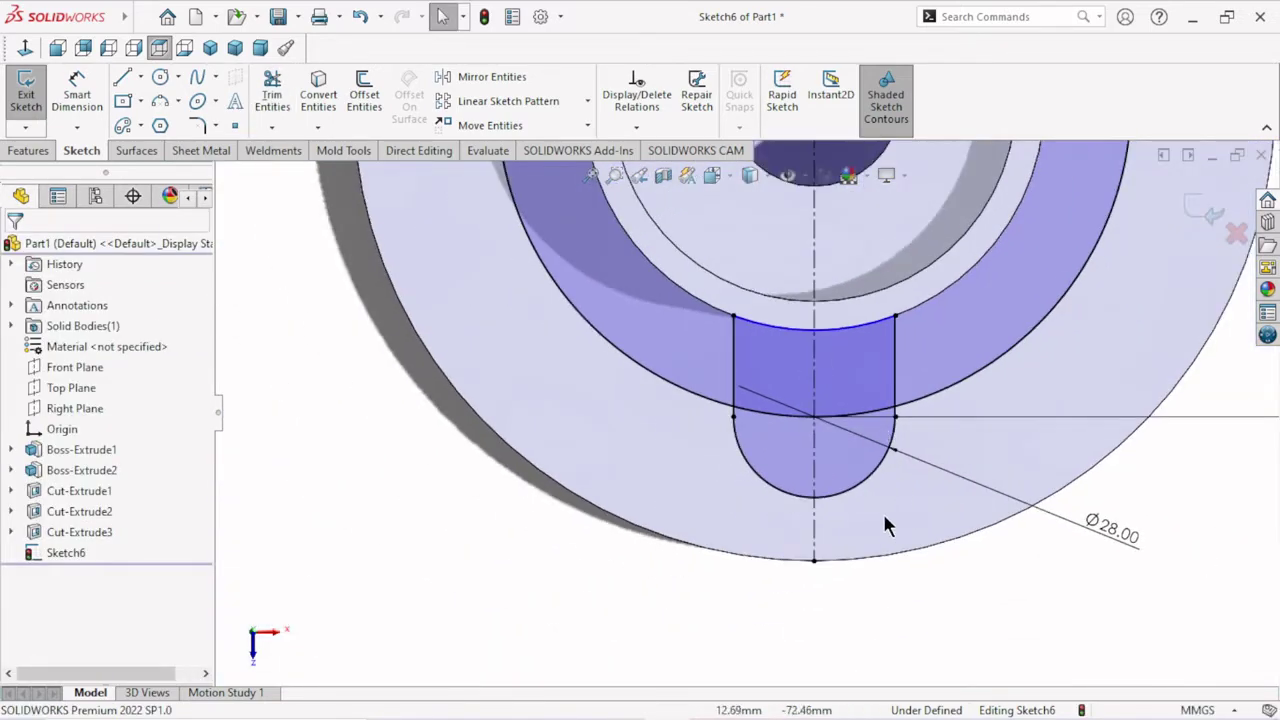
pyautogui.moveTo(882, 510)
pyautogui.mouseDown(button='middle')
pyautogui.moveTo(867, 448)
pyautogui.moveTo(770, 400)
pyautogui.moveTo(647, 371)
pyautogui.moveTo(831, 477)
pyautogui.mouseUp(button='middle')
pyautogui.scroll(3, 866, 448)
pyautogui.scroll(2, 647, 371)
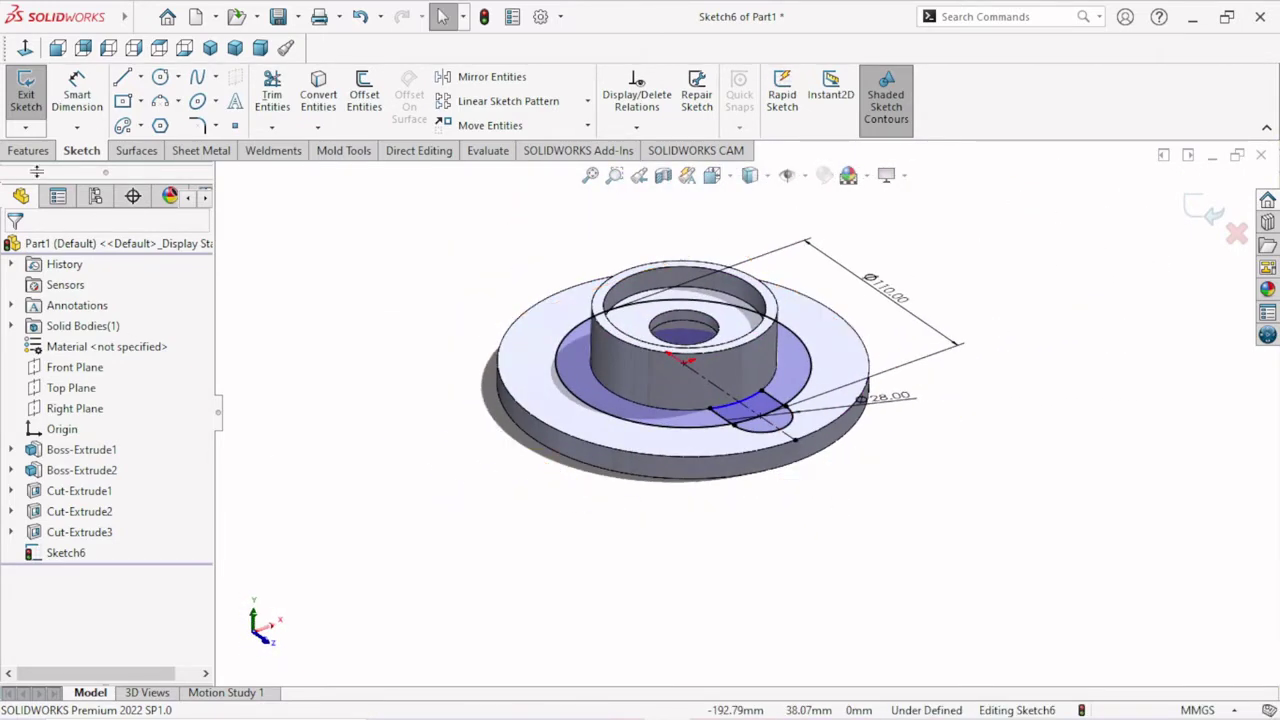
# Boss-extrude the four Sketch6 lug regions 24 mm into a rounded tab merged with the hub.
pyautogui.click(30, 151)
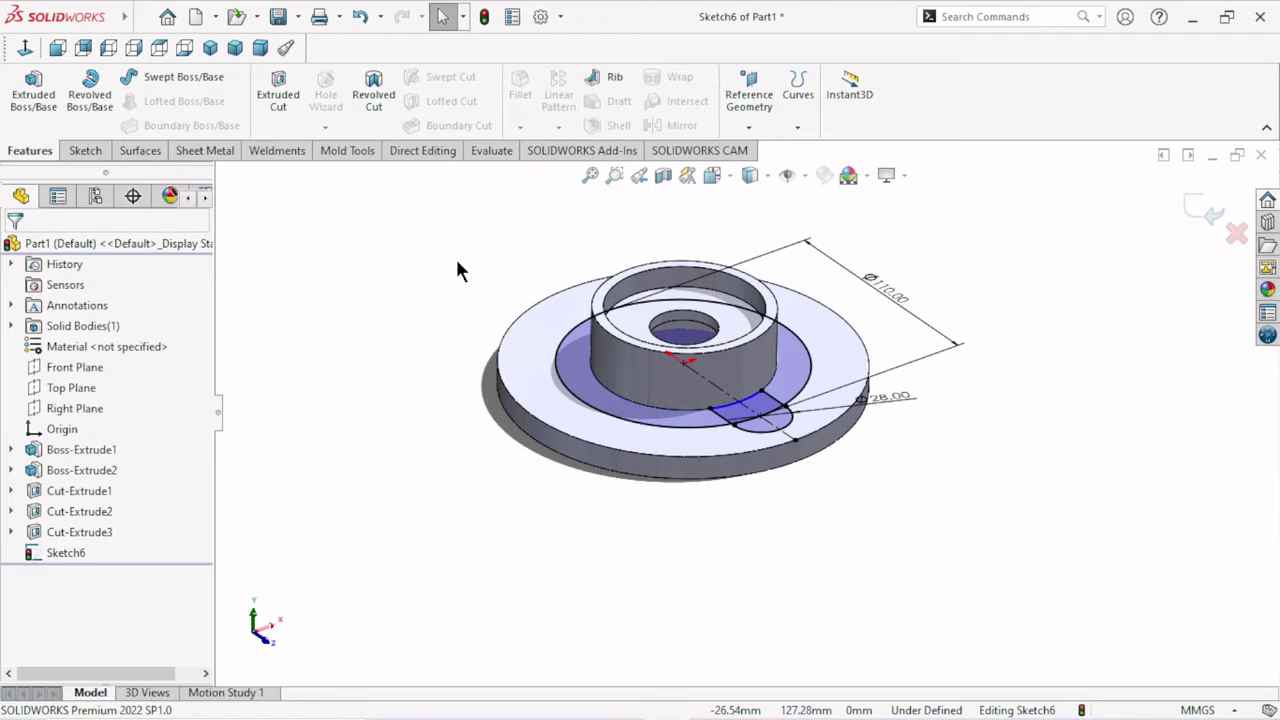
pyautogui.click(28, 108)
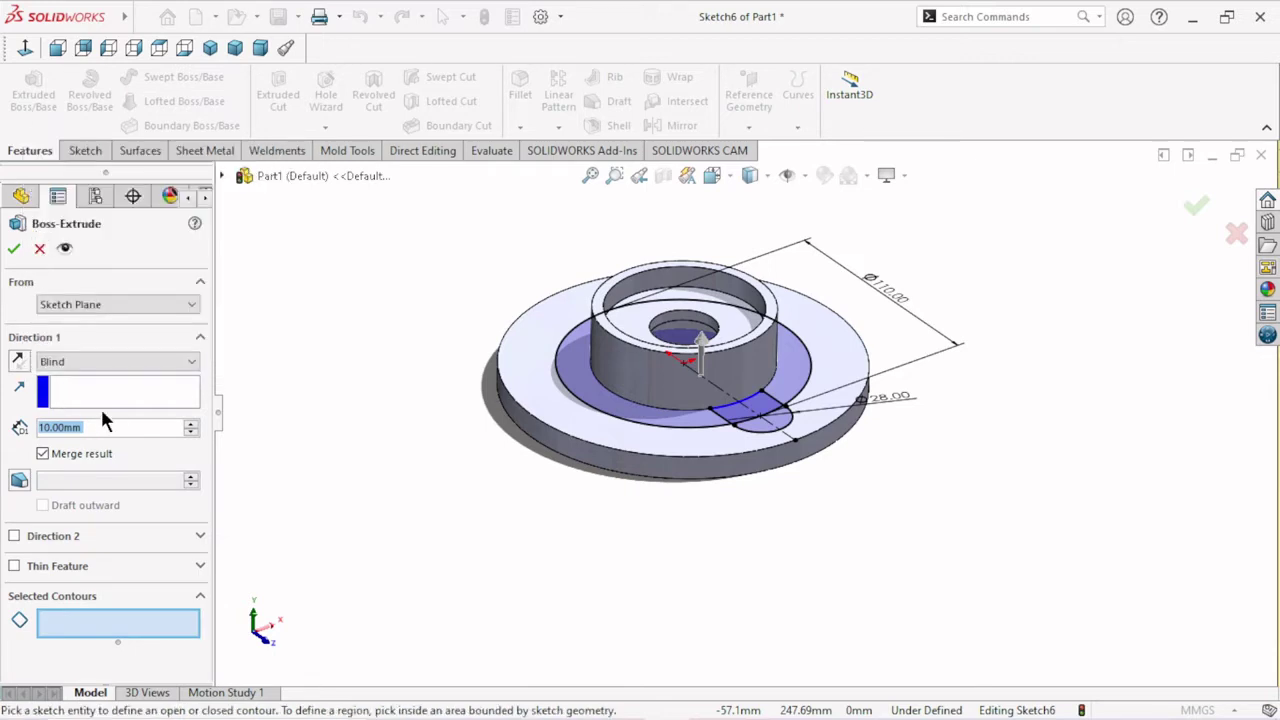
pyautogui.write('35-')
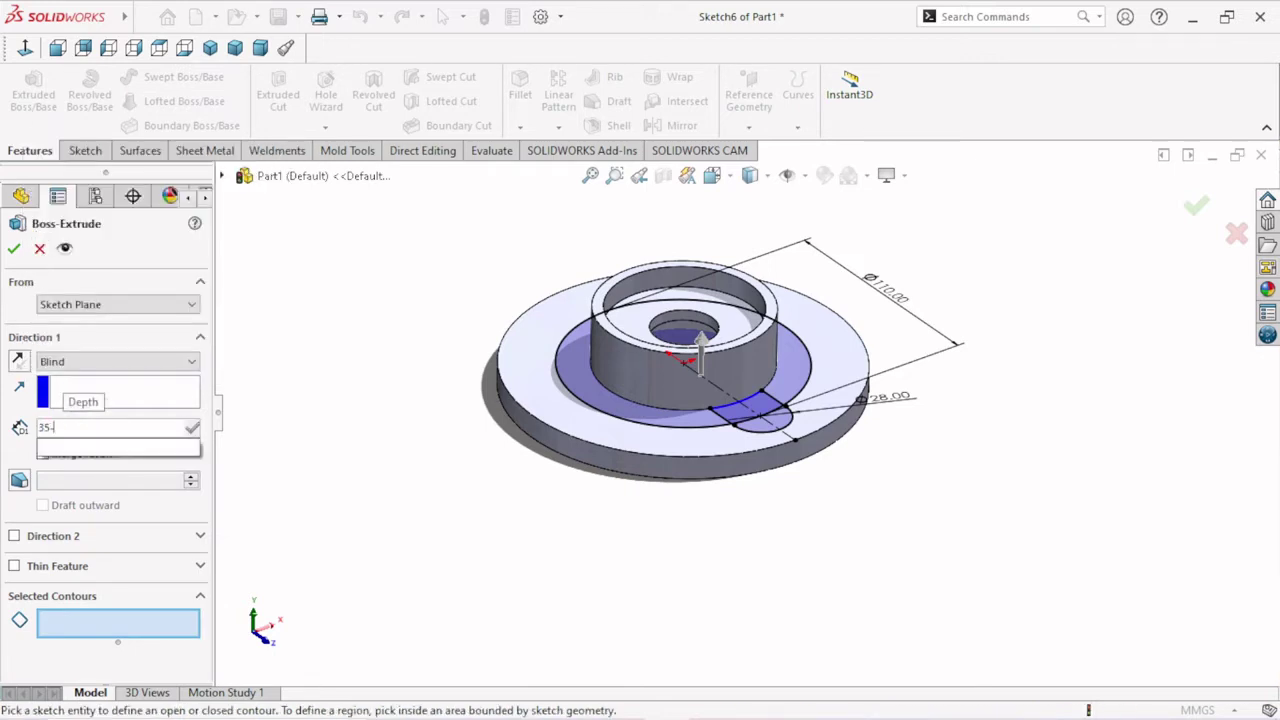
pyautogui.write('11')
pyautogui.press('Return')
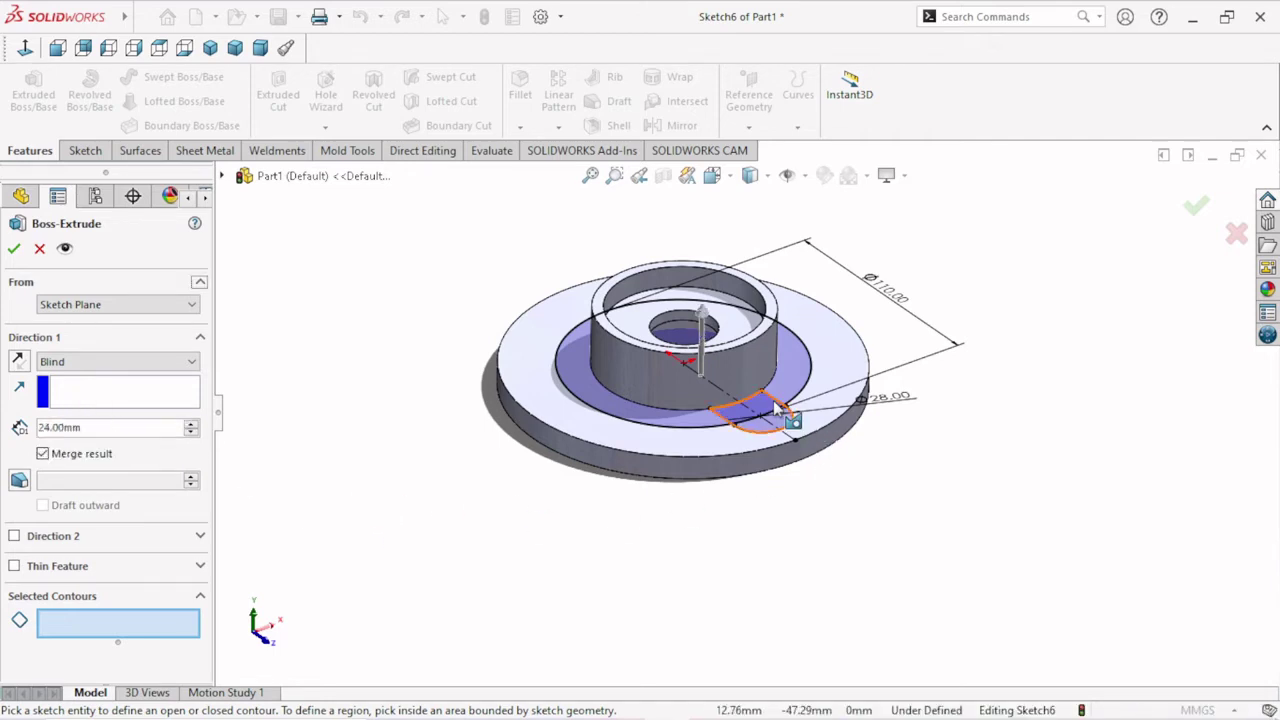
pyautogui.click(745, 417)
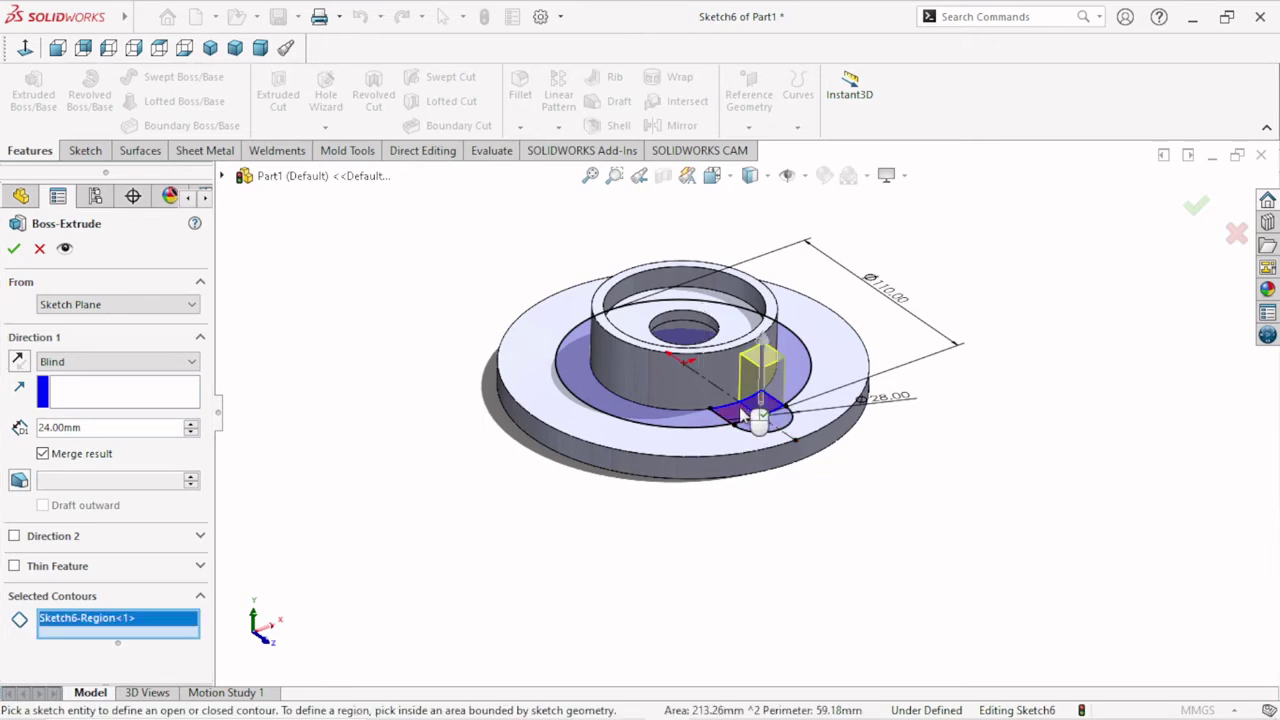
pyautogui.click(745, 415)
pyautogui.click(762, 422)
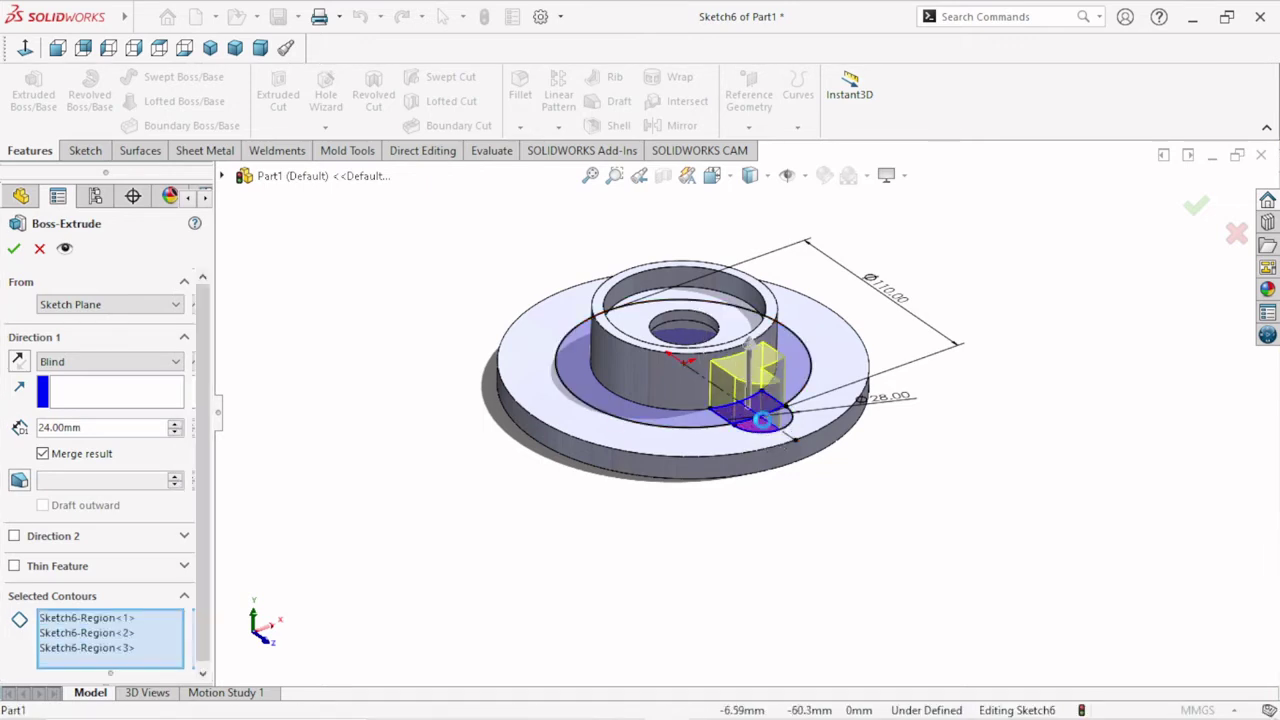
pyautogui.click(778, 422)
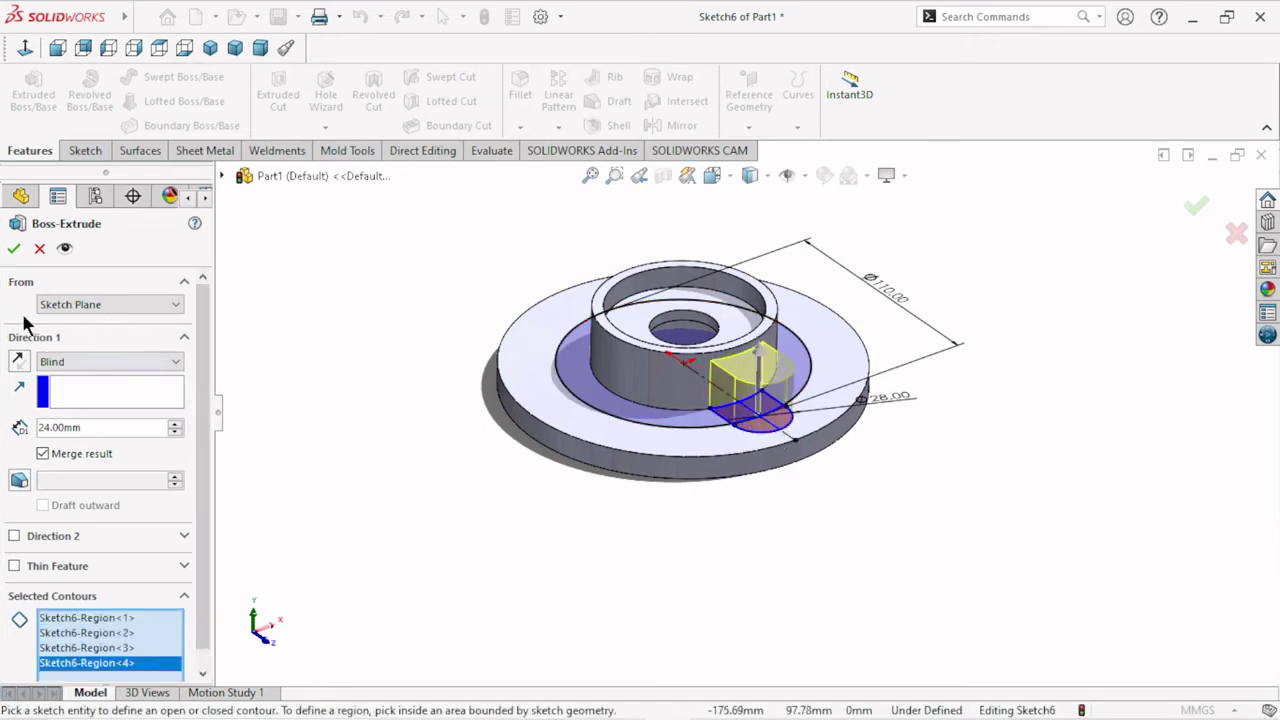
pyautogui.click(14, 249)
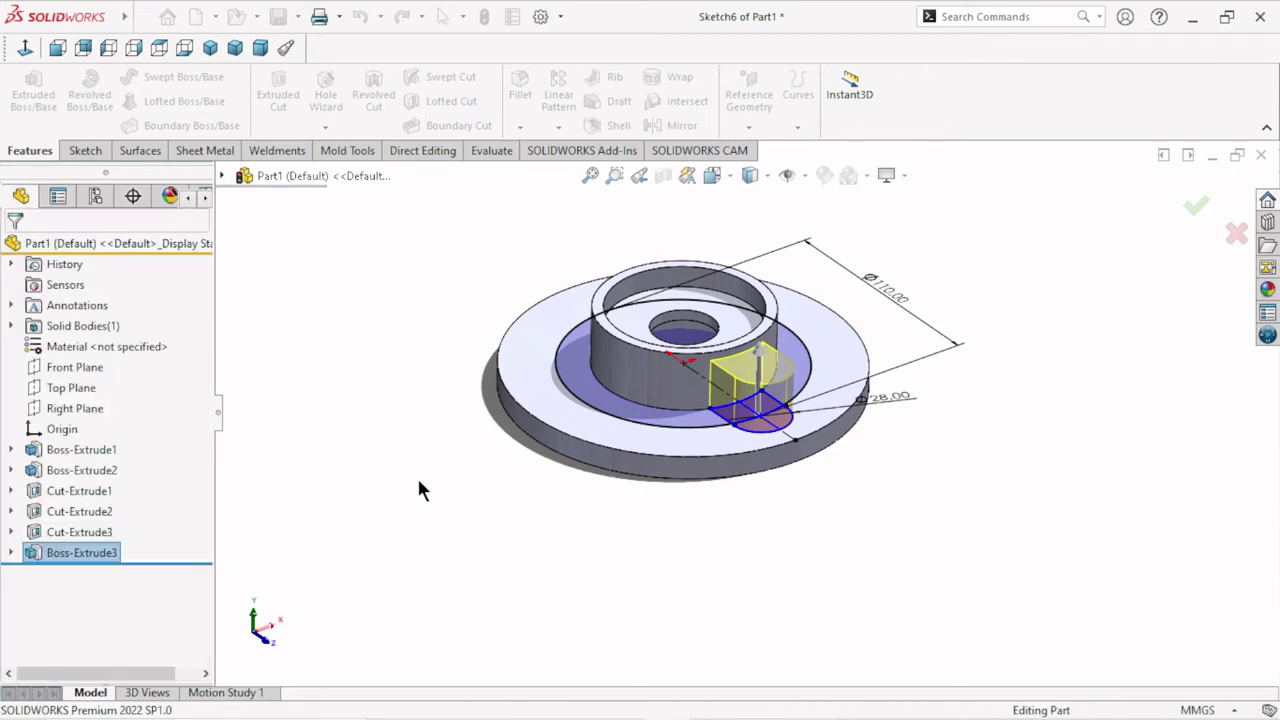
pyautogui.moveTo(796, 462)
pyautogui.mouseDown(button='middle')
pyautogui.moveTo(733, 393)
pyautogui.moveTo(720, 500)
pyautogui.moveTo(791, 577)
pyautogui.mouseUp(button='middle')
pyautogui.scroll(-4, 762, 443)
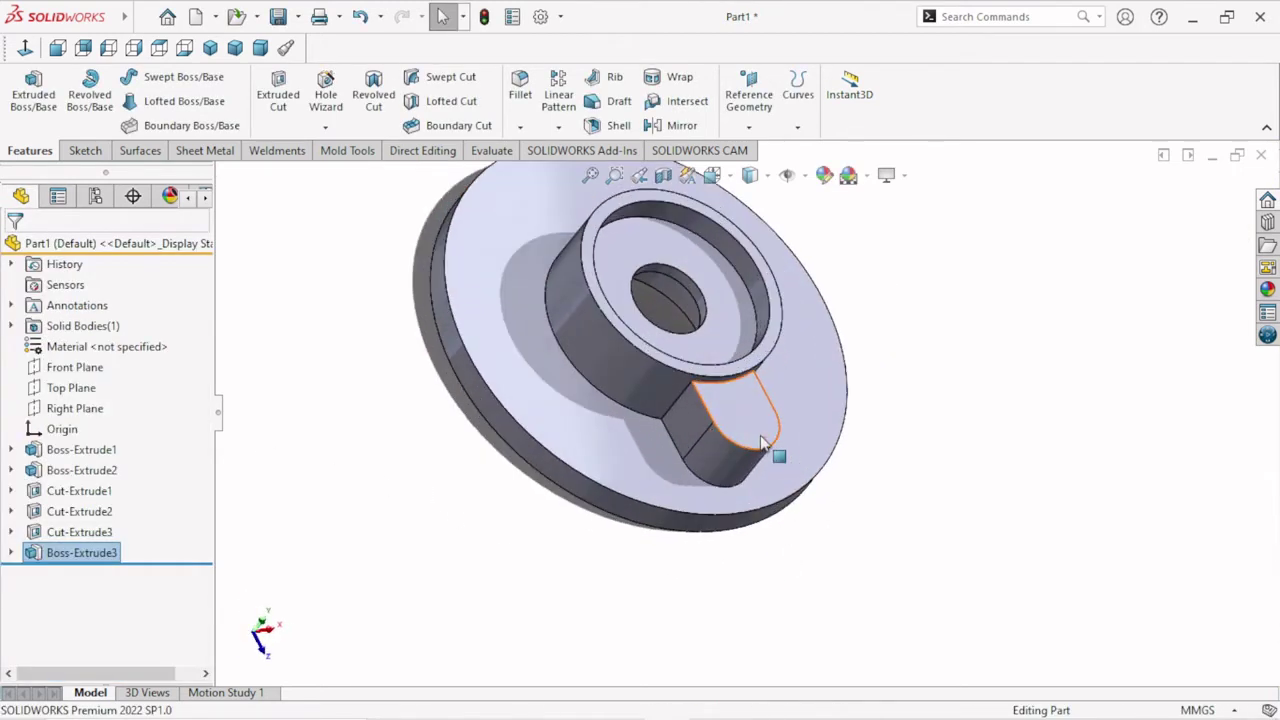
pyautogui.moveTo(951, 483)
pyautogui.mouseDown(button='middle')
pyautogui.moveTo(886, 400)
pyautogui.moveTo(920, 443)
pyautogui.mouseUp(button='middle')
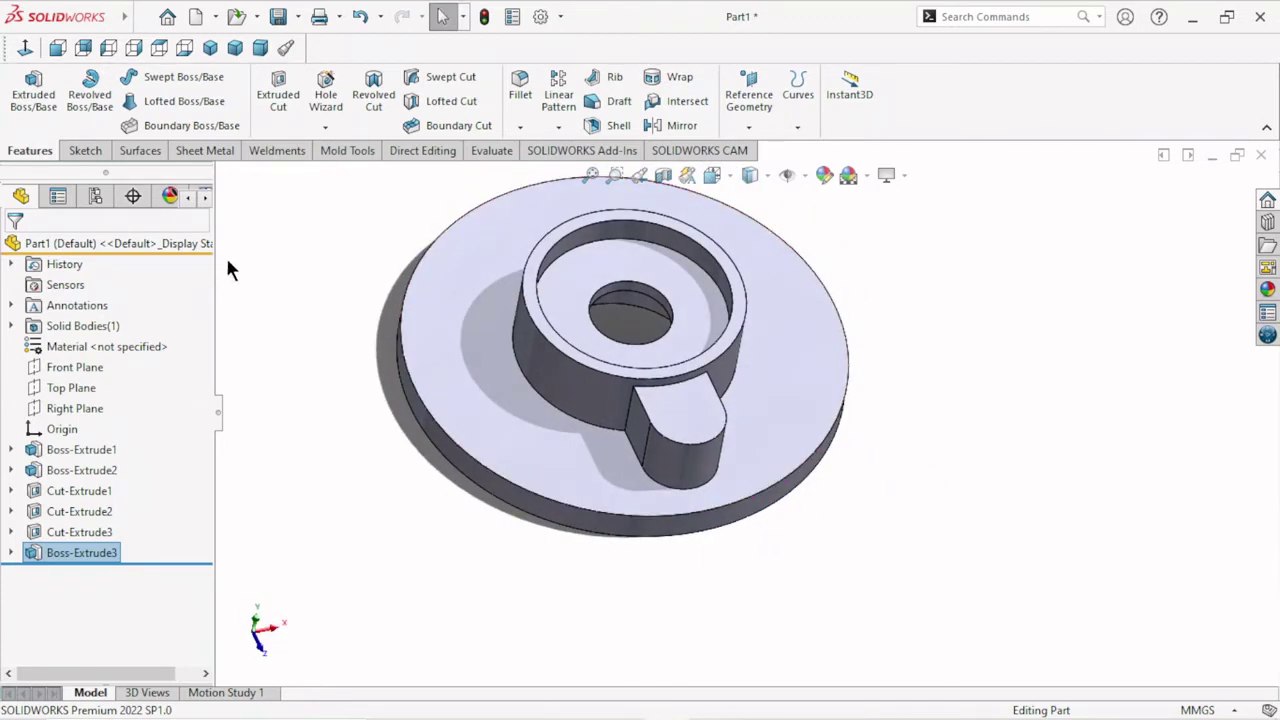
# Circular-pattern the lug around the hub's cylindrical face: 4 instances, equally spaced over 360°.
pyautogui.click(557, 128)
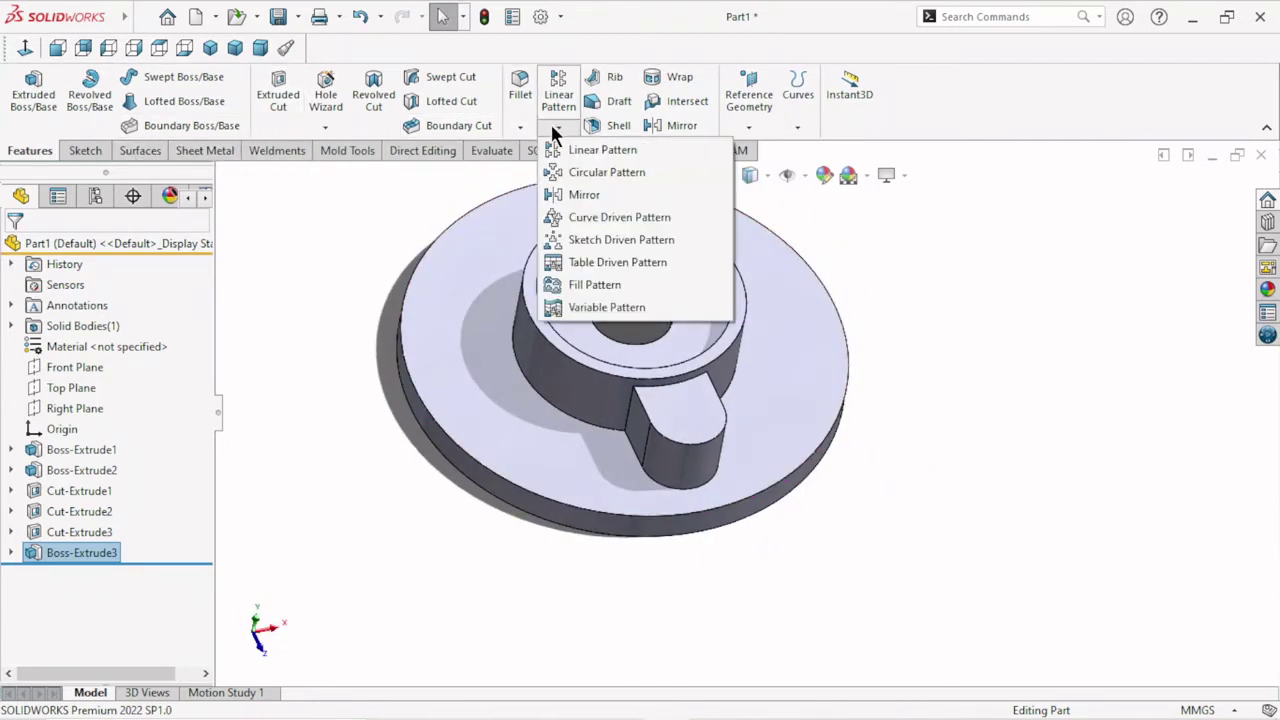
pyautogui.click(595, 172)
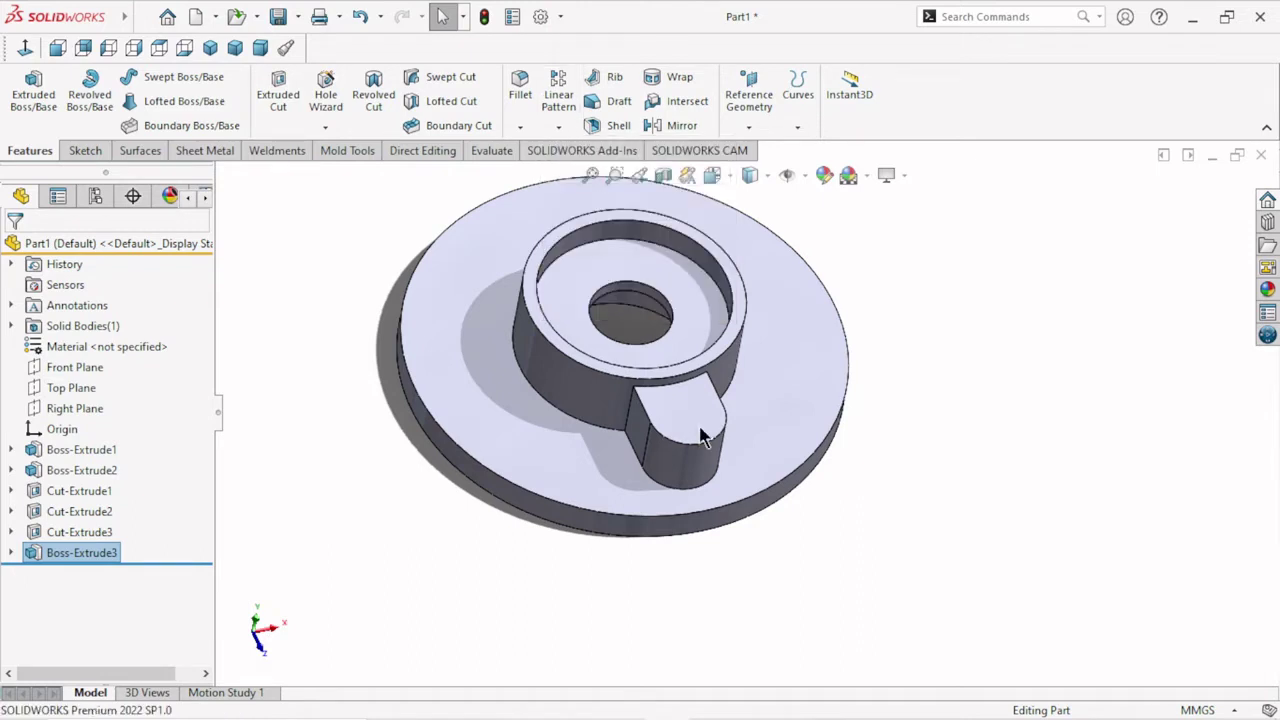
pyautogui.moveTo(200, 420)
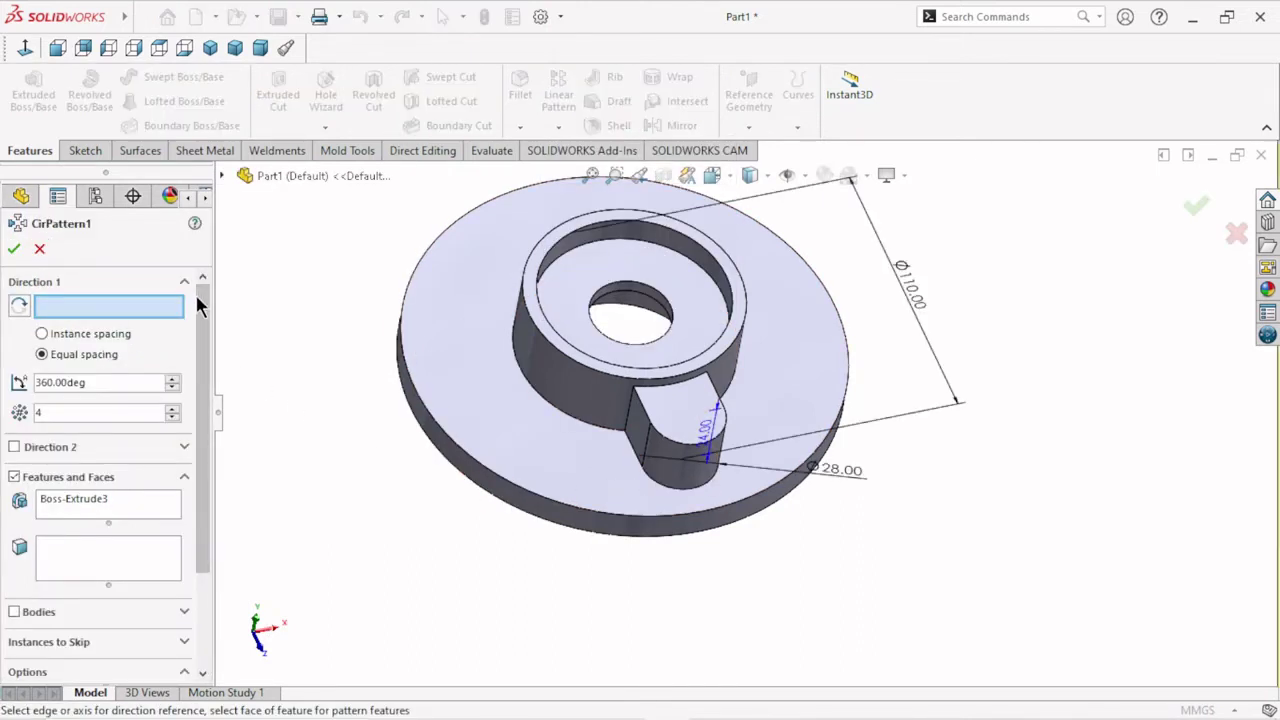
pyautogui.click(553, 391)
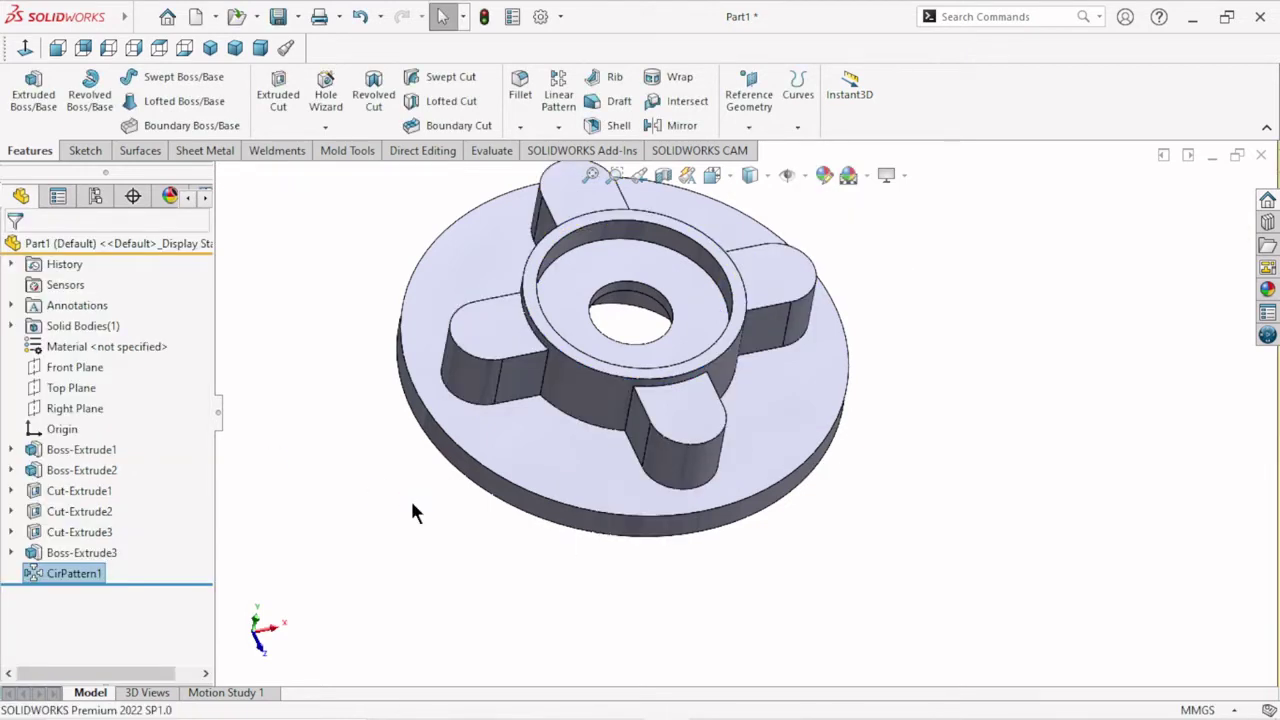
pyautogui.moveTo(974, 551); pyautogui.dragTo(920, 485, button='middle')
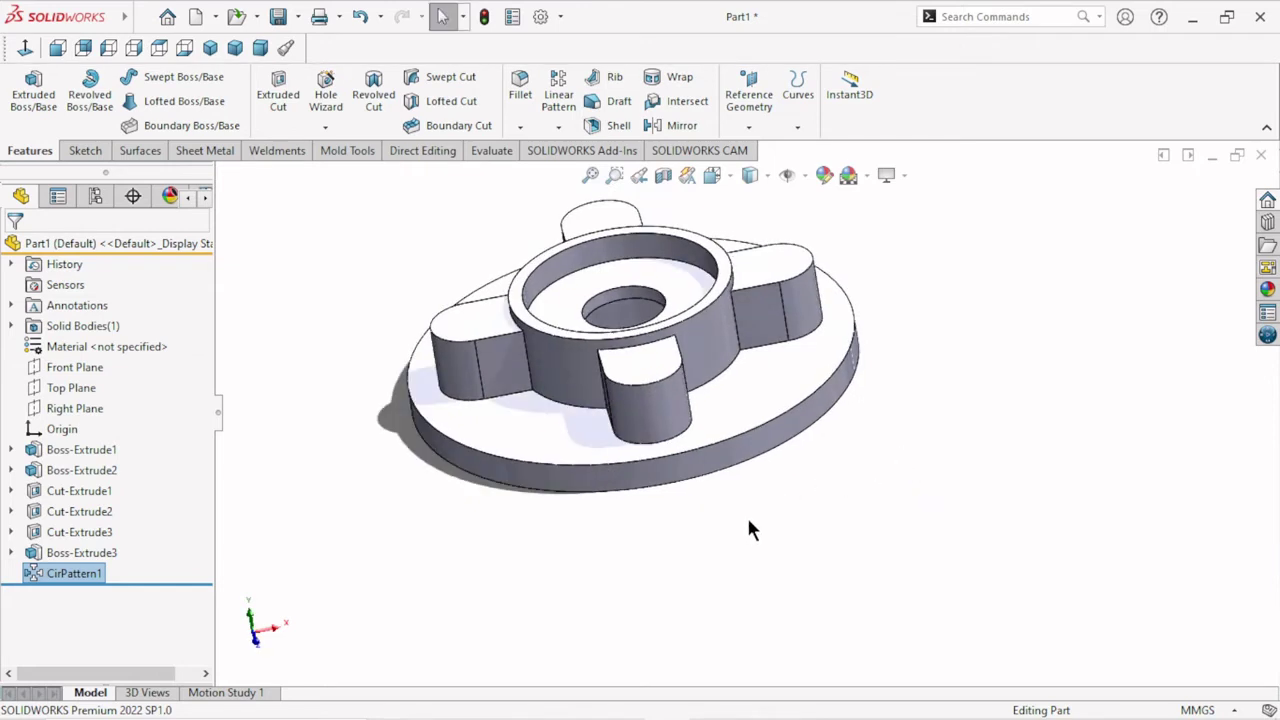
pyautogui.moveTo(749, 526)
pyautogui.mouseDown(button='middle')
pyautogui.moveTo(740, 630)
pyautogui.moveTo(732, 612)
pyautogui.mouseUp(button='middle')
# Sketch a Ø14 circle on the front lug's top face, centred on its arc centre.
pyautogui.click(648, 416)
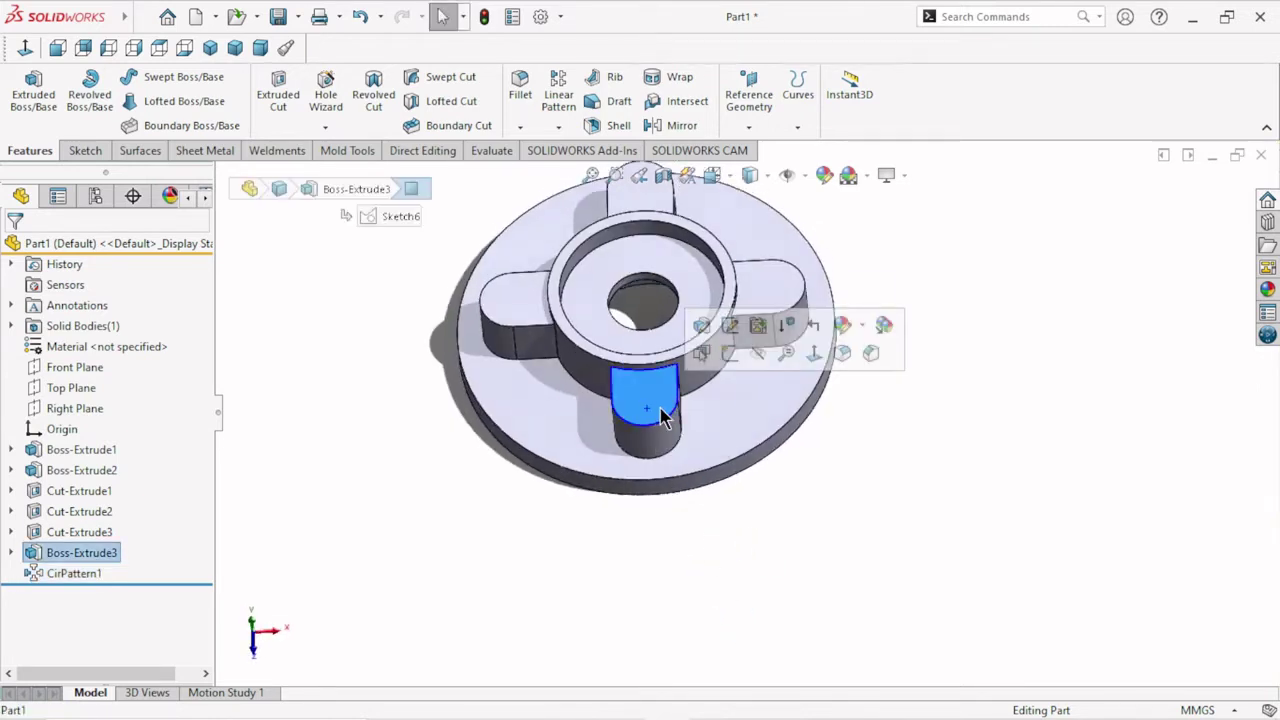
pyautogui.click(731, 350)
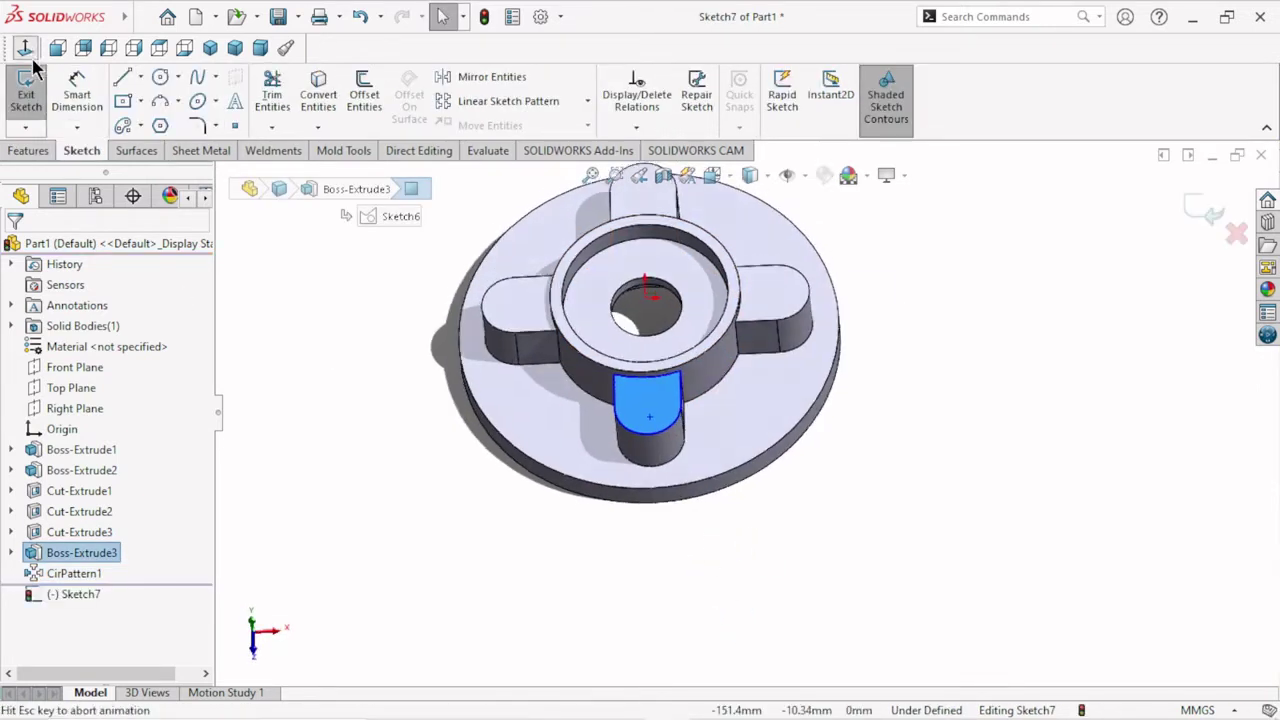
pyautogui.scroll(-3, 710, 503)
pyautogui.scroll(-3, 720, 448)
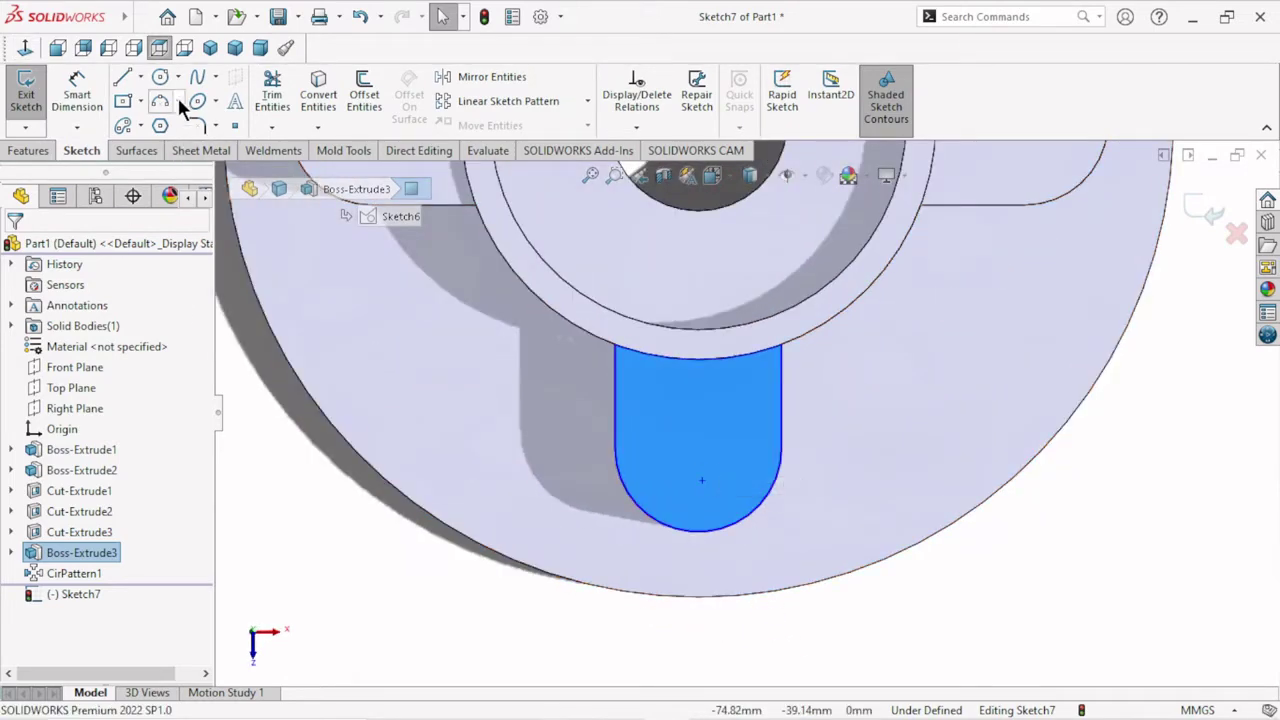
pyautogui.click(159, 77)
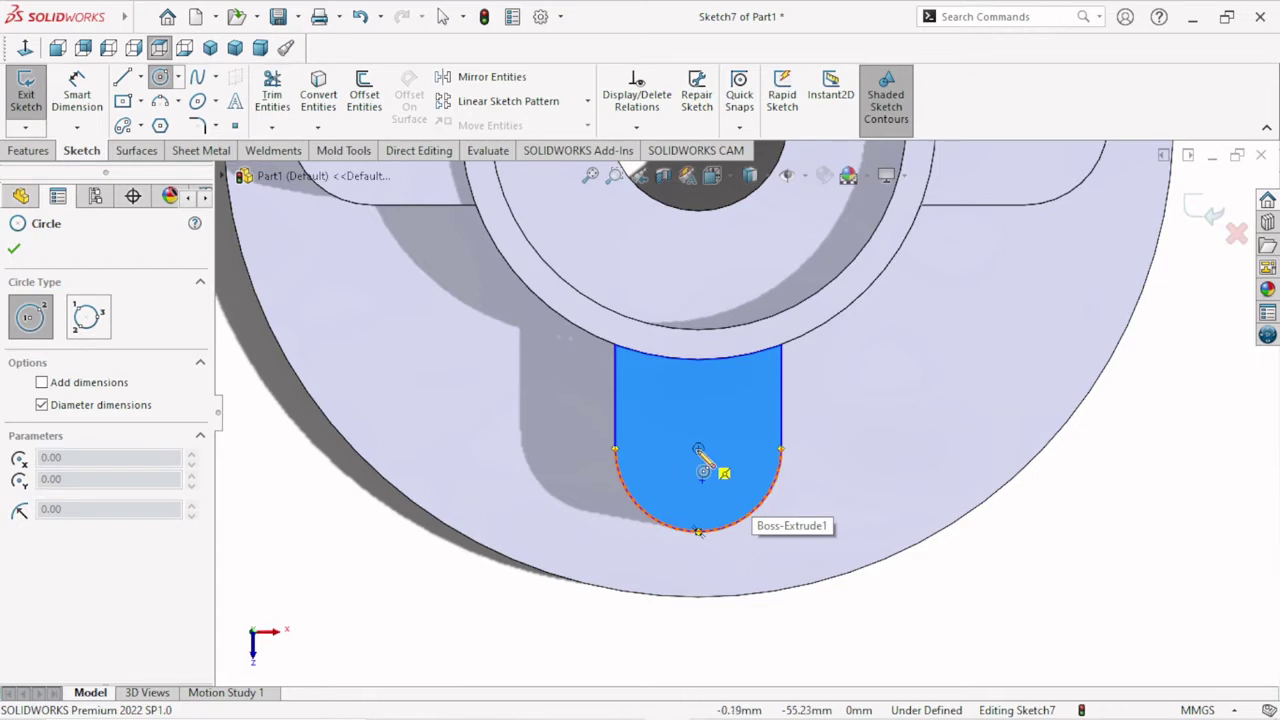
pyautogui.click(699, 449)
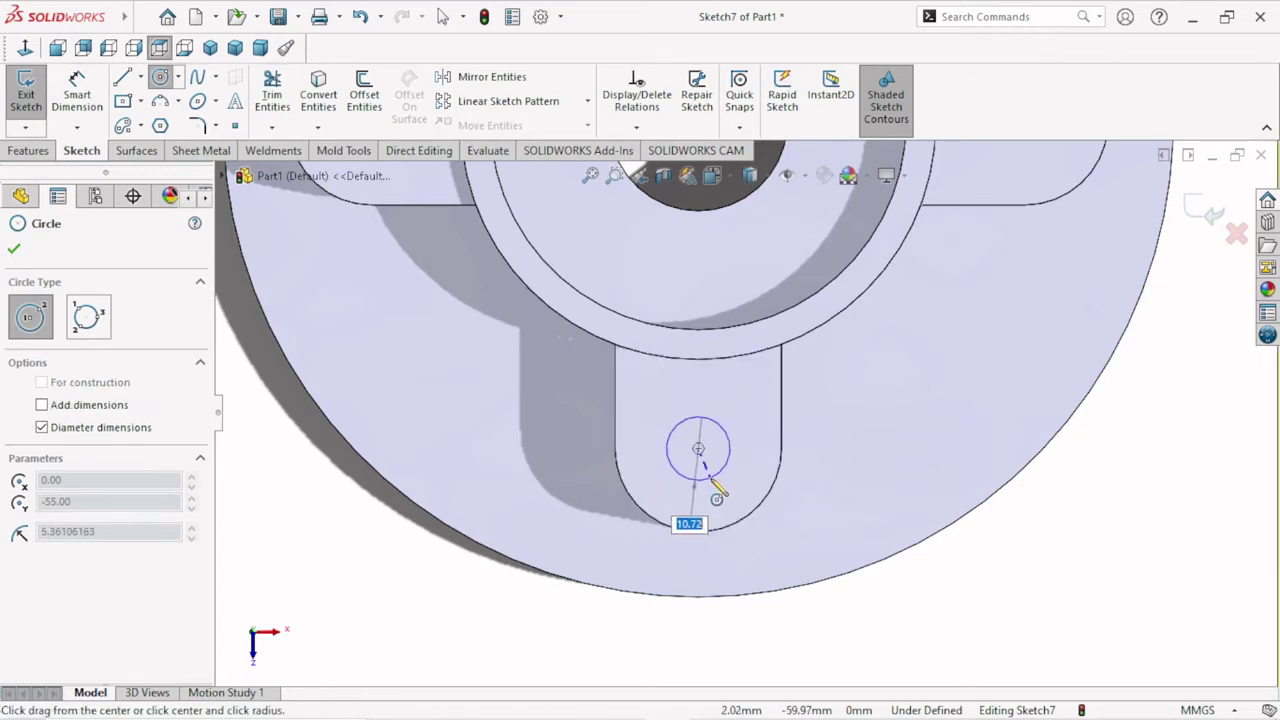
pyautogui.click(717, 492)
pyautogui.click(14, 251)
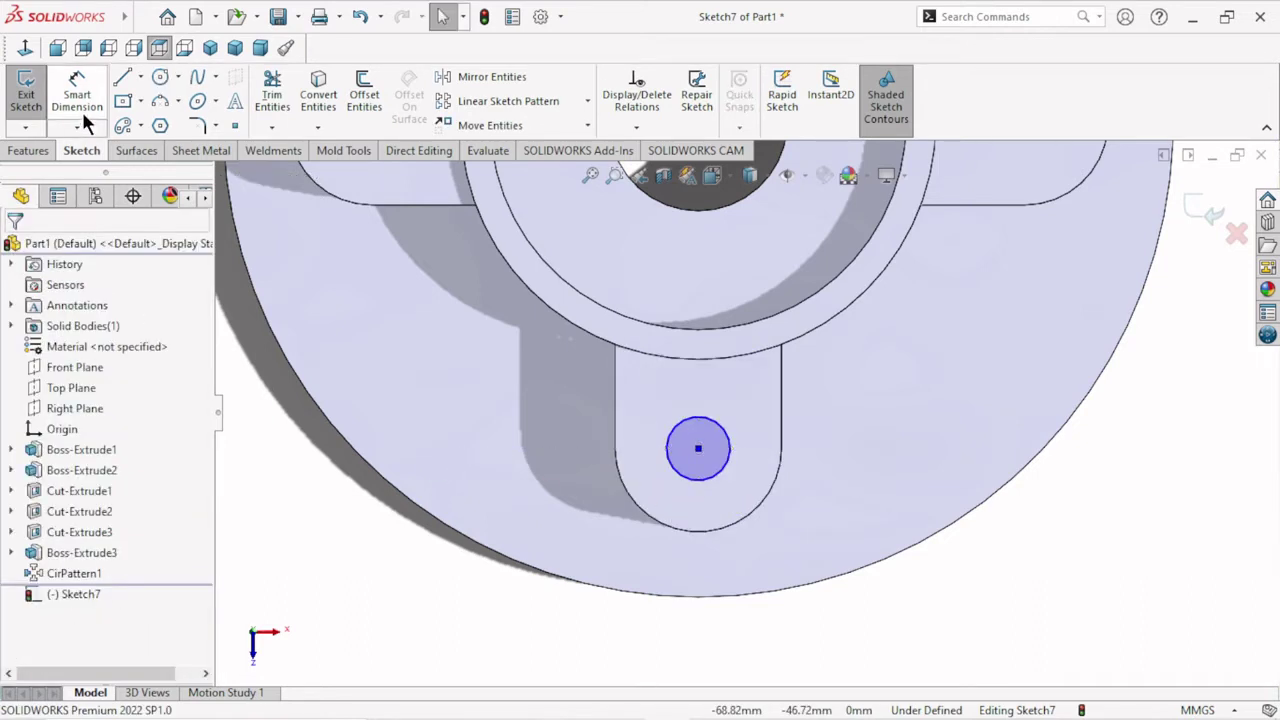
pyautogui.click(77, 88)
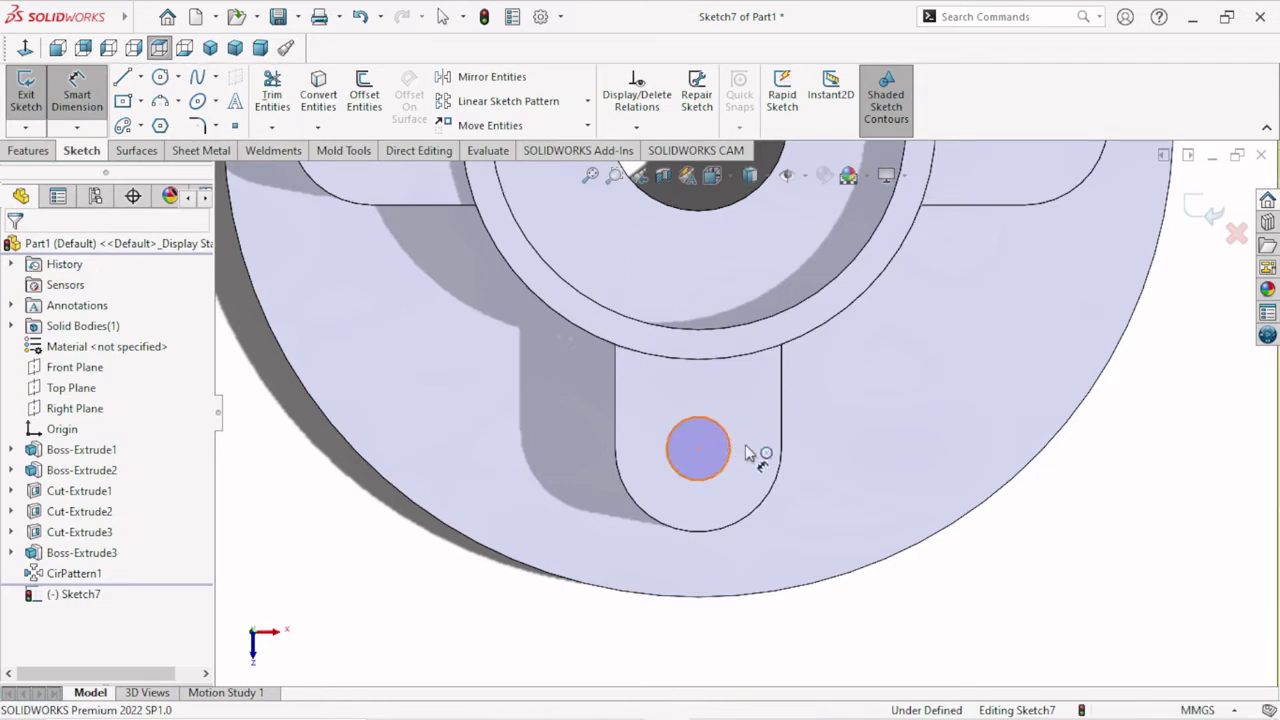
pyautogui.click(733, 449)
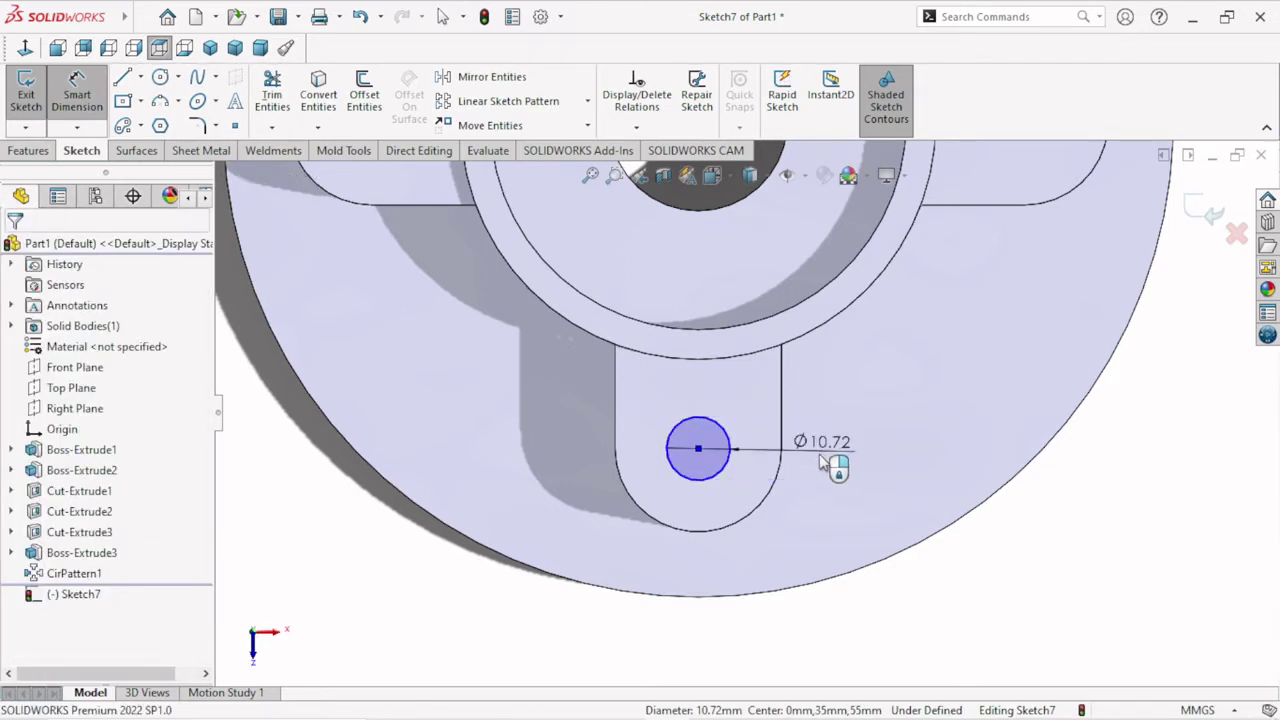
pyautogui.click(820, 461)
pyautogui.write('14')
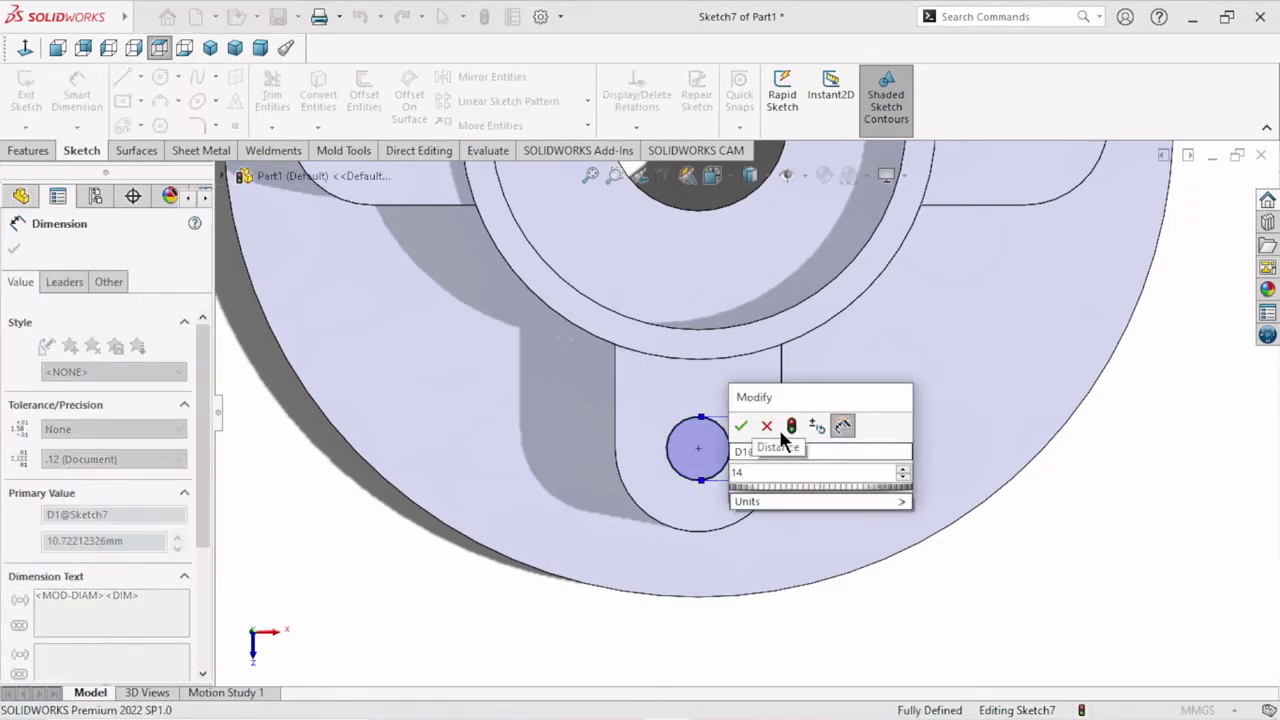
pyautogui.click(741, 424)
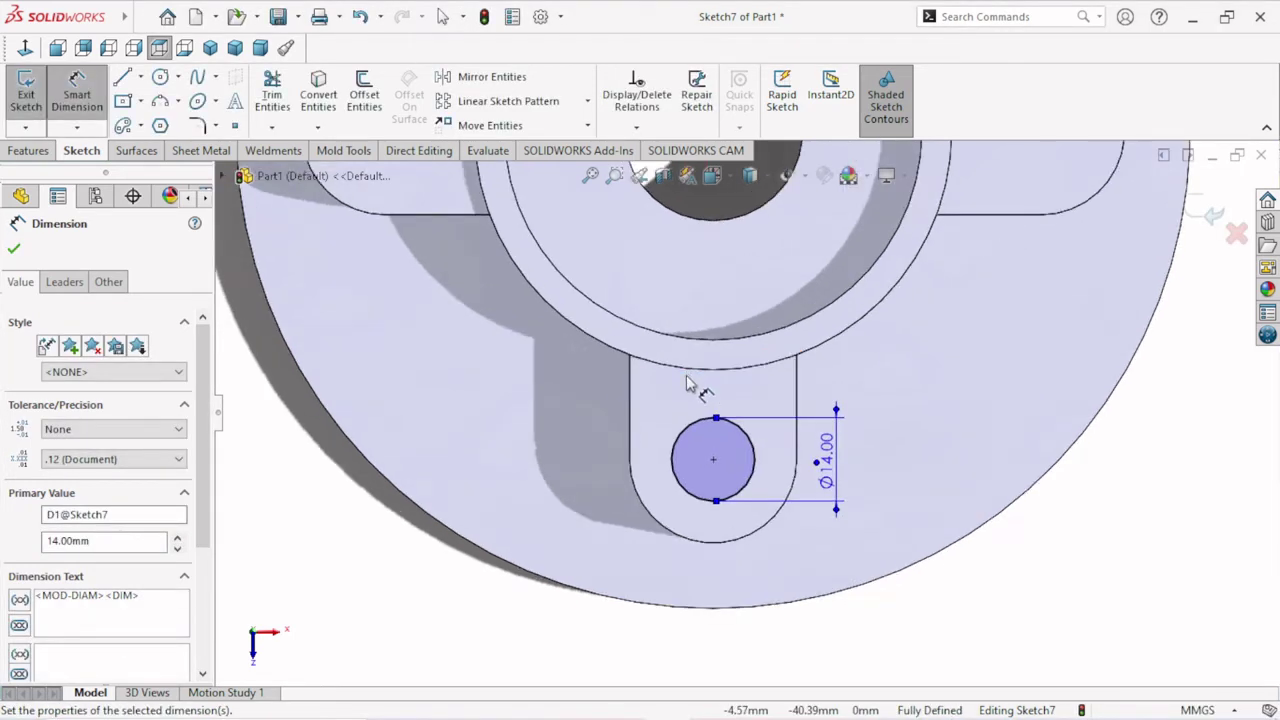
pyautogui.click(20, 243)
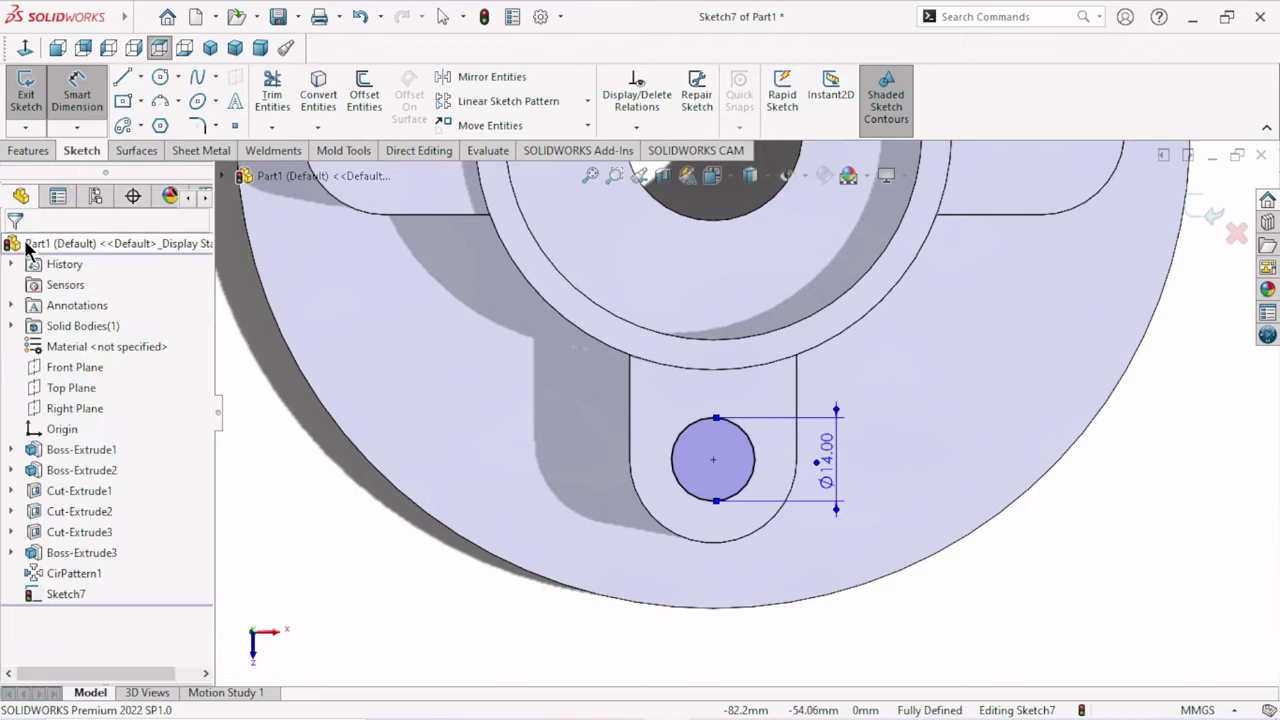
# Extrude-cut the Ø14 circle Through All to make the lug hole.
pyautogui.click(43, 150)
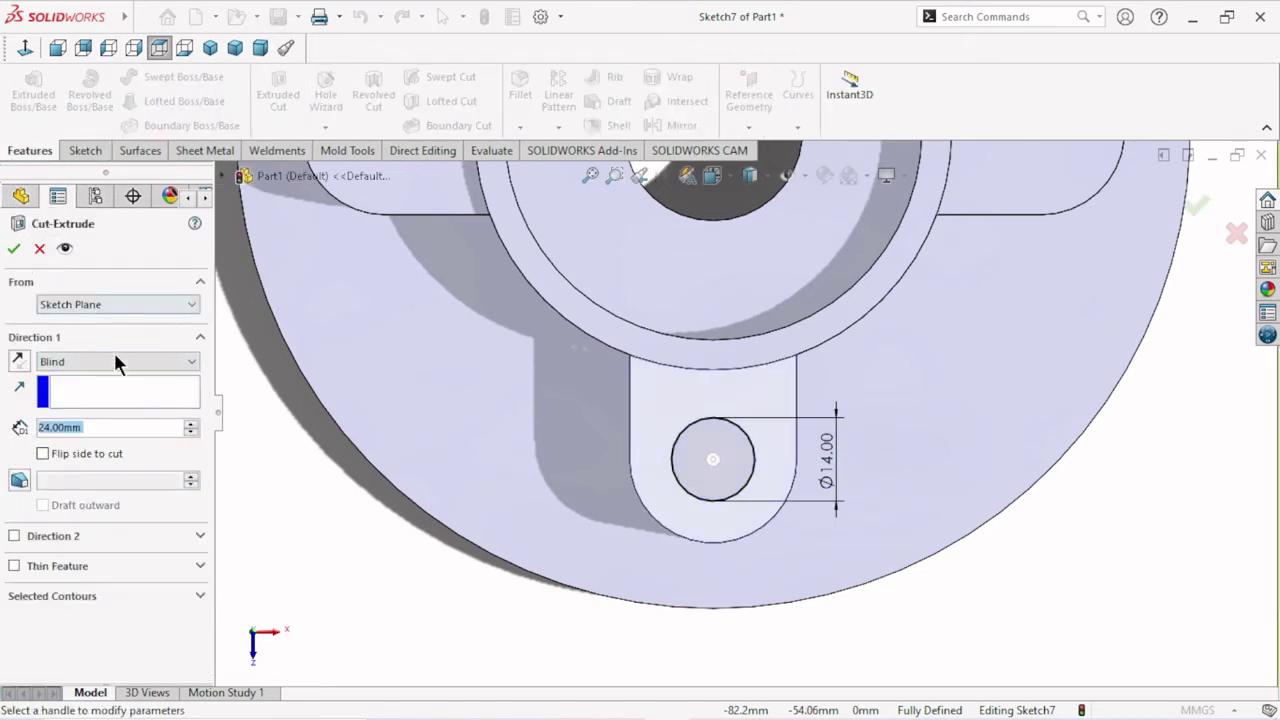
pyautogui.click(115, 358)
pyautogui.click(80, 387)
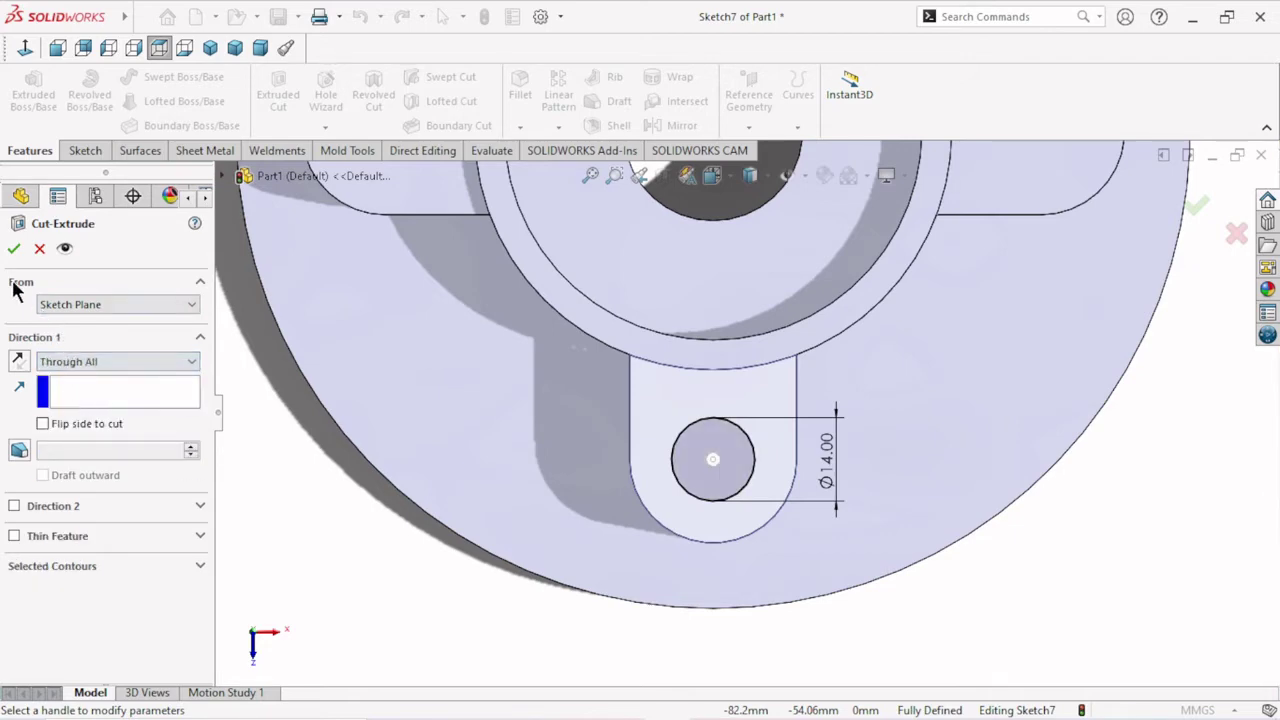
pyautogui.click(14, 250)
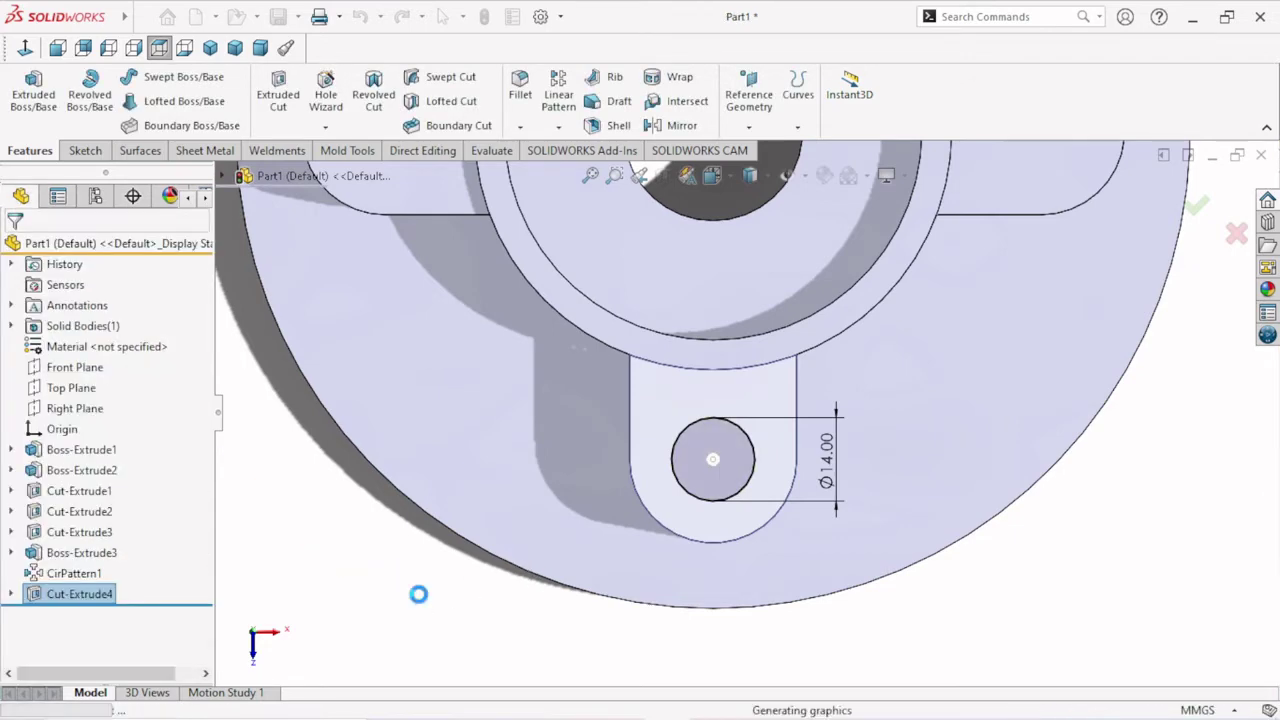
pyautogui.moveTo(507, 575)
pyautogui.mouseDown(button='middle')
pyautogui.moveTo(557, 480)
pyautogui.moveTo(686, 357)
pyautogui.mouseUp(button='middle')
pyautogui.scroll(3, 557, 480)
pyautogui.scroll(-2, 943, 457)
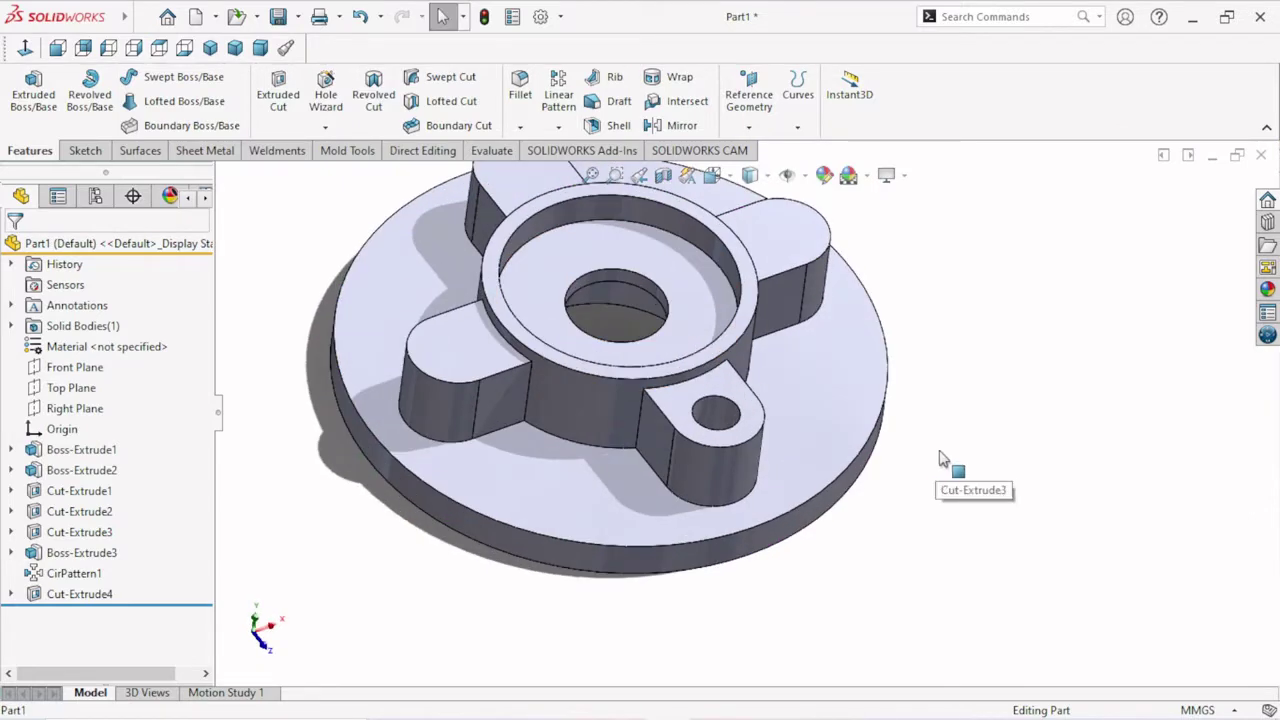
pyautogui.moveTo(697, 400); pyautogui.dragTo(763, 380, button='middle')
pyautogui.scroll(3, 763, 380)
pyautogui.scroll(-2, 763, 380)
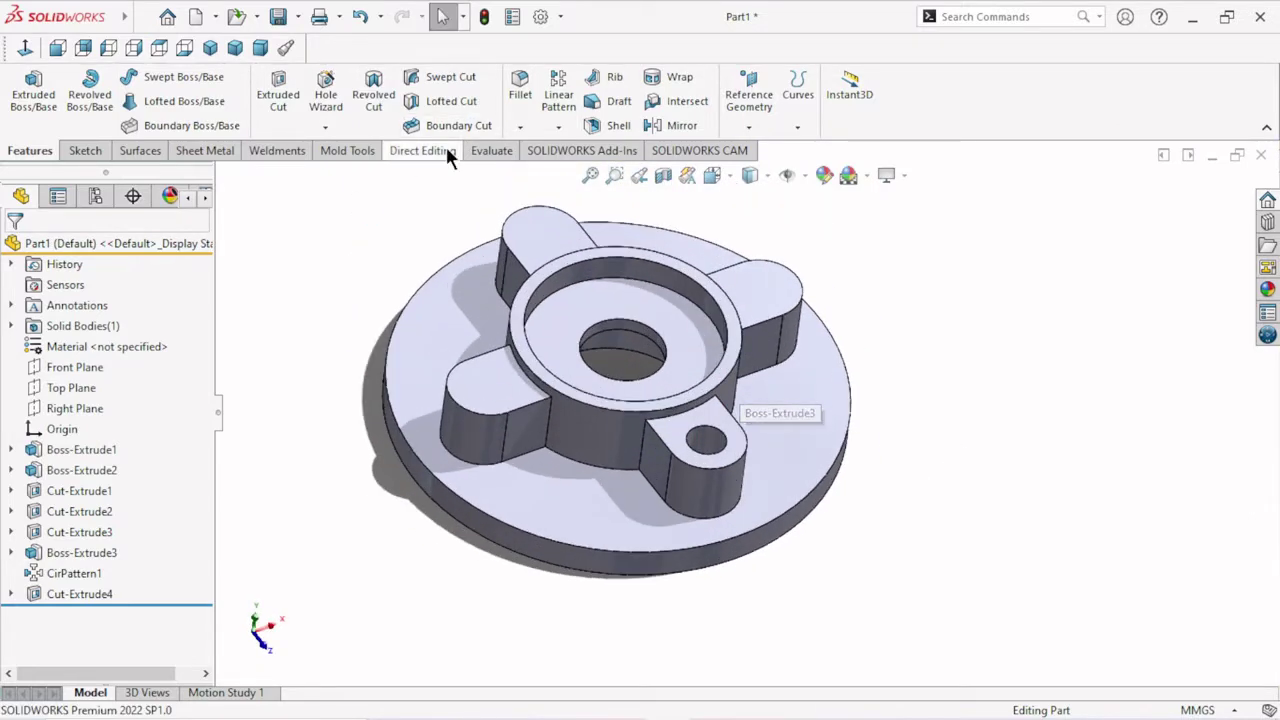
# Circular-pattern Cut-Extrude4 around the hub face into all four lugs, removing the wrongly picked Boss-Extrude2.
pyautogui.click(558, 126)
pyautogui.click(588, 165)
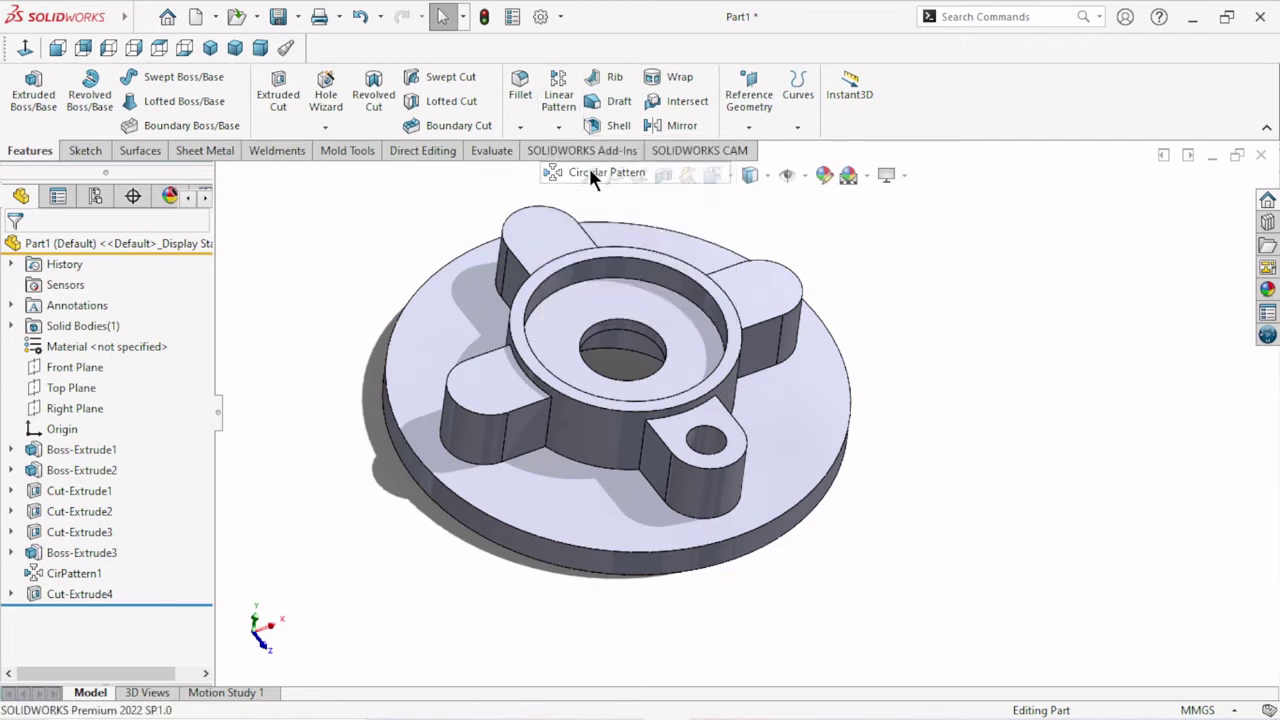
pyautogui.click(583, 418)
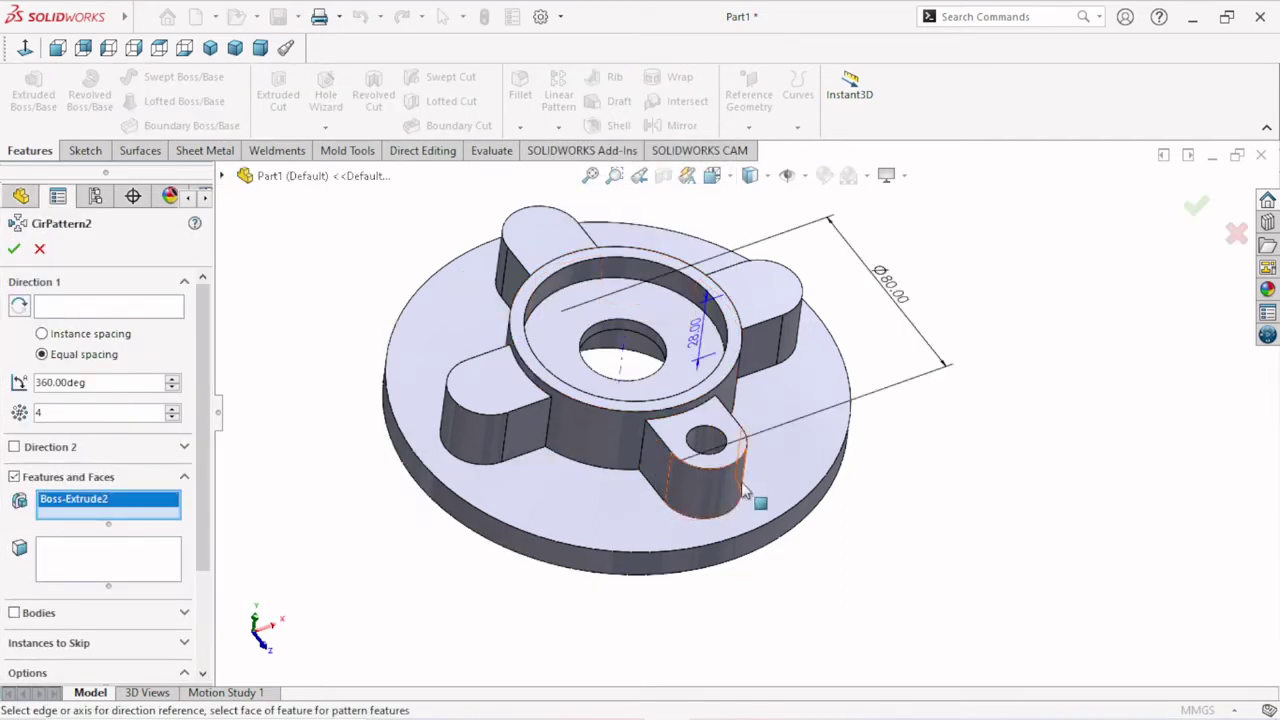
pyautogui.rightClick(120, 502)
pyautogui.click(182, 524)
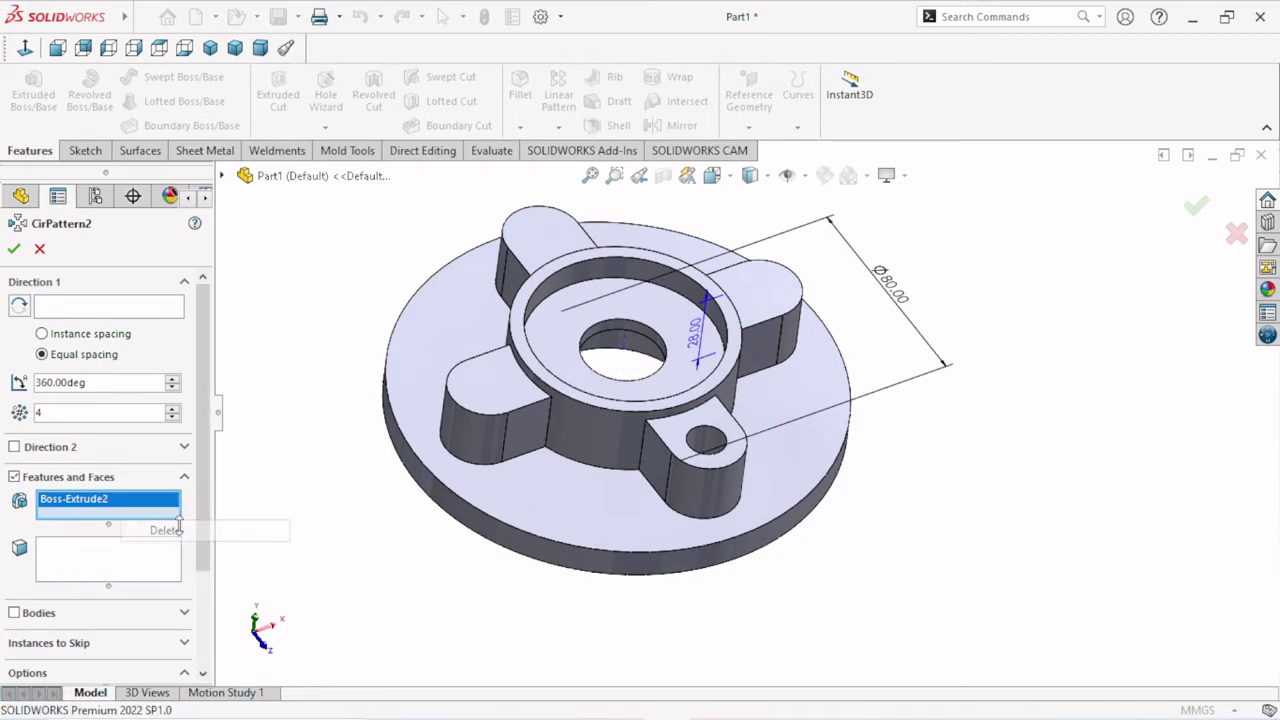
pyautogui.click(103, 311)
pyautogui.click(575, 430)
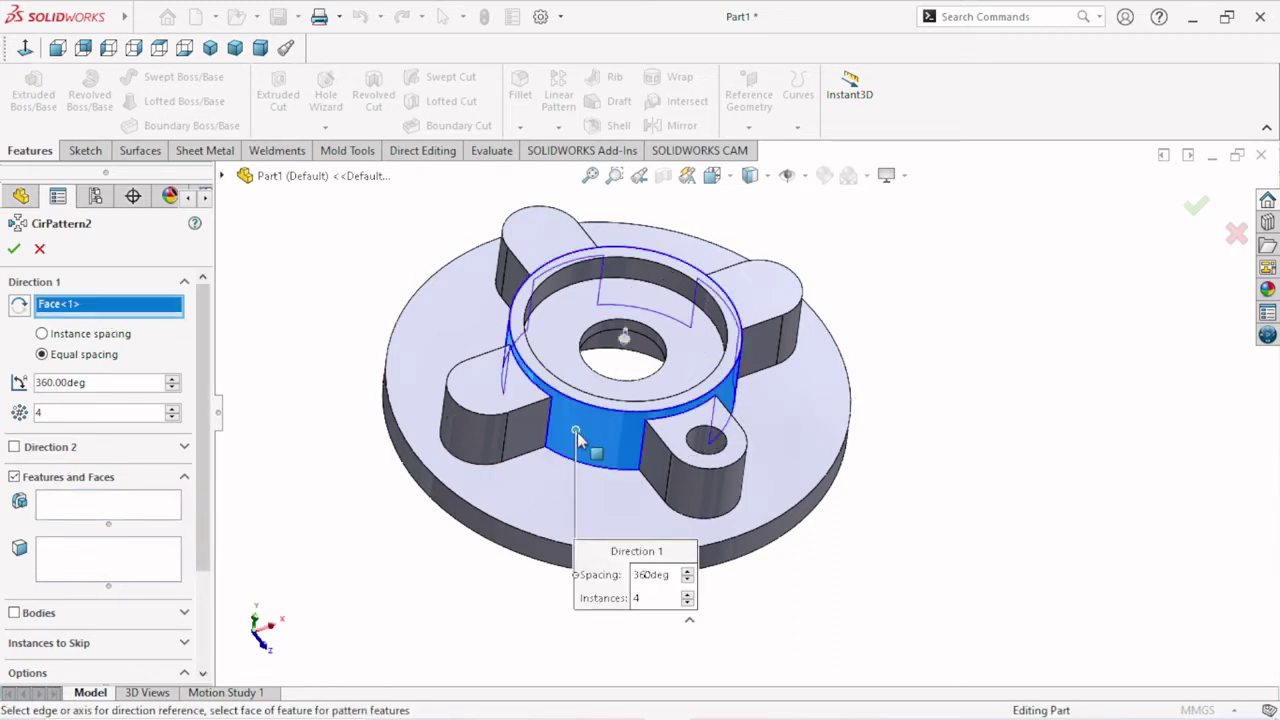
pyautogui.click(75, 512)
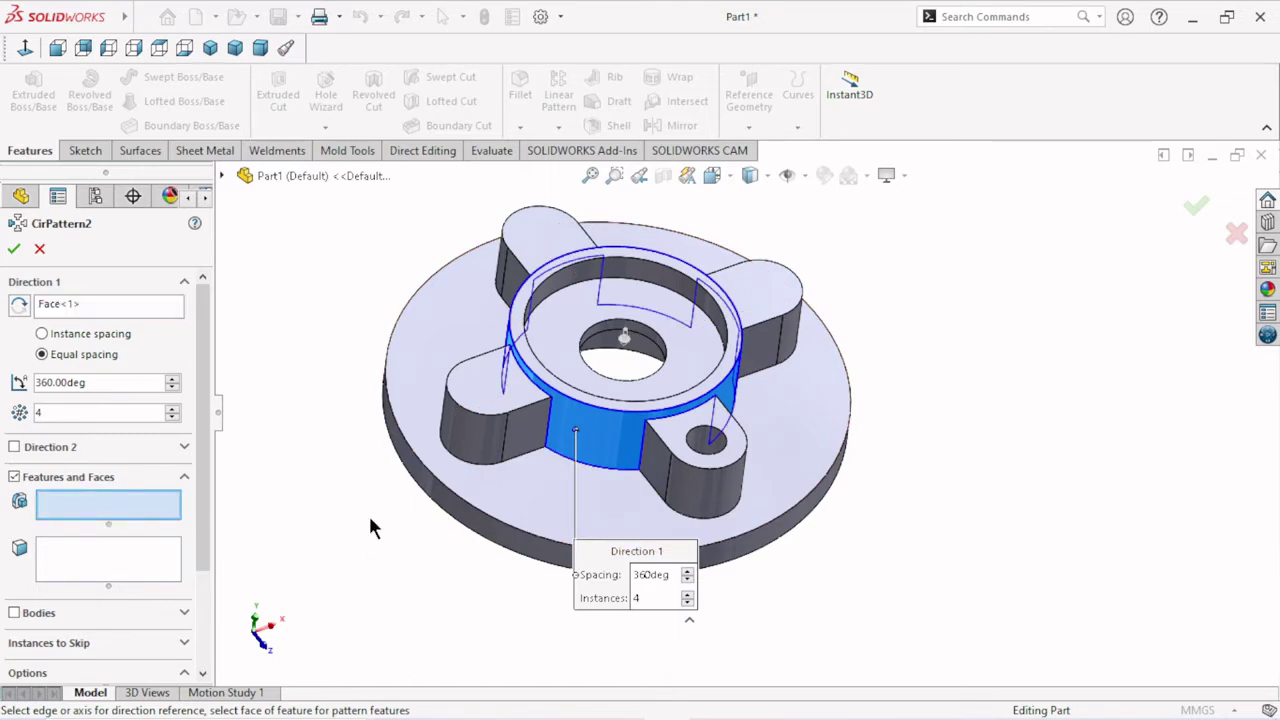
pyautogui.click(703, 440)
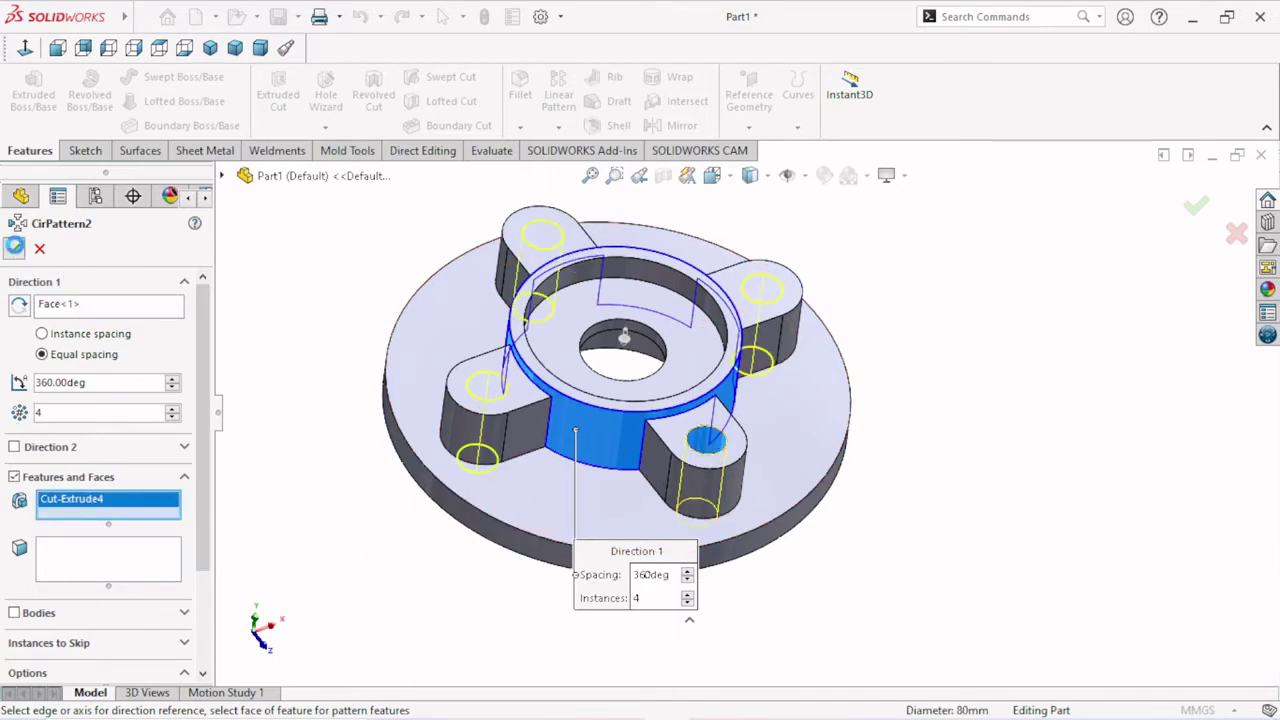
pyautogui.click(14, 248)
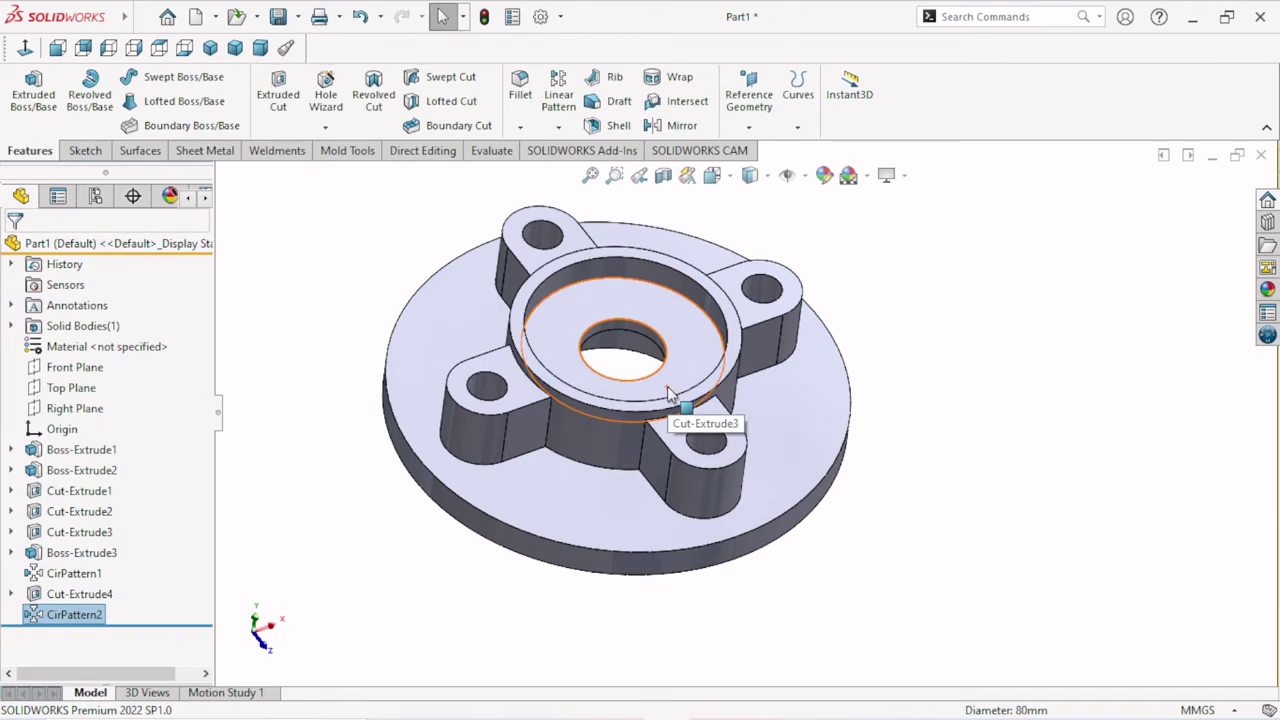
# Start a new sketch on the disc's top face.
pyautogui.click(1040, 430)
pyautogui.moveTo(700, 512)
pyautogui.mouseDown(button='middle')
pyautogui.moveTo(628, 578)
pyautogui.moveTo(673, 390)
pyautogui.moveTo(770, 538)
pyautogui.mouseUp(button='middle')
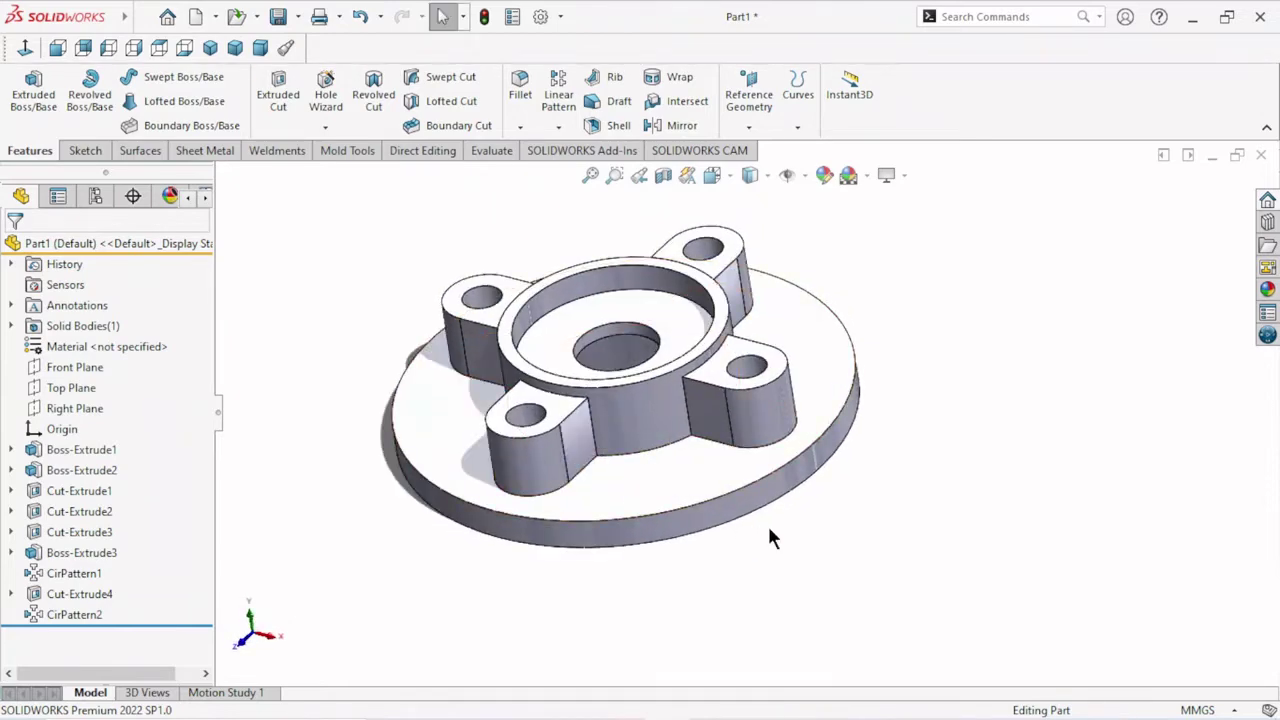
pyautogui.click(665, 478)
pyautogui.click(737, 410)
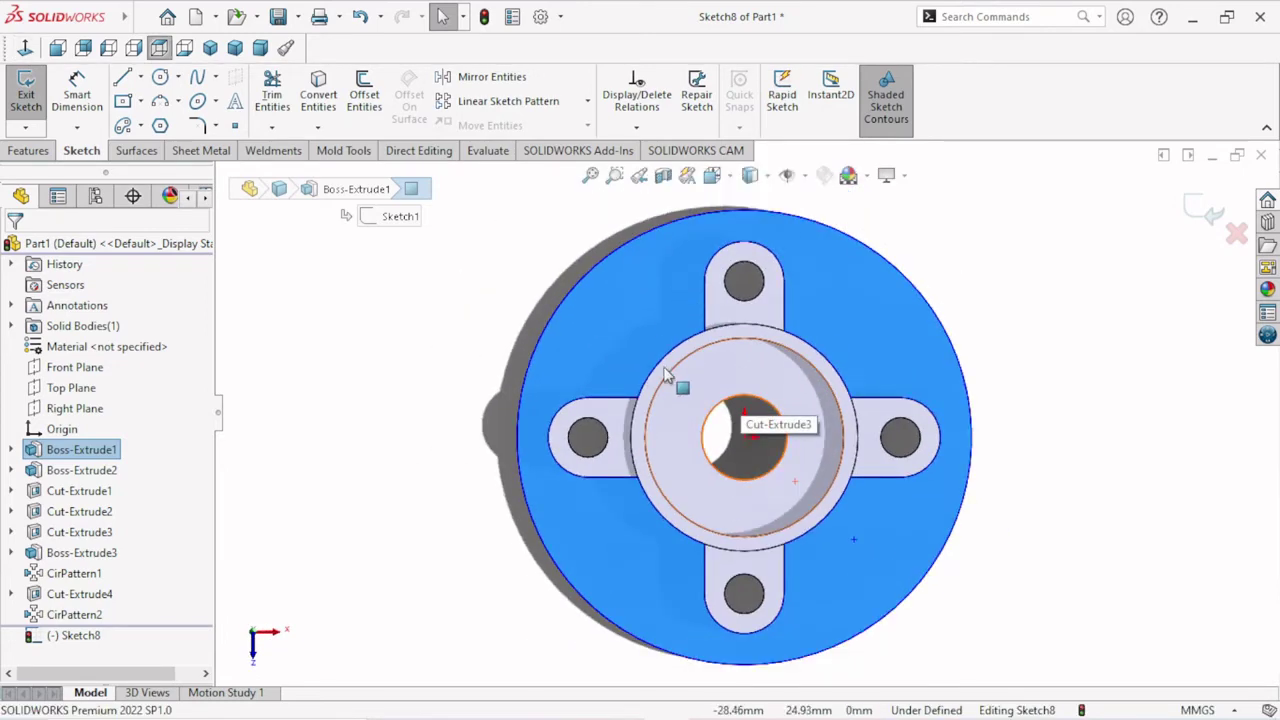
# Draw a vertical centreline from the disc's top edge to the centre and a second centreline toward the upper left.
pyautogui.click(140, 76)
pyautogui.click(140, 124)
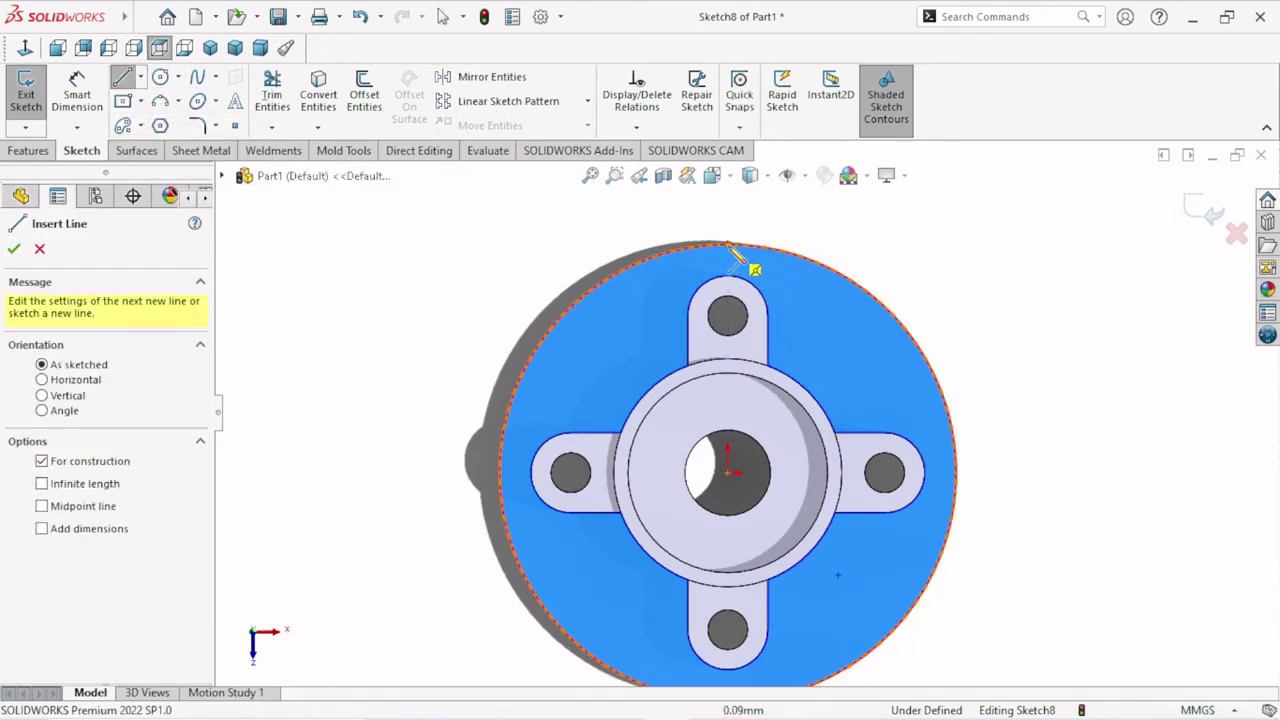
pyautogui.moveTo(727, 244); pyautogui.dragTo(729, 472)
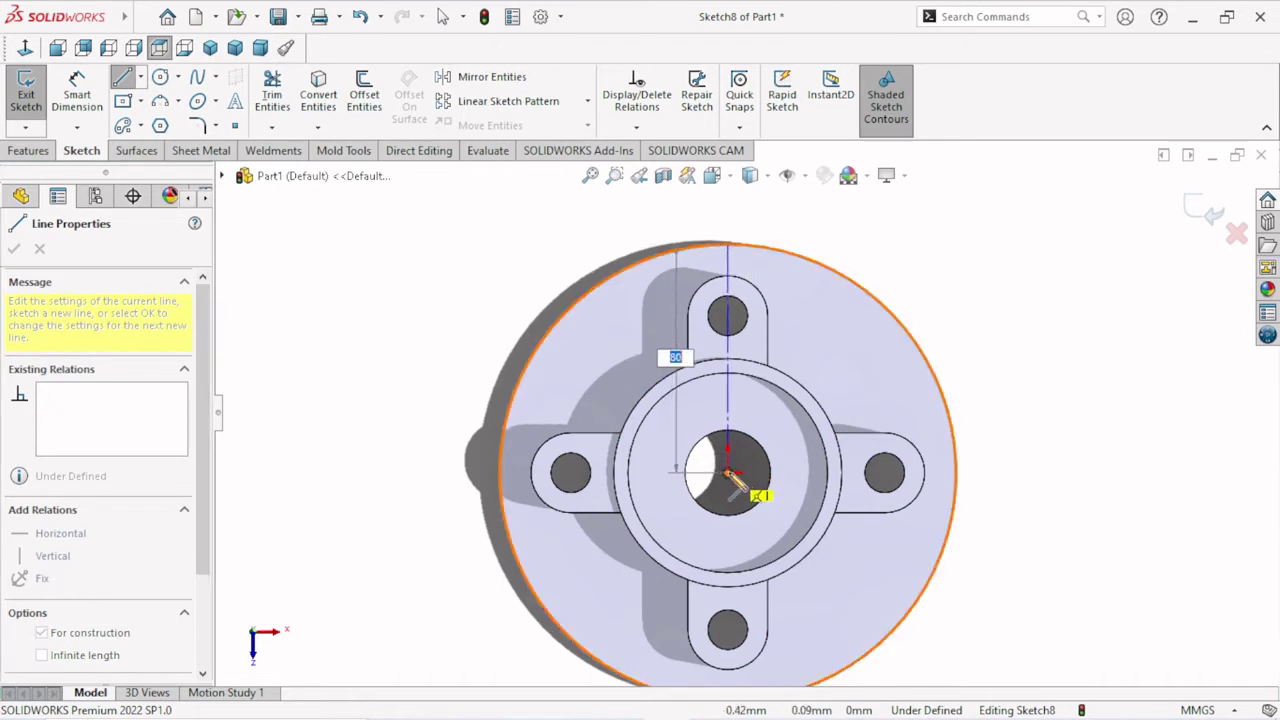
pyautogui.rightClick(1016, 288)
pyautogui.click(1020, 243)
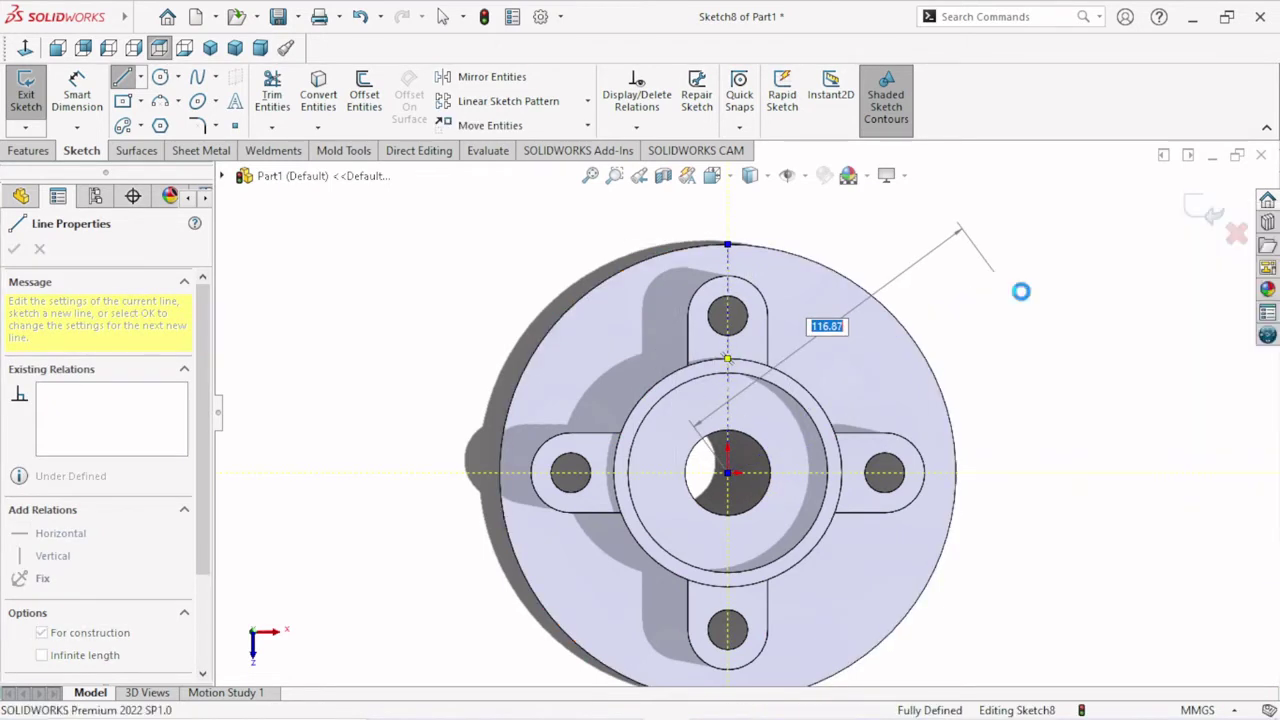
pyautogui.click(139, 74)
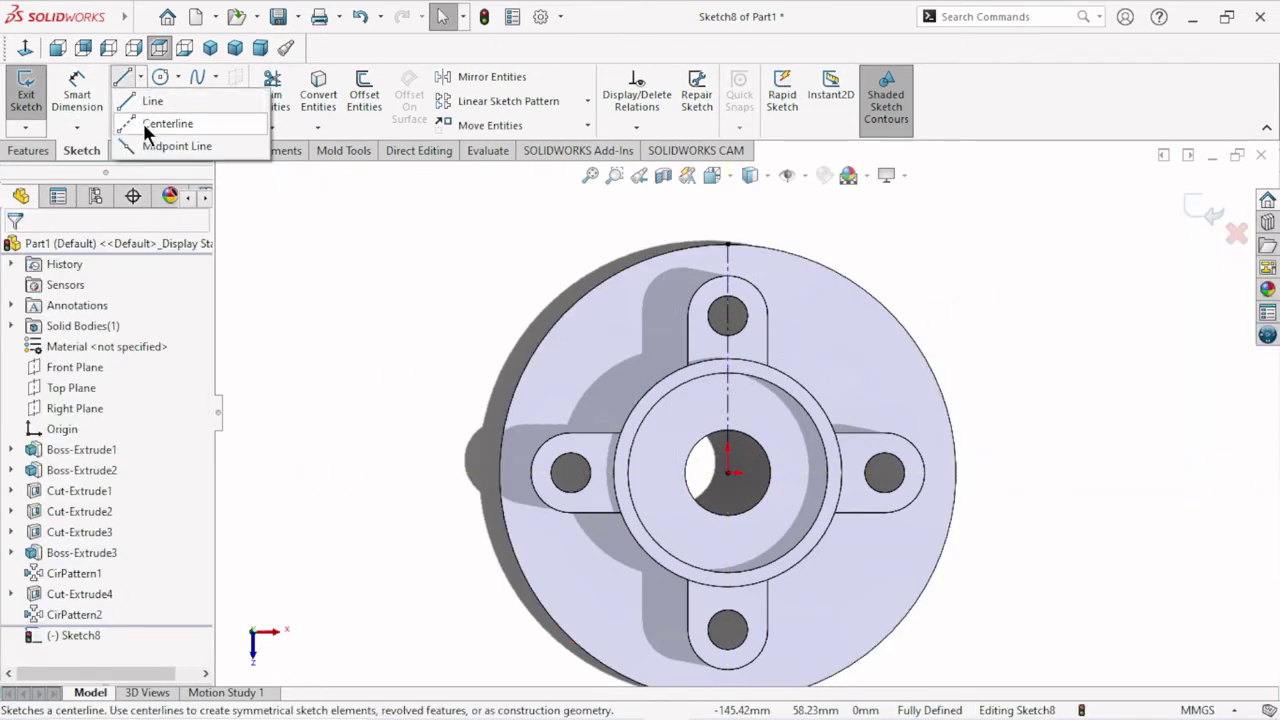
pyautogui.click(145, 126)
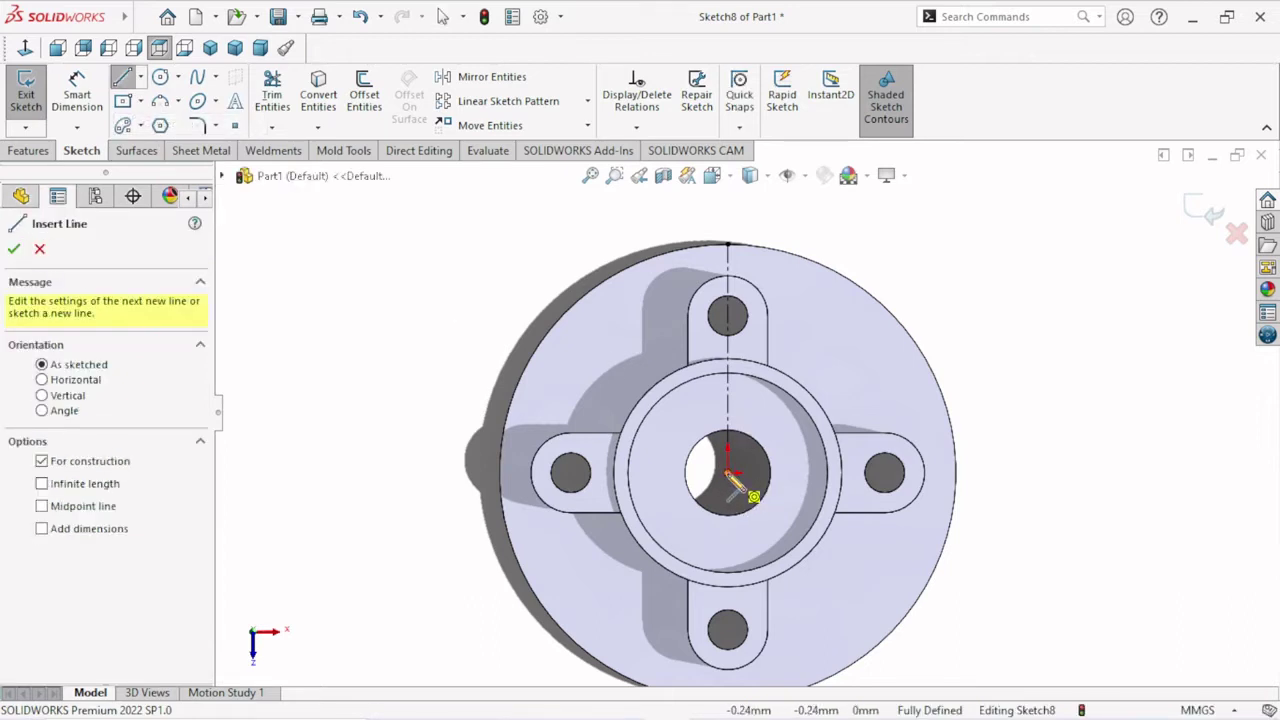
pyautogui.click(727, 473)
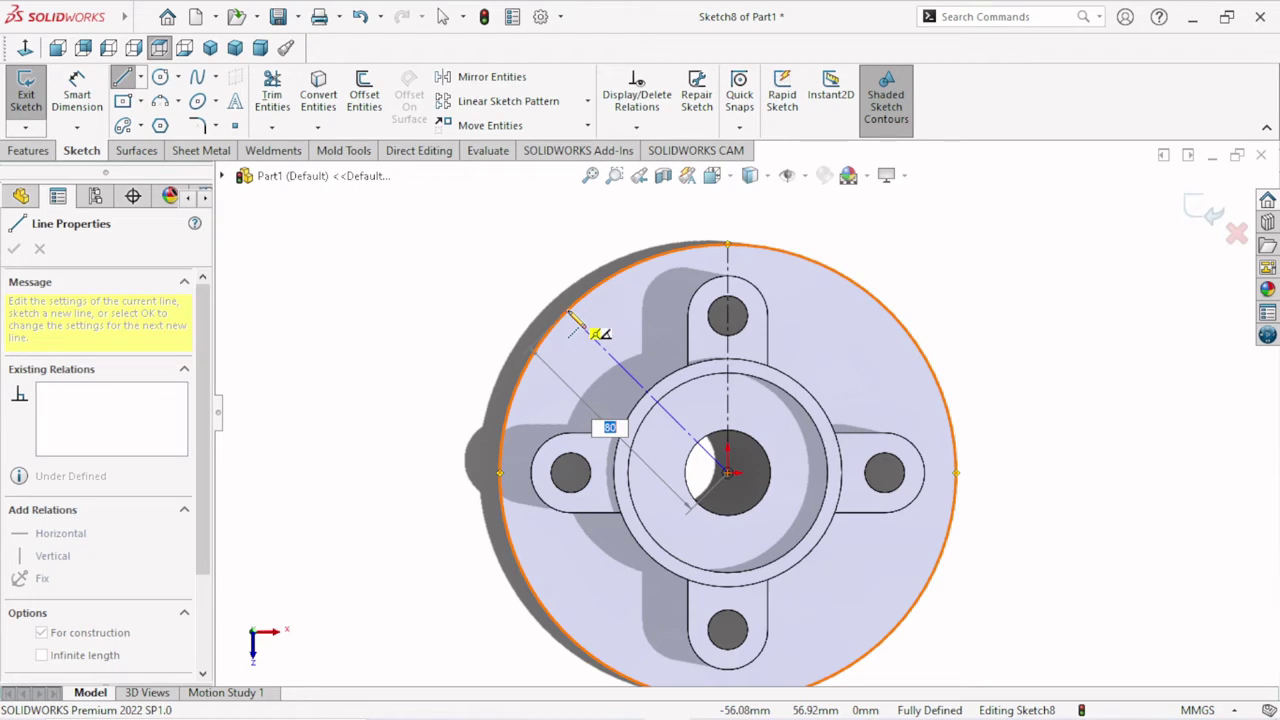
pyautogui.rightClick(520, 312)
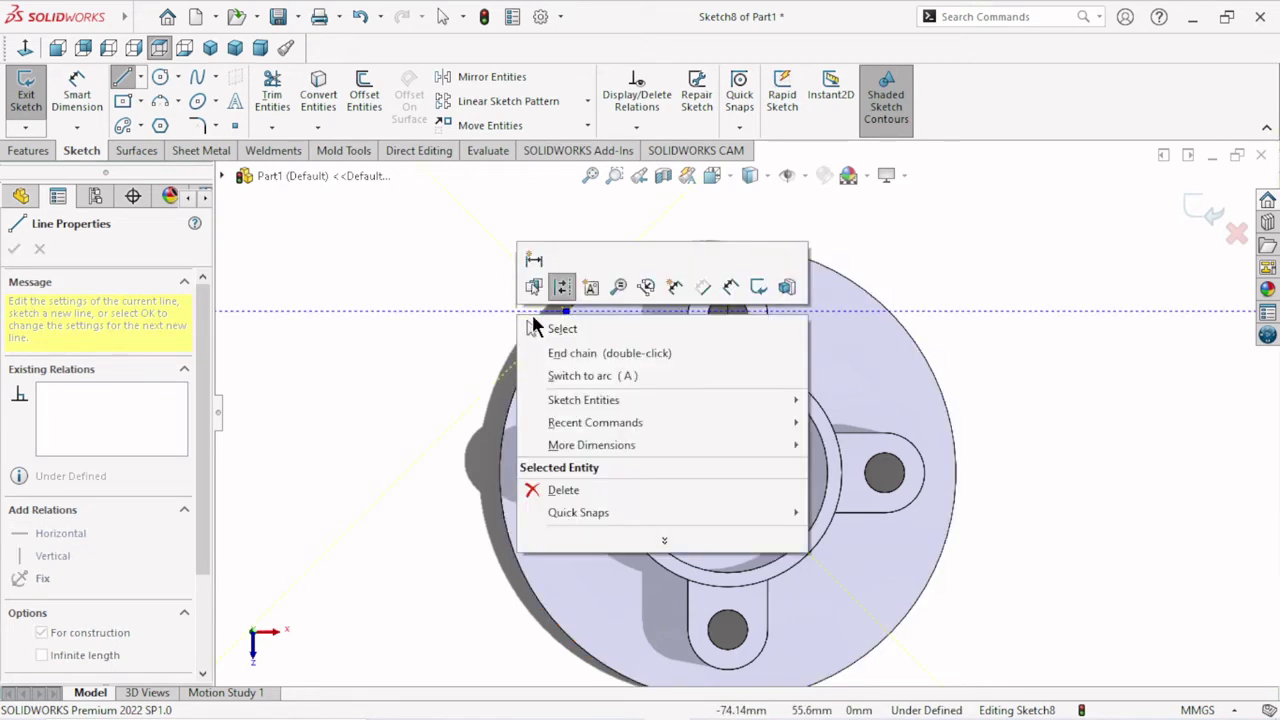
pyautogui.click(531, 320)
pyautogui.press('Escape')
# Dimension the angle between the two centrelines as 45°.
pyautogui.click(100, 95)
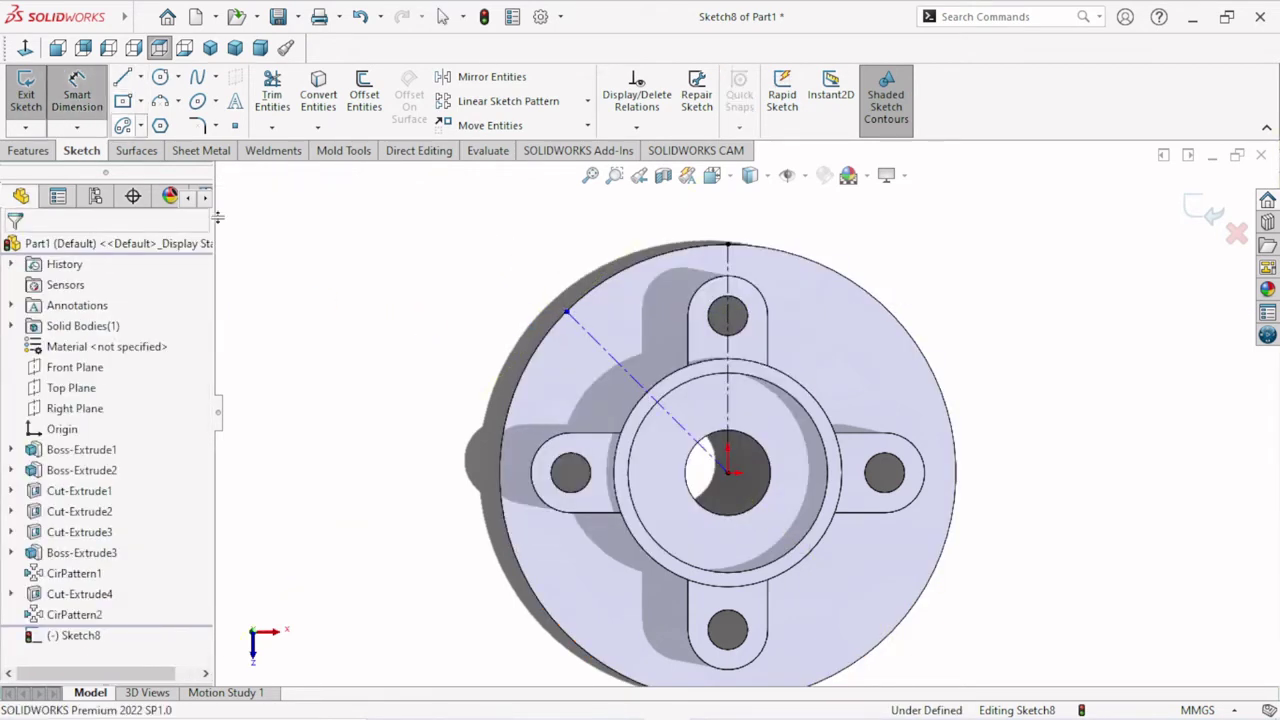
pyautogui.click(607, 352)
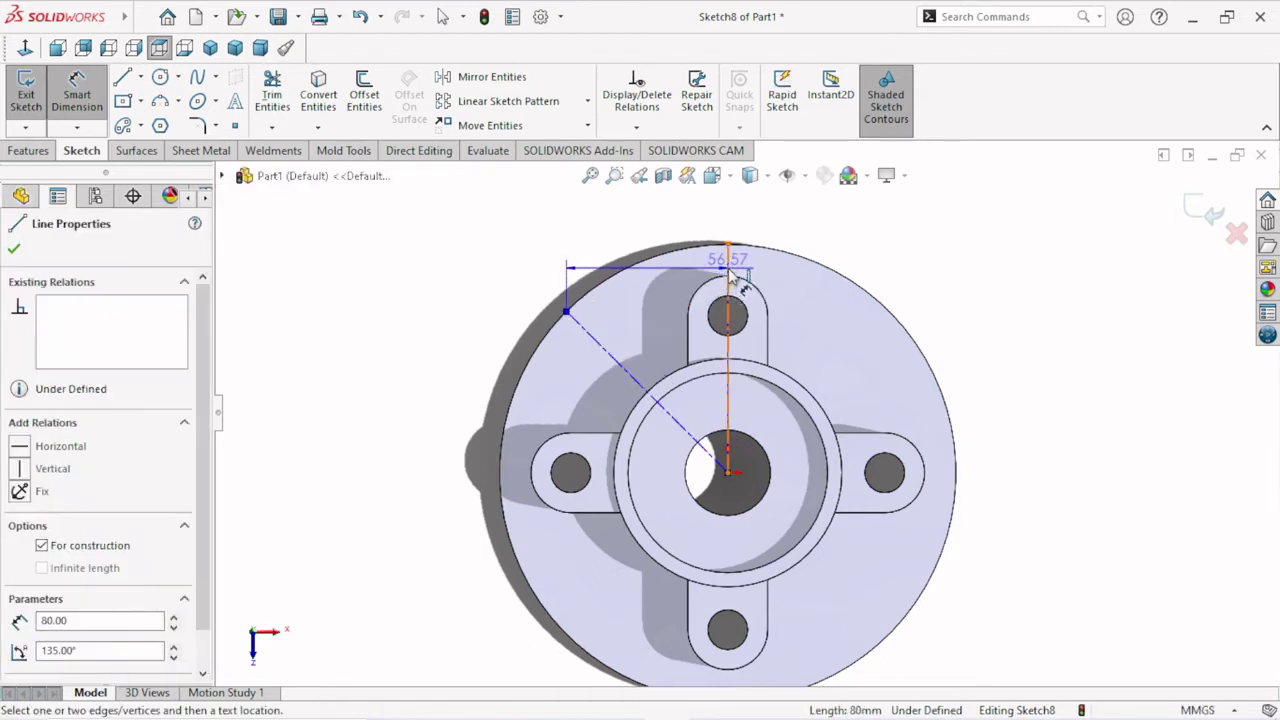
pyautogui.click(729, 276)
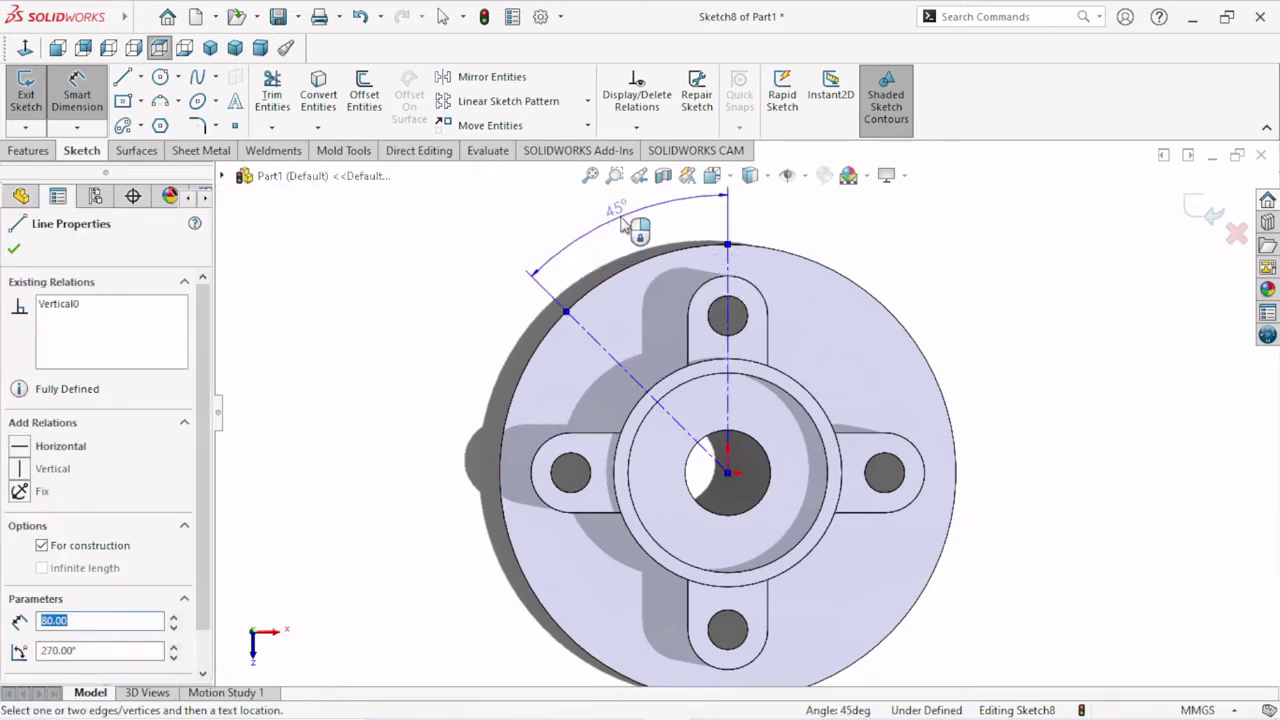
pyautogui.click(624, 222)
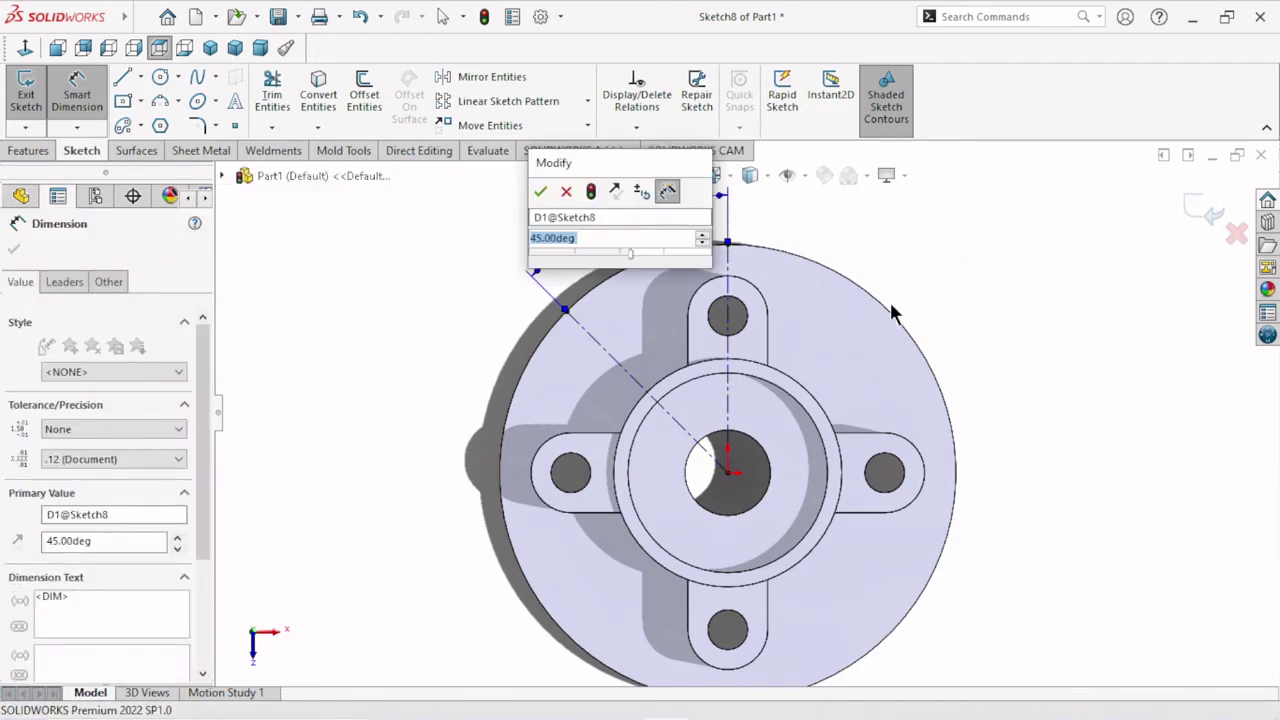
pyautogui.click(540, 192)
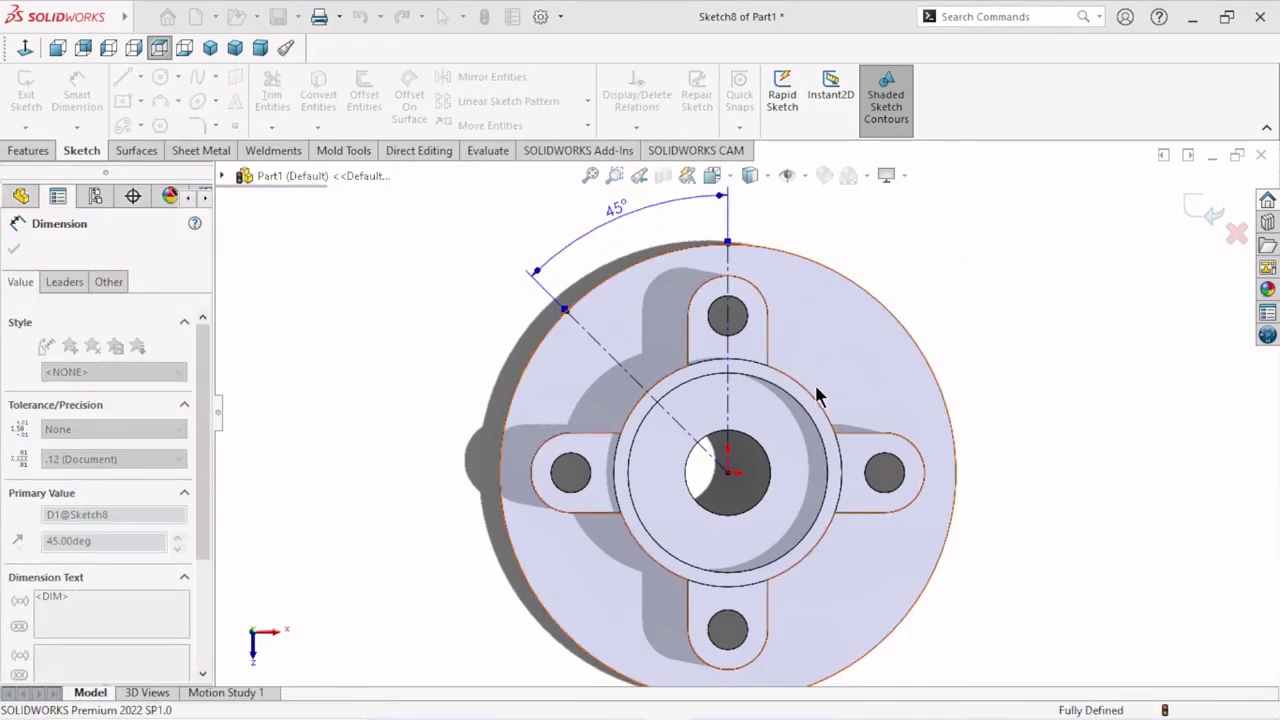
pyautogui.press('f')
pyautogui.scroll(-1, 800, 430)
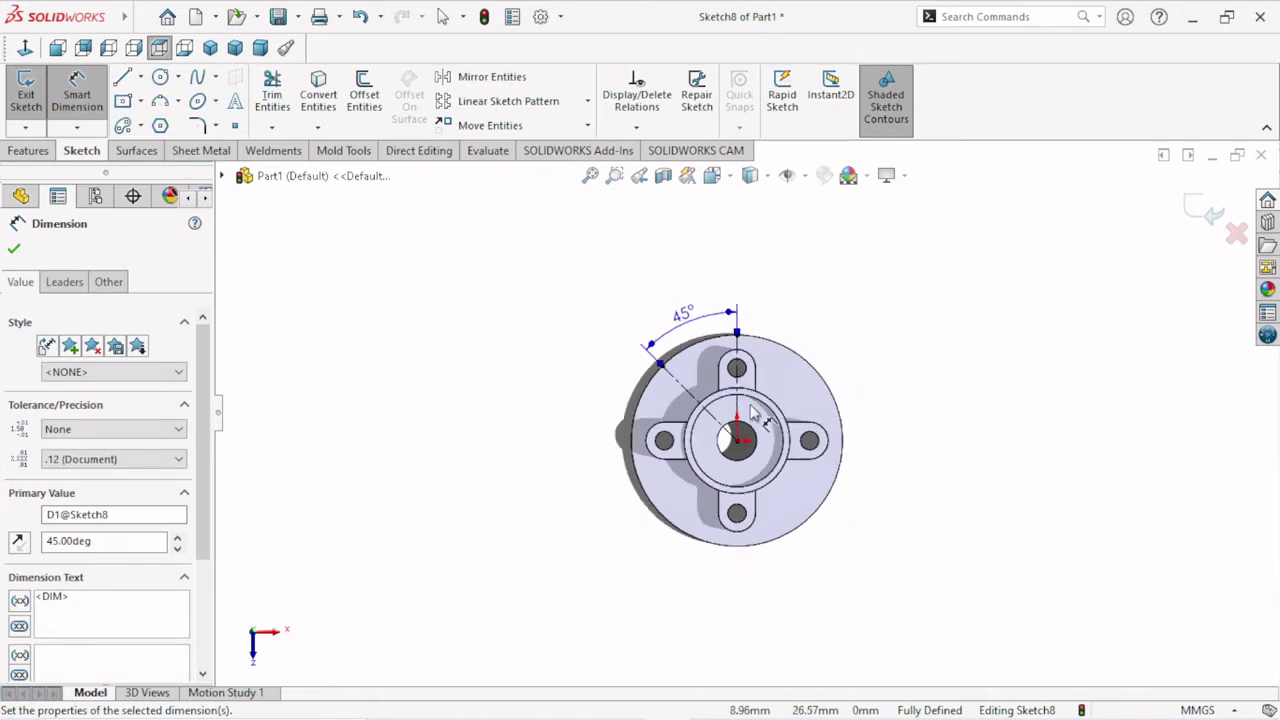
pyautogui.scroll(-2, 752, 469)
pyautogui.scroll(-2, 746, 464)
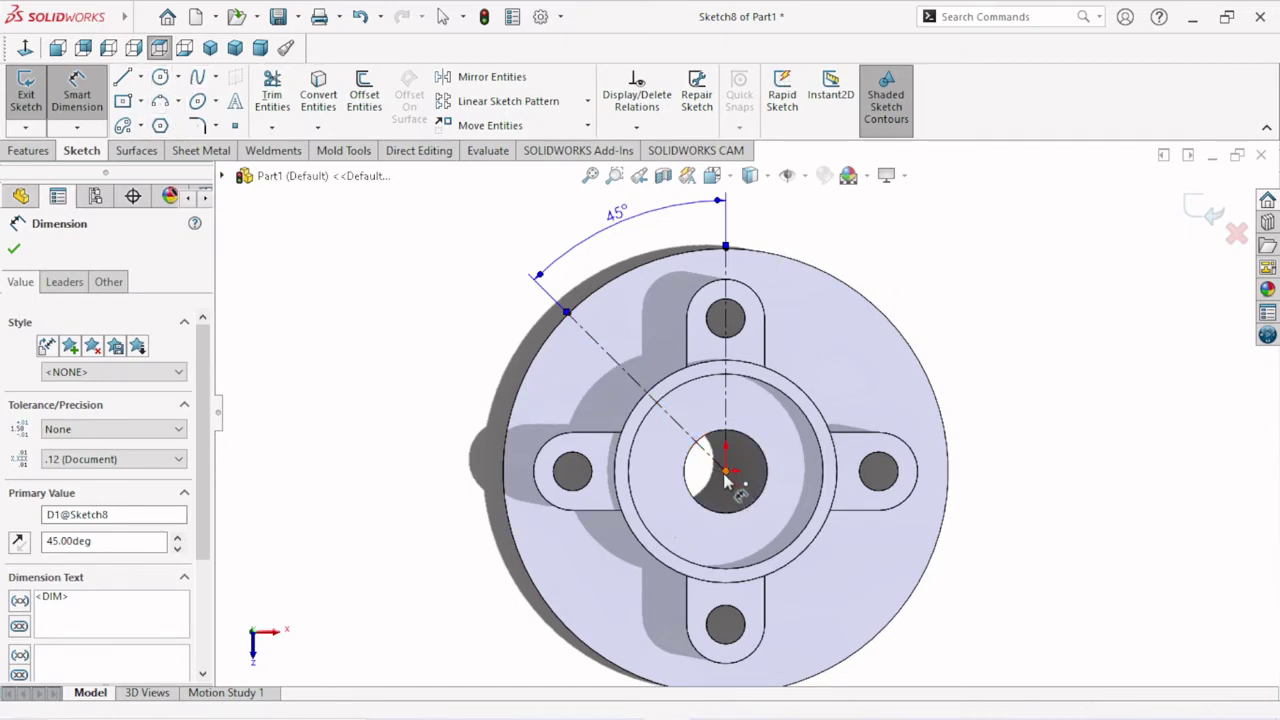
# Draw a circle centred on the disc's origin, passing through the lug holes.
pyautogui.click(161, 79)
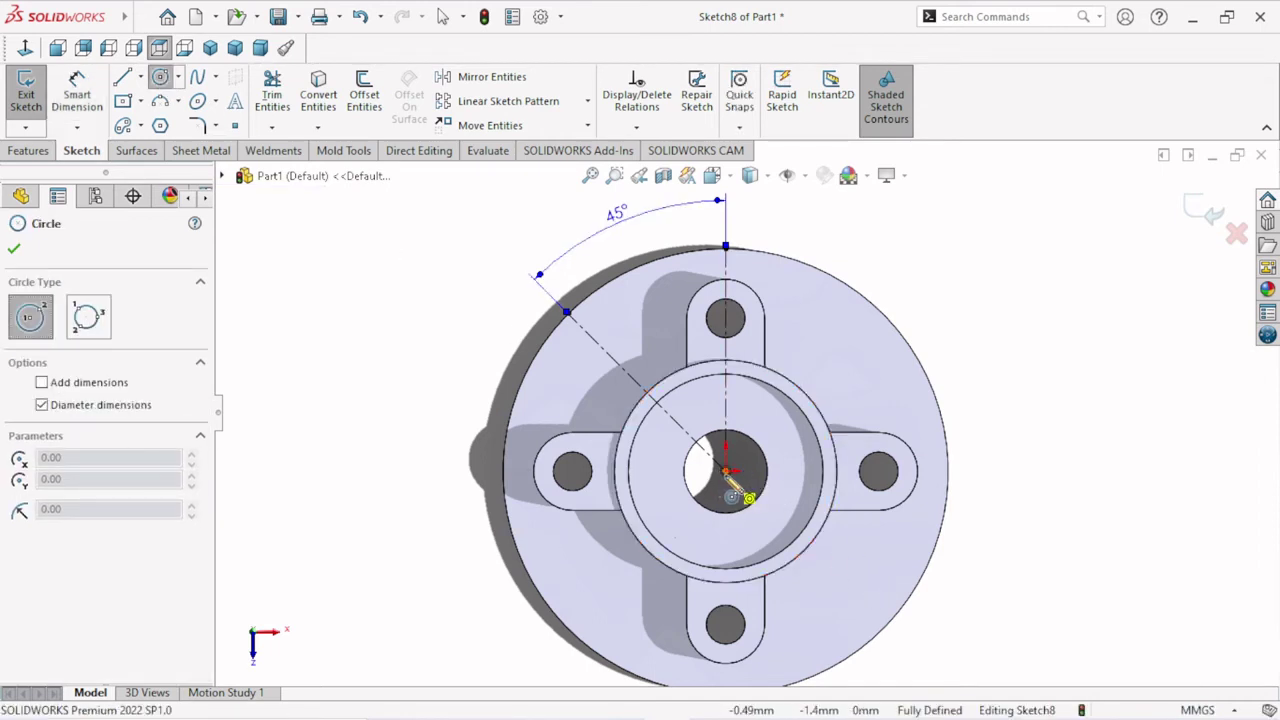
pyautogui.click(727, 471)
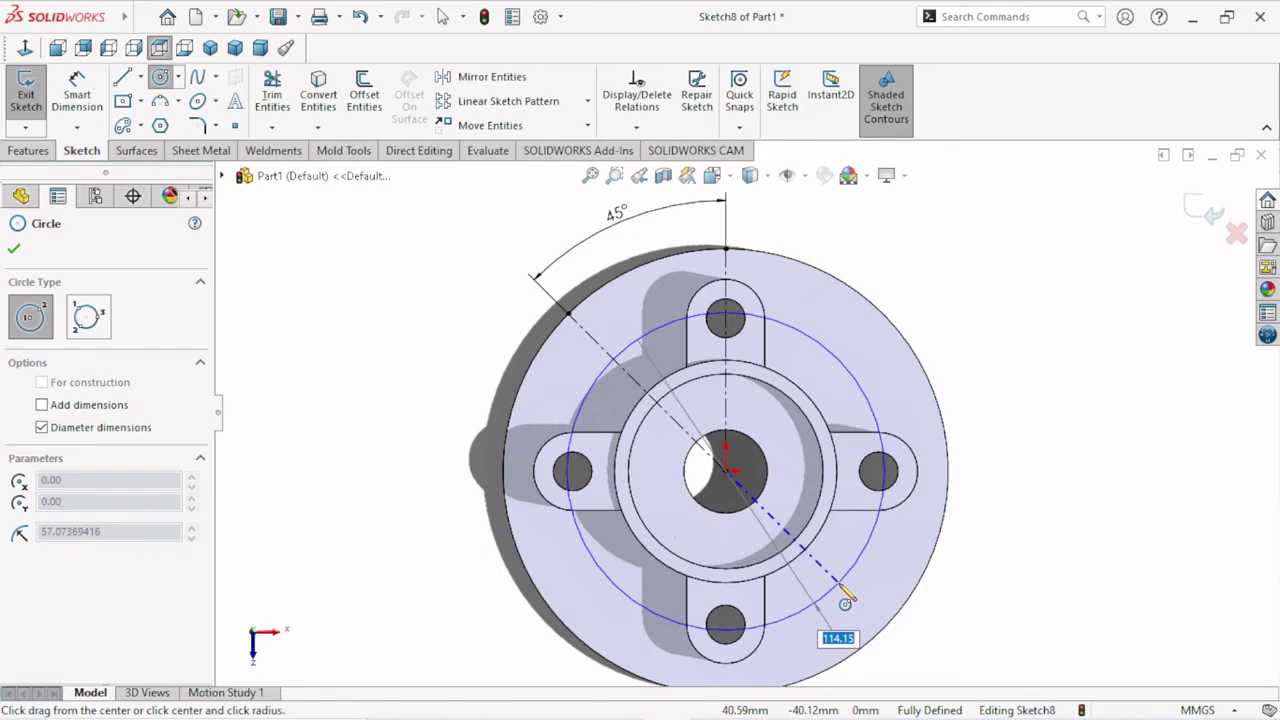
pyautogui.click(843, 593)
pyautogui.rightClick(1010, 553)
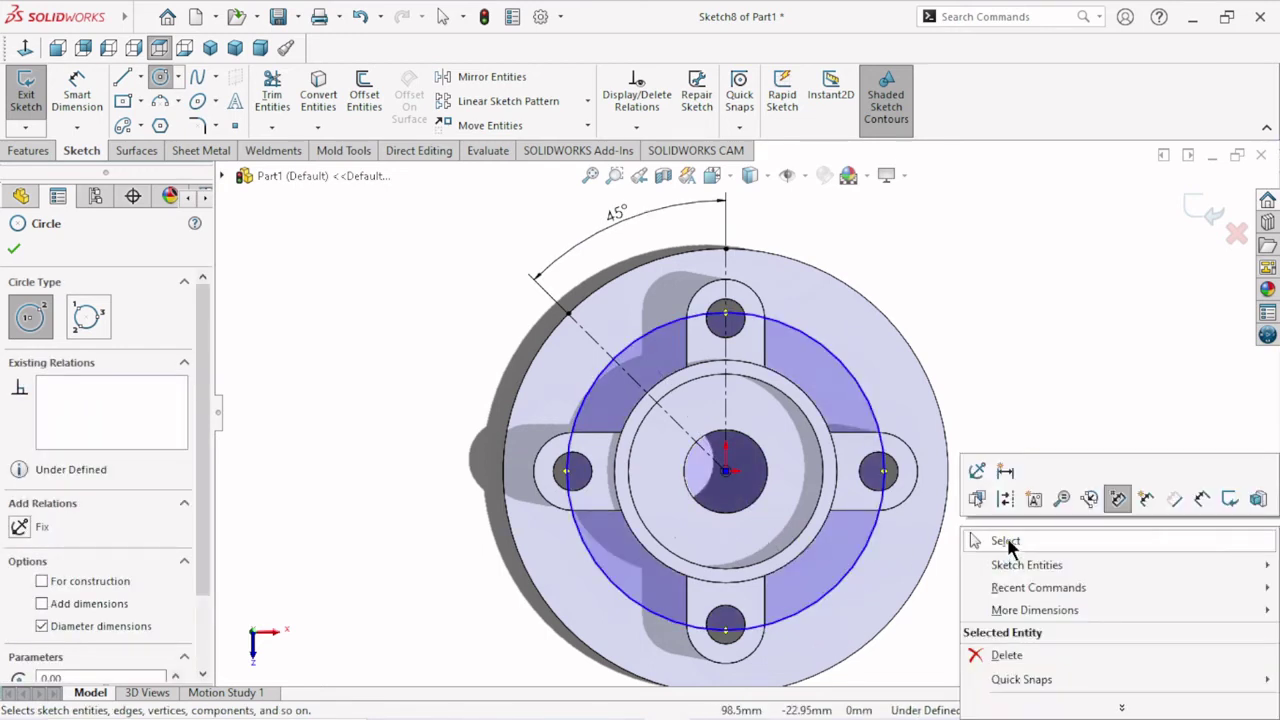
pyautogui.click(1008, 543)
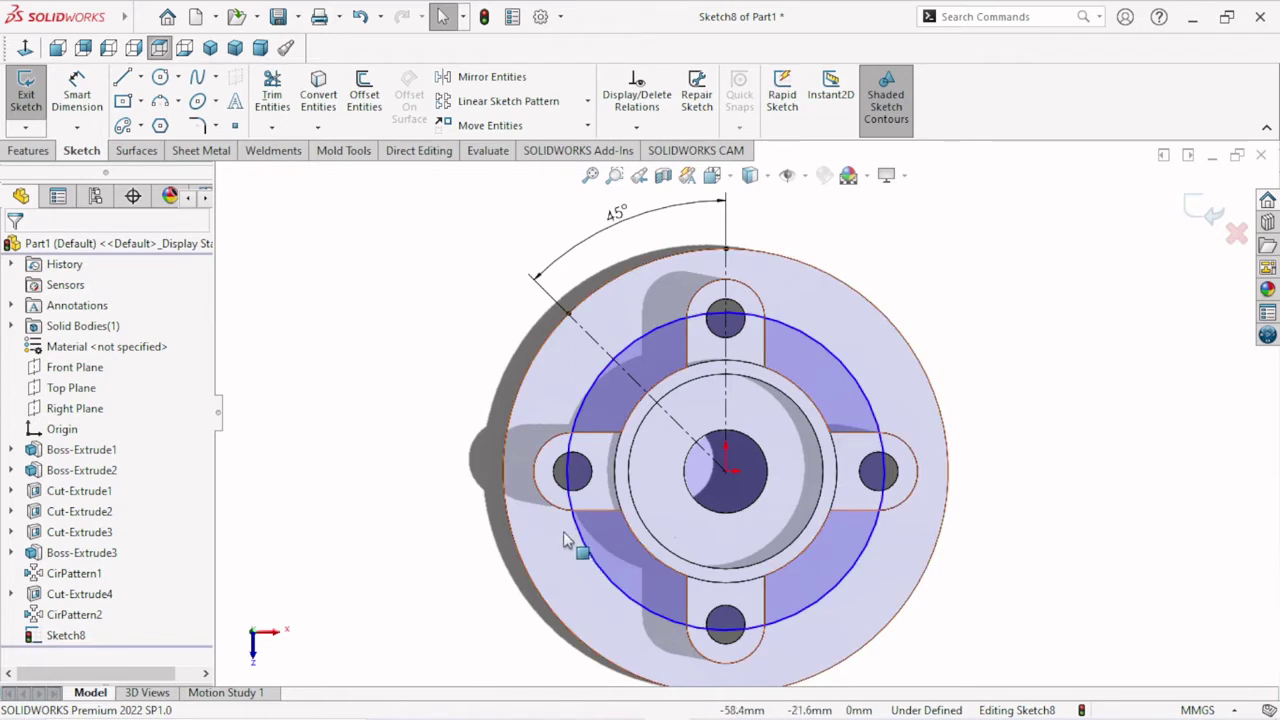
# Dimension the circle to Ø115 and make it construction geometry.
pyautogui.click(74, 82)
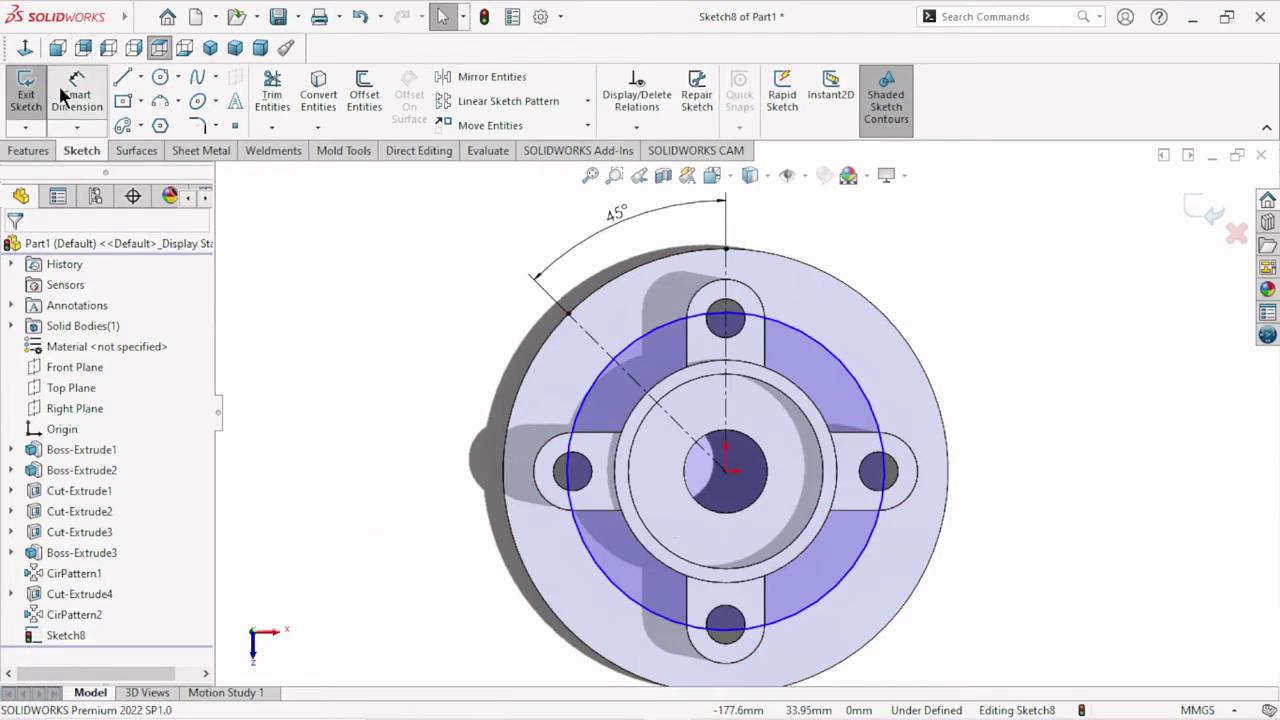
pyautogui.click(868, 401)
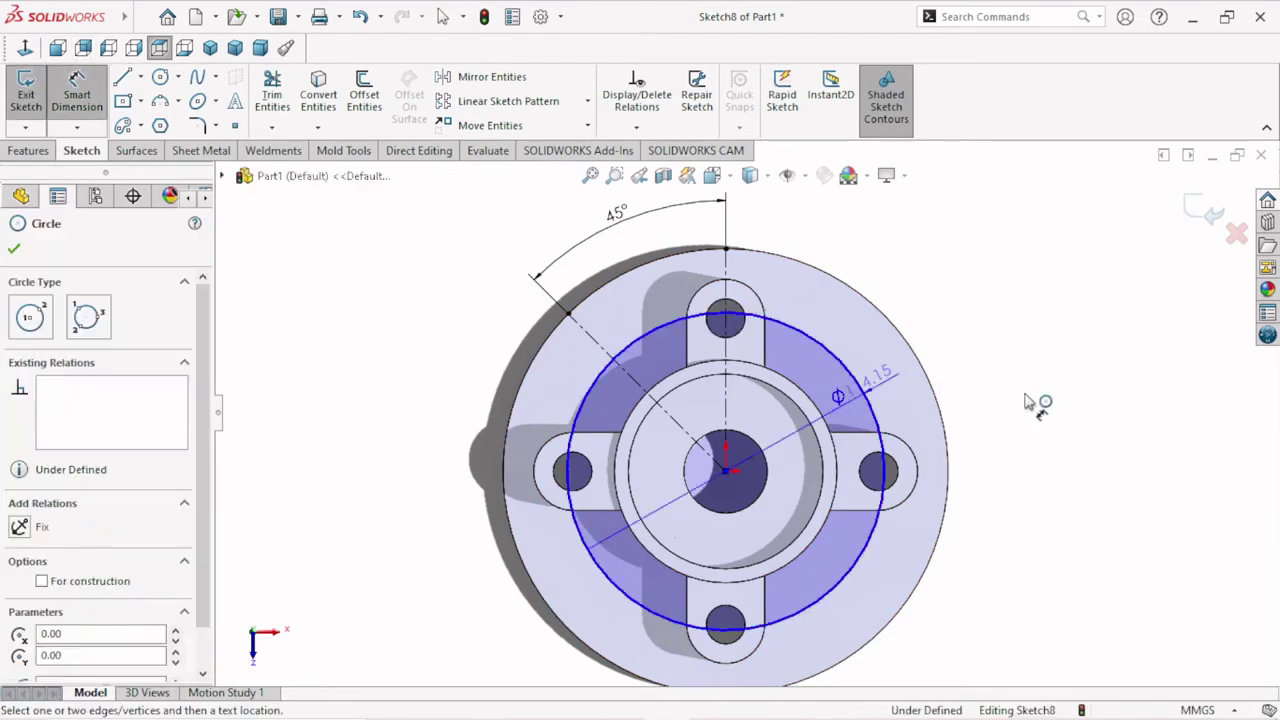
pyautogui.click(1031, 402)
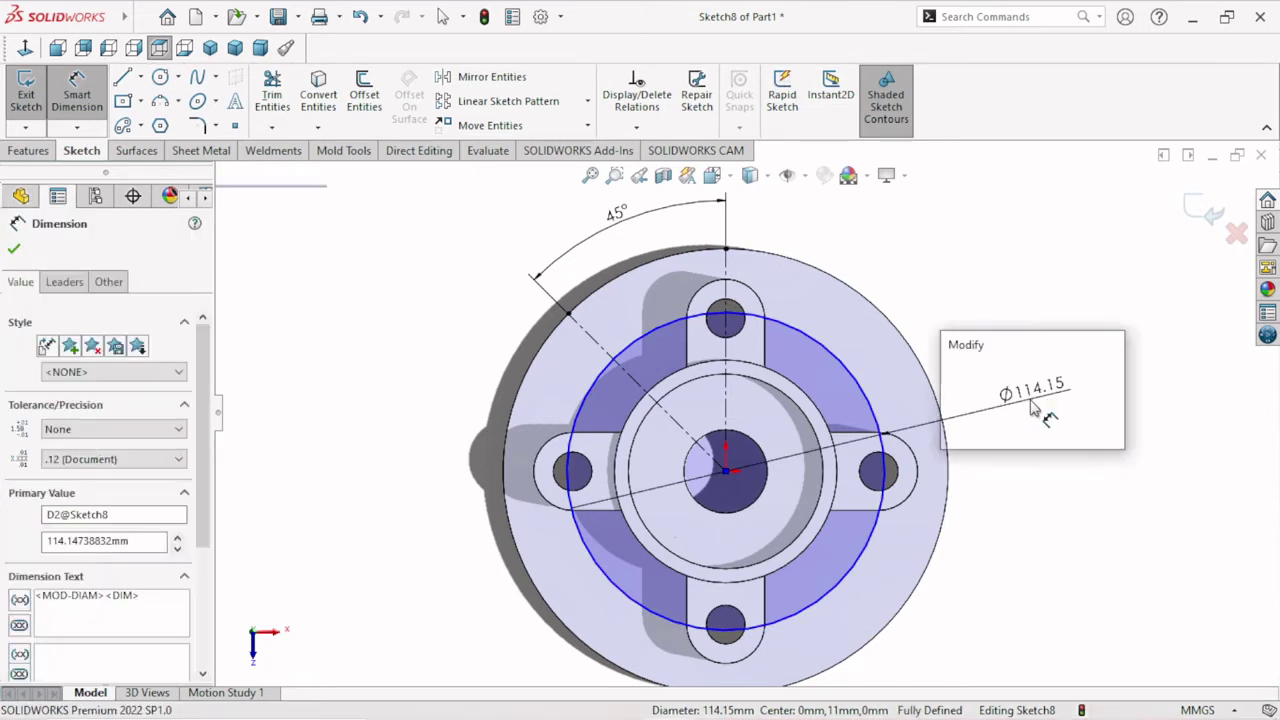
pyautogui.write('115')
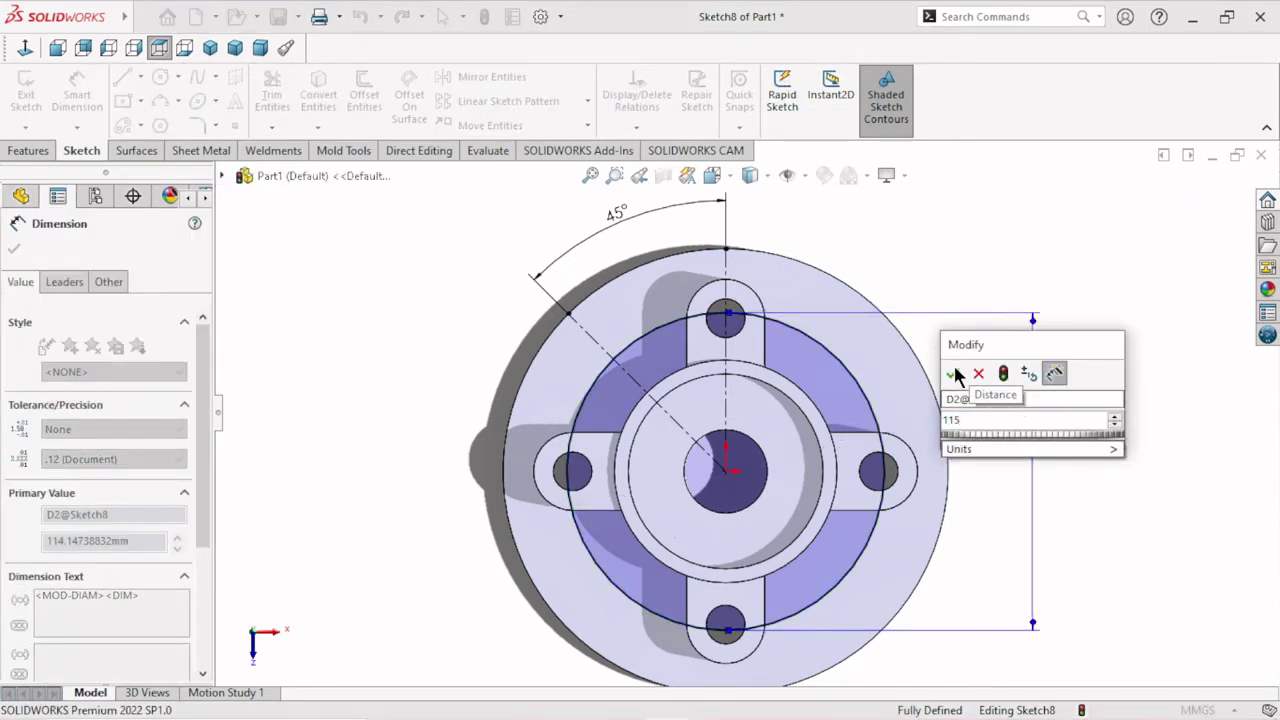
pyautogui.click(953, 373)
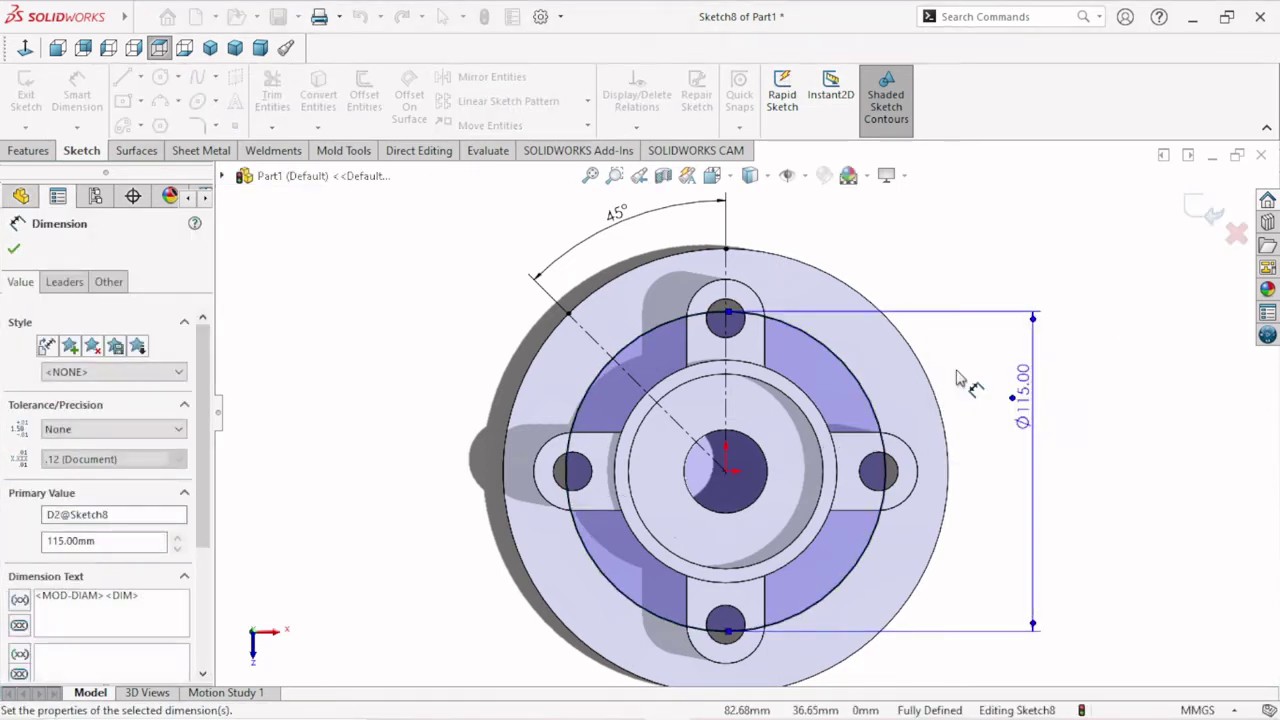
pyautogui.scroll(1, 757, 545)
pyautogui.scroll(-1, 757, 545)
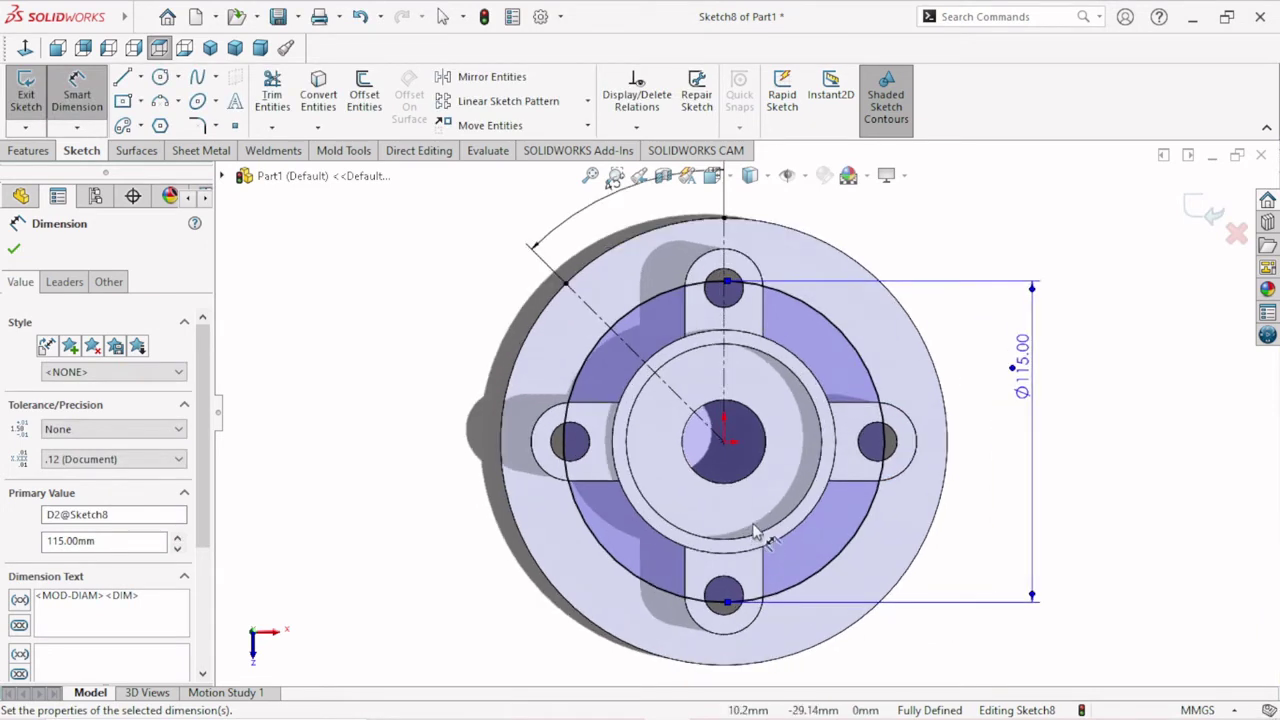
pyautogui.click(14, 250)
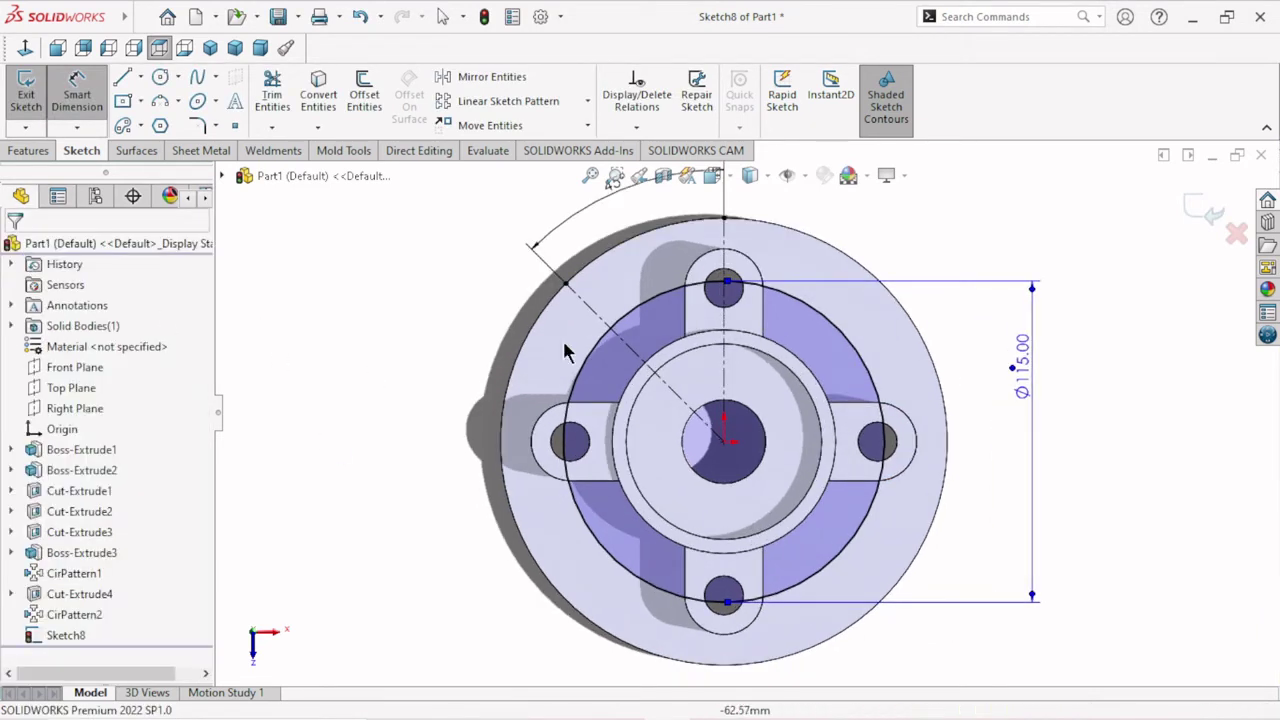
pyautogui.click(835, 330)
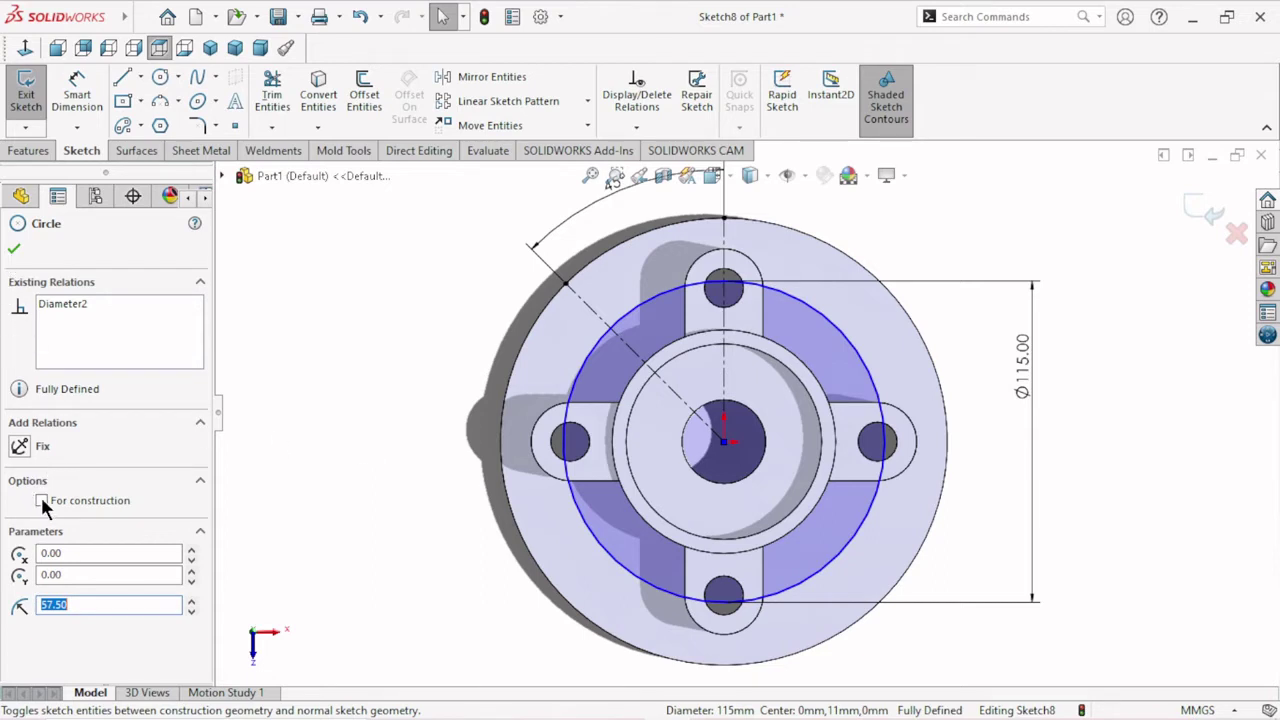
pyautogui.click(274, 458)
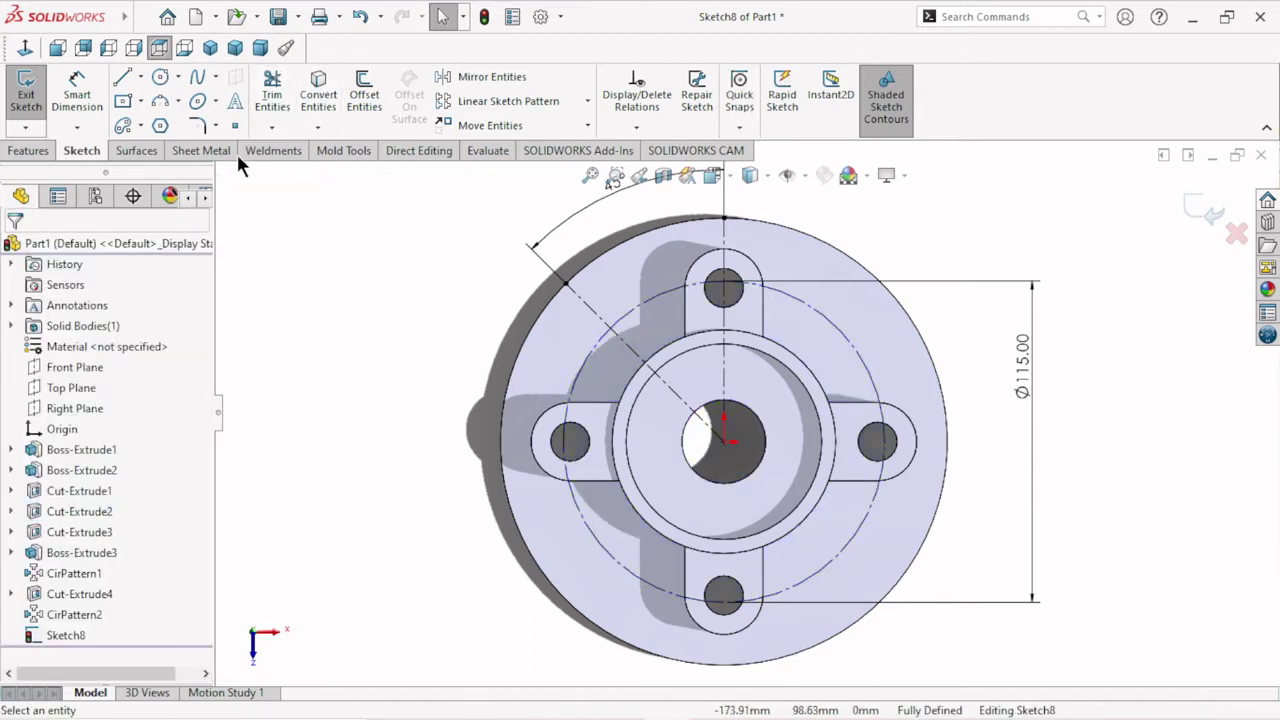
# Draw a small circle centred on the 45° centreline.
pyautogui.click(160, 78)
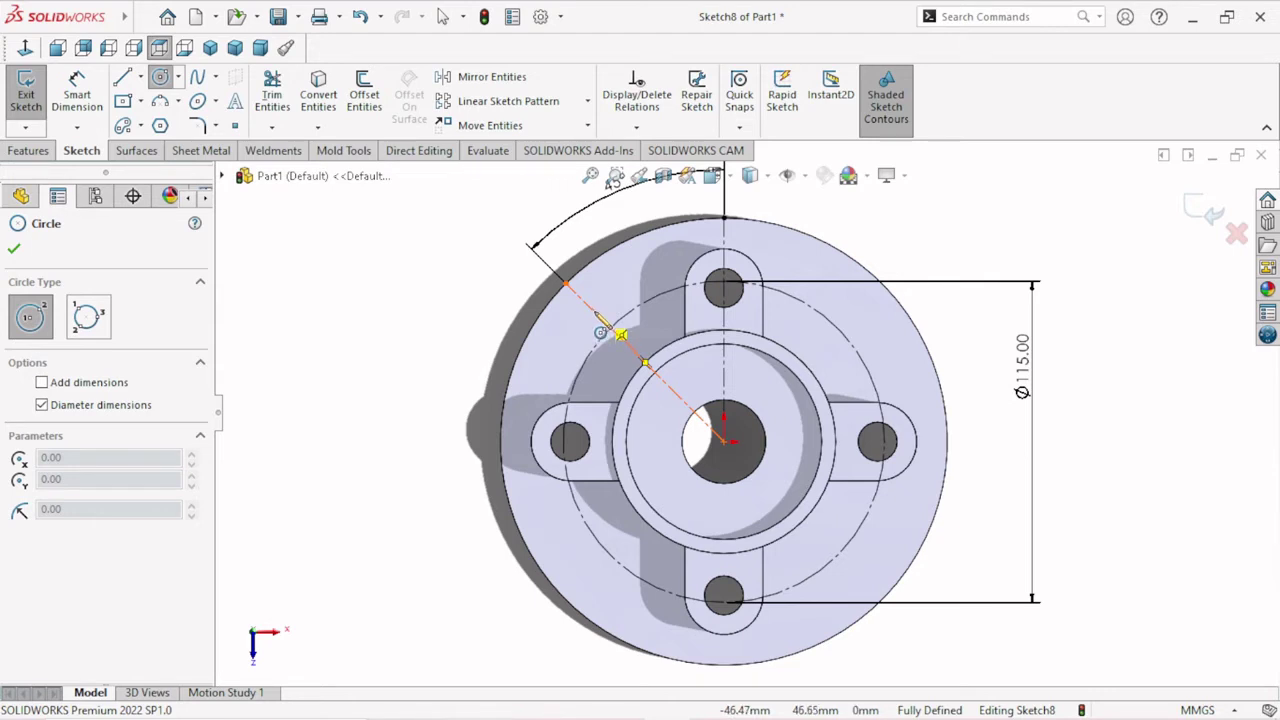
pyautogui.click(595, 312)
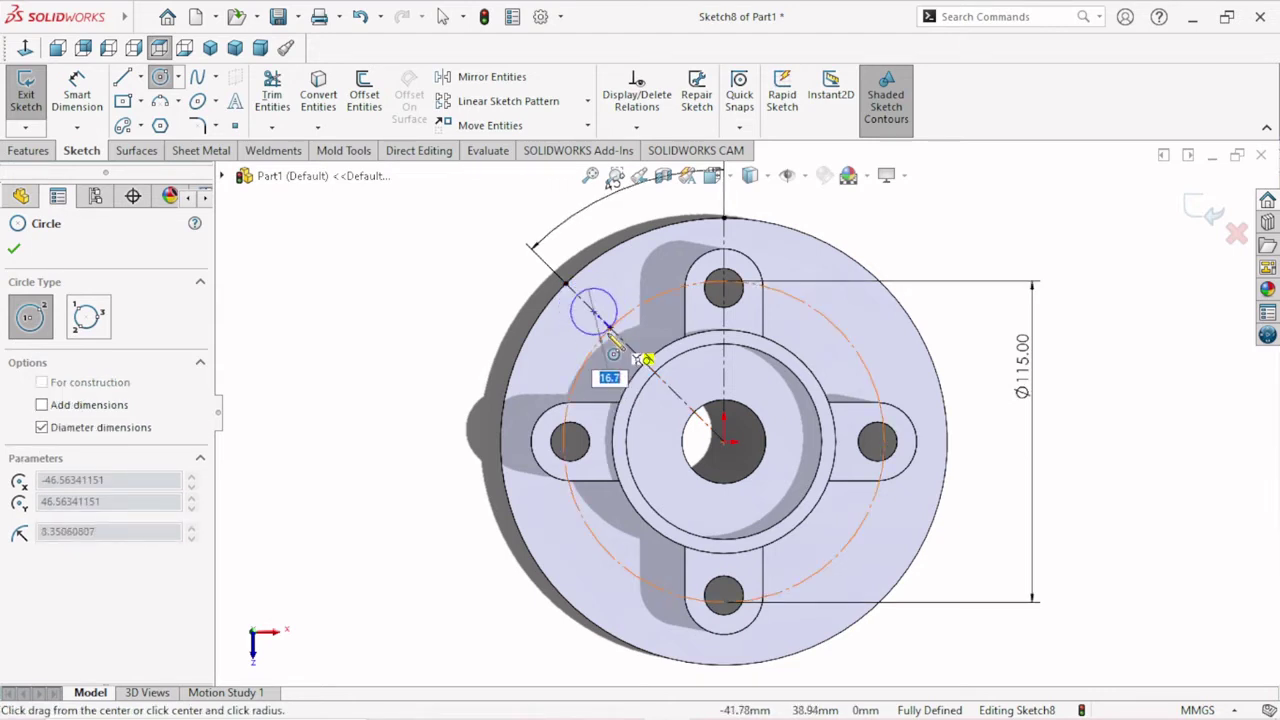
pyautogui.click(610, 328)
pyautogui.rightClick(435, 345)
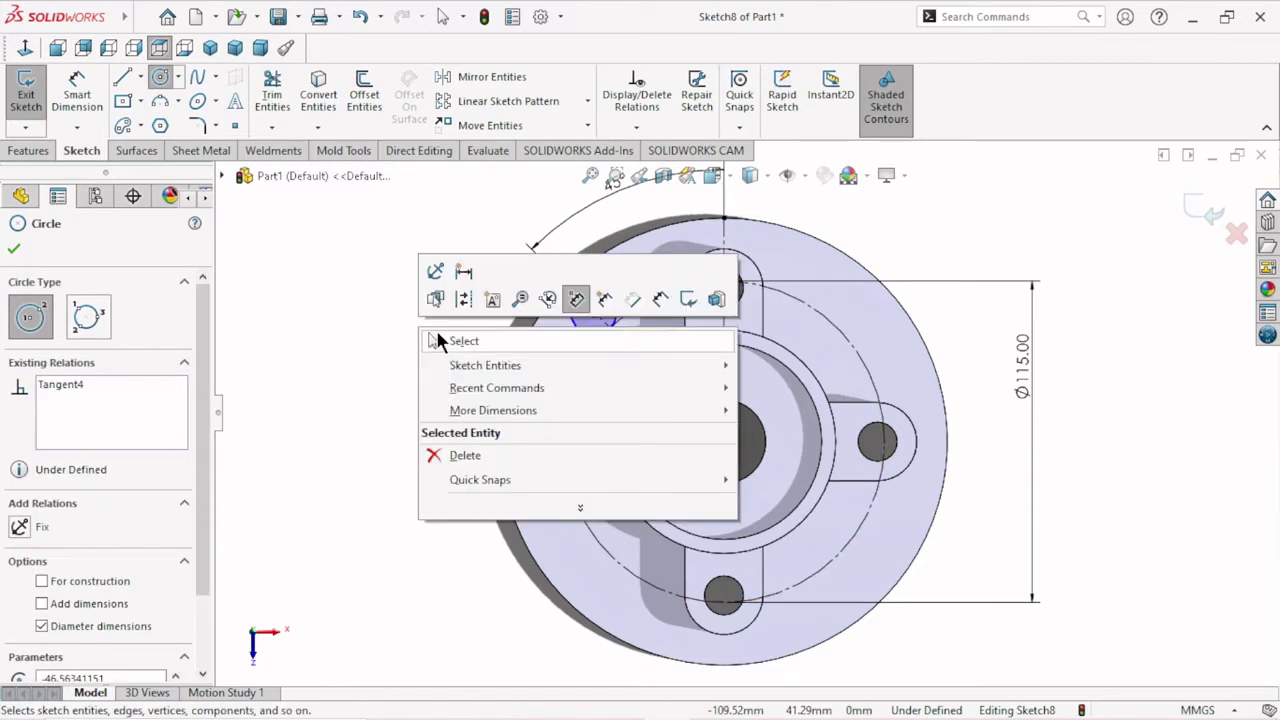
pyautogui.click(455, 337)
# Dimension the small circle's diameter to 16 mm.
pyautogui.click(73, 101)
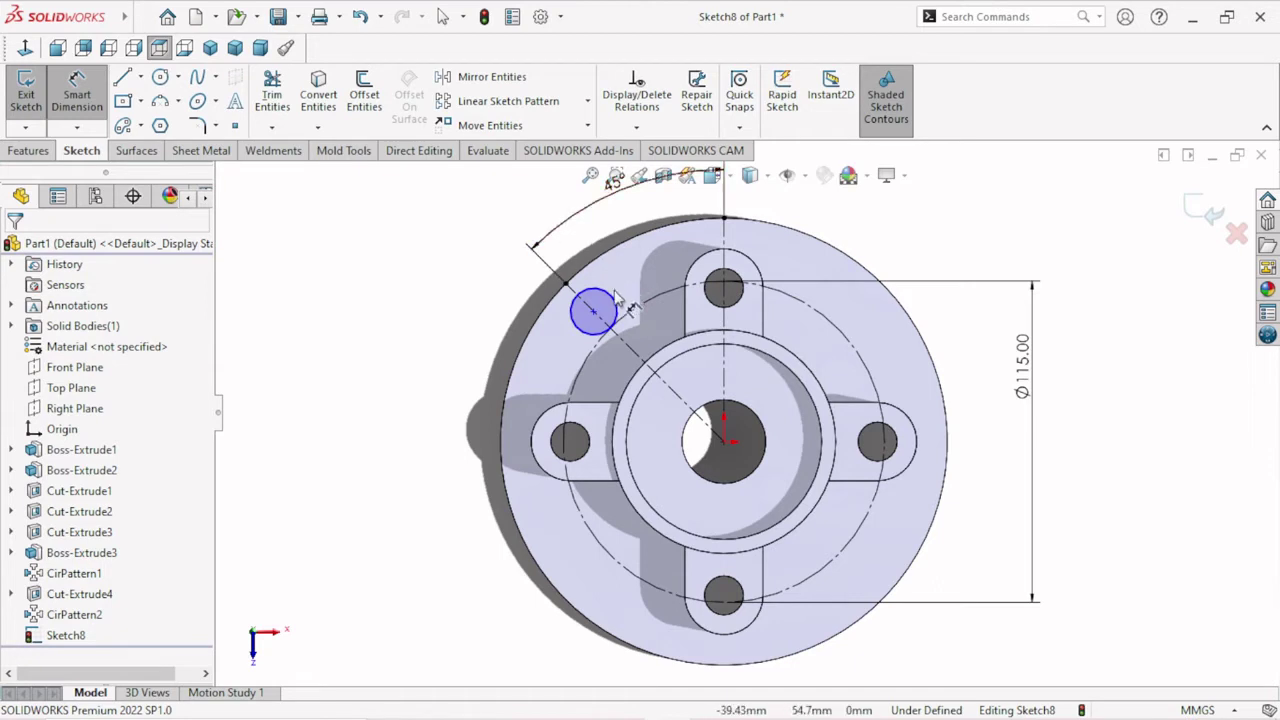
pyautogui.click(614, 299)
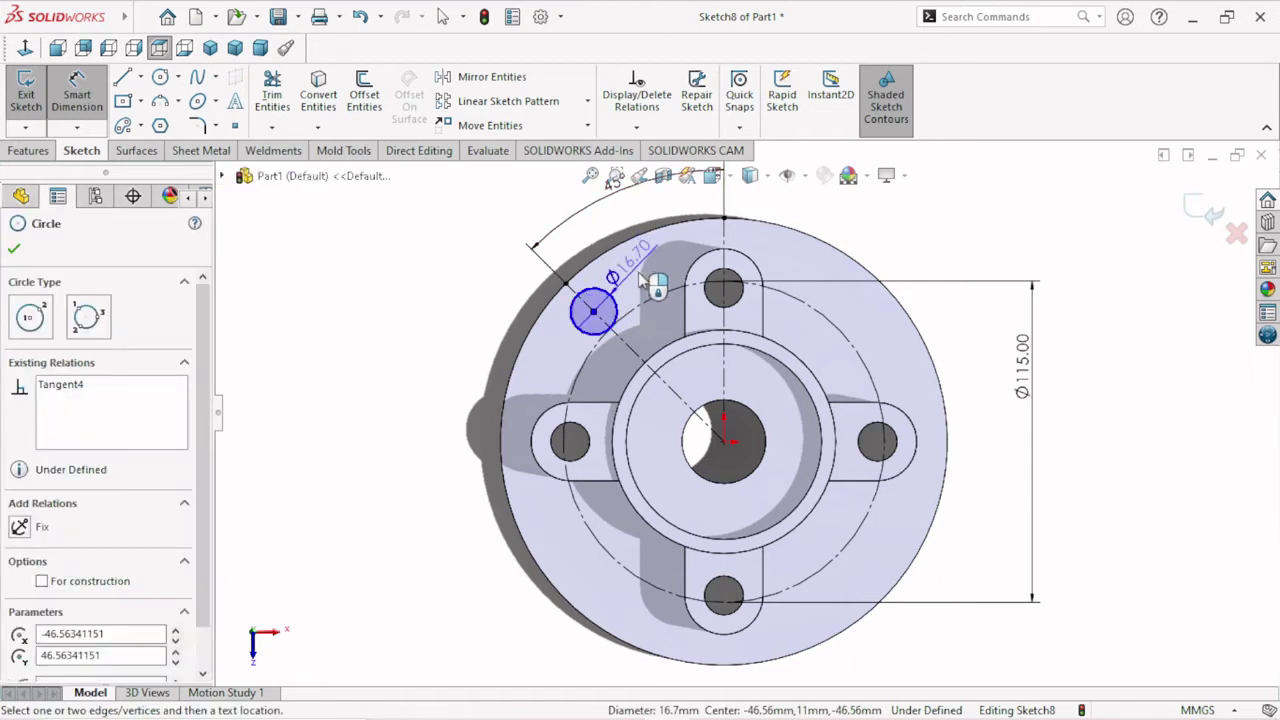
pyautogui.click(641, 279)
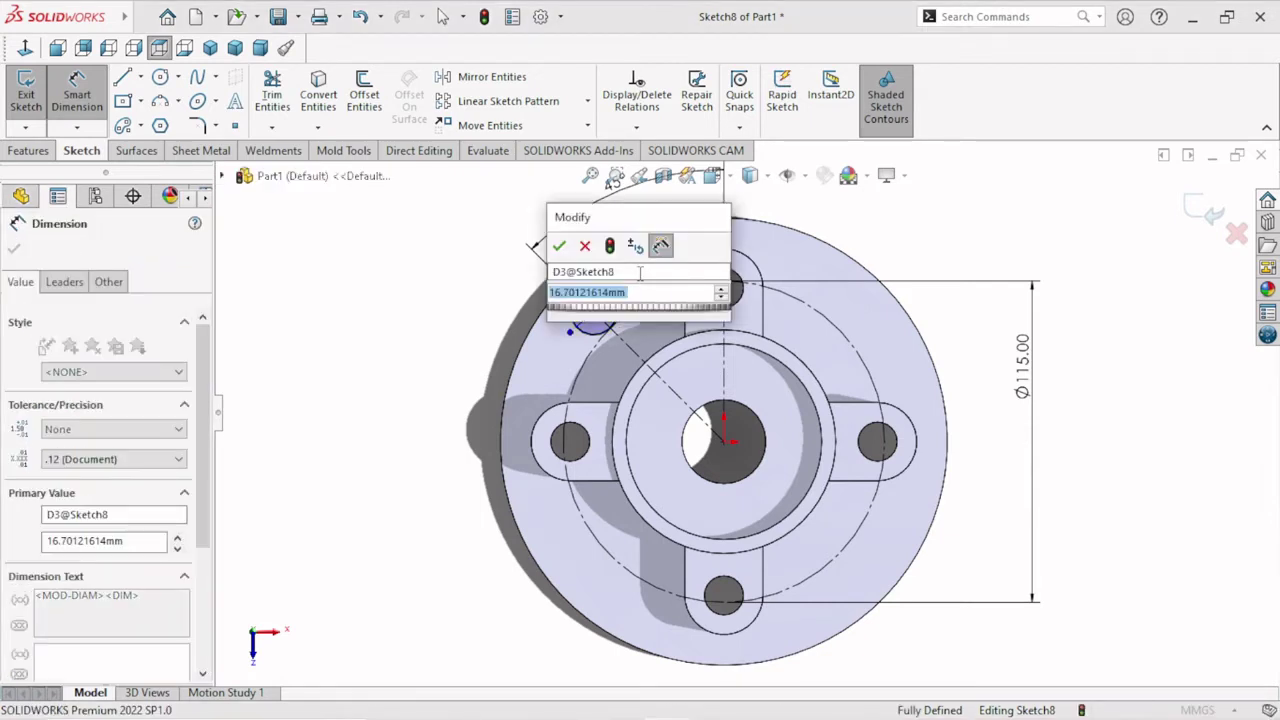
pyautogui.write('16')
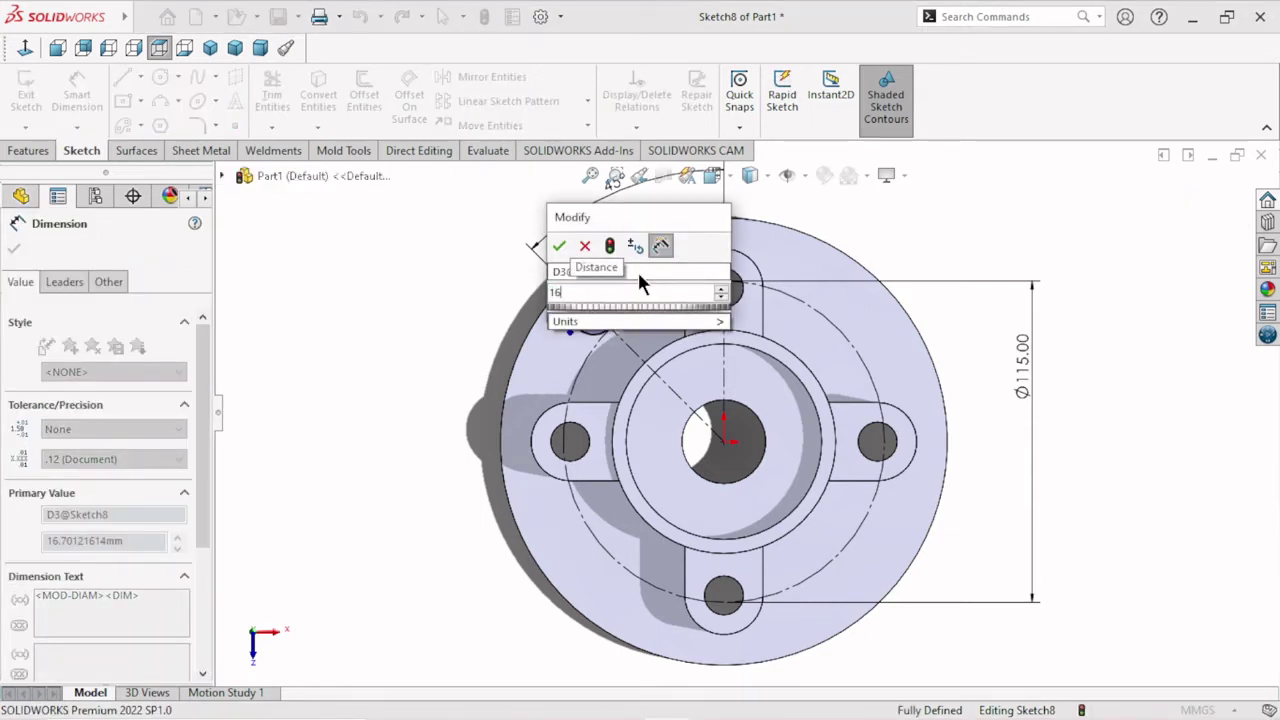
pyautogui.press('Return')
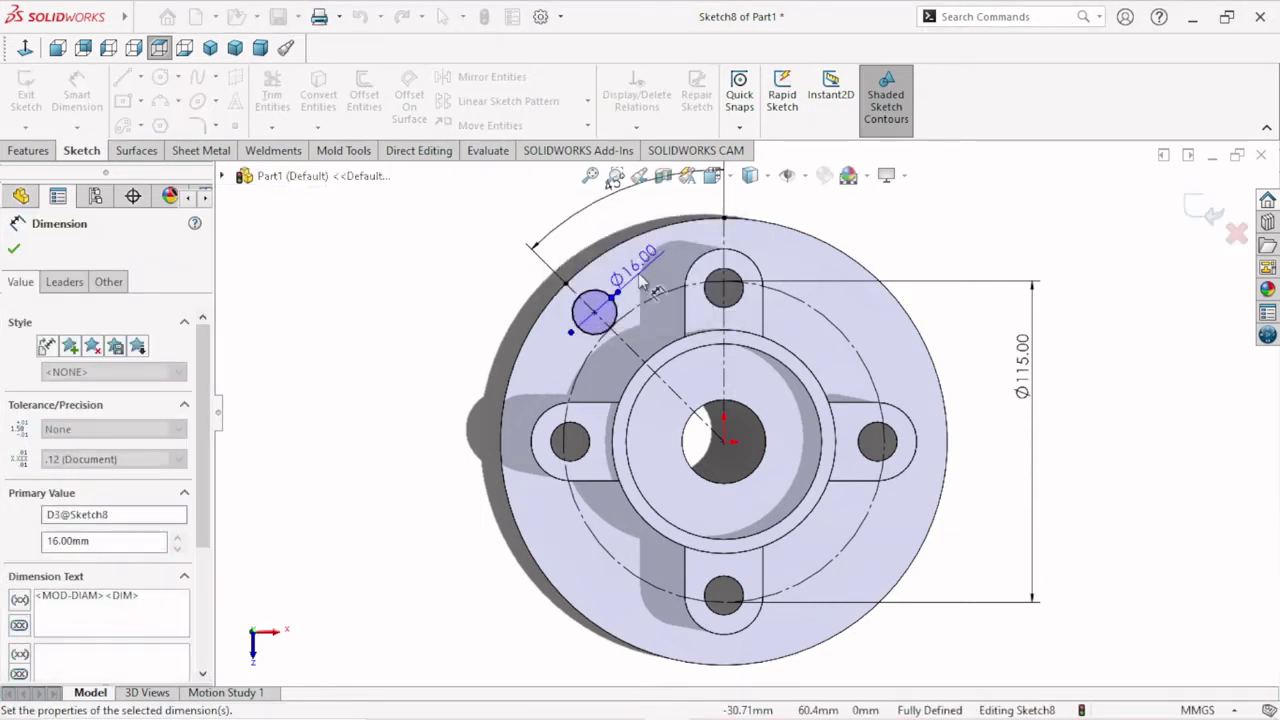
pyautogui.scroll(-1, 640, 340)
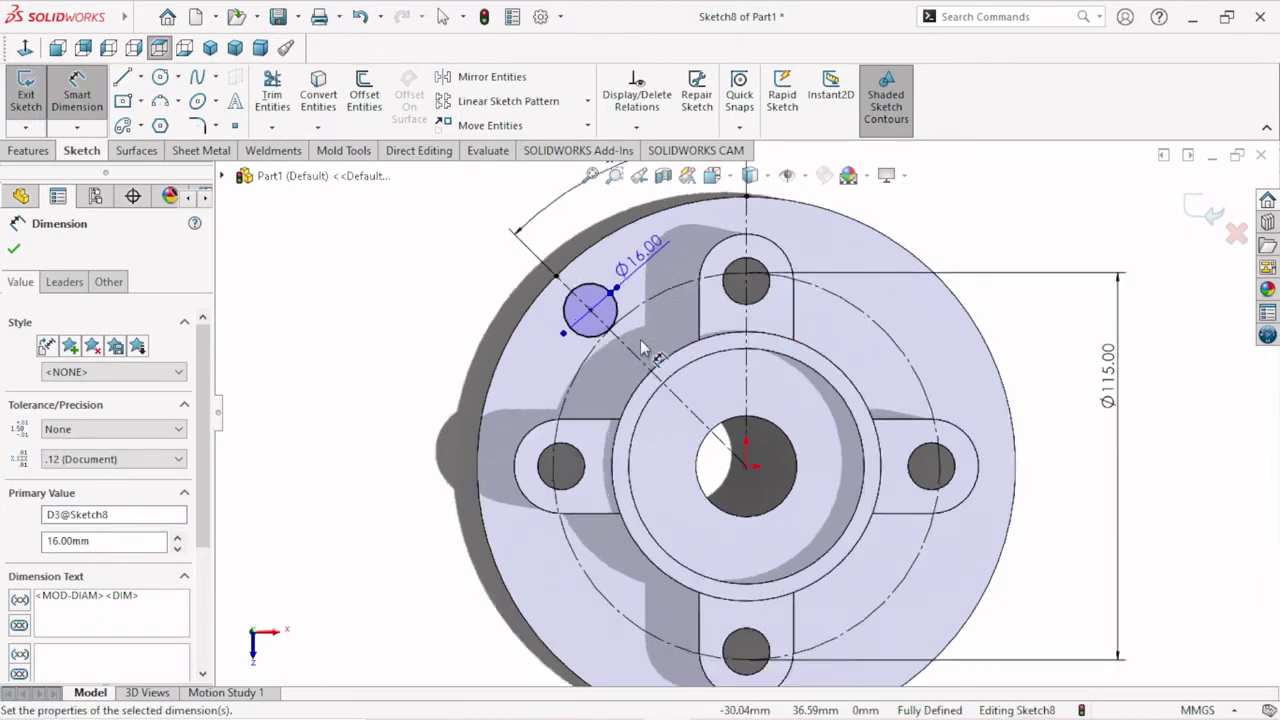
pyautogui.scroll(-1, 642, 348)
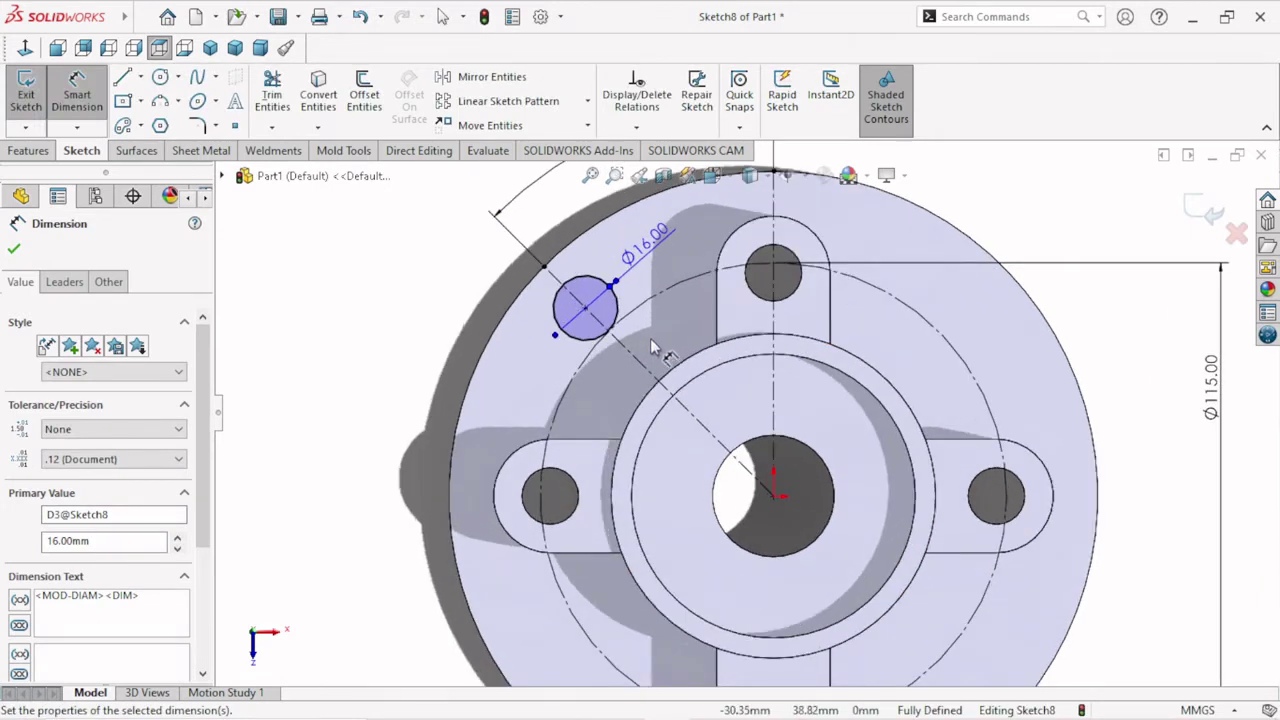
pyautogui.scroll(-1, 595, 380)
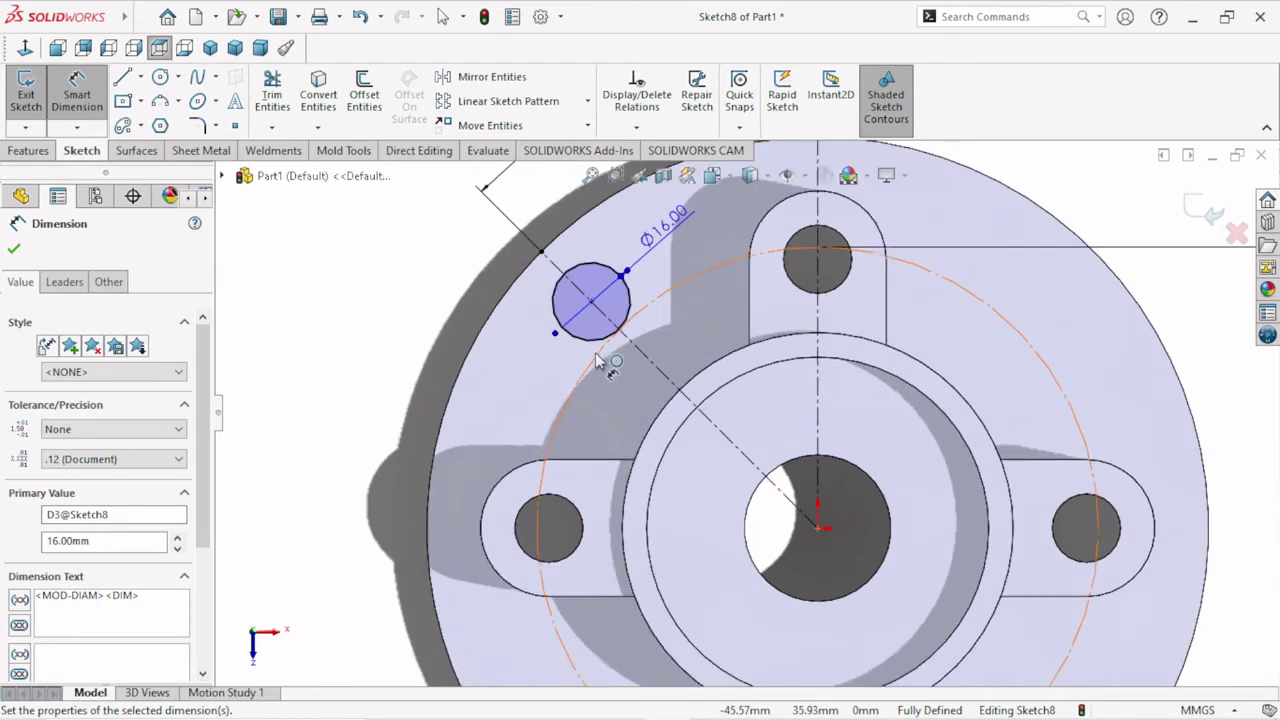
pyautogui.scroll(-1, 630, 337)
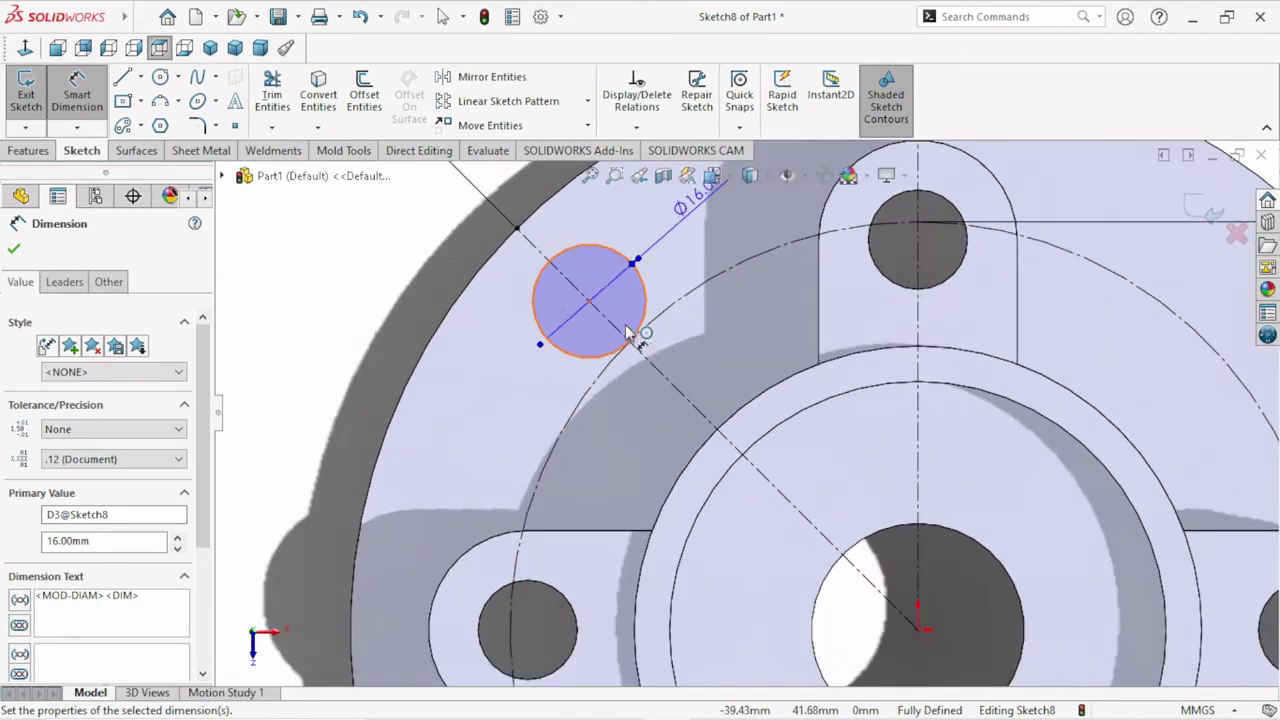
pyautogui.click(14, 249)
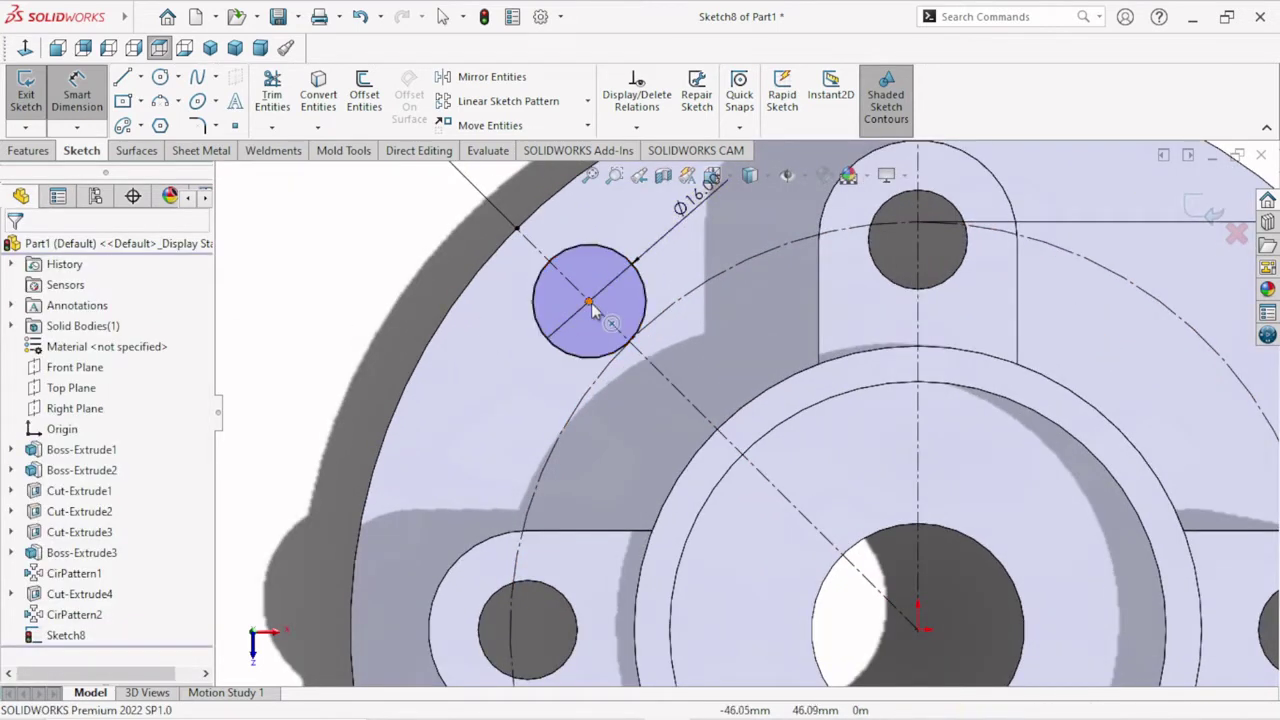
# Select the small circle and the Ø115 construction circle and make them concentric.
pyautogui.click(648, 336)
pyautogui.keyDown('ctrl'); pyautogui.click(628, 354); pyautogui.keyUp('ctrl')
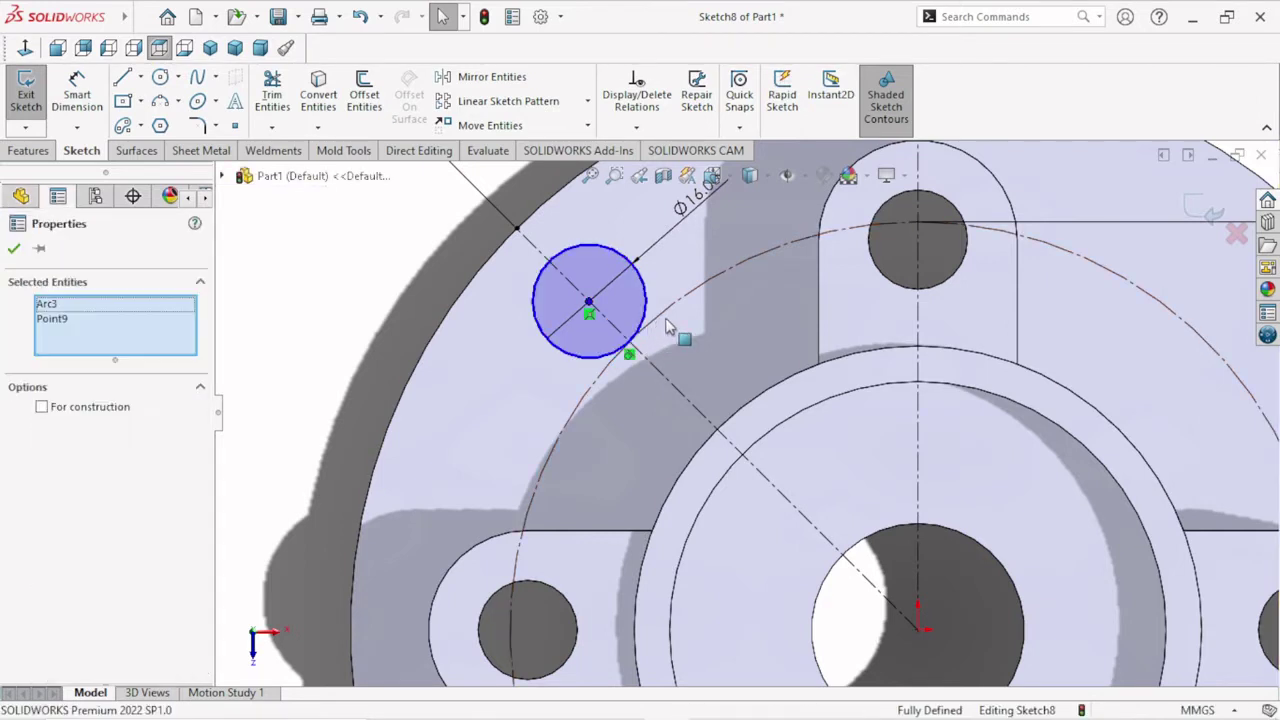
pyautogui.click(283, 345)
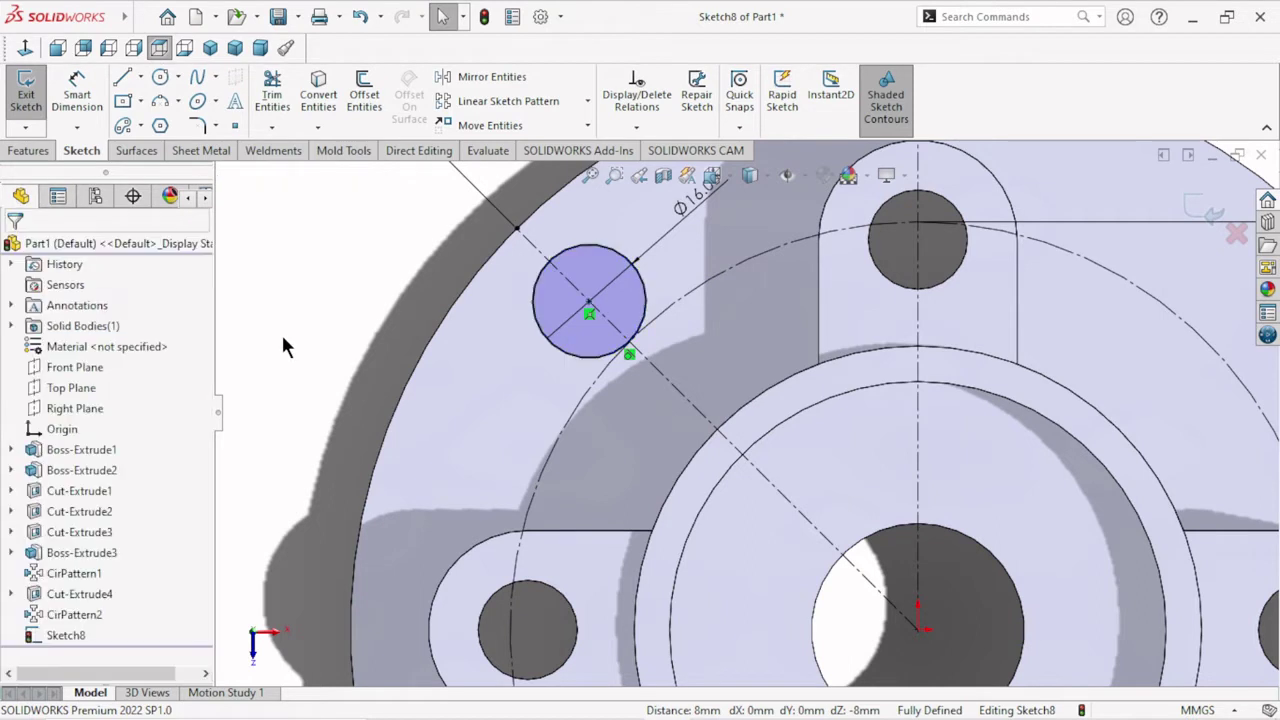
pyautogui.click(565, 258)
pyautogui.click(659, 328)
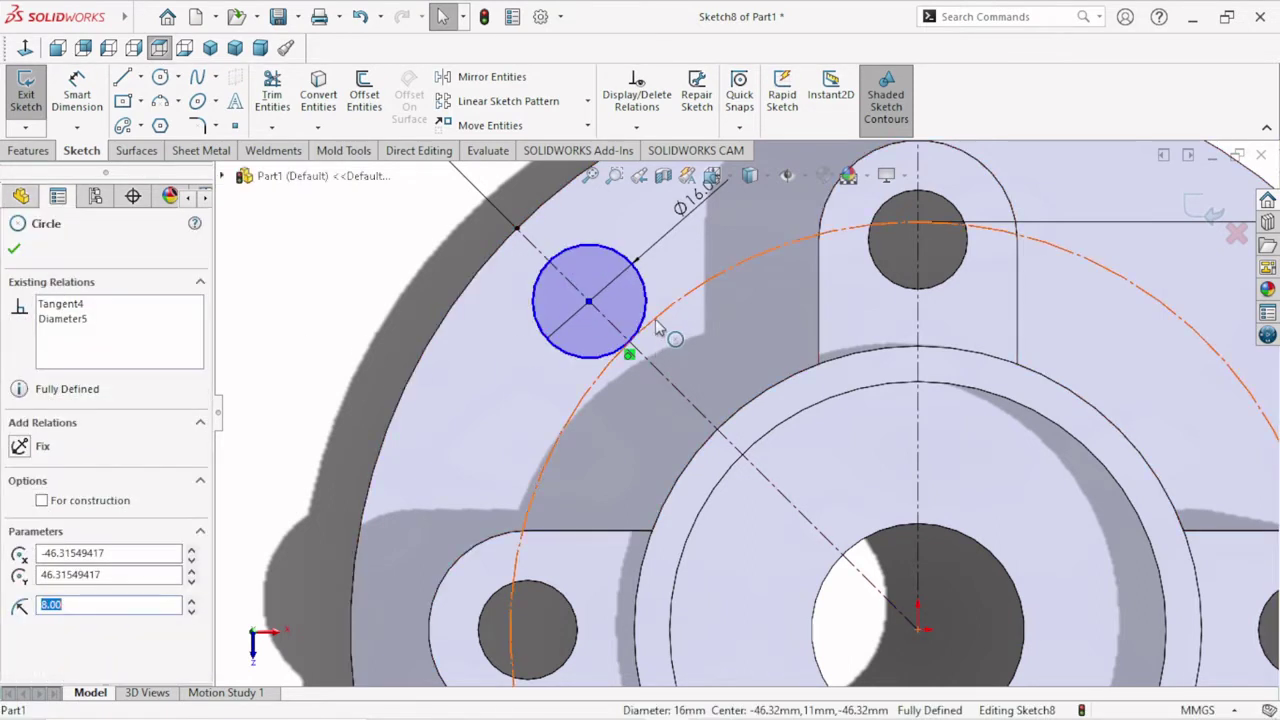
pyautogui.keyDown('ctrl'); pyautogui.click(659, 328); pyautogui.keyUp('ctrl')
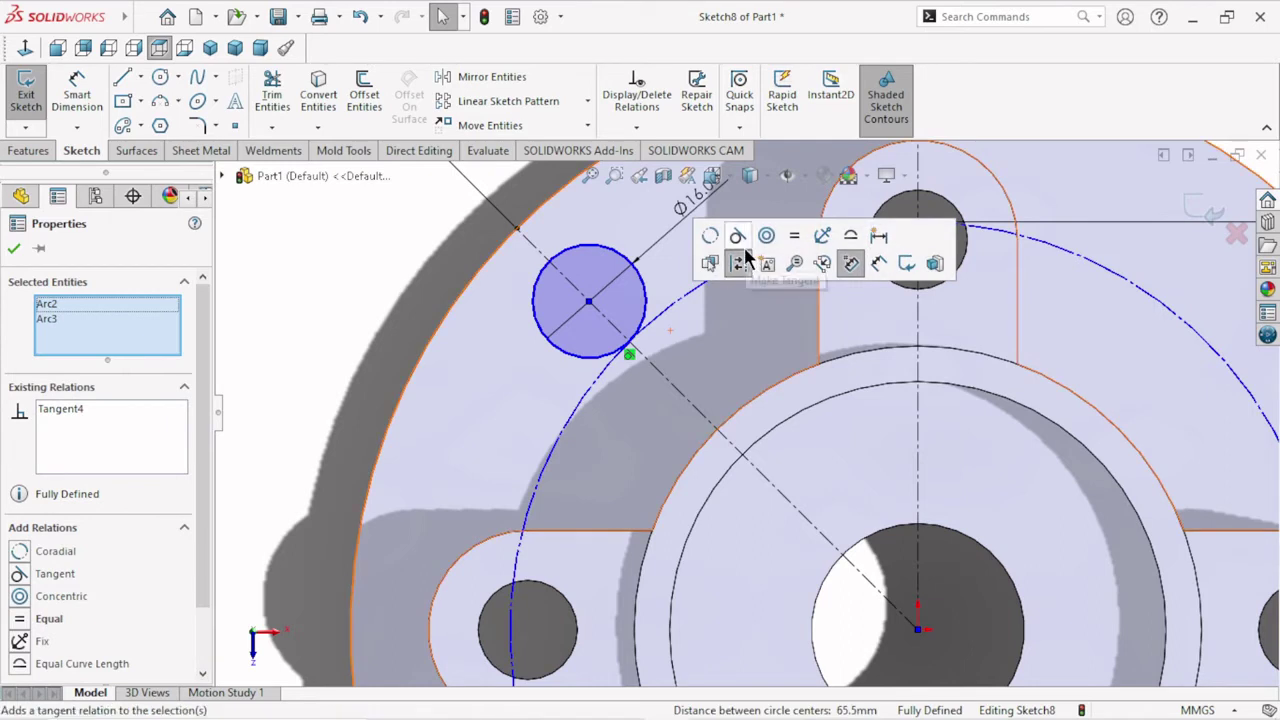
pyautogui.click(765, 240)
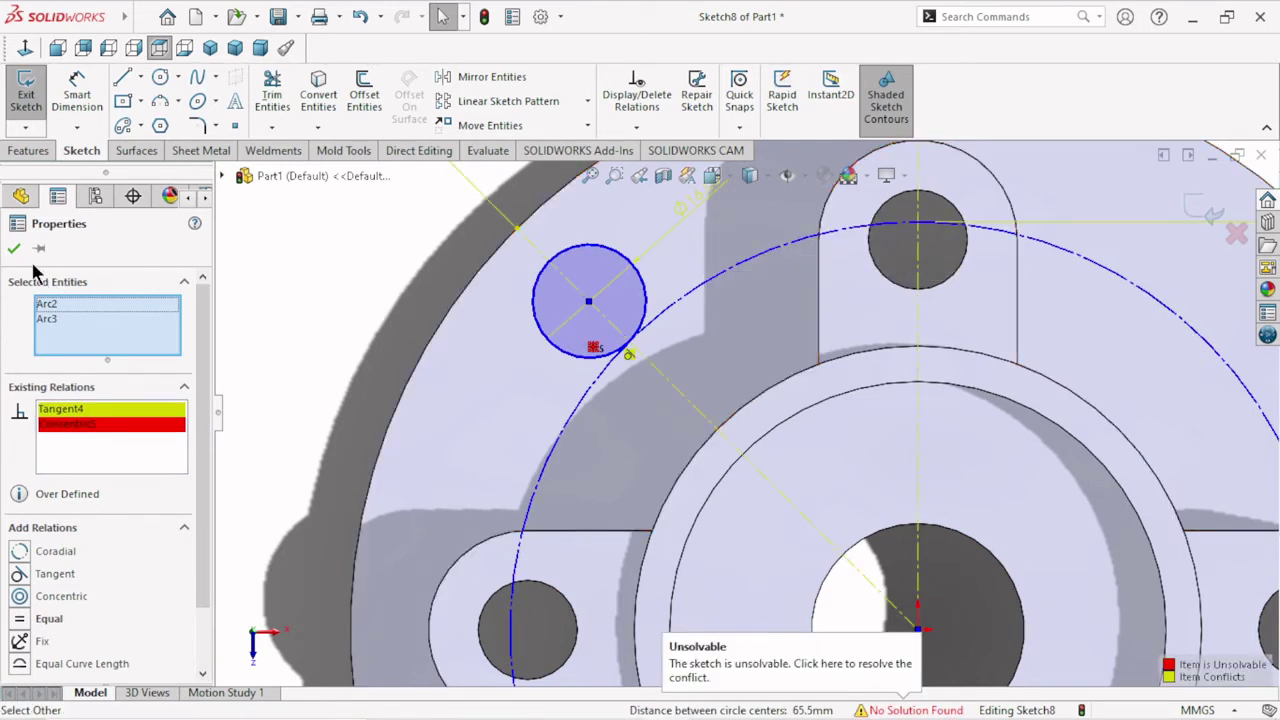
# Delete all existing relations between the two circles.
pyautogui.rightClick(104, 427)
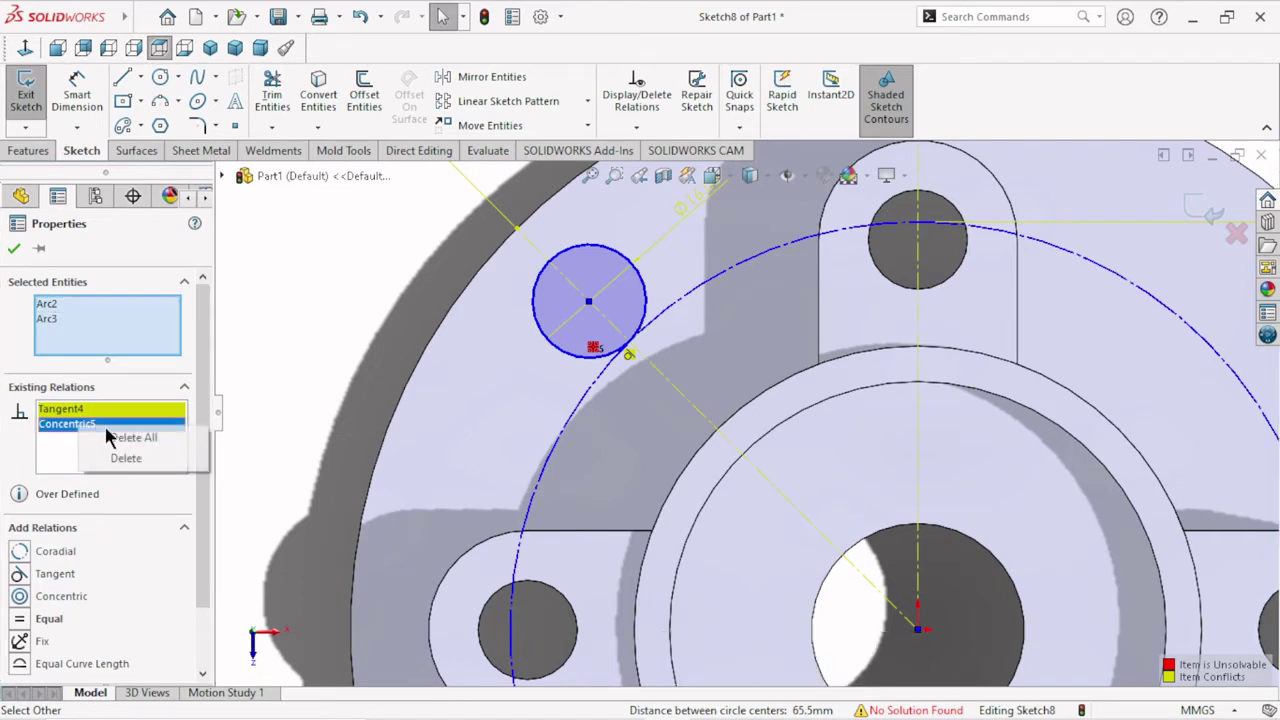
pyautogui.click(172, 437)
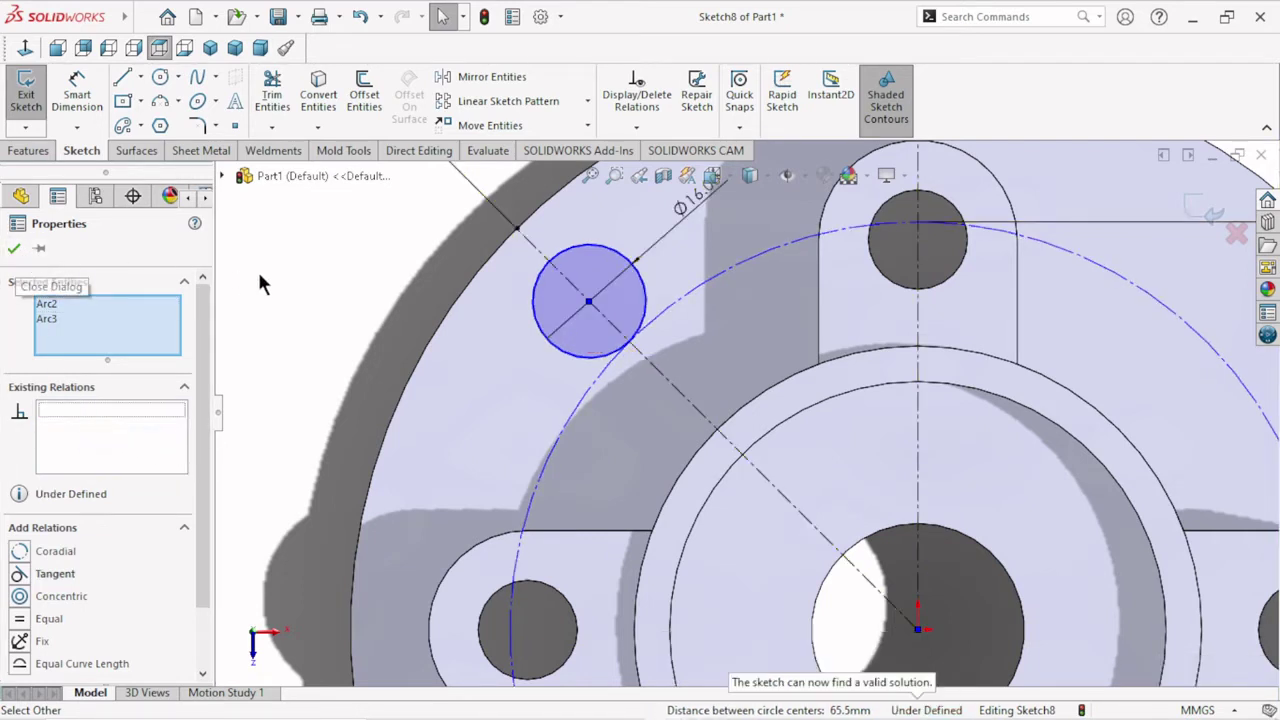
pyautogui.click(14, 250)
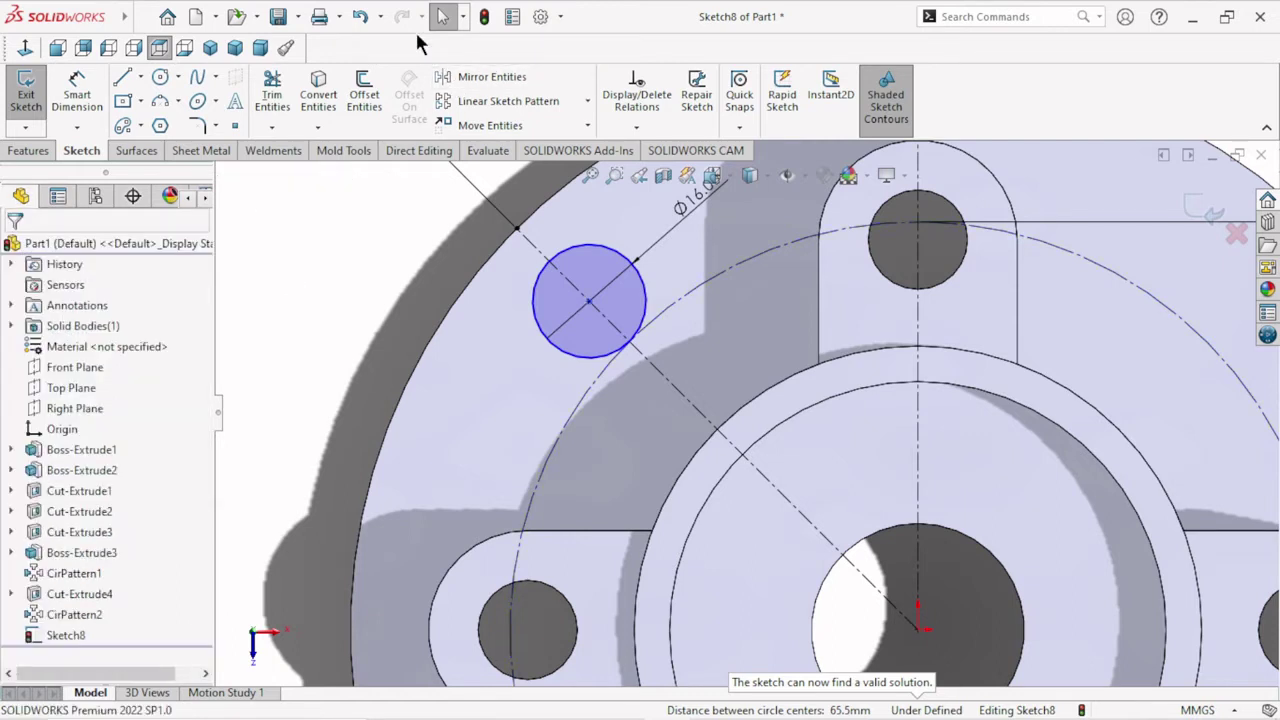
# Undo the relation changes, the Ø16 dimension and the small circle.
pyautogui.click(360, 17)
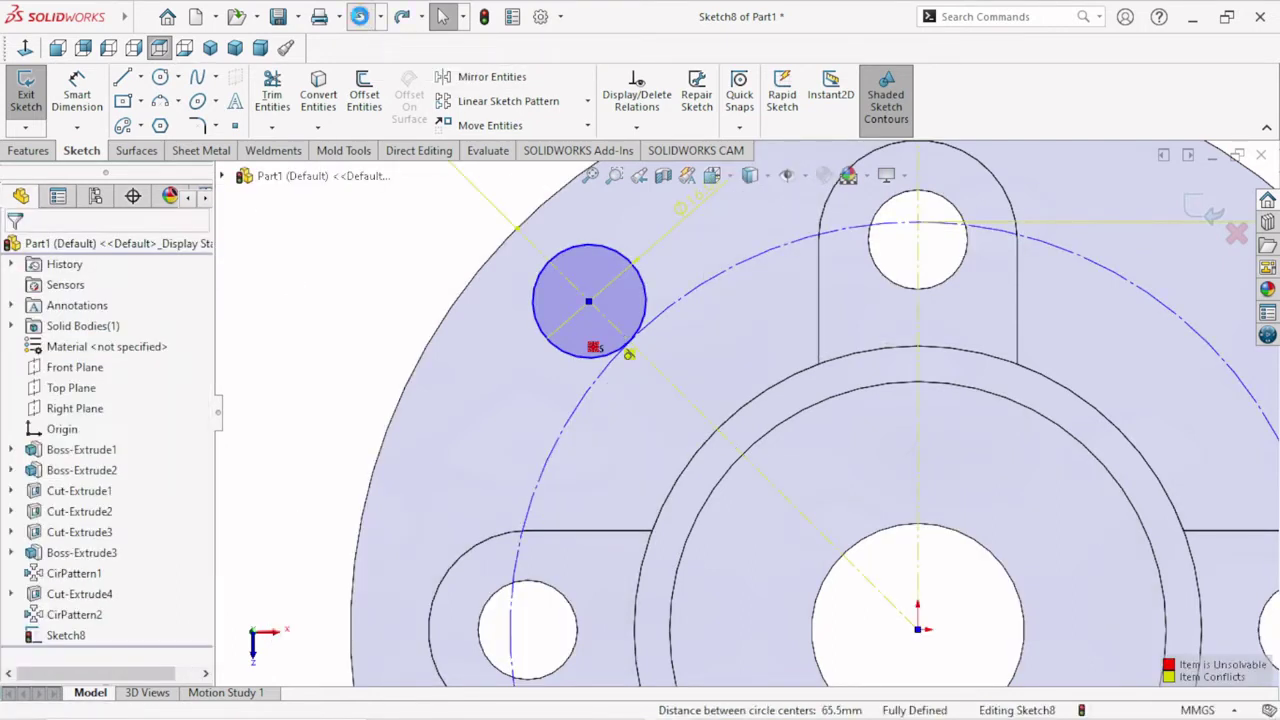
pyautogui.click(360, 17)
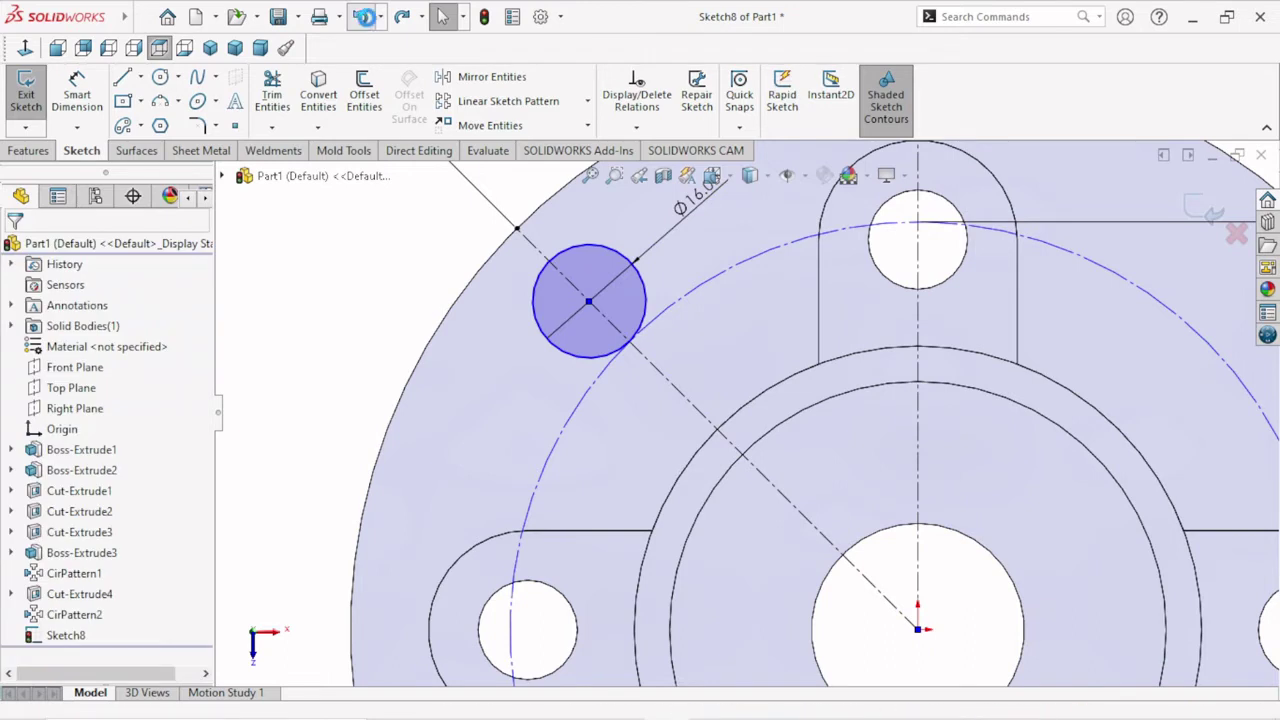
pyautogui.click(364, 17)
pyautogui.click(360, 17)
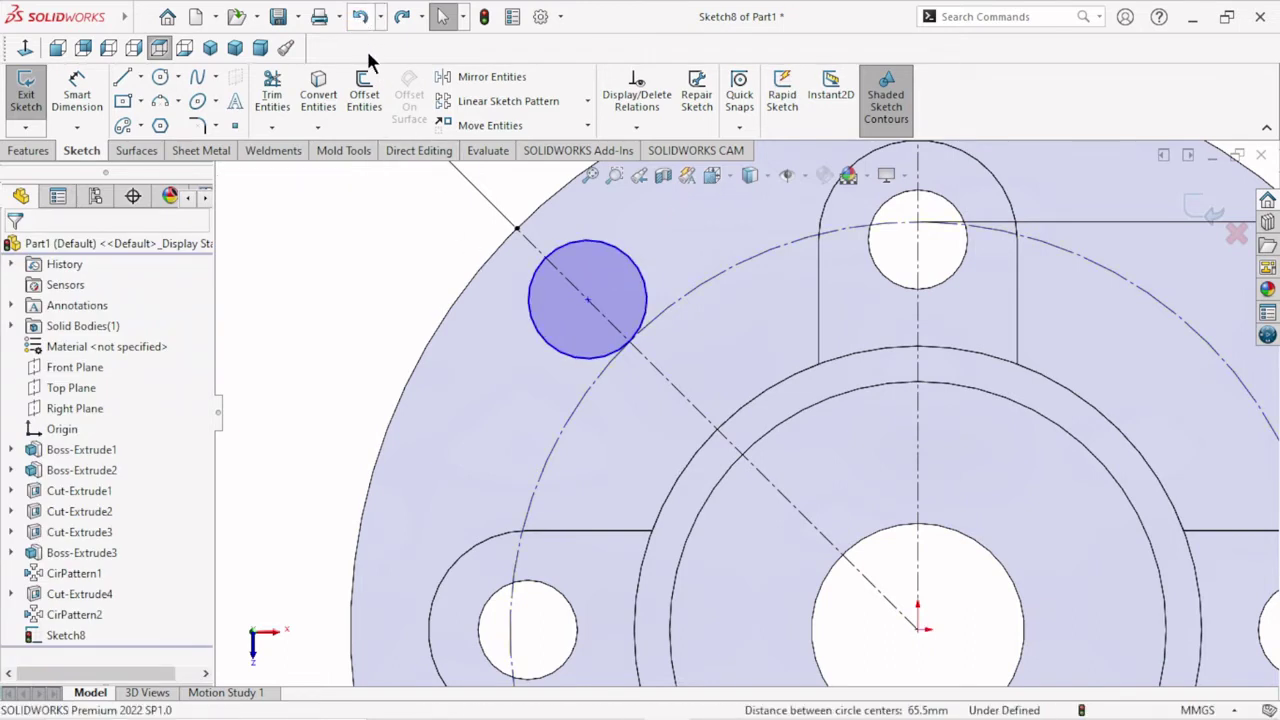
pyautogui.click(360, 17)
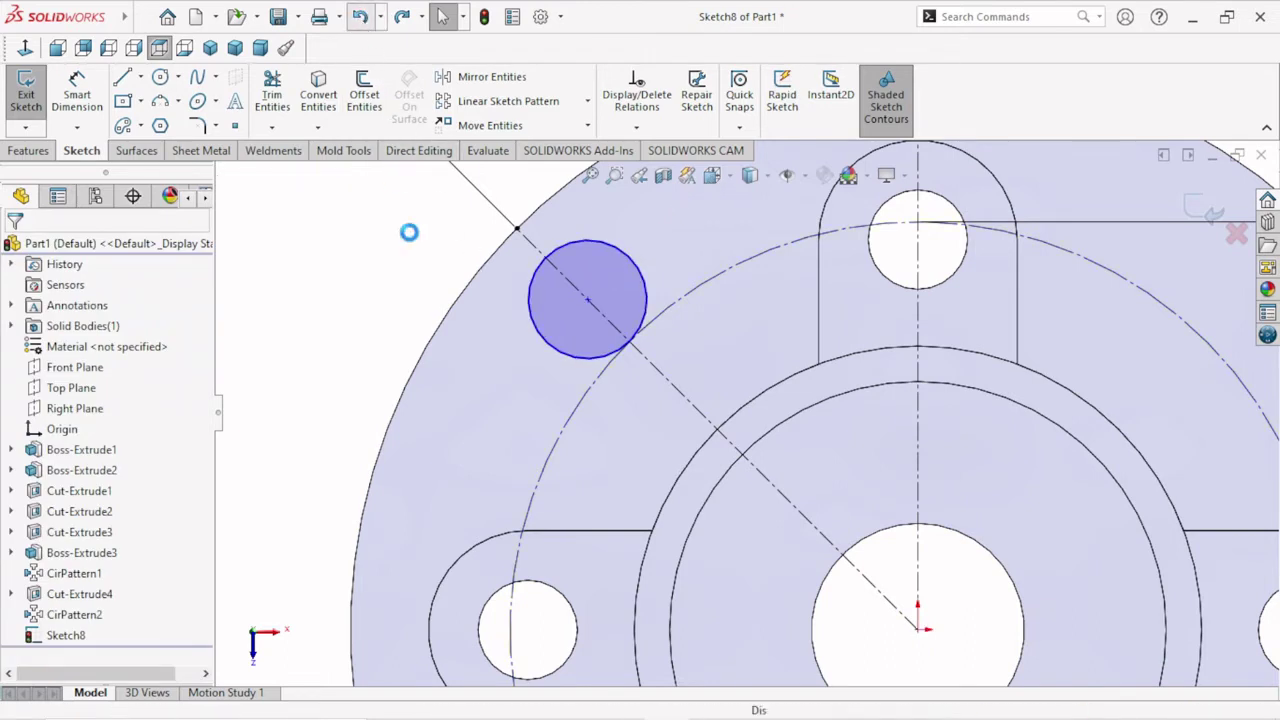
# Redraw the small circle centred where the 45° centreline meets the construction circle.
pyautogui.click(160, 78)
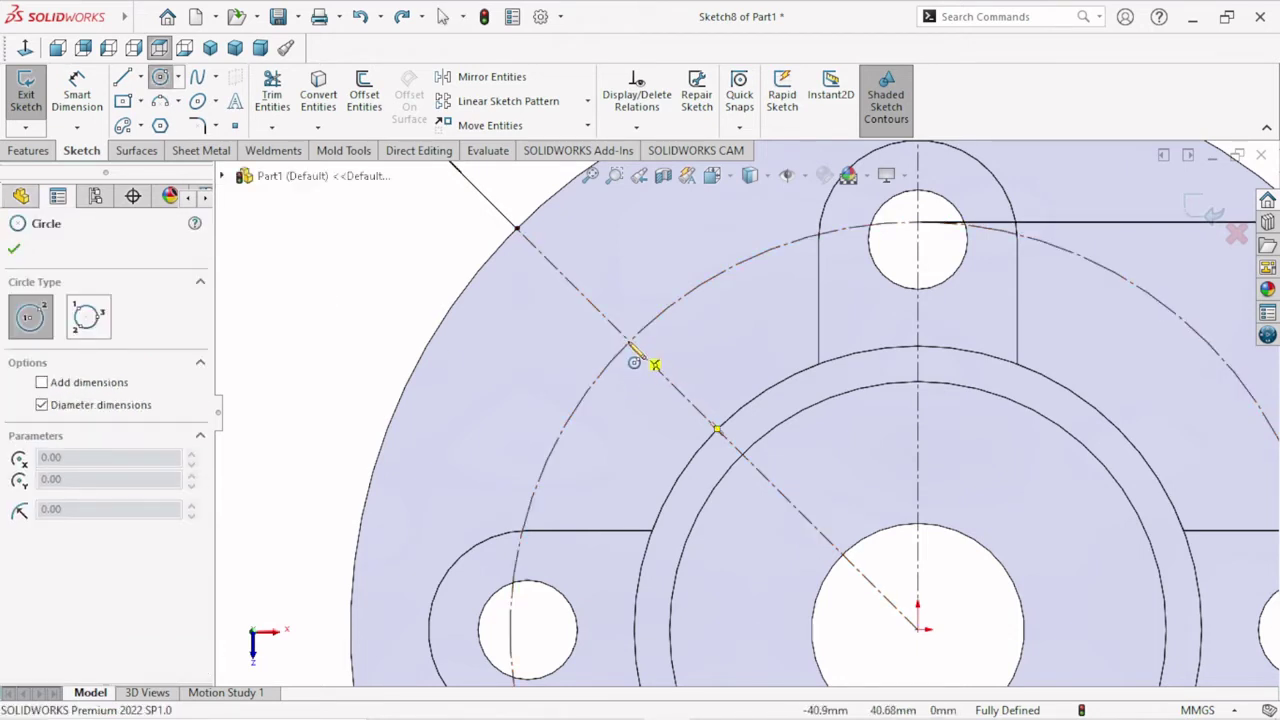
pyautogui.click(629, 343)
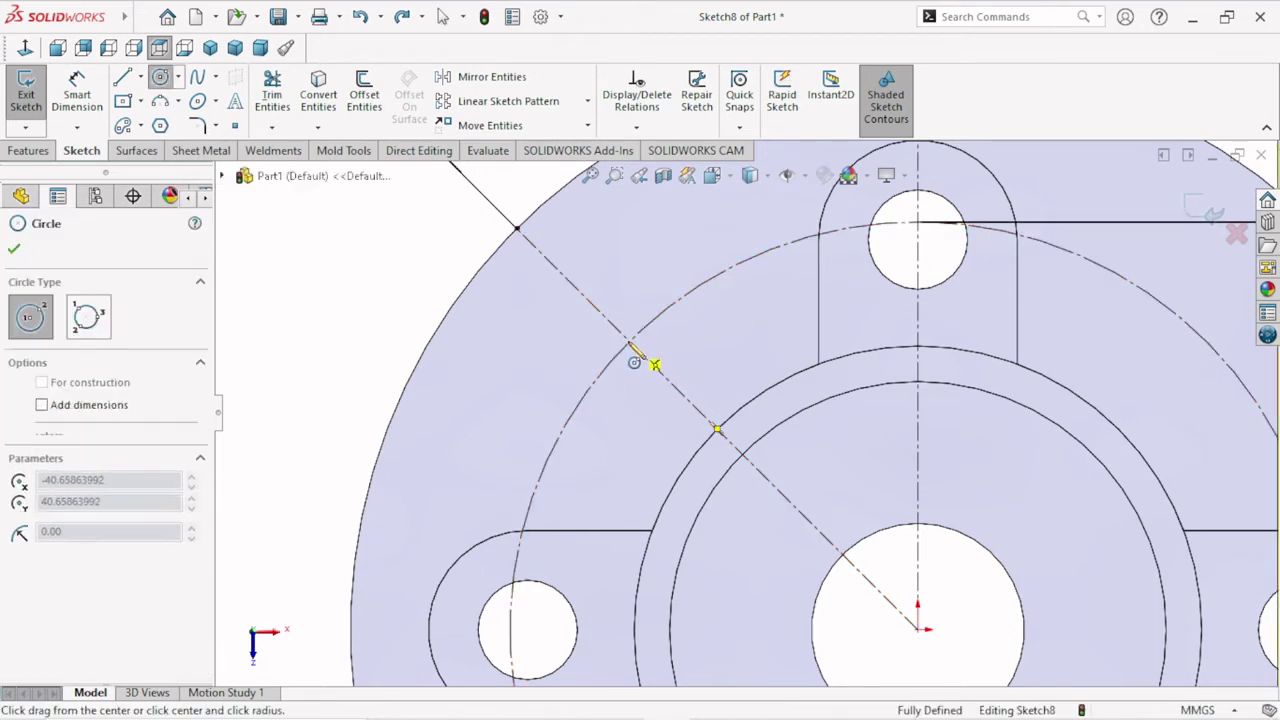
pyautogui.click(678, 383)
pyautogui.rightClick(523, 366)
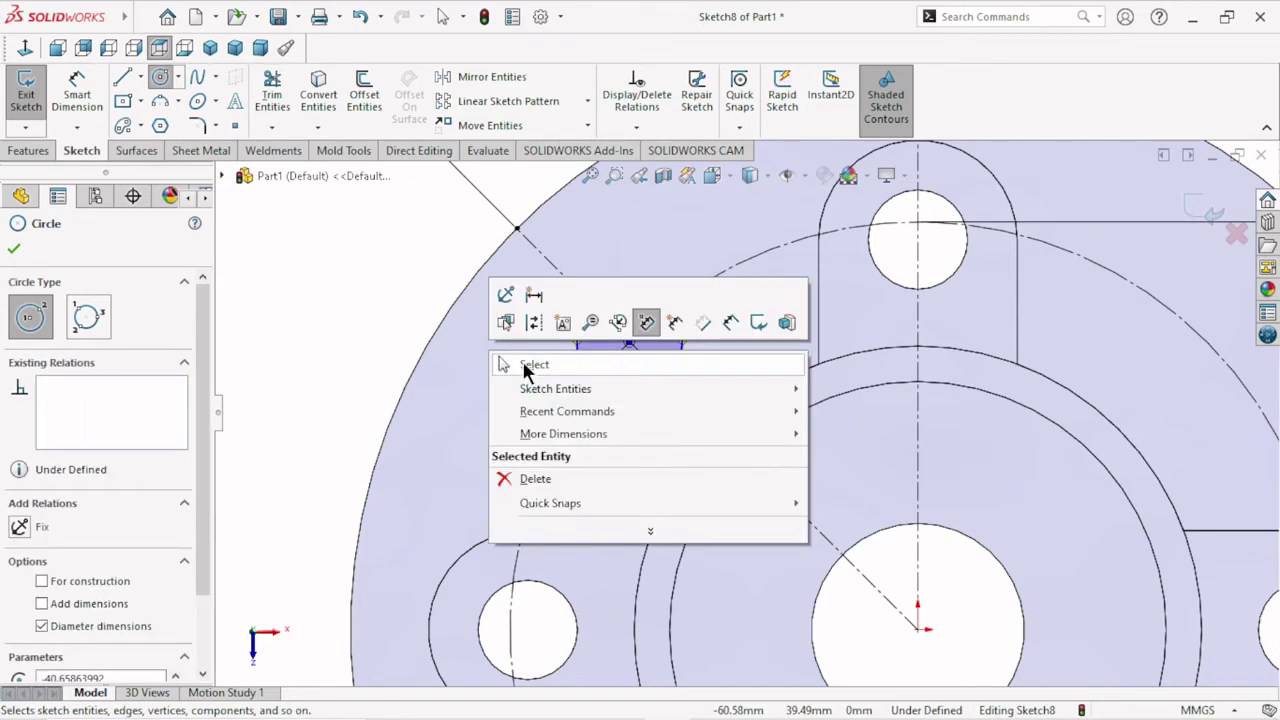
pyautogui.click(523, 366)
pyautogui.scroll(-3, 686, 360)
pyautogui.scroll(-3, 630, 375)
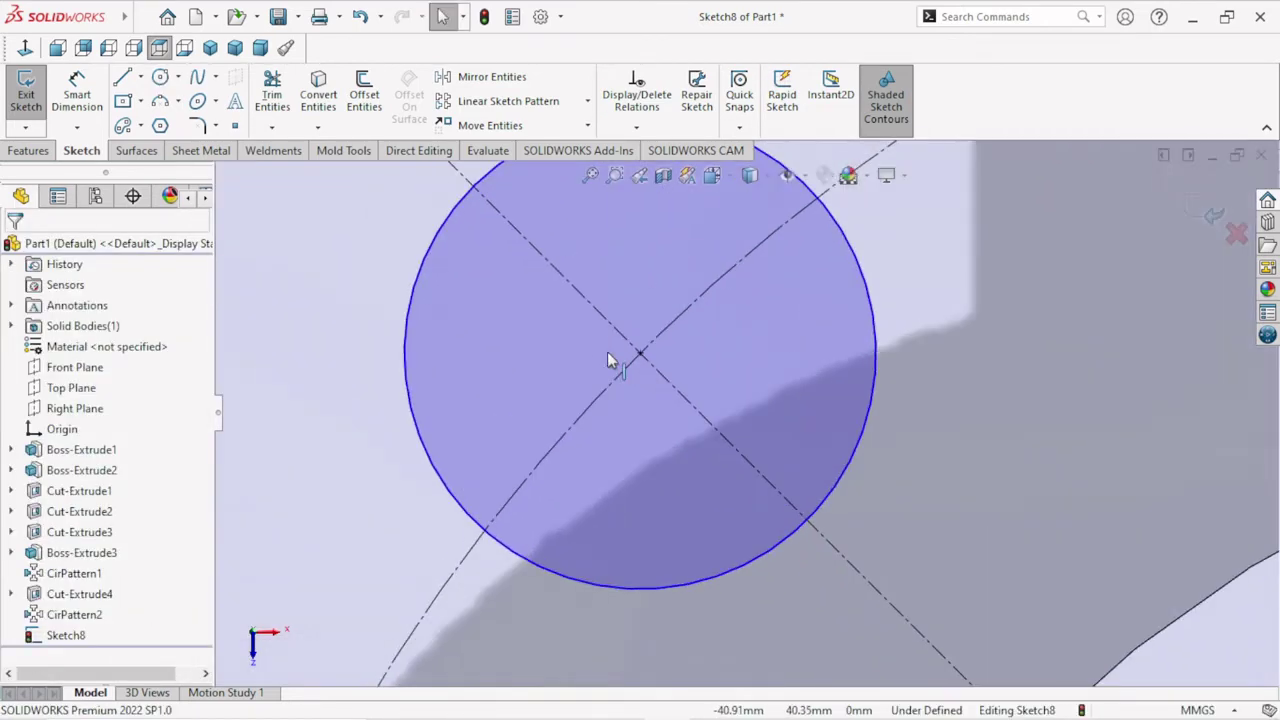
pyautogui.scroll(5, 634, 386)
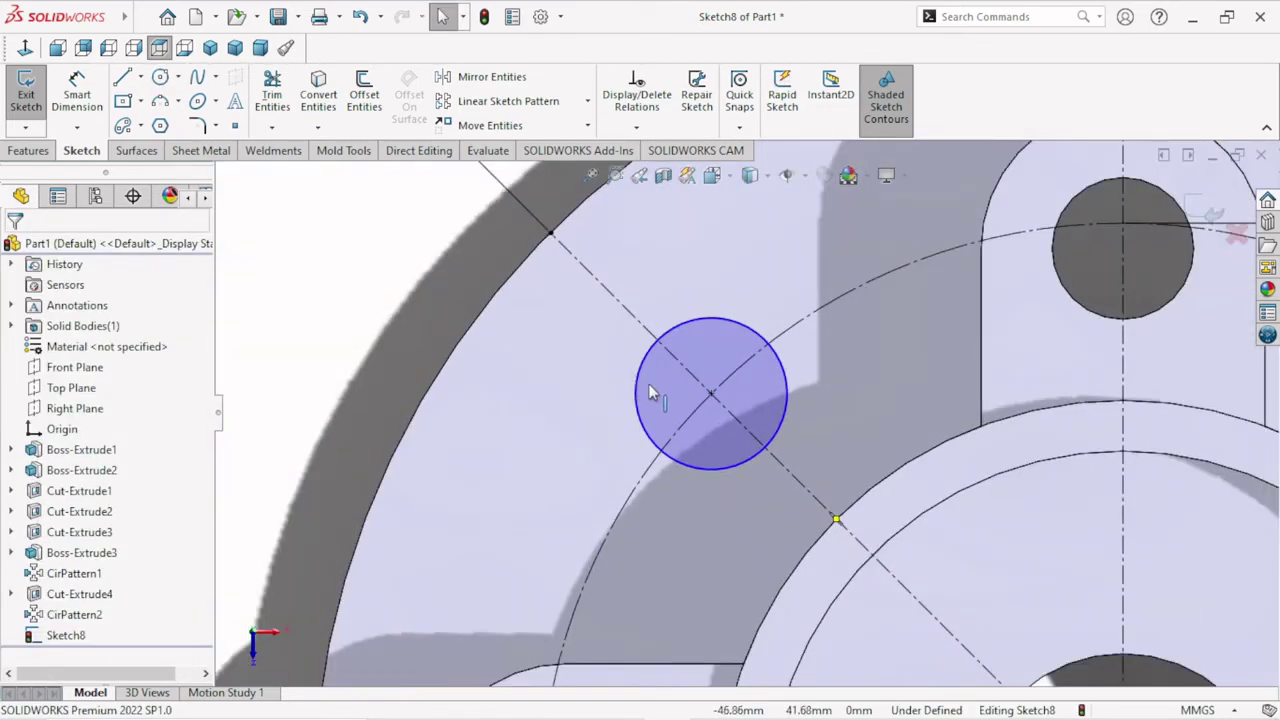
# Dimension the new circle Ø16 and place the dimension below it.
pyautogui.click(90, 100)
pyautogui.click(711, 321)
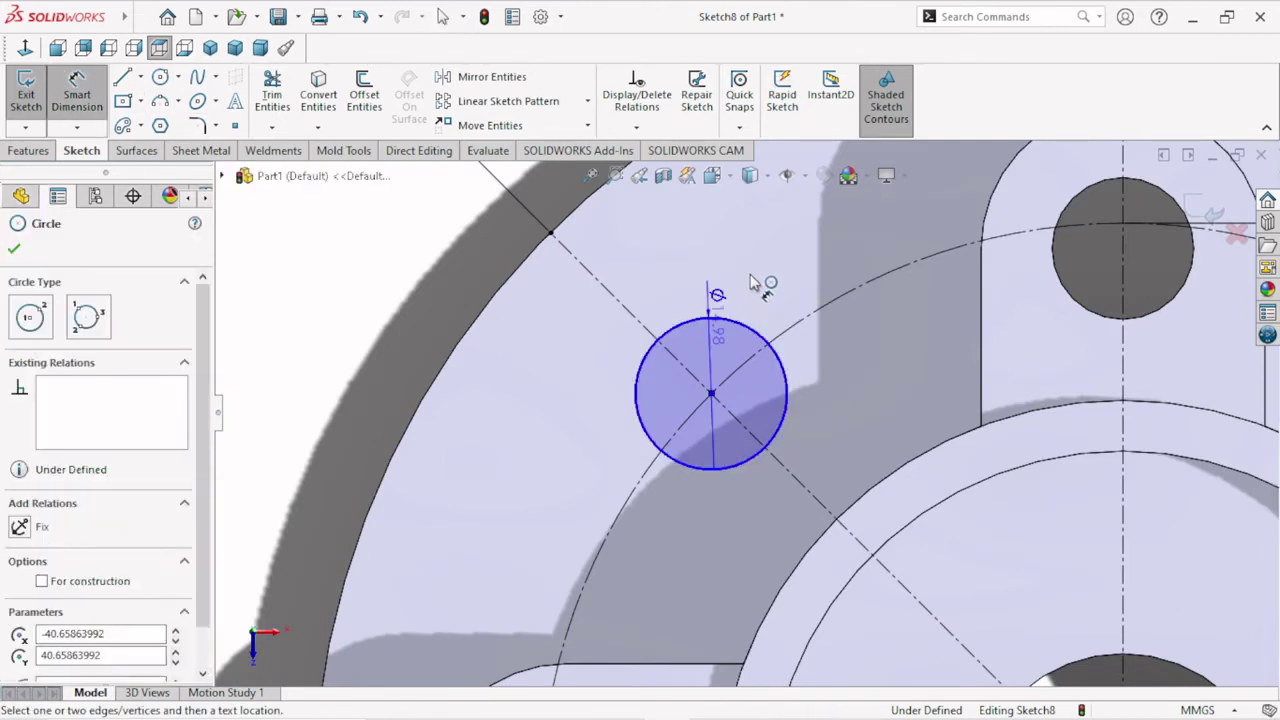
pyautogui.click(745, 288)
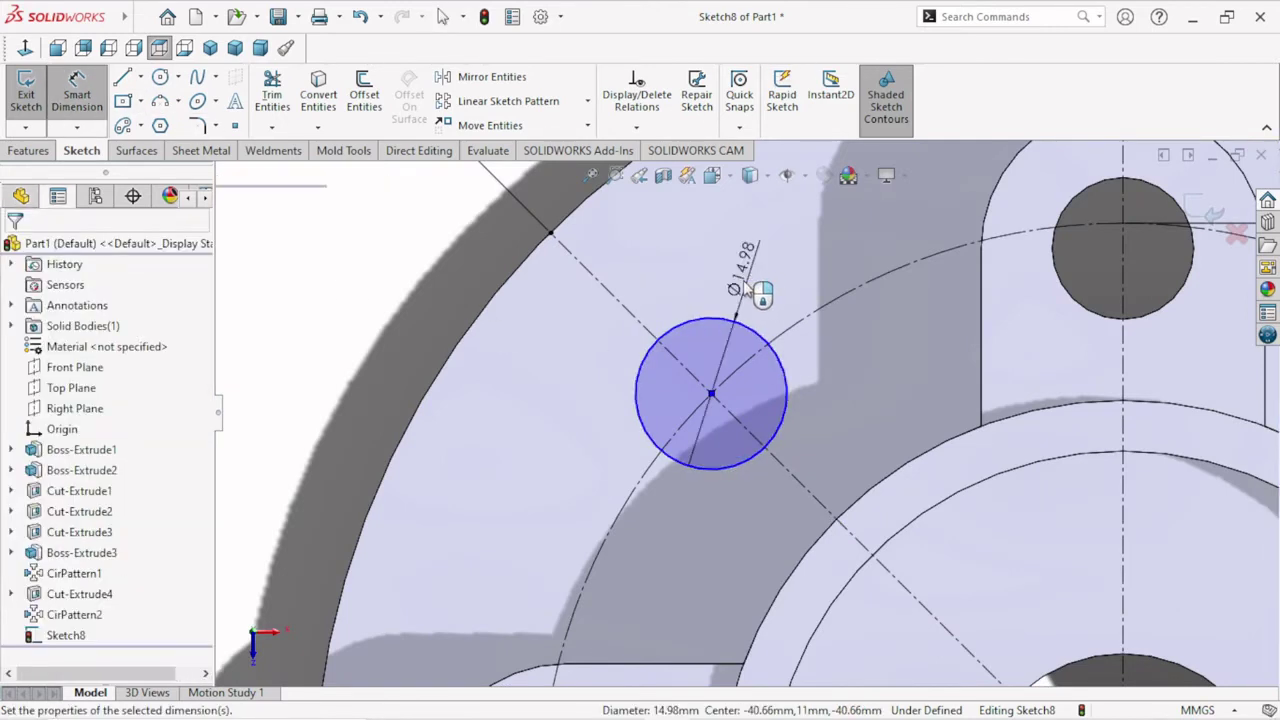
pyautogui.write('16')
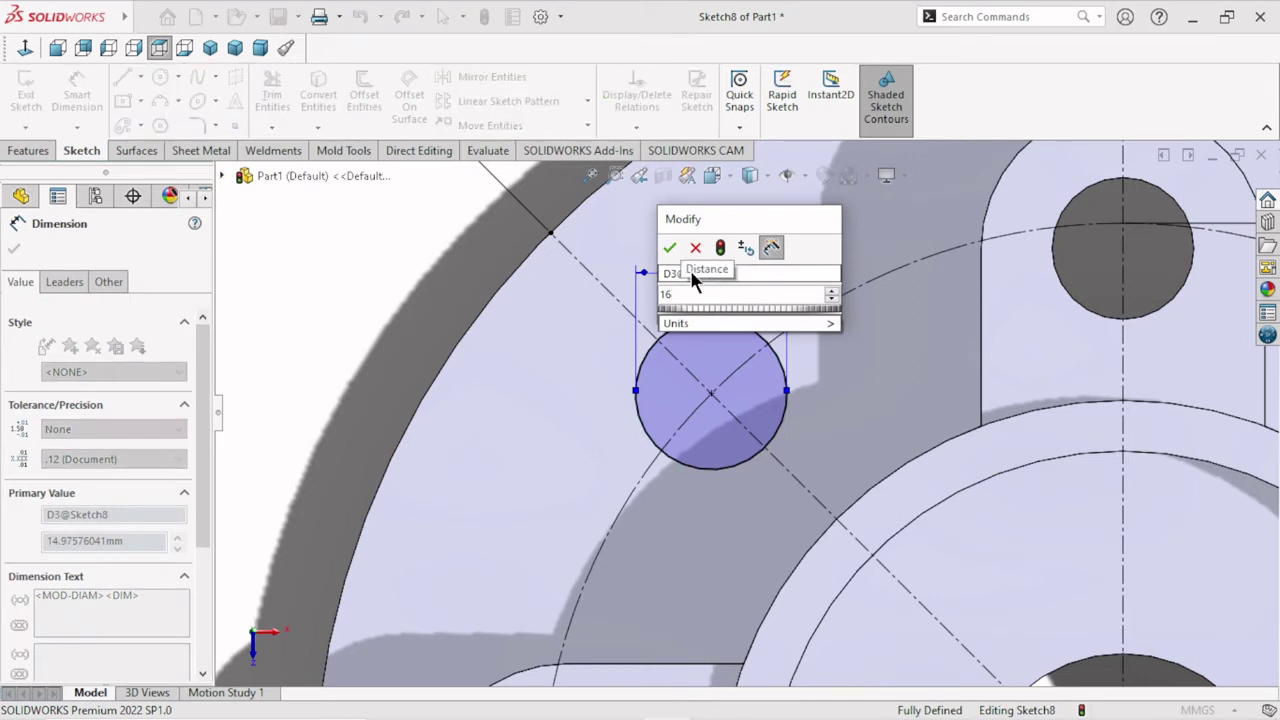
pyautogui.click(695, 247)
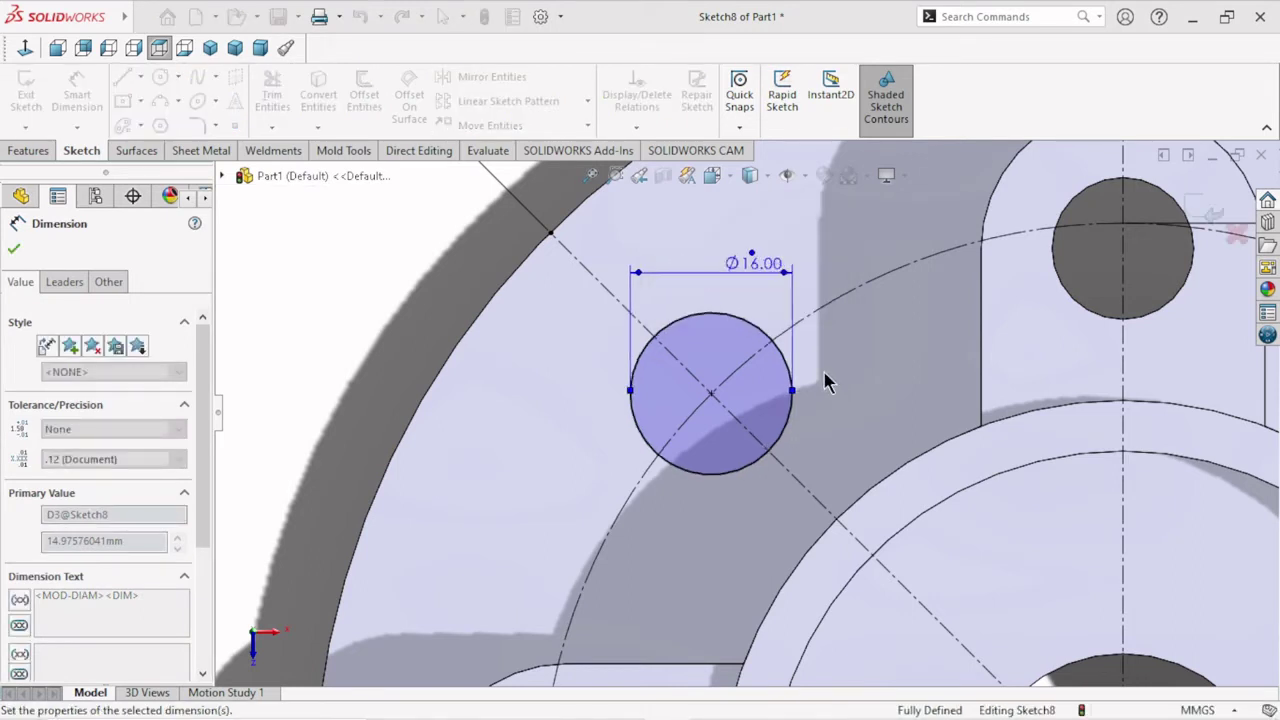
pyautogui.scroll(3, 830, 380)
pyautogui.moveTo(785, 325)
pyautogui.mouseDown()
pyautogui.moveTo(778, 482)
pyautogui.moveTo(716, 500)
pyautogui.mouseUp()
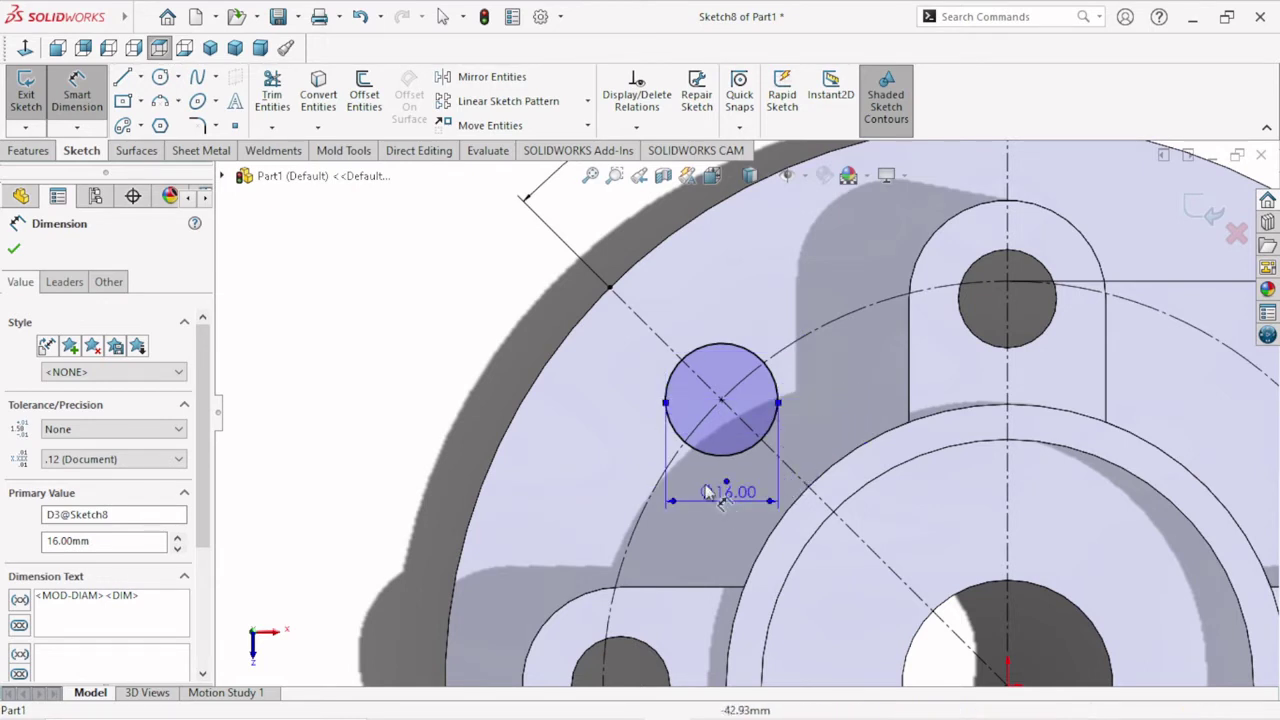
pyautogui.click(14, 250)
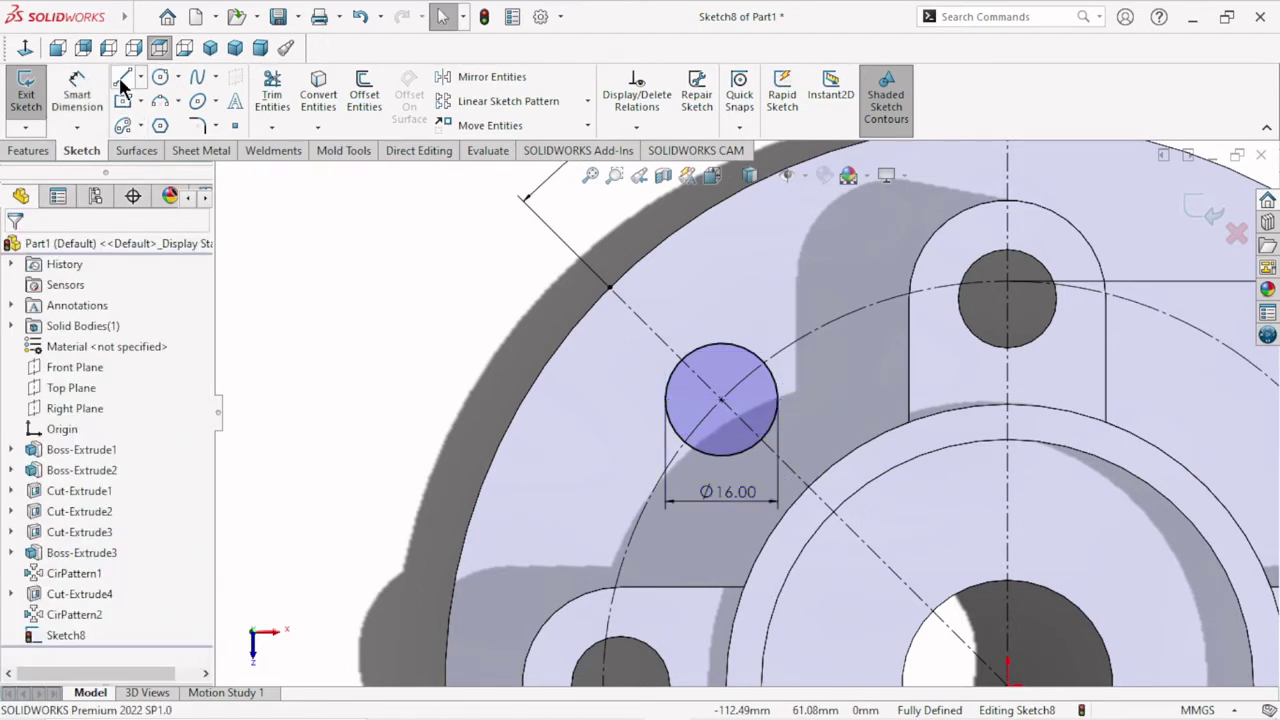
# Draw a line tangent to the Ø16 circle, running out to the rim.
pyautogui.click(122, 80)
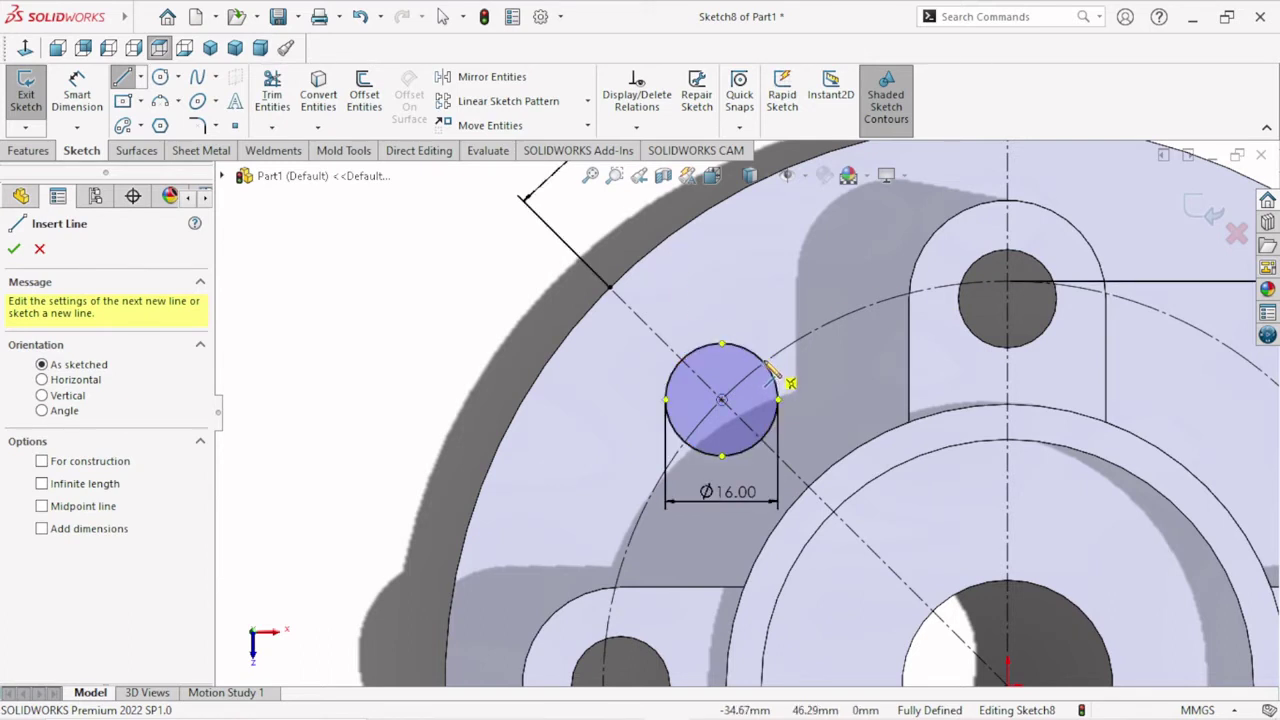
pyautogui.click(766, 364)
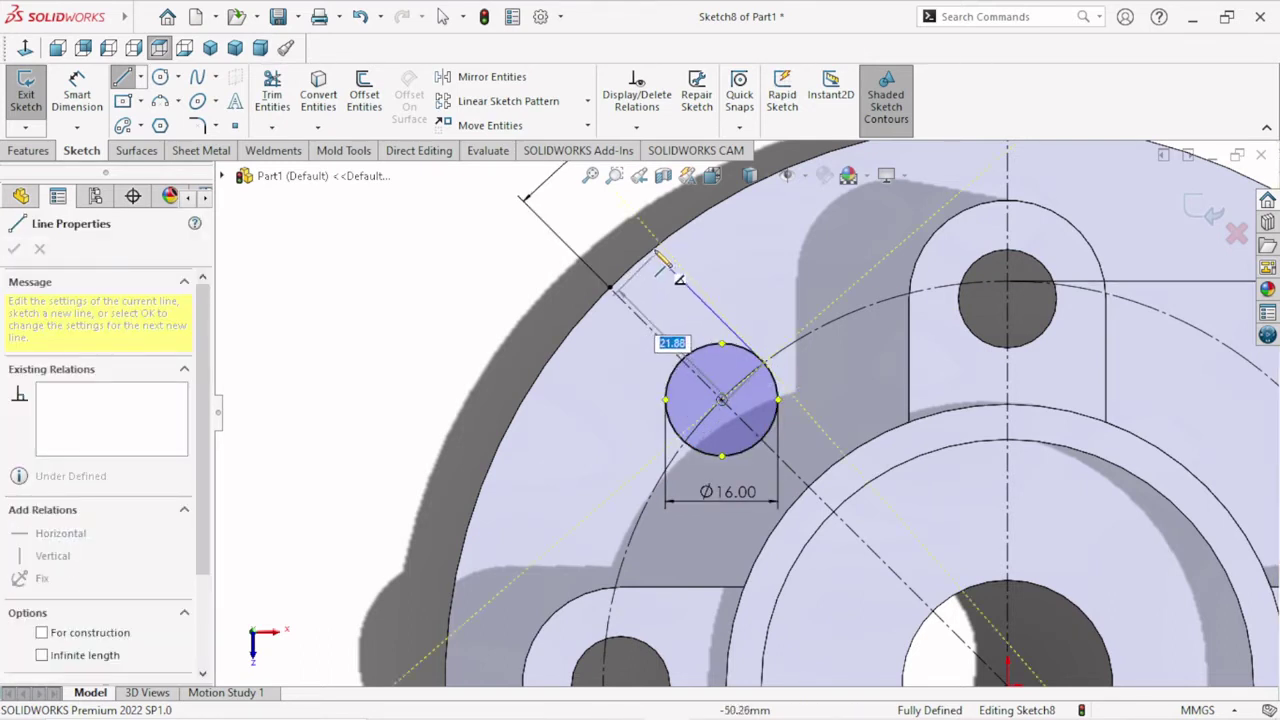
pyautogui.rightClick(545, 285)
pyautogui.click(548, 290)
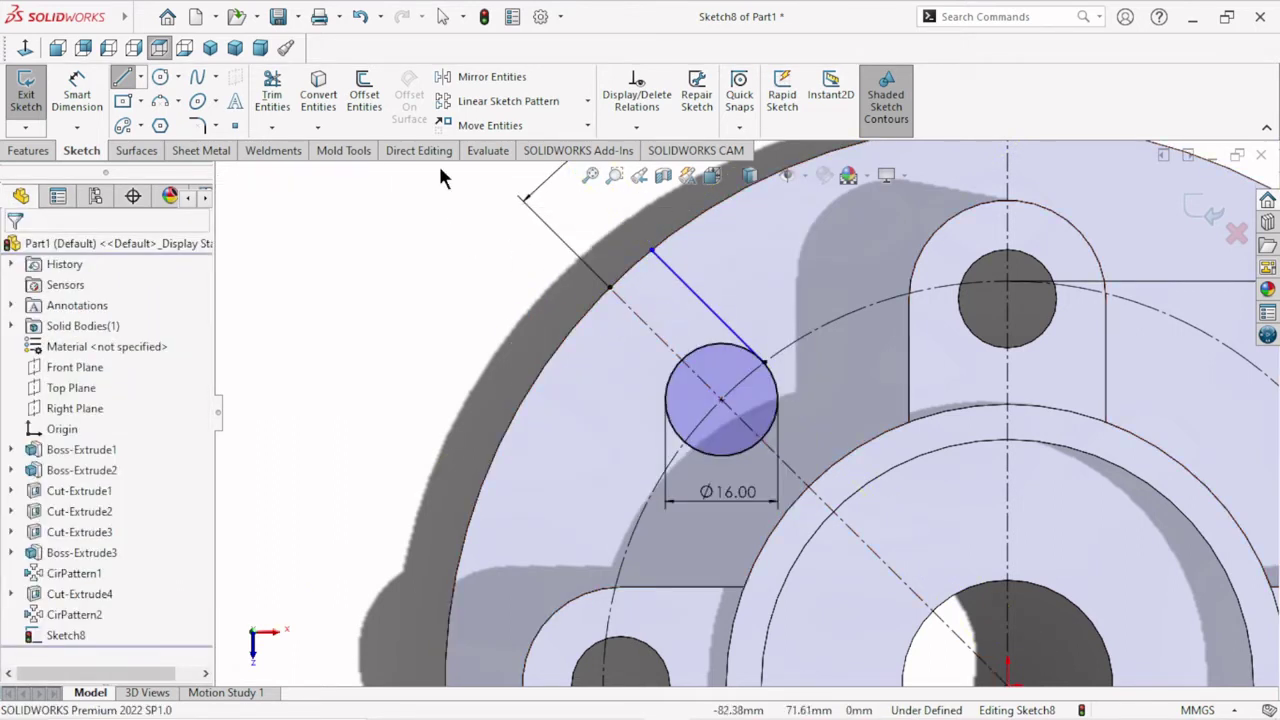
# Mirror the tangent line about the 45° centerline to form the parallel slot side.
pyautogui.click(491, 77)
pyautogui.click(700, 297)
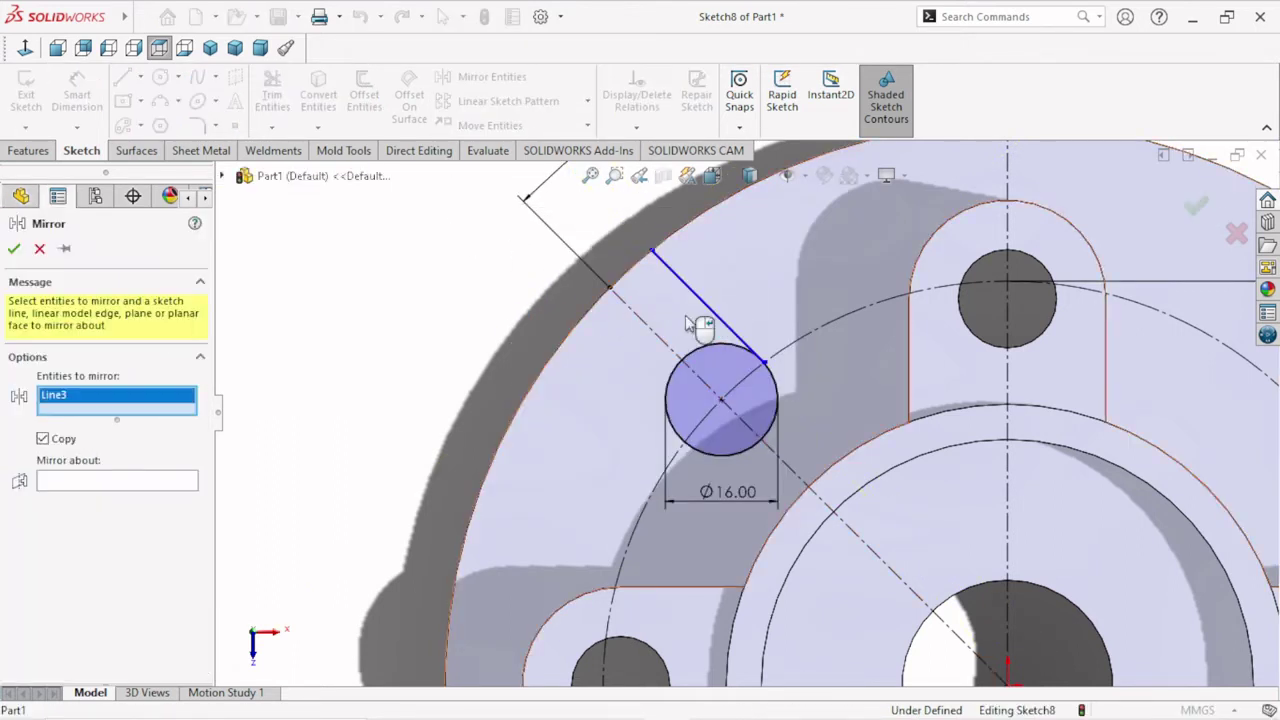
pyautogui.click(62, 480)
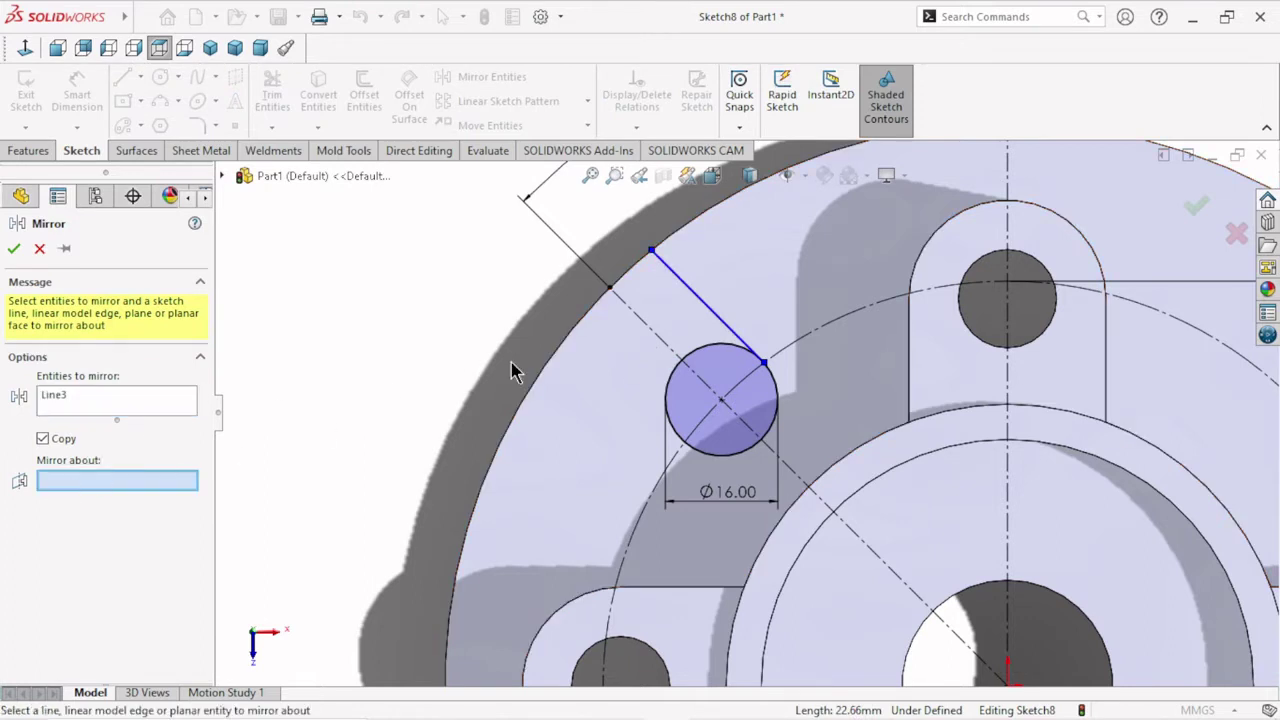
pyautogui.click(662, 341)
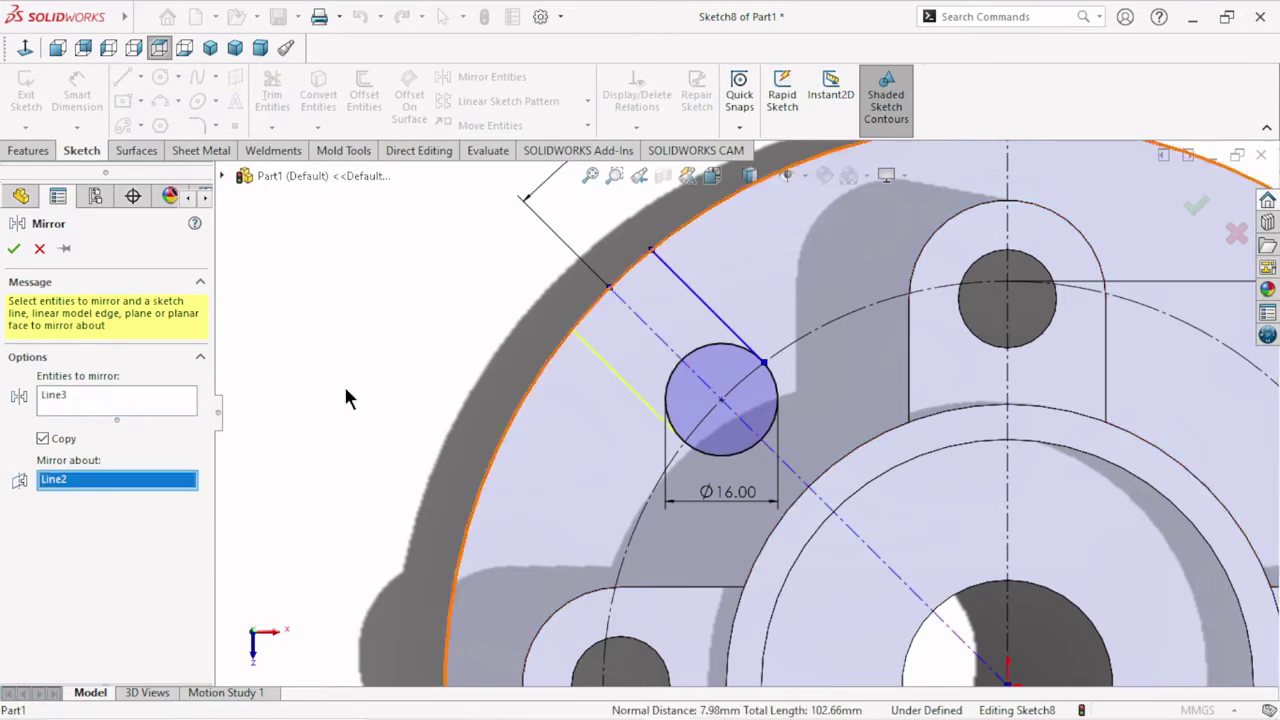
pyautogui.click(14, 249)
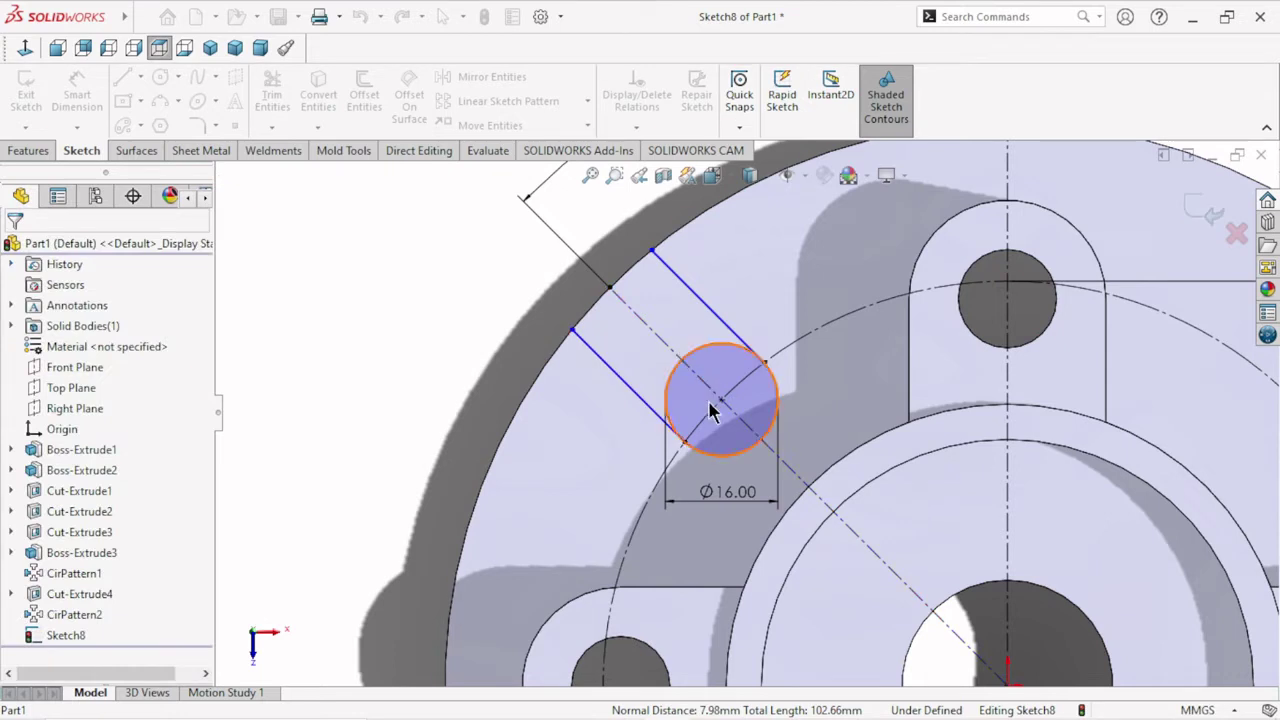
# Join the two line ends at the rim with a 3 Point Arc.
pyautogui.scroll(-2, 718, 393)
pyautogui.scroll(1, 693, 380)
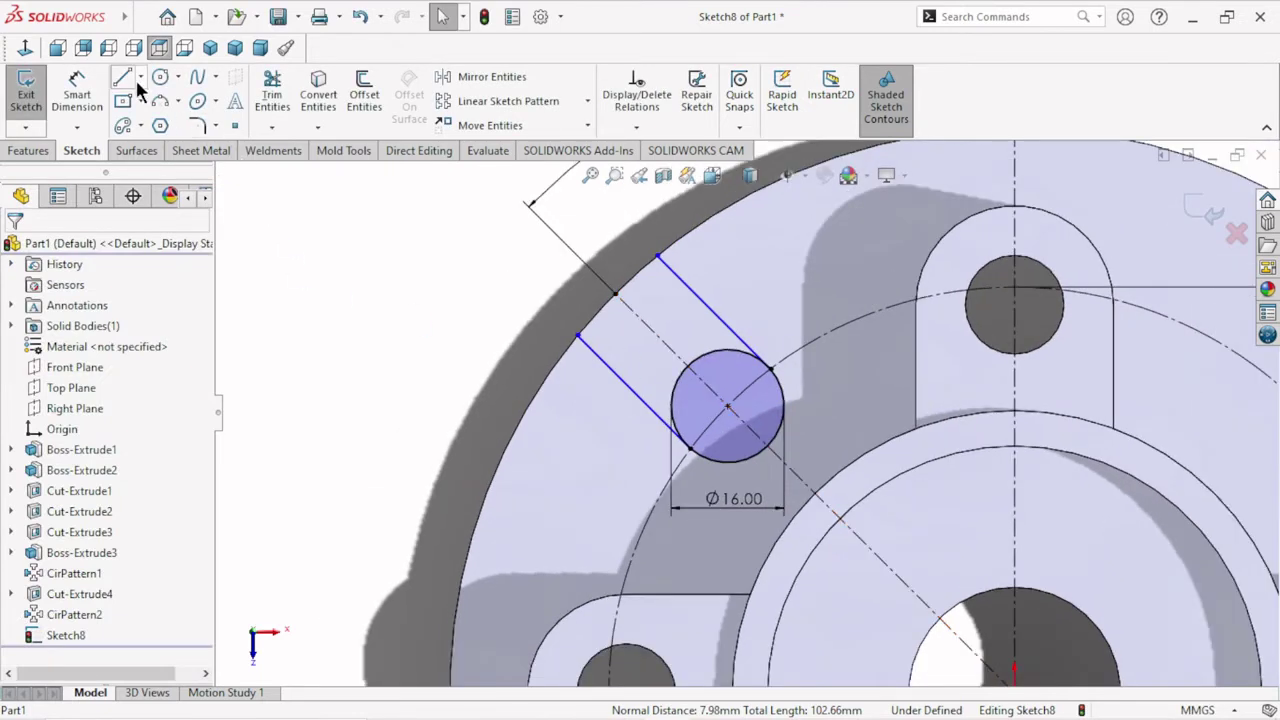
pyautogui.click(167, 102)
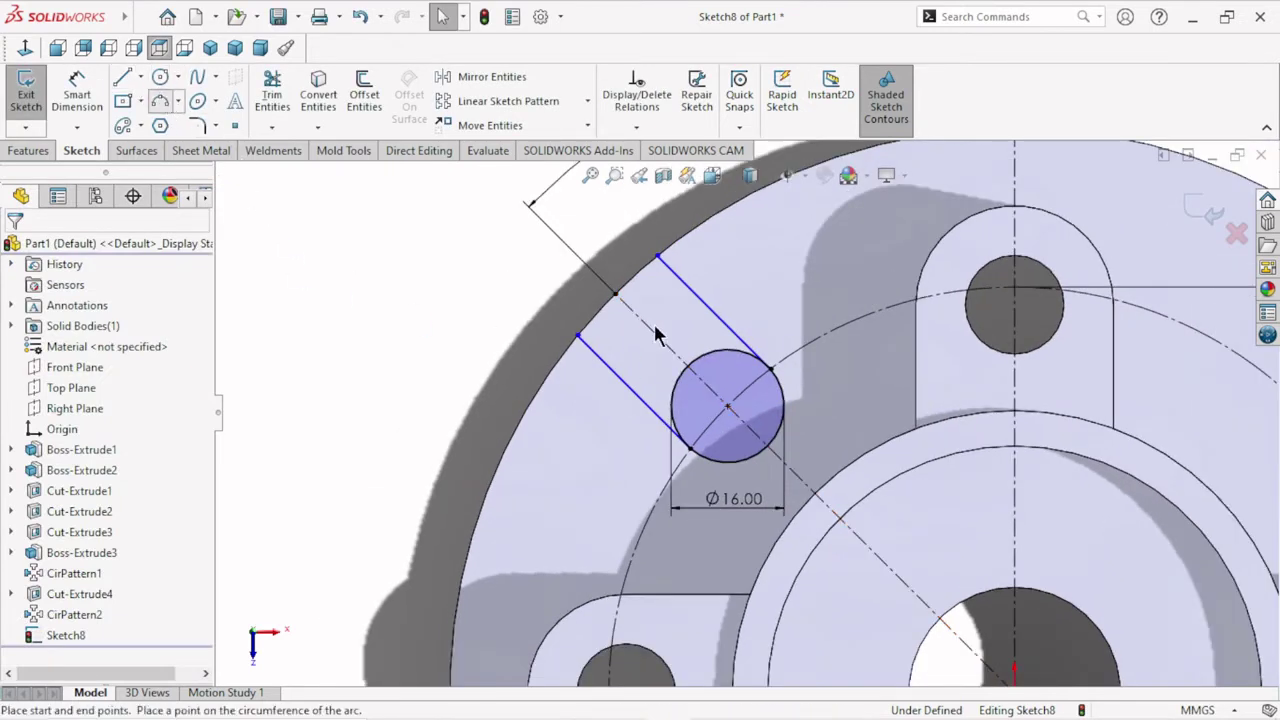
pyautogui.click(578, 335)
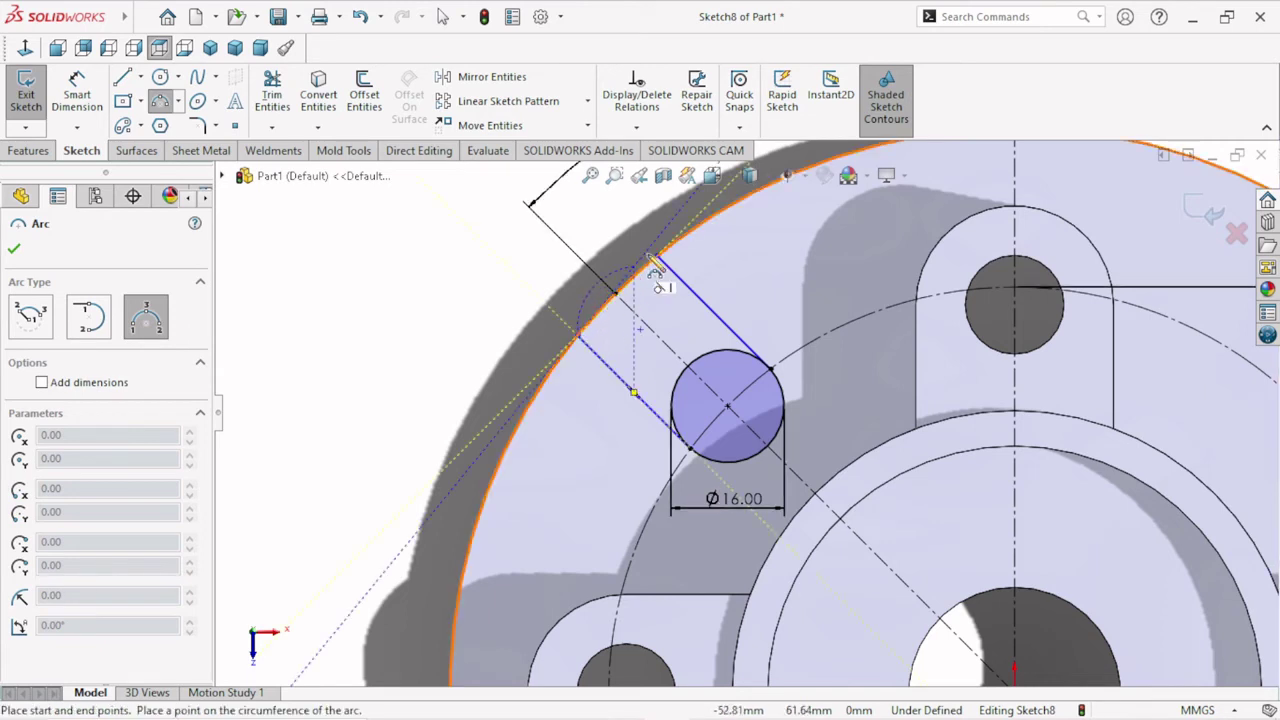
pyautogui.click(657, 258)
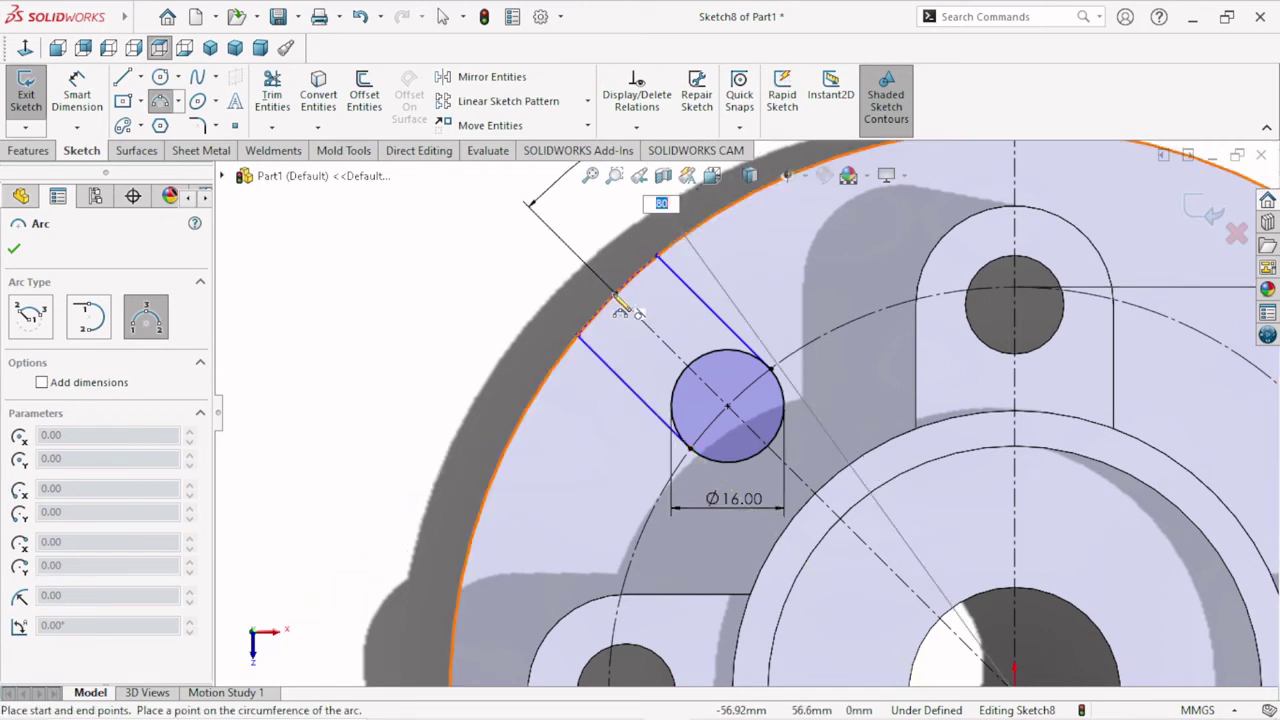
pyautogui.click(616, 302)
pyautogui.rightClick(482, 322)
pyautogui.click(517, 332)
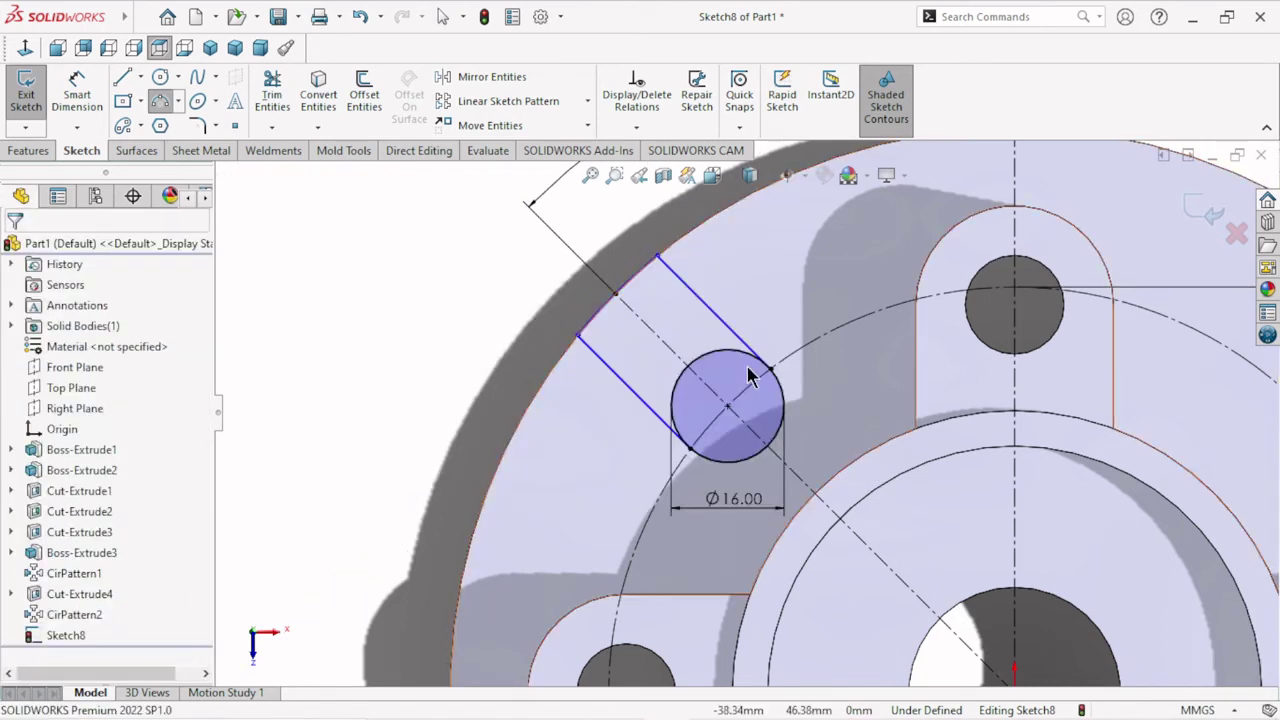
pyautogui.scroll(-3, 745, 375)
pyautogui.click(270, 103)
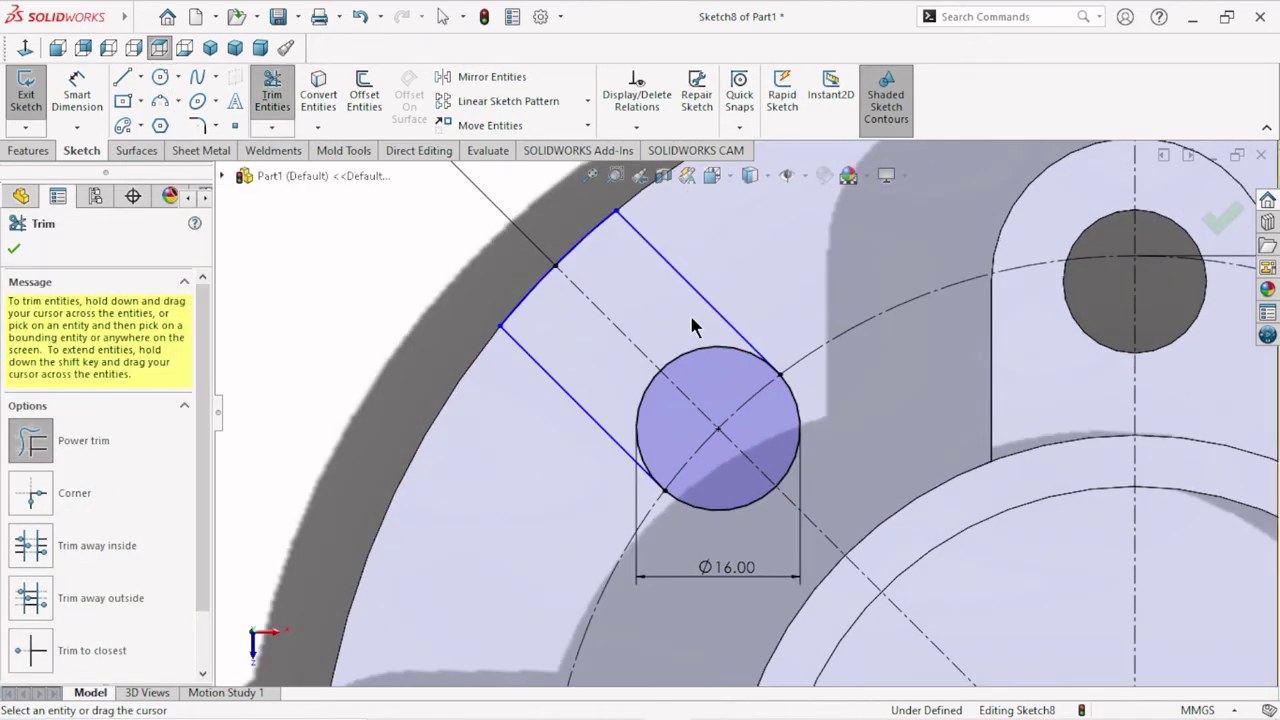
# Power-trim away the Ø16 circle's arc lying inside the slot.
pyautogui.moveTo(694, 323); pyautogui.dragTo(705, 368)
pyautogui.scroll(-3, 692, 478)
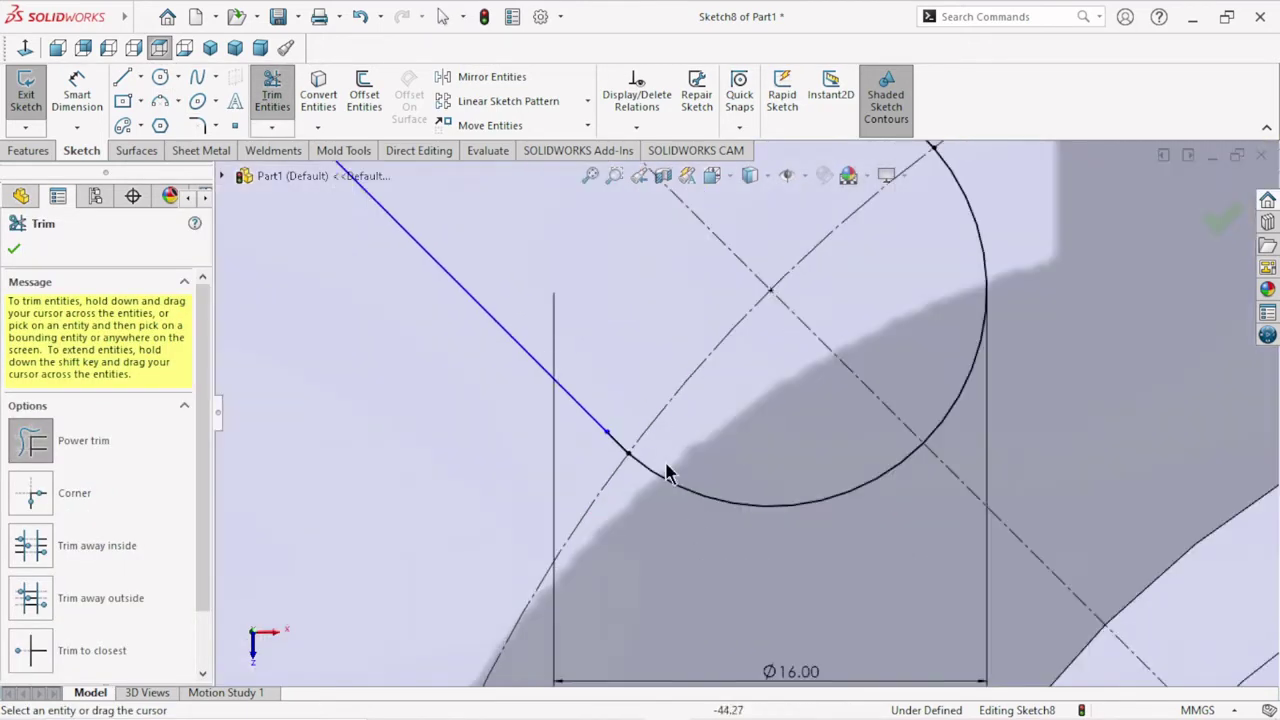
pyautogui.scroll(-3, 666, 471)
pyautogui.scroll(-2, 586, 409)
pyautogui.scroll(-2, 371, 282)
pyautogui.scroll(2, 455, 312)
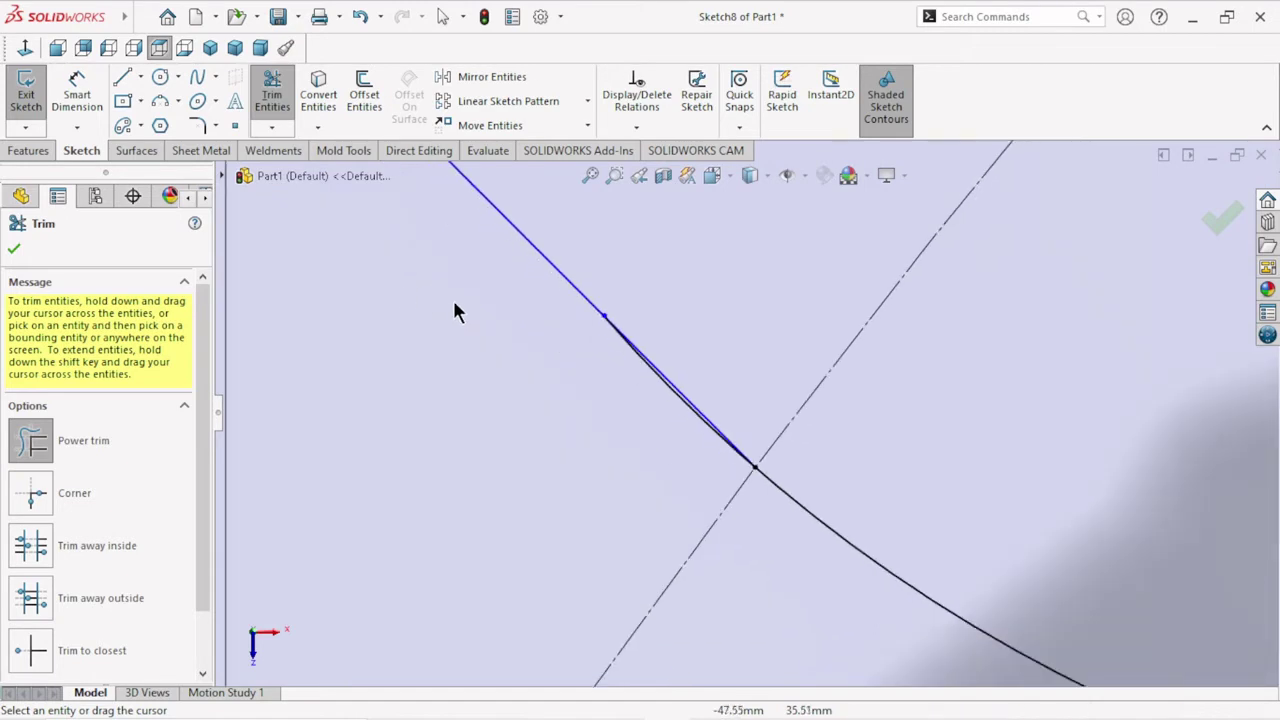
pyautogui.scroll(-1, 675, 383)
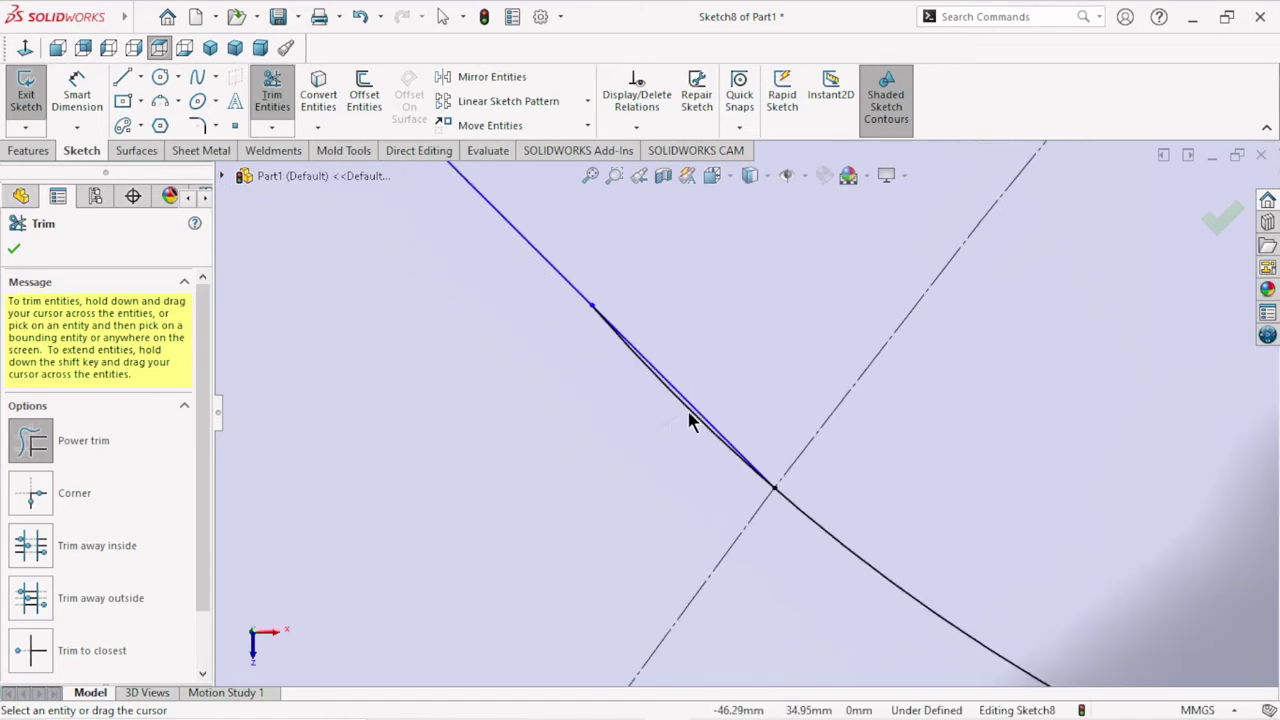
pyautogui.scroll(1, 690, 458)
pyautogui.scroll(2, 686, 451)
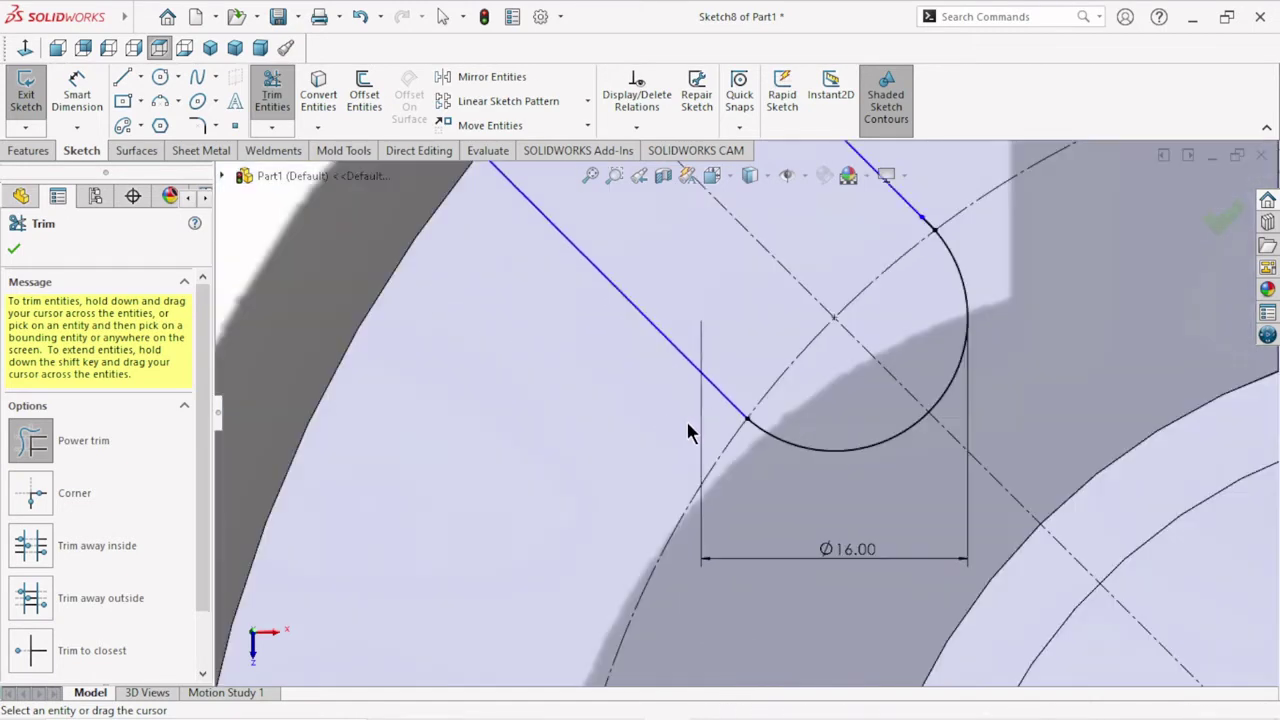
pyautogui.scroll(2, 686, 429)
pyautogui.scroll(-2, 851, 443)
pyautogui.scroll(-2, 860, 480)
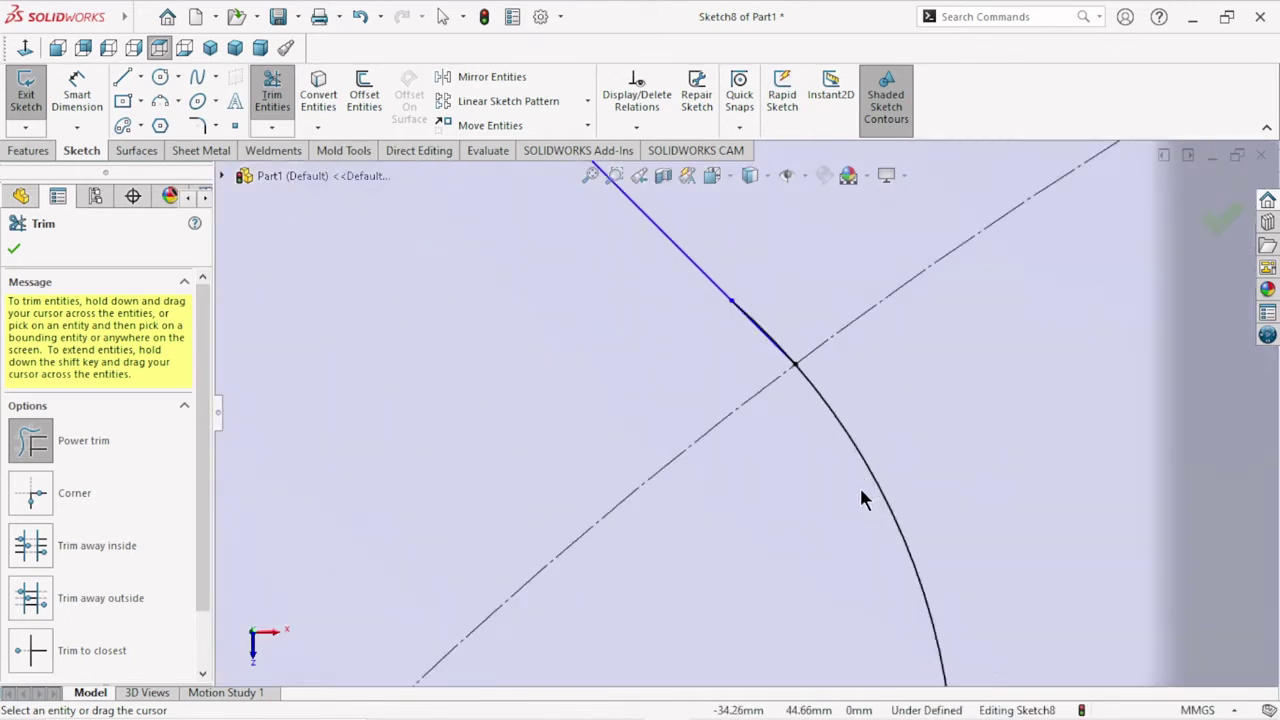
pyautogui.scroll(-2, 800, 400)
pyautogui.scroll(-1, 711, 310)
# Trim the small overlap where a slot line meets the arc, then close Trim.
pyautogui.moveTo(711, 243); pyautogui.dragTo(705, 286)
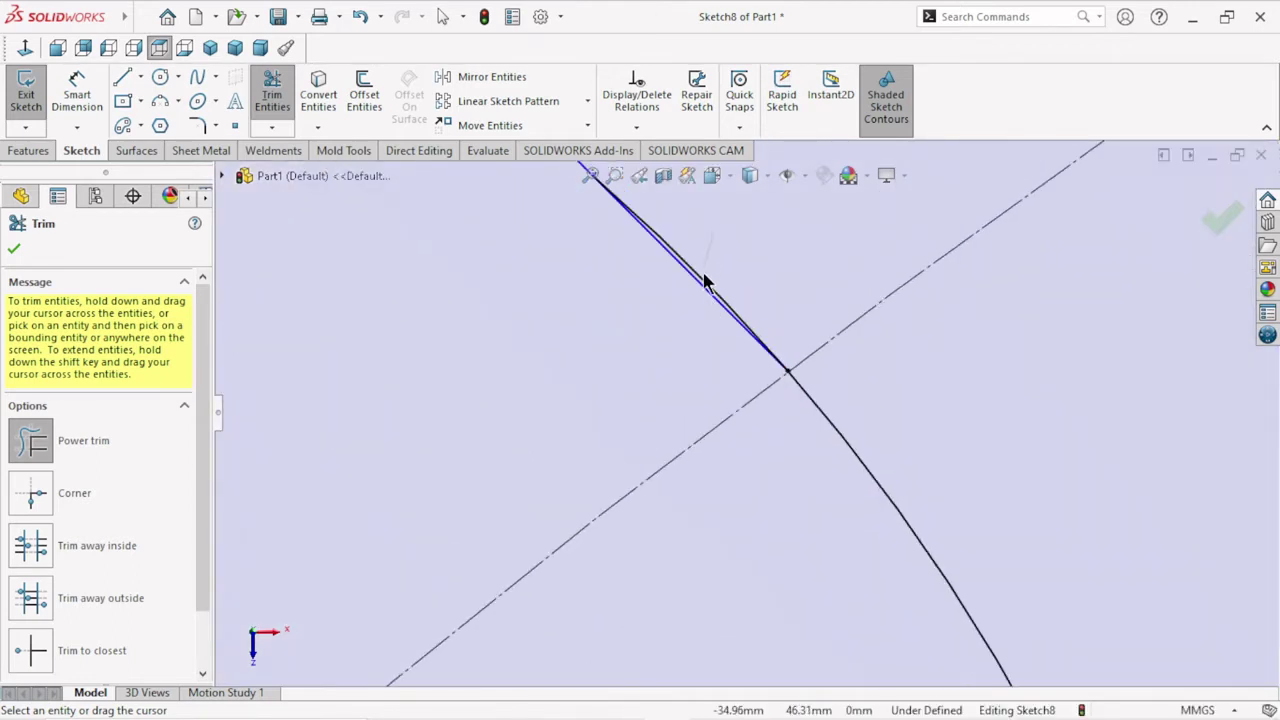
pyautogui.scroll(2, 663, 380)
pyautogui.scroll(1, 666, 374)
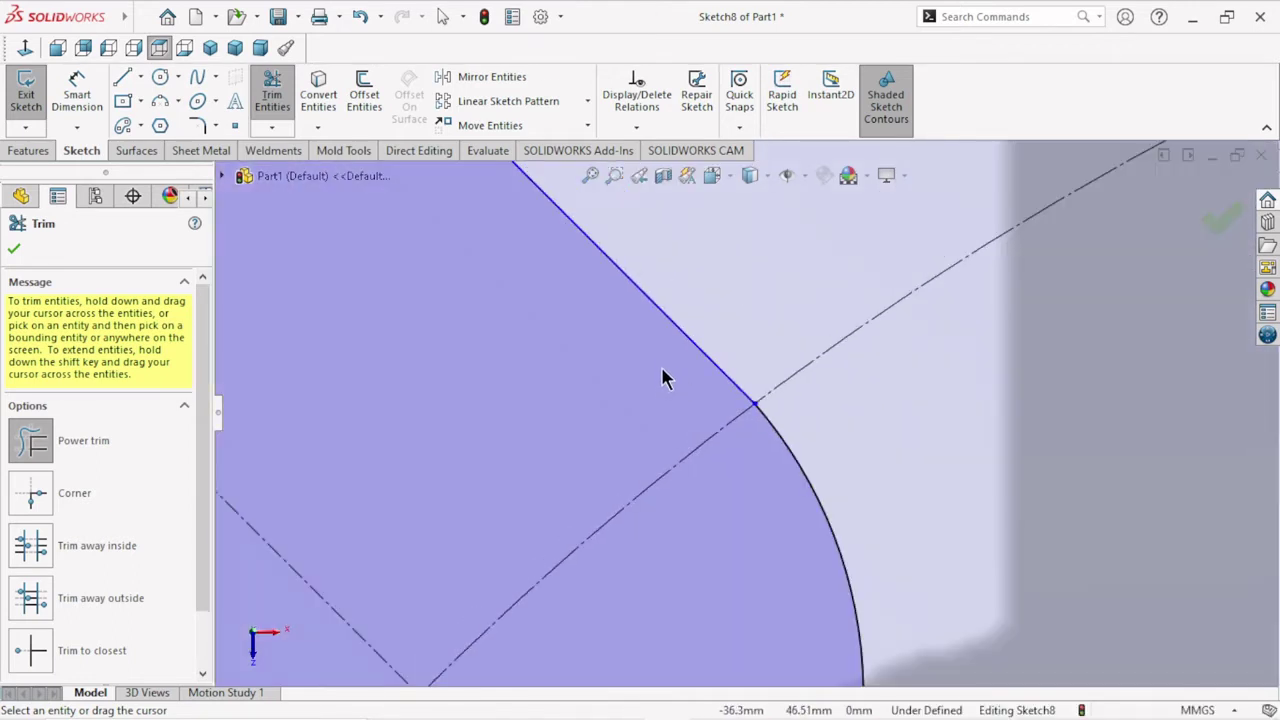
pyautogui.scroll(2, 663, 372)
pyautogui.click(14, 249)
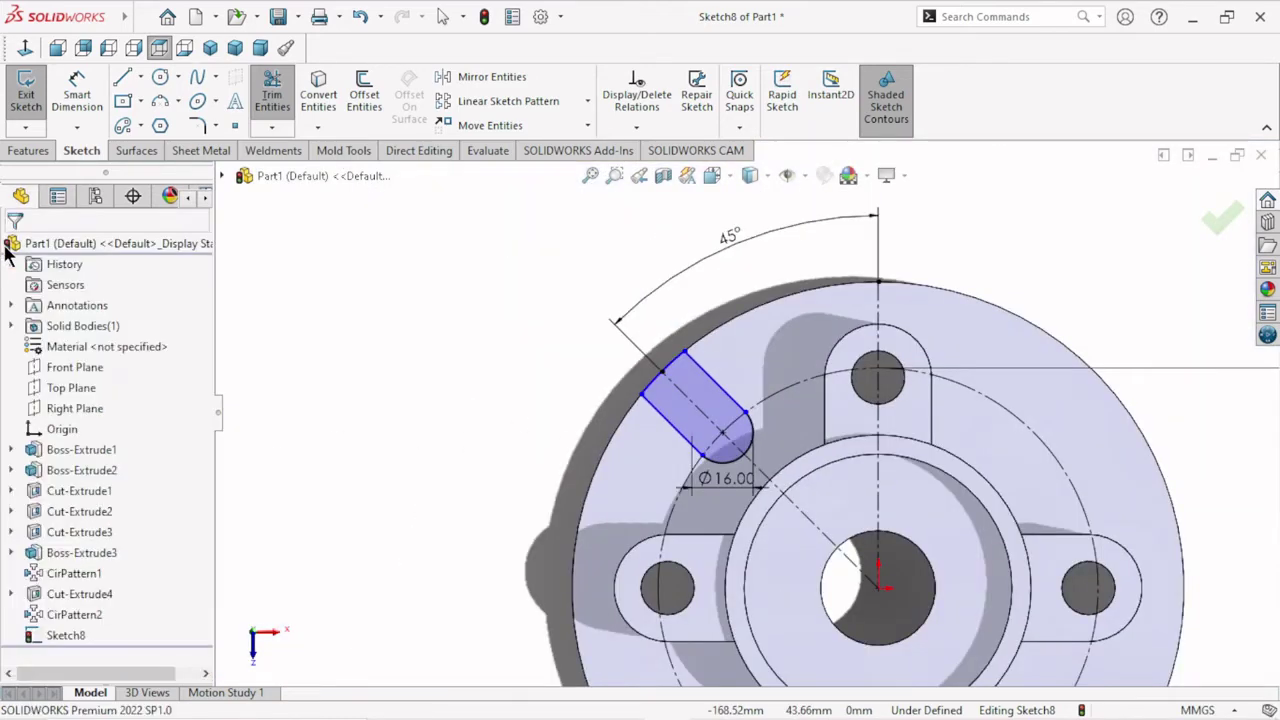
# Check the Ø16.00 dimension on the closed slot profile, then deselect it.
pyautogui.scroll(2, 810, 480)
pyautogui.scroll(-1, 828, 512)
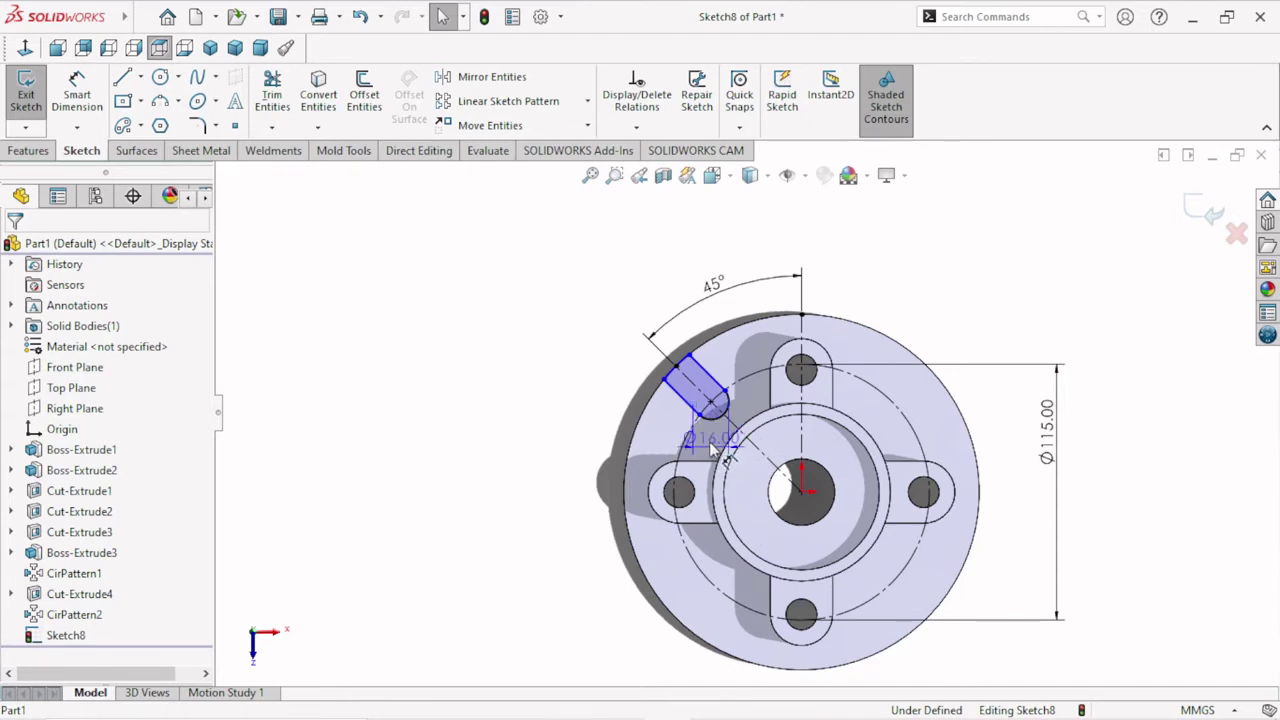
pyautogui.click(712, 442)
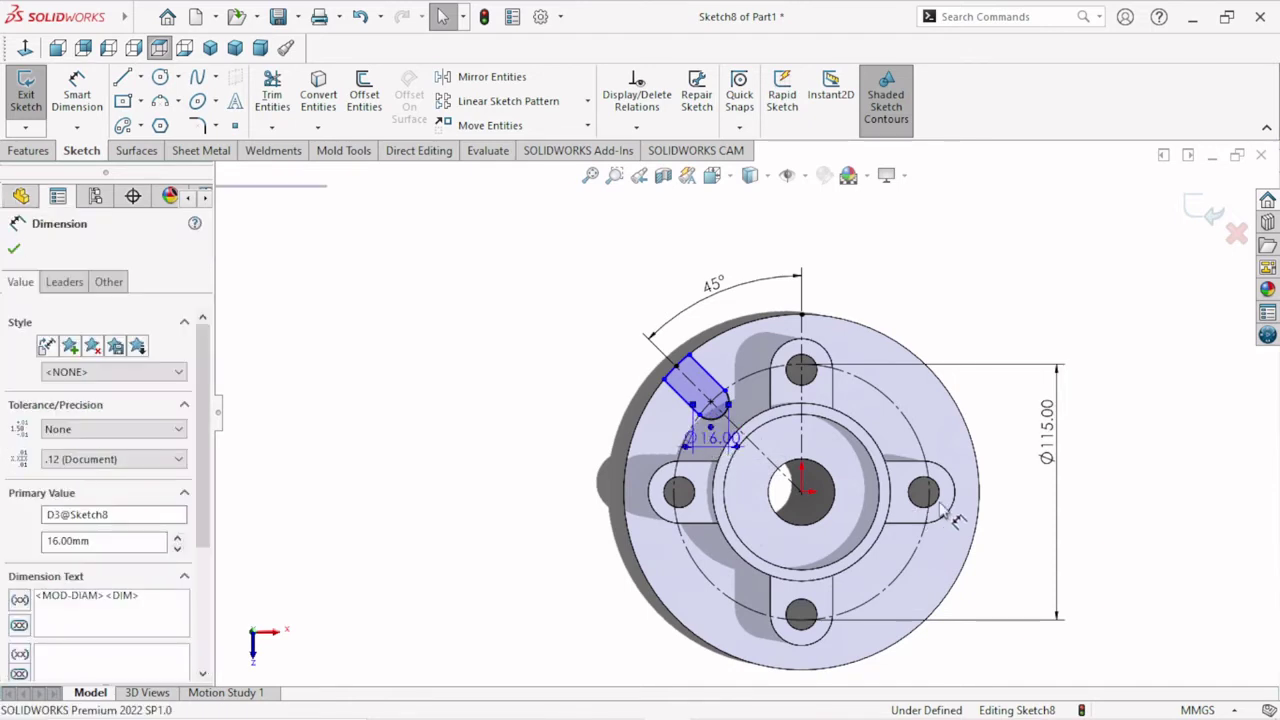
pyautogui.press('Escape')
pyautogui.scroll(3, 914, 614)
pyautogui.scroll(-5, 757, 405)
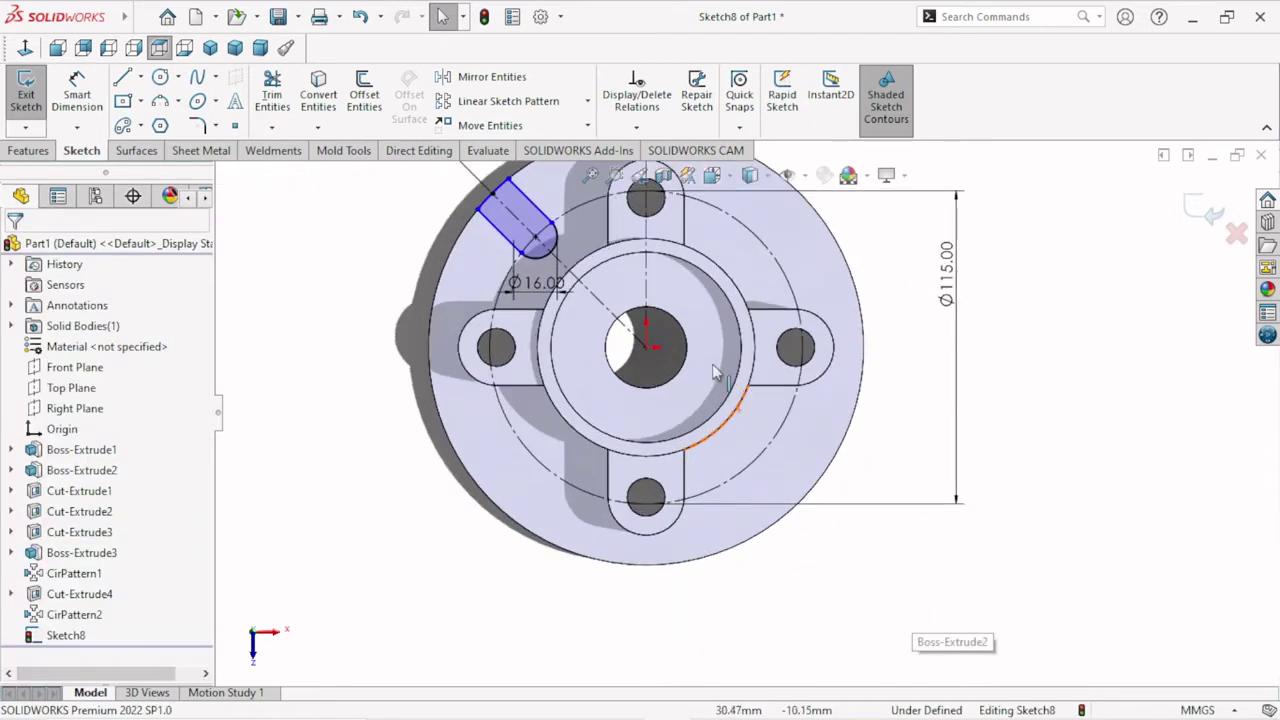
pyautogui.scroll(4, 562, 220)
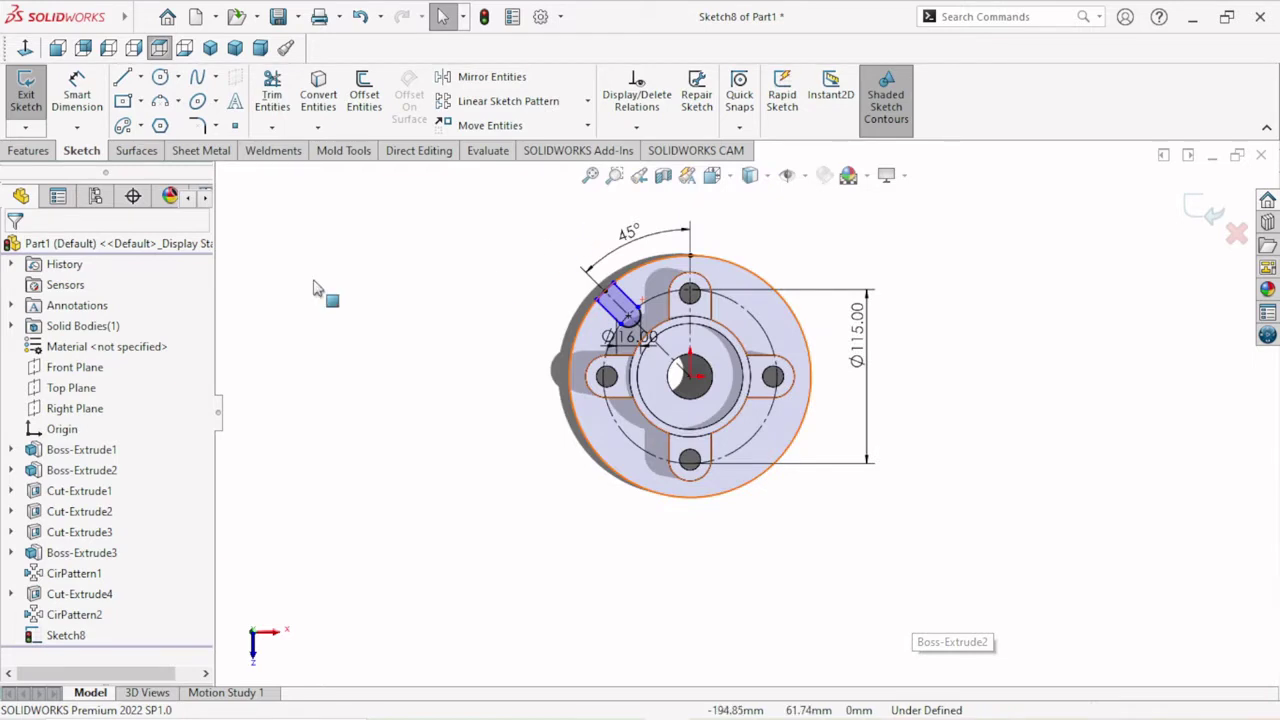
pyautogui.click(28, 154)
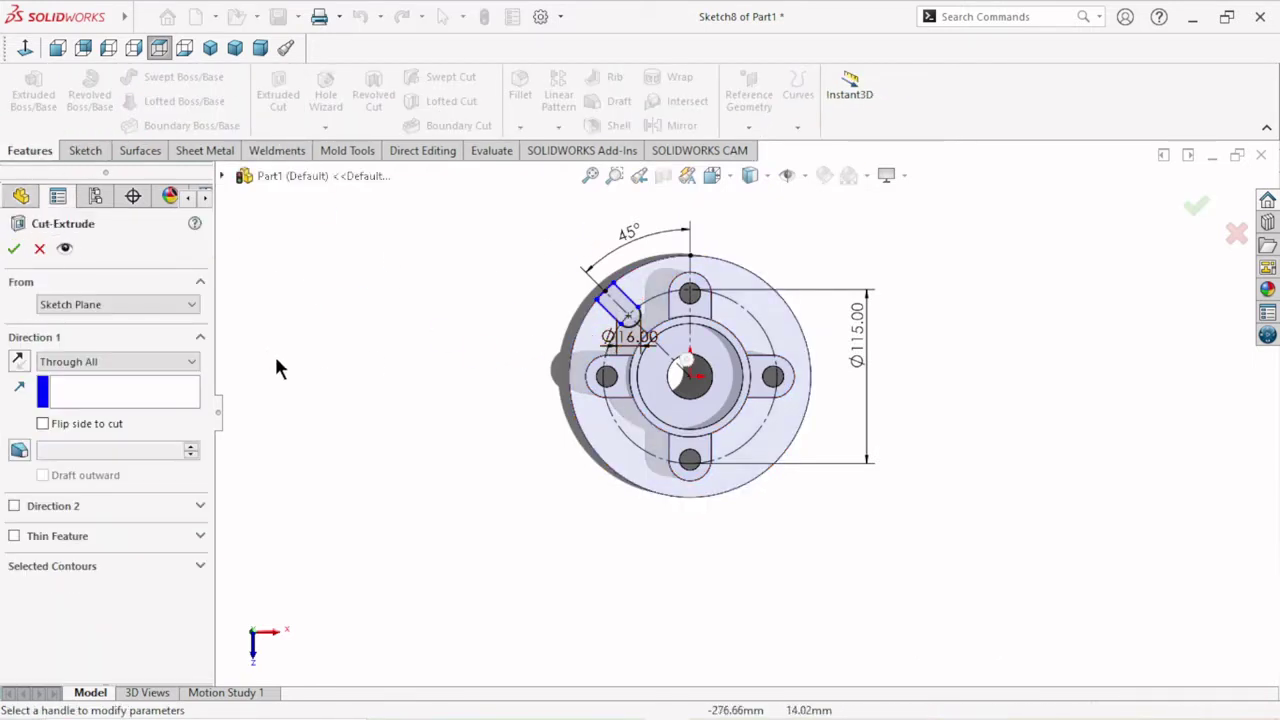
# Pick the closed 45° slot outline as the Through All cut profile.
pyautogui.scroll(-1, 640, 340)
pyautogui.scroll(-2, 655, 320)
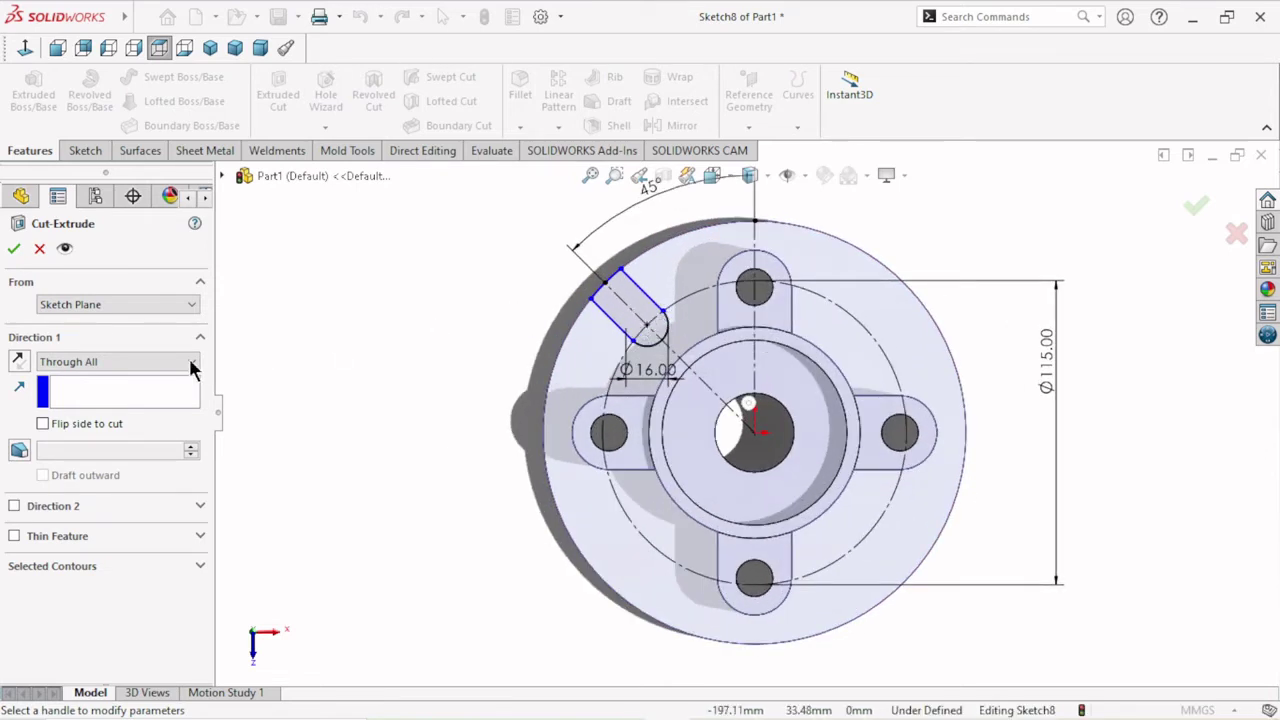
pyautogui.click(620, 305)
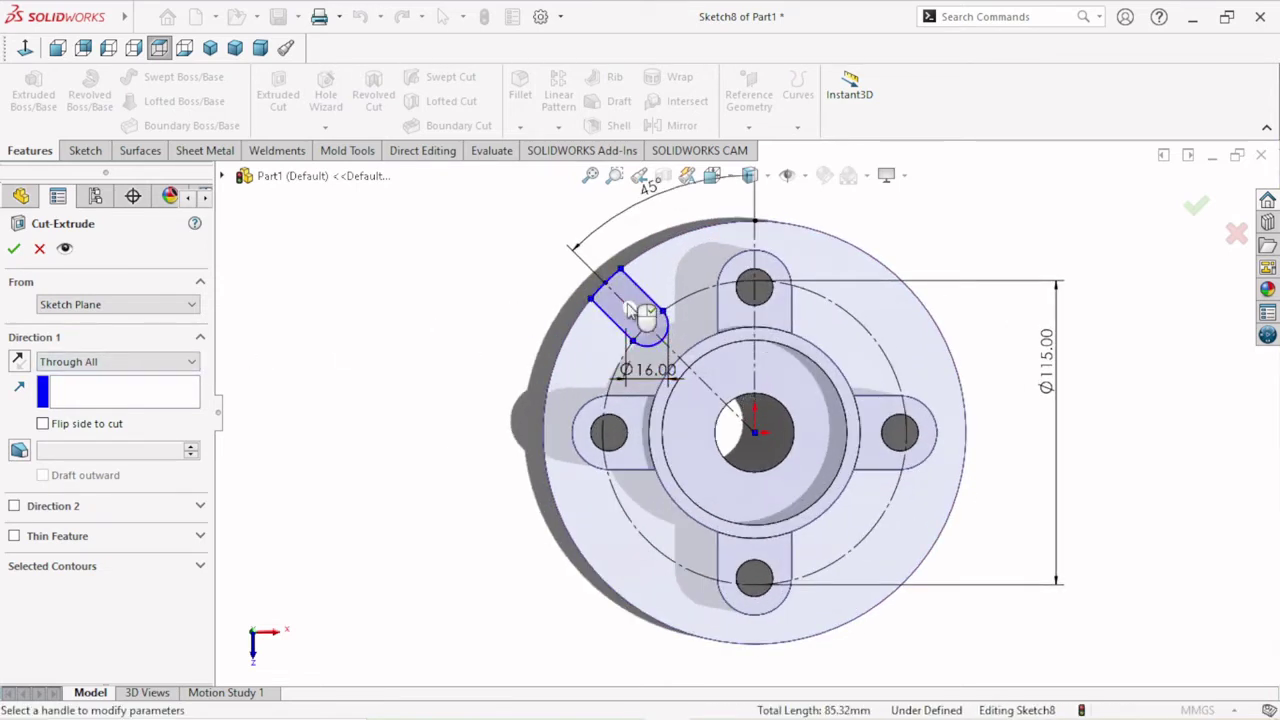
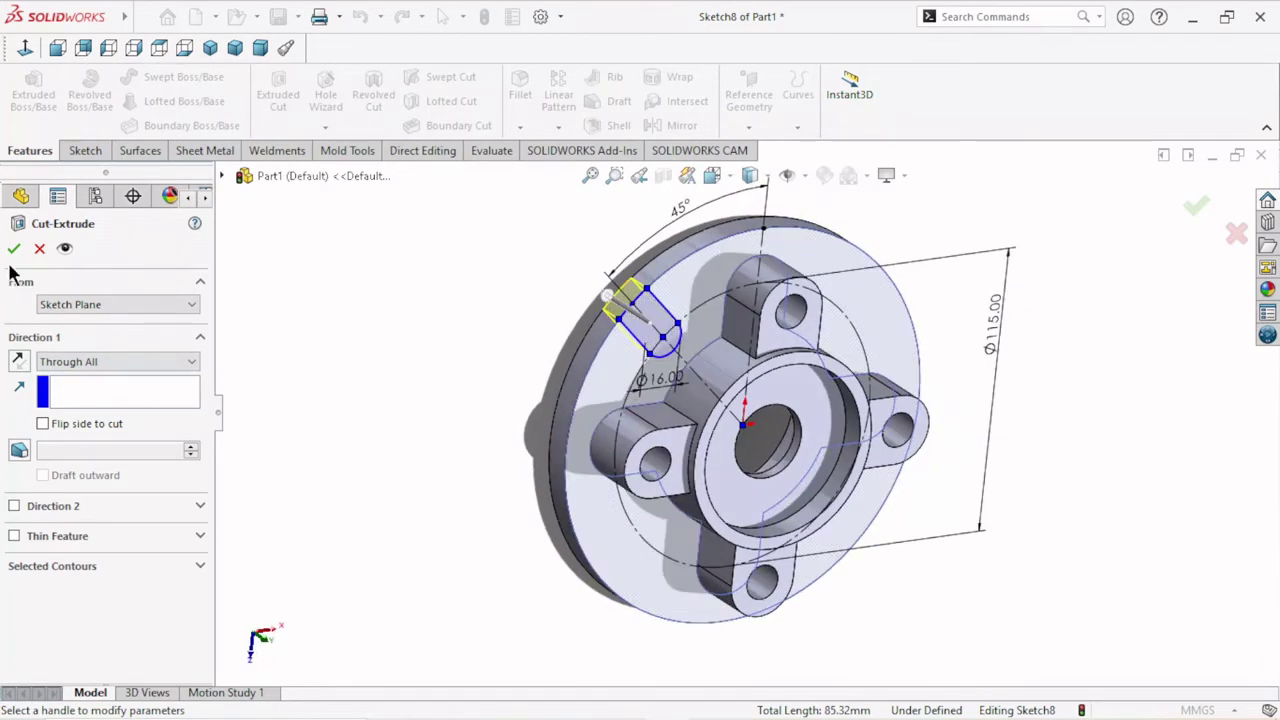
# Confirm the flange slot cut and select it as the feature for a circular pattern.
pyautogui.press('Return')
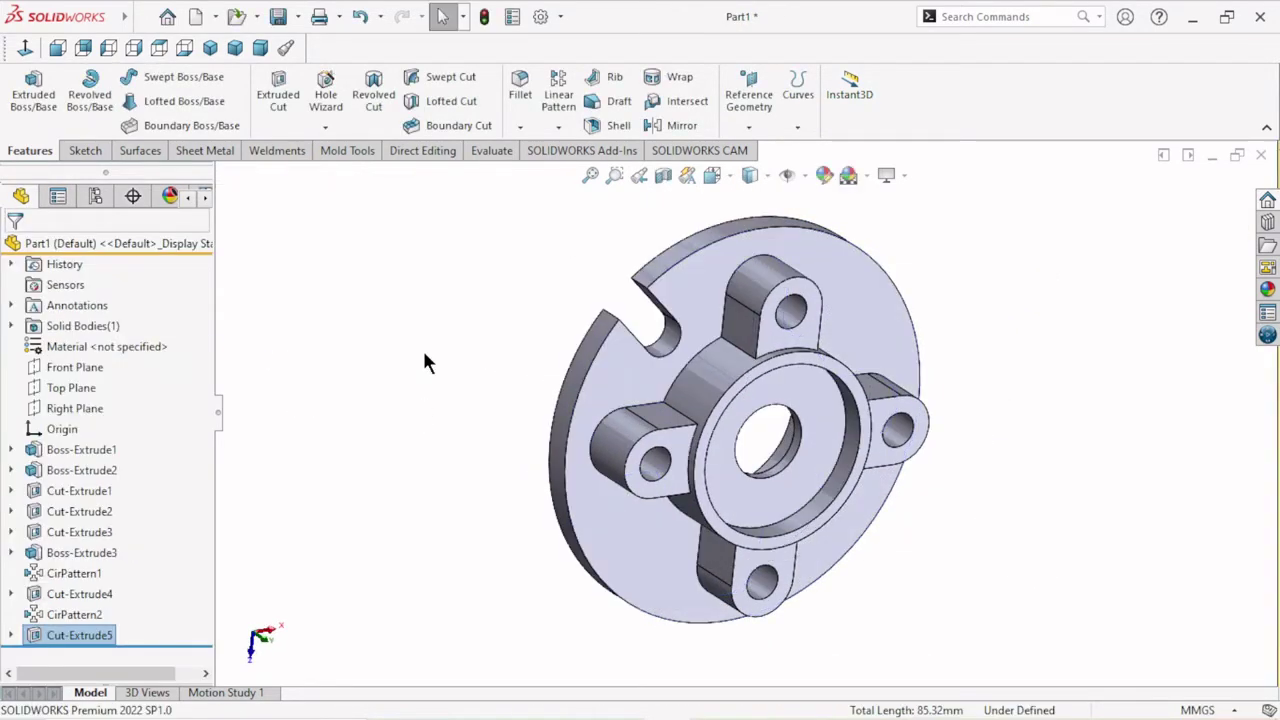
pyautogui.moveTo(660, 437); pyautogui.dragTo(723, 394, button='middle')
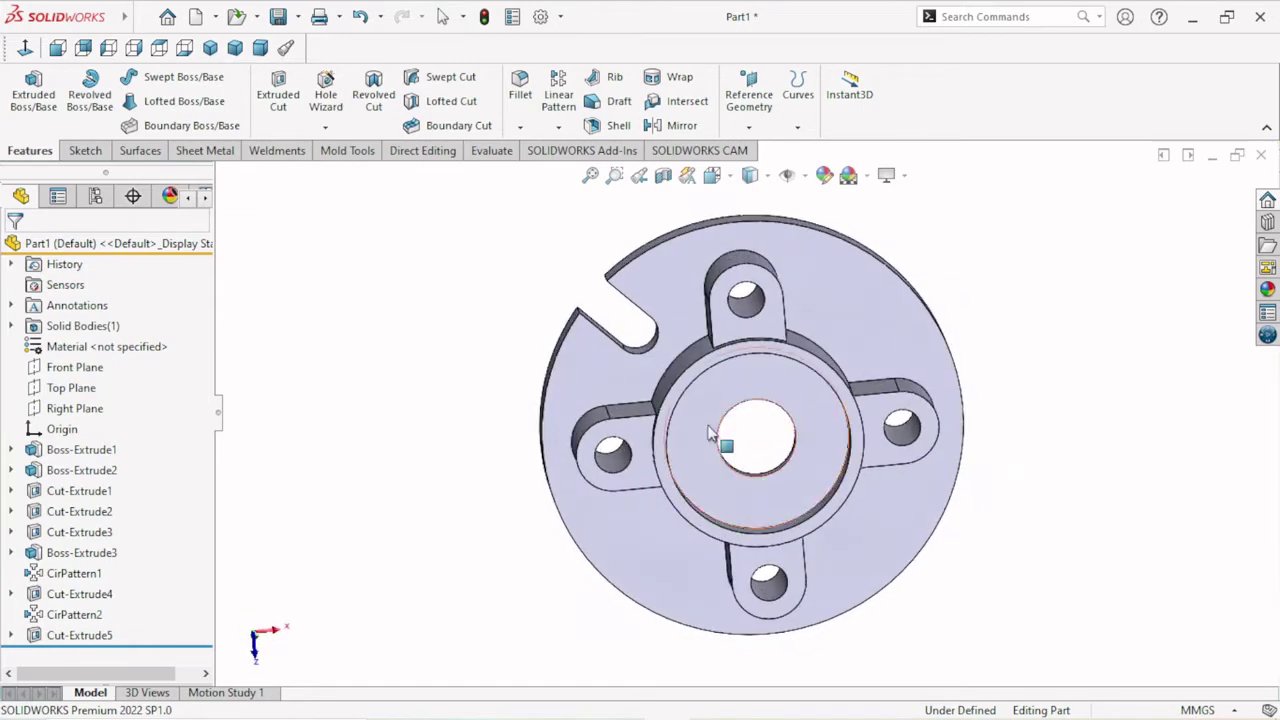
pyautogui.click(570, 126)
pyautogui.click(598, 169)
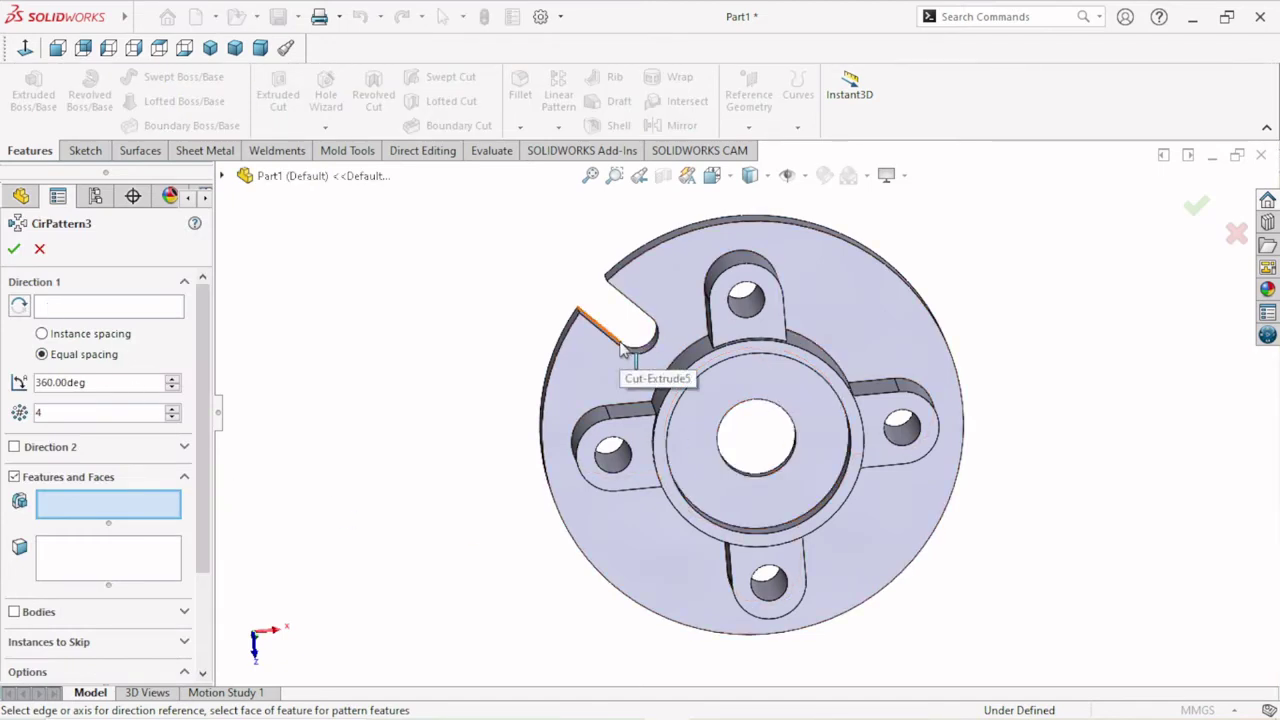
pyautogui.moveTo(648, 347); pyautogui.dragTo(700, 420, button='middle')
pyautogui.click(653, 352)
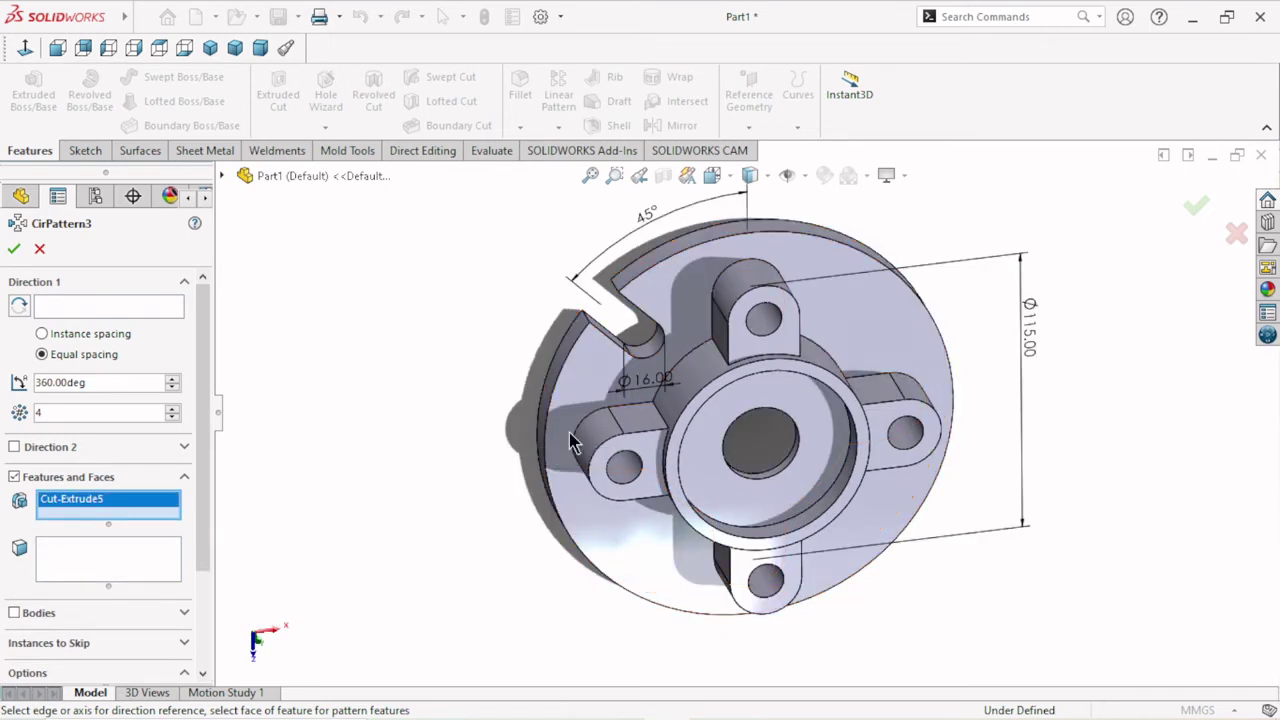
pyautogui.scroll(2, 743, 475)
pyautogui.scroll(2, 743, 475)
pyautogui.moveTo(743, 475); pyautogui.dragTo(728, 463, button='middle')
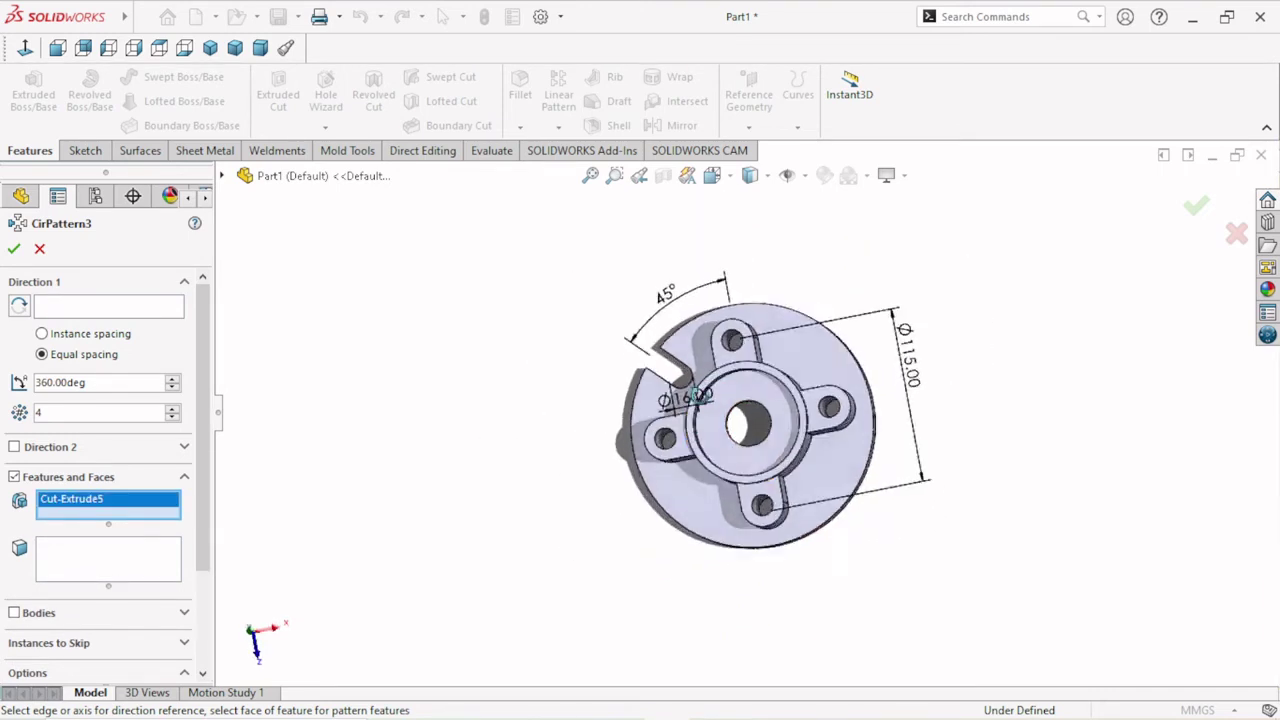
pyautogui.scroll(-2, 728, 463)
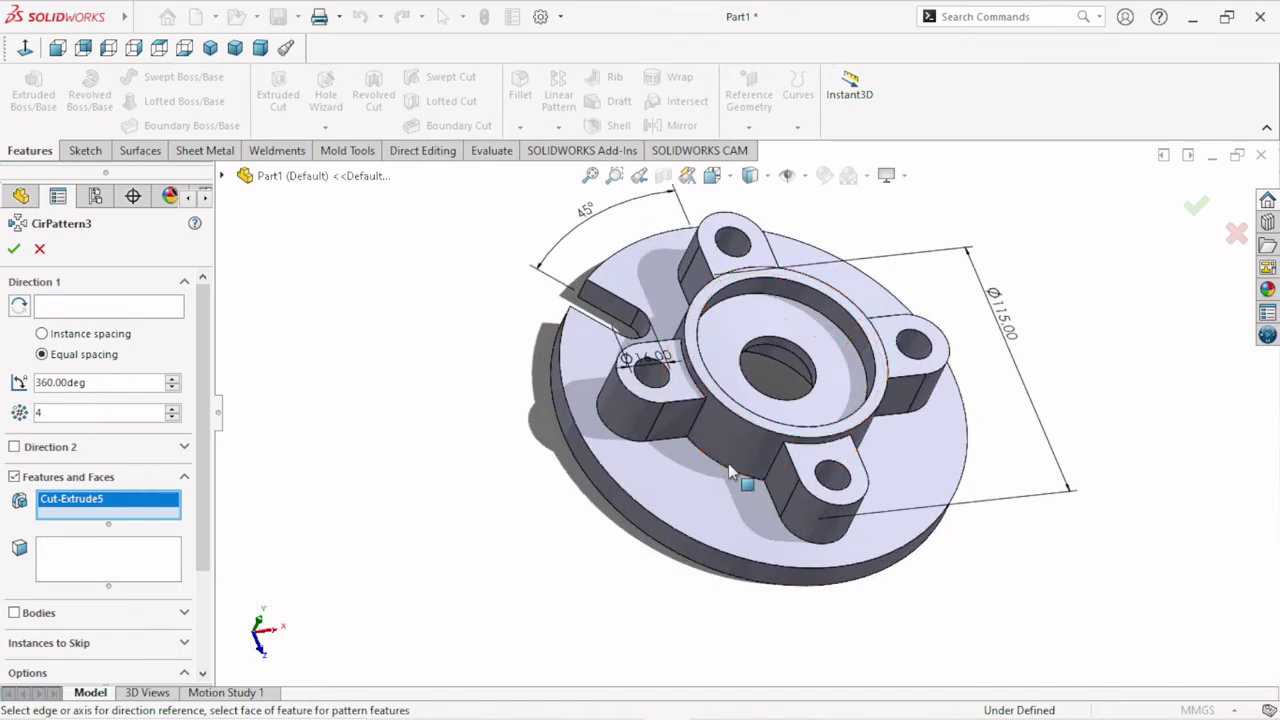
# Pattern the slot around the flange's cylindrical face: 4 equally spaced instances over 360°.
pyautogui.click(70, 300)
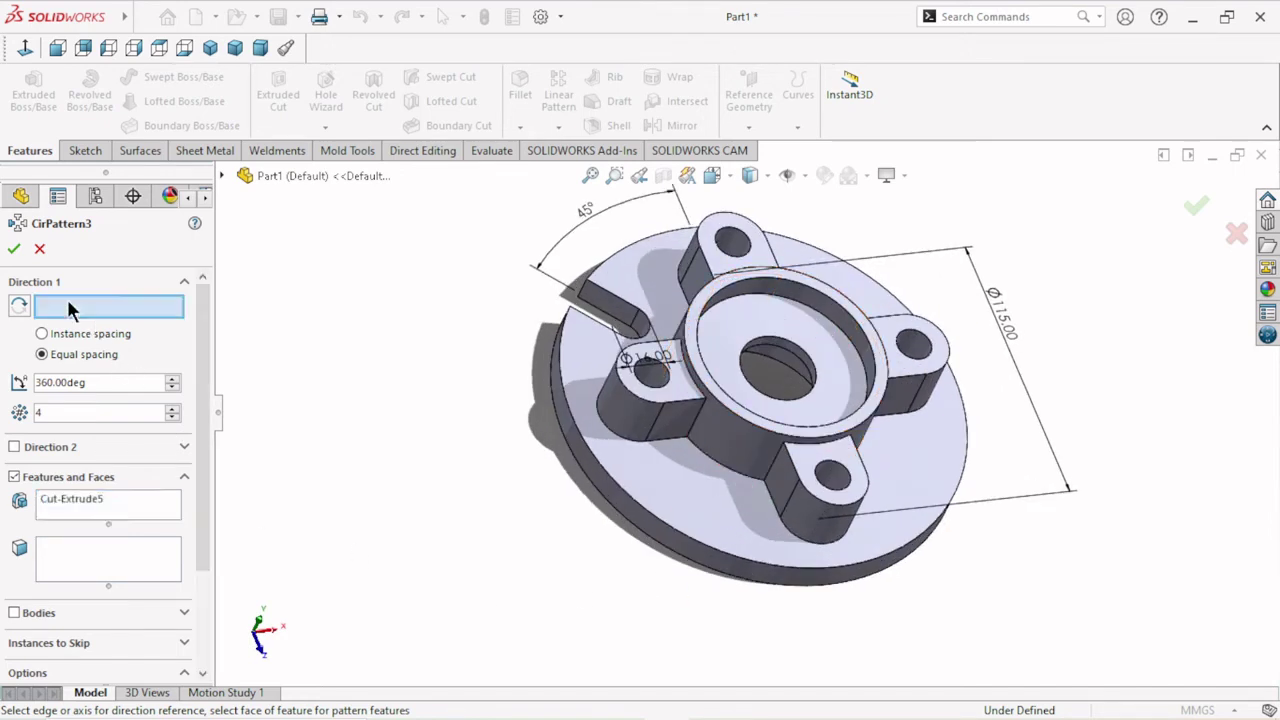
pyautogui.click(653, 526)
pyautogui.click(14, 250)
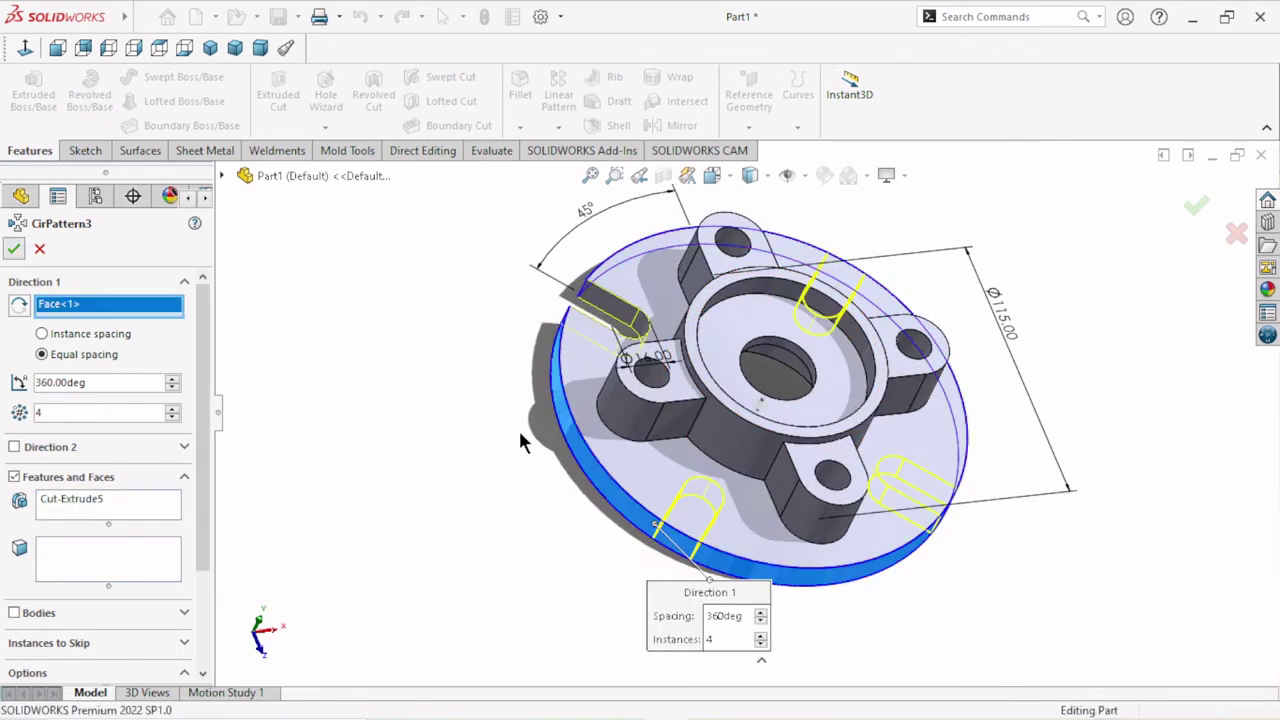
pyautogui.scroll(3, 897, 505)
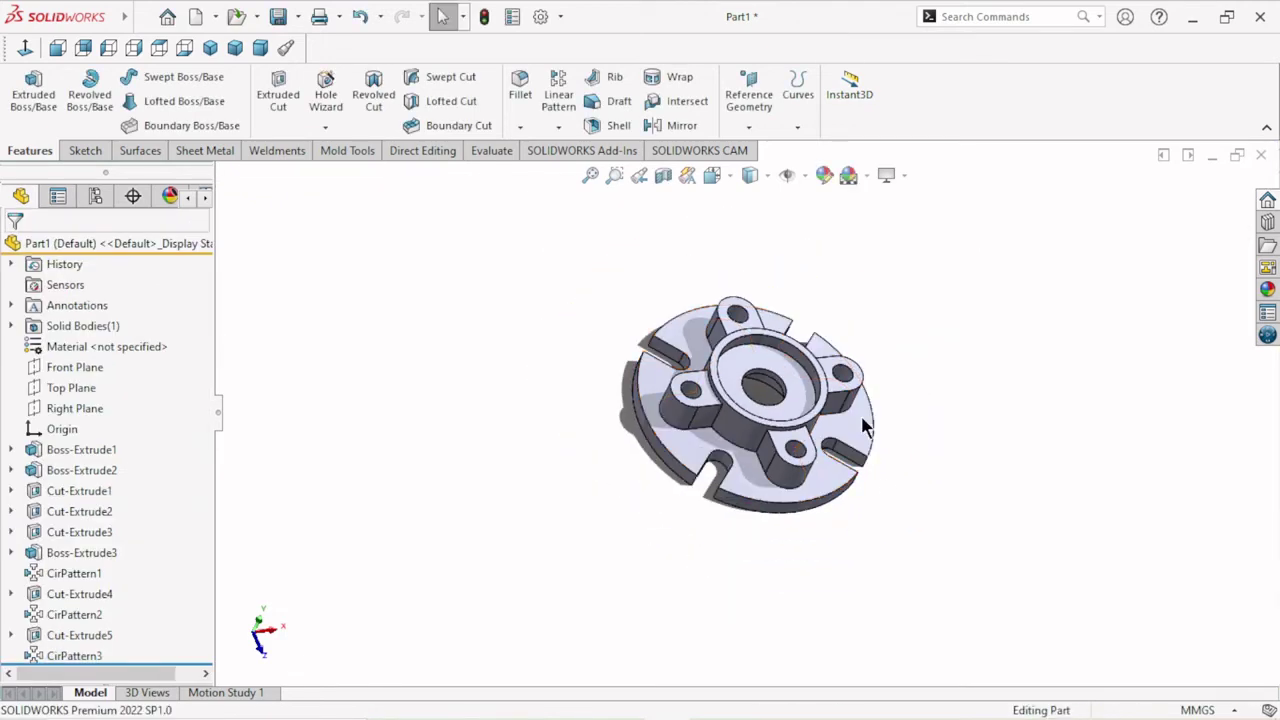
pyautogui.moveTo(862, 423)
pyautogui.mouseDown(button='middle')
pyautogui.moveTo(578, 412)
pyautogui.moveTo(651, 529)
pyautogui.moveTo(651, 251)
pyautogui.moveTo(849, 371)
pyautogui.moveTo(857, 263)
pyautogui.moveTo(871, 423)
pyautogui.moveTo(925, 393)
pyautogui.moveTo(818, 459)
pyautogui.mouseUp(button='middle')
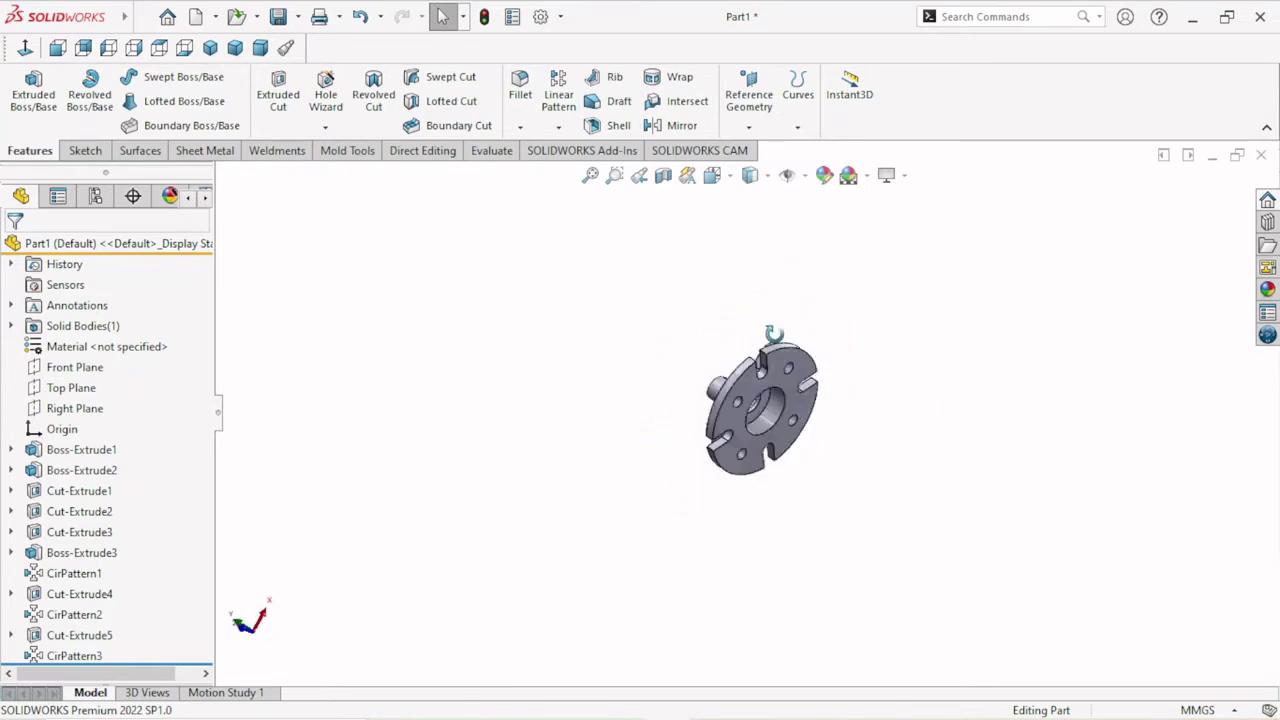
# Chamfer the central bore's circular edge with a 2 mm distance at 45°.
pyautogui.scroll(-3, 780, 360)
pyautogui.scroll(-3, 660, 220)
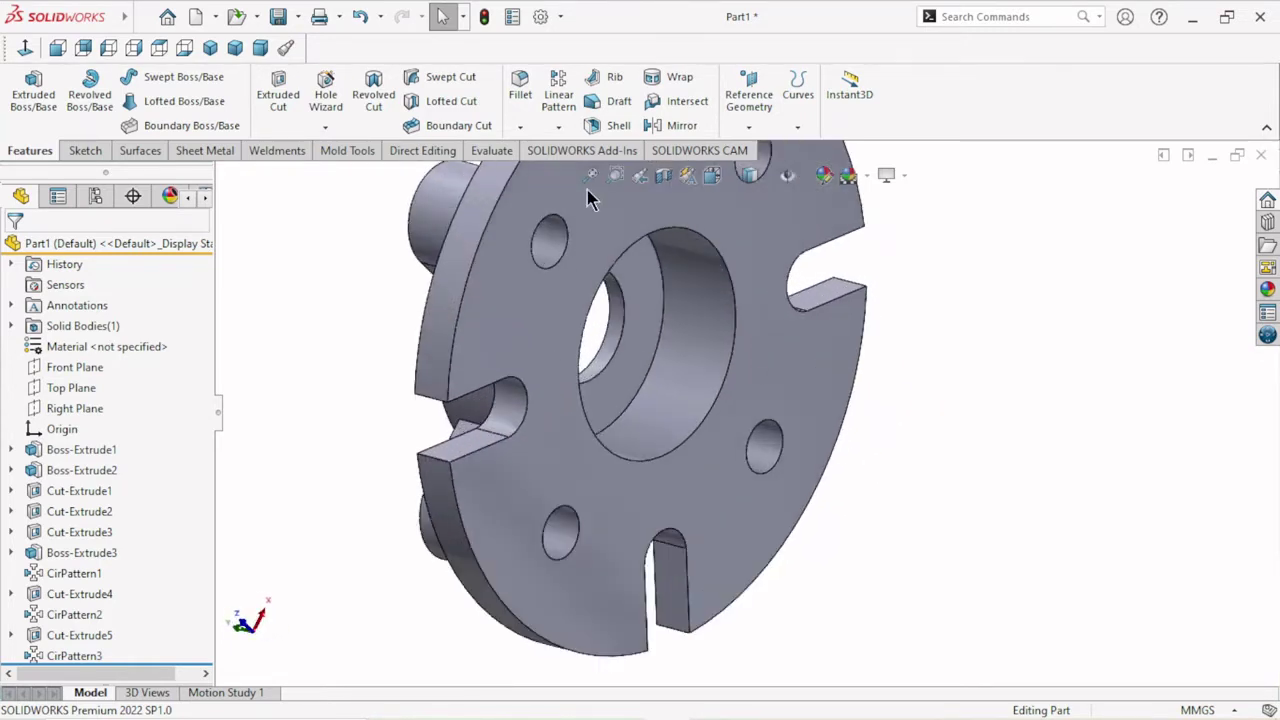
pyautogui.click(521, 128)
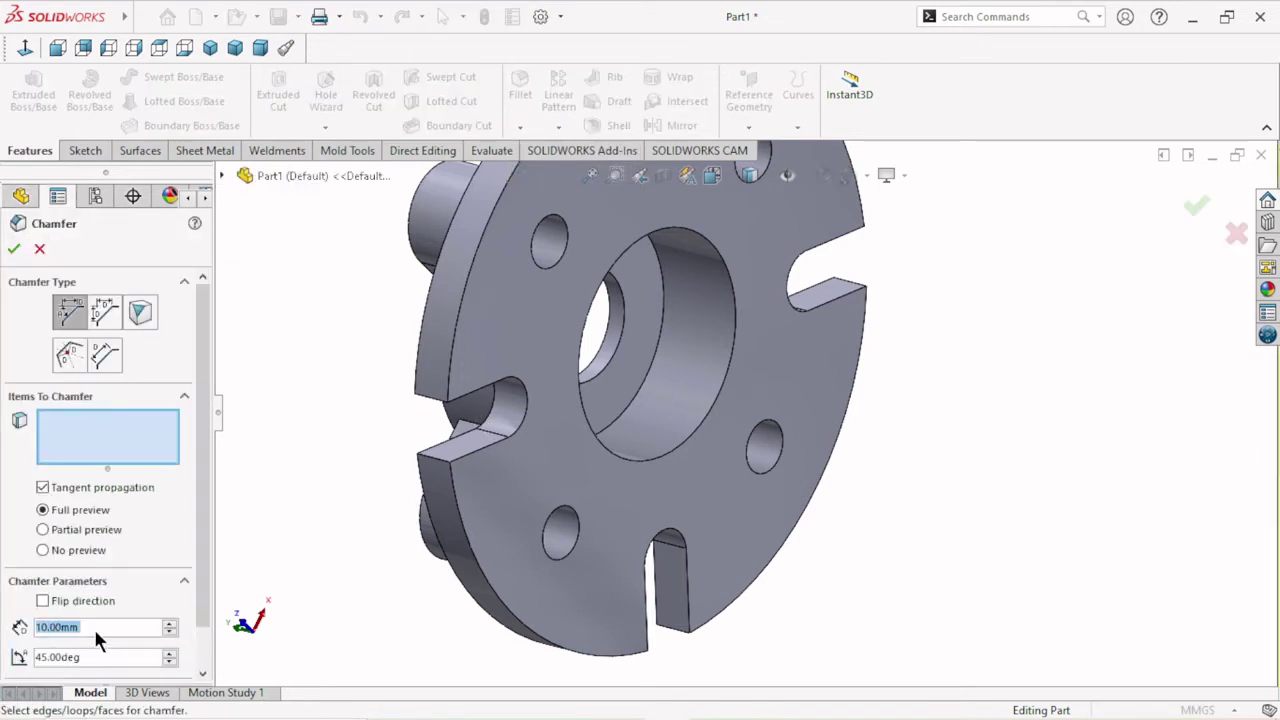
pyautogui.click(94, 627)
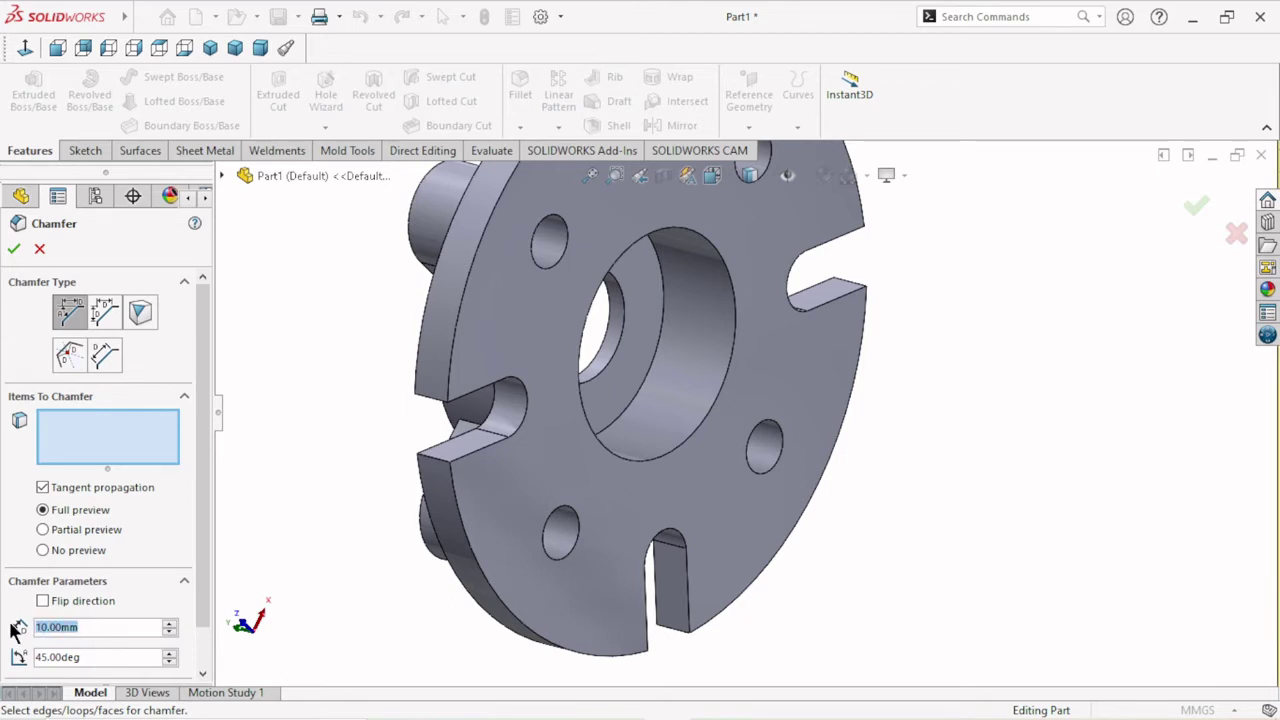
pyautogui.write('2')
pyautogui.press('Return')
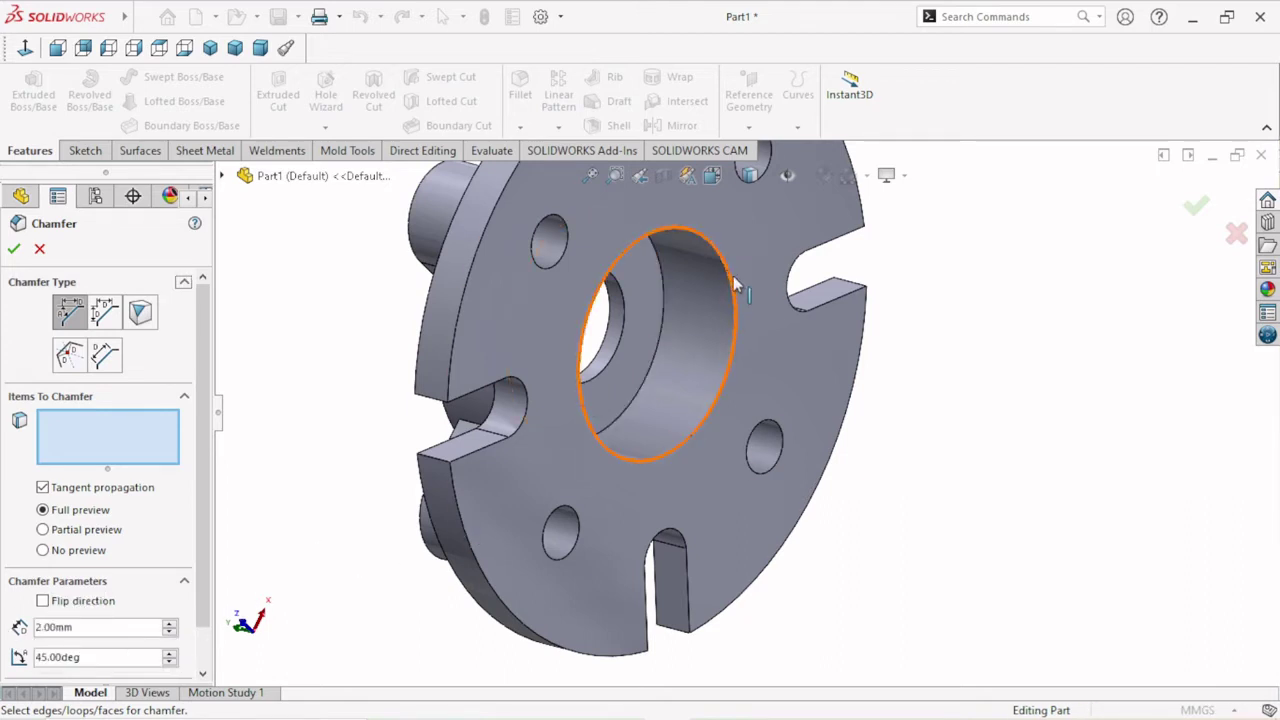
pyautogui.click(733, 276)
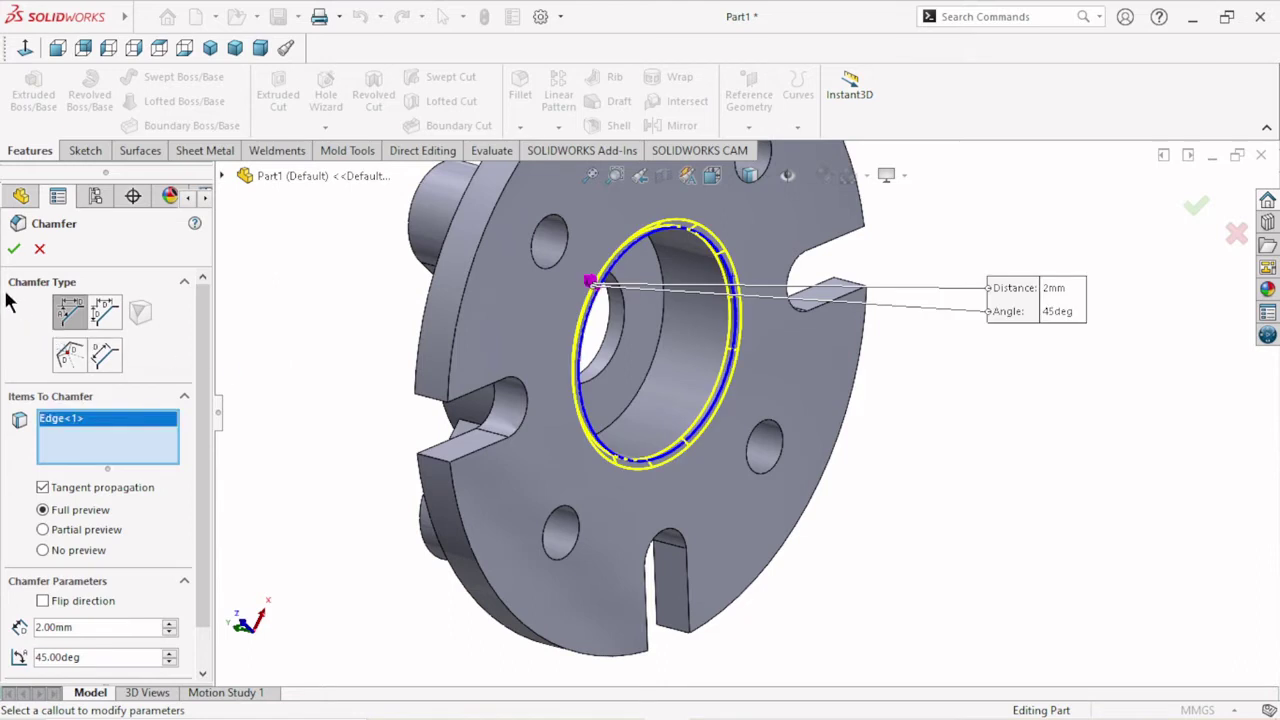
pyautogui.click(16, 249)
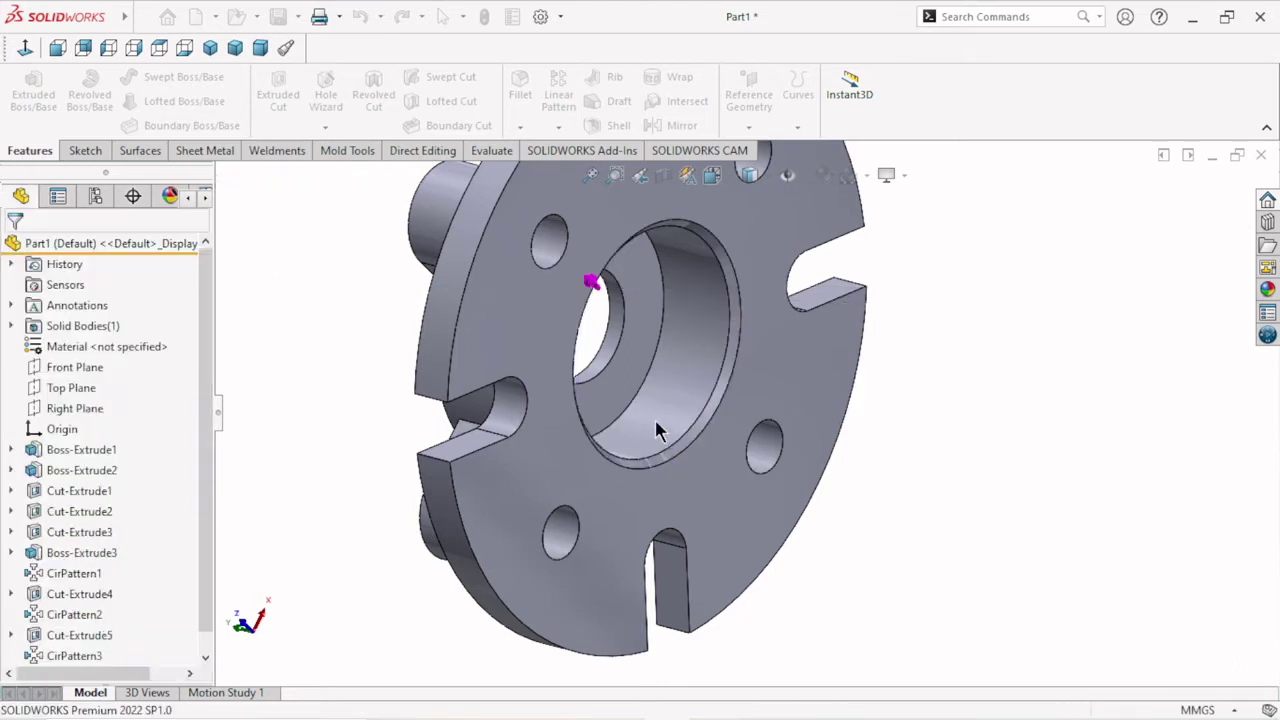
pyautogui.scroll(5, 657, 419)
pyautogui.moveTo(657, 419); pyautogui.dragTo(872, 374, button='middle')
pyautogui.scroll(-3, 857, 400)
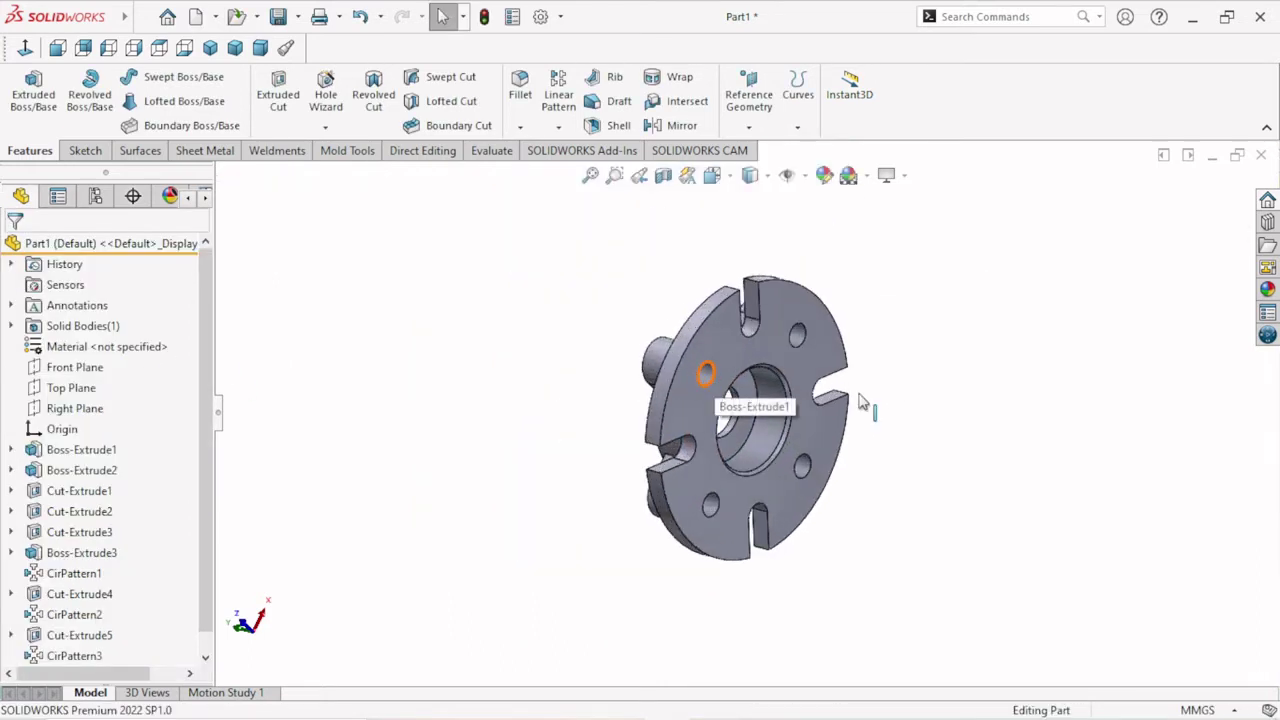
pyautogui.scroll(-2, 775, 443)
pyautogui.moveTo(775, 443)
pyautogui.mouseDown(button='middle')
pyautogui.moveTo(753, 589)
pyautogui.moveTo(749, 484)
pyautogui.mouseUp(button='middle')
pyautogui.moveTo(790, 503)
pyautogui.mouseDown(button='middle')
pyautogui.moveTo(670, 463)
pyautogui.moveTo(706, 557)
pyautogui.mouseUp(button='middle')
pyautogui.scroll(3, 759, 493)
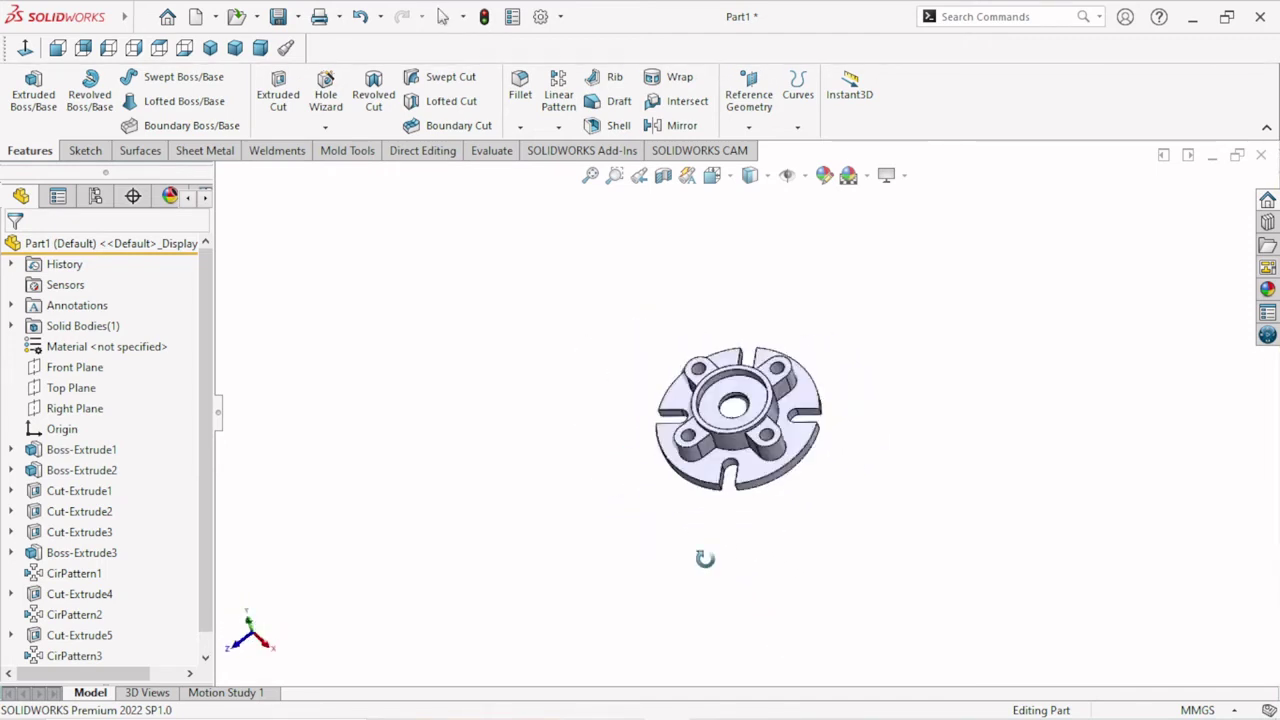
# Switch to isometric view and apply Metal > Aluminum > polished aluminum to the whole part.
pyautogui.press('f')
pyautogui.click(210, 48)
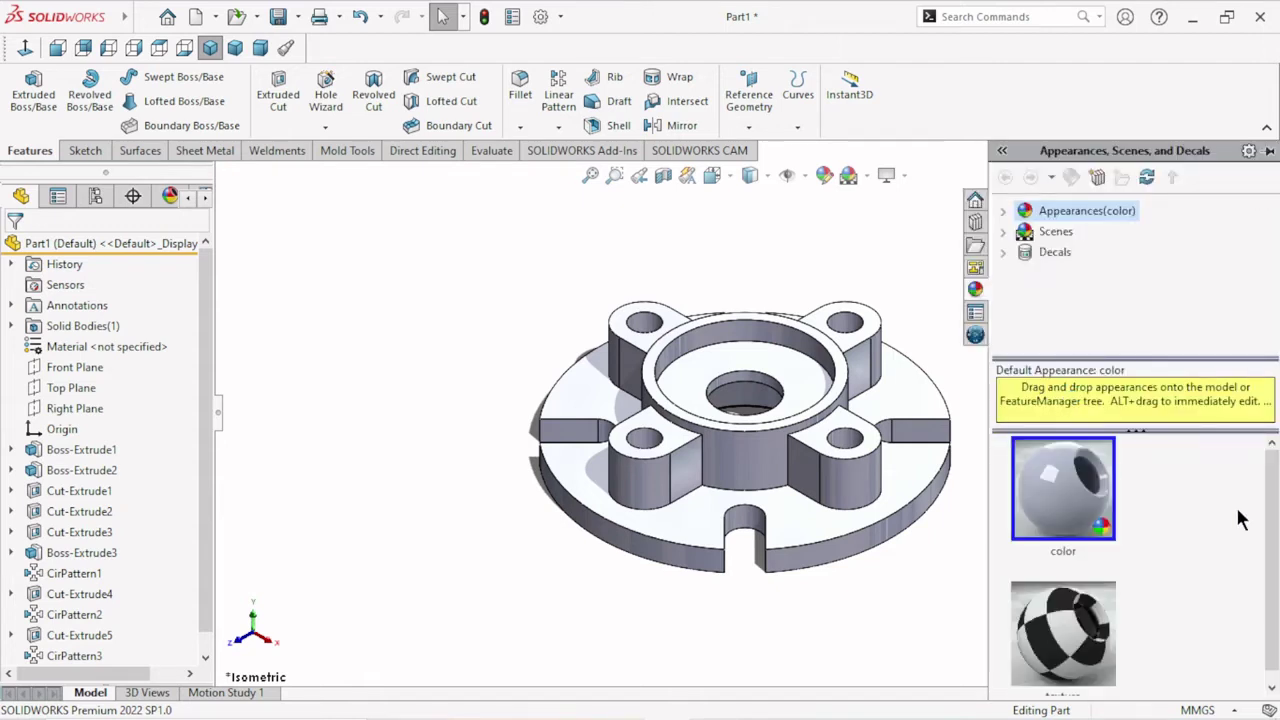
pyautogui.scroll(-1, 1238, 525)
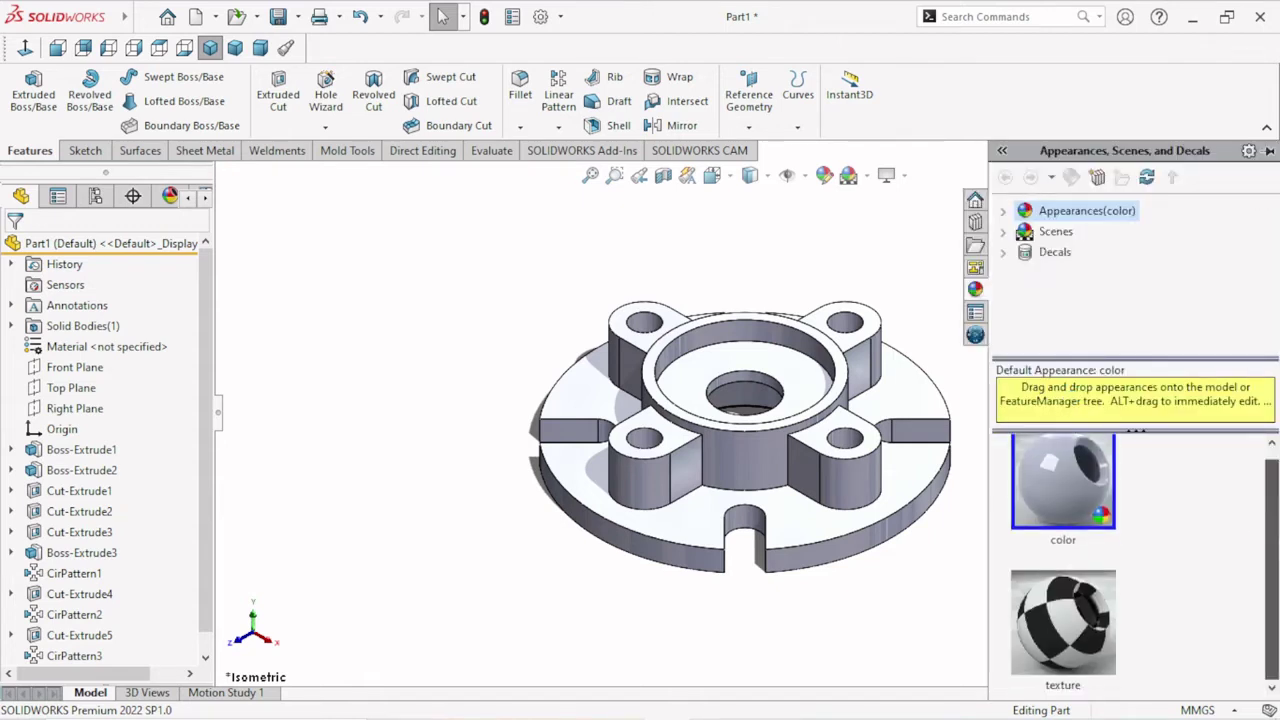
pyautogui.click(1004, 213)
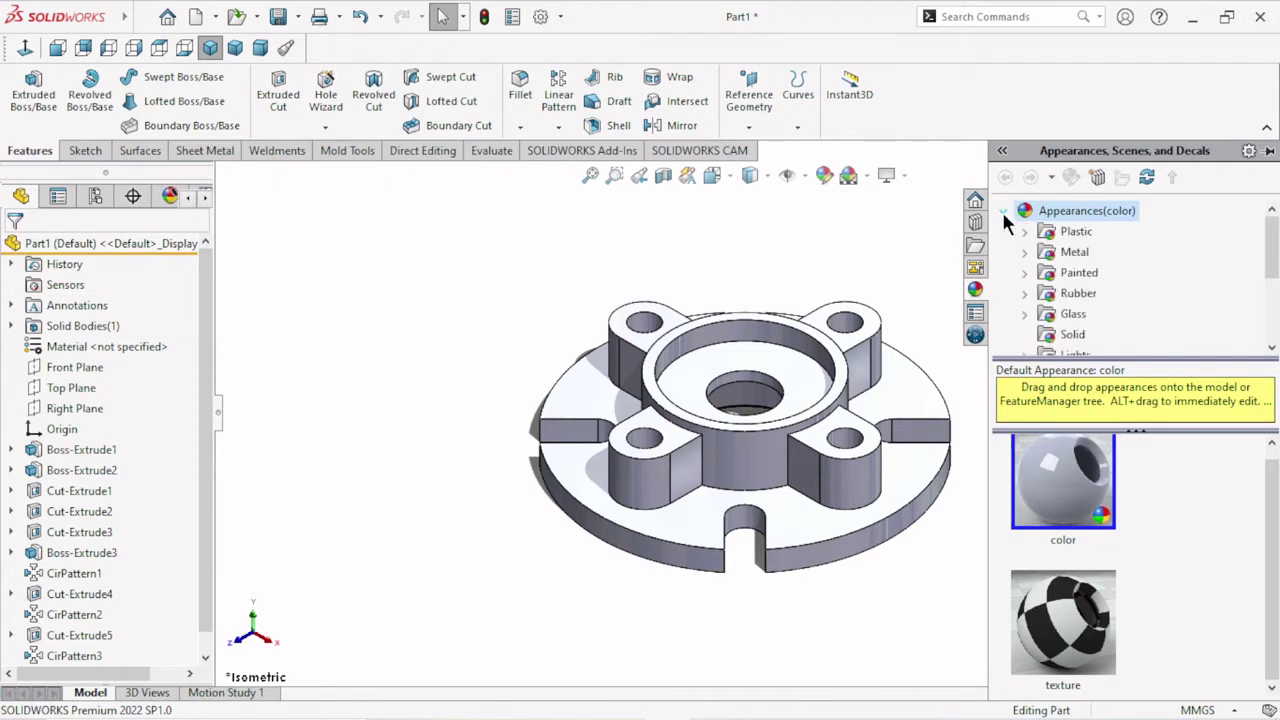
pyautogui.click(1075, 251)
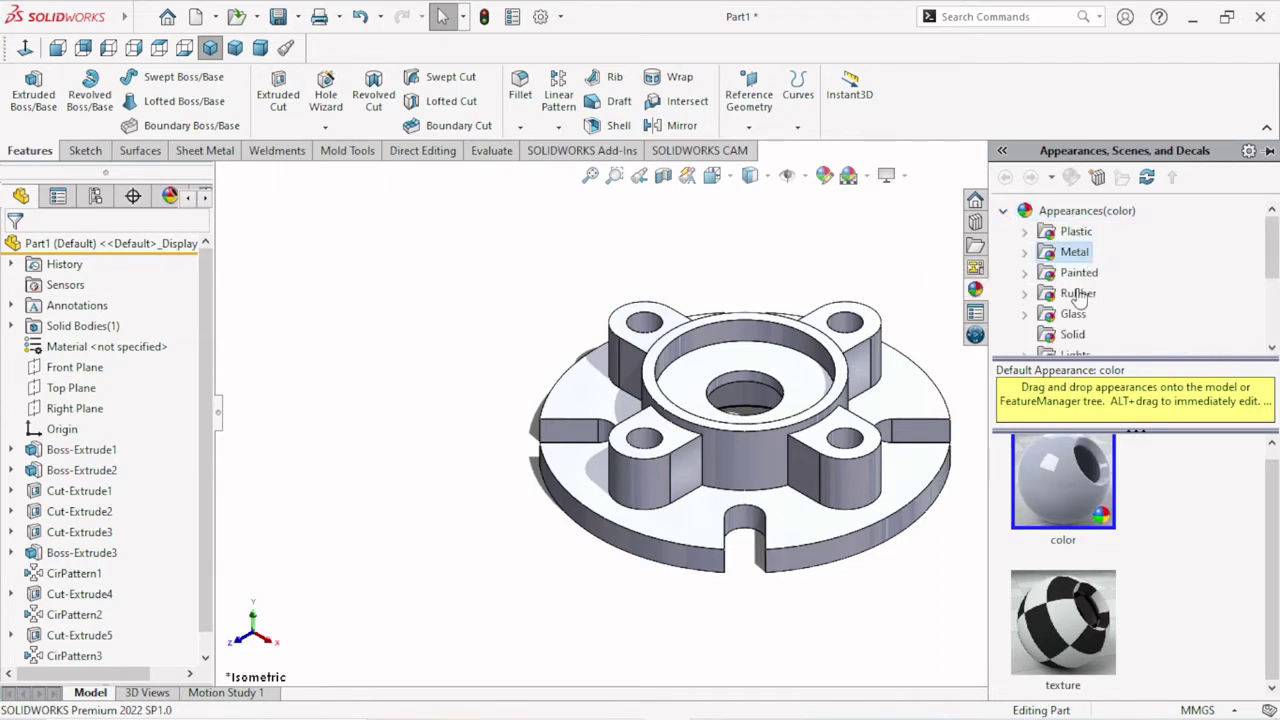
pyautogui.click(1024, 252)
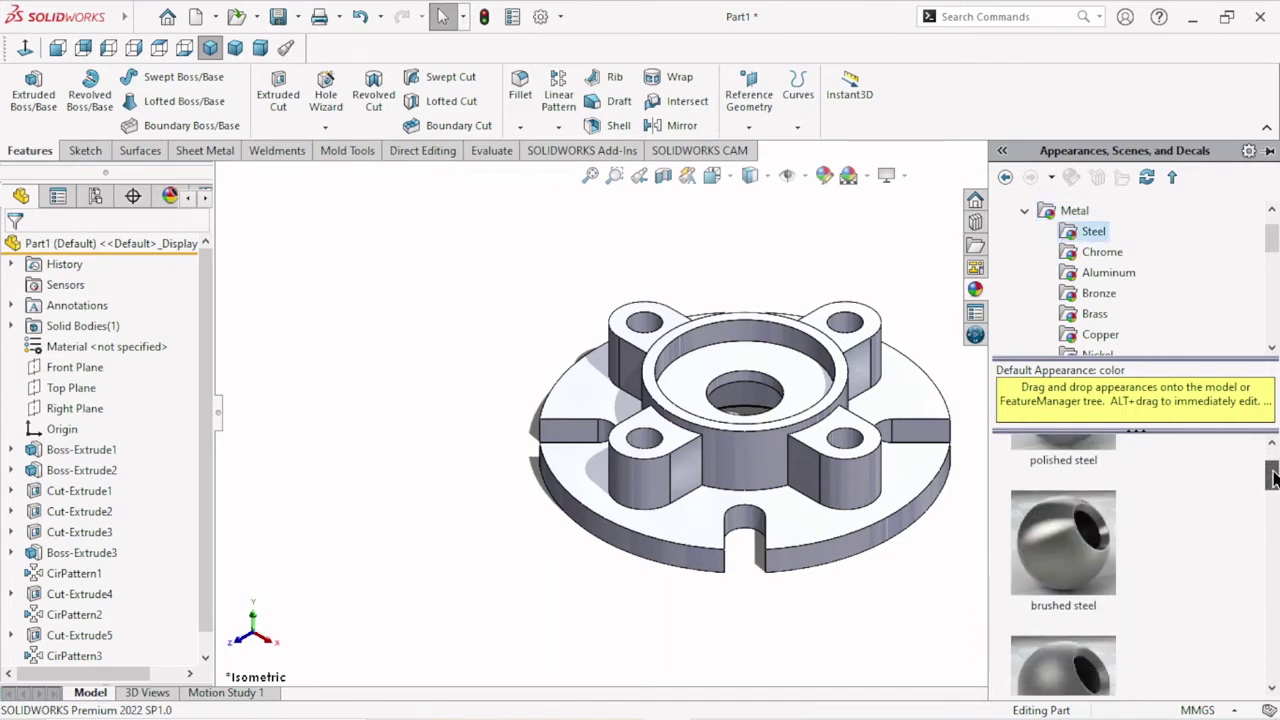
pyautogui.moveTo(1274, 463); pyautogui.dragTo(1274, 465)
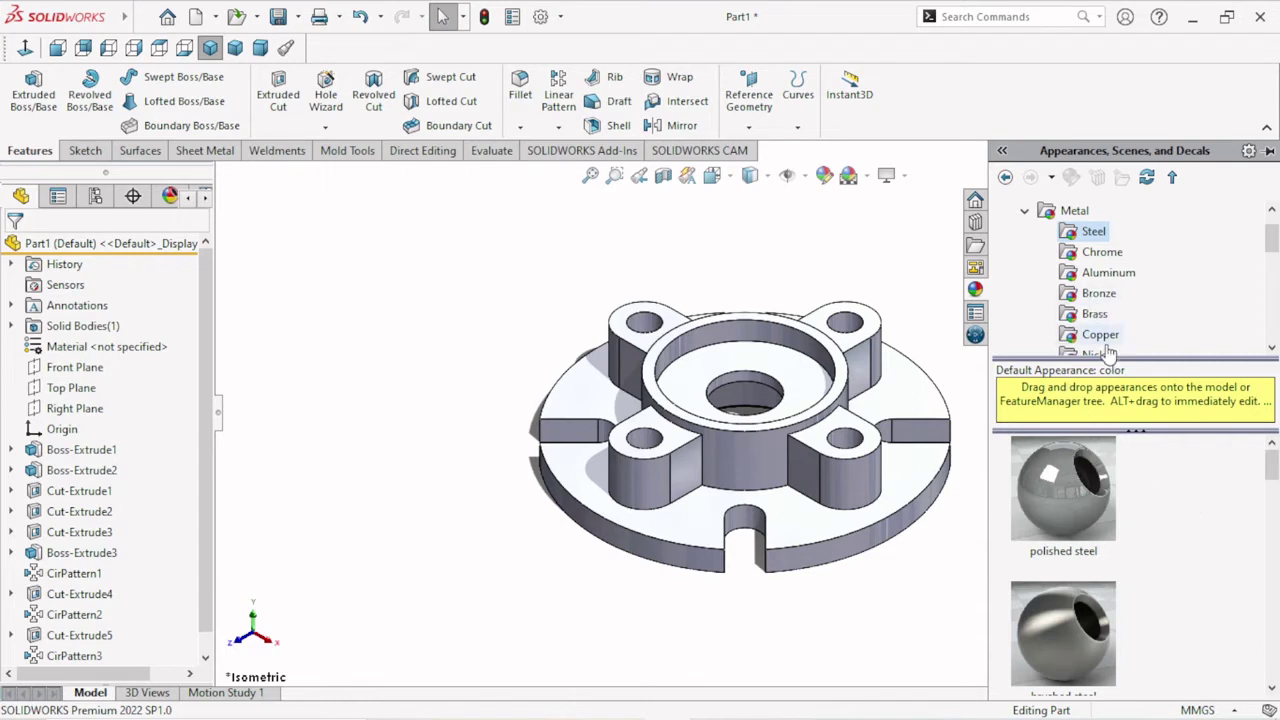
pyautogui.click(1107, 280)
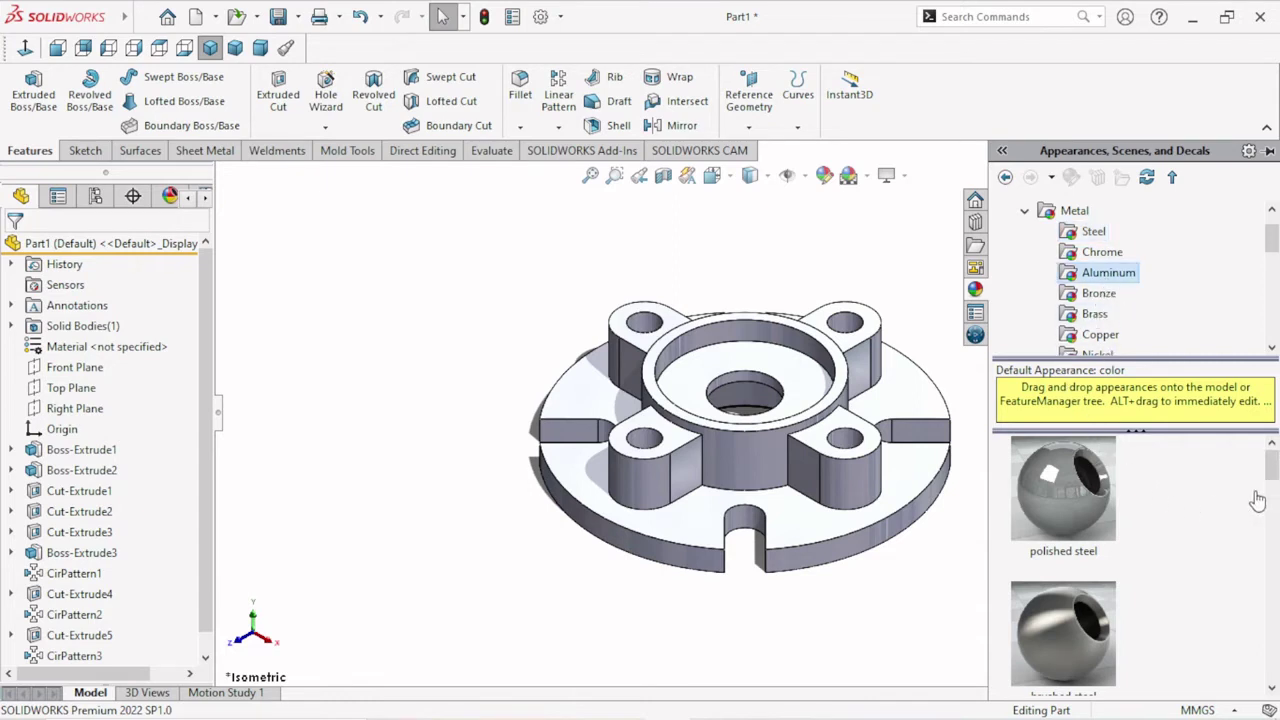
pyautogui.doubleClick(1058, 478)
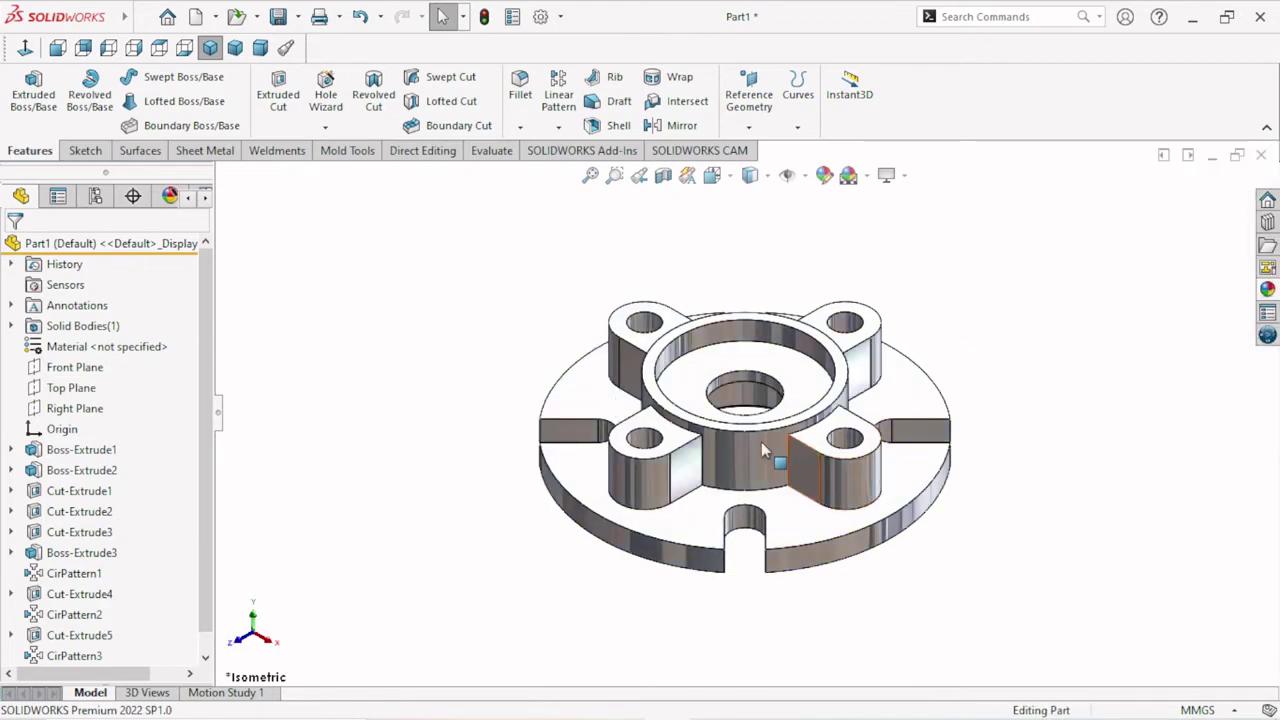
pyautogui.moveTo(761, 443)
pyautogui.mouseDown(button='middle')
pyautogui.moveTo(620, 286)
pyautogui.moveTo(683, 583)
pyautogui.moveTo(638, 657)
pyautogui.moveTo(608, 543)
pyautogui.moveTo(634, 571)
pyautogui.moveTo(745, 470)
pyautogui.moveTo(884, 510)
pyautogui.moveTo(903, 620)
pyautogui.moveTo(929, 577)
pyautogui.moveTo(910, 560)
pyautogui.mouseUp(button='middle')
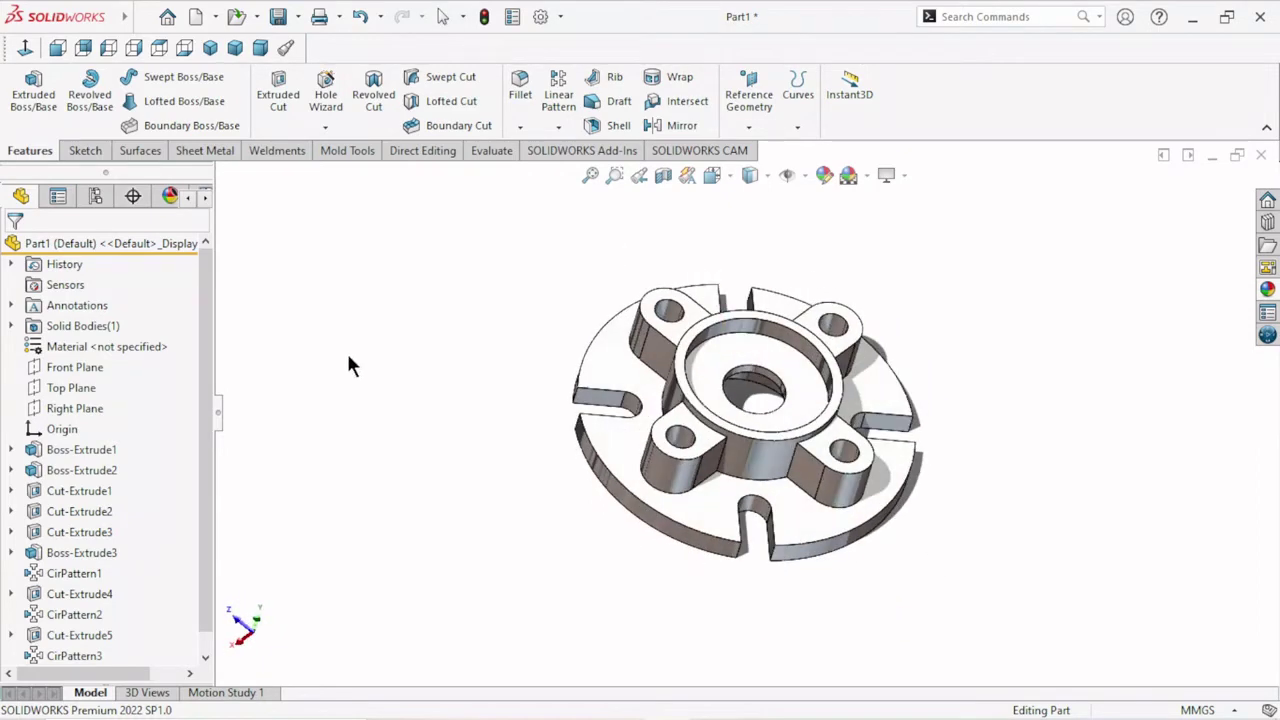
# Create Plane1 at 45° to the Right Plane, tangent to the hub's cylindrical boss face.
pyautogui.click(72, 405)
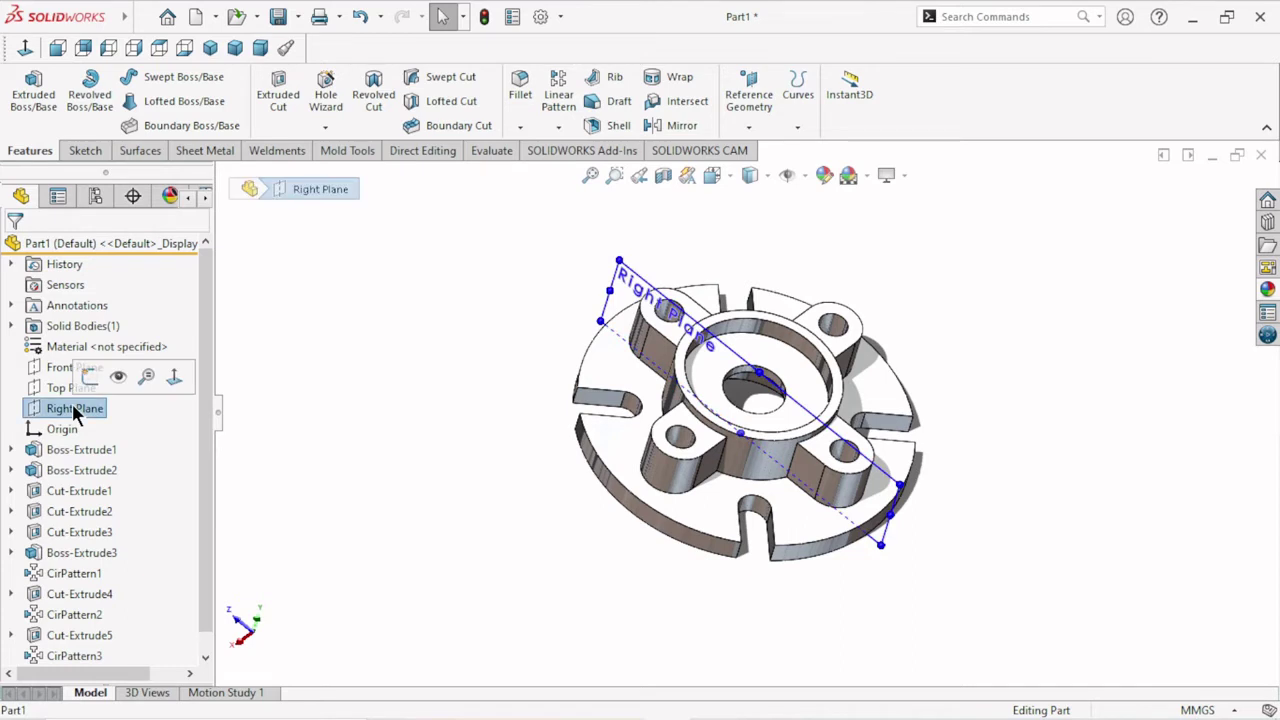
pyautogui.click(745, 129)
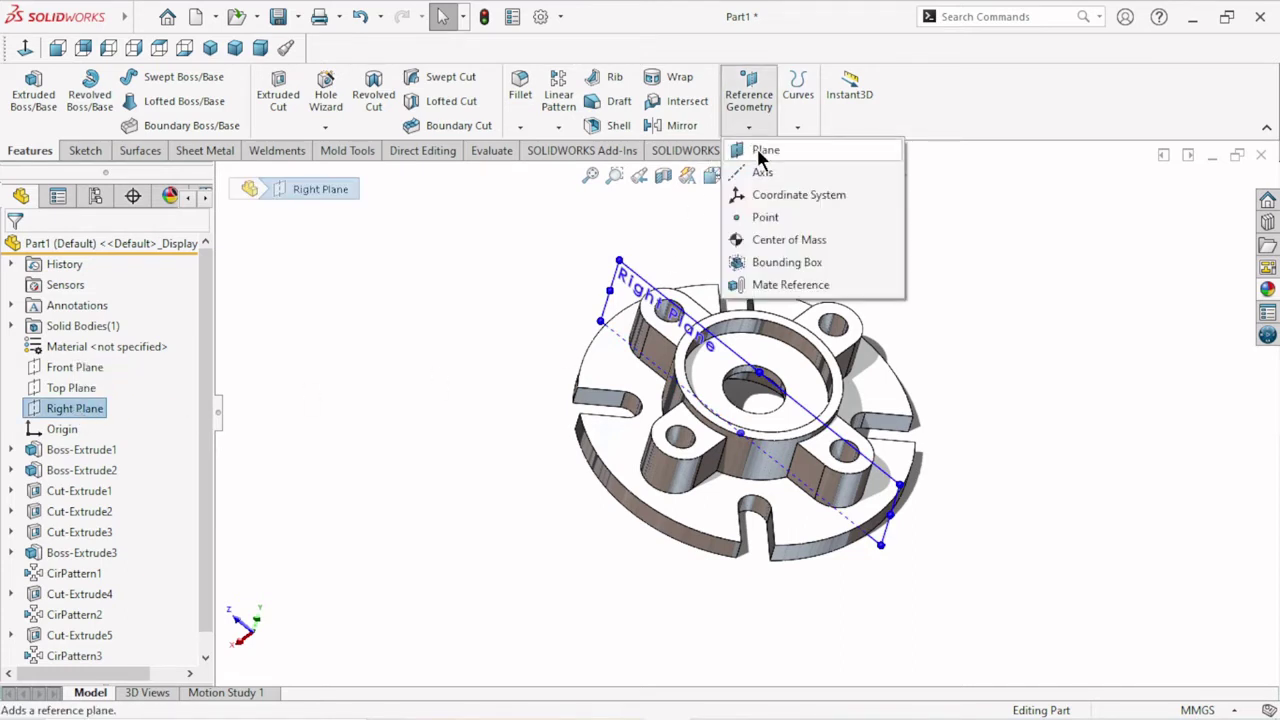
pyautogui.click(436, 381)
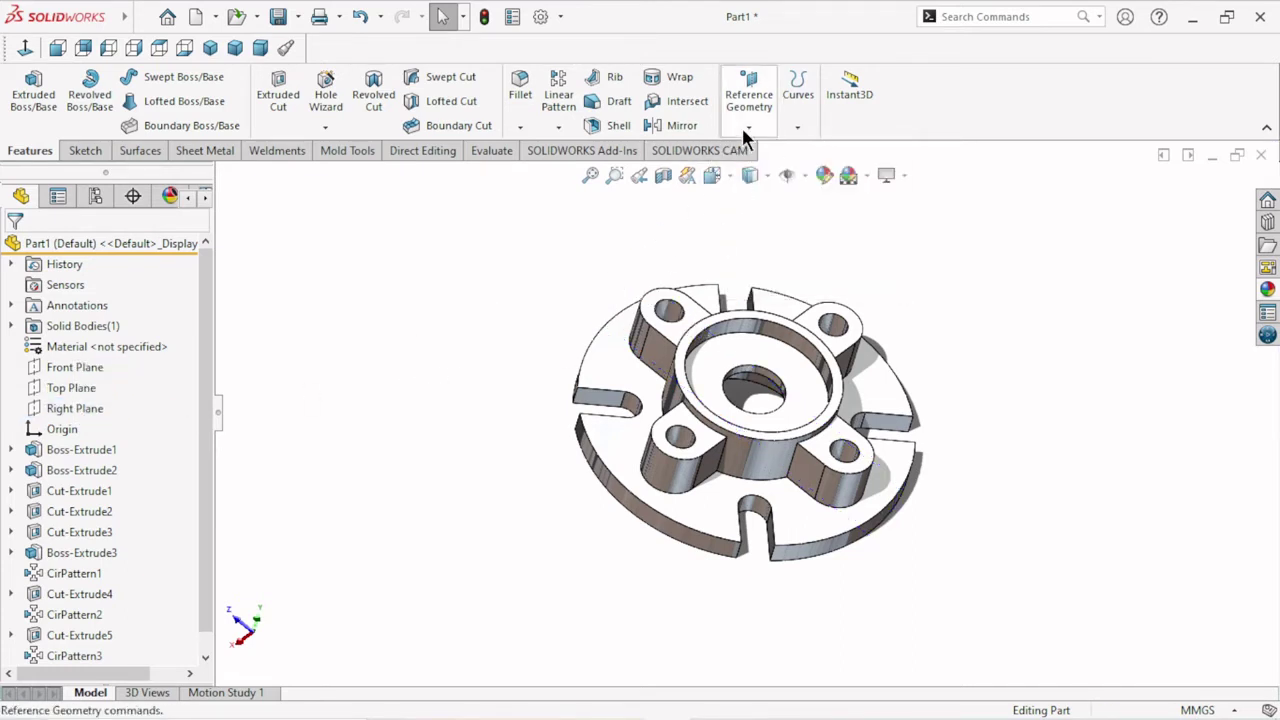
pyautogui.click(748, 128)
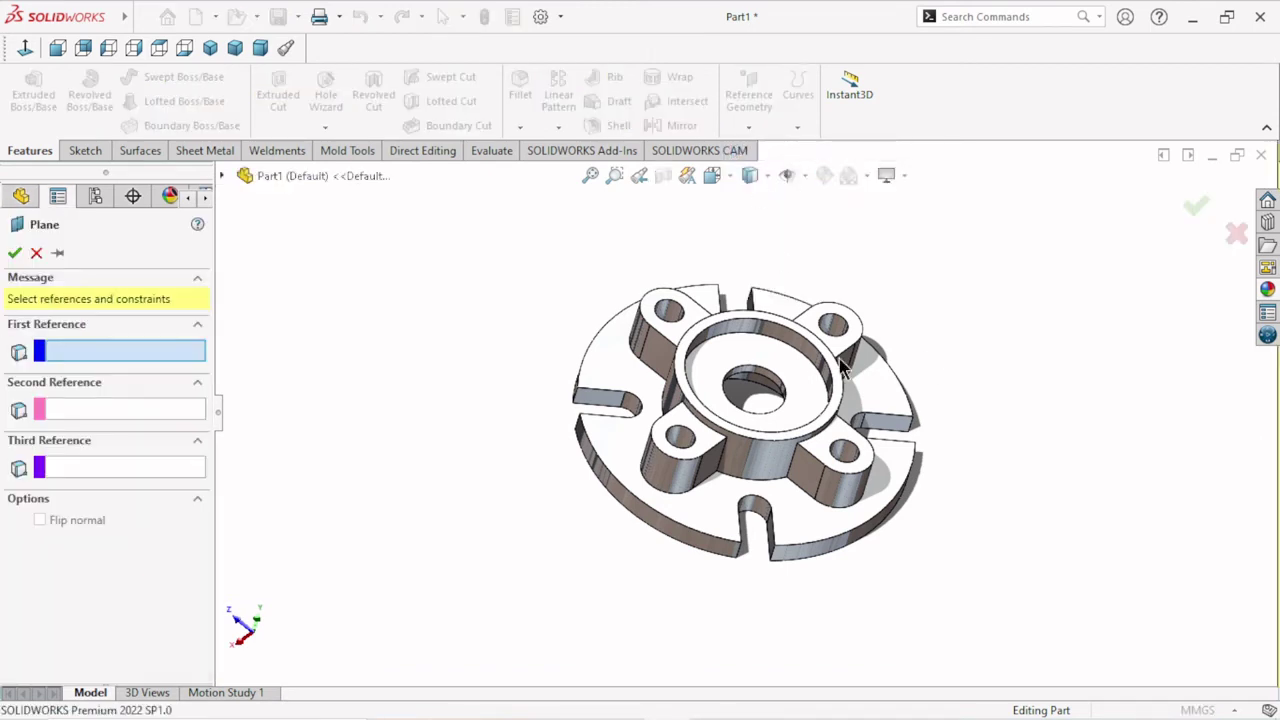
pyautogui.click(221, 175)
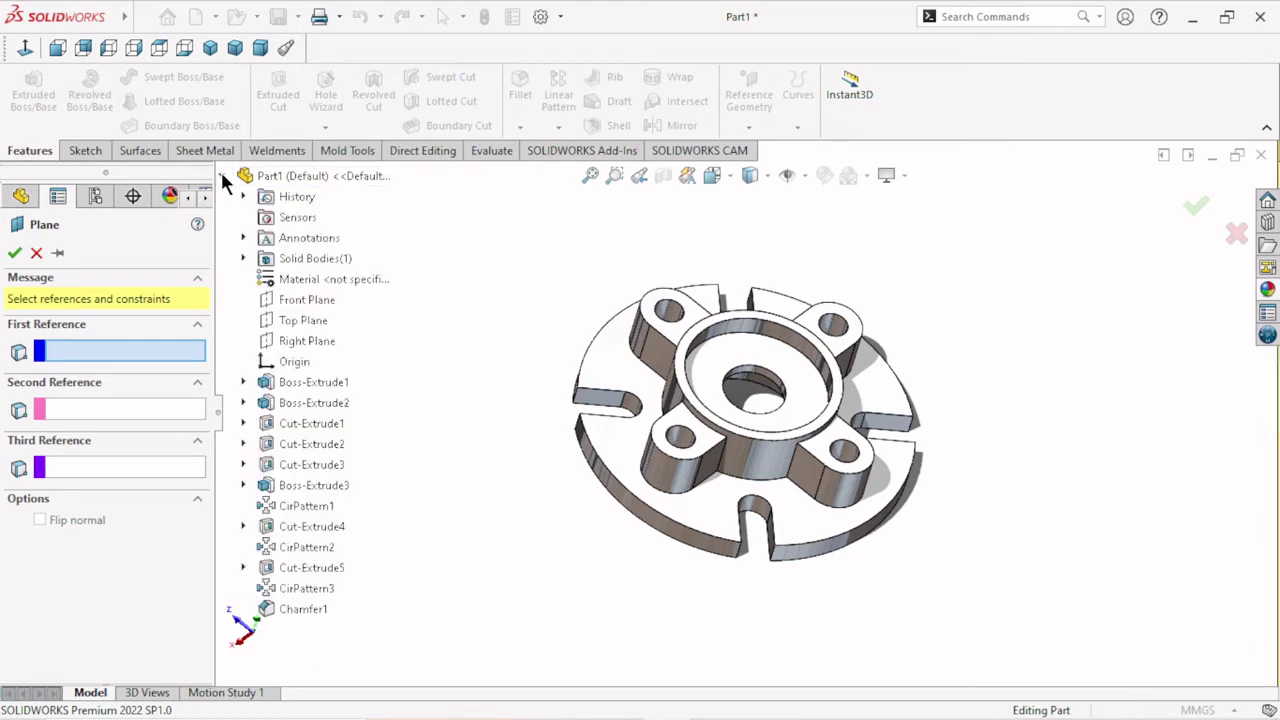
pyautogui.click(331, 342)
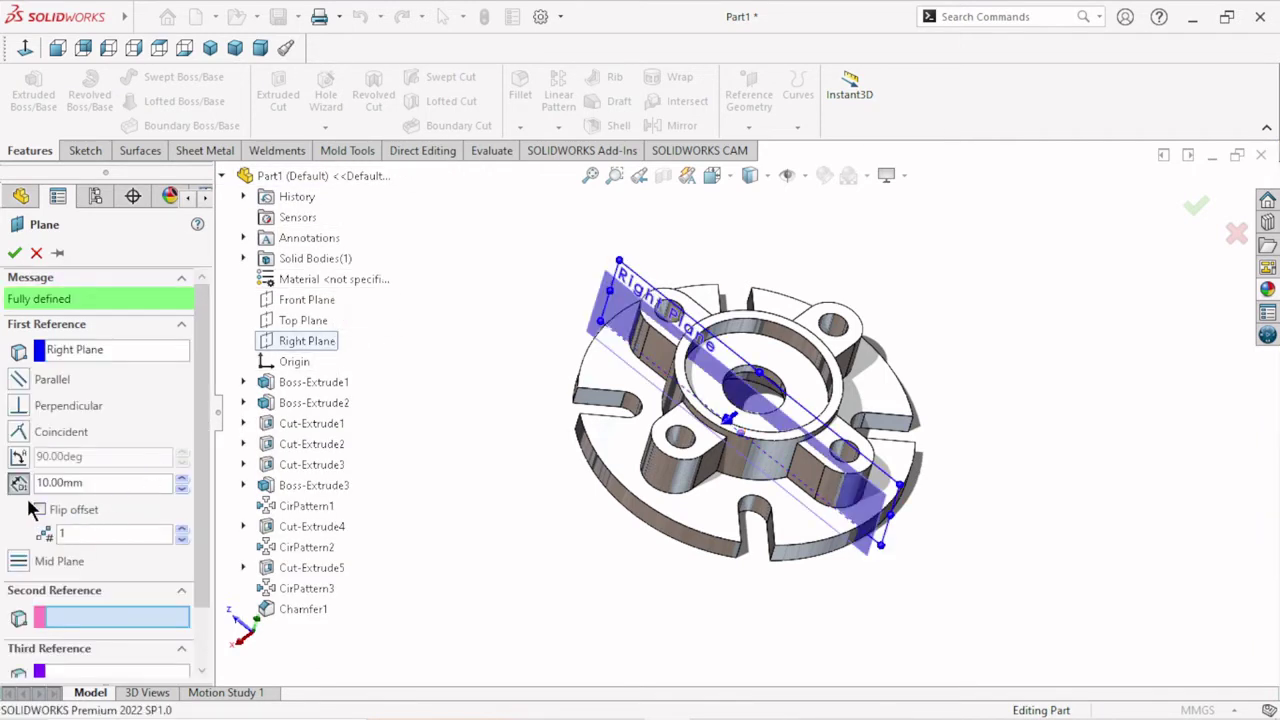
pyautogui.click(17, 457)
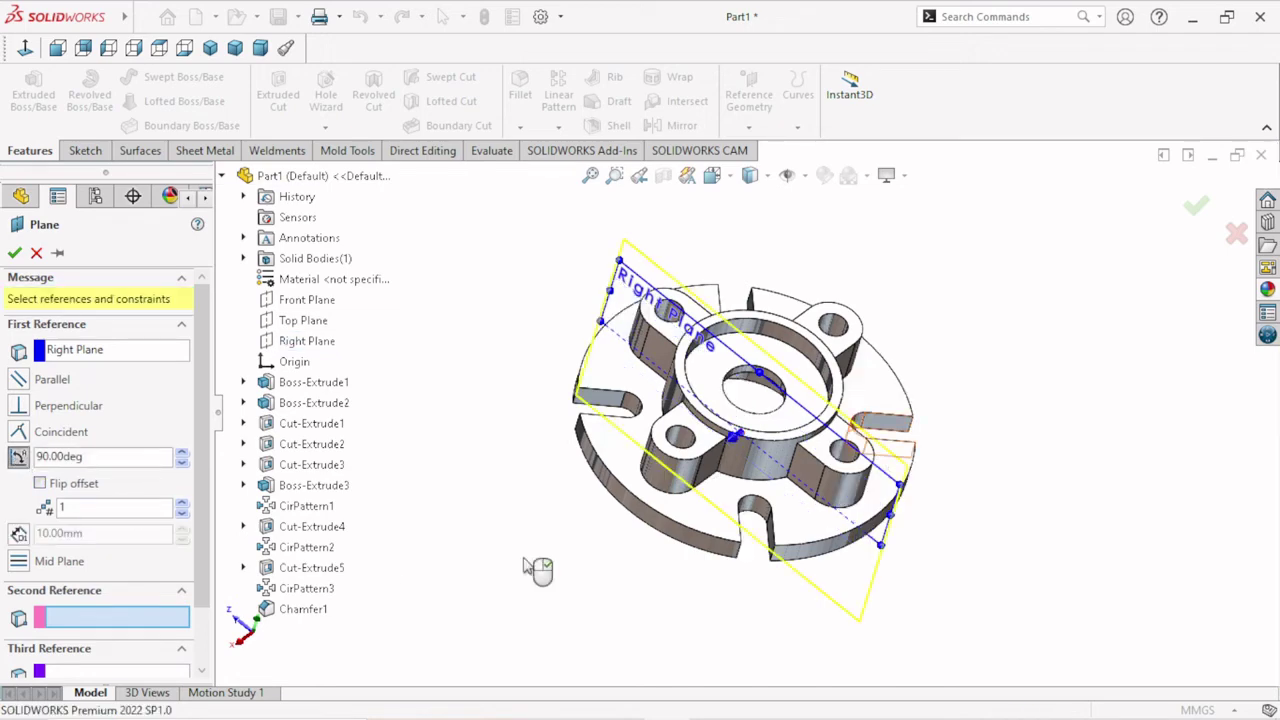
pyautogui.moveTo(1013, 543)
pyautogui.mouseDown(button='middle')
pyautogui.moveTo(952, 436)
pyautogui.moveTo(907, 455)
pyautogui.mouseUp(button='middle')
pyautogui.write('45')
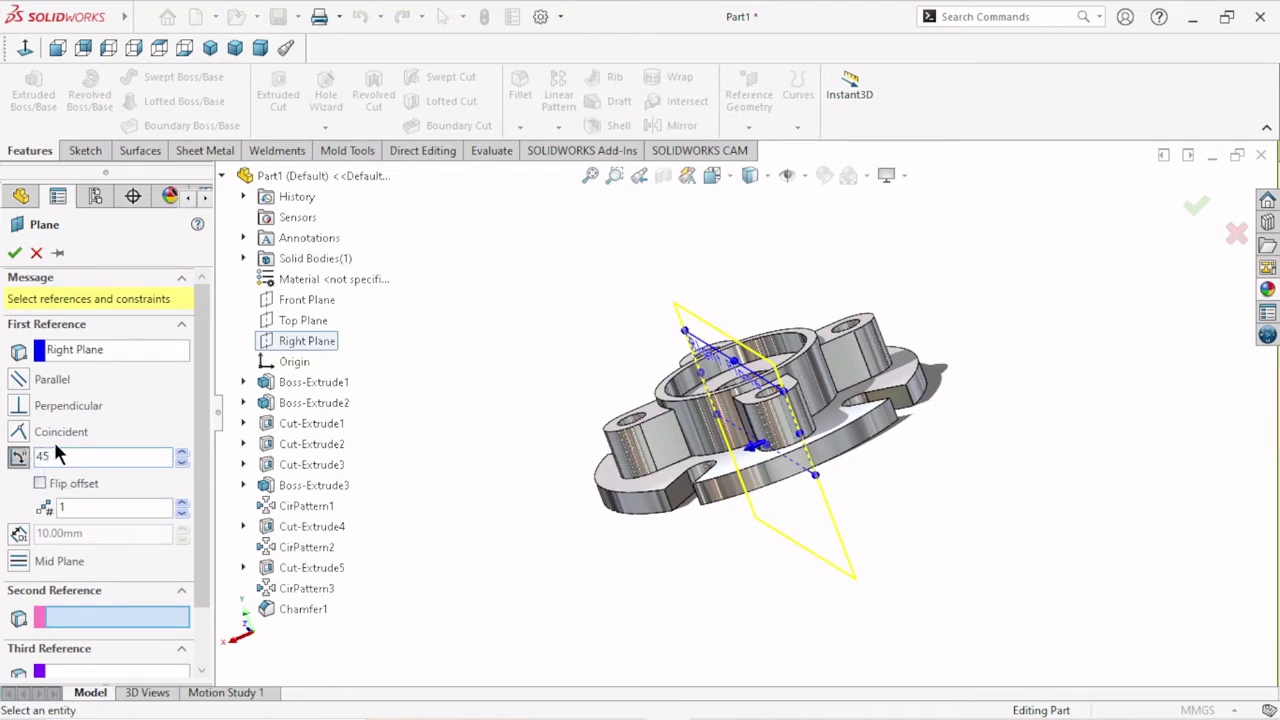
pyautogui.click(825, 392)
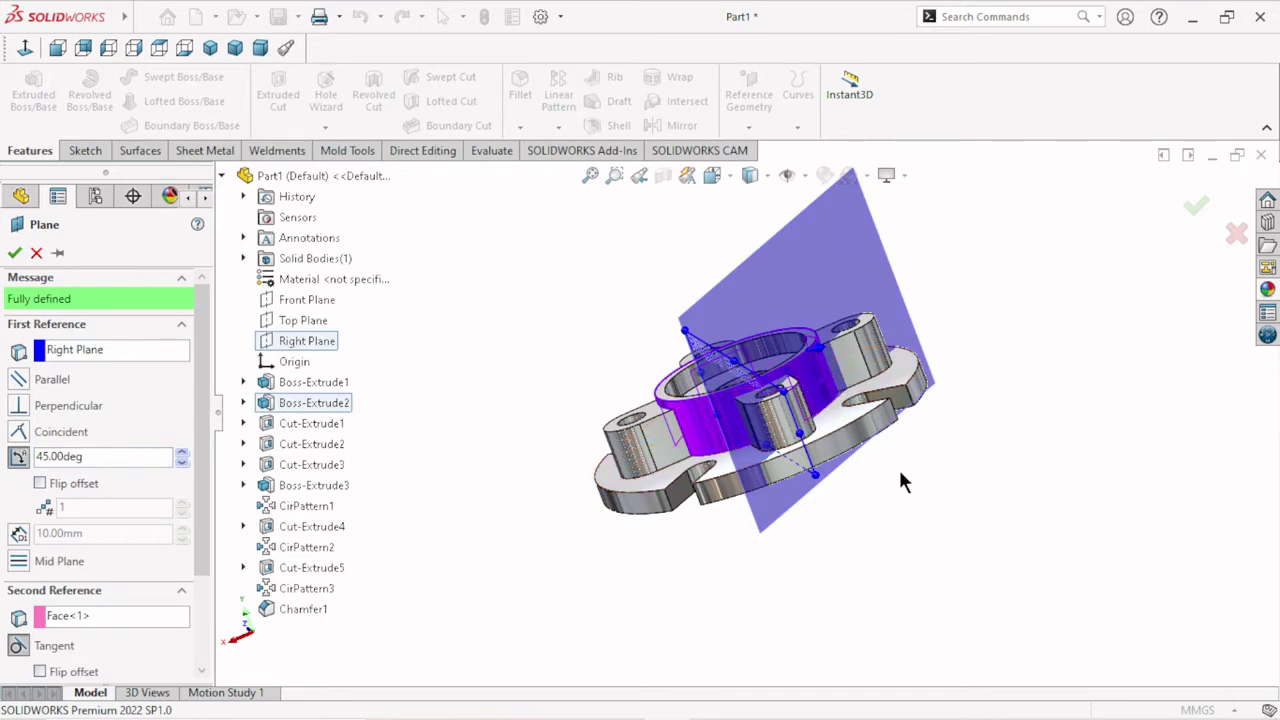
pyautogui.hotkey('ctrl', '8')
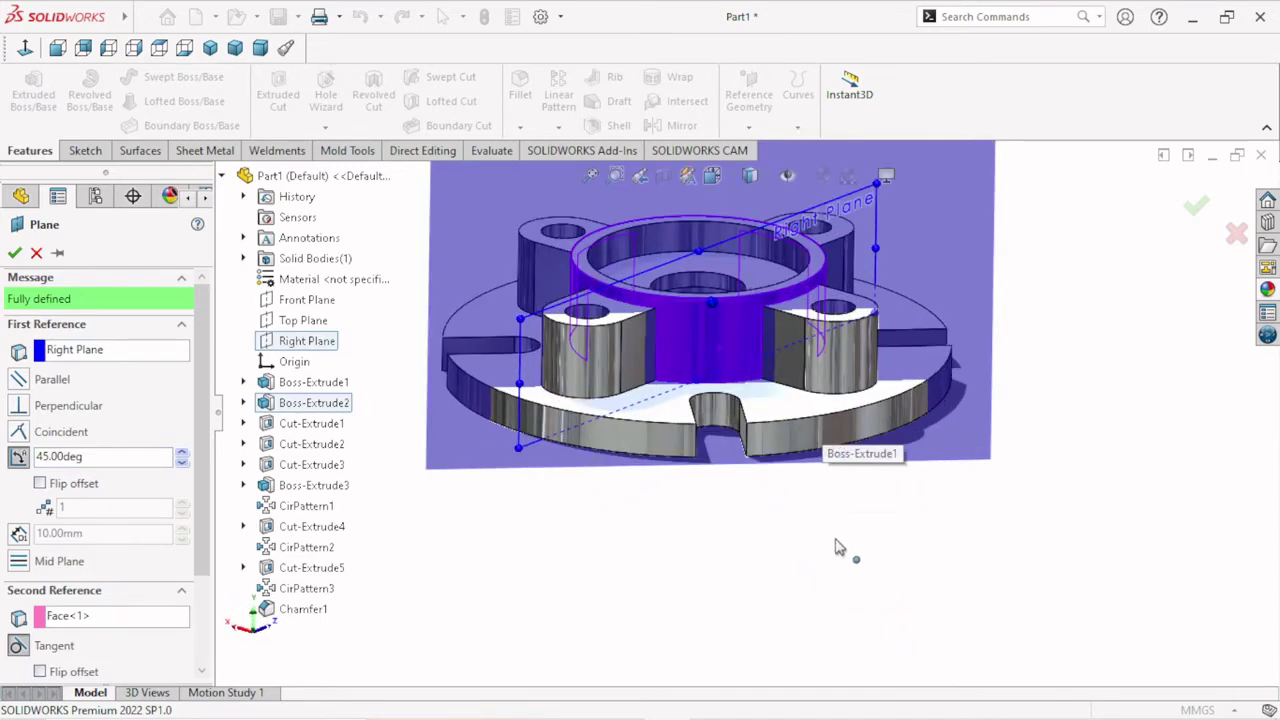
pyautogui.click(15, 255)
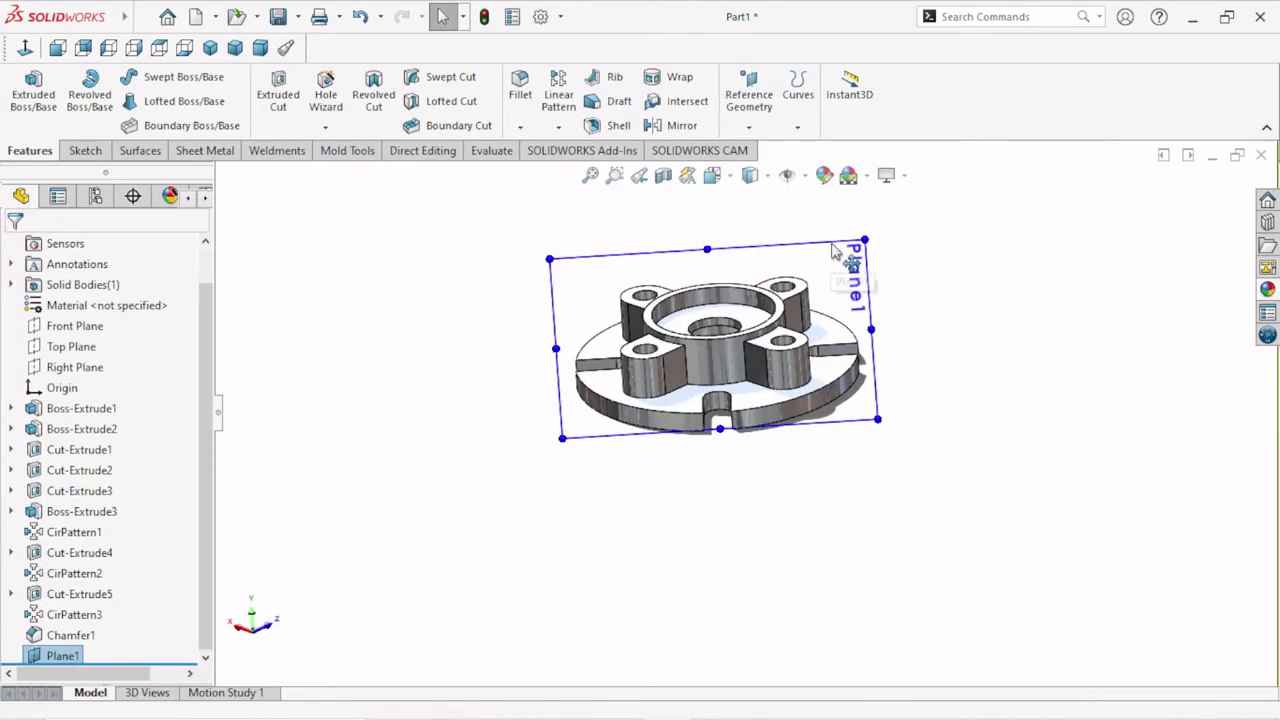
pyautogui.click(835, 258)
# Start a sketch on Plane1 and draw a horizontal centerline from the part's edge.
pyautogui.click(914, 178)
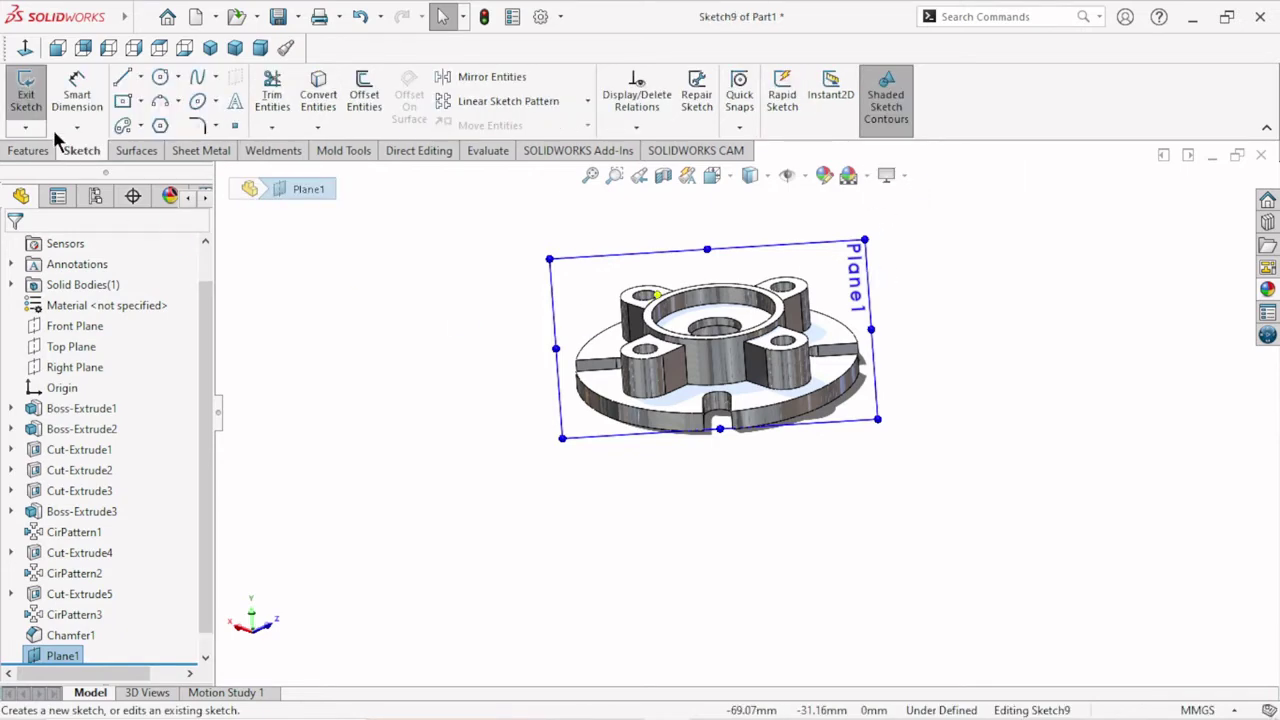
pyautogui.scroll(-3, 843, 440)
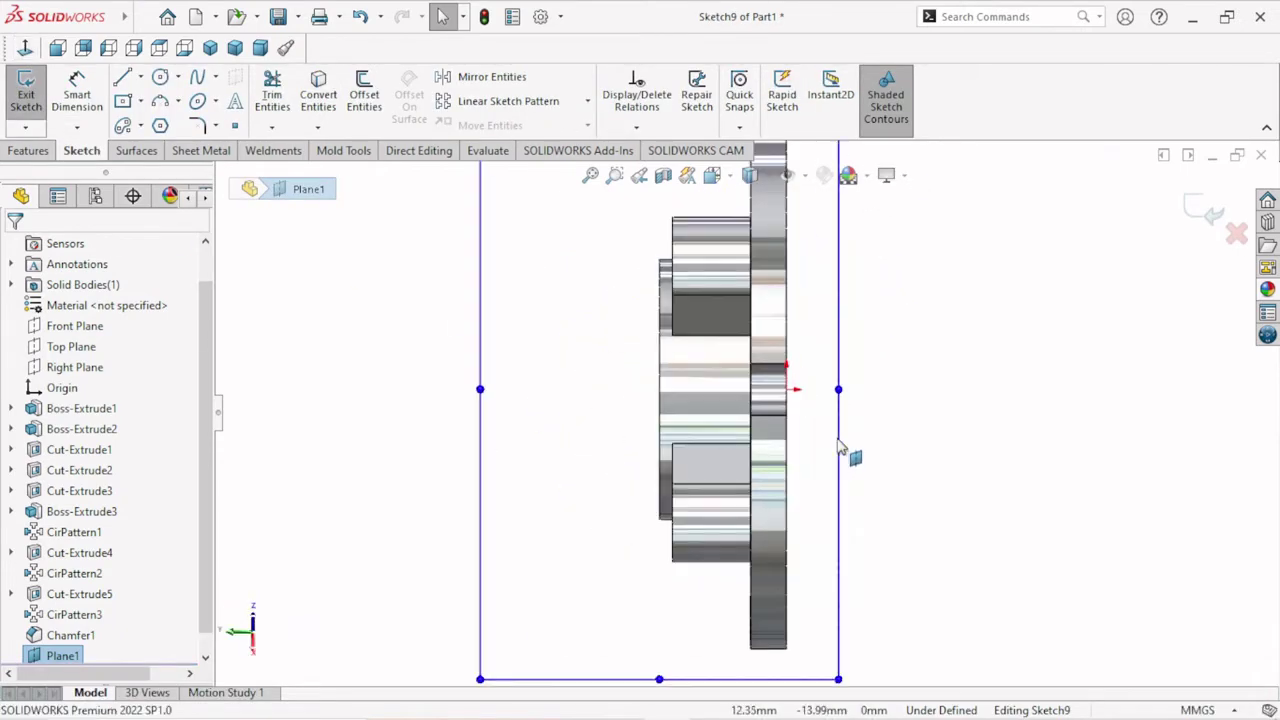
pyautogui.scroll(-3, 790, 390)
pyautogui.scroll(1, 685, 407)
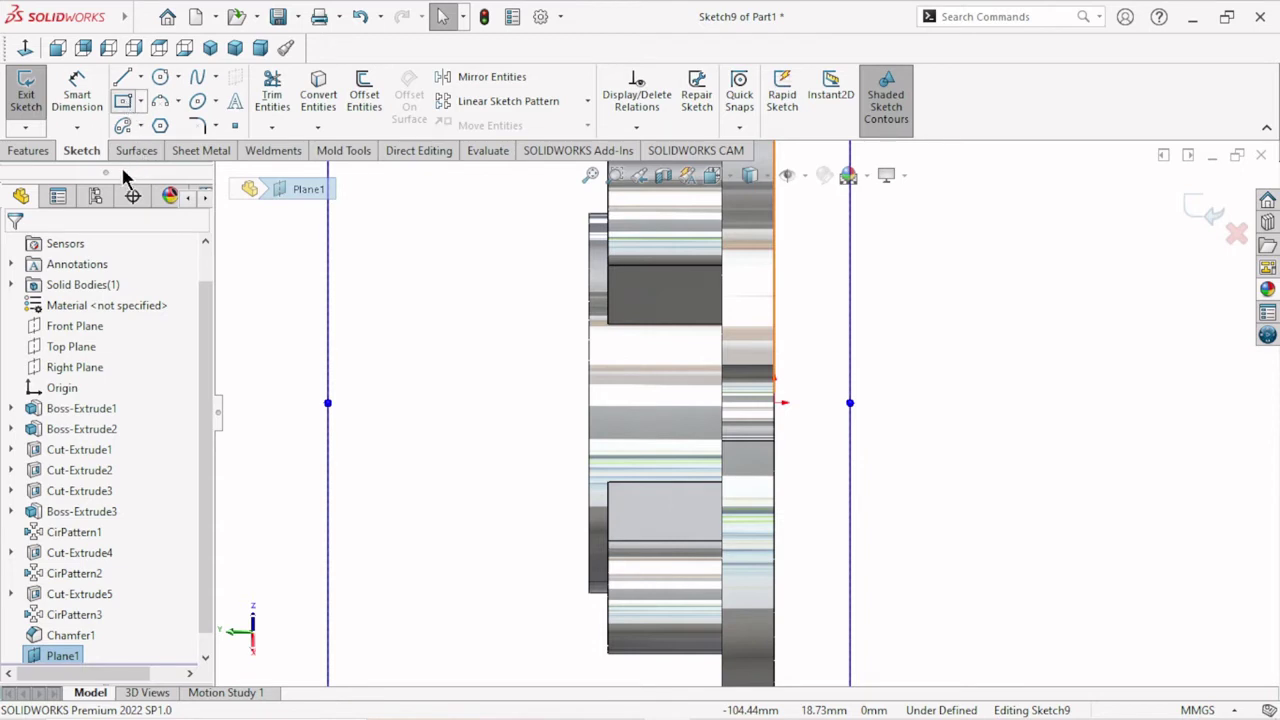
pyautogui.click(122, 101)
pyautogui.click(140, 77)
pyautogui.click(145, 123)
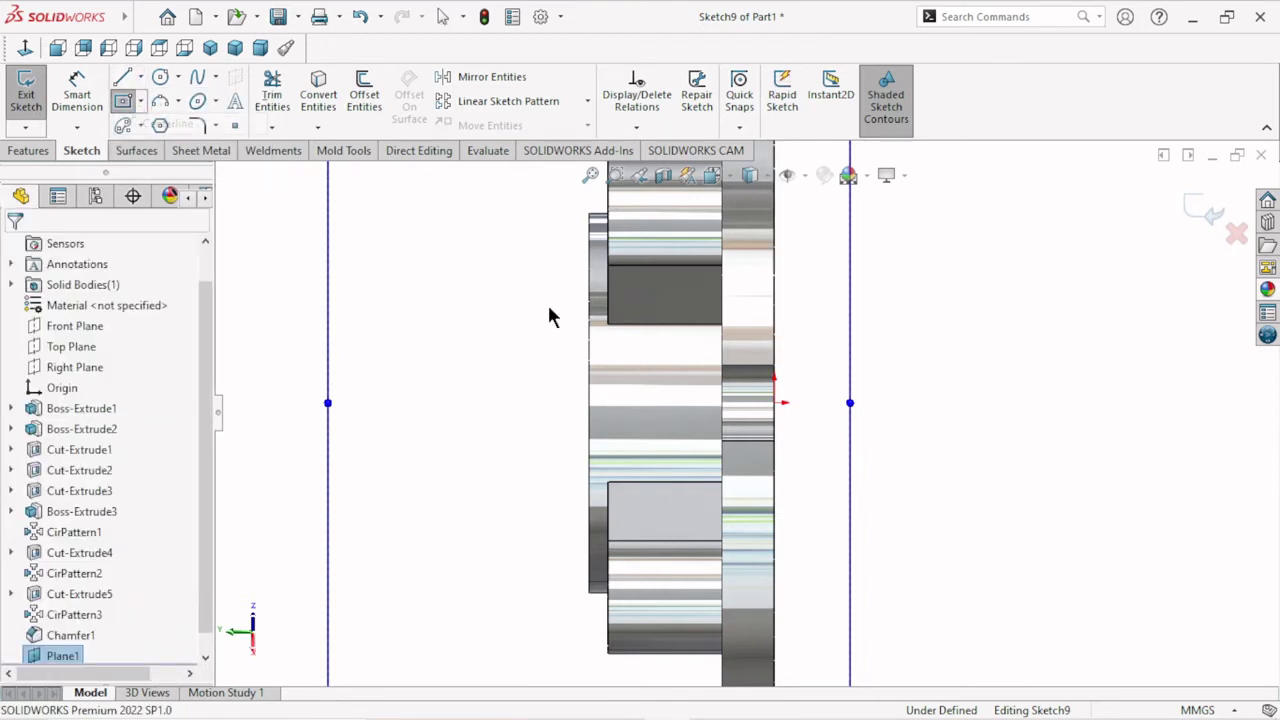
pyautogui.click(775, 403)
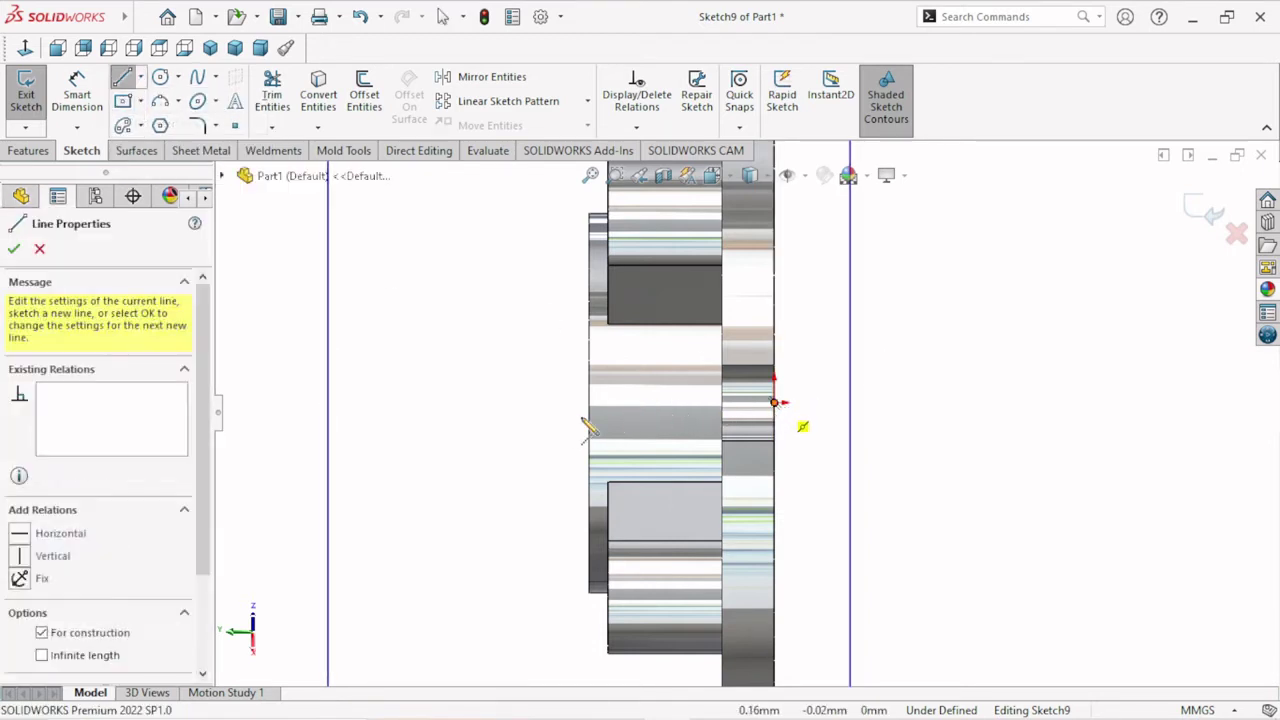
pyautogui.click(522, 403)
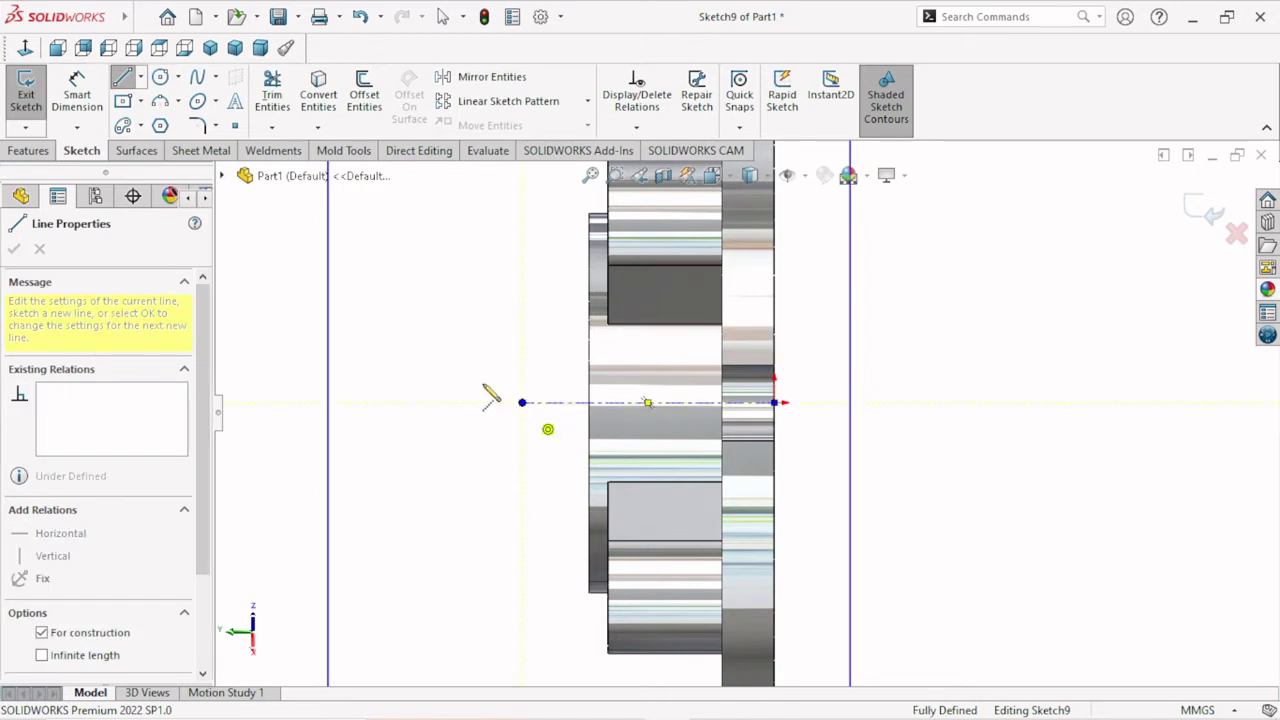
pyautogui.rightClick(457, 290)
pyautogui.click(474, 372)
pyautogui.press('Escape')
pyautogui.scroll(-2, 823, 457)
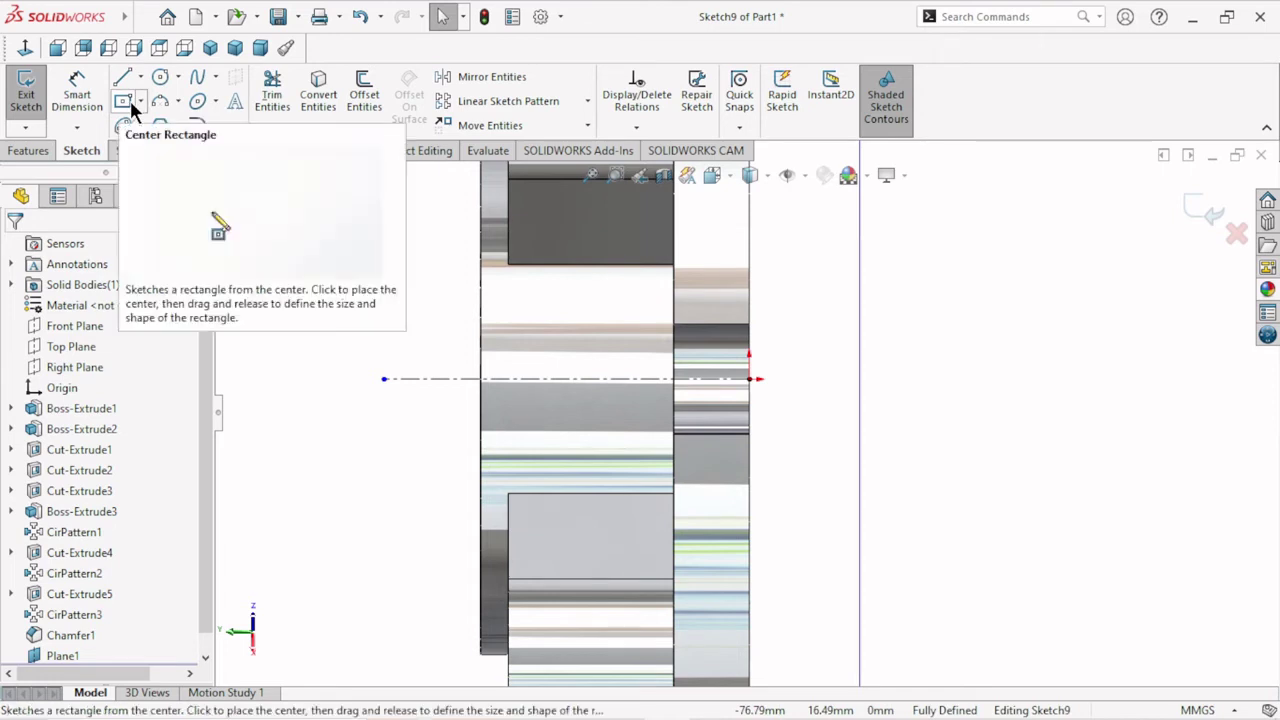
pyautogui.click(623, 380)
pyautogui.press('Escape')
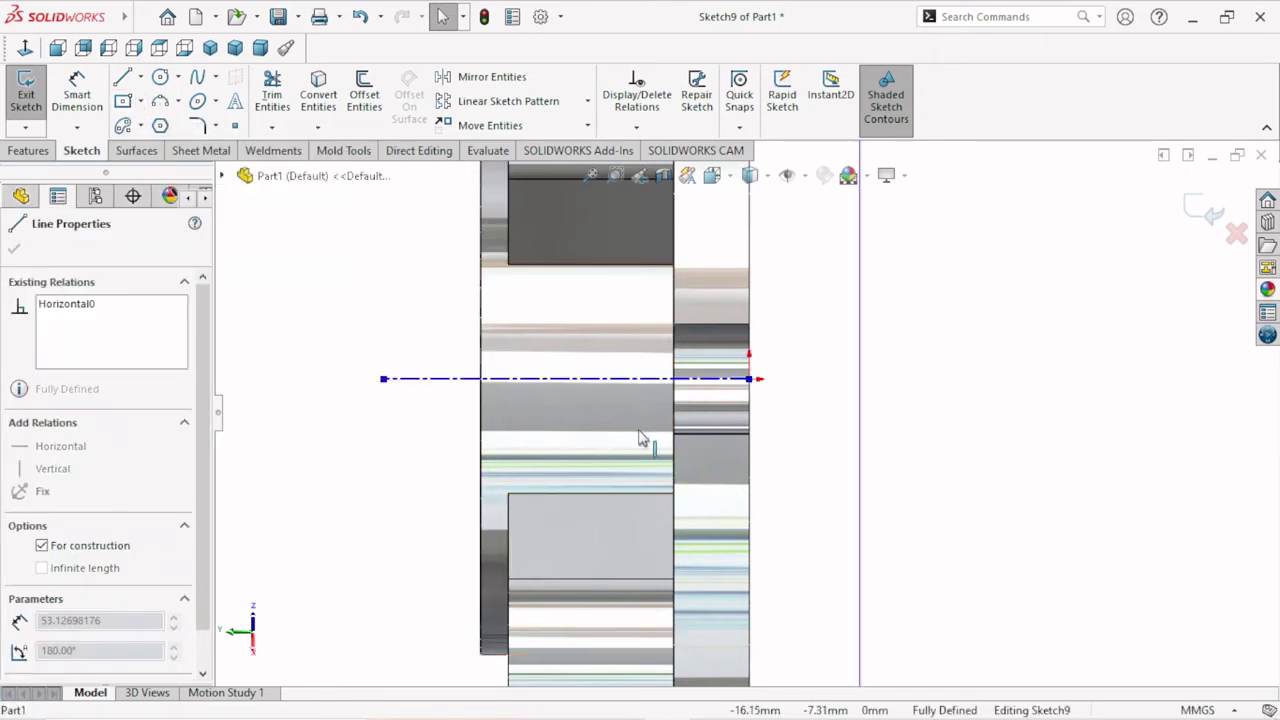
# Draw a center rectangle centred on the centerline.
pyautogui.click(122, 102)
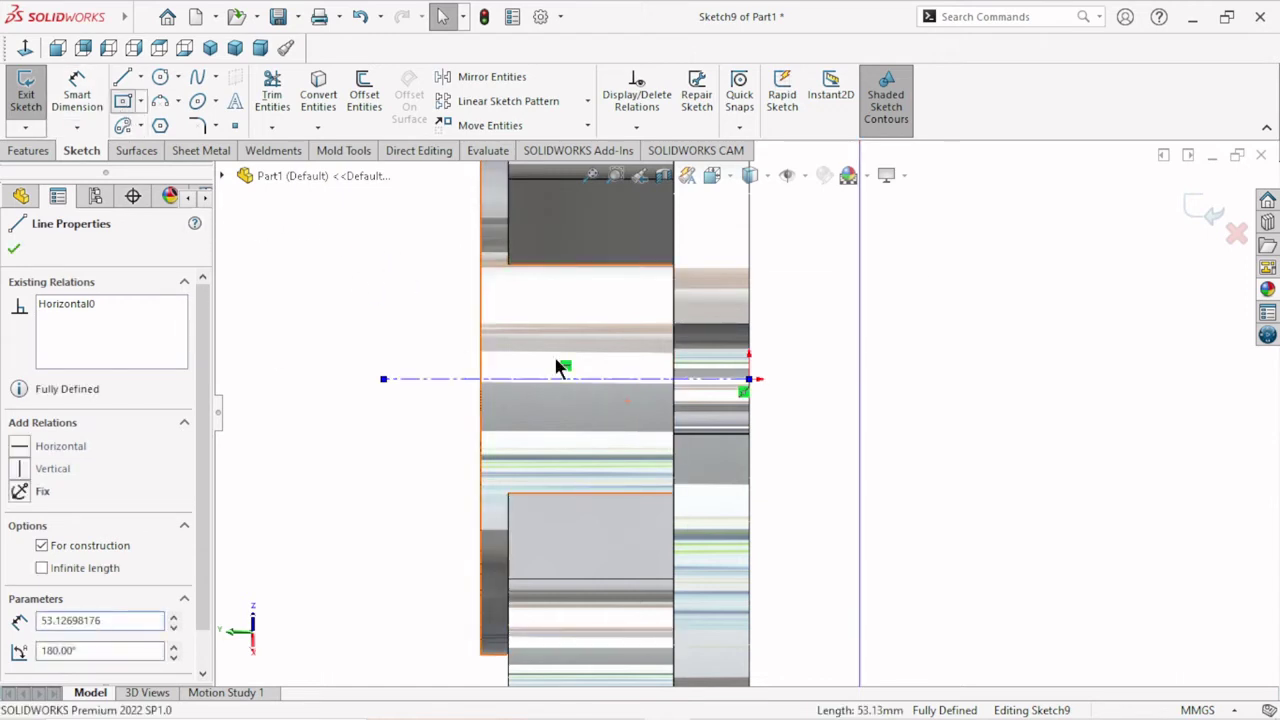
pyautogui.click(618, 379)
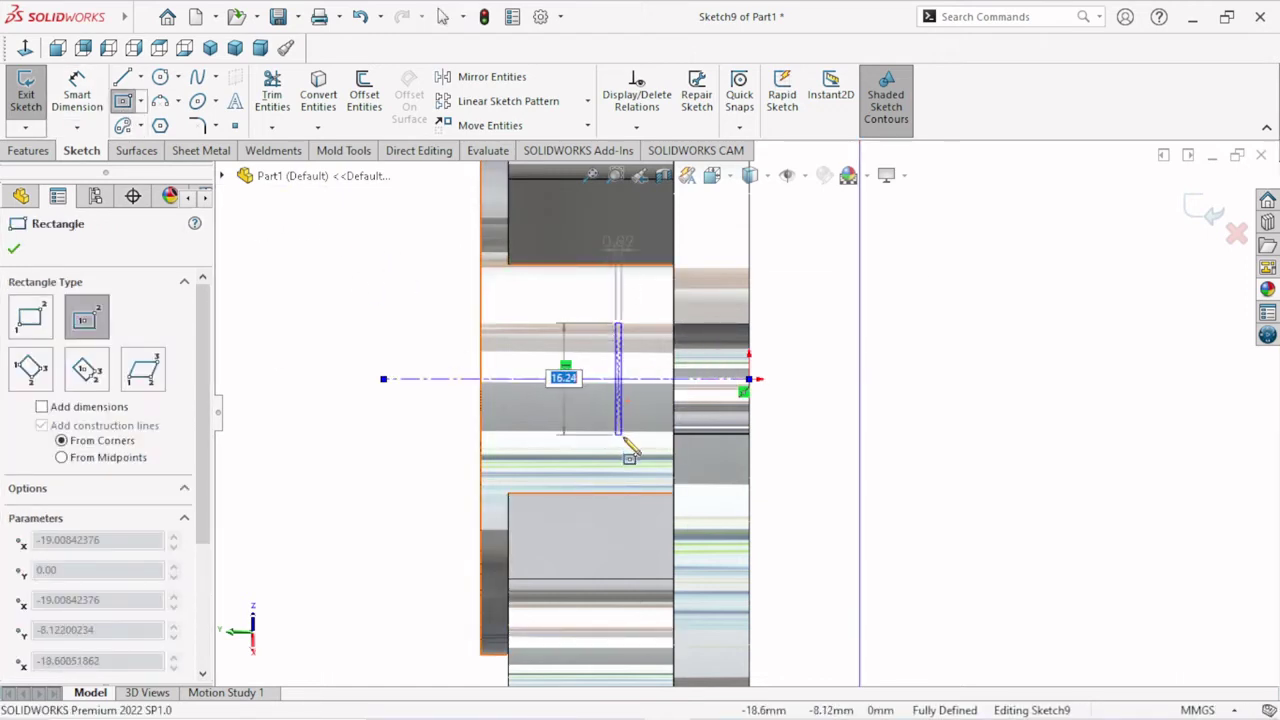
pyautogui.click(630, 437)
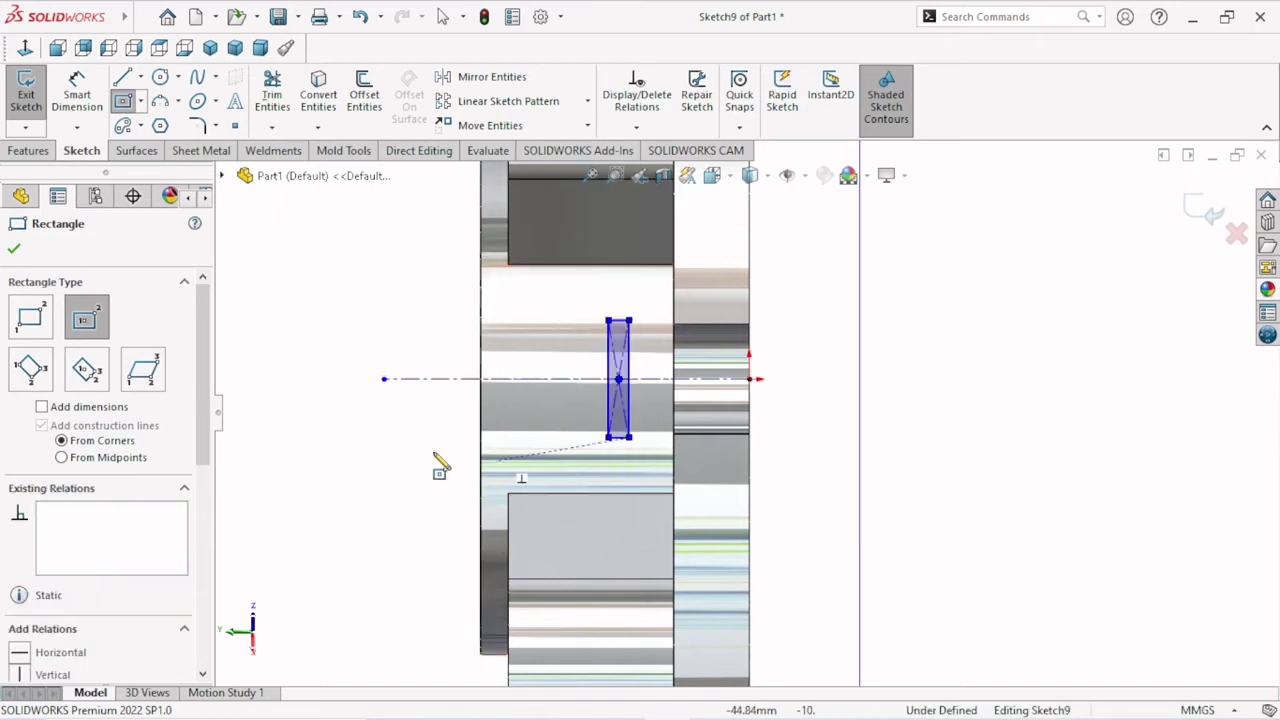
pyautogui.rightClick(291, 425)
pyautogui.click(325, 424)
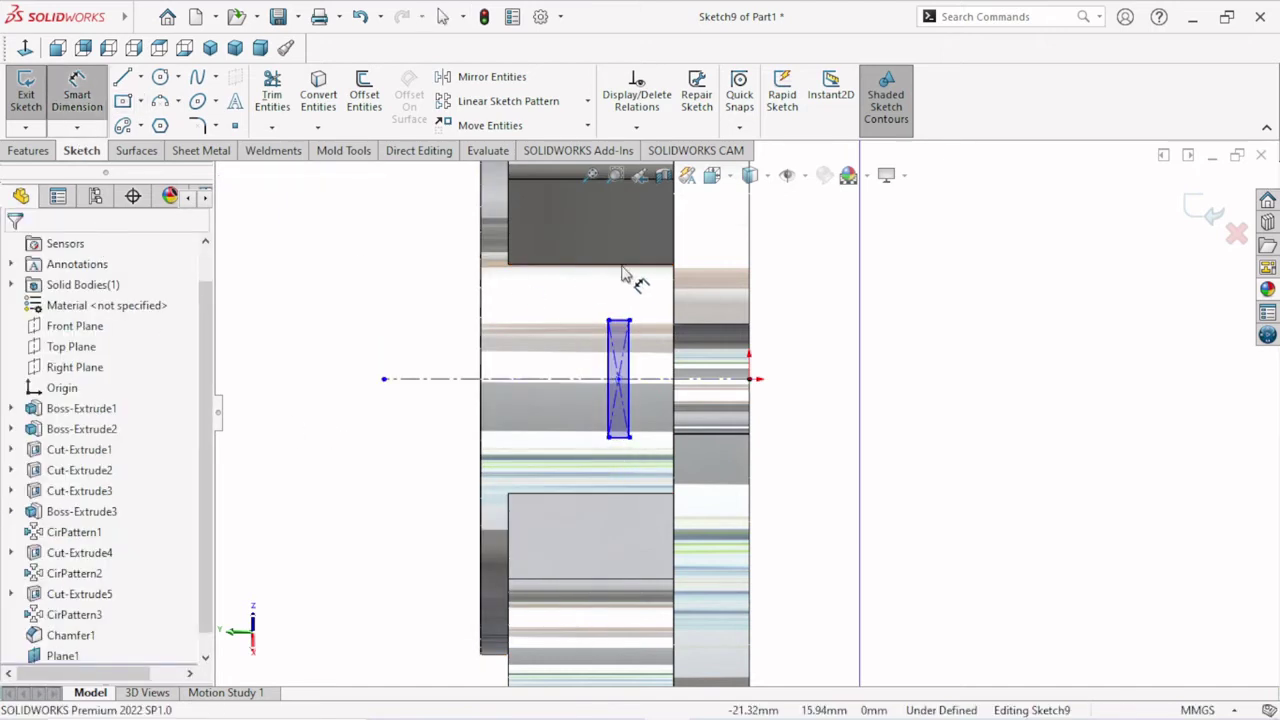
# Dimension the rectangle to 5 mm wide and 20 mm high.
pyautogui.click(619, 320)
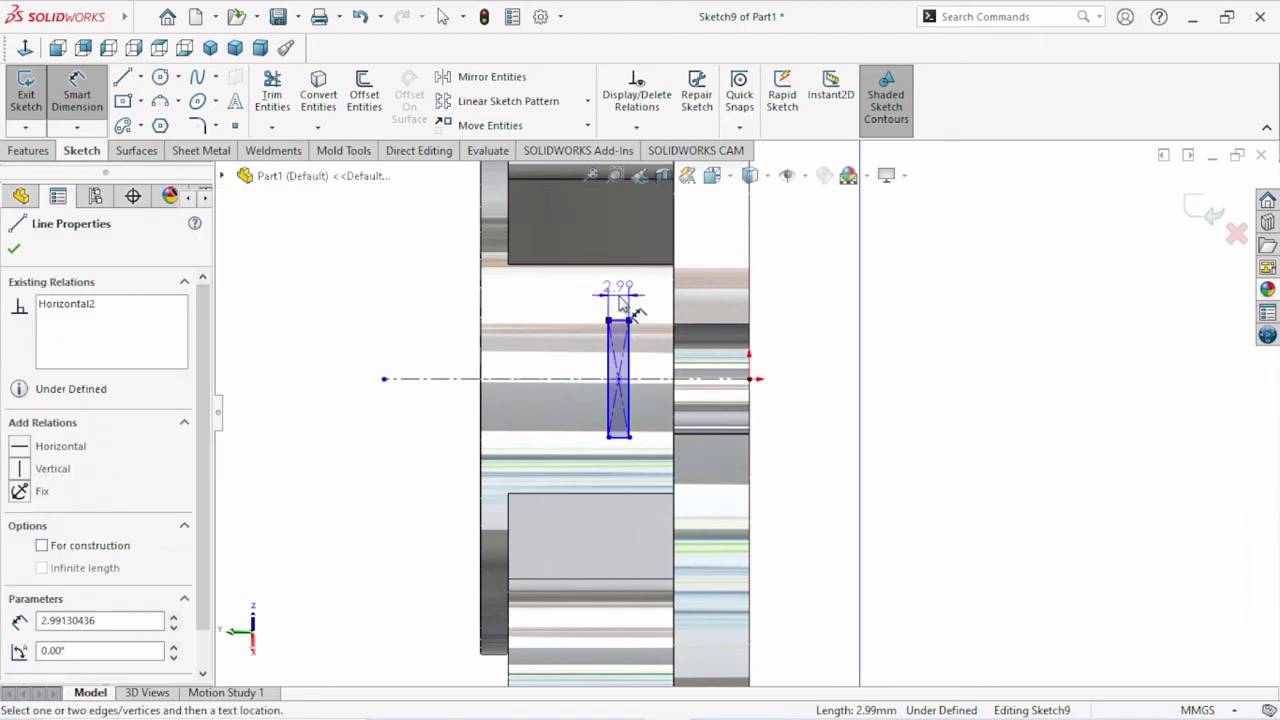
pyautogui.click(569, 300)
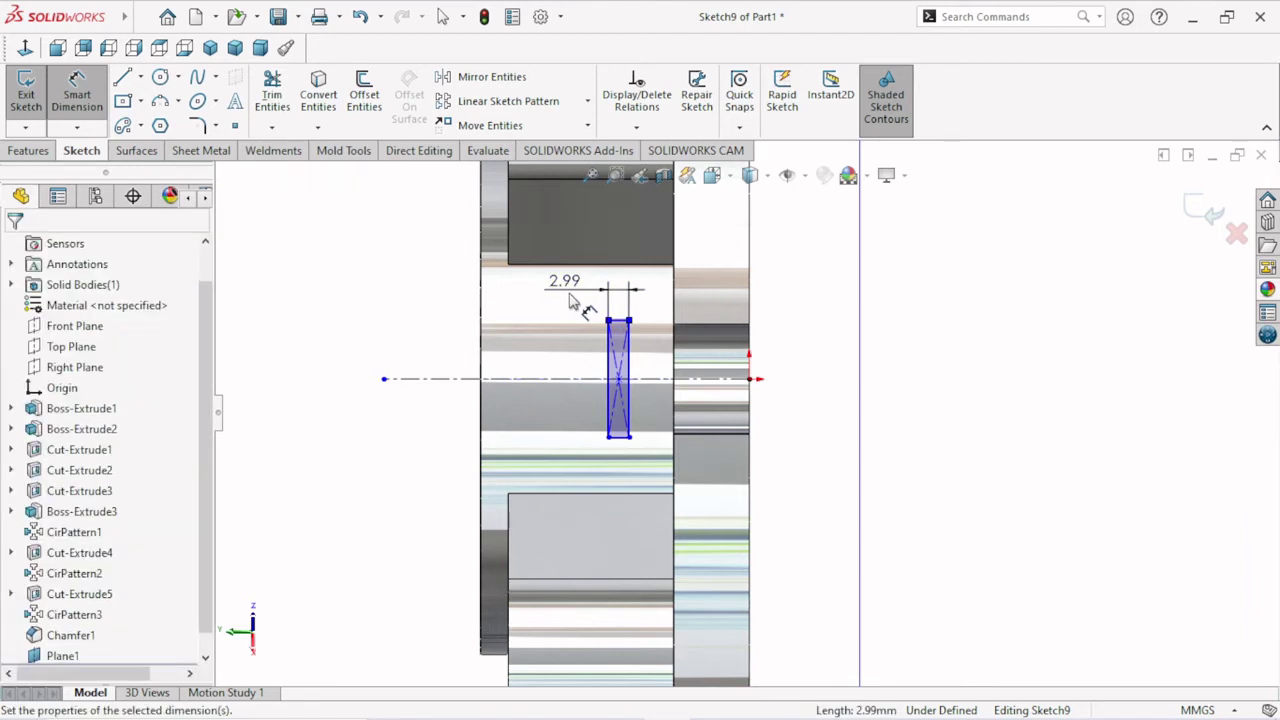
pyautogui.click(490, 259)
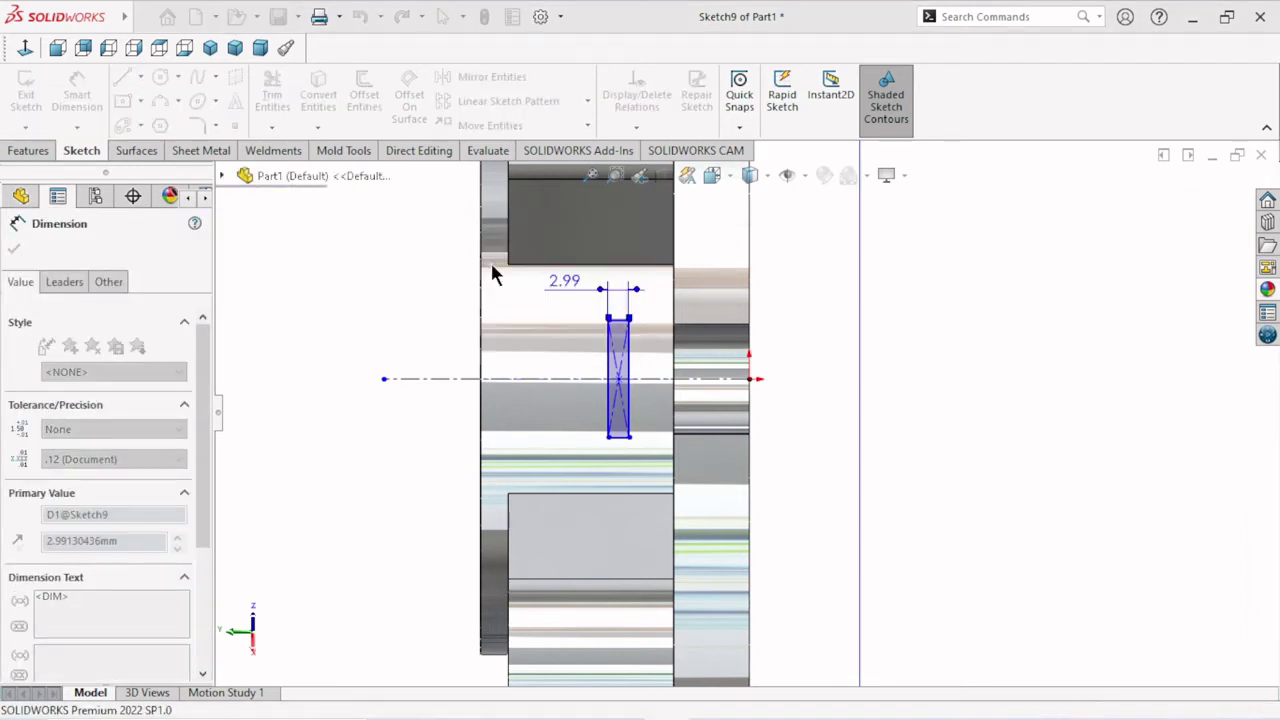
pyautogui.click(557, 372)
pyautogui.click(538, 364)
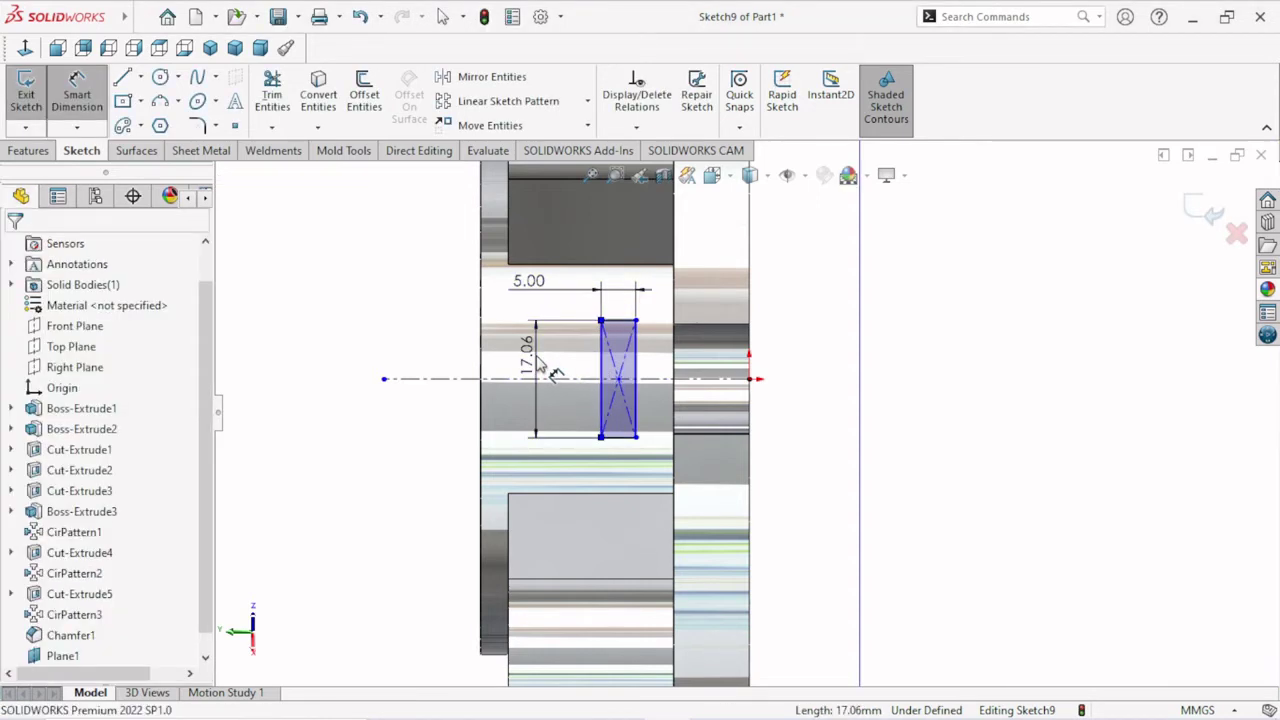
pyautogui.write('2')
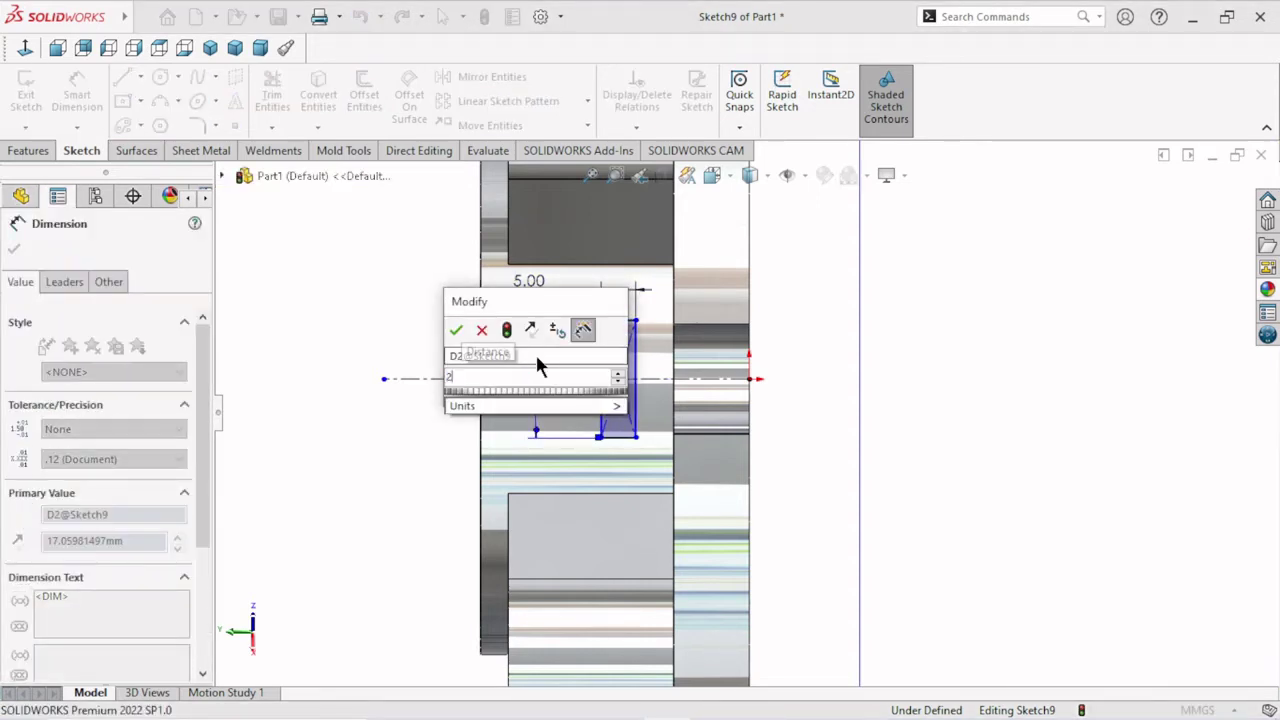
pyautogui.write('0')
pyautogui.click(456, 328)
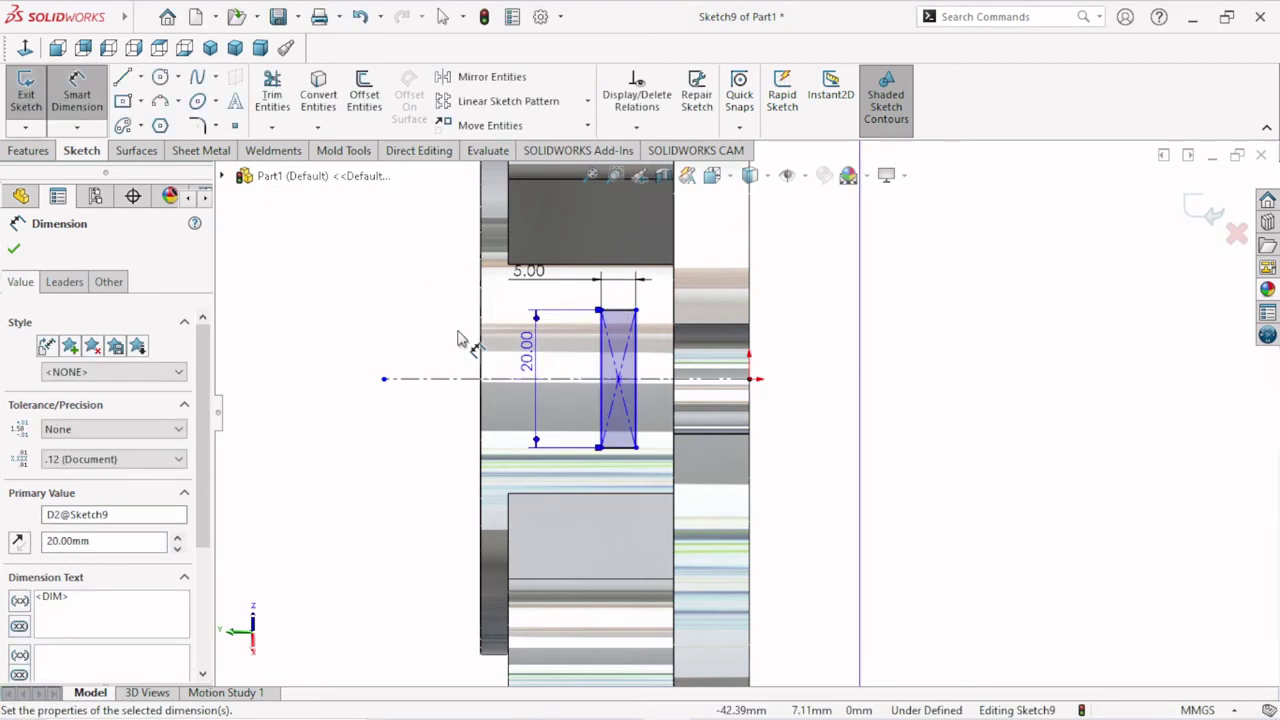
pyautogui.moveTo(530, 272)
pyautogui.mouseDown()
pyautogui.moveTo(524, 286)
pyautogui.moveTo(600, 310)
pyautogui.mouseUp()
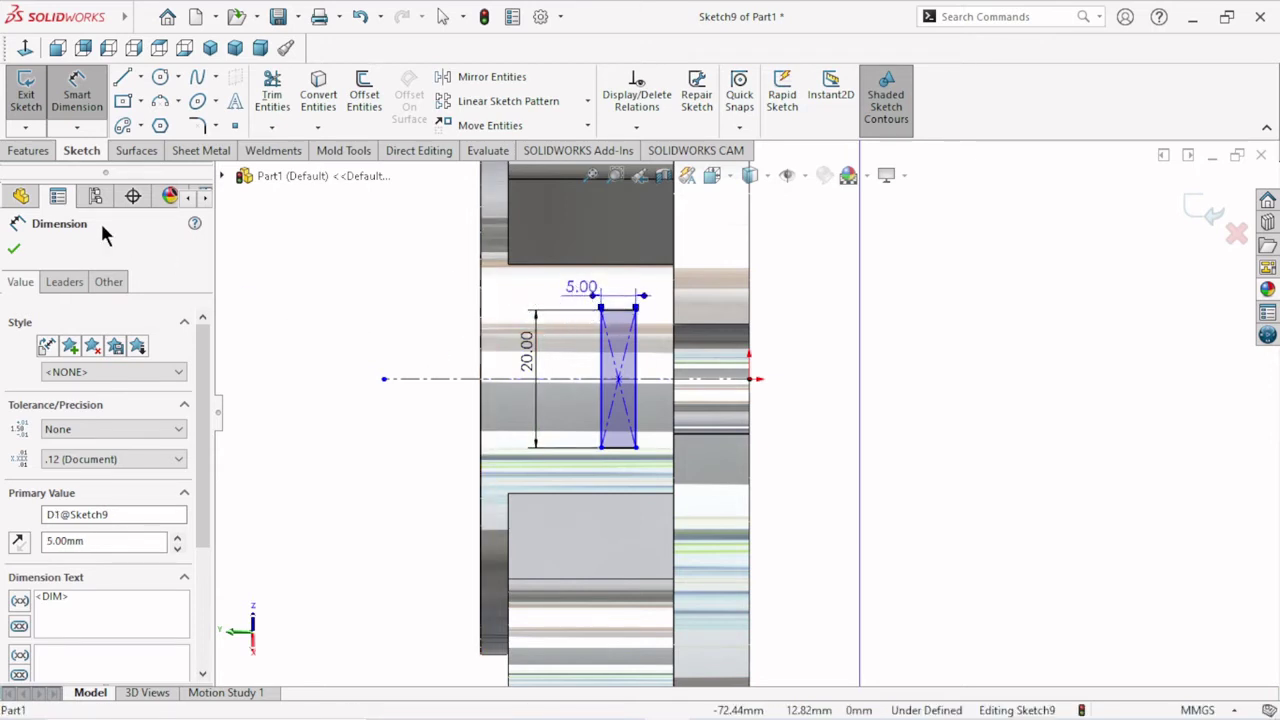
pyautogui.click(14, 253)
pyautogui.press('Escape')
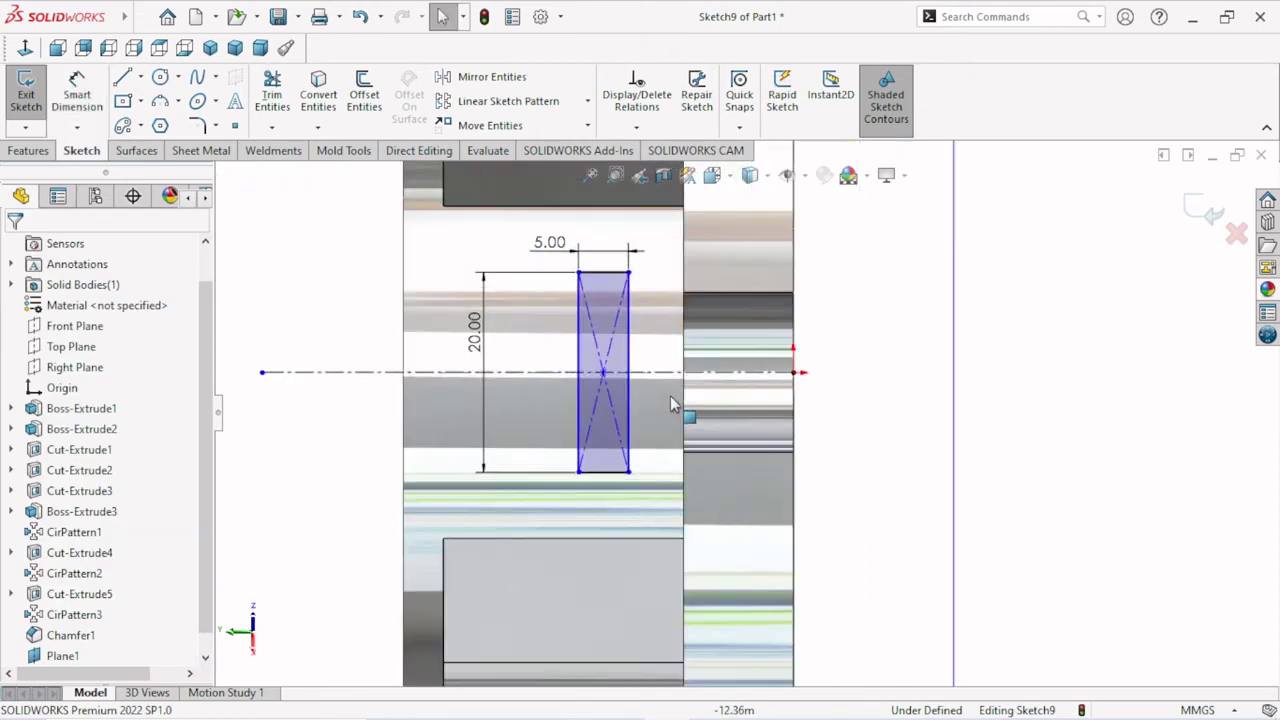
# Make the rectangle's side collinear with the adjacent part edge.
pyautogui.scroll(-2, 660, 400)
pyautogui.click(628, 356)
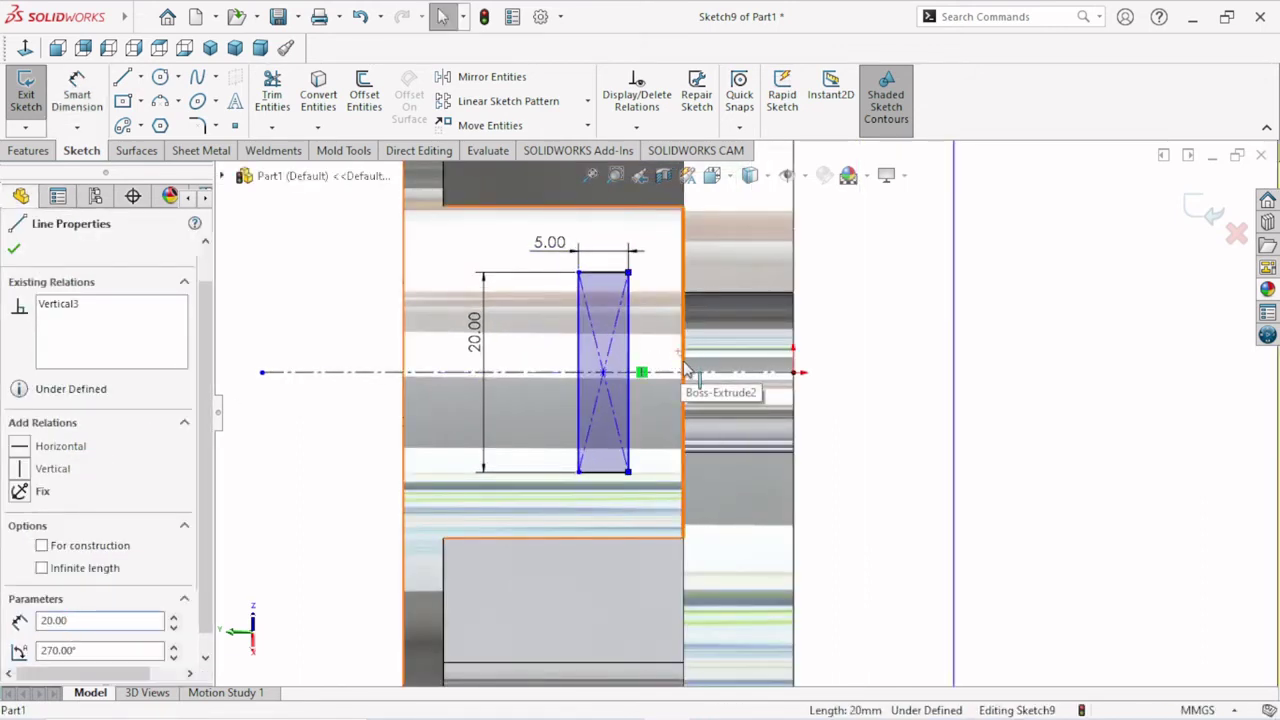
pyautogui.press('Escape')
pyautogui.keyDown('ctrl'); pyautogui.click(694, 358); pyautogui.keyUp('ctrl')
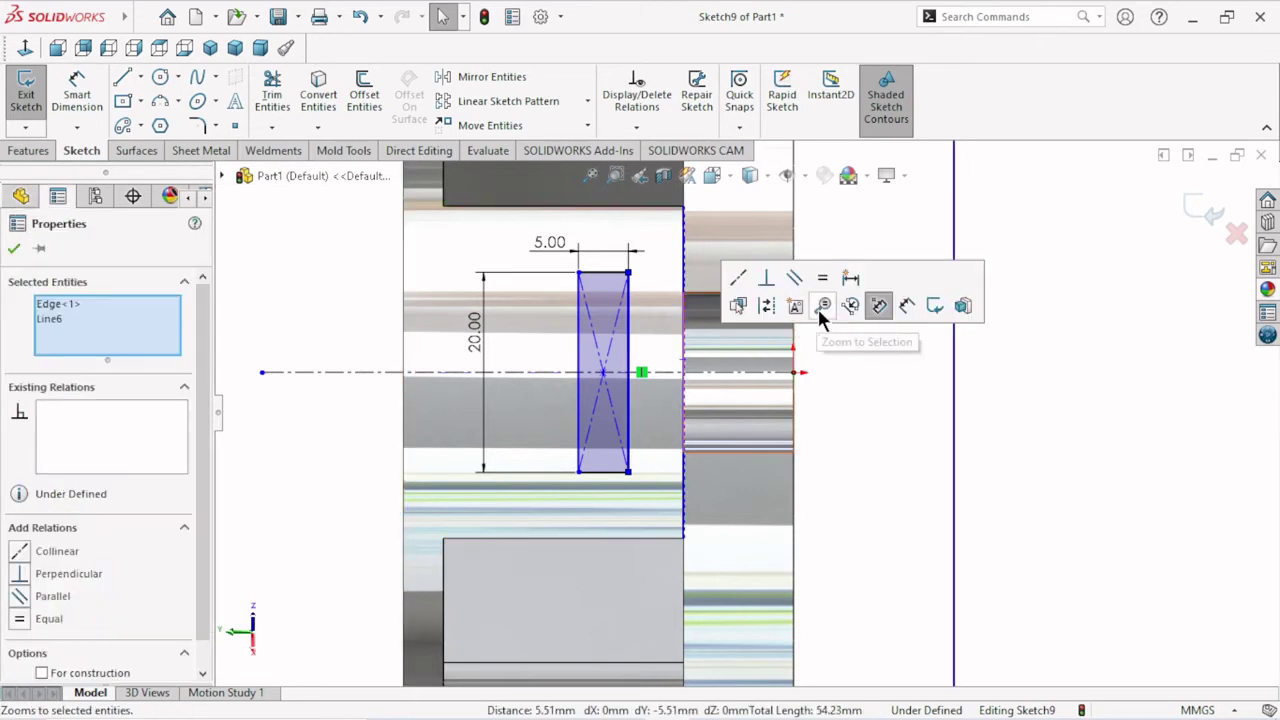
pyautogui.click(737, 280)
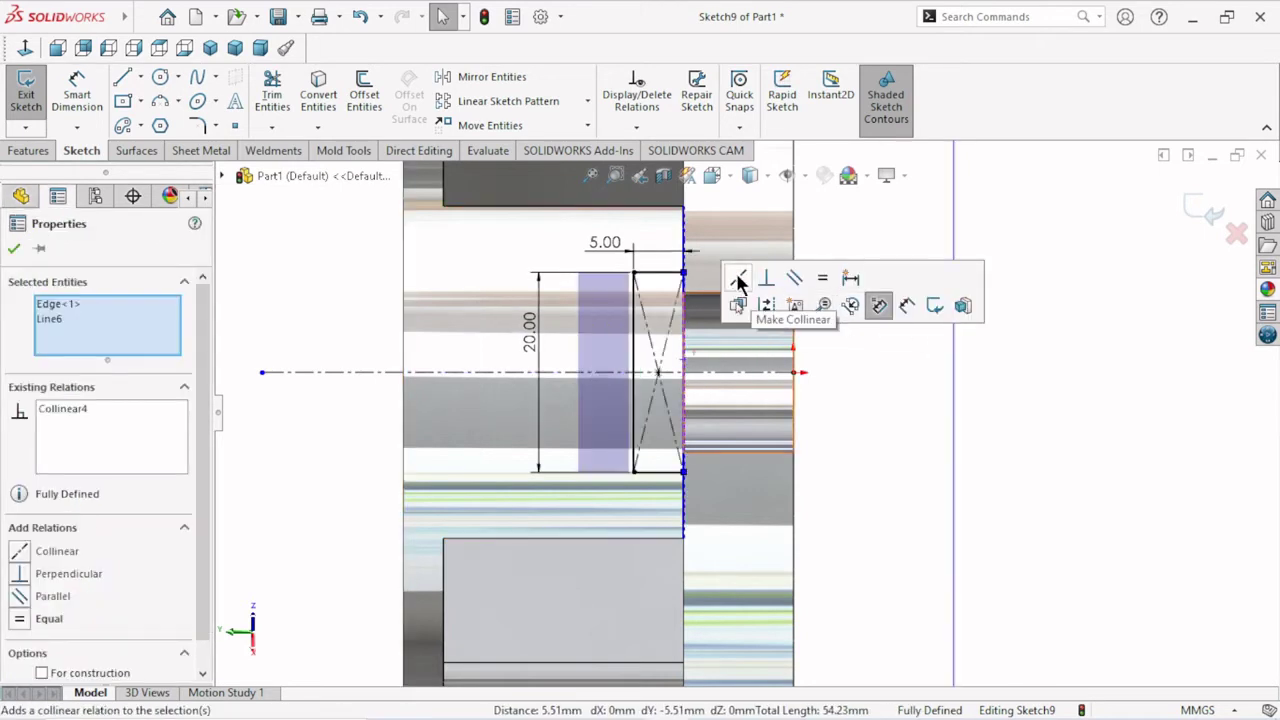
pyautogui.click(14, 250)
pyautogui.scroll(2, 742, 412)
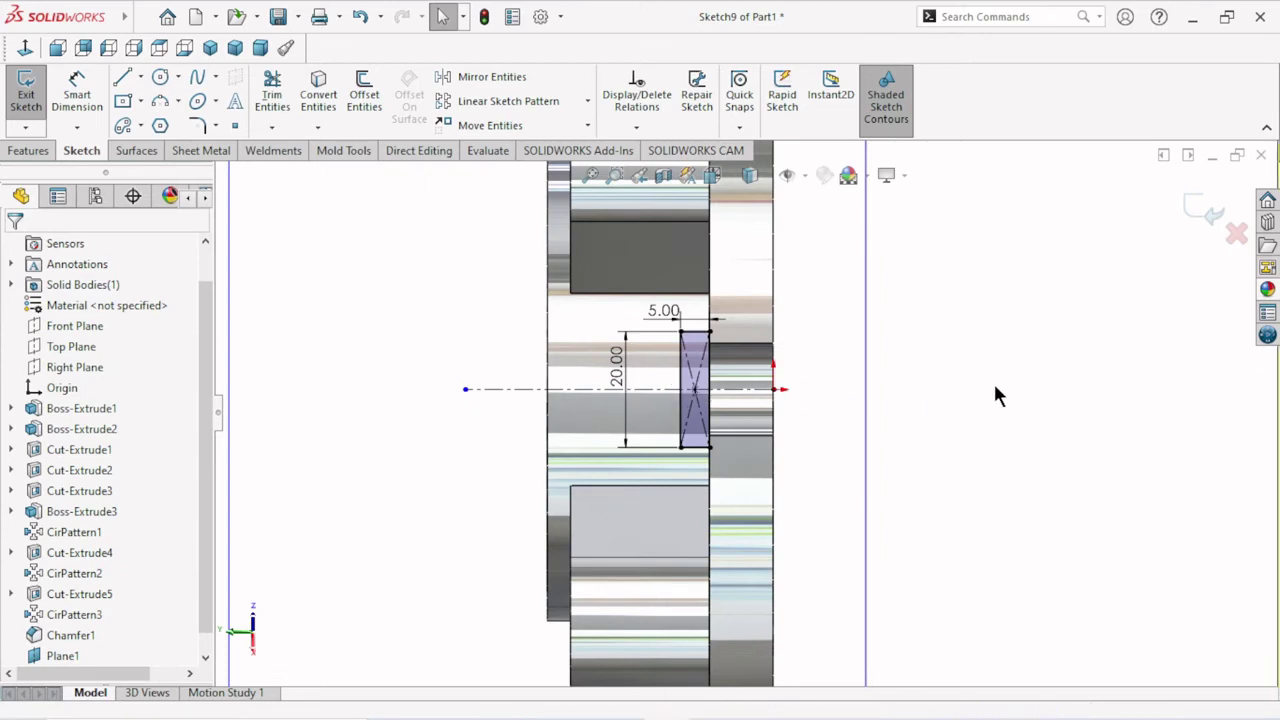
# Extrude-cut the 5 × 20 rectangle Through All to form a keyway slot in the bore.
pyautogui.click(30, 151)
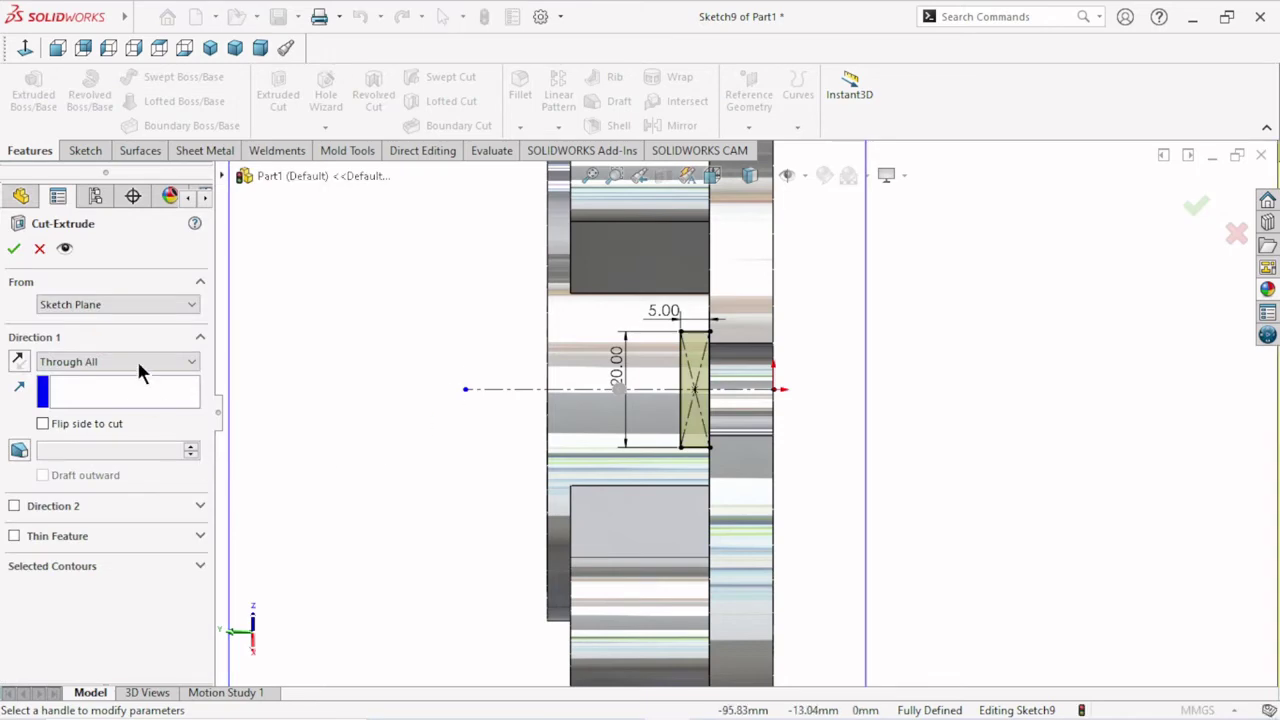
pyautogui.moveTo(517, 391)
pyautogui.mouseDown(button='middle')
pyautogui.moveTo(575, 418)
pyautogui.moveTo(675, 395)
pyautogui.moveTo(600, 400)
pyautogui.mouseUp(button='middle')
pyautogui.scroll(5, 575, 418)
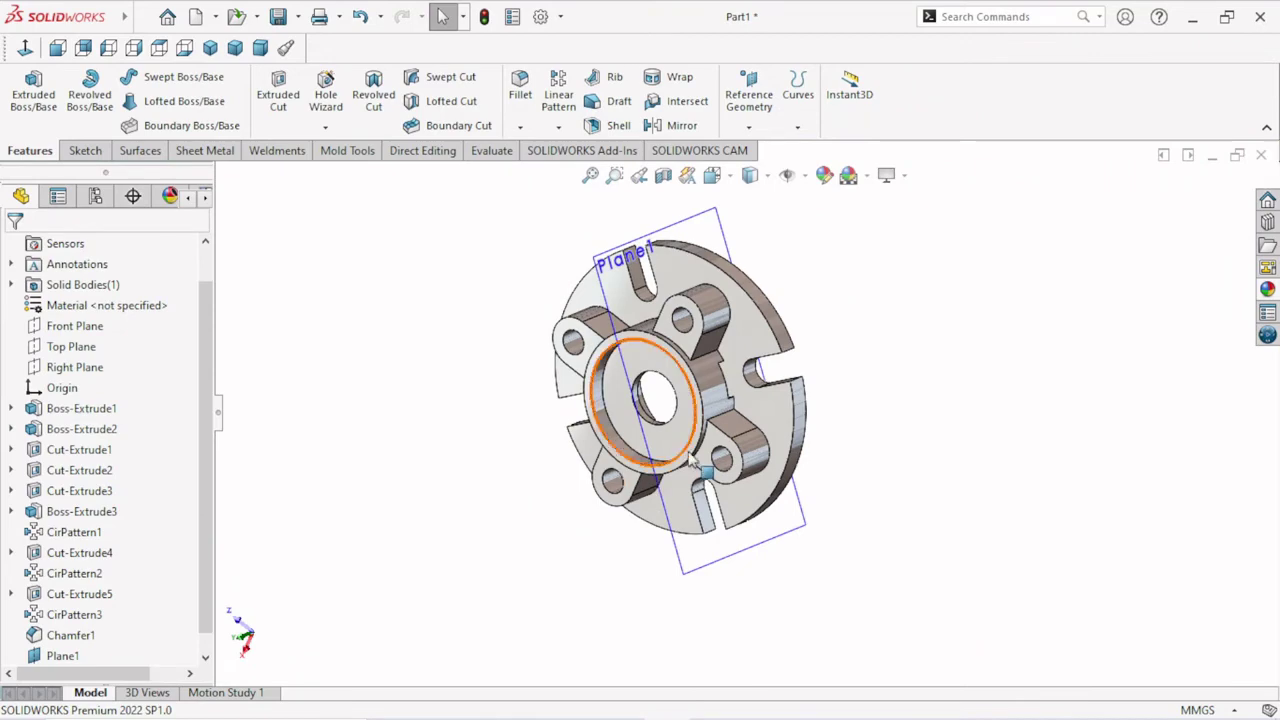
pyautogui.moveTo(680, 455)
pyautogui.mouseDown(button='middle')
pyautogui.moveTo(762, 345)
pyautogui.moveTo(1009, 277)
pyautogui.moveTo(1054, 286)
pyautogui.mouseUp(button='middle')
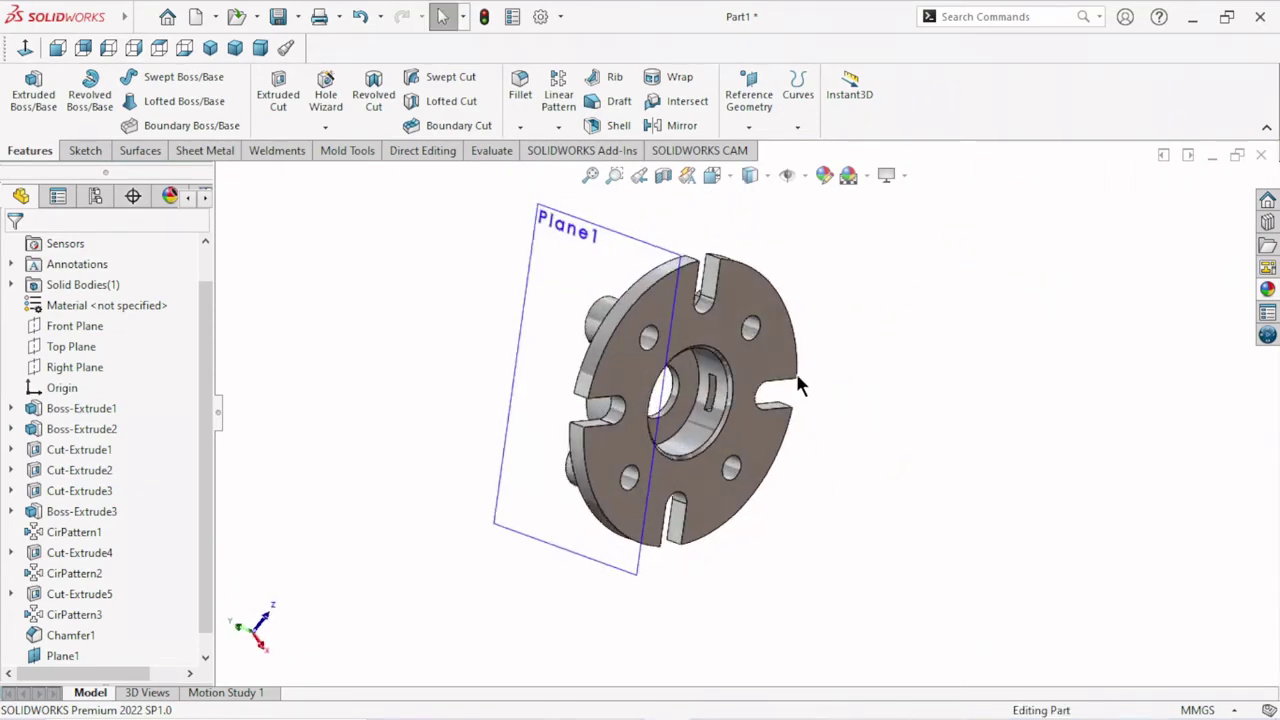
pyautogui.scroll(-5, 796, 373)
pyautogui.scroll(-3, 688, 405)
pyautogui.moveTo(688, 405)
pyautogui.mouseDown(button='middle')
pyautogui.moveTo(580, 414)
pyautogui.moveTo(531, 400)
pyautogui.moveTo(437, 434)
pyautogui.moveTo(777, 406)
pyautogui.moveTo(930, 448)
pyautogui.mouseUp(button='middle')
pyautogui.scroll(-5, 434, 428)
pyautogui.press('f')
pyautogui.scroll(5, 1023, 466)
pyautogui.moveTo(1023, 466)
pyautogui.mouseDown(button='middle')
pyautogui.moveTo(900, 306)
pyautogui.moveTo(845, 435)
pyautogui.mouseUp(button='middle')
pyautogui.scroll(-2, 845, 435)
pyautogui.scroll(-2, 845, 435)
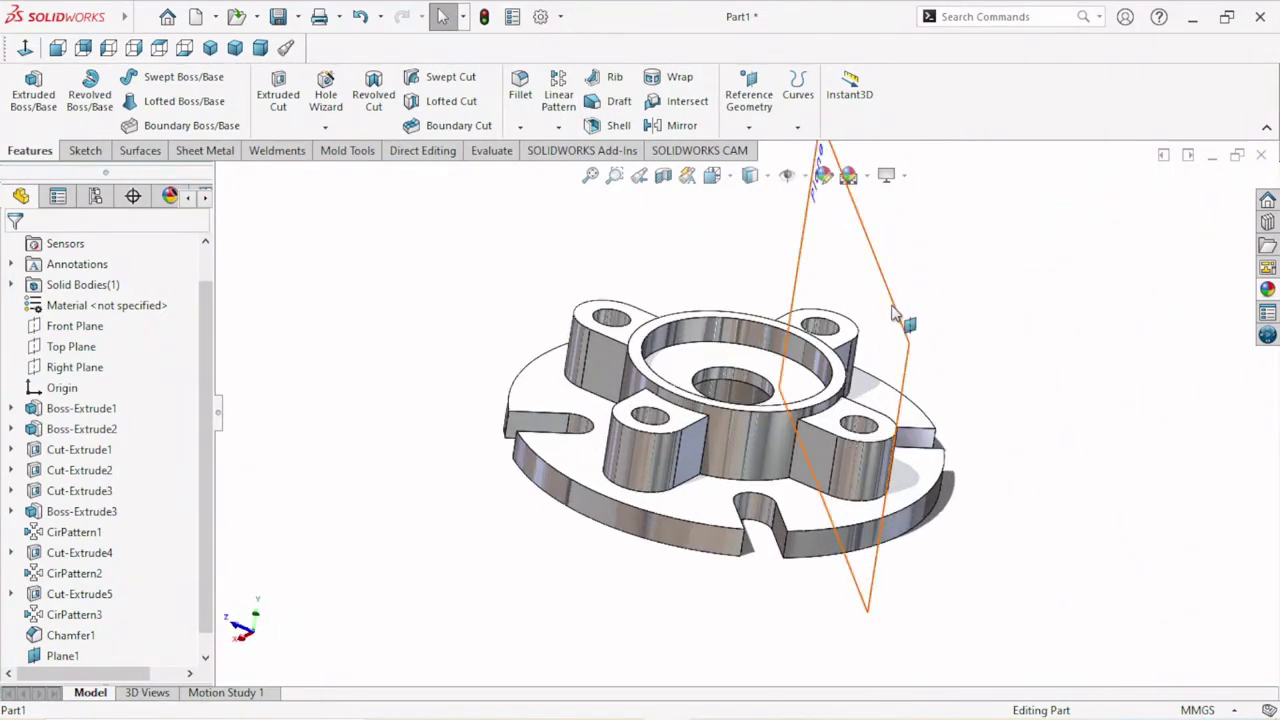
# Hide Plane1.
pyautogui.click(895, 313)
pyautogui.click(1002, 249)
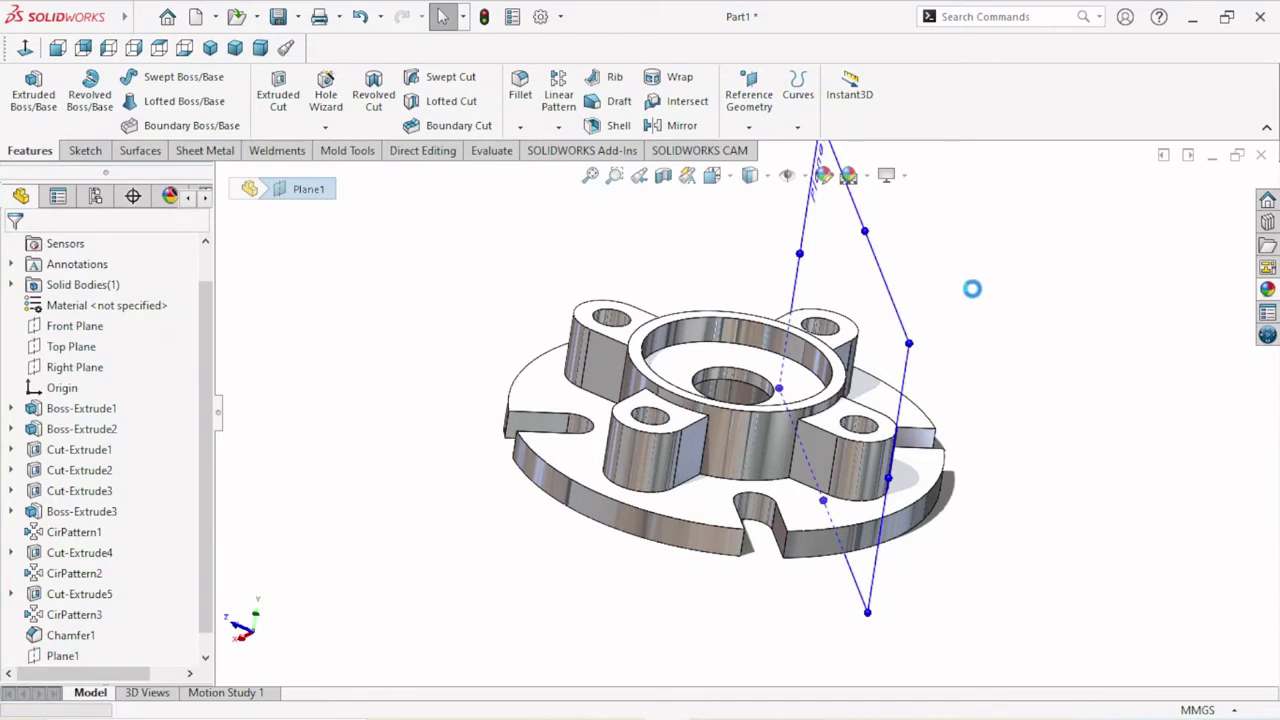
pyautogui.scroll(3, 780, 495)
pyautogui.moveTo(781, 497); pyautogui.dragTo(700, 520, button='middle')
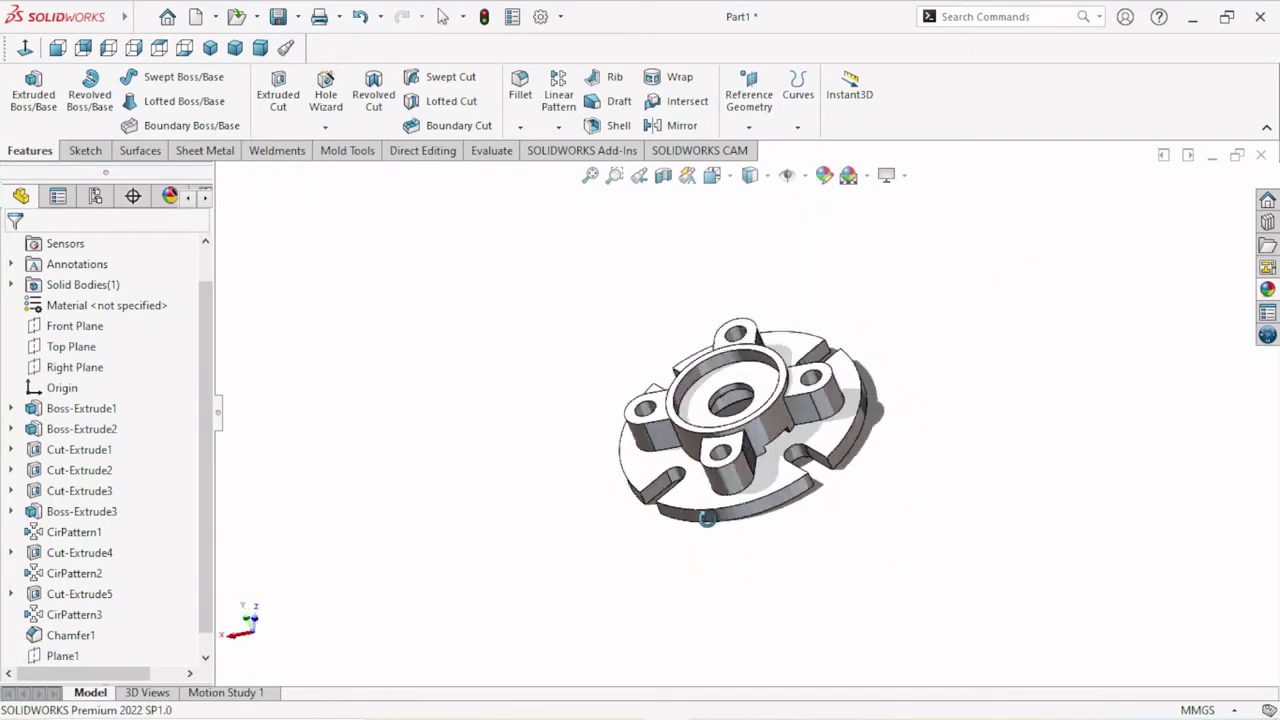
# Pattern Cut-Extrude6 around the hub's circular edge: 4 equally spaced instances over 360°.
pyautogui.click(560, 125)
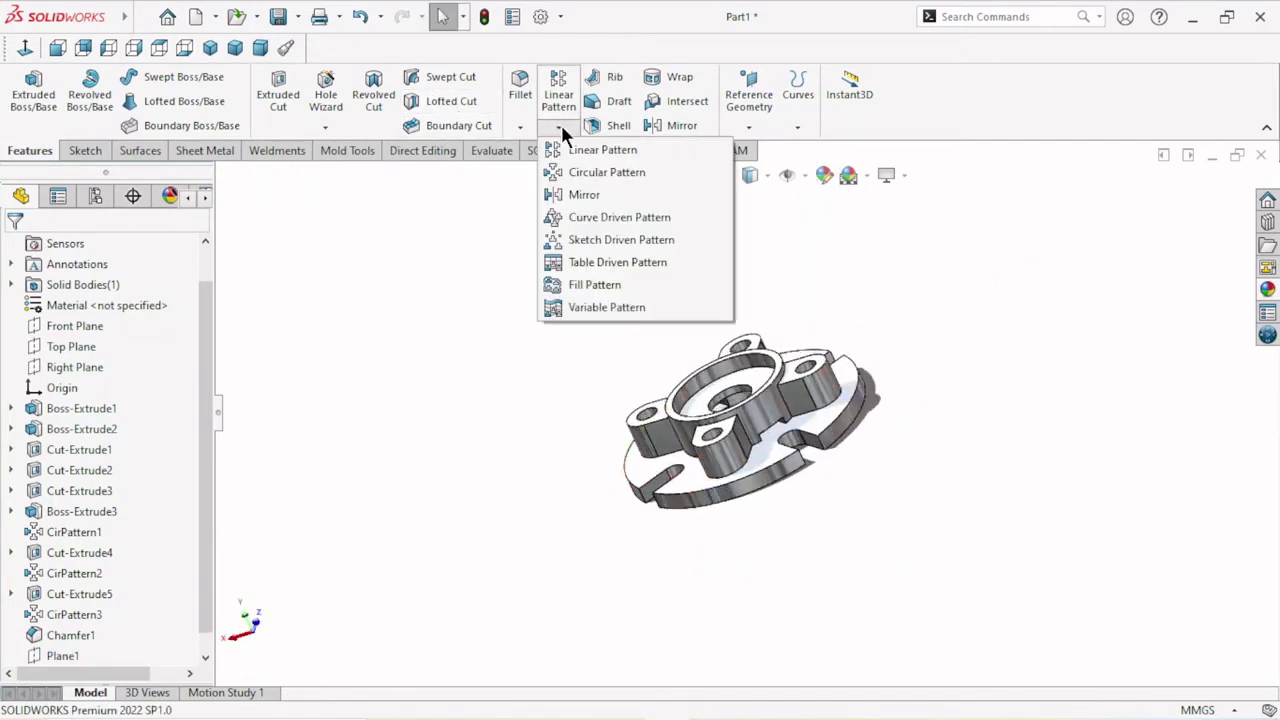
pyautogui.click(600, 172)
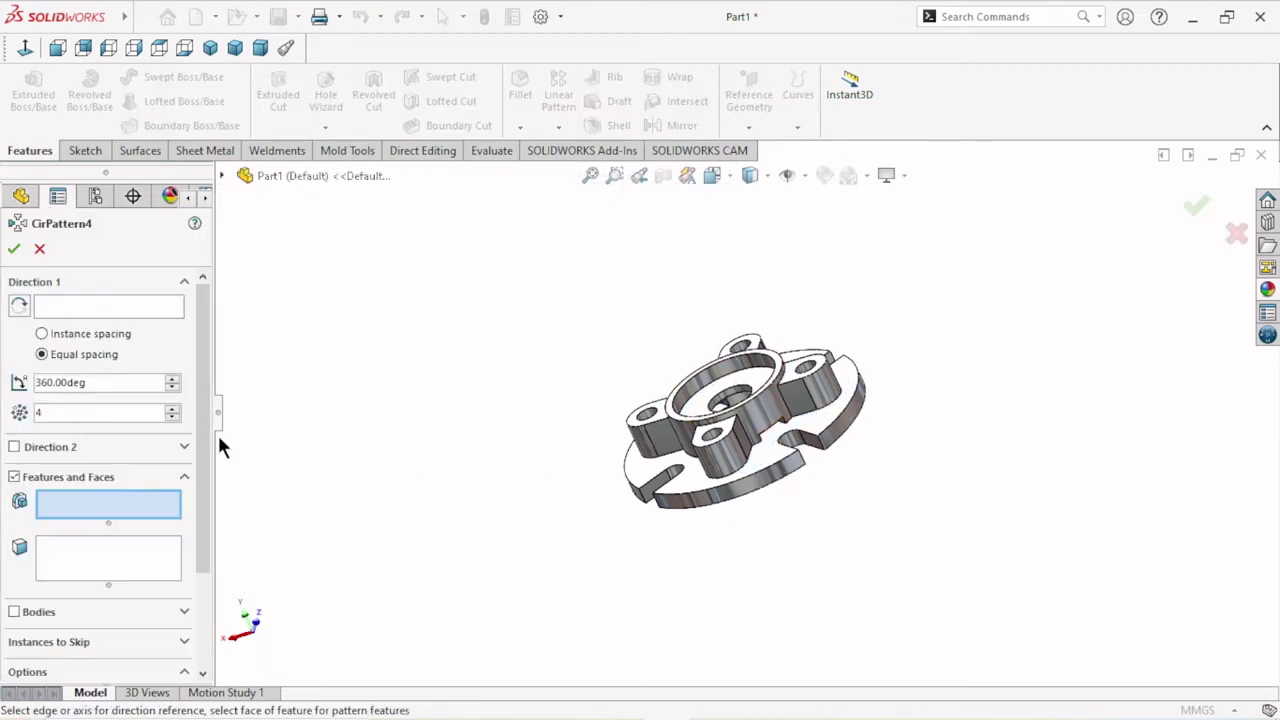
pyautogui.click(114, 310)
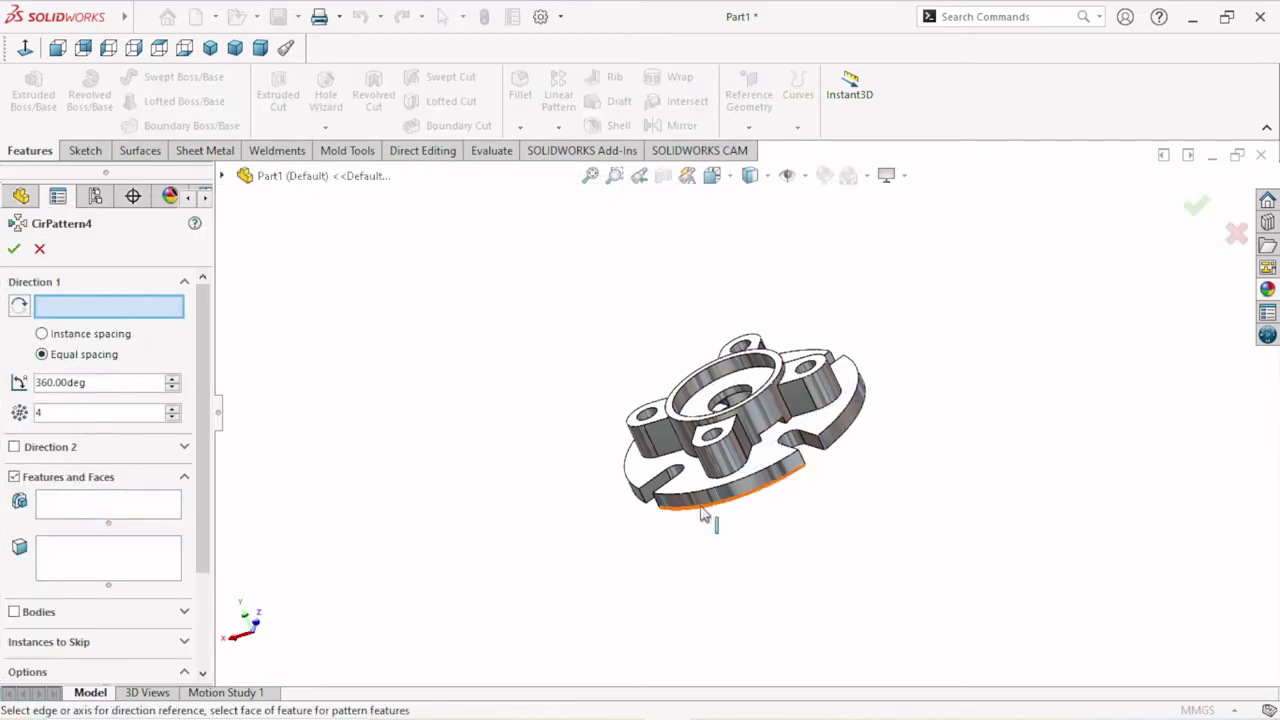
pyautogui.click(678, 429)
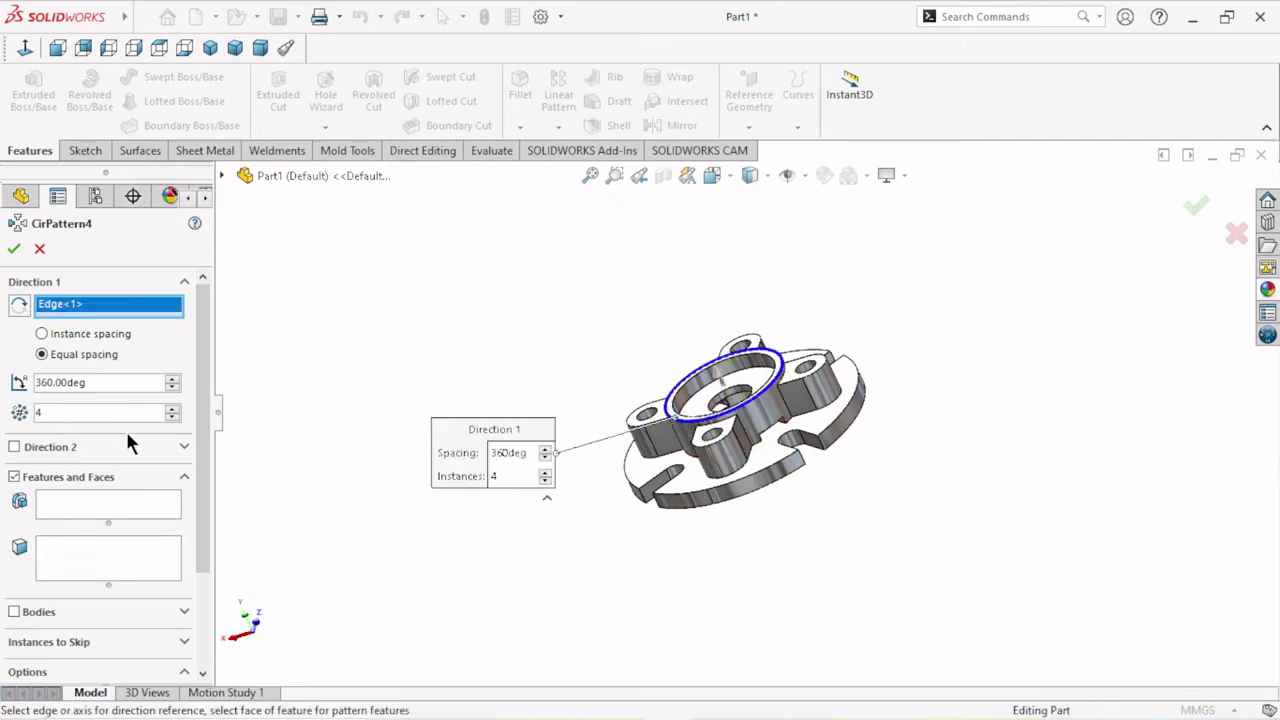
pyautogui.click(155, 495)
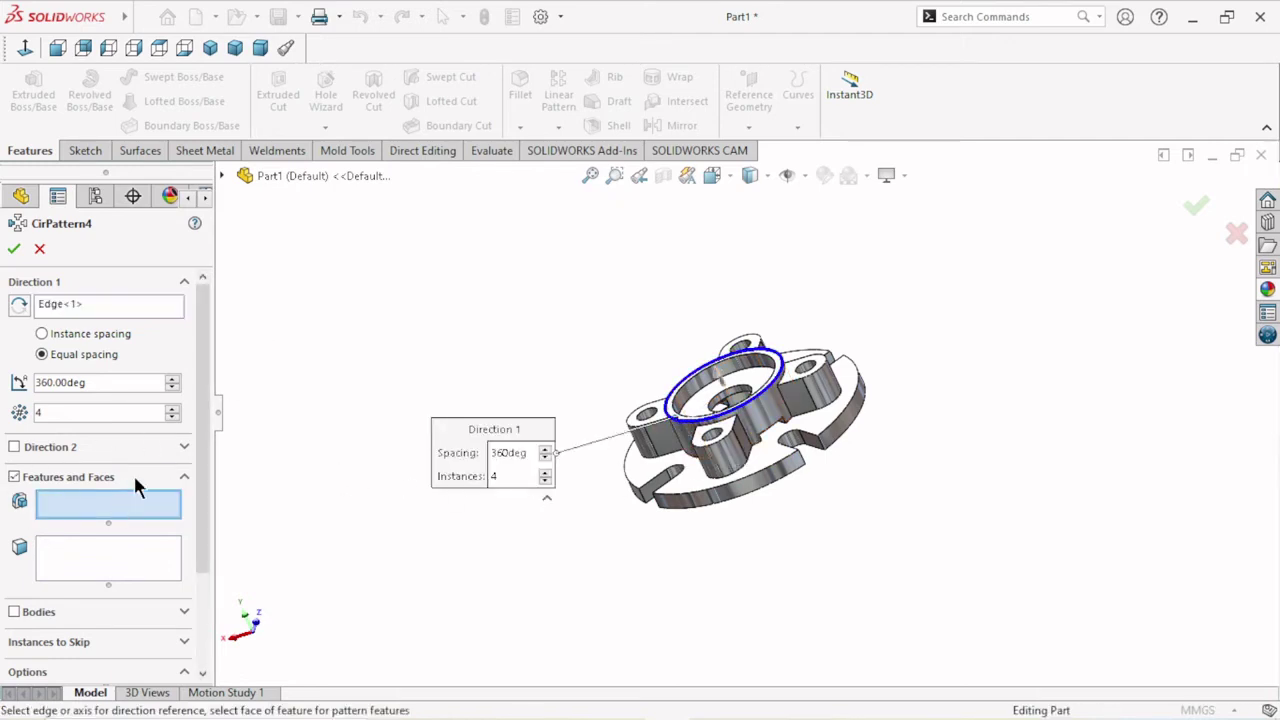
pyautogui.click(223, 175)
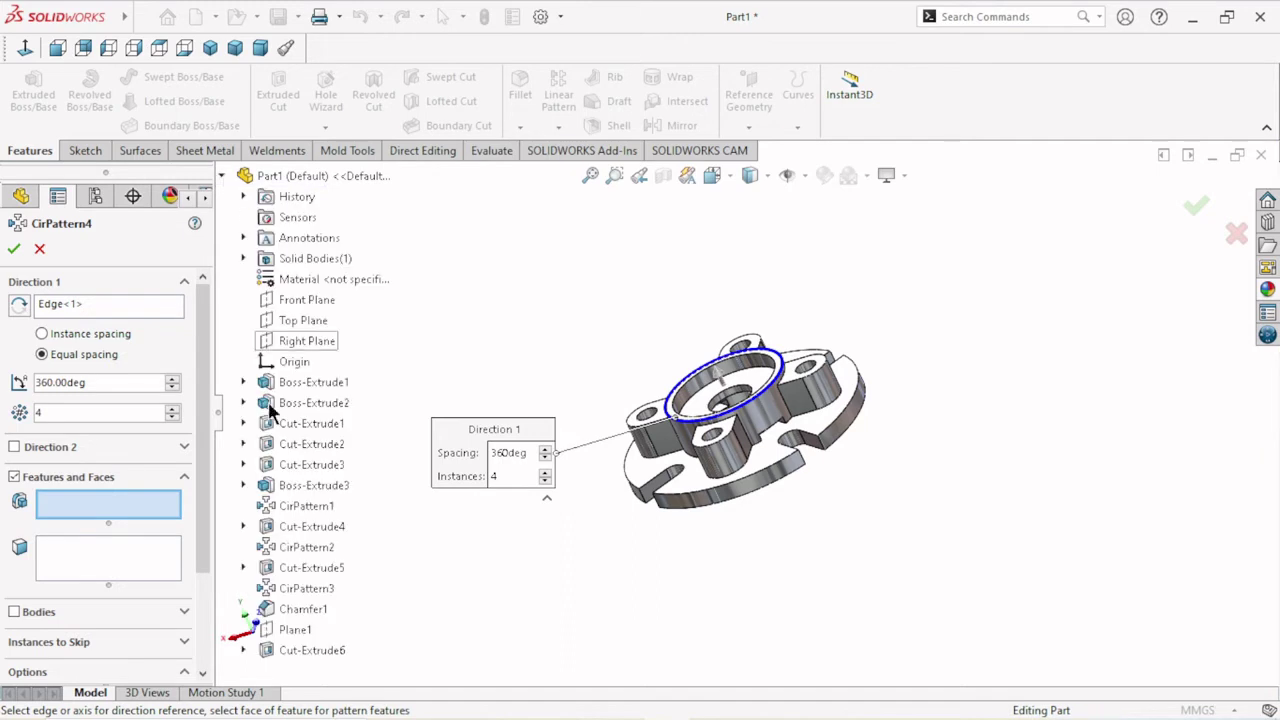
pyautogui.click(300, 650)
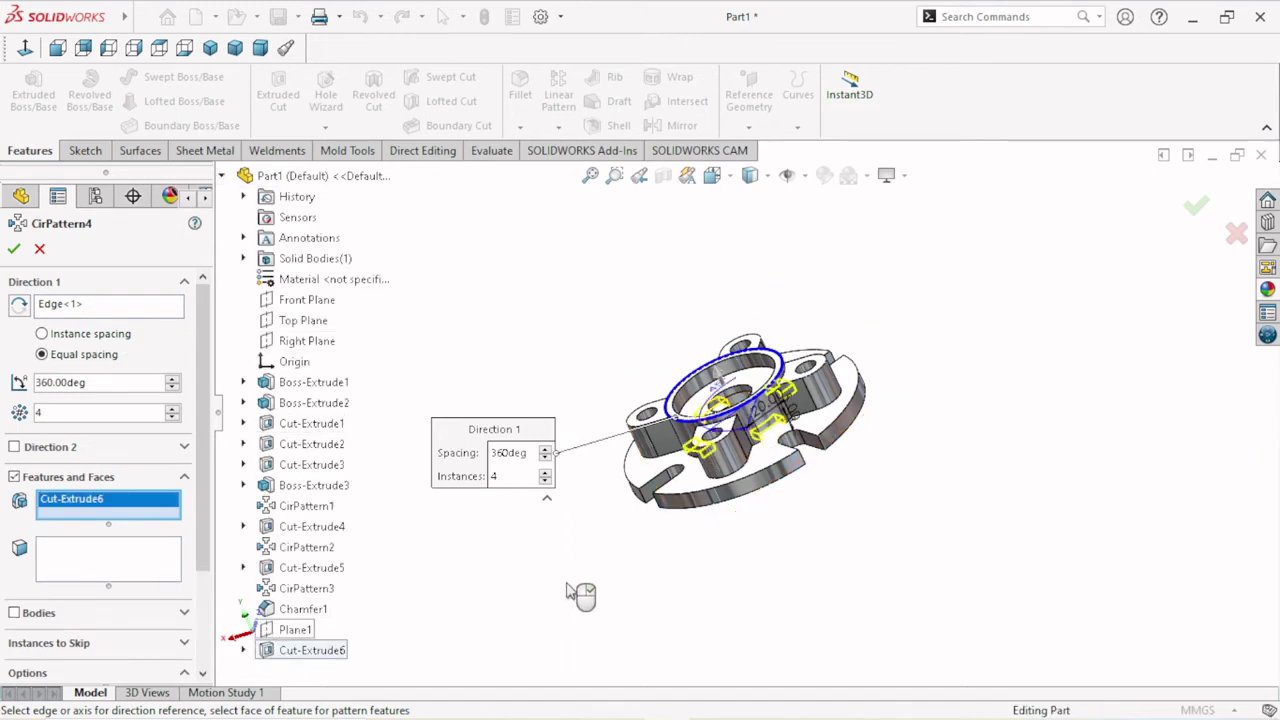
pyautogui.scroll(-2, 815, 450)
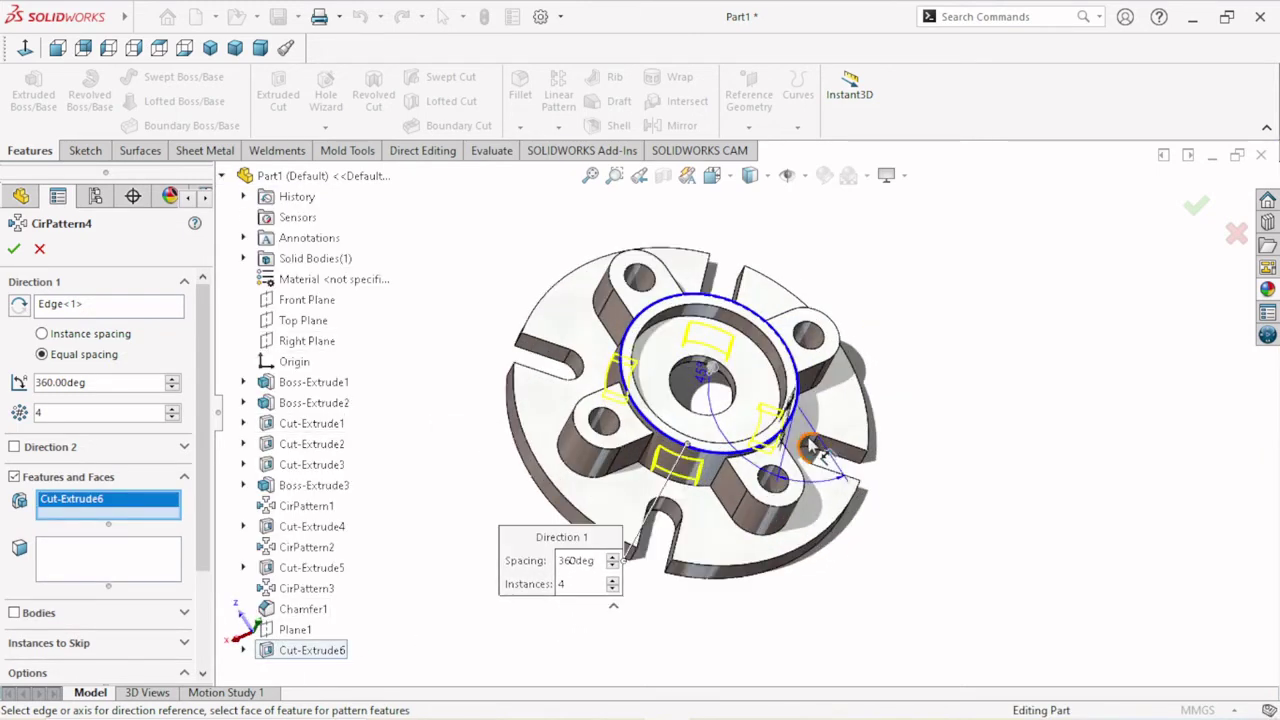
pyautogui.click(17, 249)
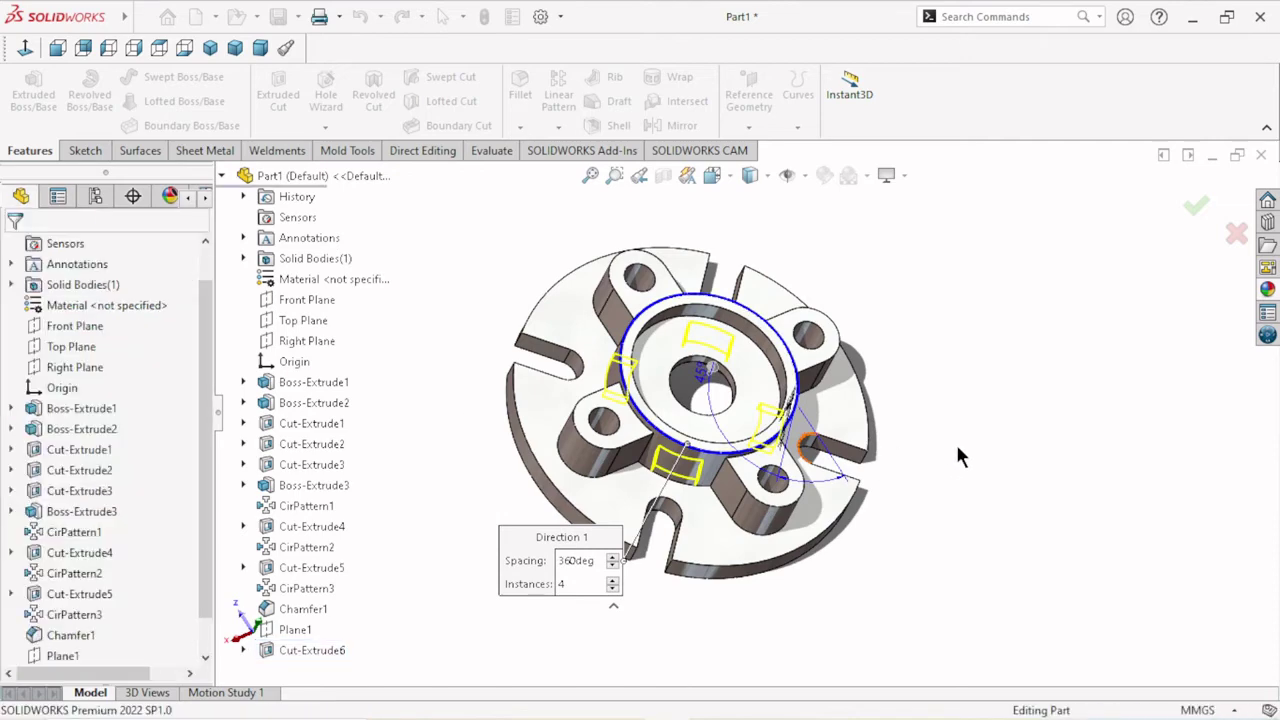
pyautogui.moveTo(957, 453)
pyautogui.mouseDown(button='middle')
pyautogui.moveTo(635, 378)
pyautogui.moveTo(405, 512)
pyautogui.moveTo(369, 577)
pyautogui.moveTo(384, 610)
pyautogui.mouseUp(button='middle')
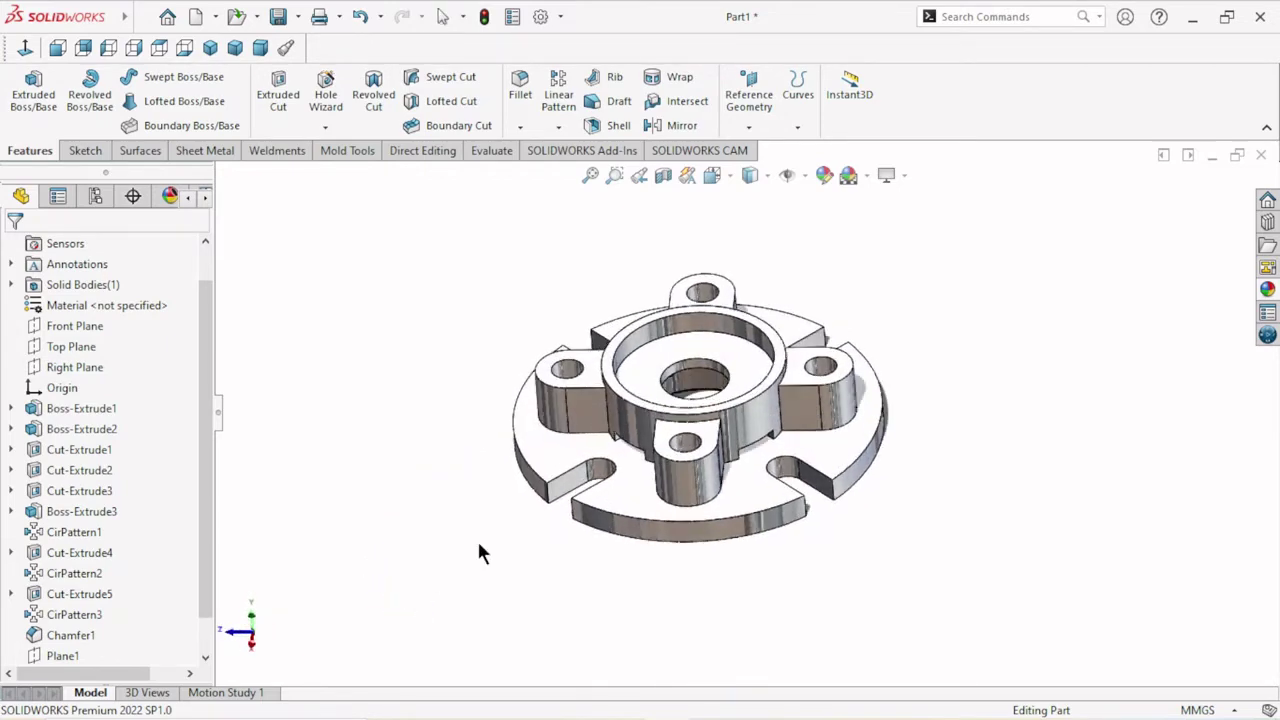
# Set the fillet radius to 0.50 mm.
pyautogui.scroll(-3, 755, 465)
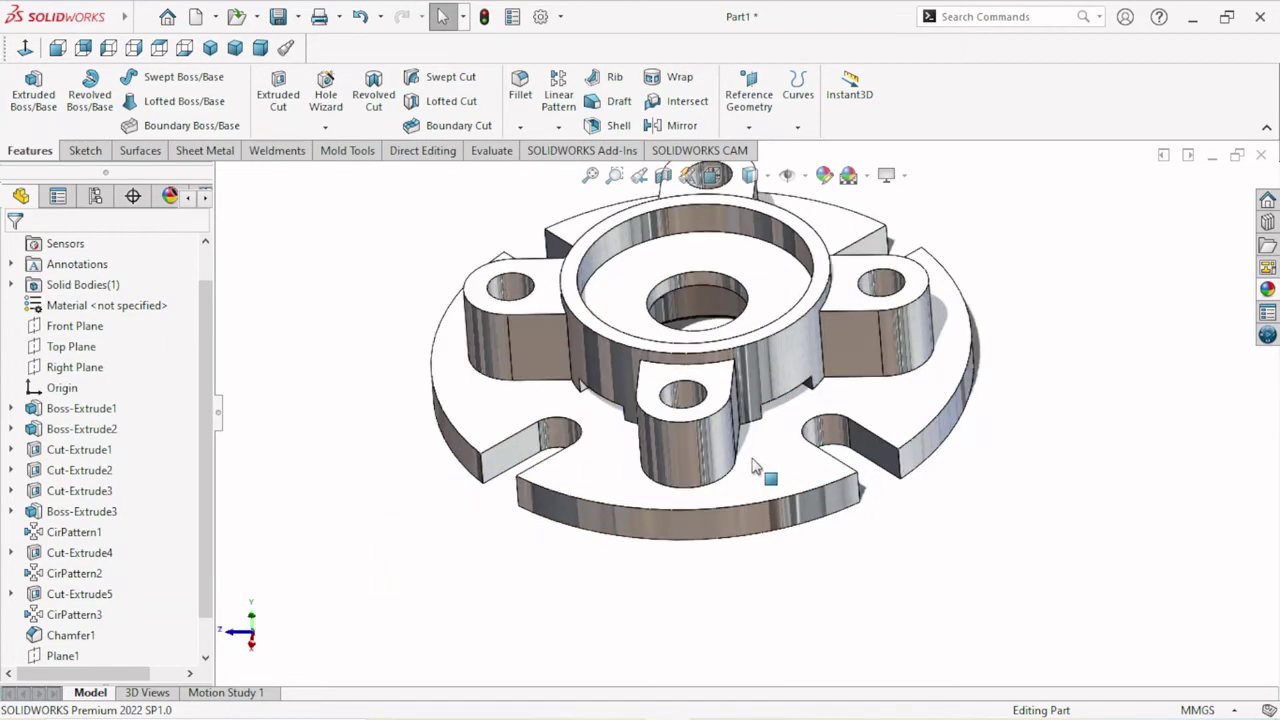
pyautogui.moveTo(755, 432)
pyautogui.mouseDown(button='middle')
pyautogui.moveTo(591, 511)
pyautogui.moveTo(644, 606)
pyautogui.moveTo(608, 571)
pyautogui.moveTo(571, 611)
pyautogui.moveTo(634, 523)
pyautogui.mouseUp(button='middle')
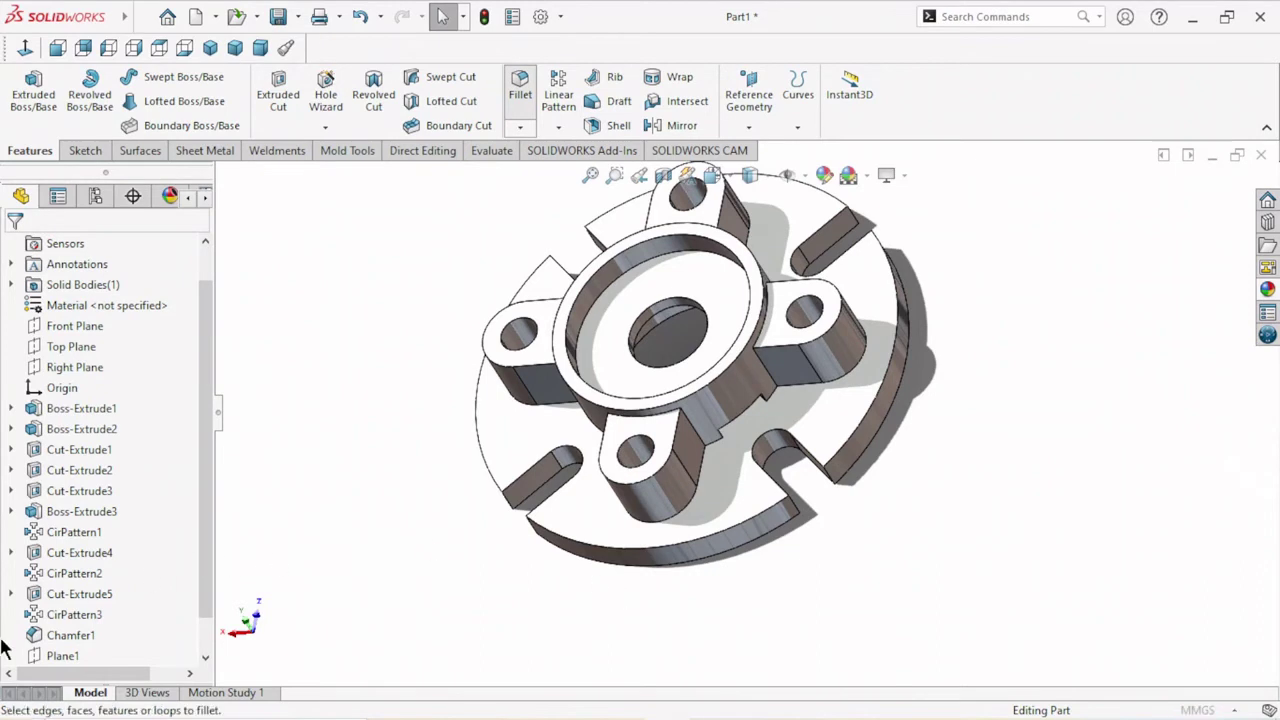
pyautogui.write('0')
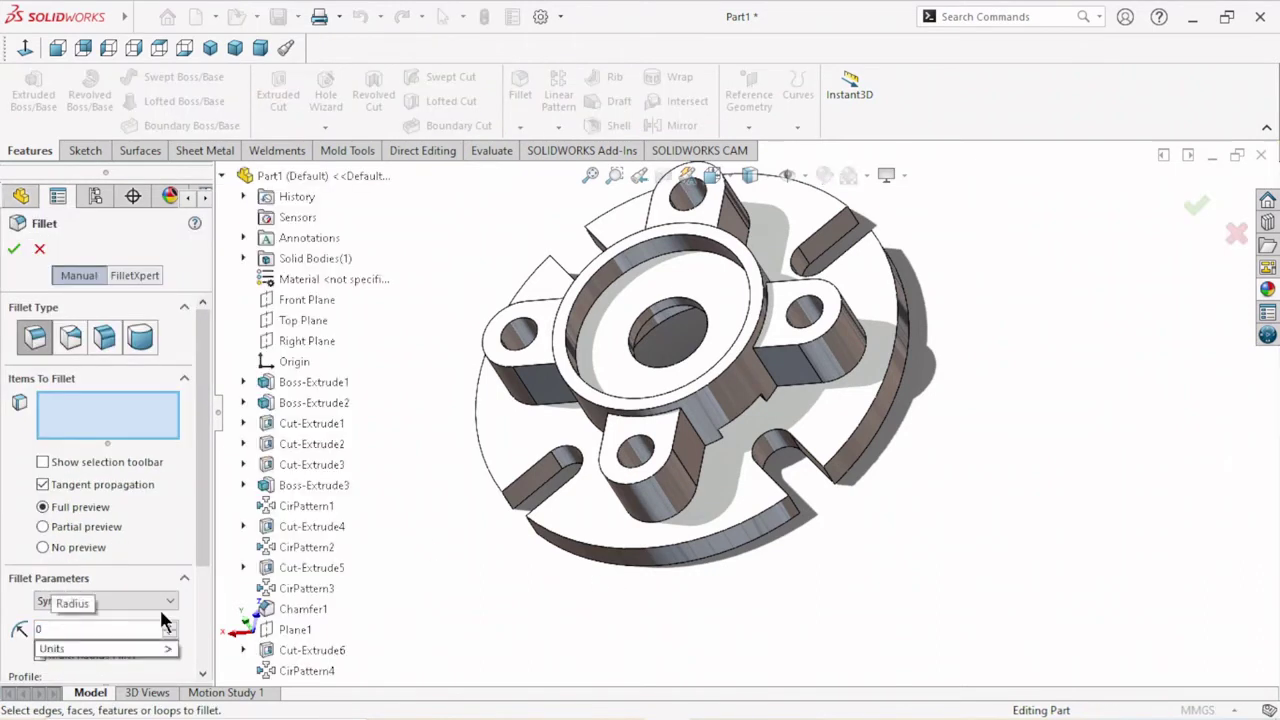
pyautogui.write('=')
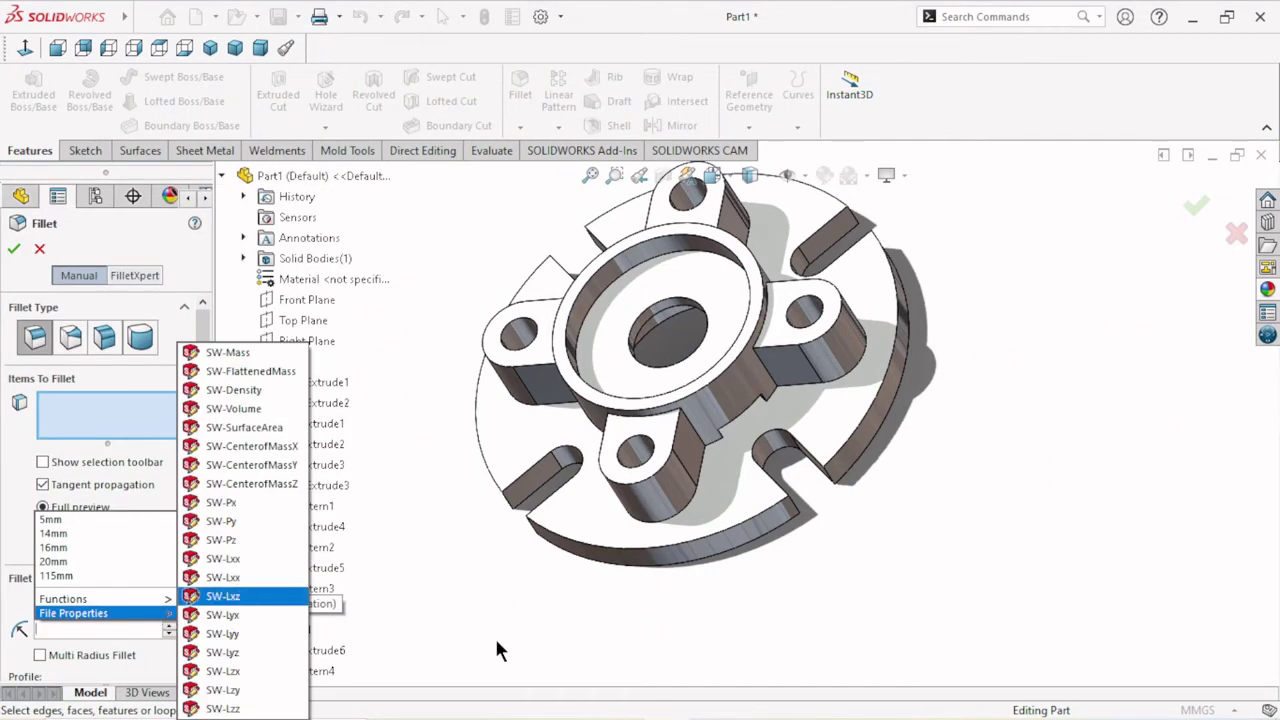
pyautogui.click(497, 650)
pyautogui.click(153, 628)
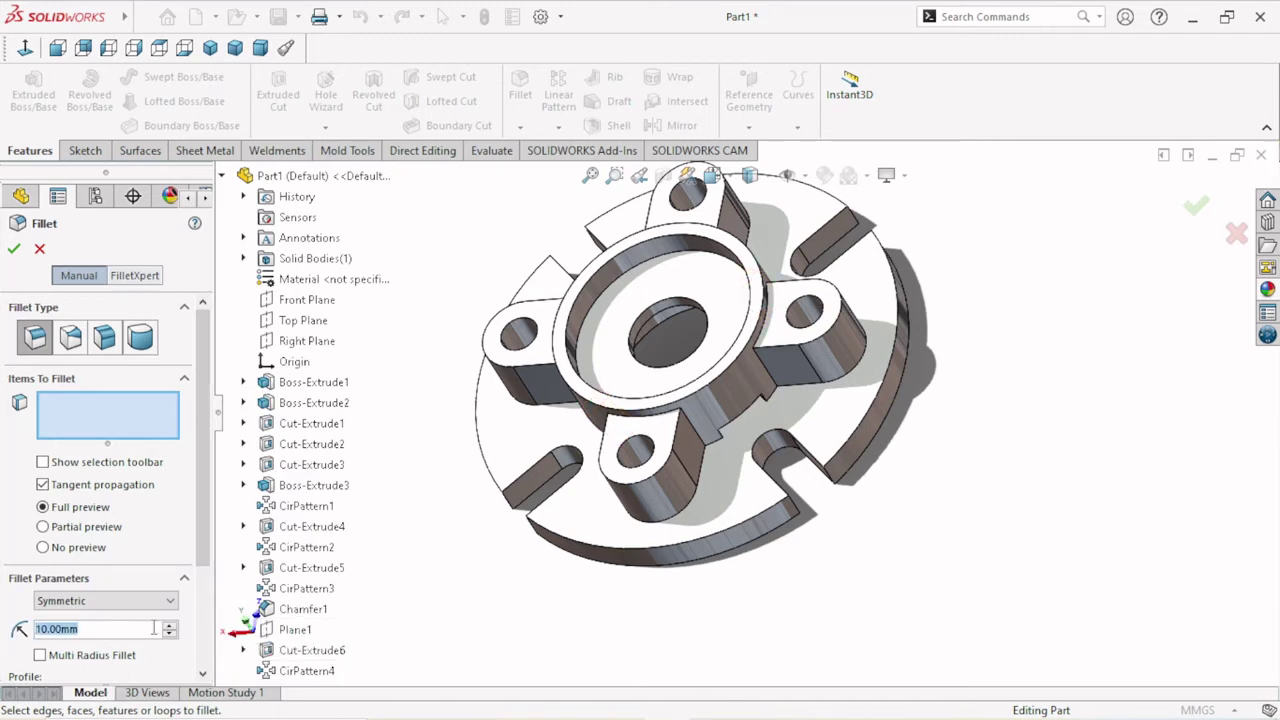
pyautogui.write('5')
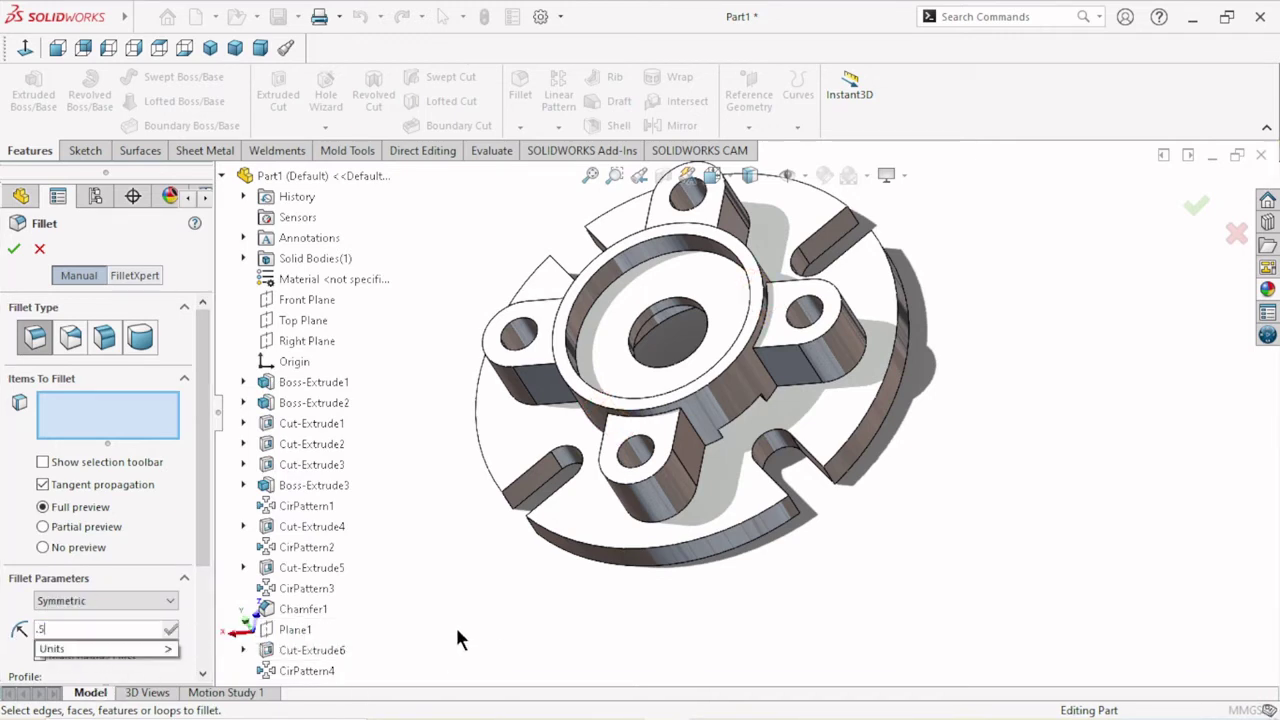
pyautogui.press('Return')
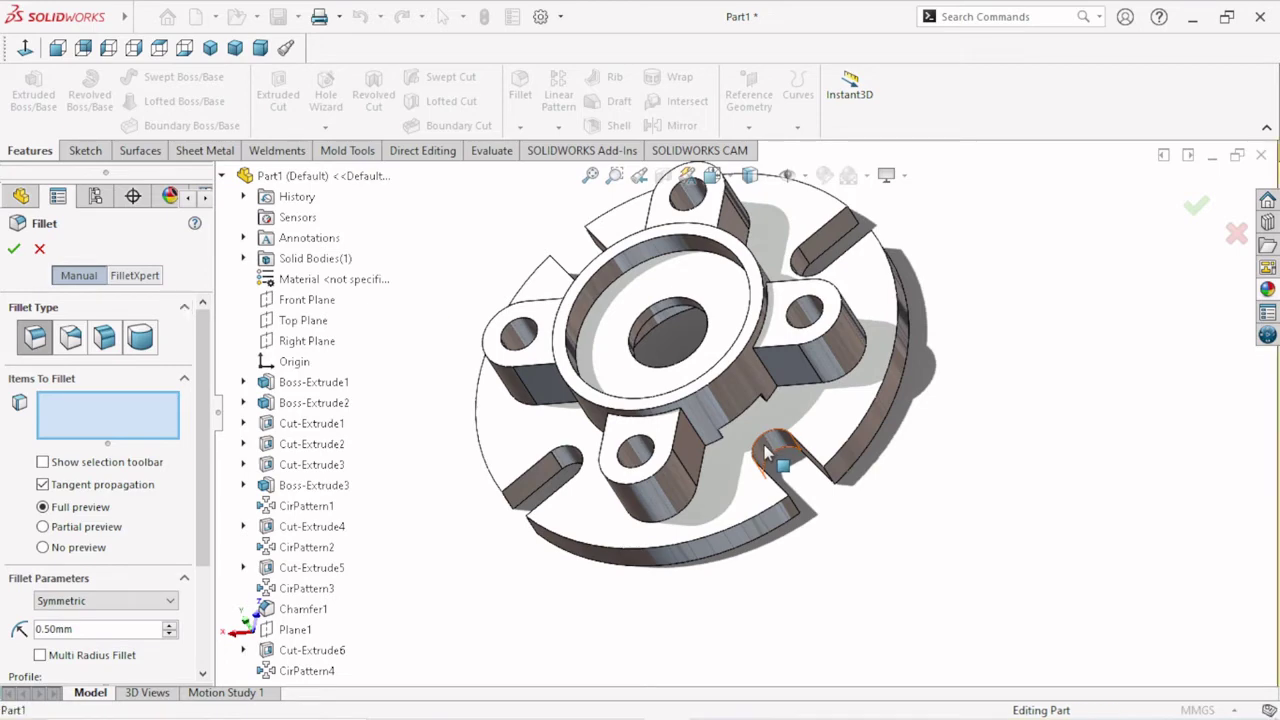
# Select the four slot faces, removing a wrongly added circular top edge.
pyautogui.click(562, 466)
pyautogui.moveTo(562, 466)
pyautogui.mouseDown(button='middle')
pyautogui.moveTo(443, 440)
pyautogui.moveTo(590, 293)
pyautogui.mouseUp(button='middle')
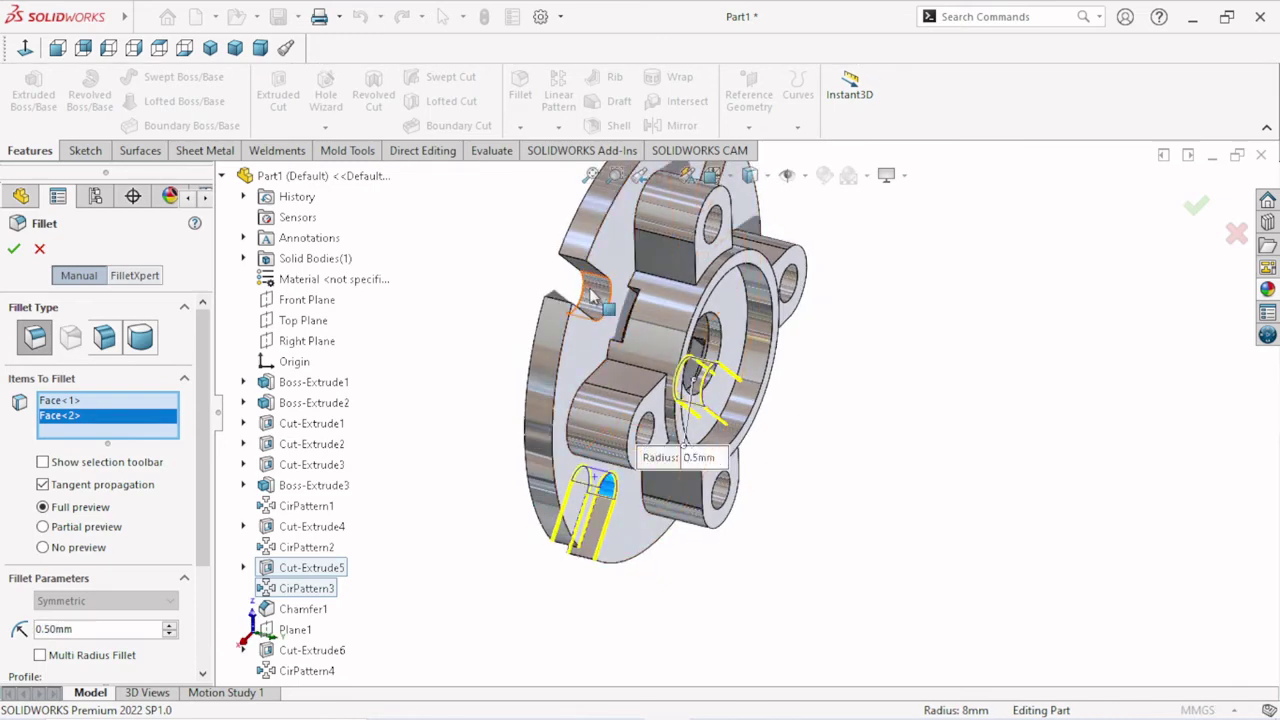
pyautogui.click(590, 293)
pyautogui.moveTo(888, 331)
pyautogui.mouseDown(button='middle')
pyautogui.moveTo(763, 459)
pyautogui.moveTo(700, 429)
pyautogui.mouseUp(button='middle')
pyautogui.click(656, 216)
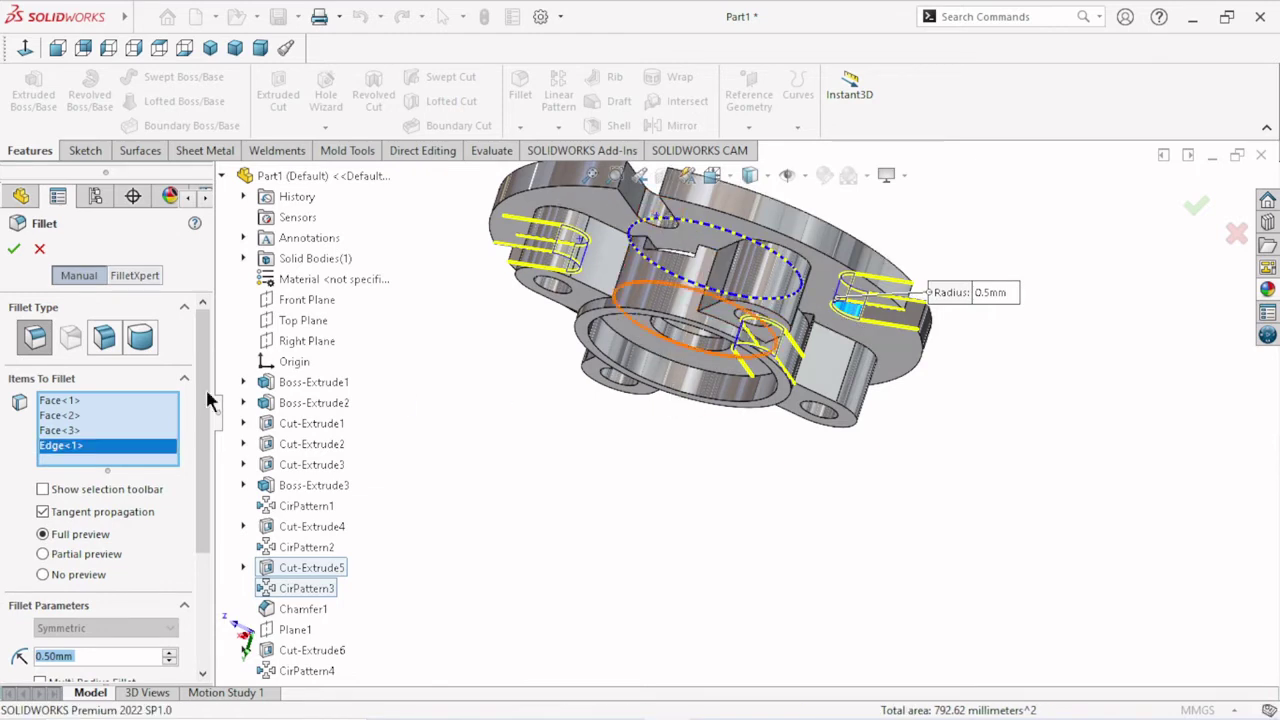
pyautogui.rightClick(66, 450)
pyautogui.click(120, 477)
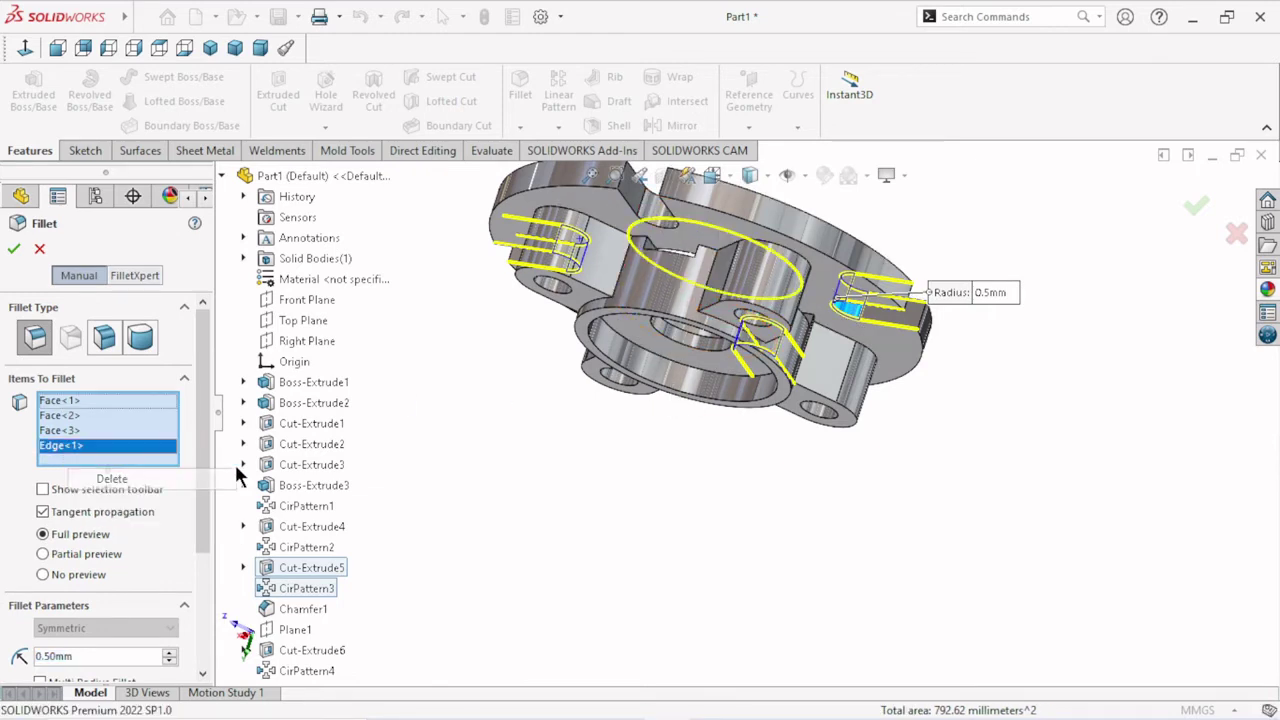
pyautogui.click(652, 212)
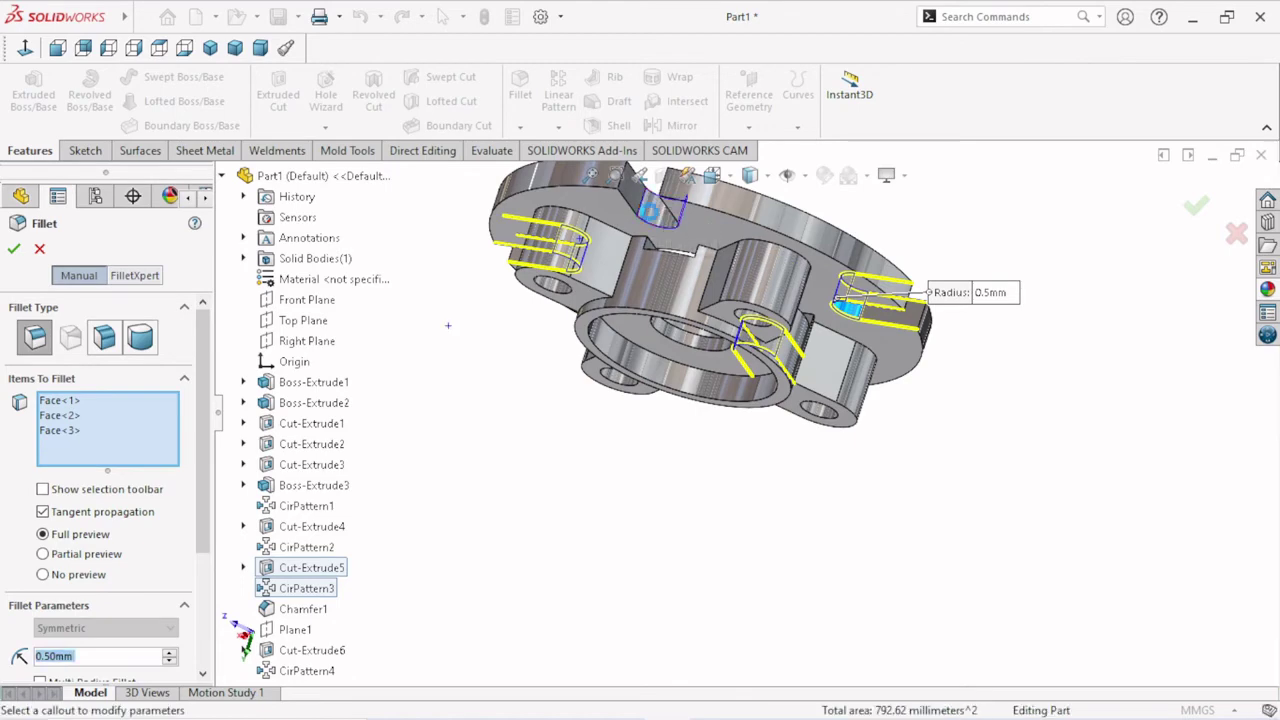
pyautogui.moveTo(646, 463)
pyautogui.mouseDown(button='middle')
pyautogui.moveTo(613, 308)
pyautogui.moveTo(703, 405)
pyautogui.mouseUp(button='middle')
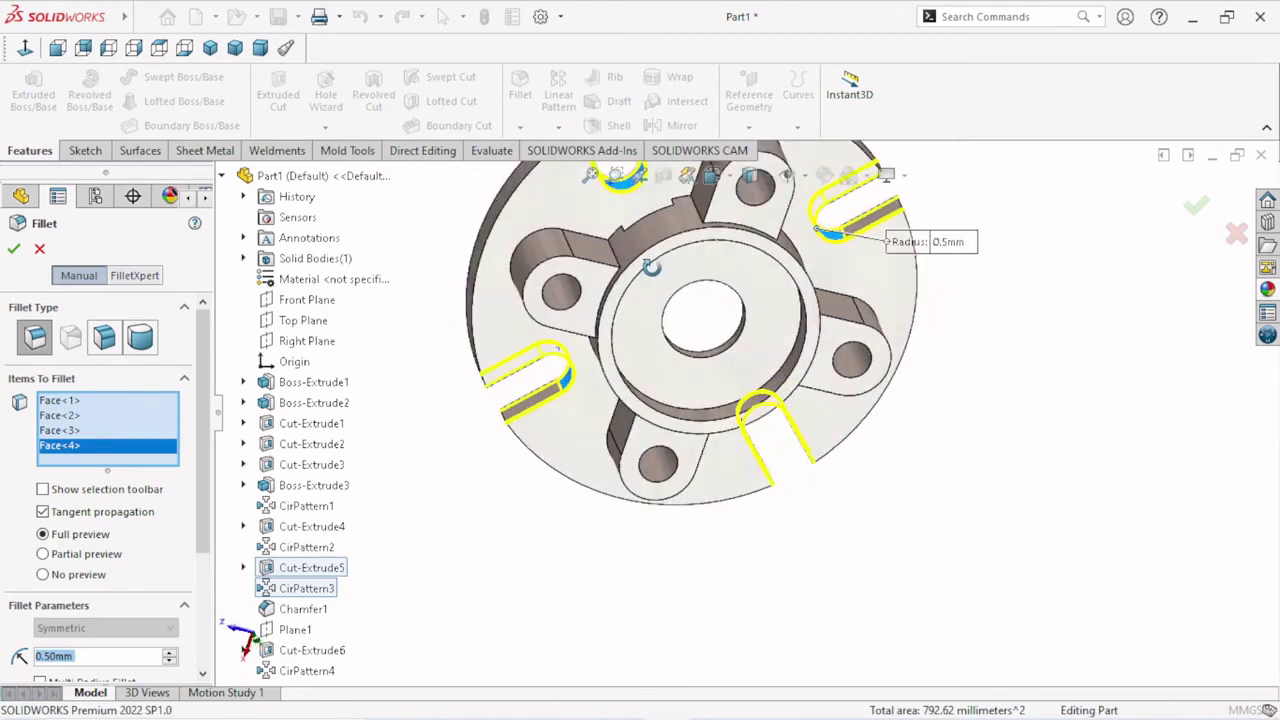
# Add the arc and base edges around the lugs and apply the 0.5 mm fillet.
pyautogui.scroll(-4, 703, 405)
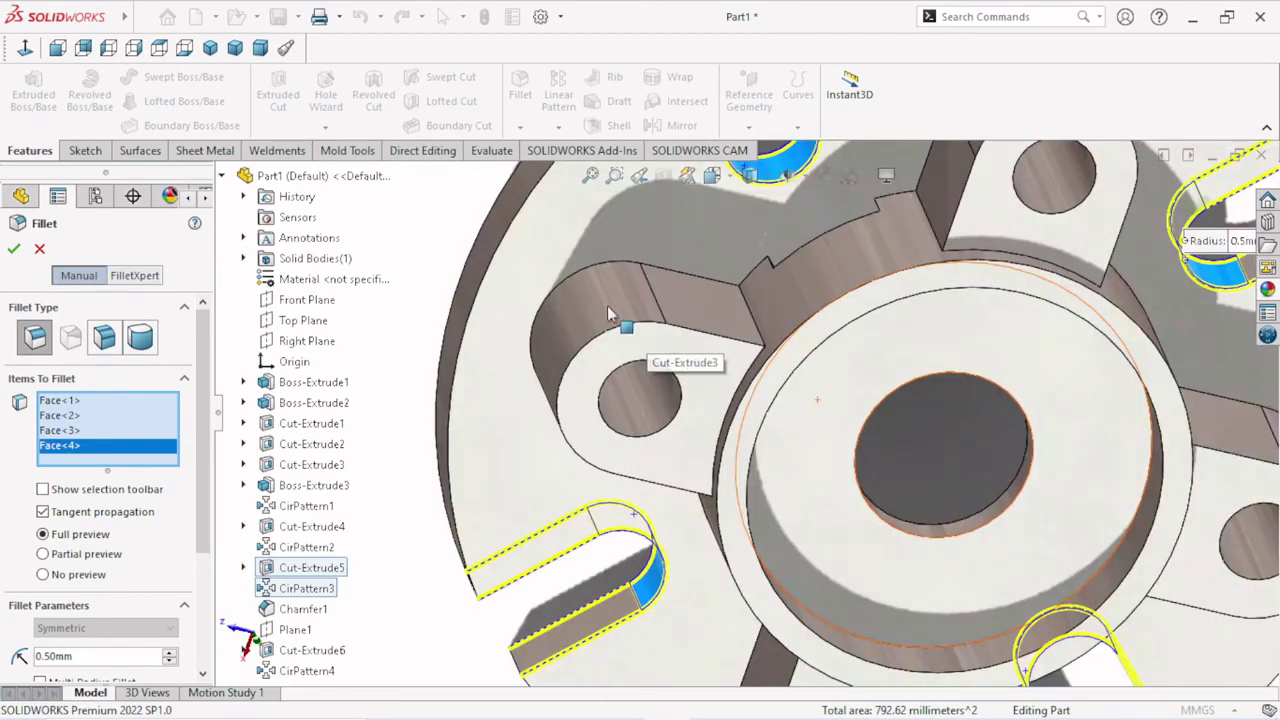
pyautogui.click(609, 338)
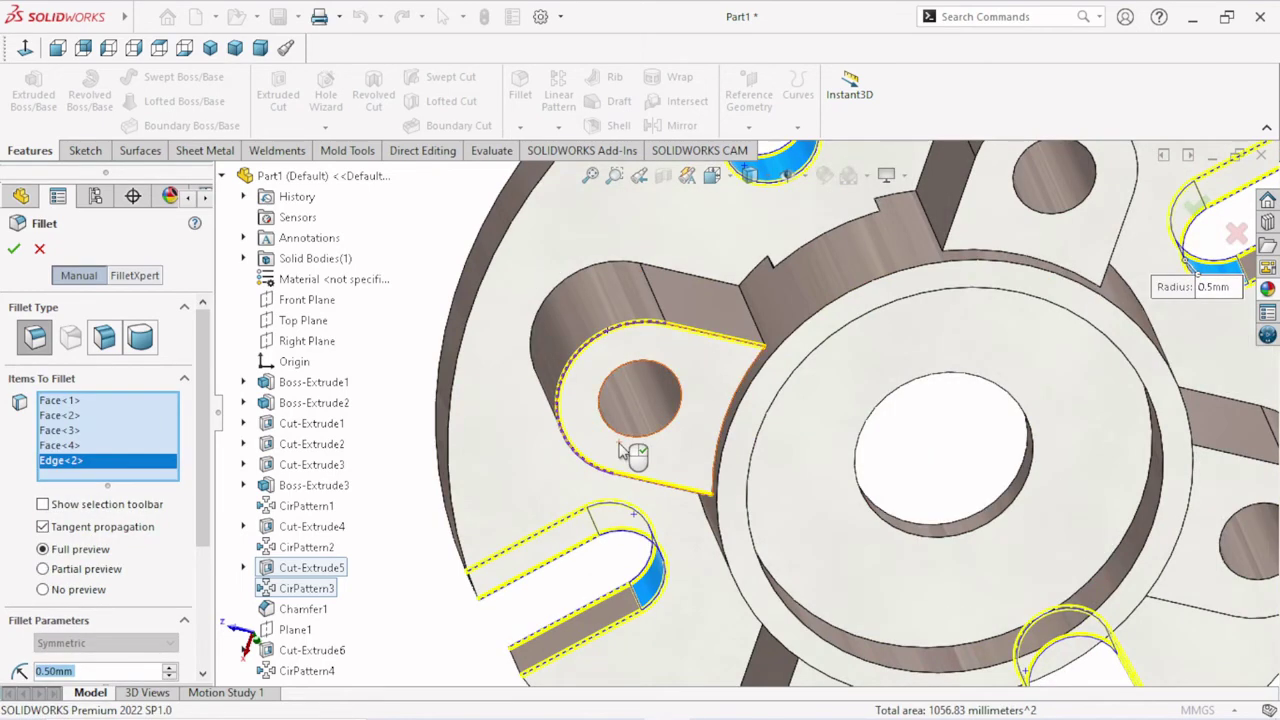
pyautogui.scroll(5, 700, 430)
pyautogui.moveTo(838, 575); pyautogui.dragTo(812, 562, button='middle')
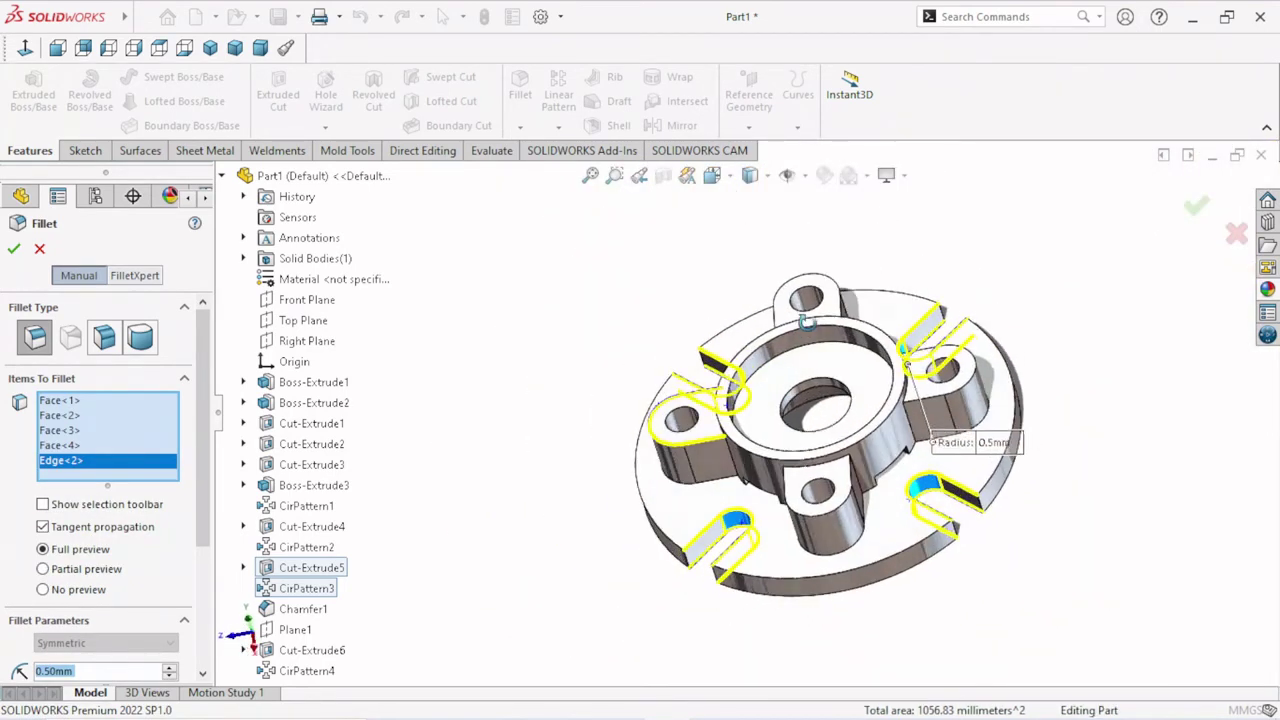
pyautogui.click(818, 527)
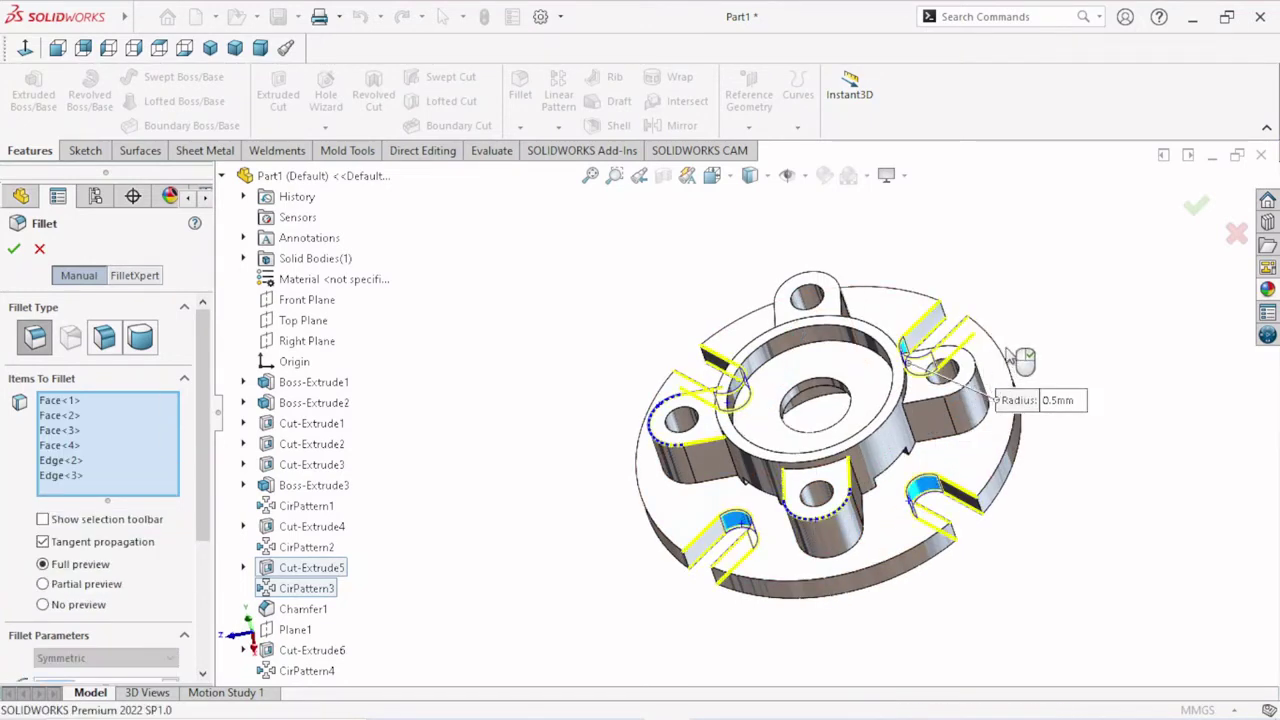
pyautogui.click(988, 392)
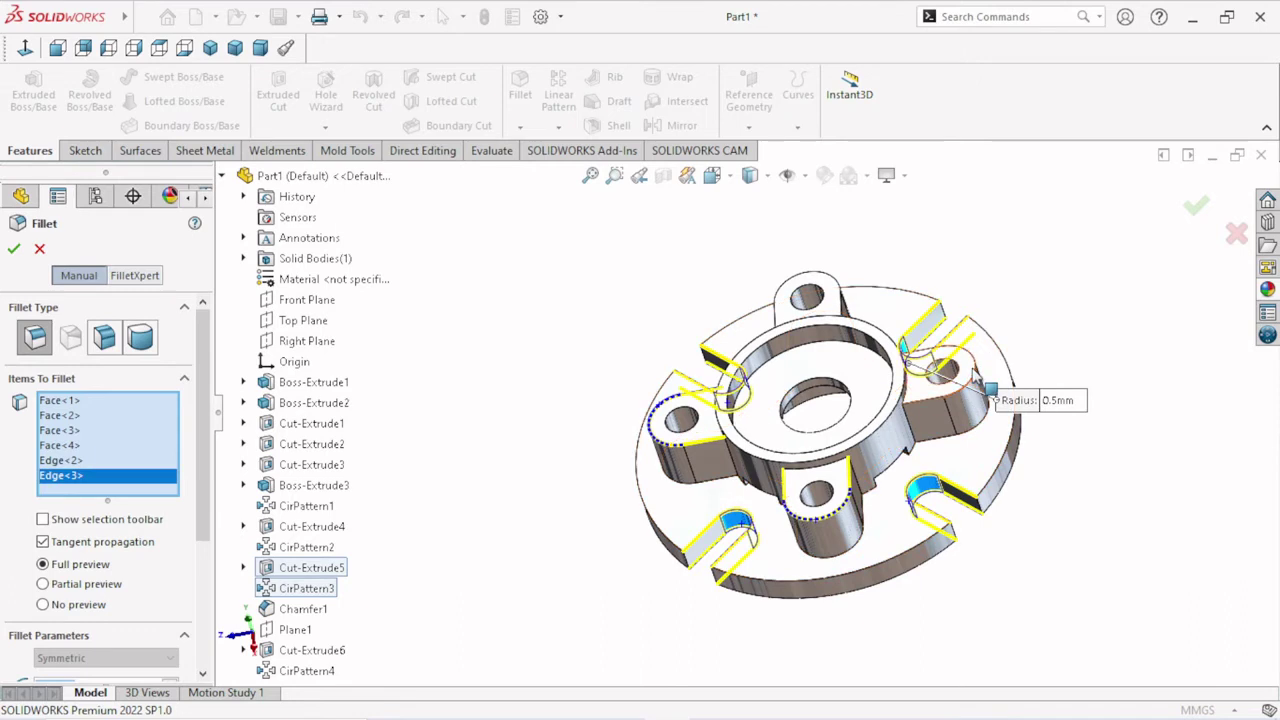
pyautogui.click(985, 386)
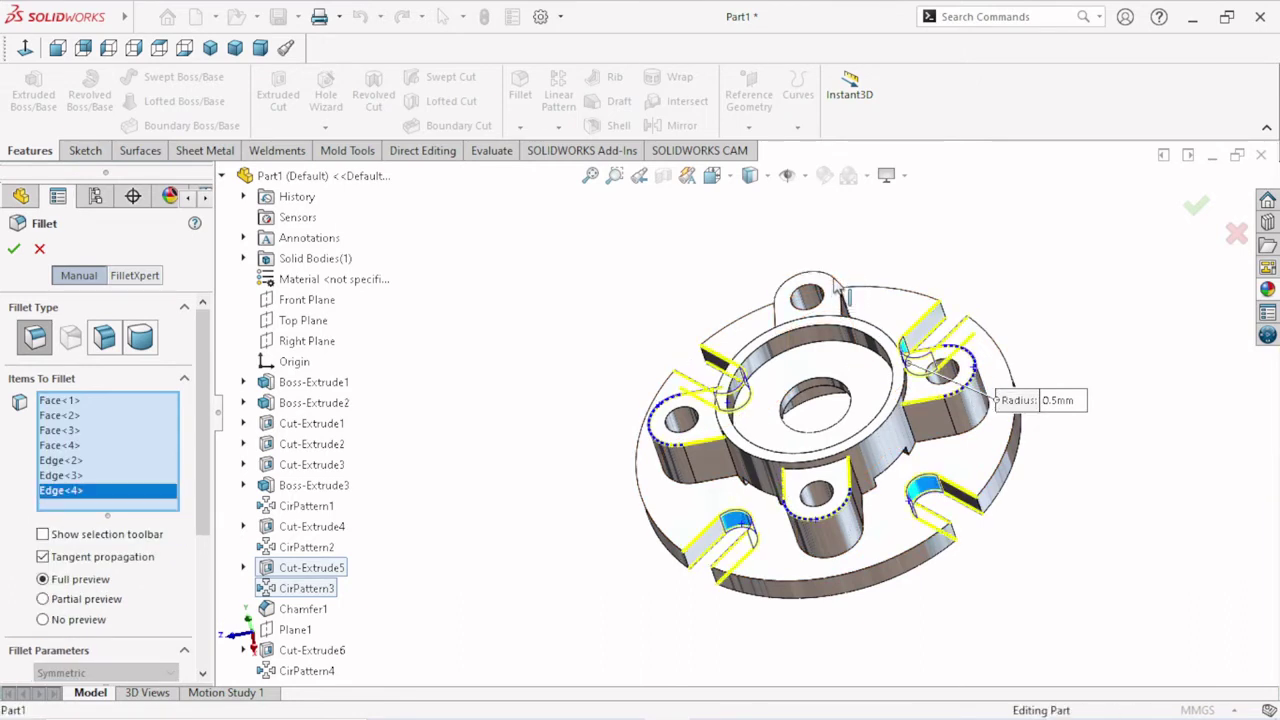
pyautogui.click(838, 287)
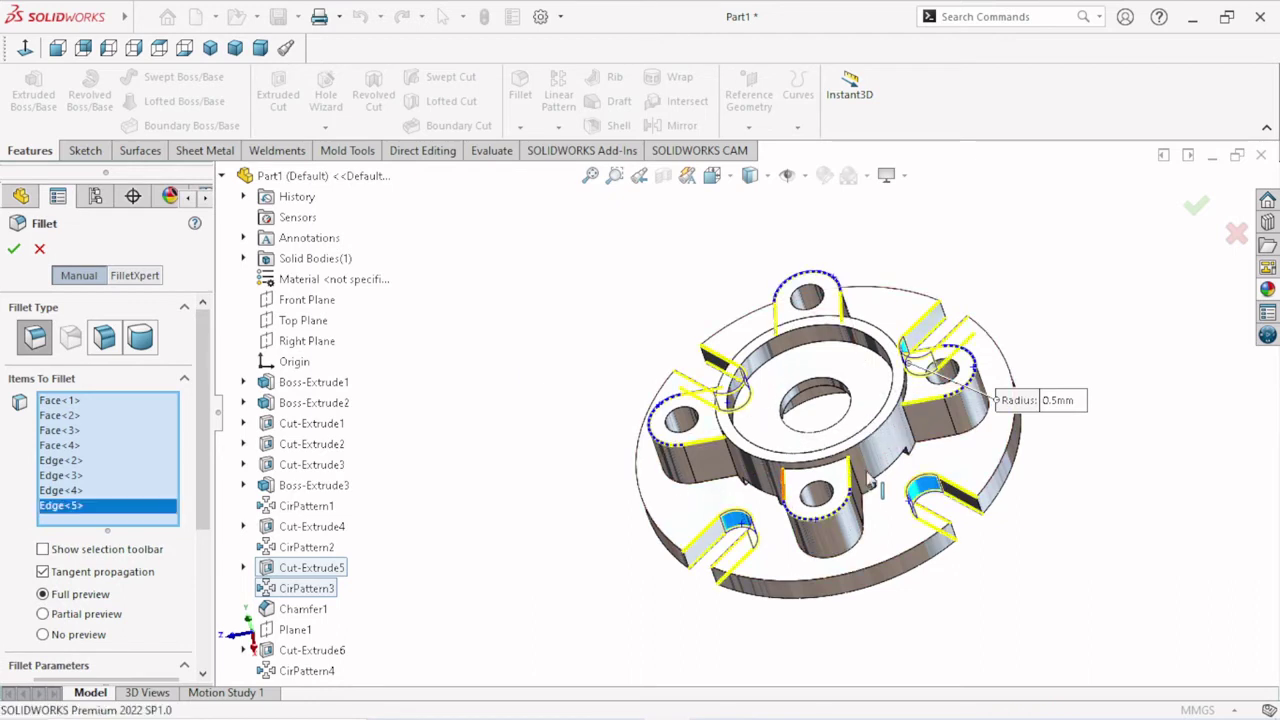
pyautogui.scroll(-2, 866, 381)
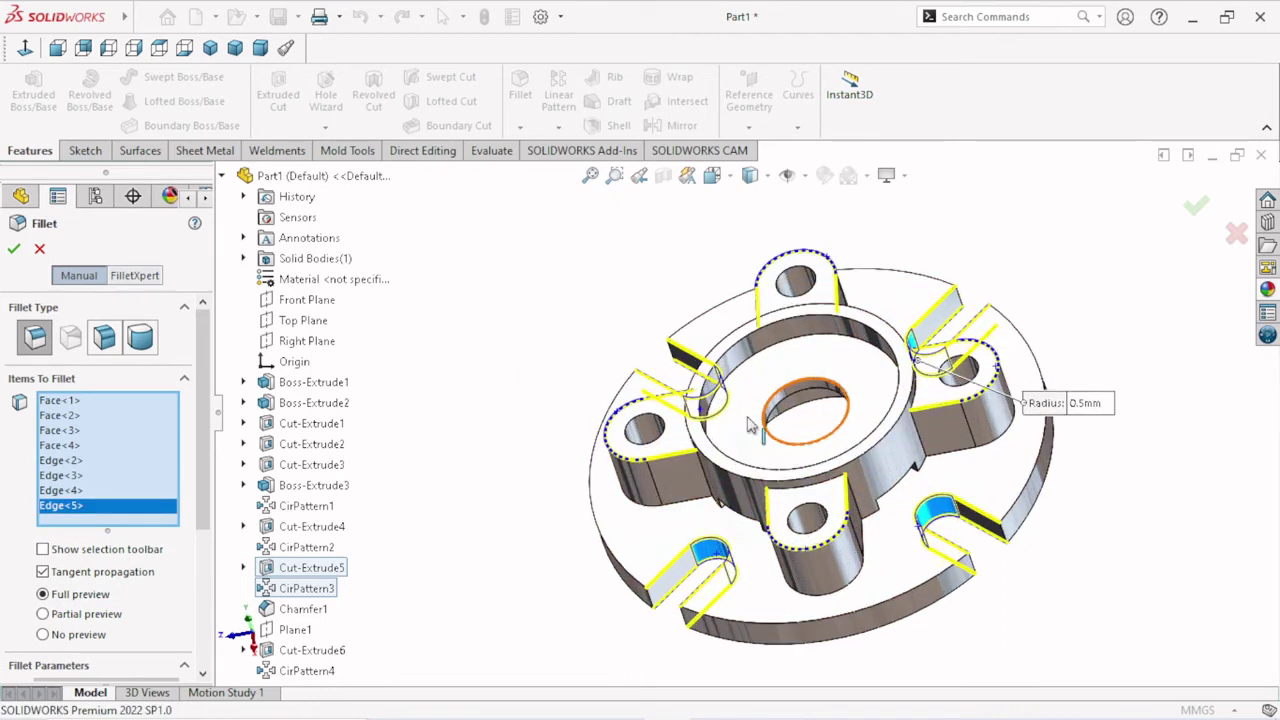
pyautogui.click(14, 250)
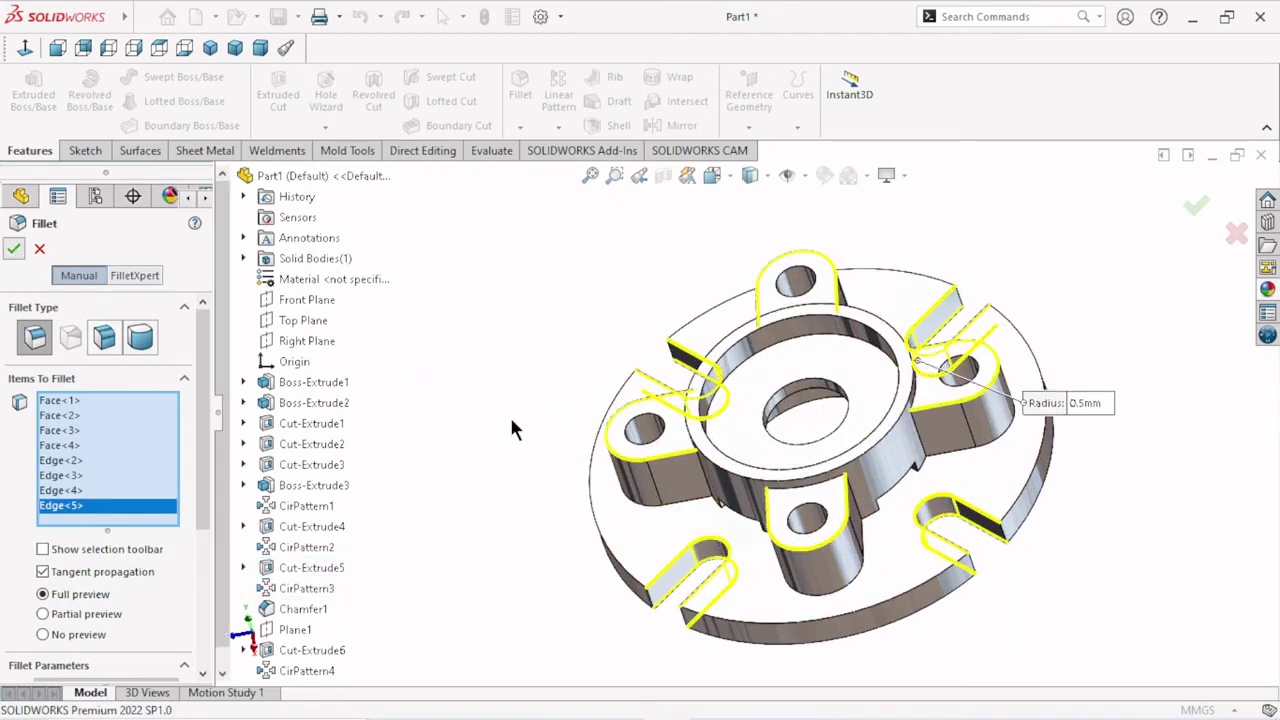
# Orbit and zoom the part to inspect the new lug fillets.
pyautogui.moveTo(636, 470)
pyautogui.mouseDown(button='middle')
pyautogui.moveTo(629, 406)
pyautogui.moveTo(703, 434)
pyautogui.moveTo(683, 432)
pyautogui.moveTo(666, 391)
pyautogui.moveTo(609, 463)
pyautogui.moveTo(641, 547)
pyautogui.moveTo(700, 586)
pyautogui.moveTo(745, 519)
pyautogui.mouseUp(button='middle')
pyautogui.scroll(-3, 746, 510)
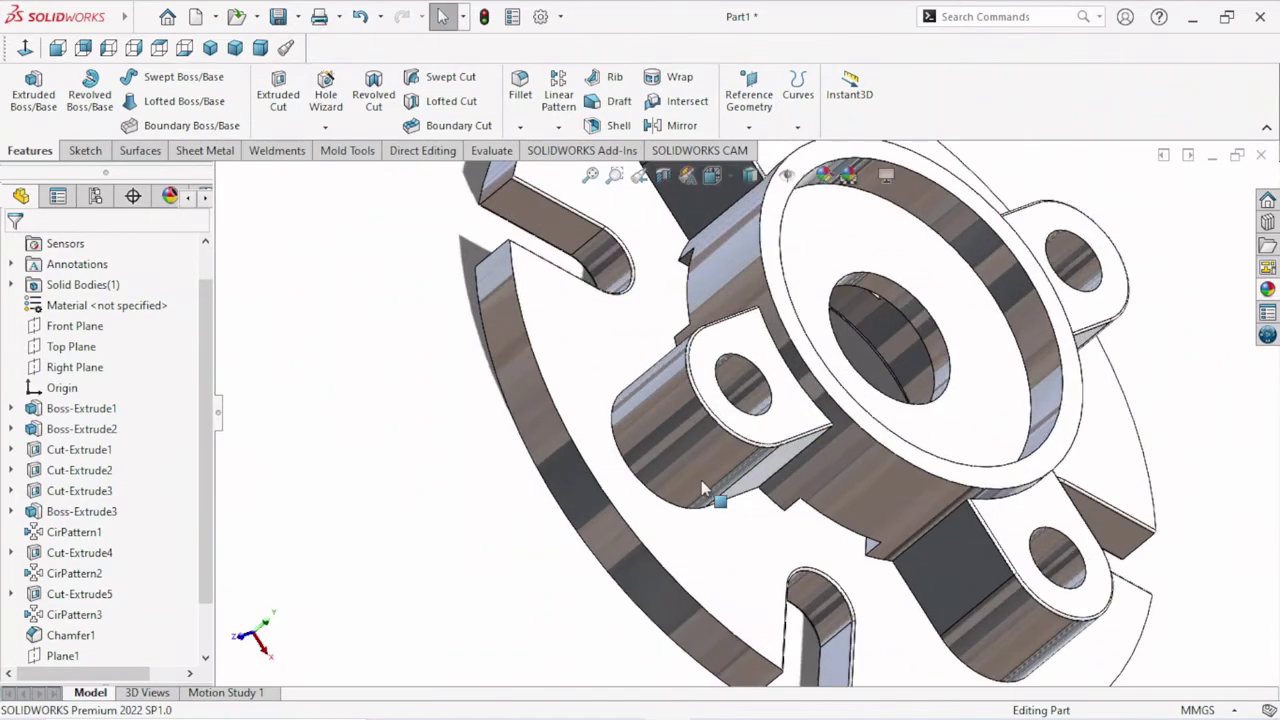
pyautogui.scroll(3, 701, 480)
pyautogui.moveTo(701, 480)
pyautogui.mouseDown(button='middle')
pyautogui.moveTo(737, 323)
pyautogui.moveTo(771, 271)
pyautogui.moveTo(668, 462)
pyautogui.mouseUp(button='middle')
pyautogui.scroll(3, 668, 462)
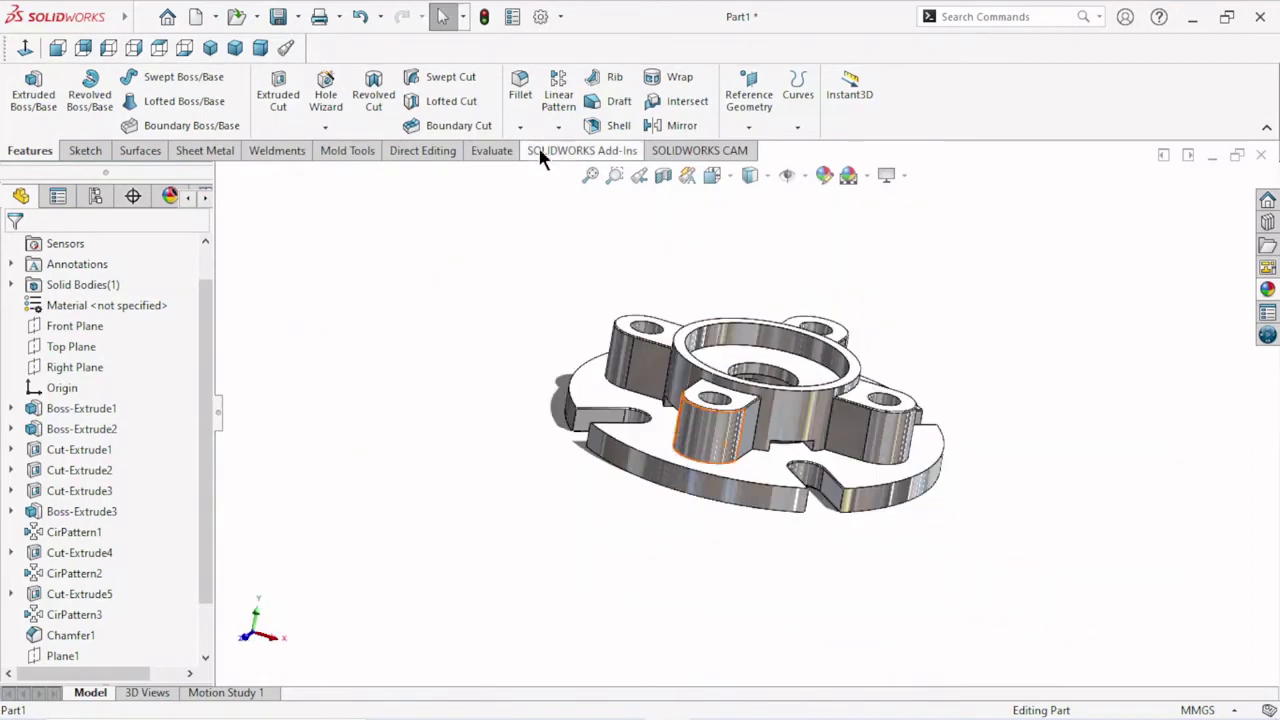
# Fillet the flange's outer rim edge and underside face at 0.5 mm, then close the reopened panel.
pyautogui.click(680, 490)
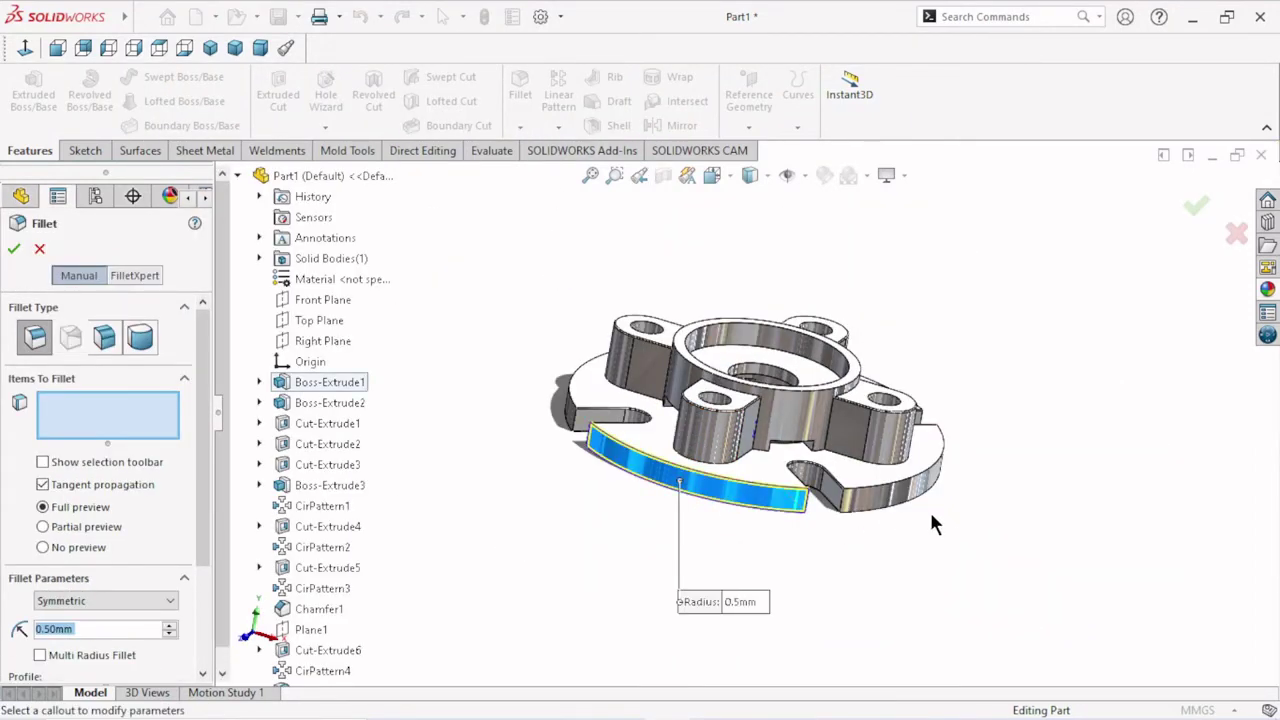
pyautogui.moveTo(905, 505)
pyautogui.mouseDown(button='middle')
pyautogui.moveTo(743, 544)
pyautogui.moveTo(780, 425)
pyautogui.mouseUp(button='middle')
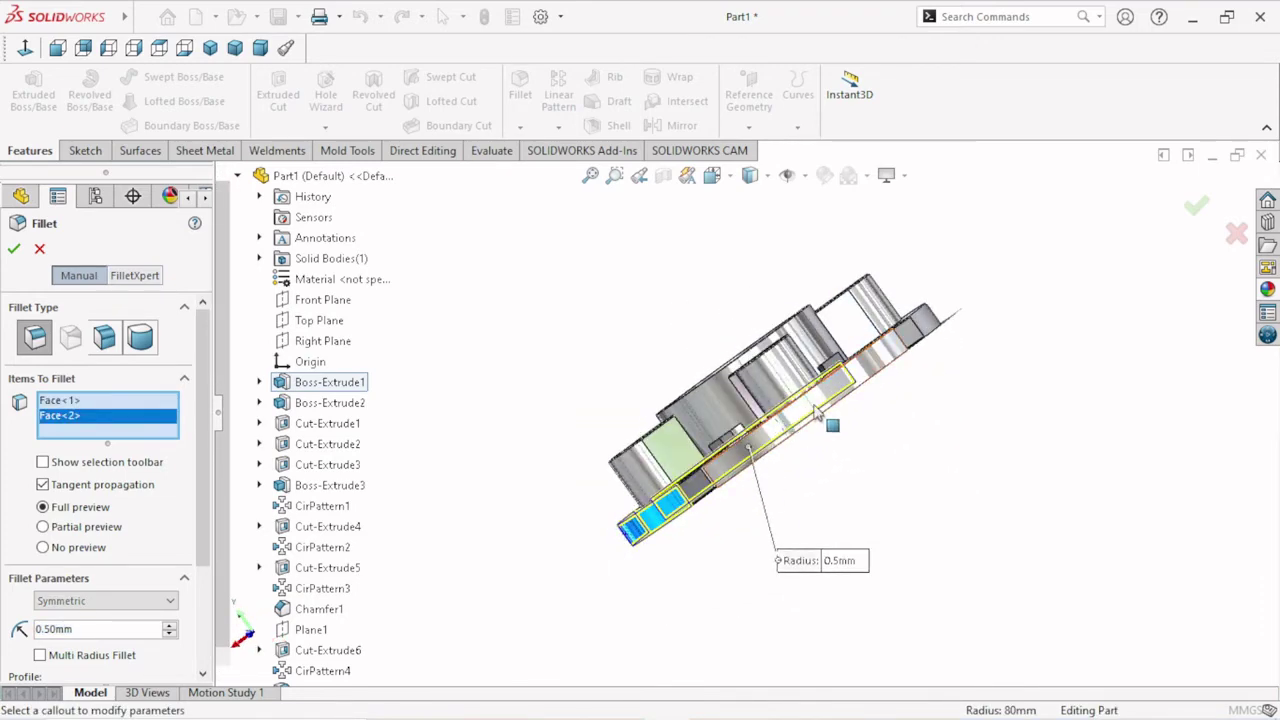
pyautogui.click(955, 342)
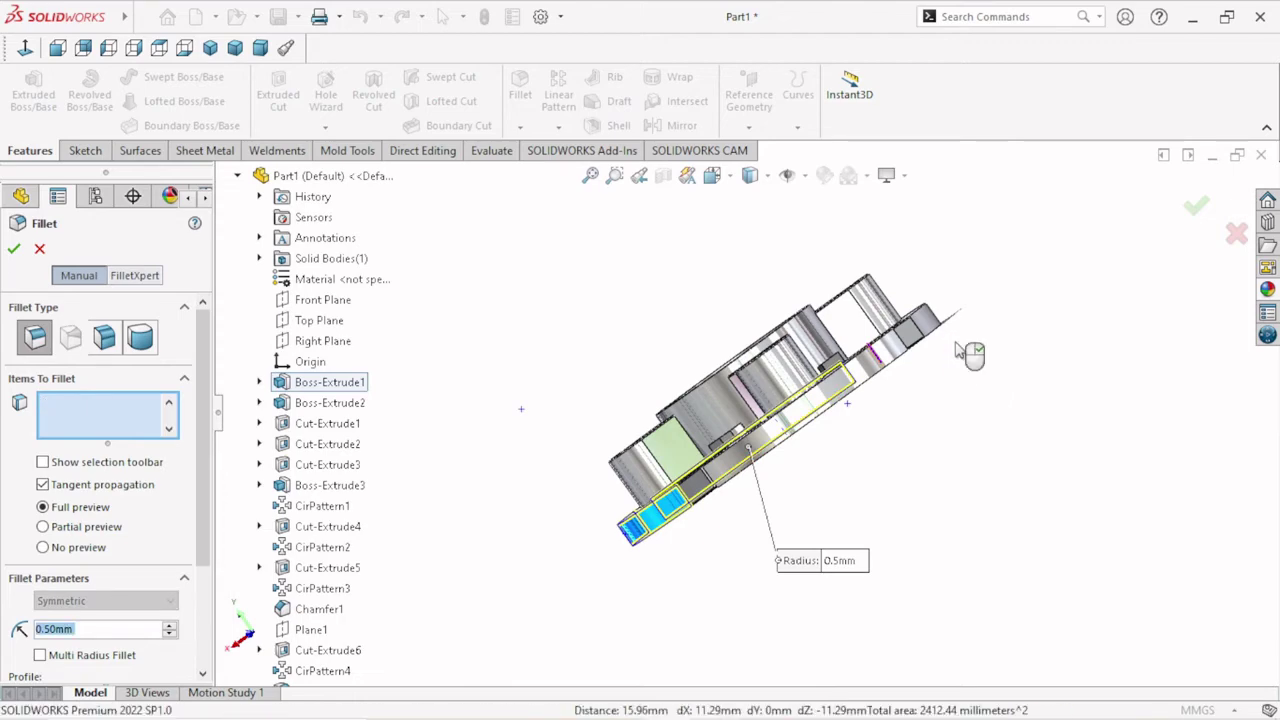
pyautogui.moveTo(953, 338)
pyautogui.mouseDown(button='middle')
pyautogui.moveTo(935, 385)
pyautogui.moveTo(975, 465)
pyautogui.moveTo(973, 494)
pyautogui.moveTo(1003, 534)
pyautogui.moveTo(1137, 402)
pyautogui.mouseUp(button='middle')
pyautogui.click(893, 480)
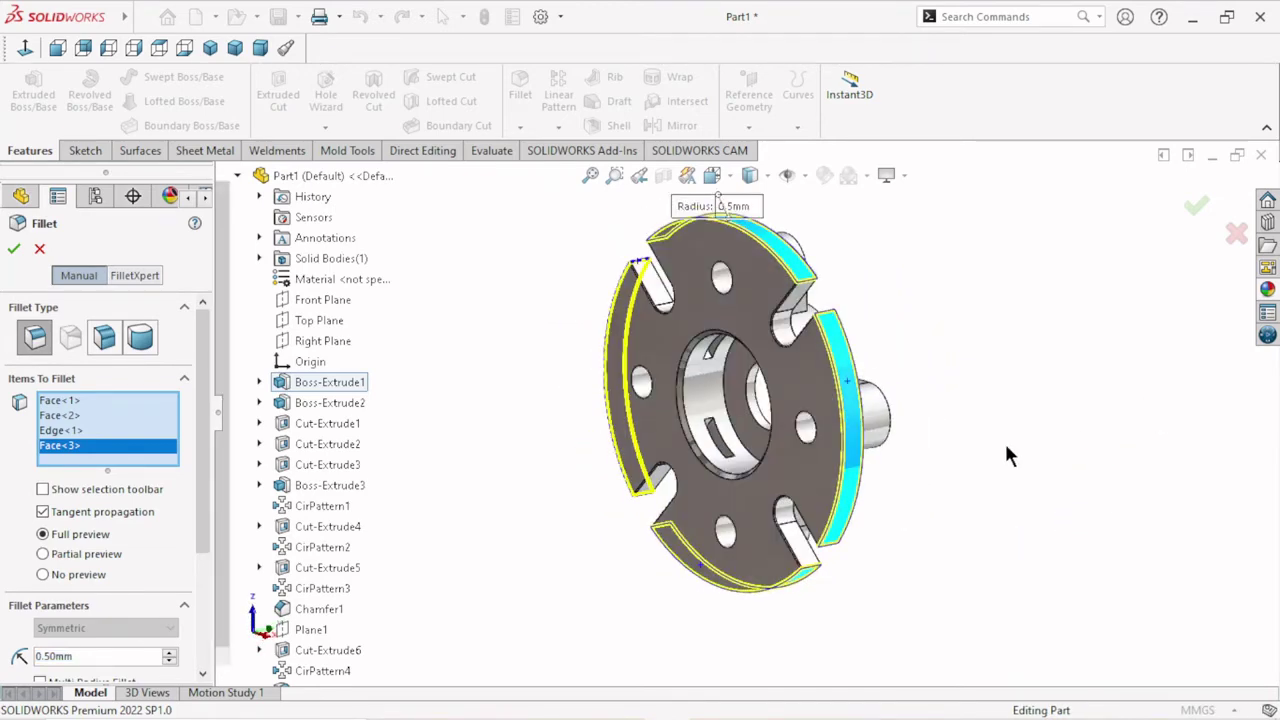
pyautogui.click(14, 250)
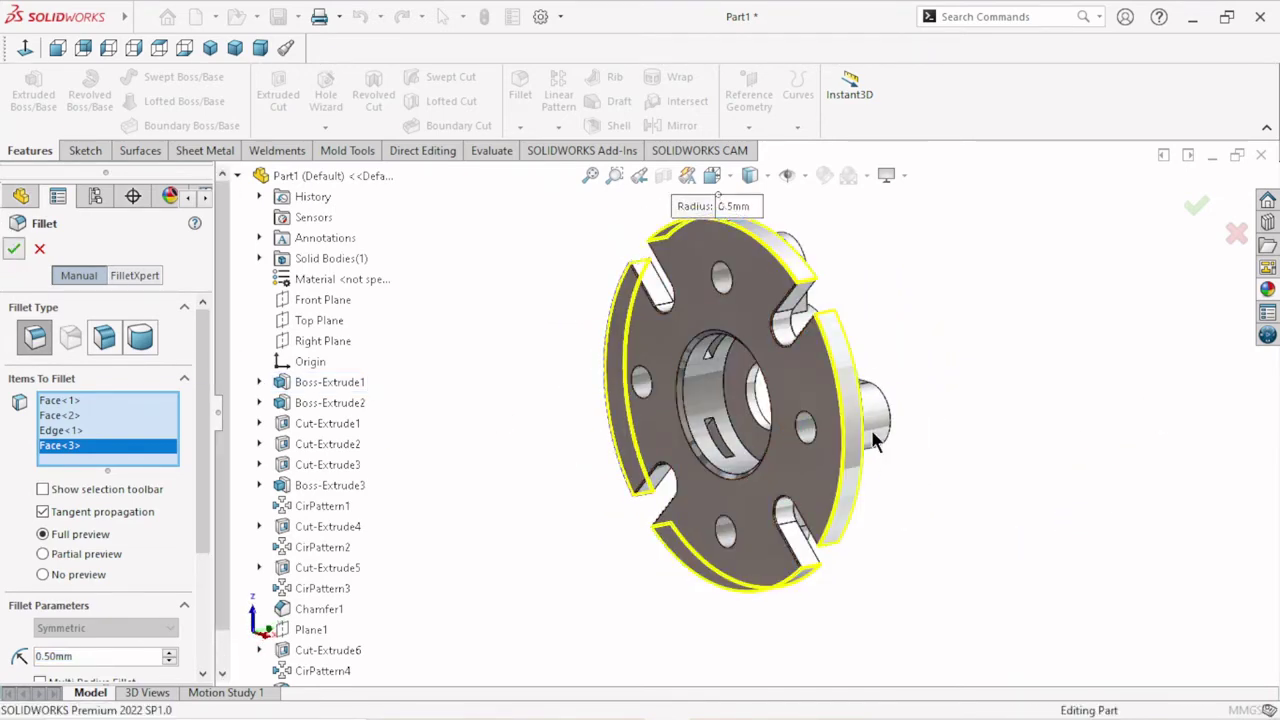
pyautogui.moveTo(949, 393)
pyautogui.mouseDown(button='middle')
pyautogui.moveTo(853, 453)
pyautogui.moveTo(749, 380)
pyautogui.moveTo(760, 286)
pyautogui.moveTo(780, 285)
pyautogui.moveTo(786, 334)
pyautogui.mouseUp(button='middle')
pyautogui.scroll(-1, 797, 433)
pyautogui.scroll(-2, 797, 433)
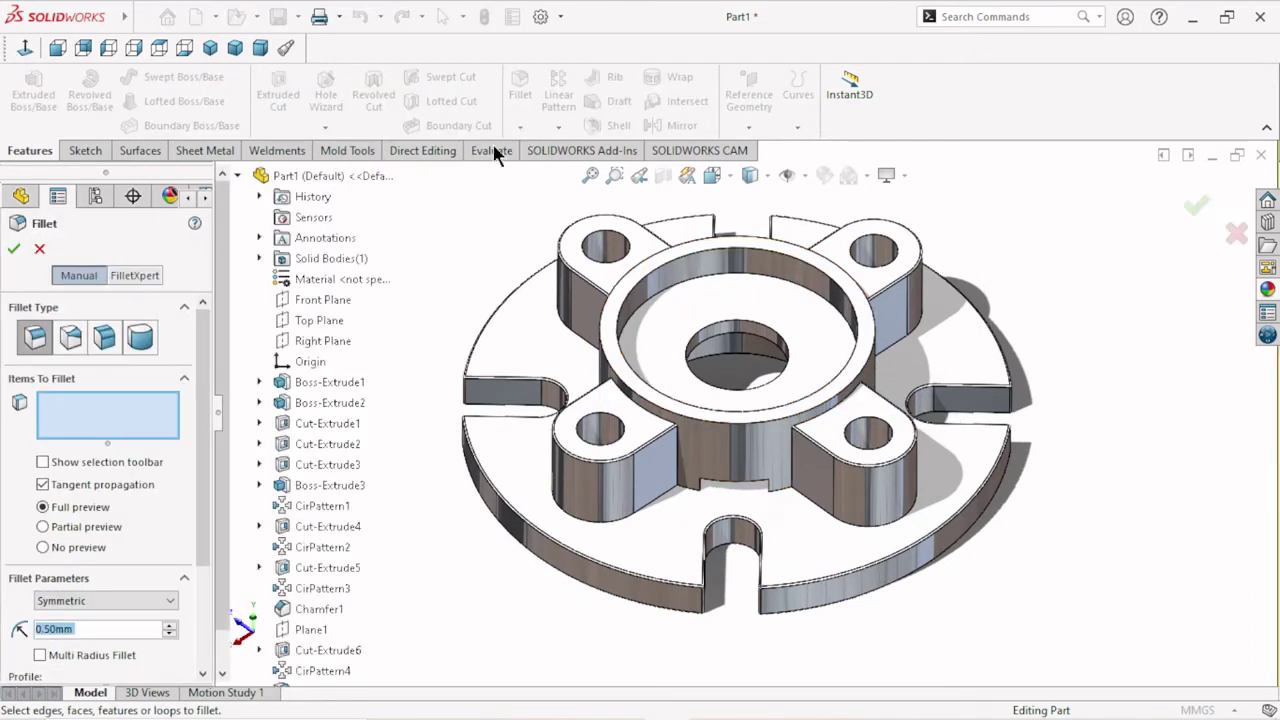
pyautogui.press('Escape')
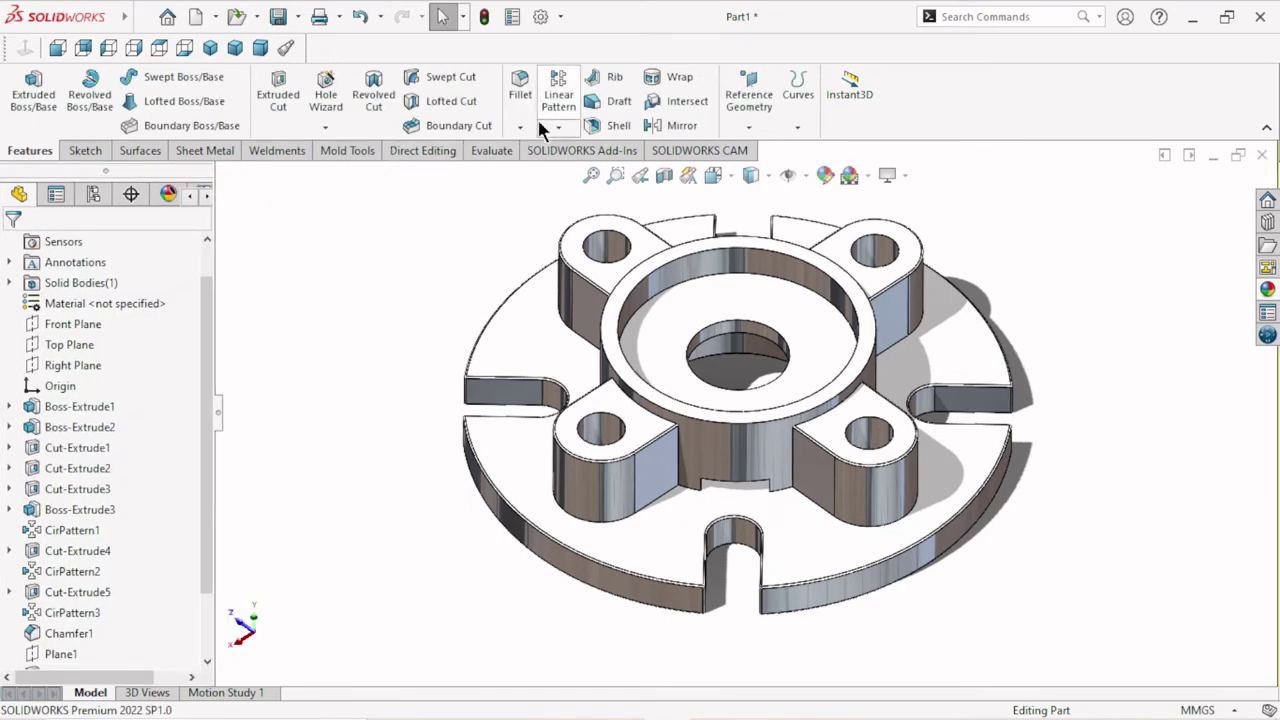
# Chamfer the top ring face and centre bore face at 0.5 mm × 45°.
pyautogui.click(522, 126)
pyautogui.click(544, 168)
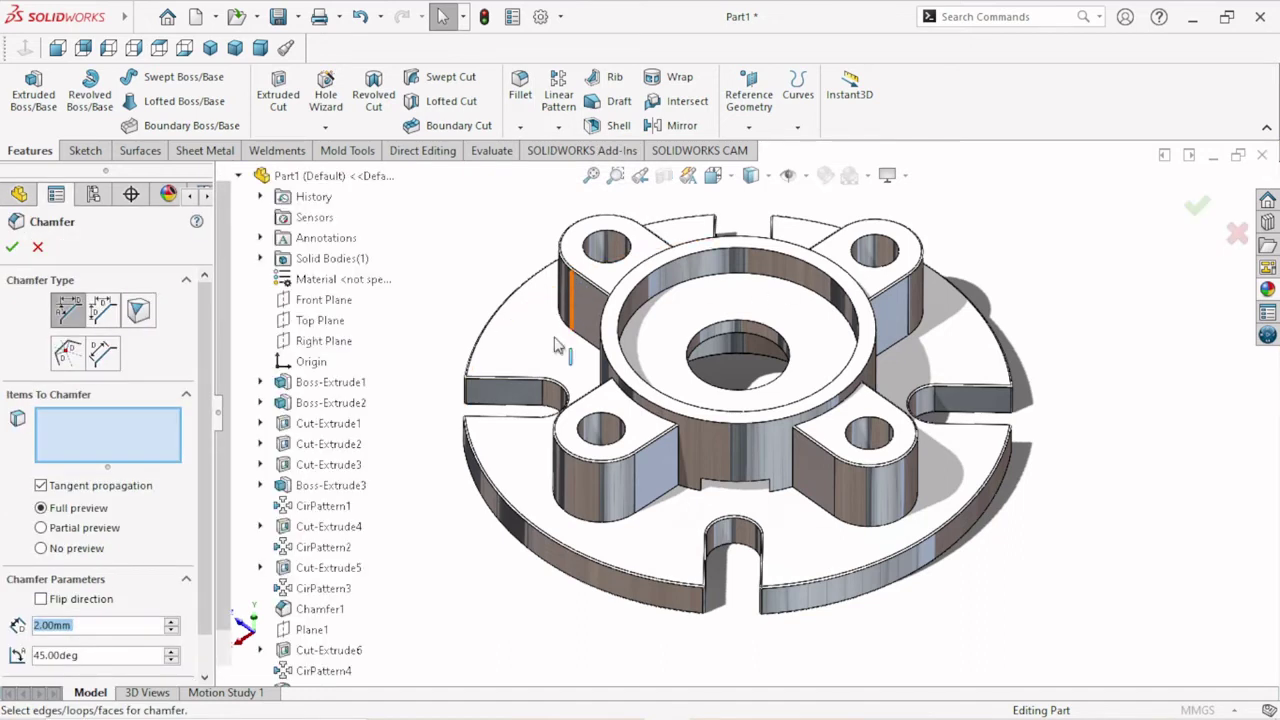
pyautogui.write('0')
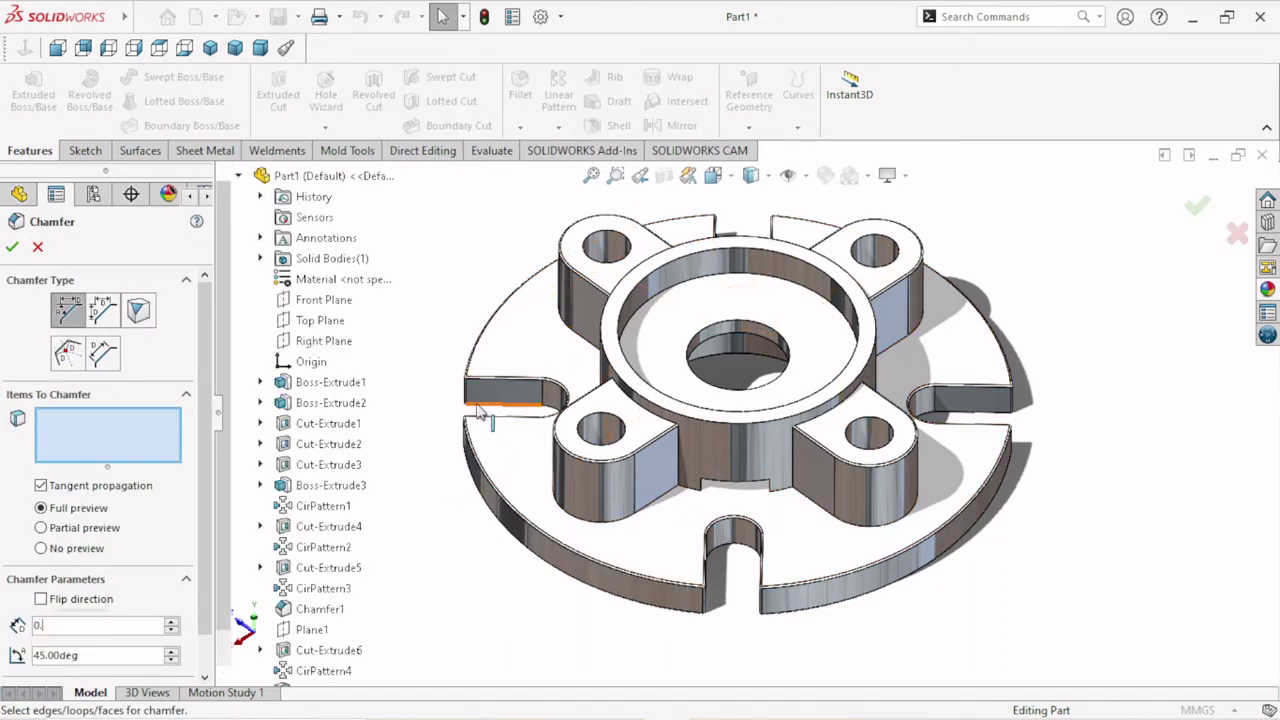
pyautogui.write('.50mm')
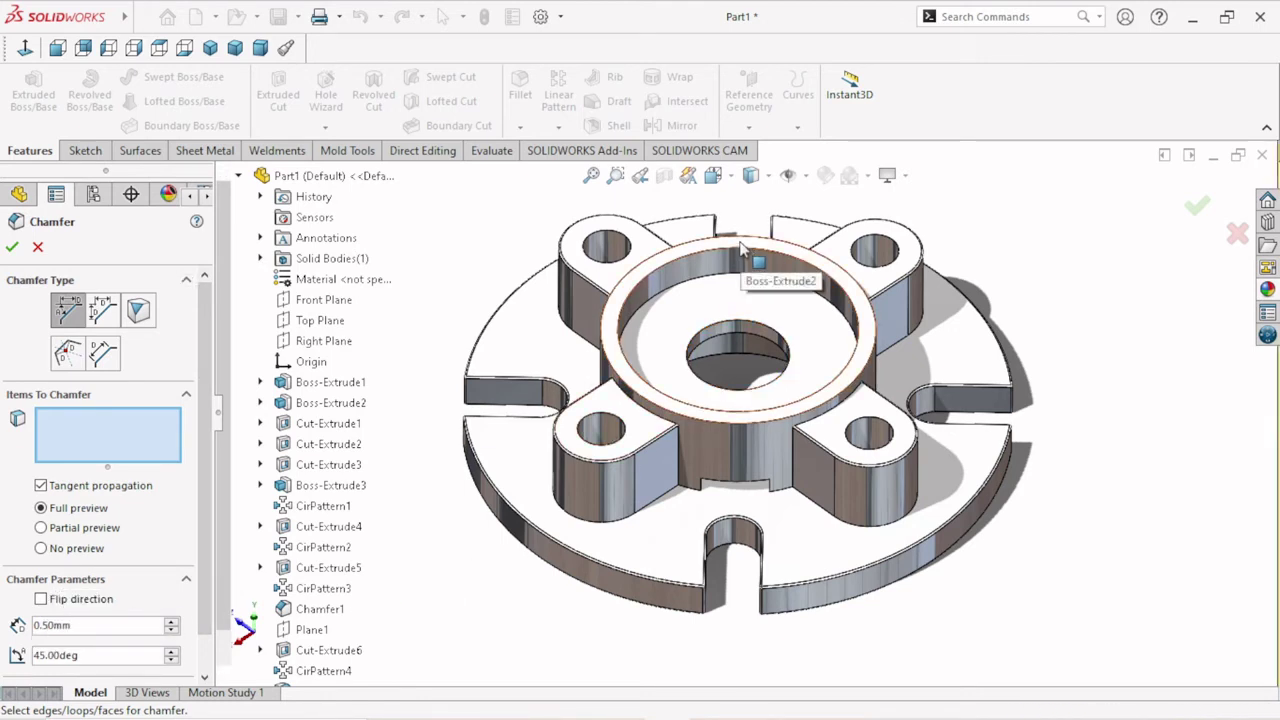
pyautogui.click(741, 248)
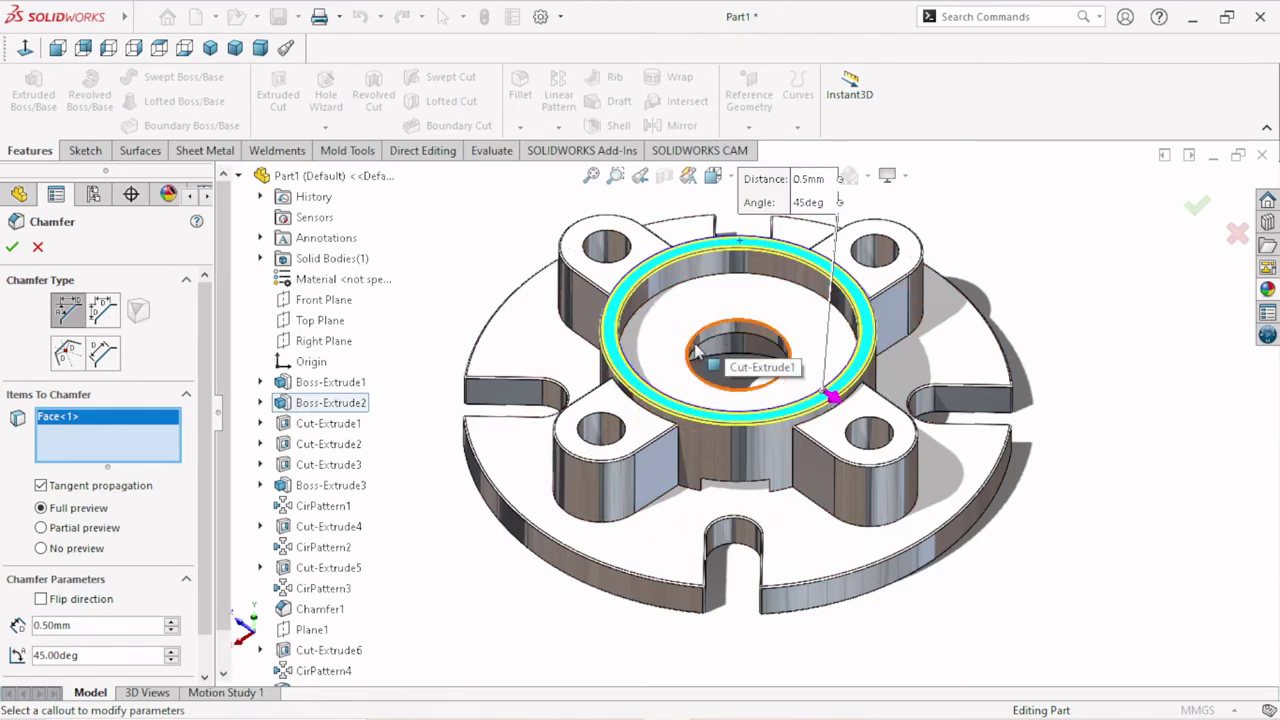
pyautogui.click(694, 338)
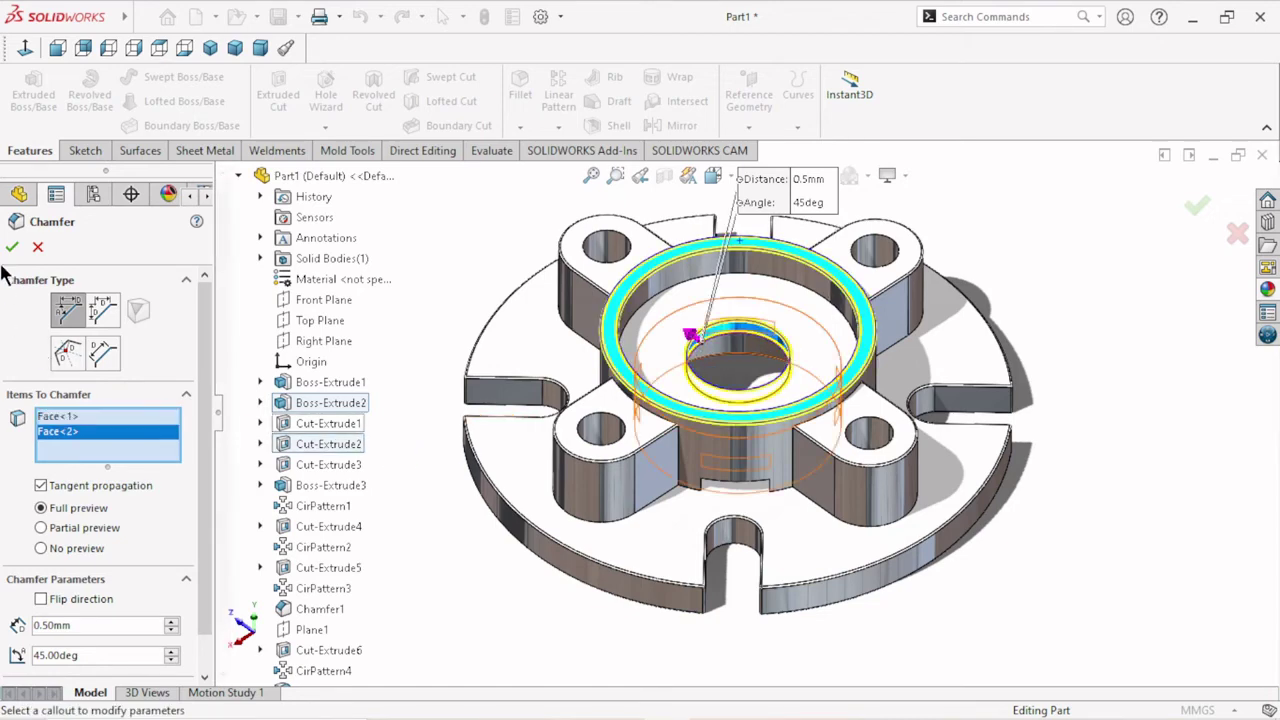
pyautogui.press('Return')
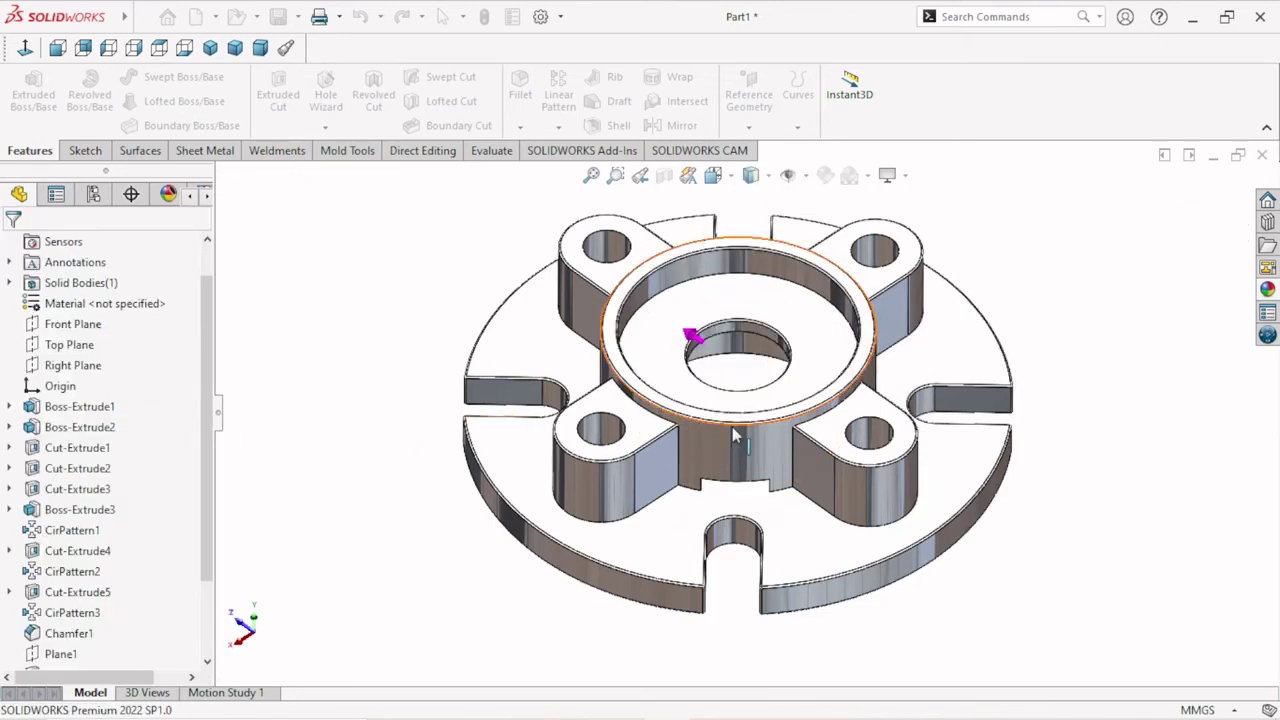
# Turn the part to face the flange underside, then cancel the Chamfer tool.
pyautogui.scroll(5, 700, 400)
pyautogui.moveTo(730, 445); pyautogui.dragTo(930, 445, button='middle')
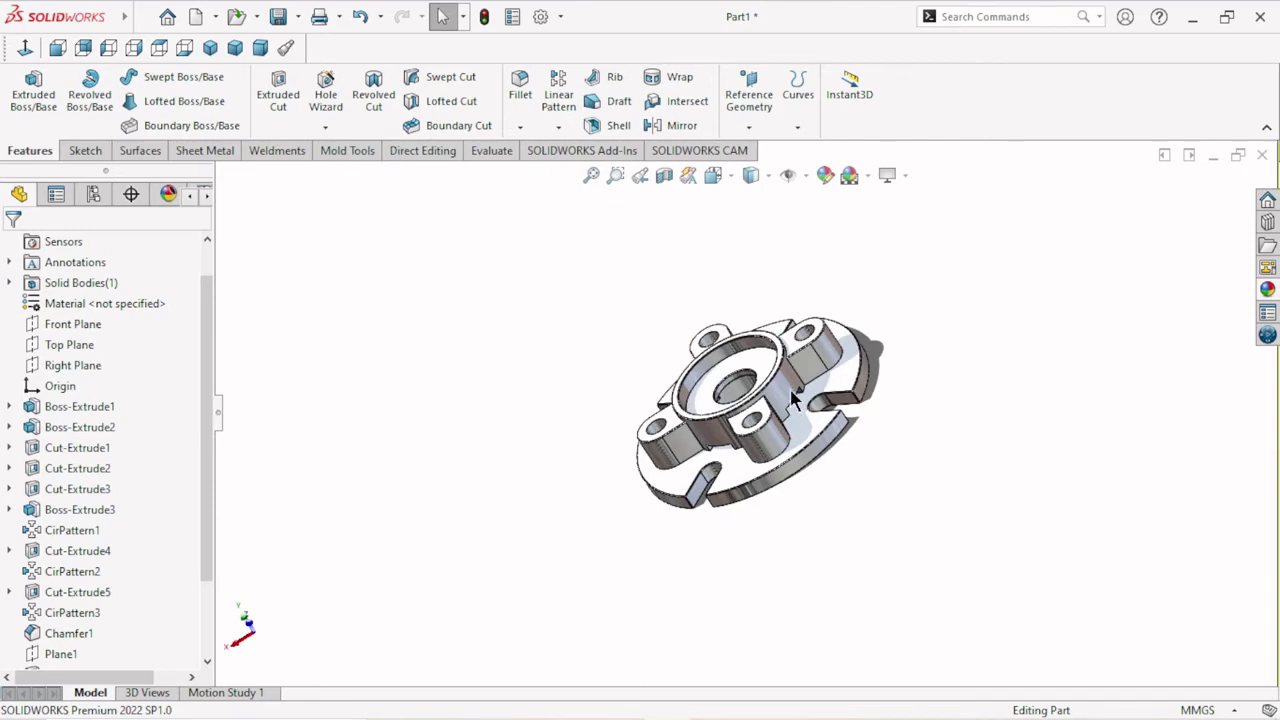
pyautogui.scroll(-3, 790, 400)
pyautogui.moveTo(845, 412)
pyautogui.mouseDown(button='middle')
pyautogui.moveTo(818, 255)
pyautogui.moveTo(762, 444)
pyautogui.moveTo(608, 420)
pyautogui.moveTo(657, 491)
pyautogui.mouseUp(button='middle')
pyautogui.scroll(-3, 762, 444)
pyautogui.scroll(3, 757, 430)
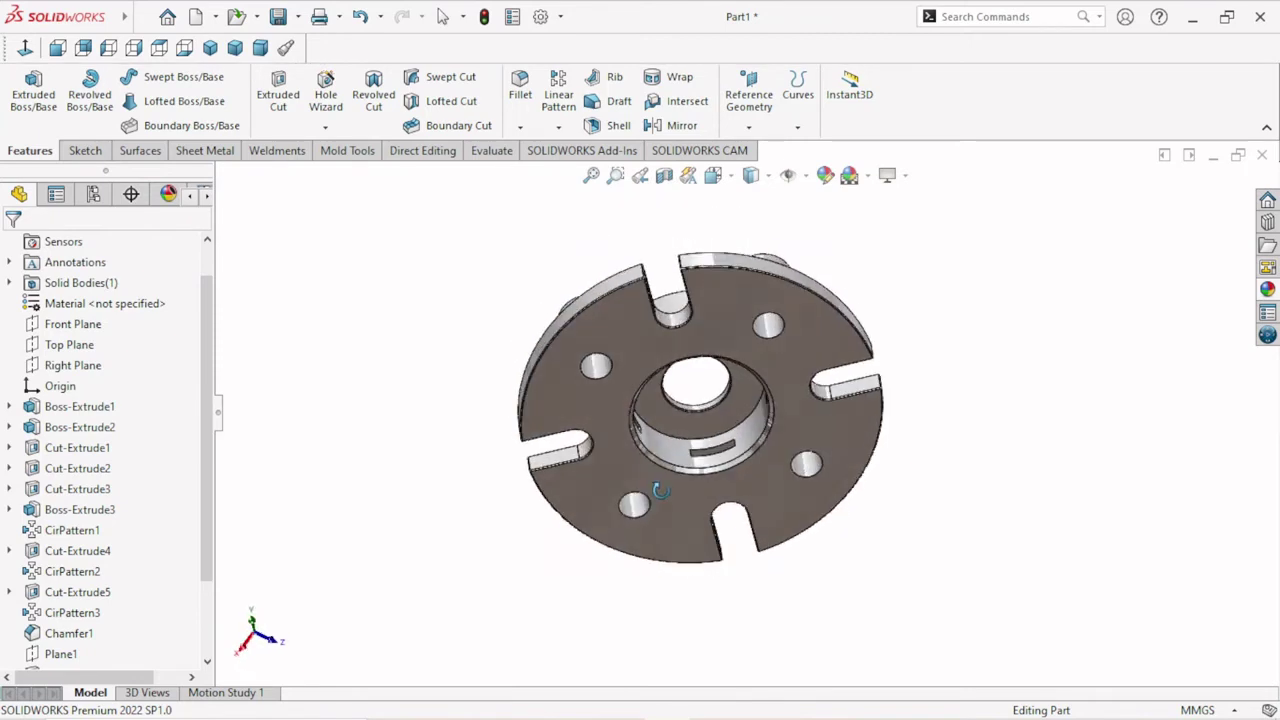
pyautogui.click(518, 132)
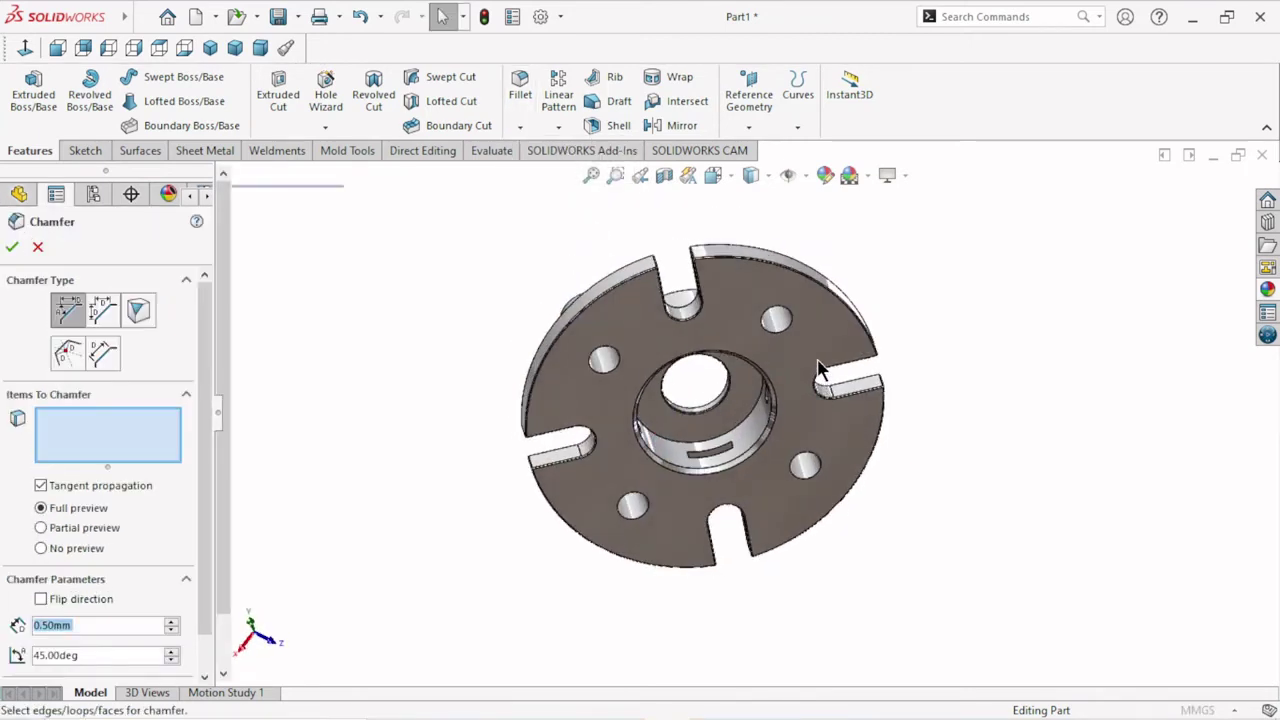
pyautogui.click(36, 249)
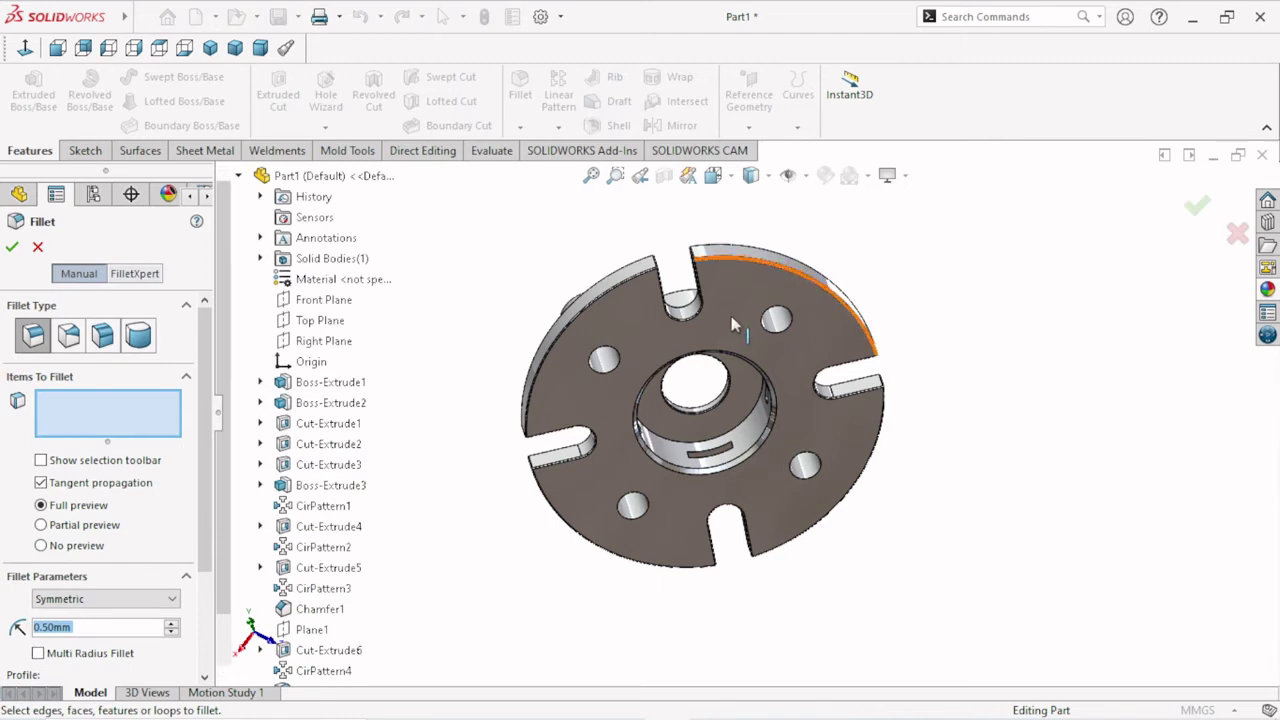
# Select the first two flange hole faces for the 0.50 mm fillet.
pyautogui.click(778, 326)
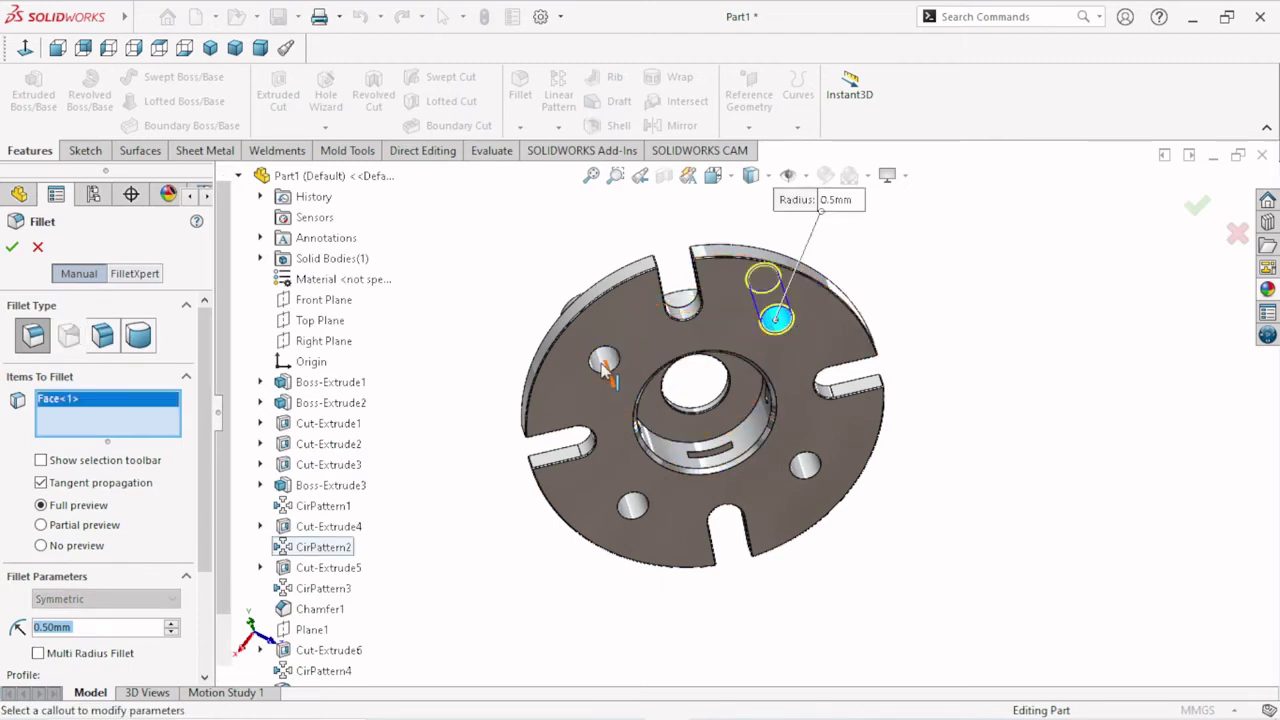
pyautogui.scroll(-3, 614, 371)
pyautogui.scroll(-3, 623, 360)
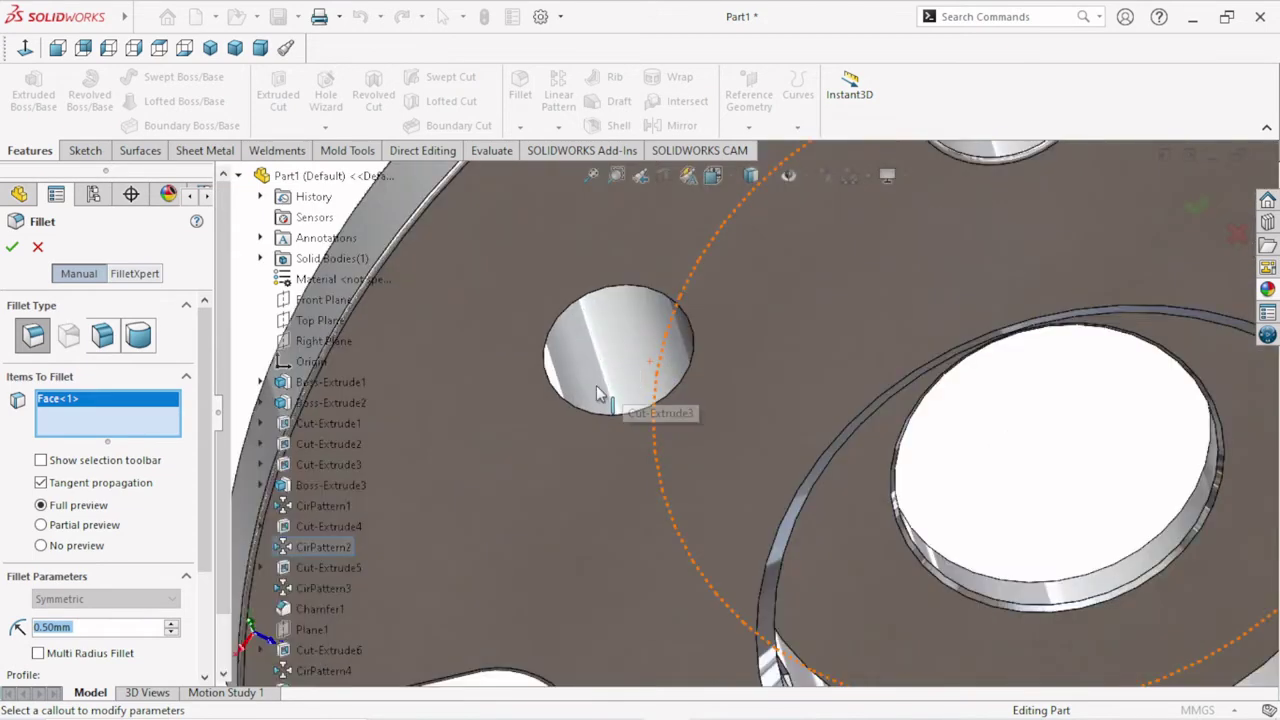
pyautogui.click(590, 395)
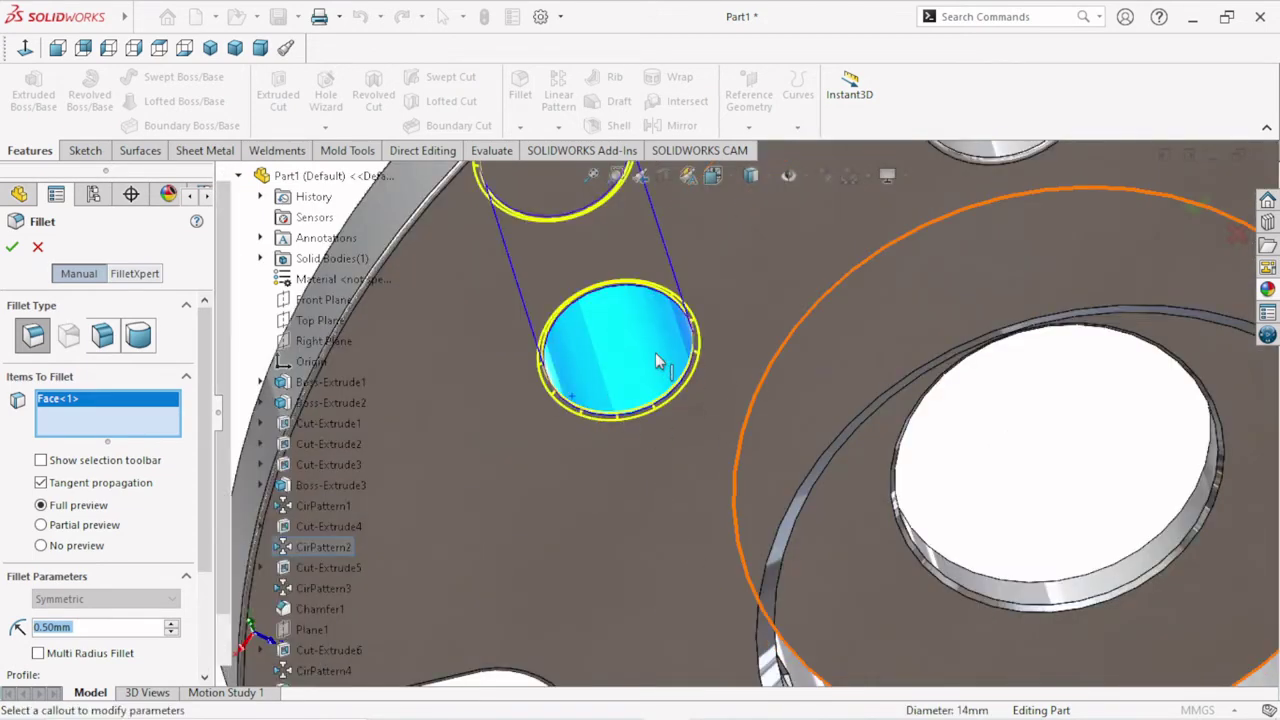
pyautogui.scroll(6, 730, 387)
pyautogui.scroll(-2, 745, 502)
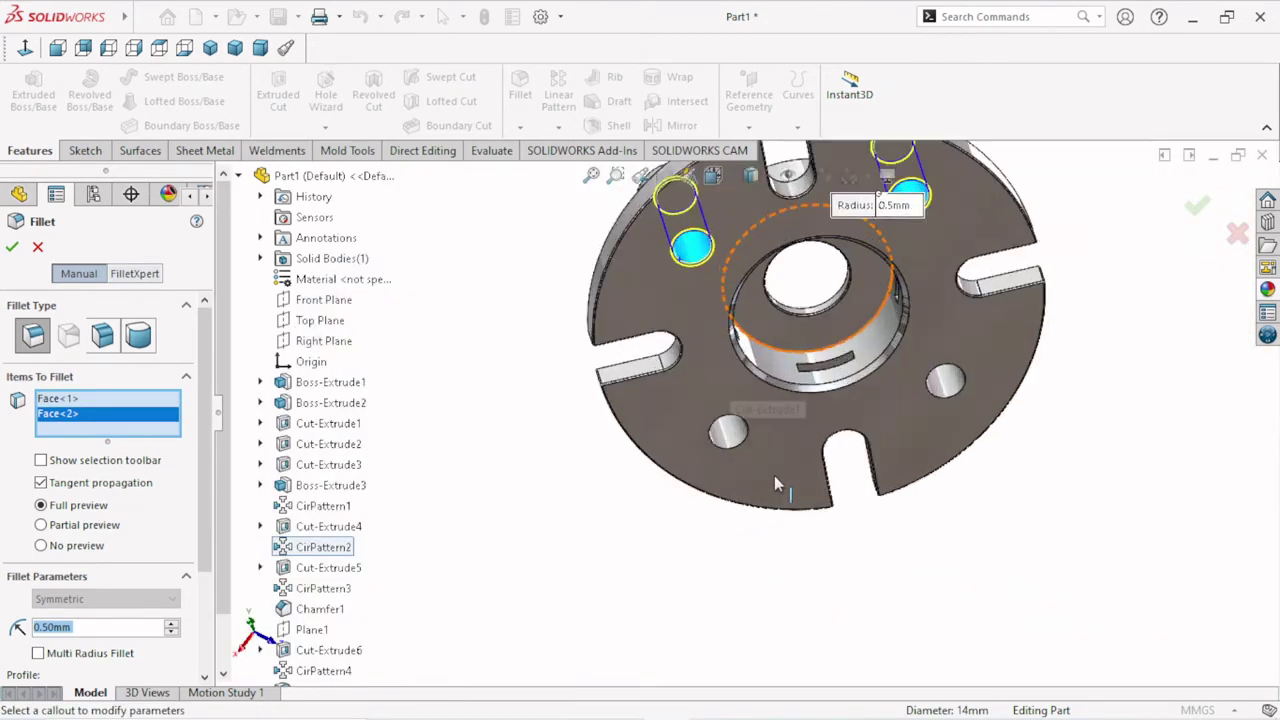
pyautogui.scroll(-2, 776, 484)
pyautogui.scroll(-2, 700, 485)
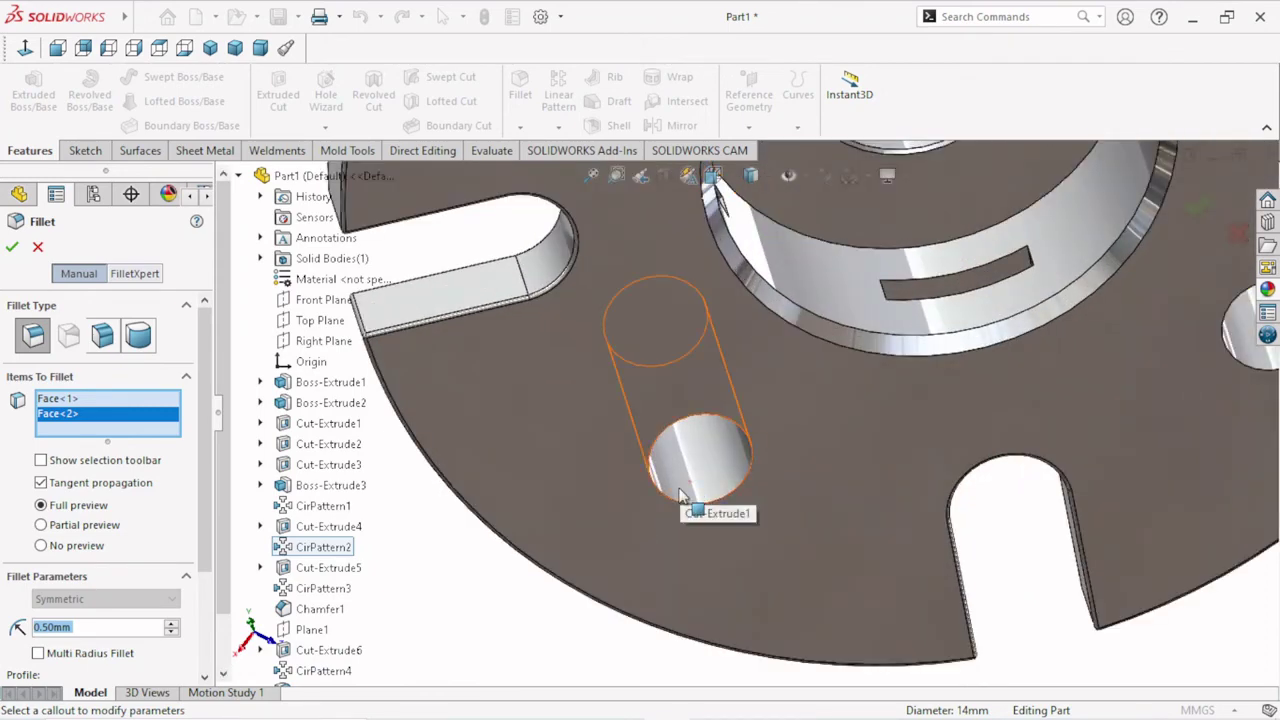
# Add the third and fourth hole faces and apply the 0.5 mm fillet.
pyautogui.click(697, 490)
pyautogui.scroll(3, 1058, 403)
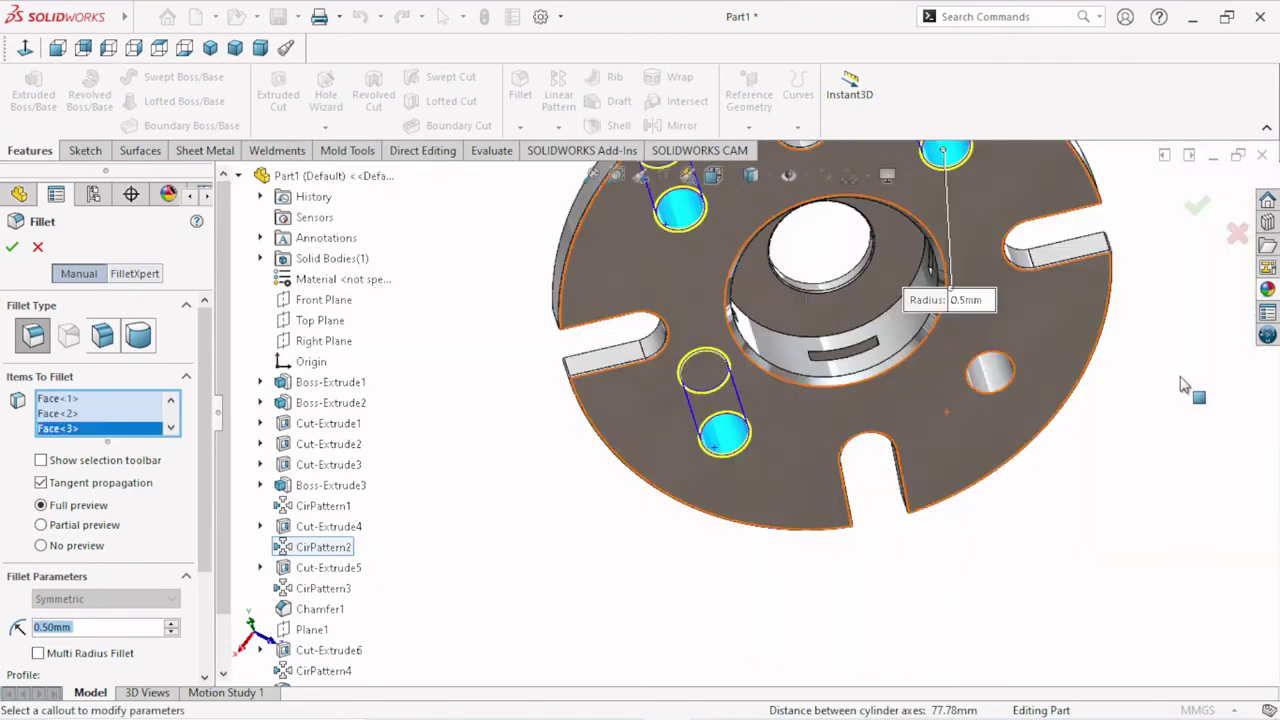
pyautogui.scroll(2, 980, 414)
pyautogui.scroll(-5, 868, 380)
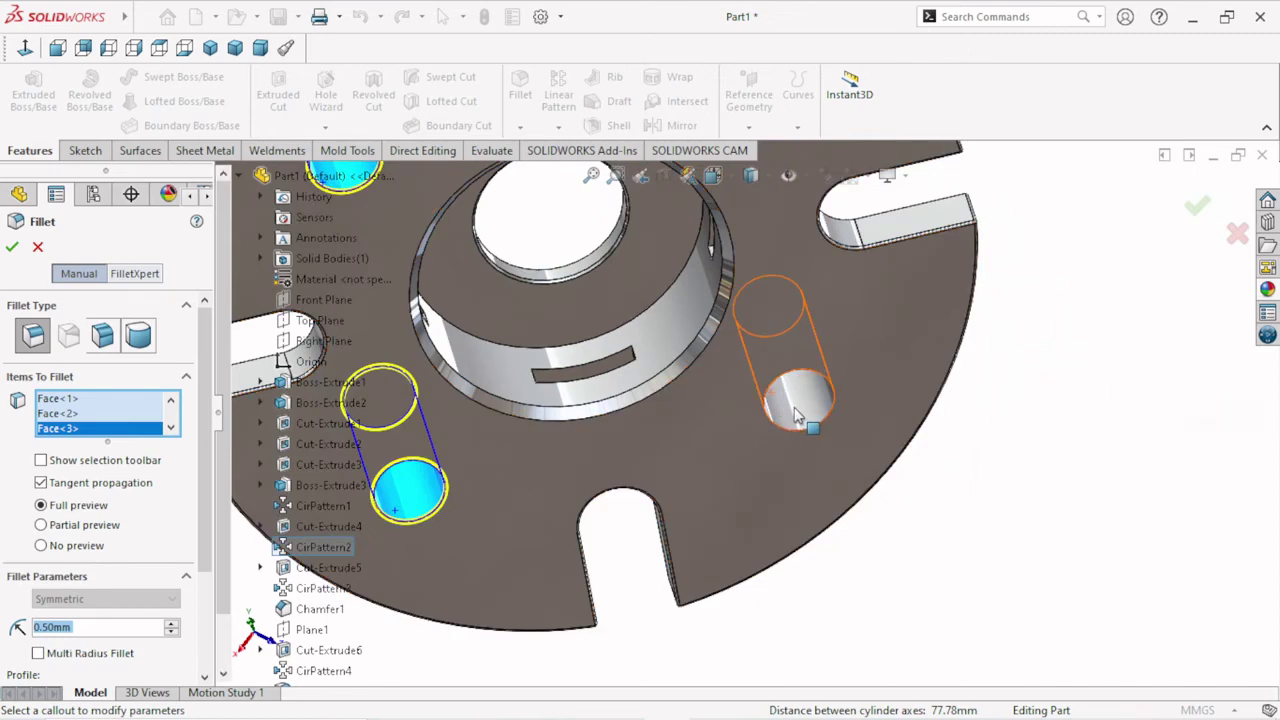
pyautogui.click(835, 445)
pyautogui.scroll(3, 835, 445)
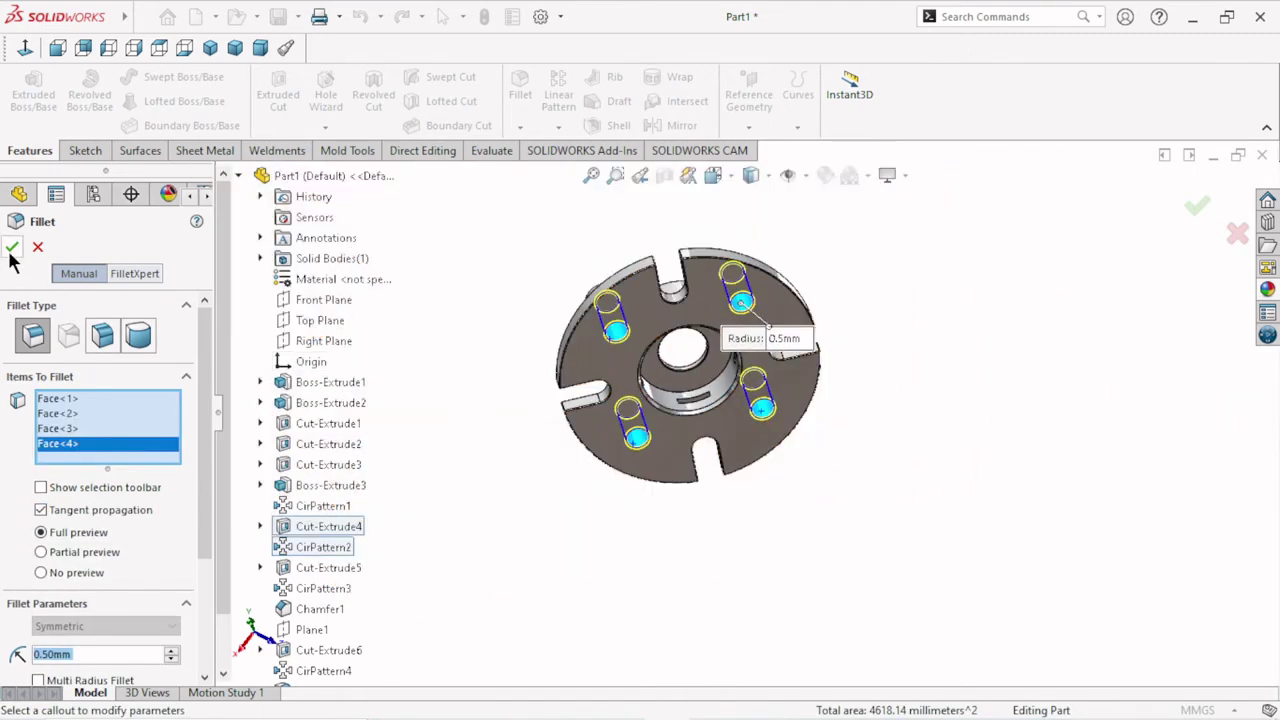
pyautogui.click(12, 248)
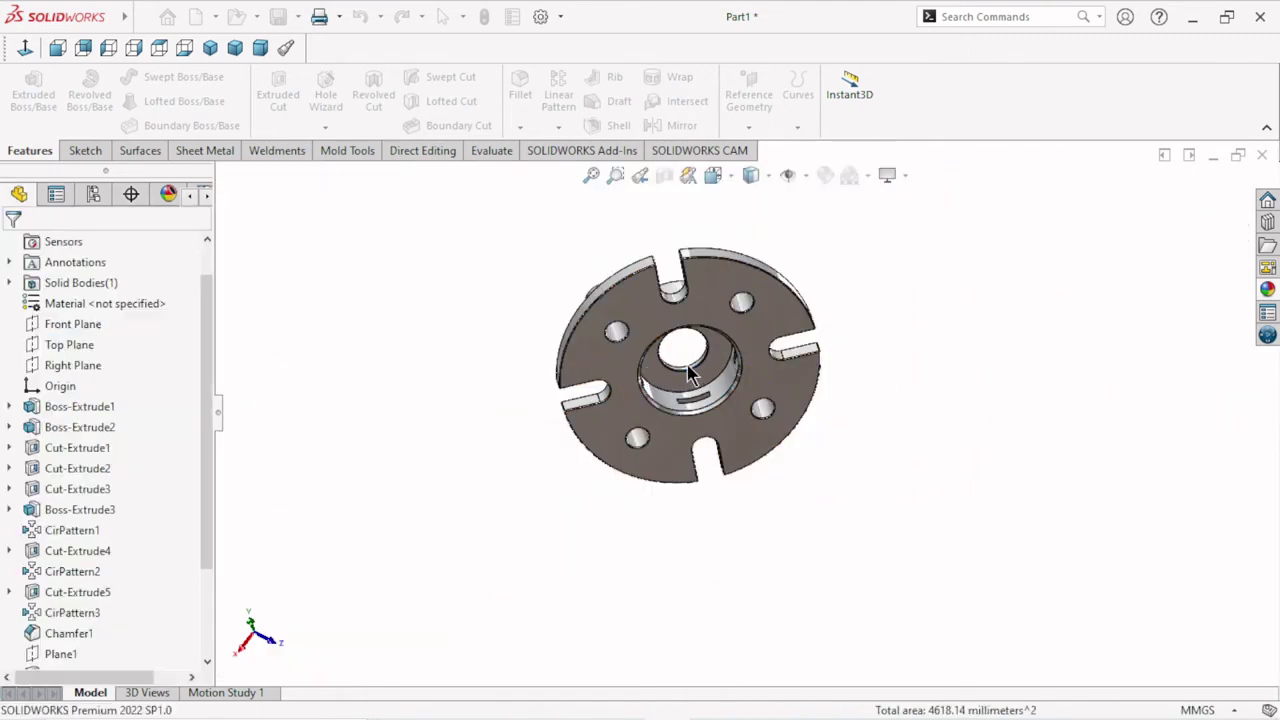
# Orbit and zoom around the part to inspect the four bosses from lower and higher angles.
pyautogui.moveTo(688, 372); pyautogui.dragTo(623, 522, button='middle')
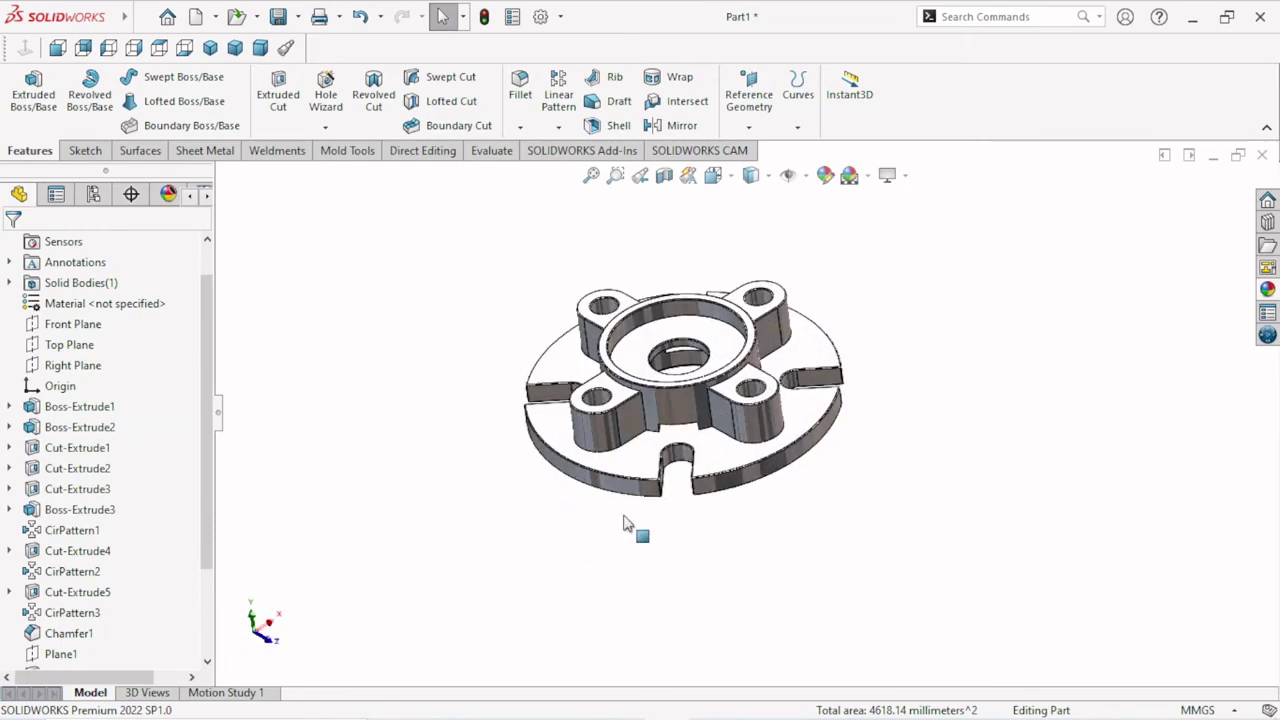
pyautogui.scroll(-4, 692, 420)
pyautogui.moveTo(903, 469)
pyautogui.mouseDown(button='middle')
pyautogui.moveTo(866, 420)
pyautogui.moveTo(822, 425)
pyautogui.mouseUp(button='middle')
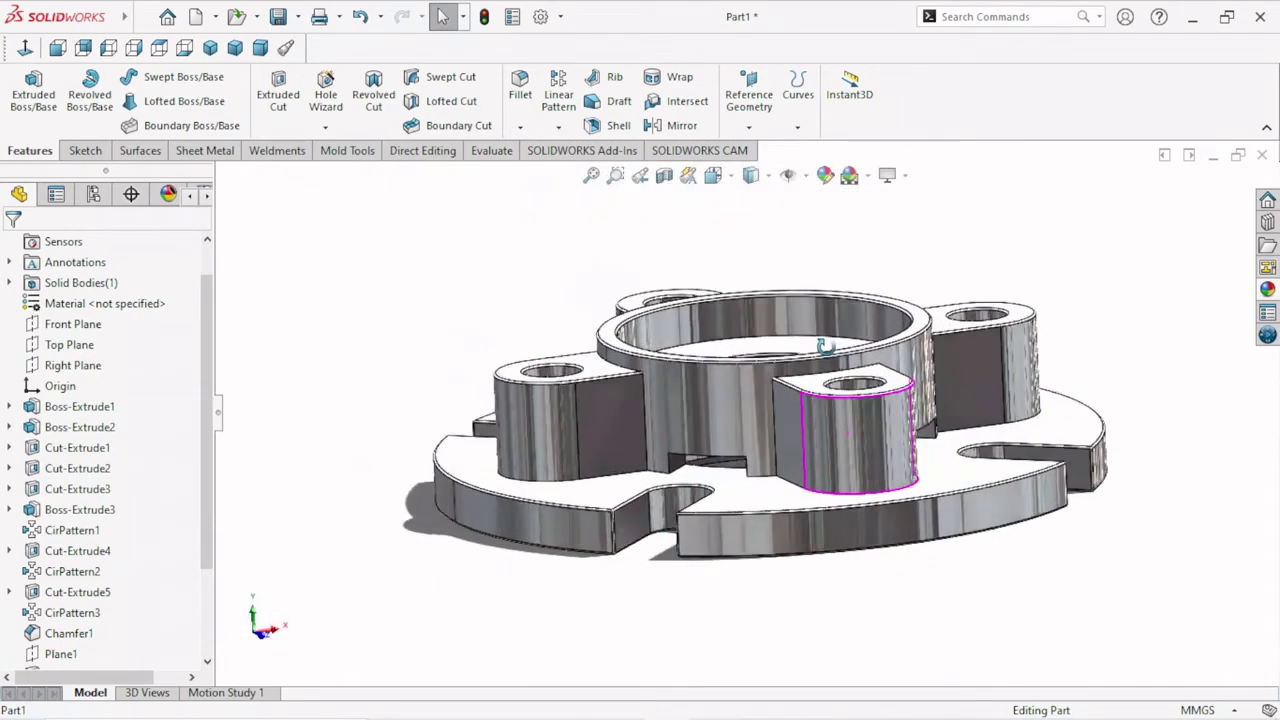
pyautogui.scroll(3, 822, 425)
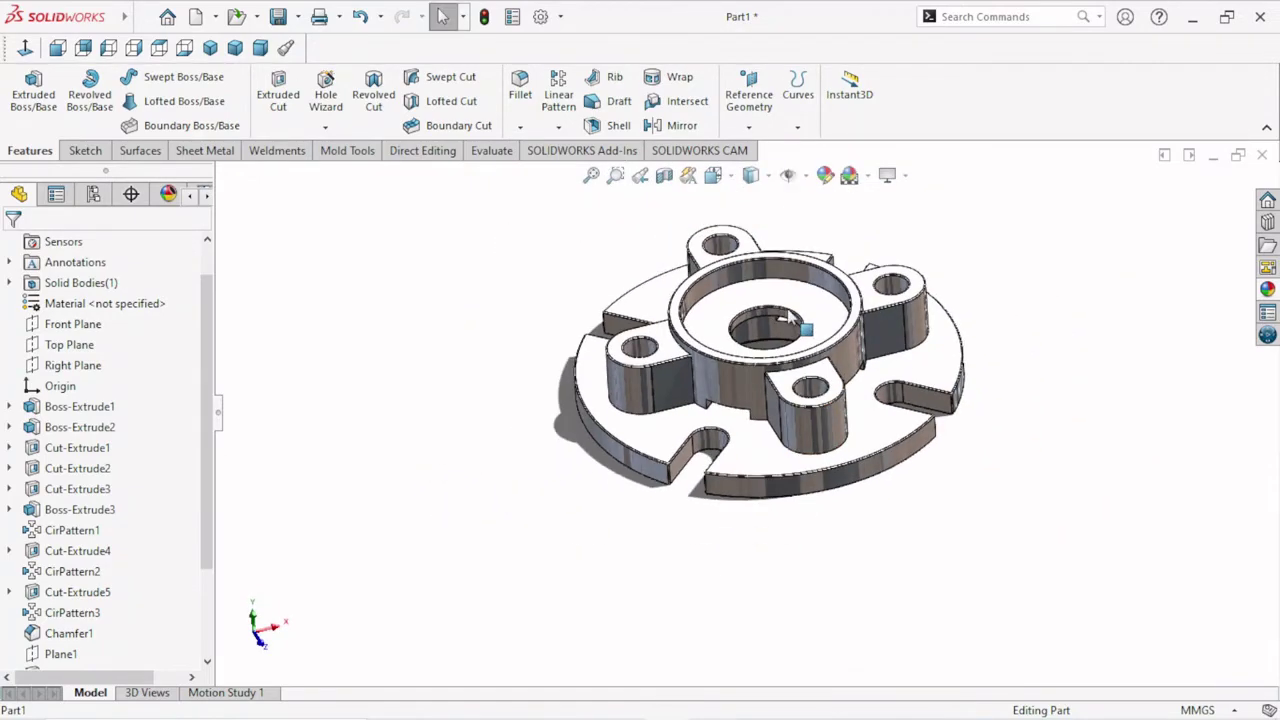
pyautogui.scroll(-2, 790, 318)
pyautogui.scroll(-2, 790, 318)
pyautogui.moveTo(908, 383)
pyautogui.mouseDown(button='middle')
pyautogui.moveTo(888, 374)
pyautogui.moveTo(757, 468)
pyautogui.mouseUp(button='middle')
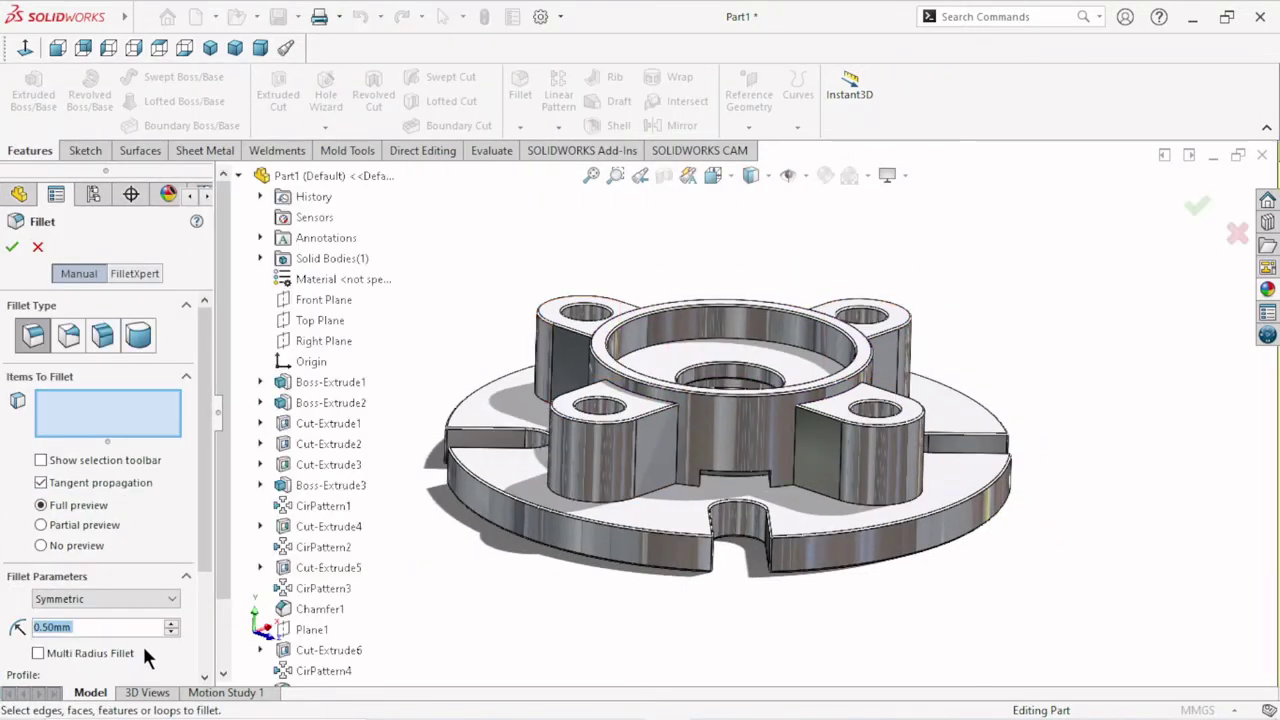
# Set the fillet radius to 1 mm and pick the first two boss-to-ring edge chains.
pyautogui.write('1')
pyautogui.press('Return')
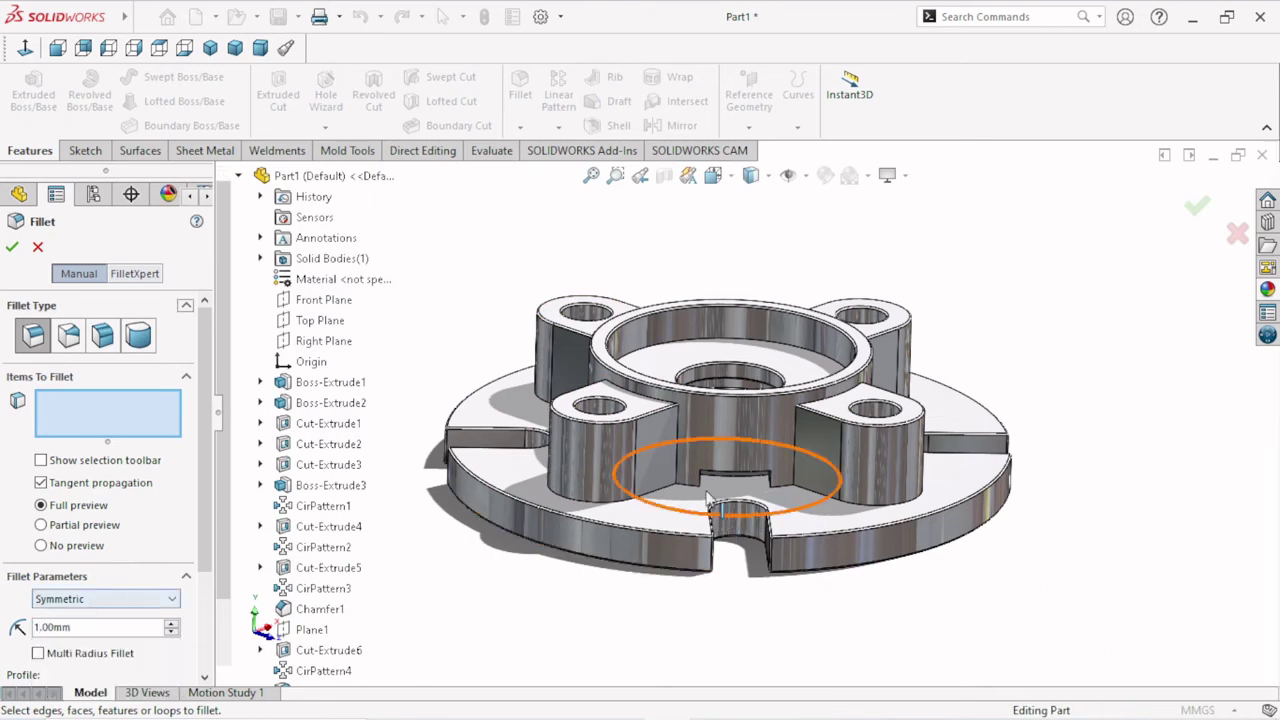
pyautogui.click(677, 455)
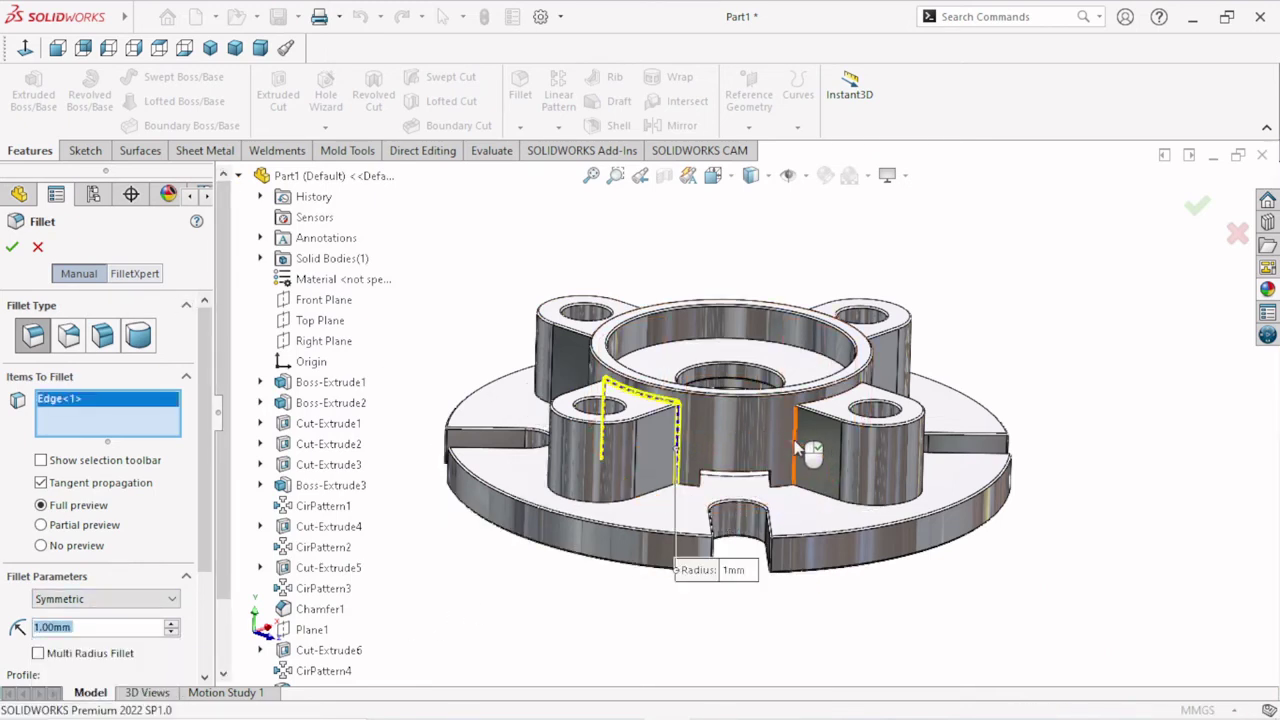
pyautogui.click(795, 452)
# Add the remaining two boss edge chains and apply the 1 mm fillet.
pyautogui.moveTo(1040, 343); pyautogui.dragTo(870, 425, button='middle')
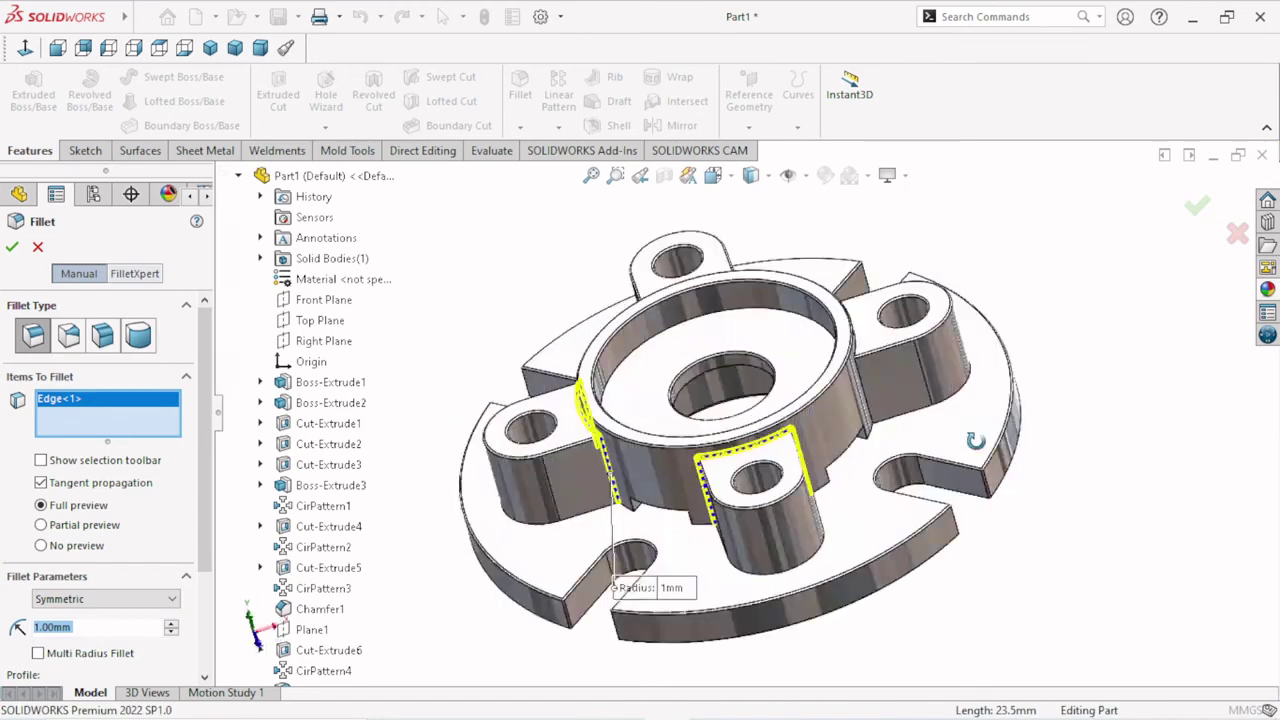
pyautogui.click(855, 415)
pyautogui.moveTo(1006, 257)
pyautogui.mouseDown(button='middle')
pyautogui.moveTo(943, 368)
pyautogui.moveTo(793, 332)
pyautogui.mouseUp(button='middle')
pyautogui.scroll(5, 793, 332)
pyautogui.scroll(-8, 766, 370)
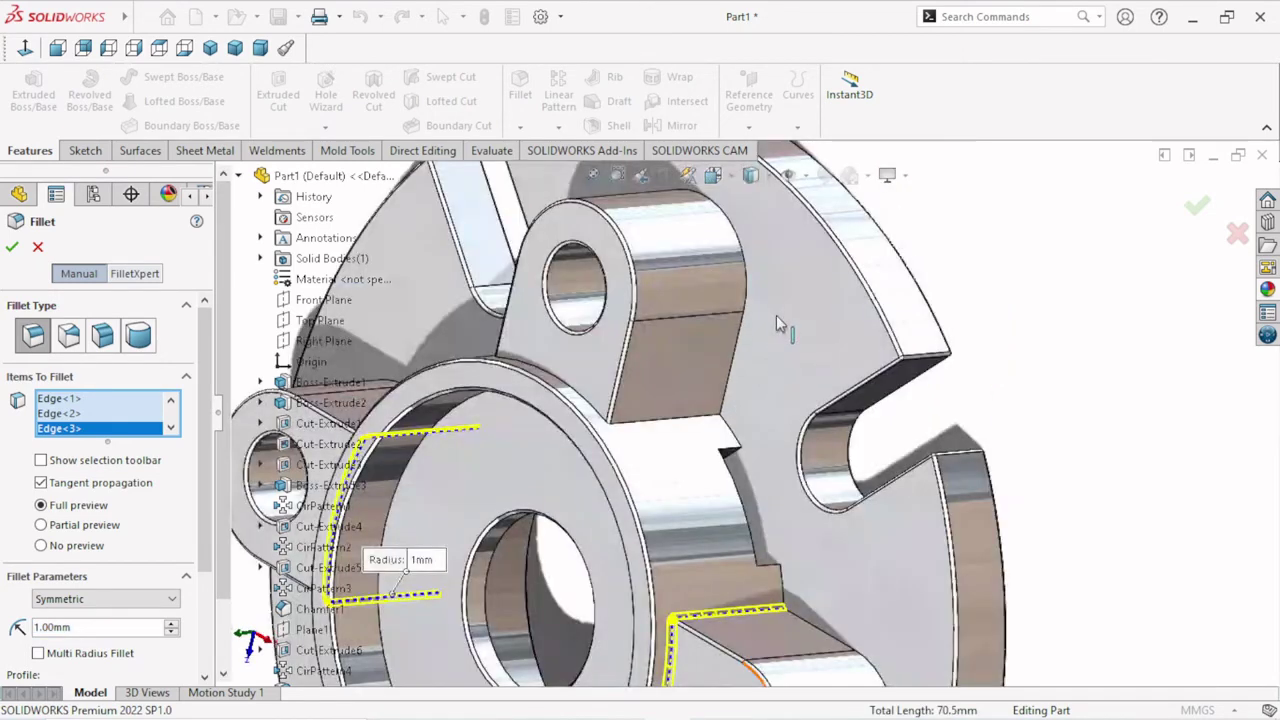
pyautogui.click(660, 428)
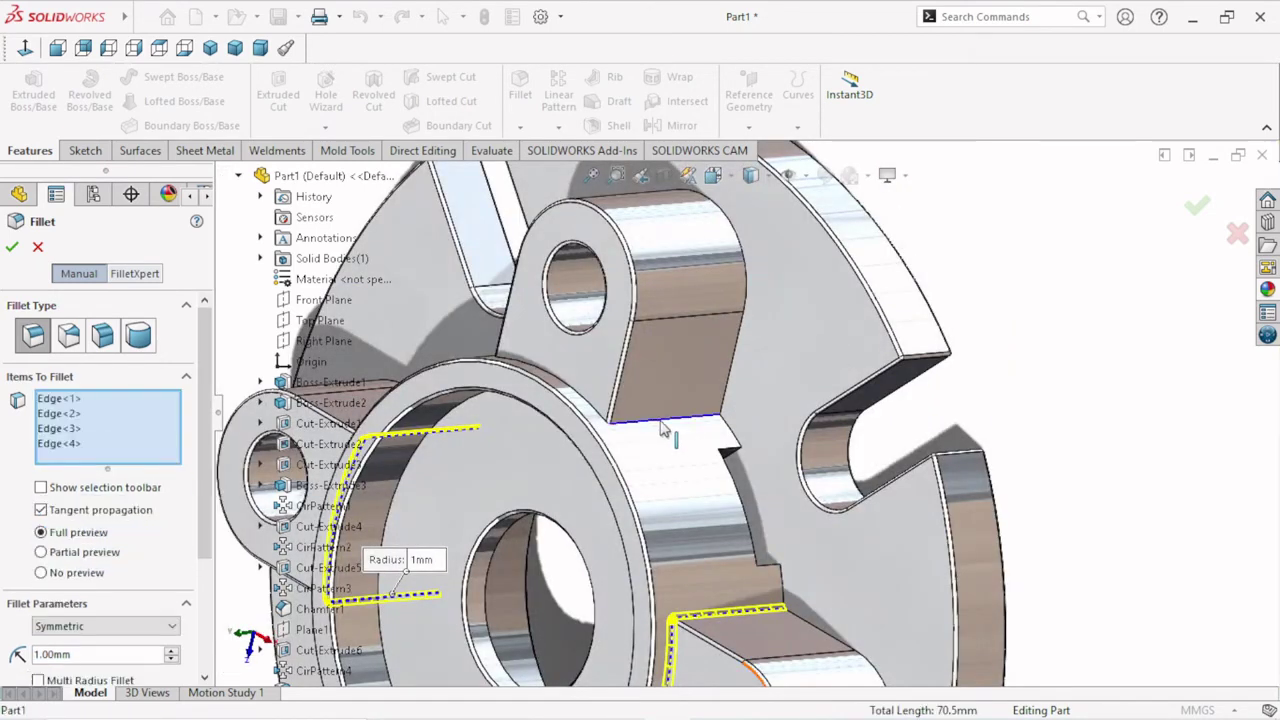
pyautogui.scroll(6, 767, 458)
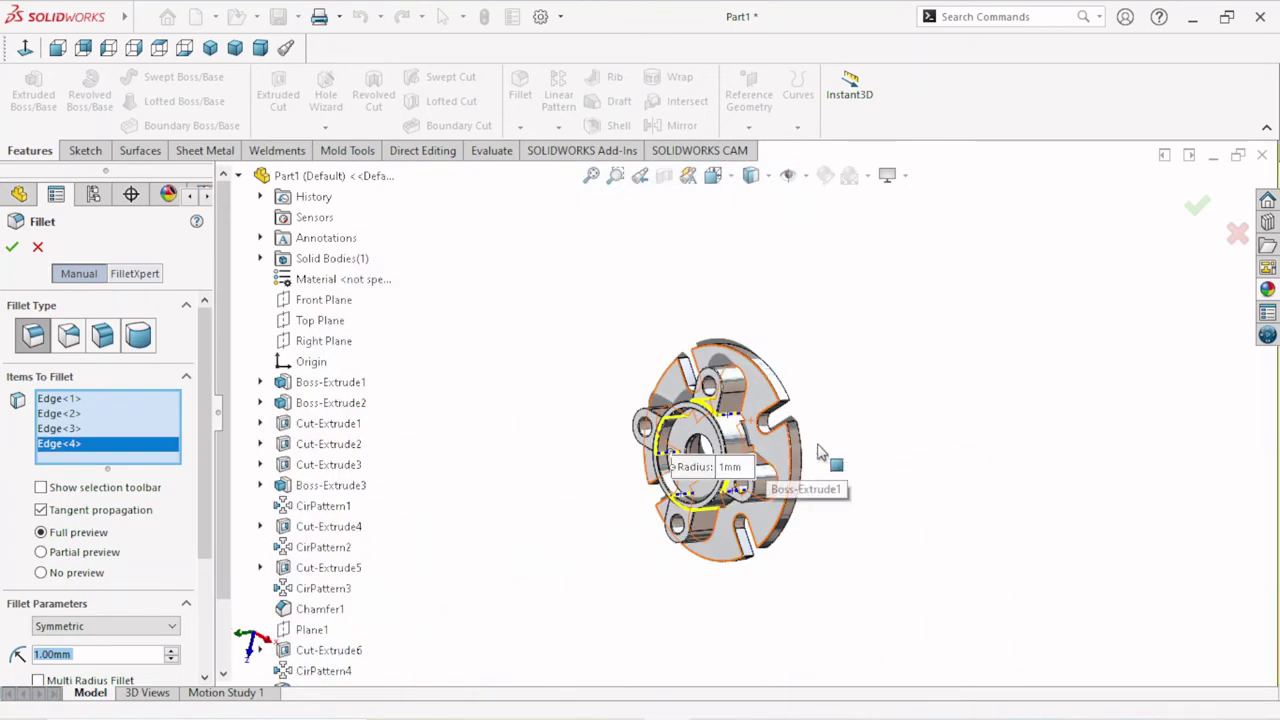
pyautogui.moveTo(814, 457)
pyautogui.mouseDown(button='middle')
pyautogui.moveTo(906, 340)
pyautogui.moveTo(513, 398)
pyautogui.mouseUp(button='middle')
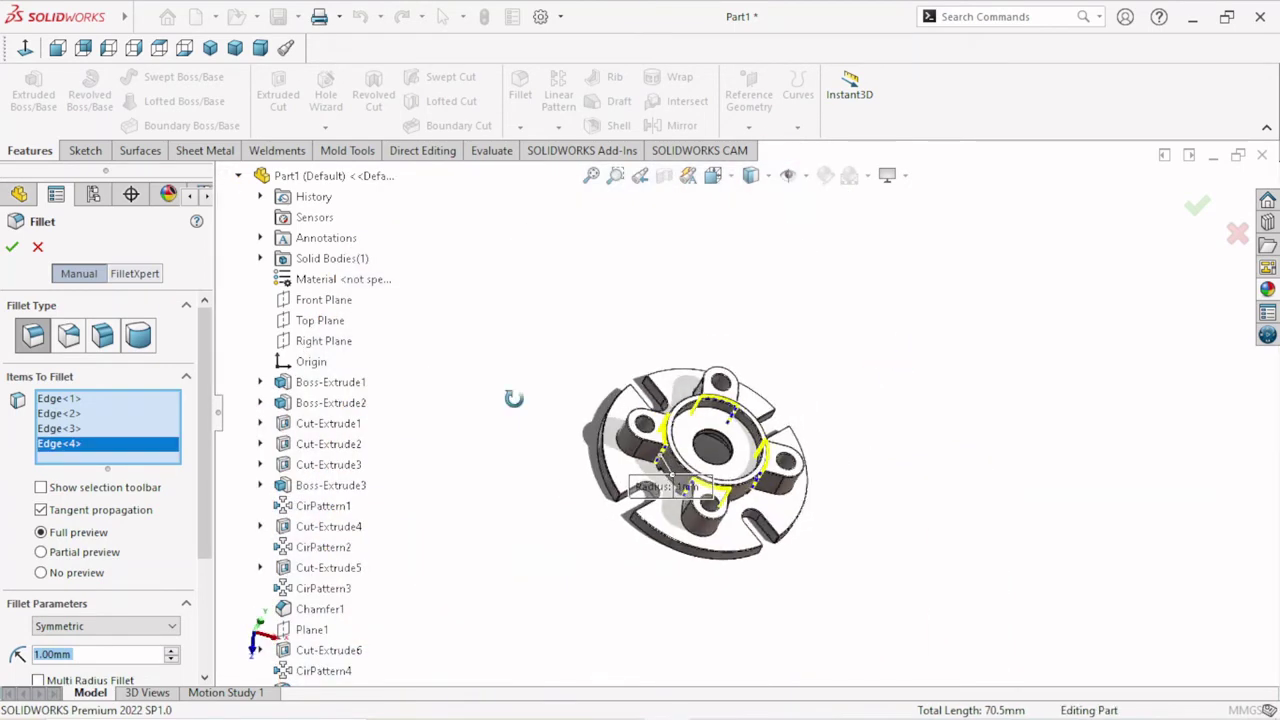
pyautogui.click(12, 246)
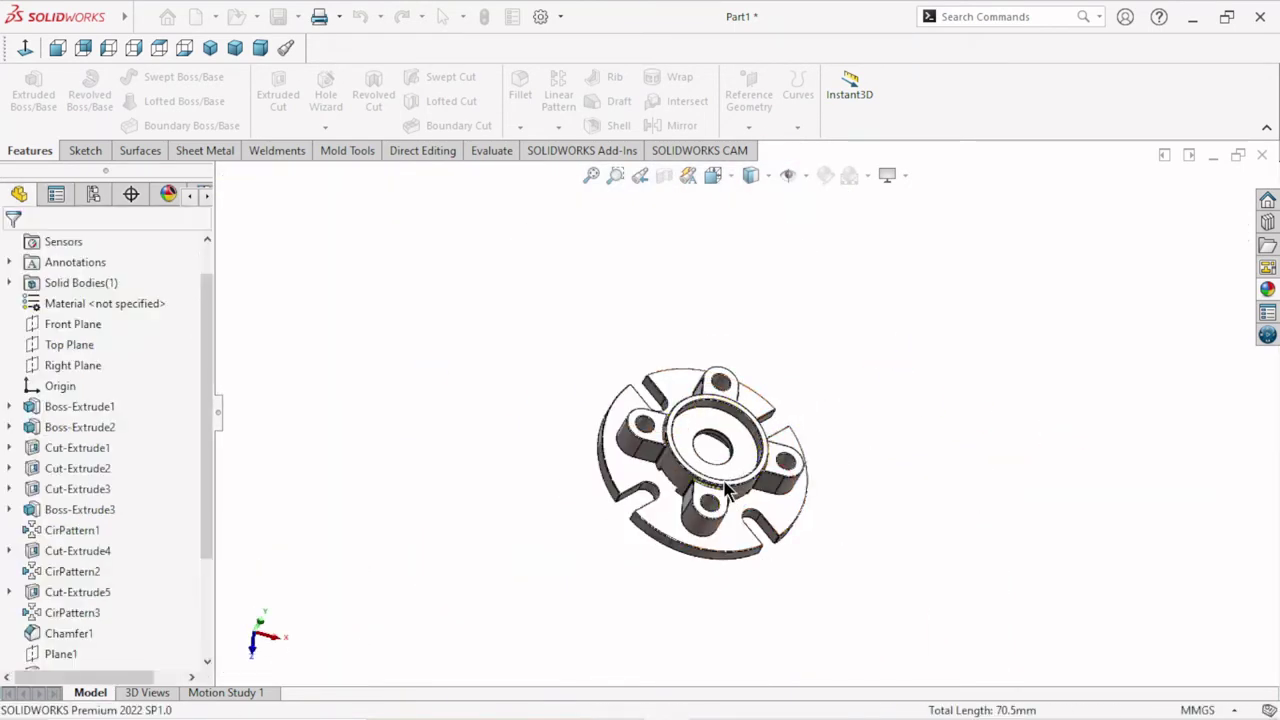
# Apply the polished steel appearance to the whole part.
pyautogui.scroll(-4, 728, 492)
pyautogui.scroll(-3, 728, 492)
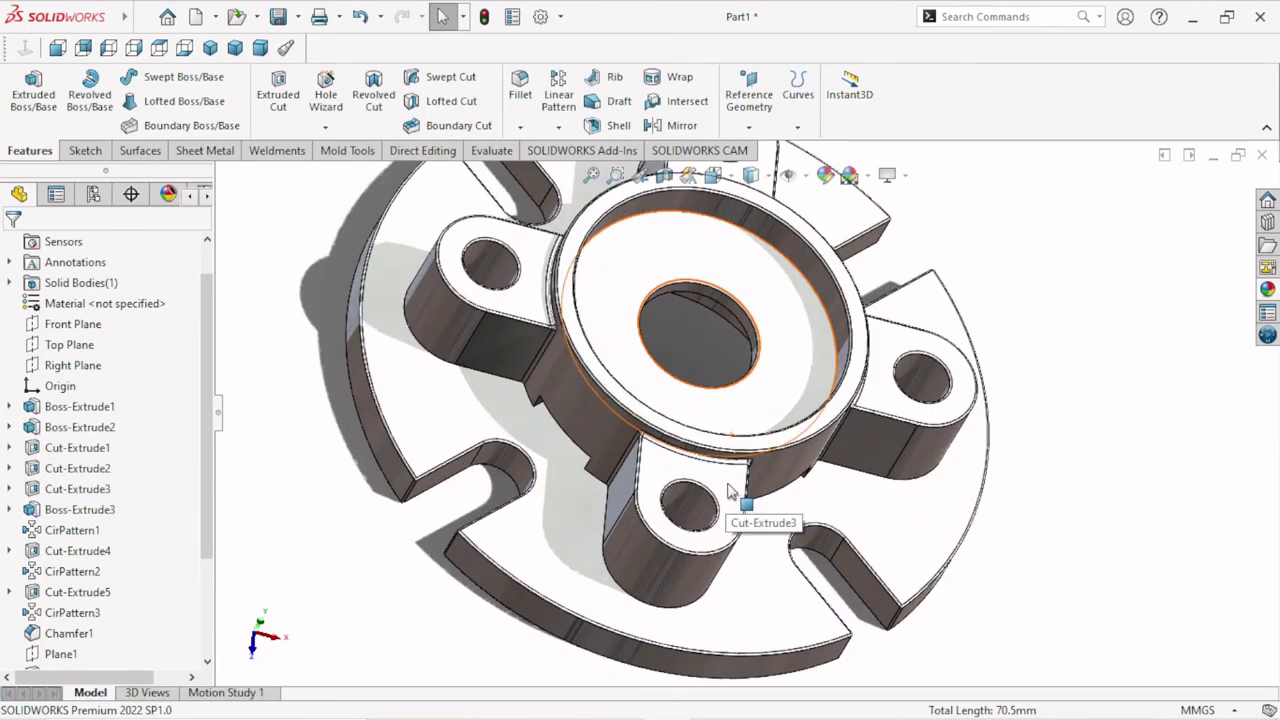
pyautogui.scroll(3, 728, 492)
pyautogui.moveTo(728, 492); pyautogui.dragTo(993, 436, button='middle')
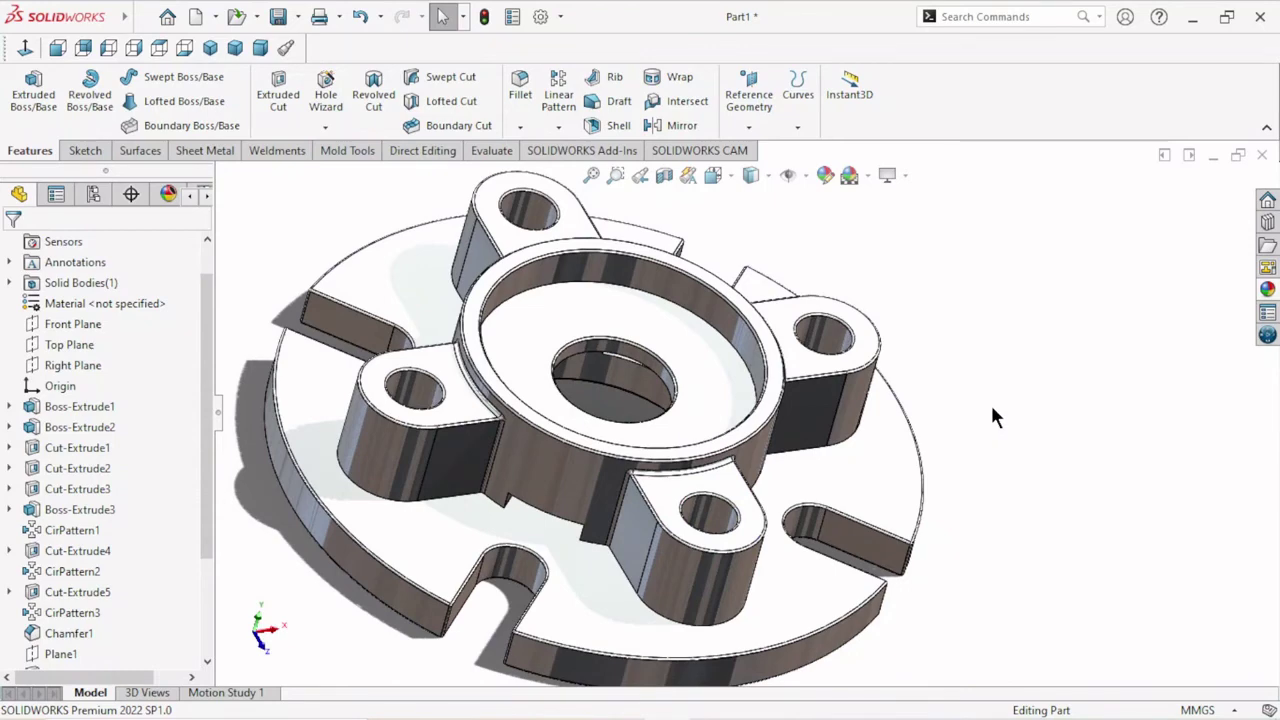
pyautogui.hotkey('ctrl', 'z')
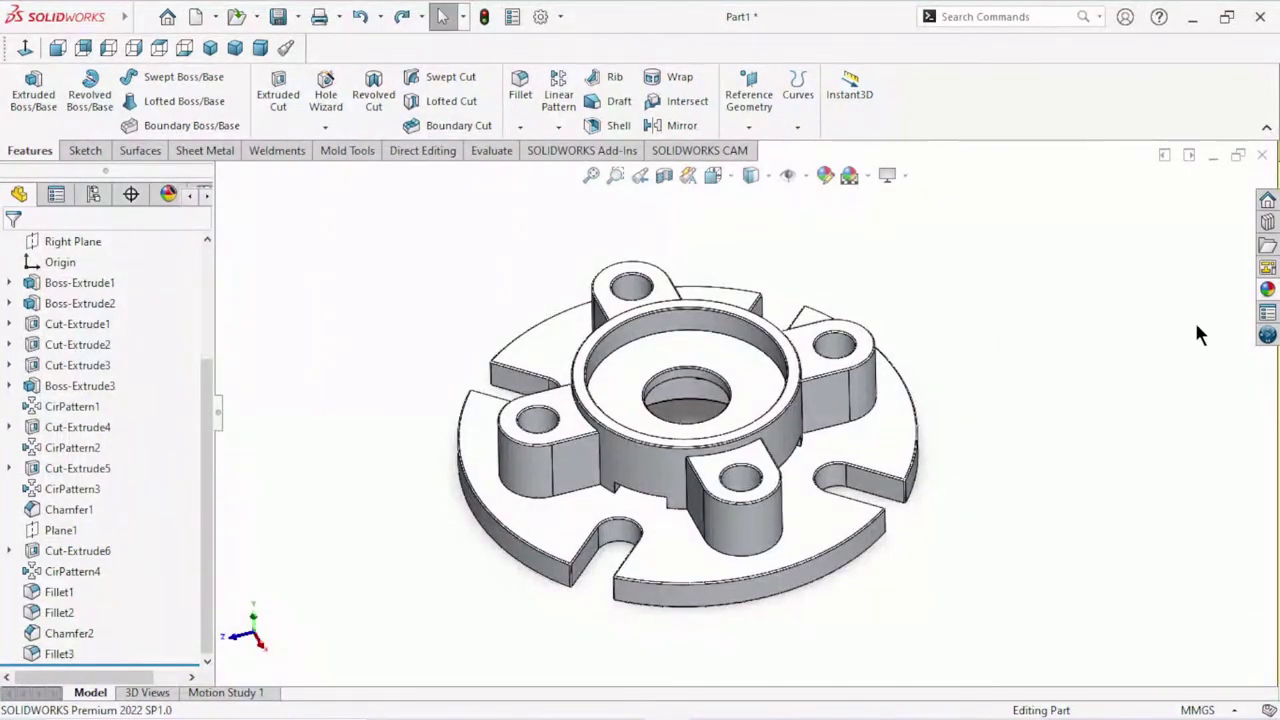
pyautogui.click(1267, 288)
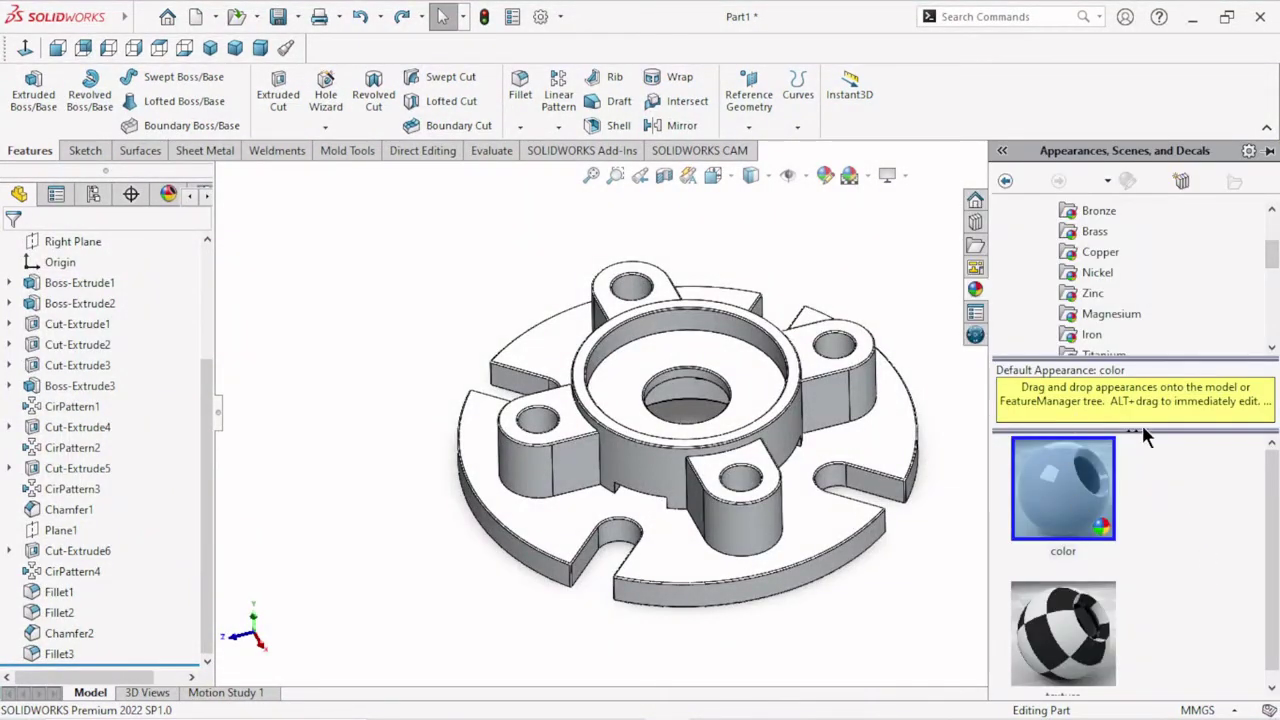
pyautogui.scroll(2, 1115, 285)
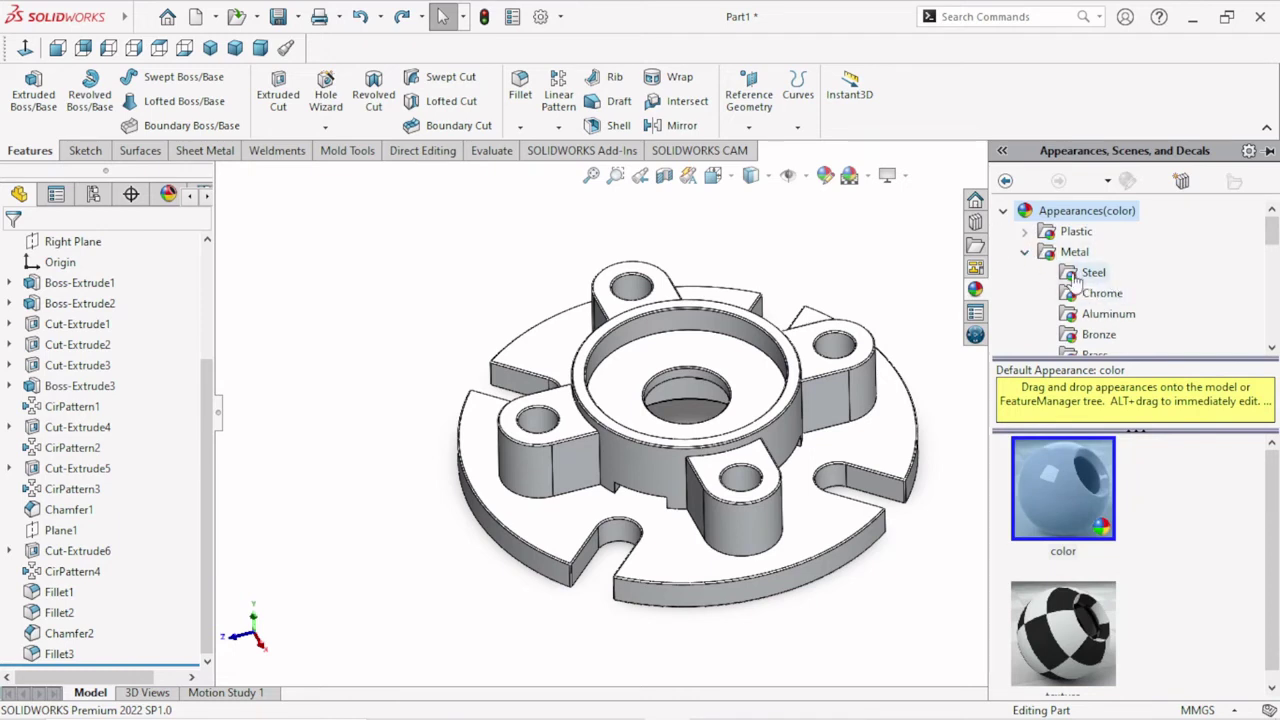
pyautogui.click(1091, 276)
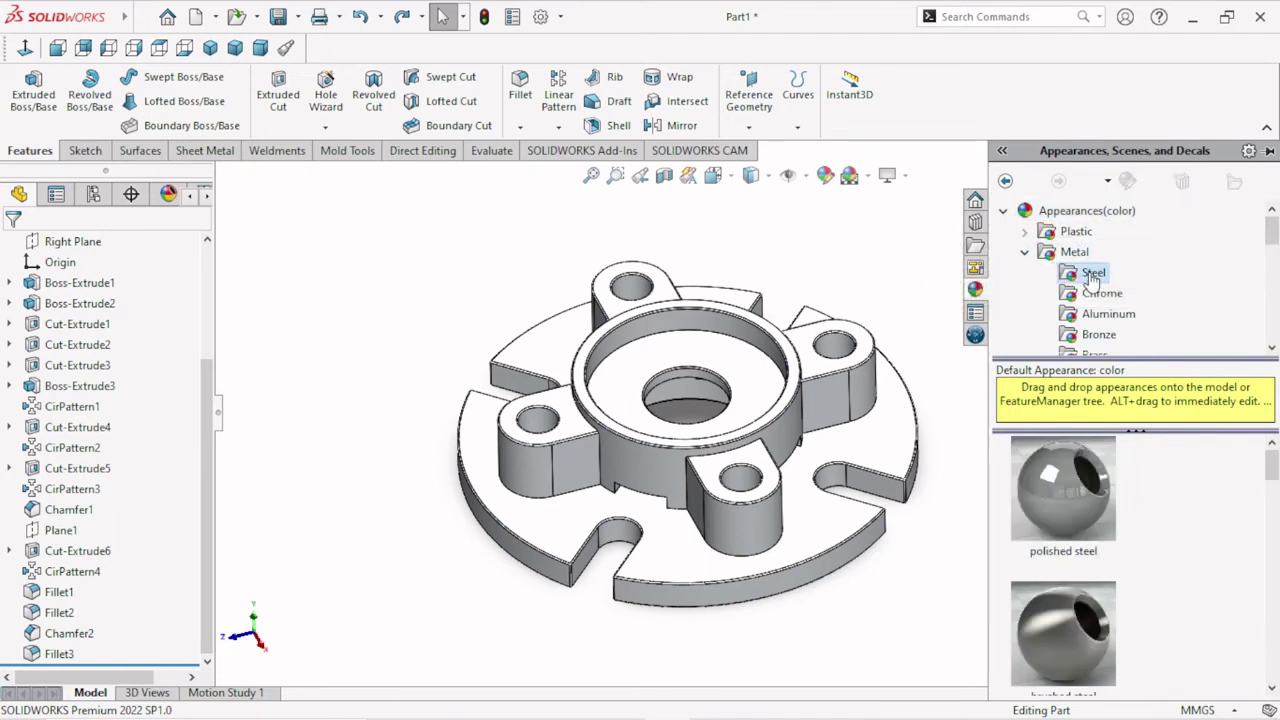
pyautogui.doubleClick(1092, 510)
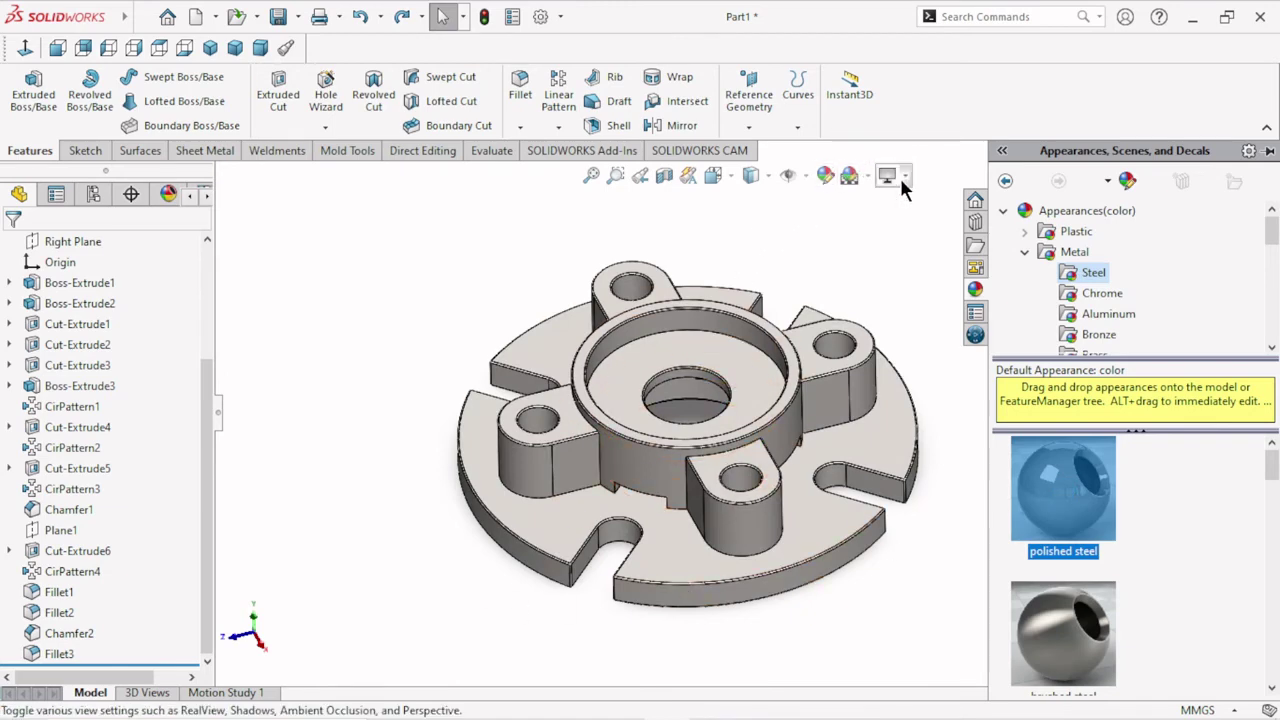
# Turn on RealView Graphics and Shadows In Shaded Mode, then inspect the finish.
pyautogui.click(899, 175)
pyautogui.click(895, 200)
pyautogui.moveTo(1021, 450); pyautogui.dragTo(1029, 370, button='middle')
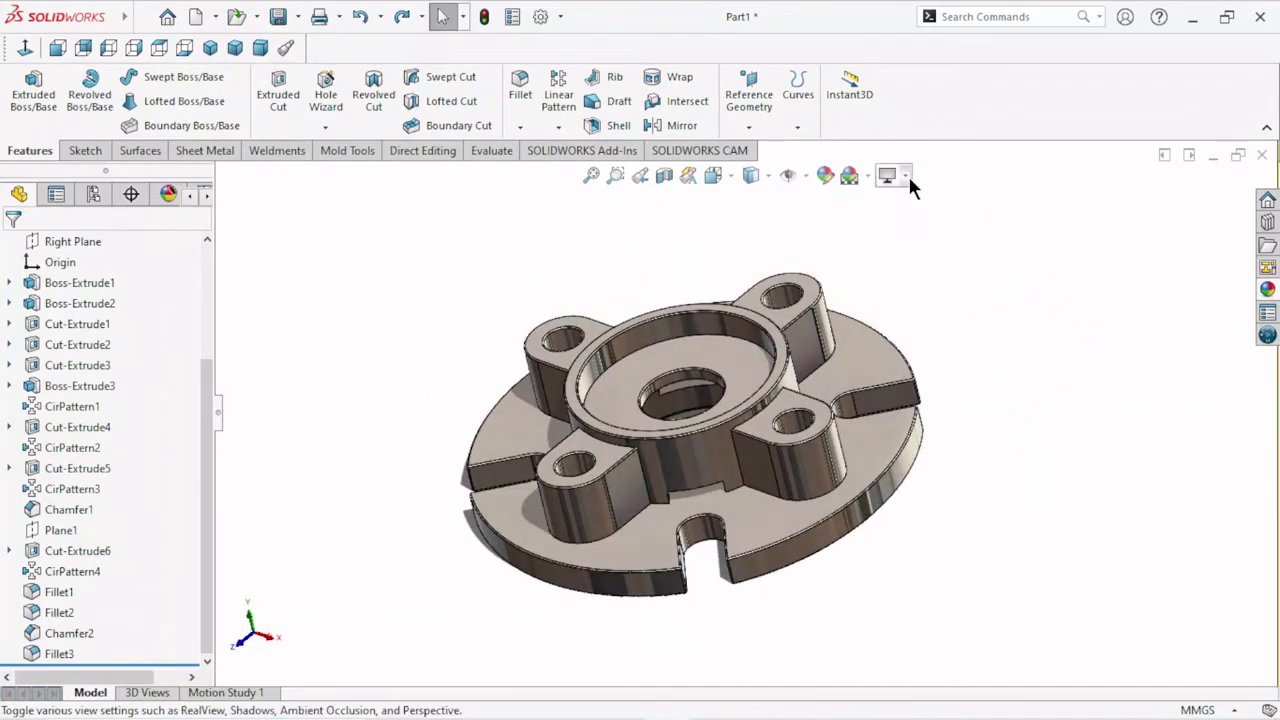
pyautogui.click(906, 176)
pyautogui.click(895, 218)
pyautogui.moveTo(830, 343)
pyautogui.mouseDown(button='middle')
pyautogui.moveTo(911, 490)
pyautogui.moveTo(903, 363)
pyautogui.moveTo(866, 251)
pyautogui.moveTo(789, 256)
pyautogui.moveTo(720, 423)
pyautogui.mouseUp(button='middle')
pyautogui.moveTo(923, 271)
pyautogui.mouseDown(button='middle')
pyautogui.moveTo(868, 365)
pyautogui.moveTo(920, 360)
pyautogui.mouseUp(button='middle')
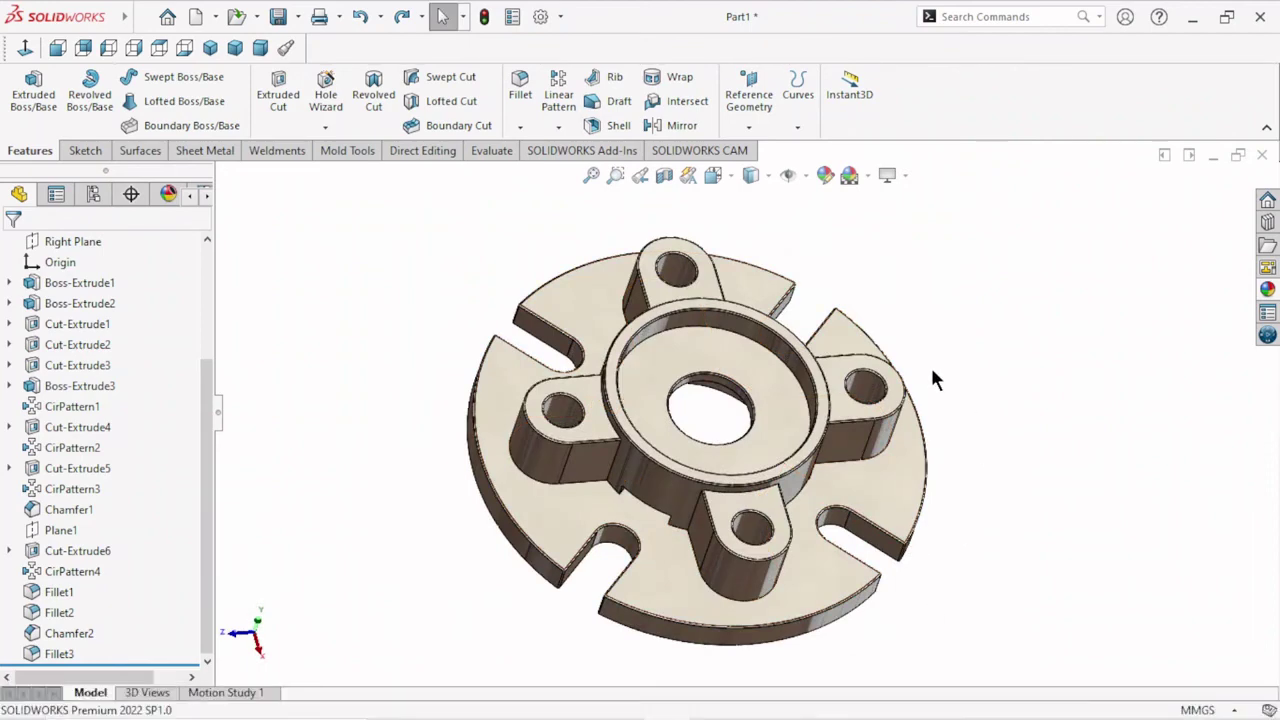
pyautogui.moveTo(932, 375)
pyautogui.mouseDown(button='middle')
pyautogui.moveTo(894, 277)
pyautogui.moveTo(924, 311)
pyautogui.moveTo(917, 323)
pyautogui.mouseUp(button='middle')
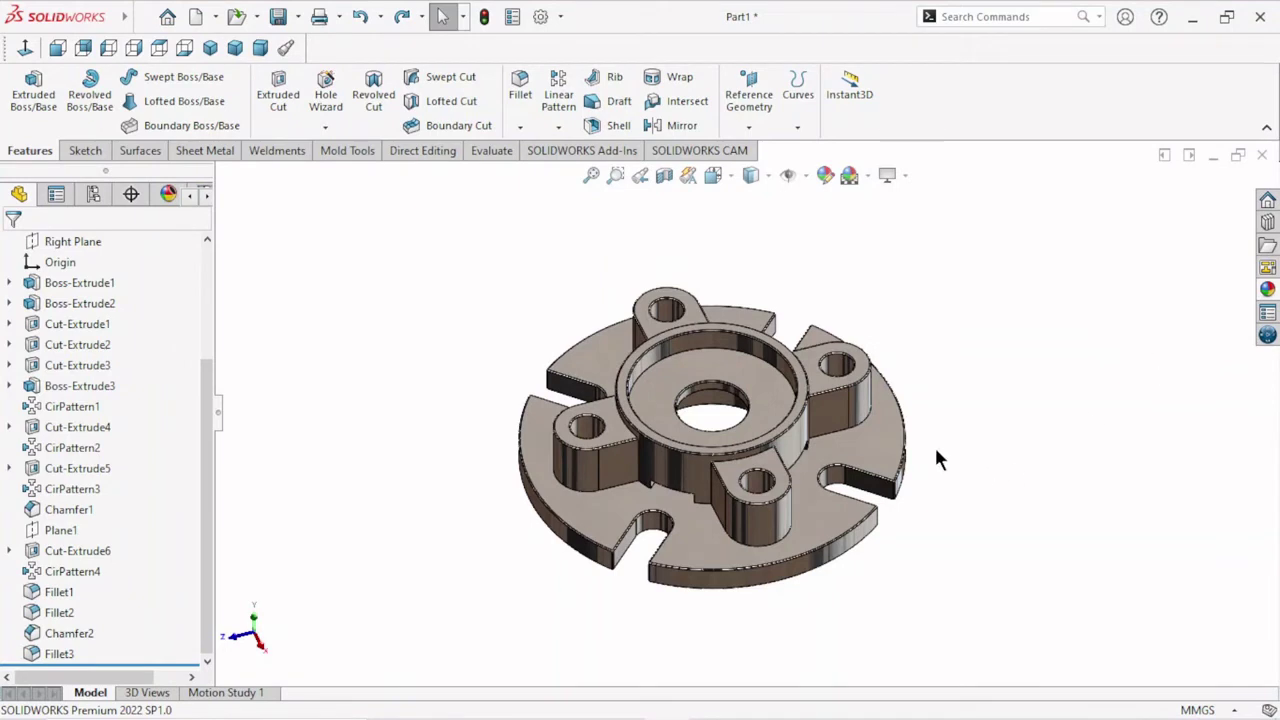
# Select the base flange plus Boss-Extrude2, Cut-Extrude1–5 and CirPattern2–3 in the tree.
pyautogui.click(816, 553)
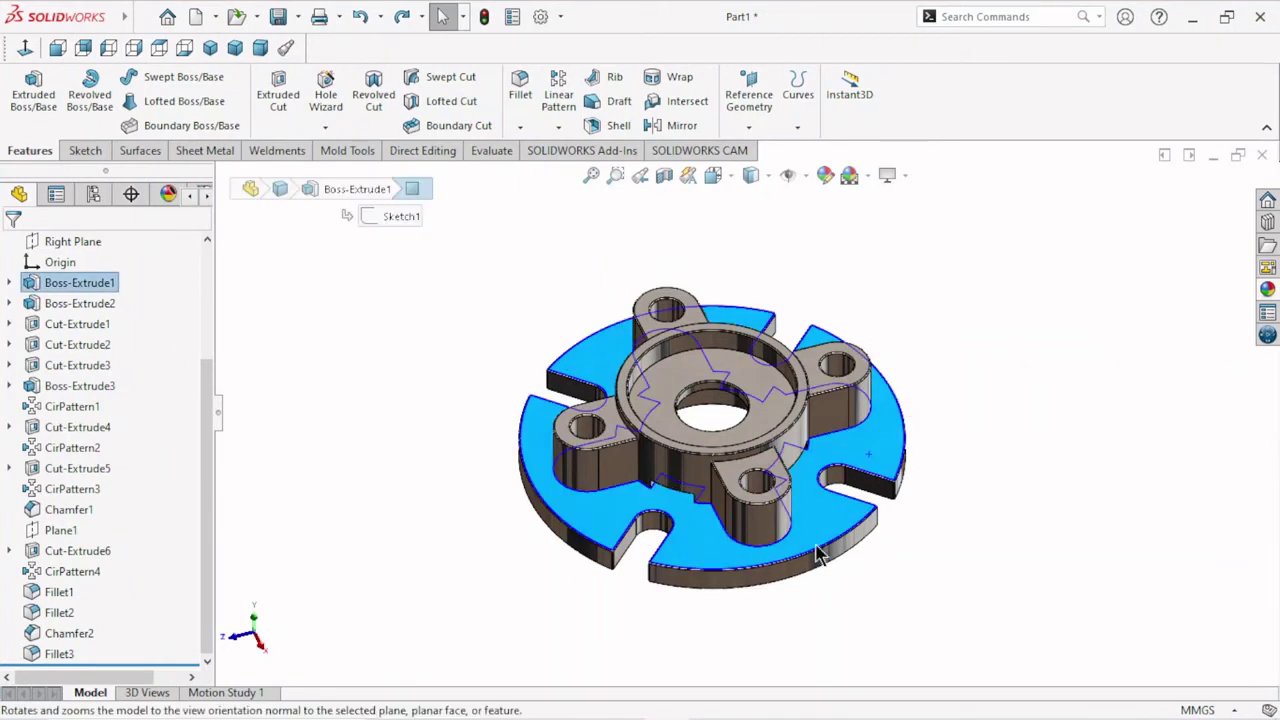
pyautogui.keyDown('ctrl'); pyautogui.click(71, 300); pyautogui.keyUp('ctrl')
pyautogui.keyDown('ctrl'); pyautogui.click(68, 326); pyautogui.keyUp('ctrl')
pyautogui.keyDown('ctrl'); pyautogui.click(69, 346); pyautogui.keyUp('ctrl')
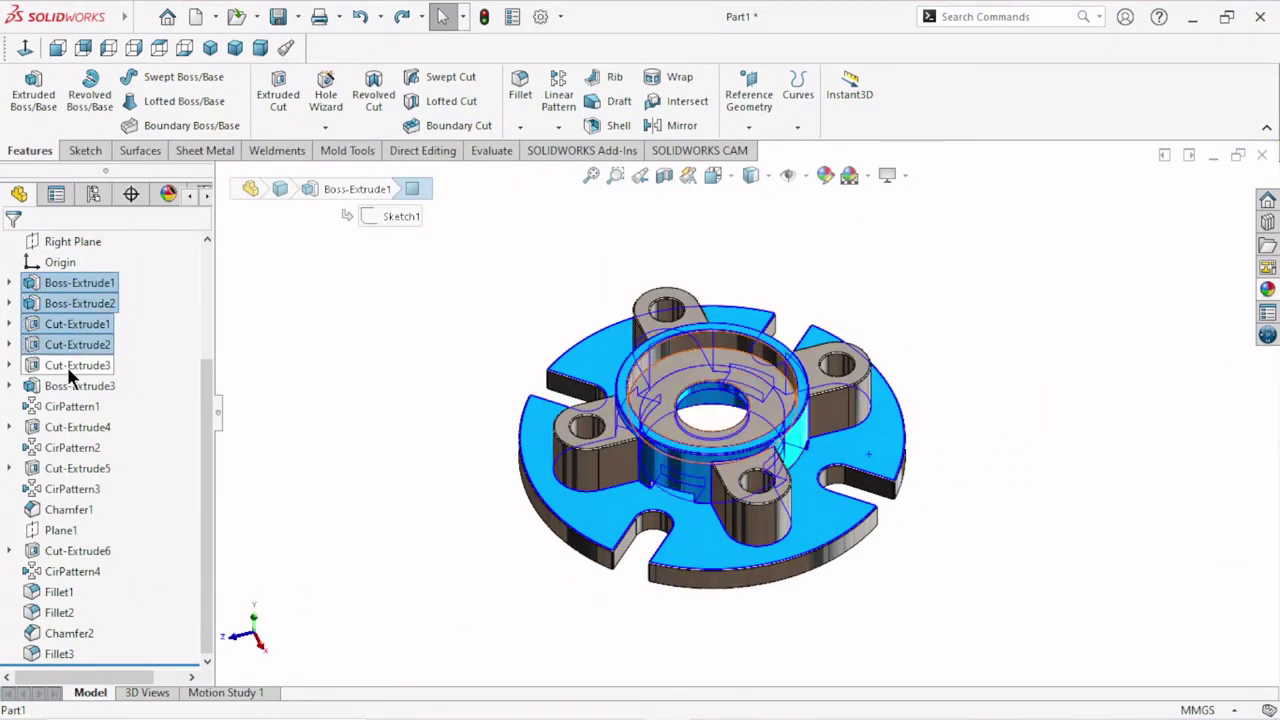
pyautogui.keyDown('ctrl'); pyautogui.click(69, 367); pyautogui.keyUp('ctrl')
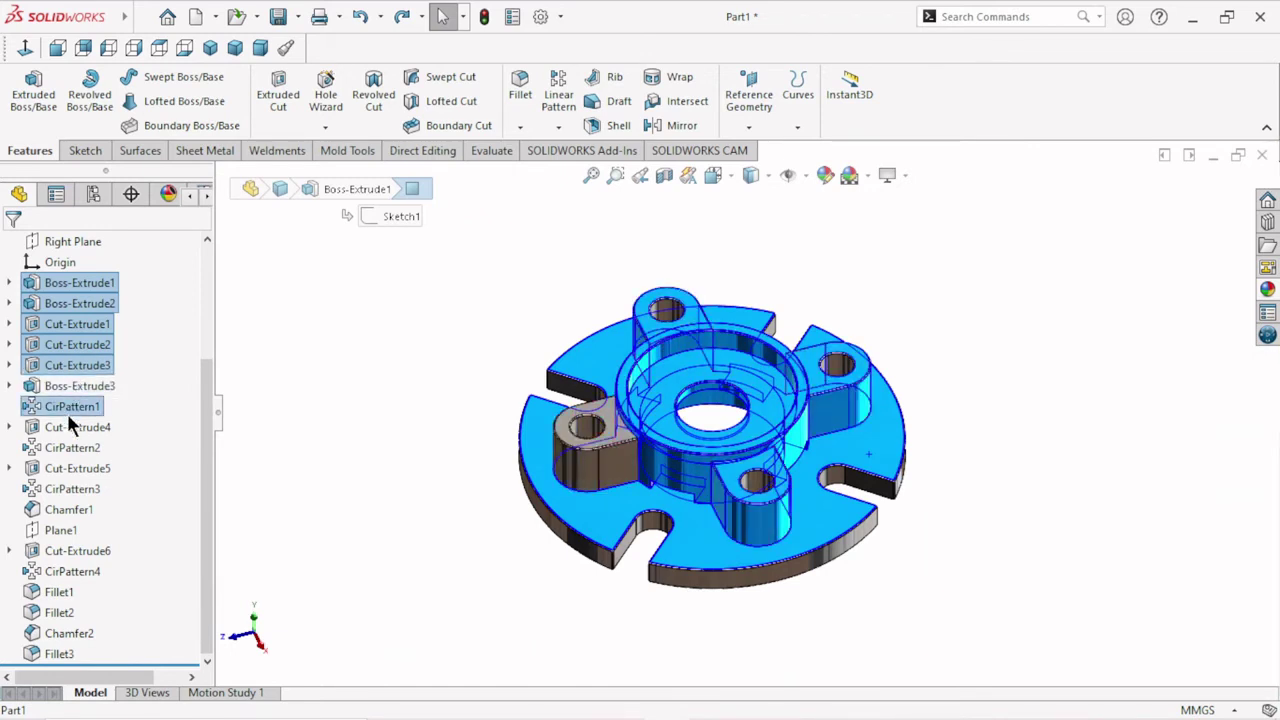
pyautogui.keyDown('ctrl'); pyautogui.click(67, 428); pyautogui.keyUp('ctrl')
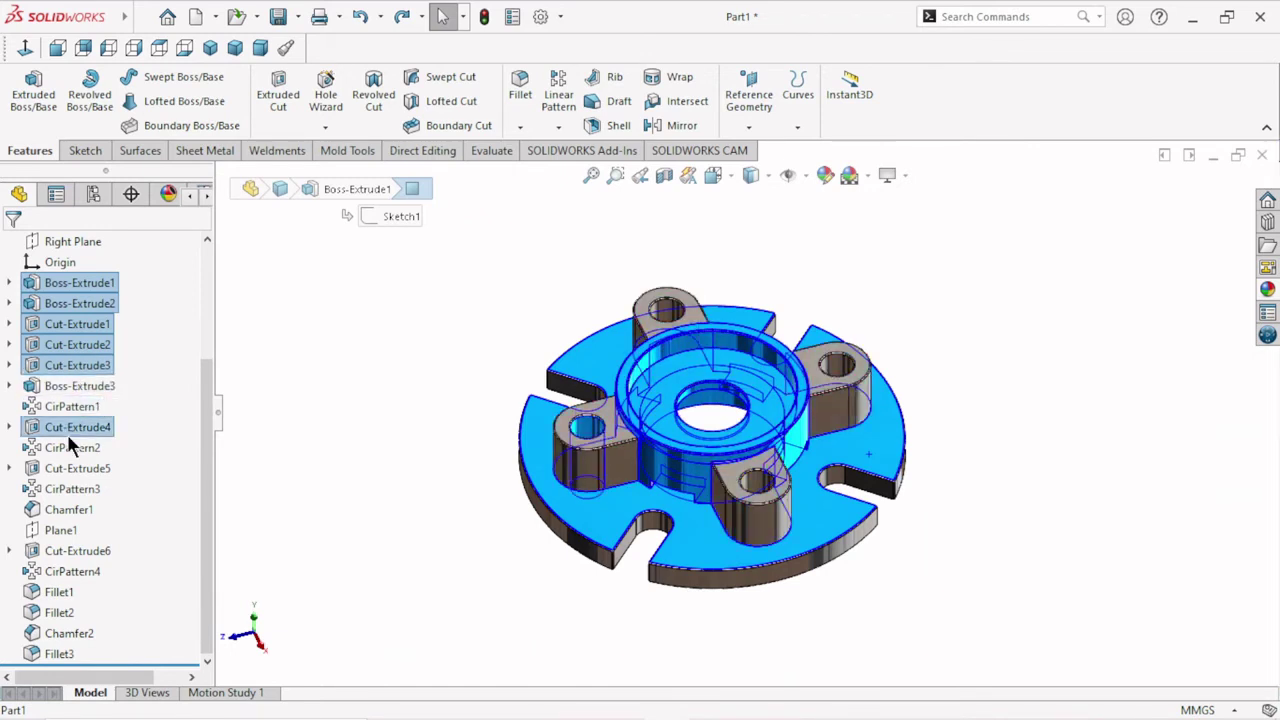
pyautogui.keyDown('ctrl'); pyautogui.click(65, 446); pyautogui.keyUp('ctrl')
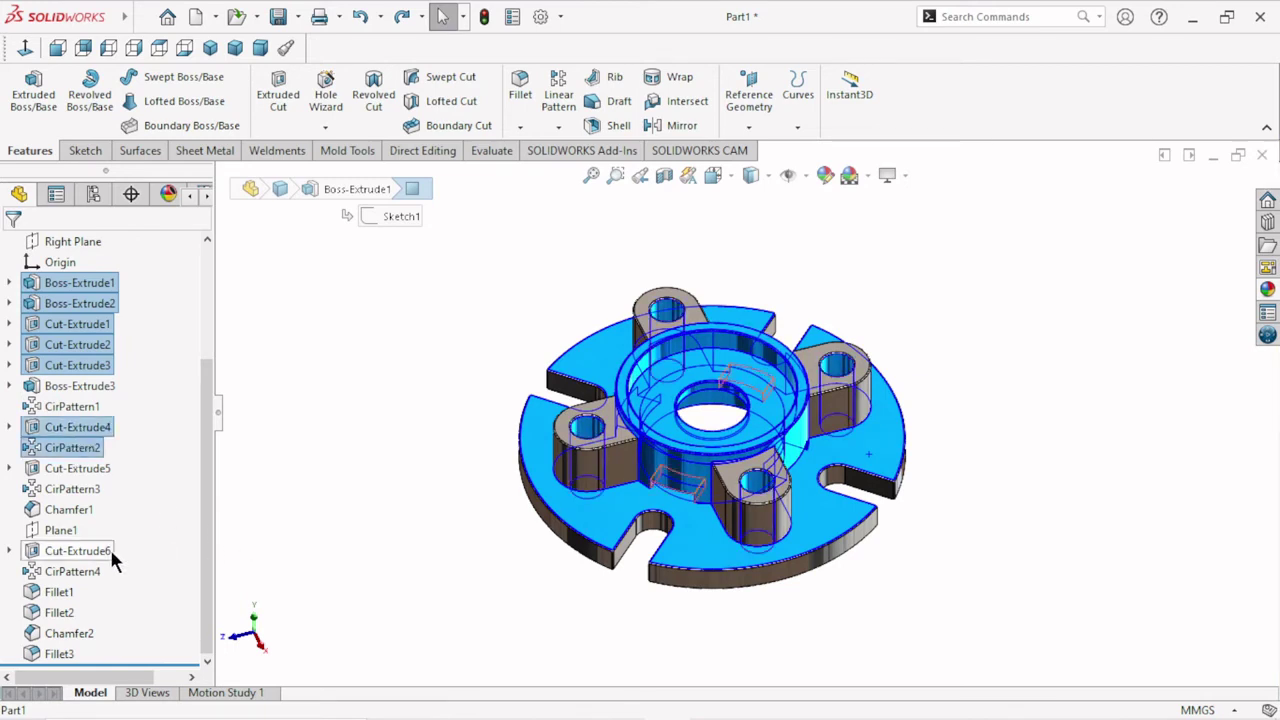
pyautogui.keyDown('ctrl'); pyautogui.click(80, 455); pyautogui.keyUp('ctrl')
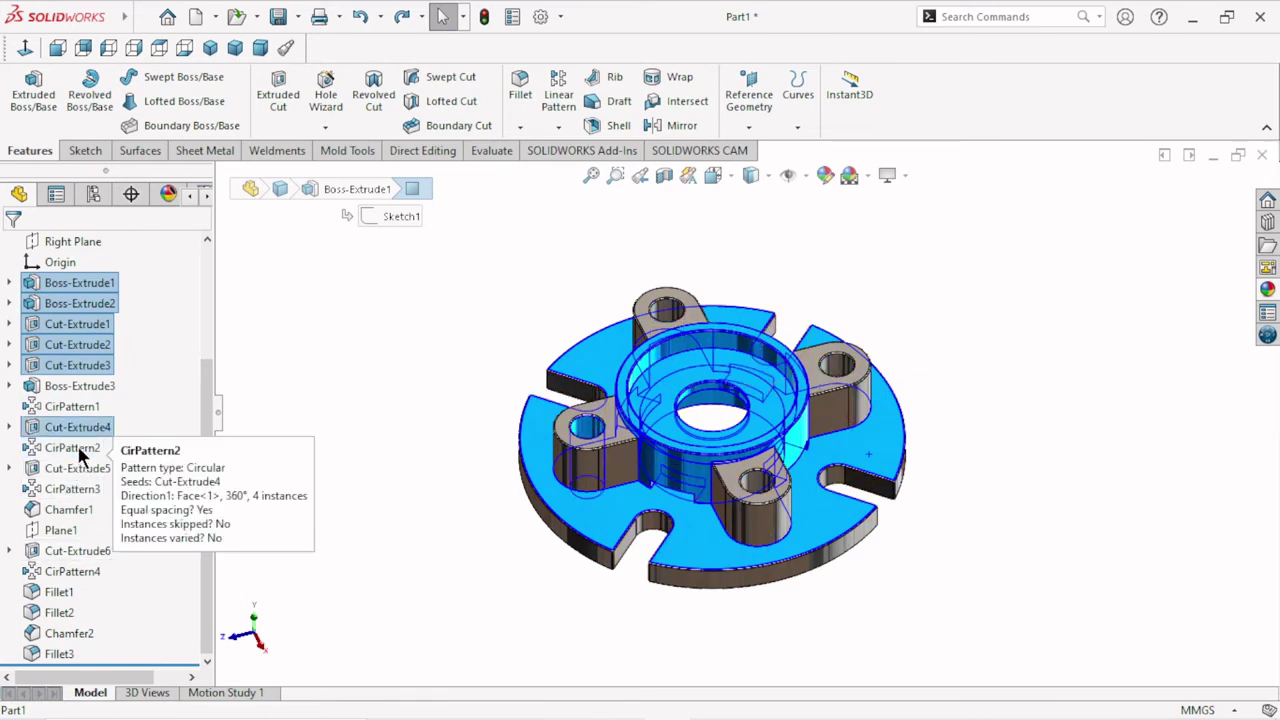
pyautogui.keyDown('ctrl'); pyautogui.click(76, 448); pyautogui.keyUp('ctrl')
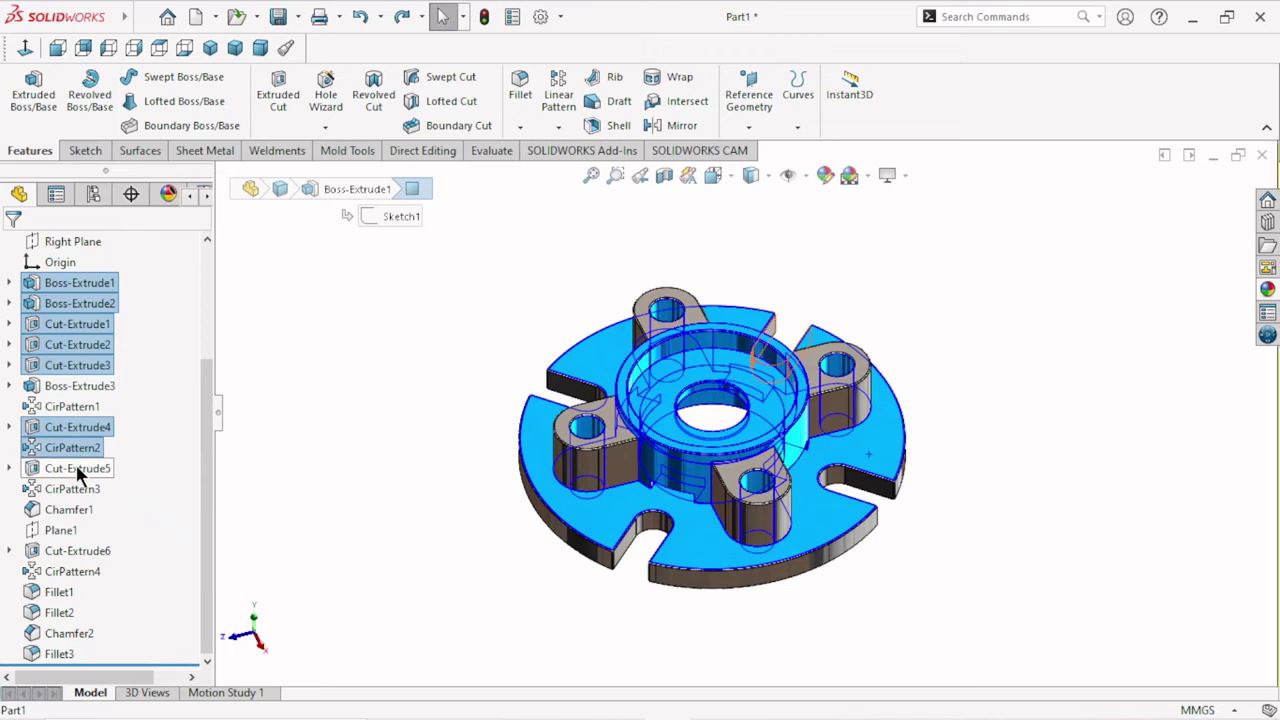
pyautogui.keyDown('ctrl'); pyautogui.click(72, 468); pyautogui.keyUp('ctrl')
pyautogui.keyDown('ctrl'); pyautogui.click(68, 489); pyautogui.keyUp('ctrl')
# Add Chamfer1, Cut-Extrude6 and CirPattern4, adjusting the cut and pattern selections.
pyautogui.keyDown('ctrl'); pyautogui.click(62, 512); pyautogui.keyUp('ctrl')
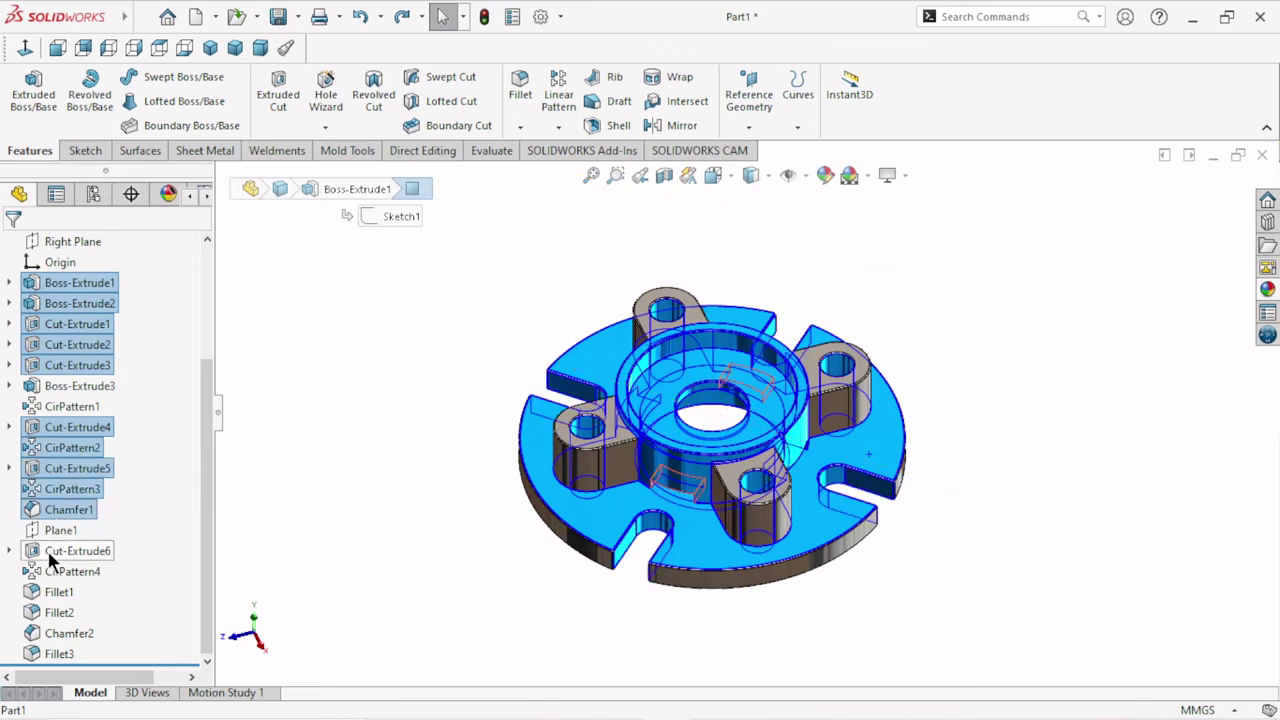
pyautogui.keyDown('ctrl'); pyautogui.click(50, 558); pyautogui.keyUp('ctrl')
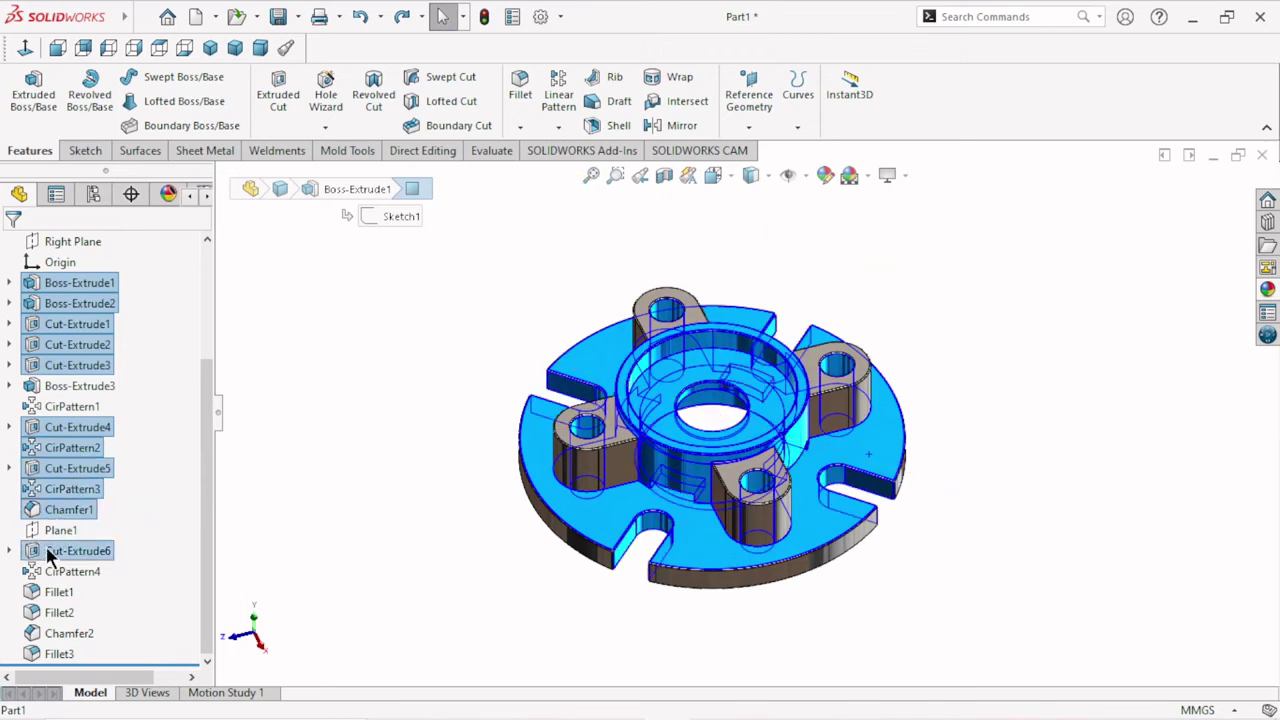
pyautogui.keyDown('ctrl'); pyautogui.click(76, 490); pyautogui.keyUp('ctrl')
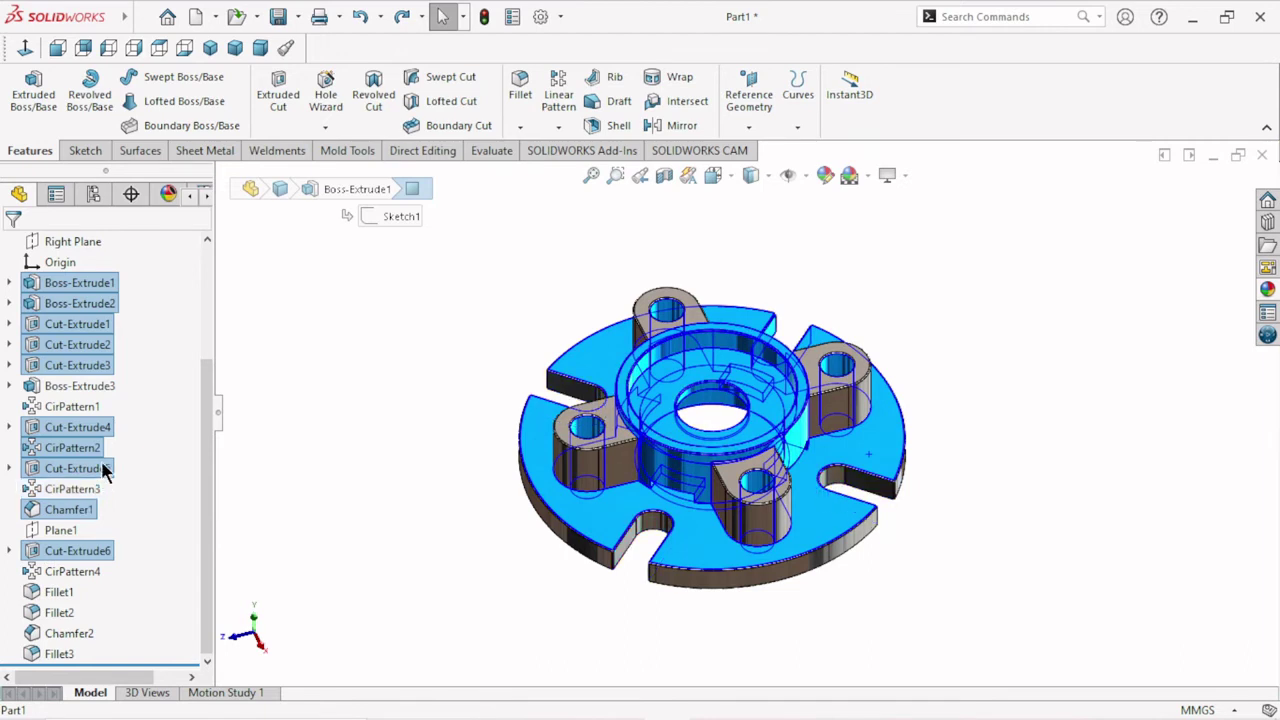
pyautogui.keyDown('ctrl'); pyautogui.click(101, 466); pyautogui.keyUp('ctrl')
pyautogui.keyDown('ctrl'); pyautogui.click(94, 448); pyautogui.keyUp('ctrl')
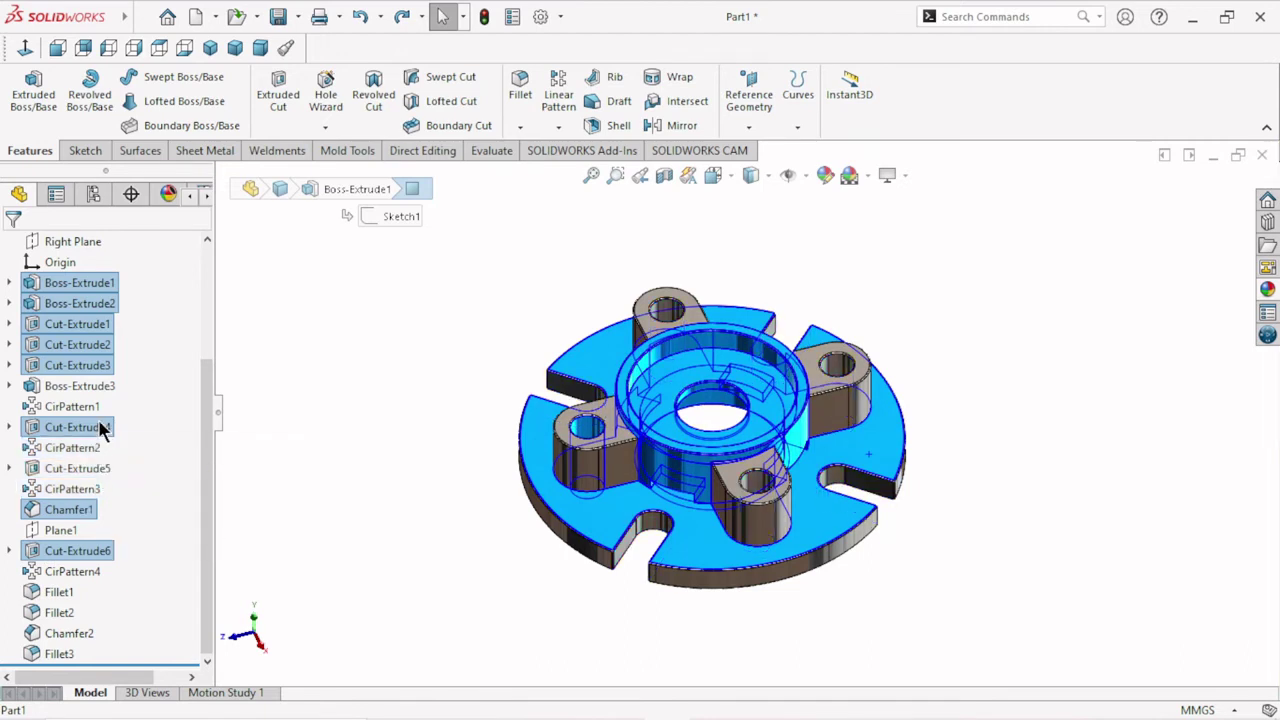
pyautogui.keyDown('ctrl'); pyautogui.click(95, 431); pyautogui.keyUp('ctrl')
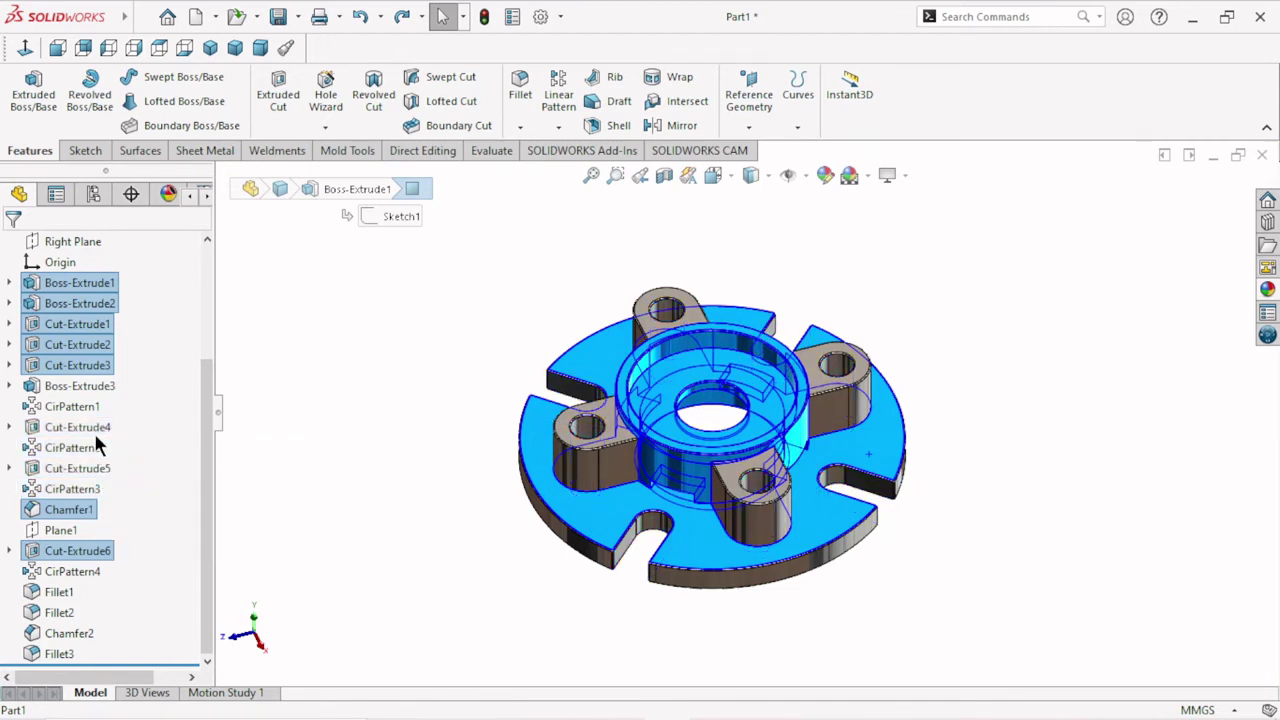
pyautogui.keyDown('ctrl'); pyautogui.click(83, 447); pyautogui.keyUp('ctrl')
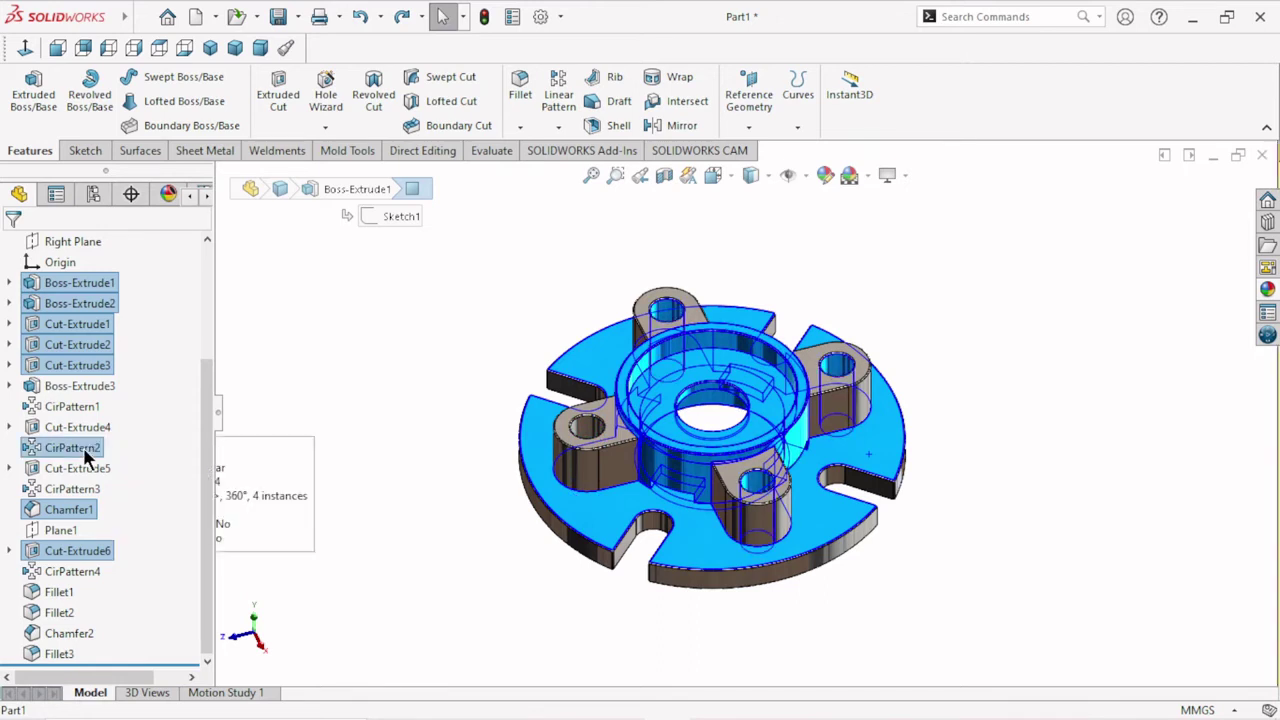
pyautogui.keyDown('ctrl'); pyautogui.click(83, 447); pyautogui.keyUp('ctrl')
pyautogui.keyDown('ctrl'); pyautogui.click(83, 469); pyautogui.keyUp('ctrl')
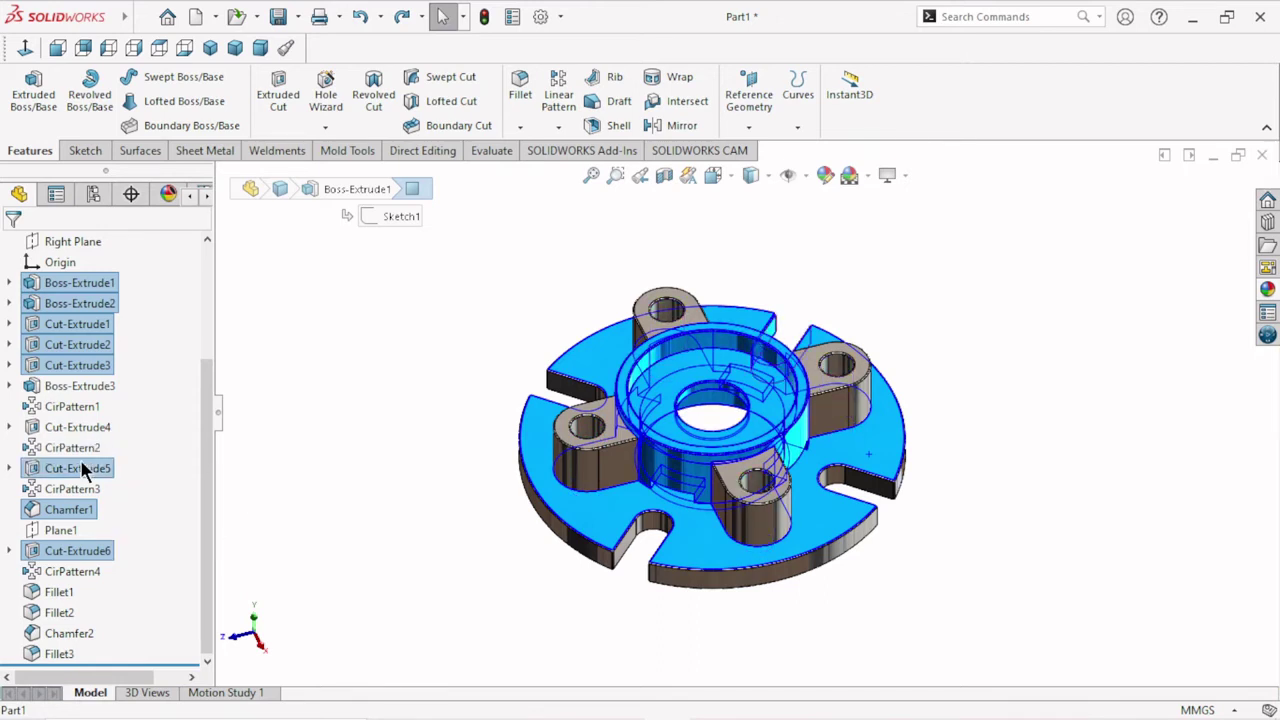
pyautogui.keyDown('ctrl'); pyautogui.click(78, 489); pyautogui.keyUp('ctrl')
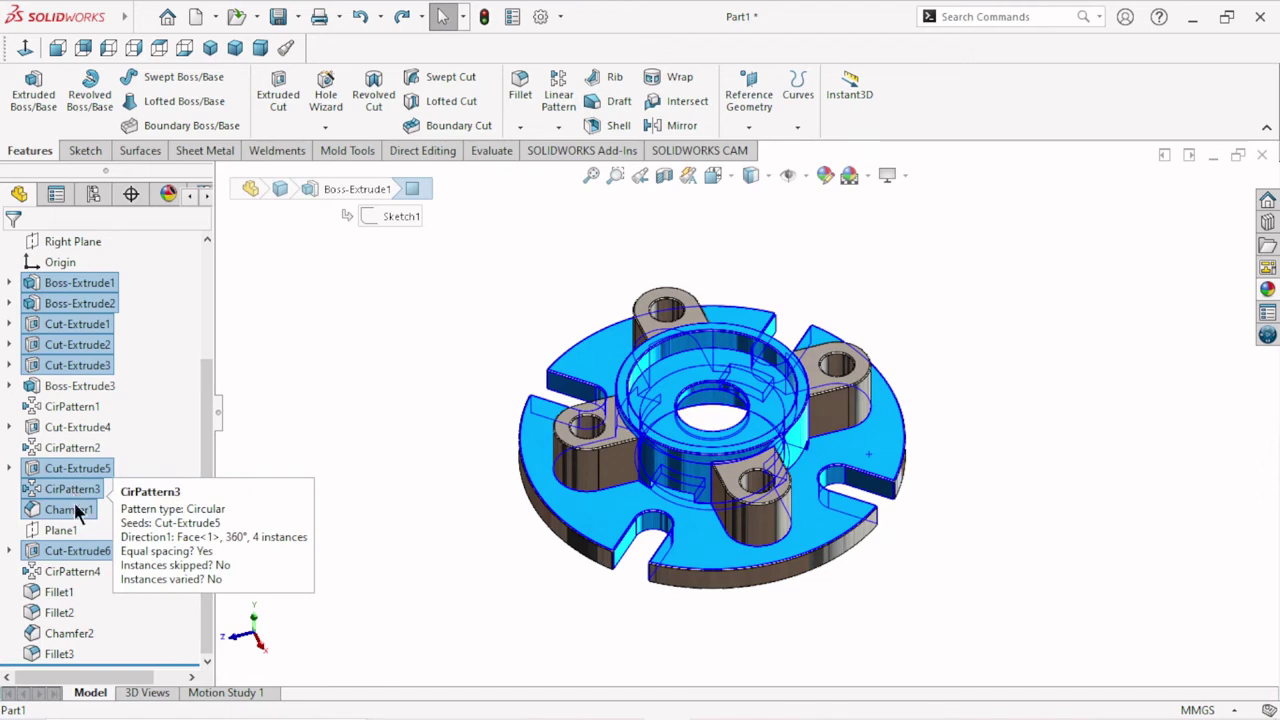
pyautogui.keyDown('ctrl'); pyautogui.click(72, 573); pyautogui.keyUp('ctrl')
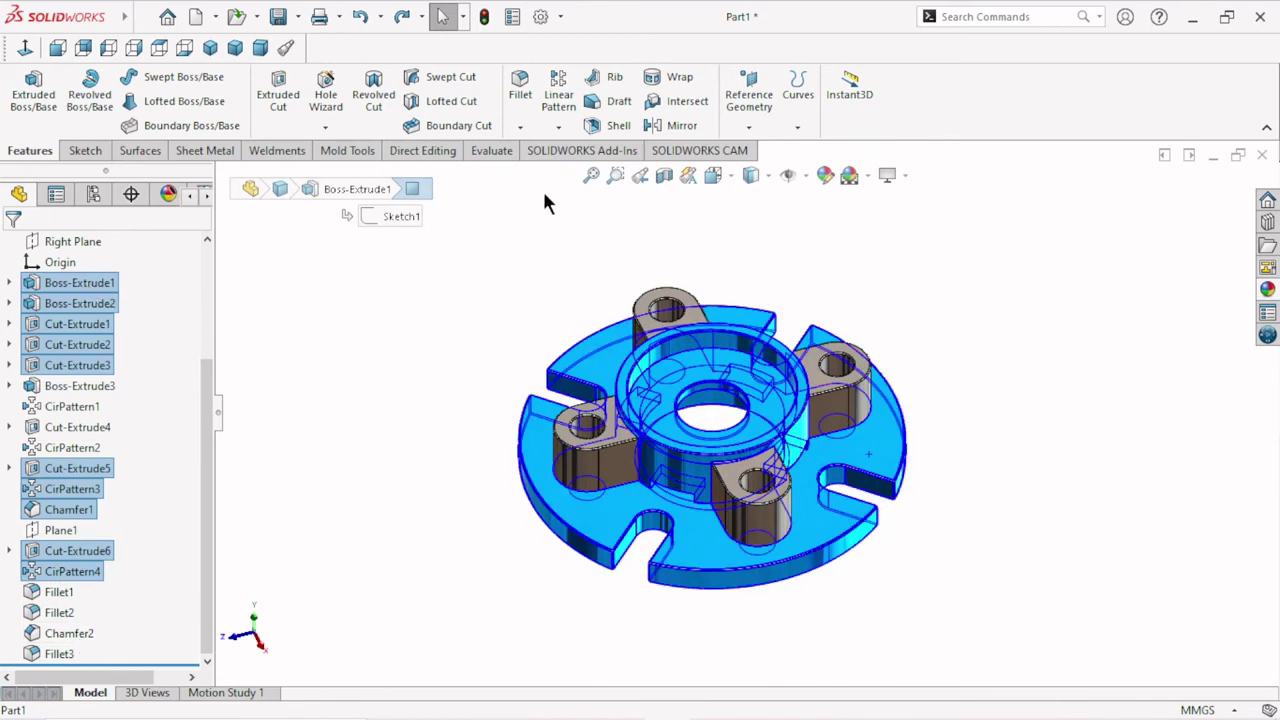
# Give the selected flange features a yellow appearance.
pyautogui.click(823, 176)
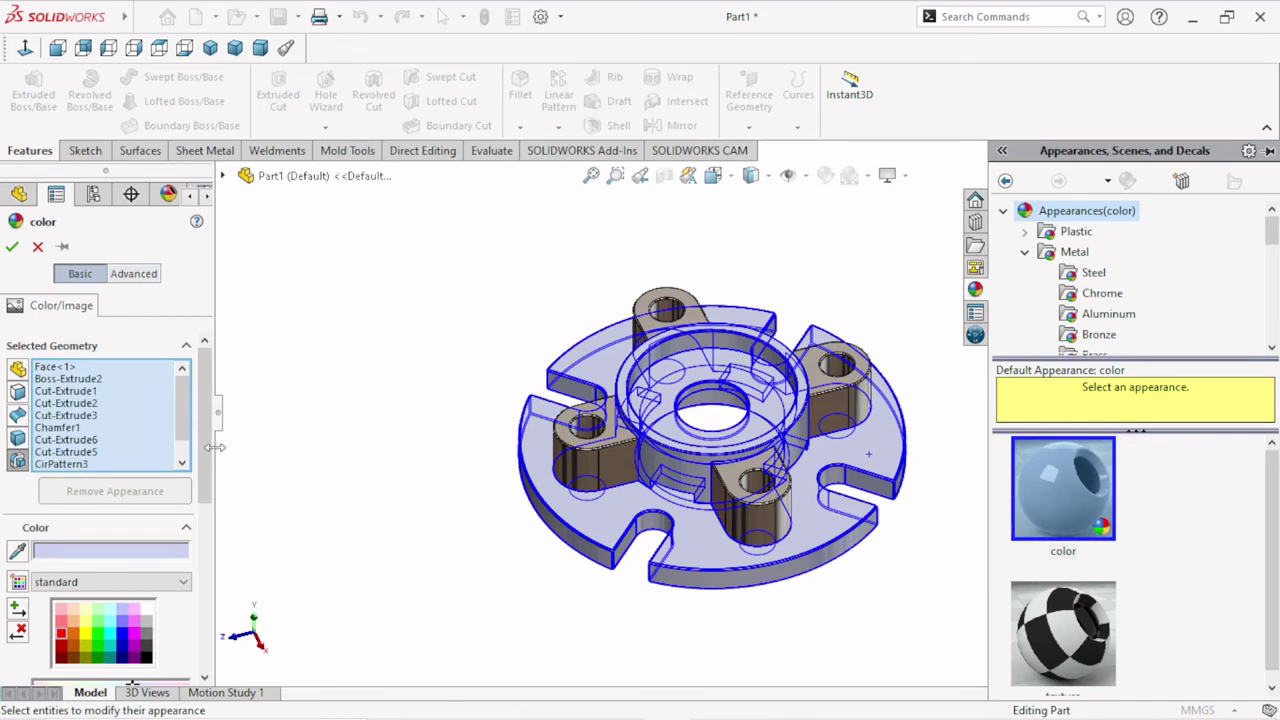
pyautogui.moveTo(210, 450); pyautogui.dragTo(188, 520)
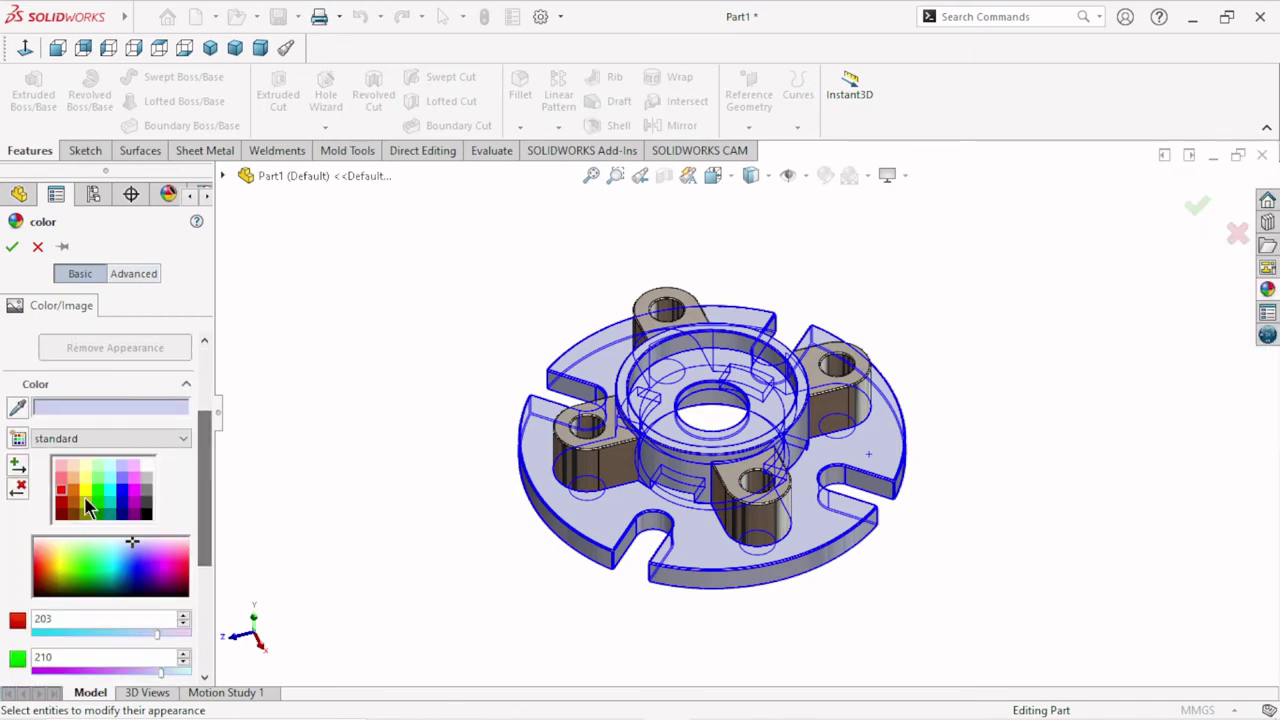
pyautogui.click(89, 495)
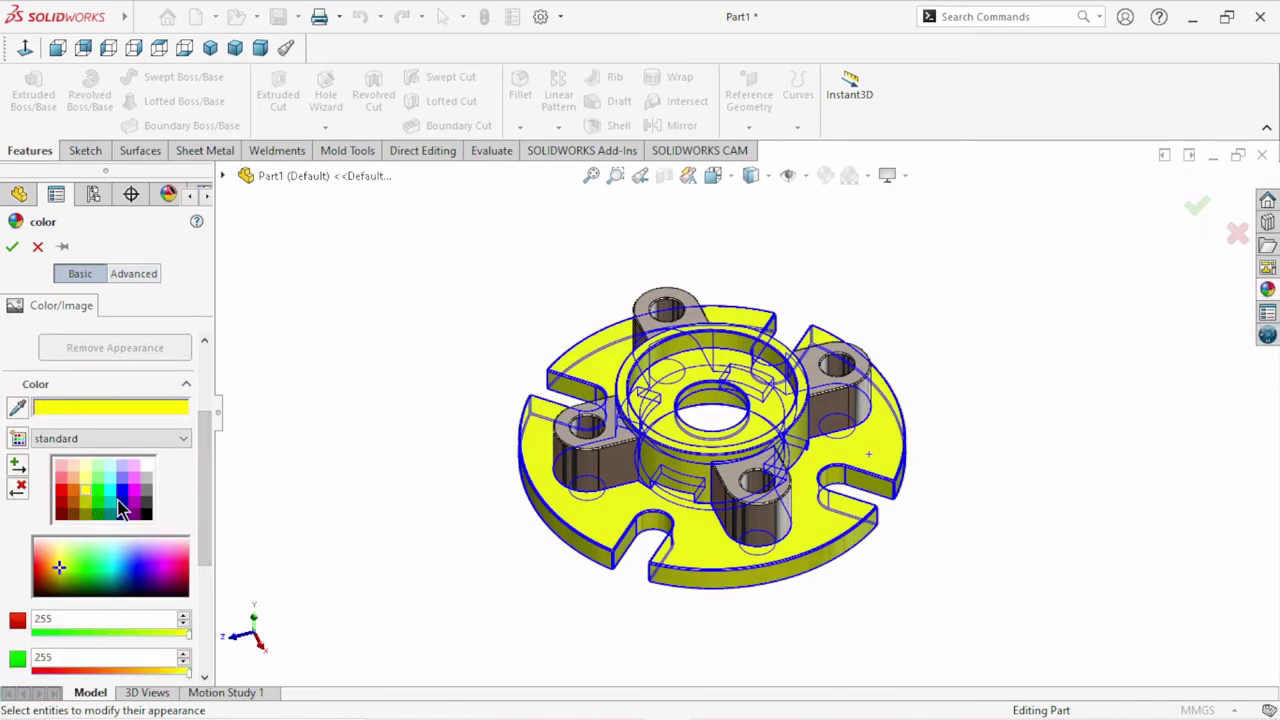
pyautogui.click(12, 250)
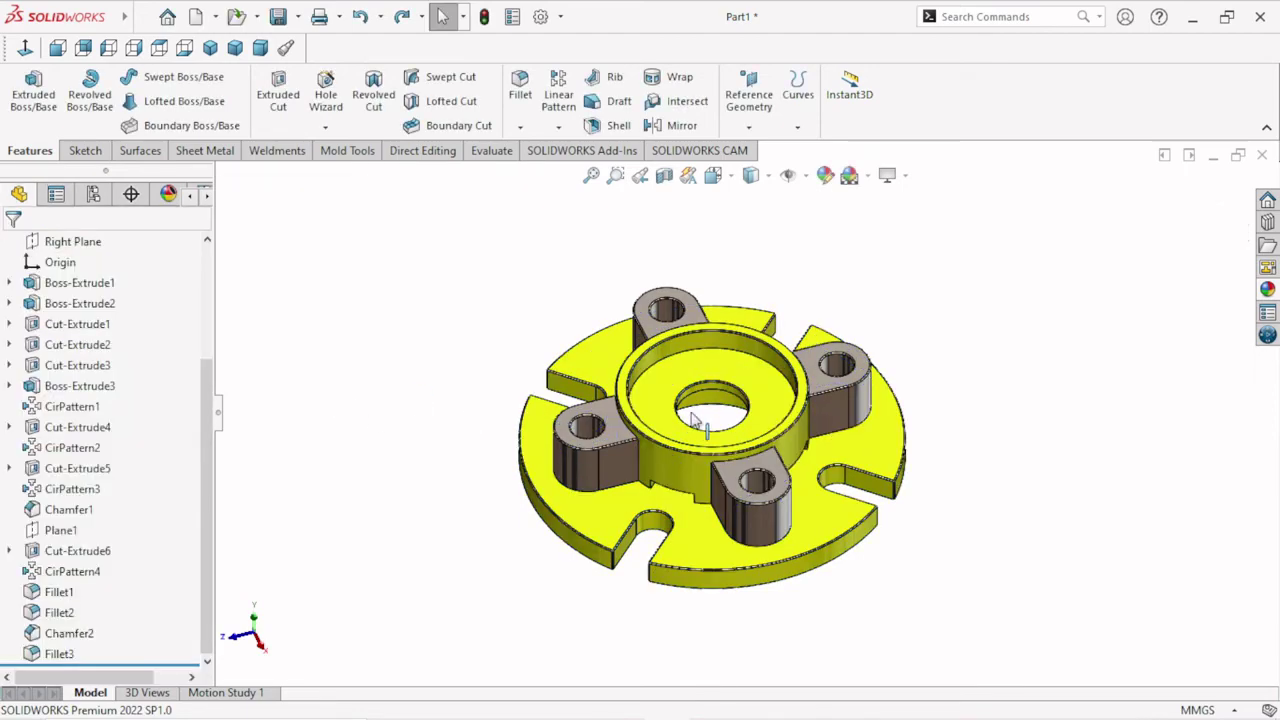
# Zoom and orbit around the yellow hub to inspect a boss close up, then start a new Fillet.
pyautogui.scroll(-2, 705, 422)
pyautogui.scroll(2, 741, 435)
pyautogui.moveTo(1011, 403)
pyautogui.mouseDown(button='middle')
pyautogui.moveTo(1042, 285)
pyautogui.moveTo(1066, 494)
pyautogui.moveTo(994, 514)
pyautogui.moveTo(977, 461)
pyautogui.moveTo(1100, 294)
pyautogui.moveTo(1160, 346)
pyautogui.moveTo(1123, 312)
pyautogui.moveTo(1114, 323)
pyautogui.mouseUp(button='middle')
pyautogui.scroll(-2, 857, 508)
pyautogui.scroll(-3, 712, 541)
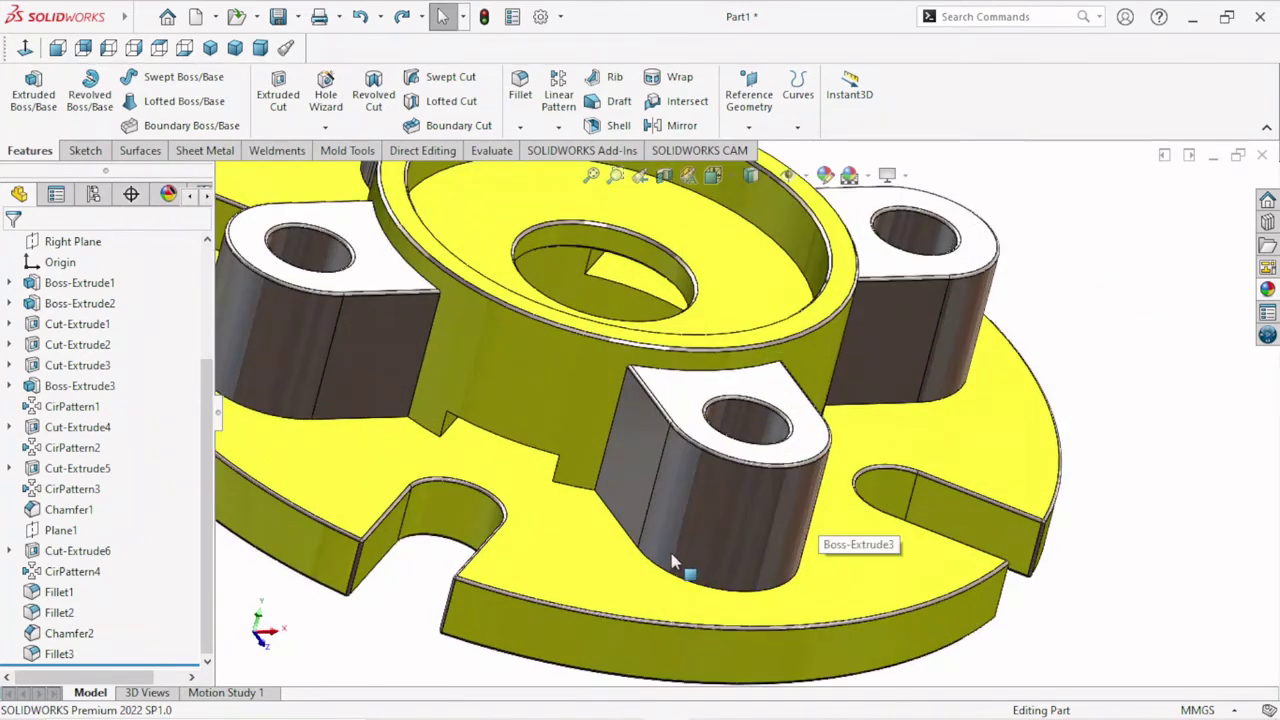
pyautogui.moveTo(685, 474); pyautogui.dragTo(522, 410, button='middle')
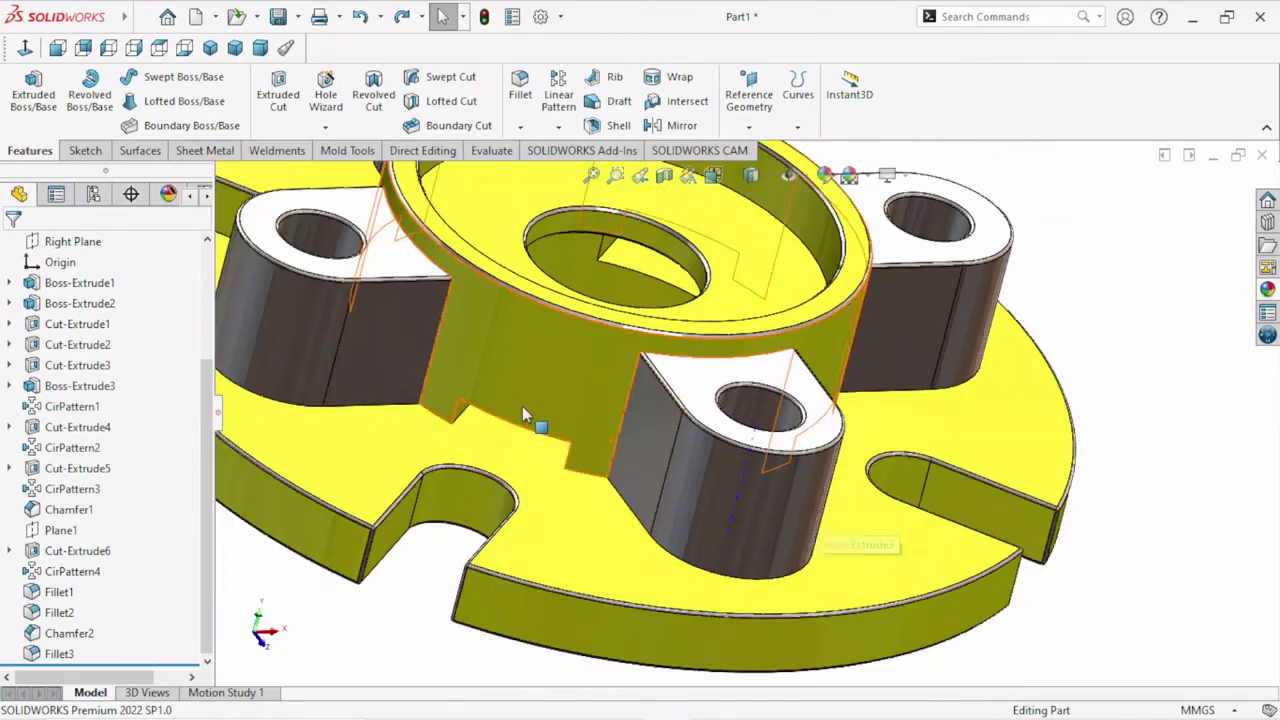
pyautogui.scroll(3, 522, 410)
pyautogui.scroll(2, 683, 427)
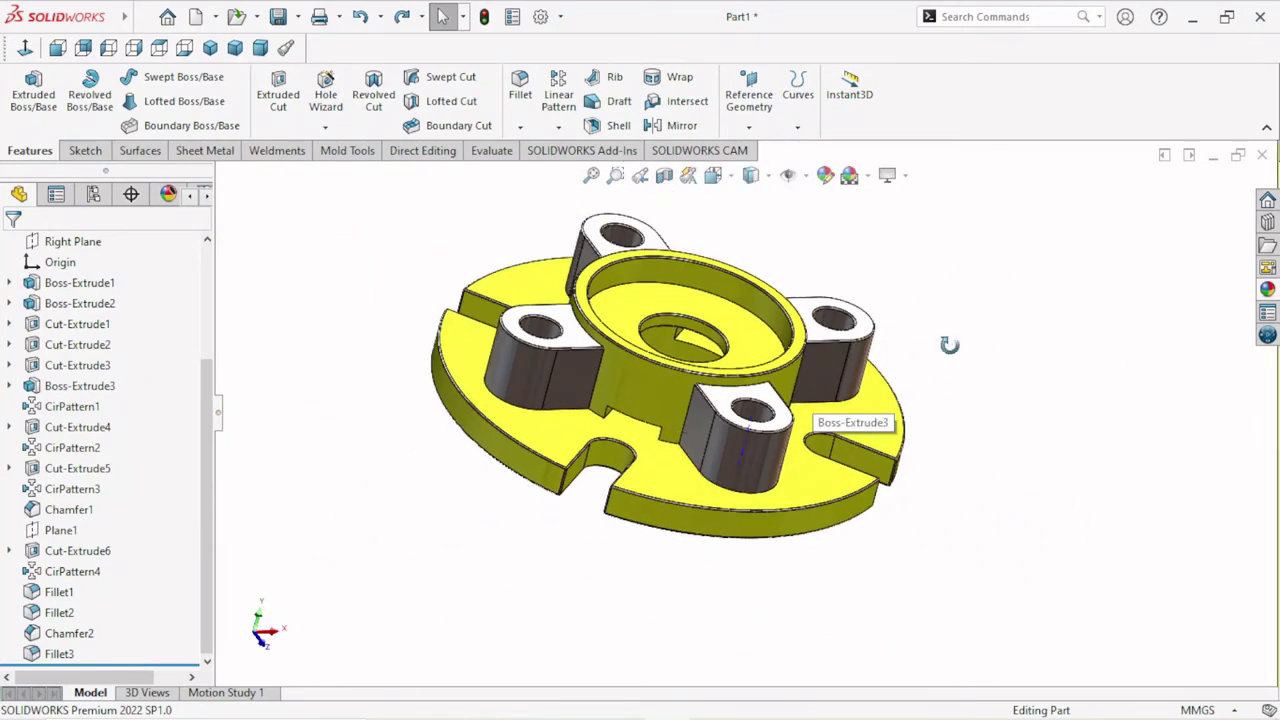
pyautogui.moveTo(949, 345)
pyautogui.mouseDown(button='middle')
pyautogui.moveTo(929, 243)
pyautogui.moveTo(731, 480)
pyautogui.mouseUp(button='middle')
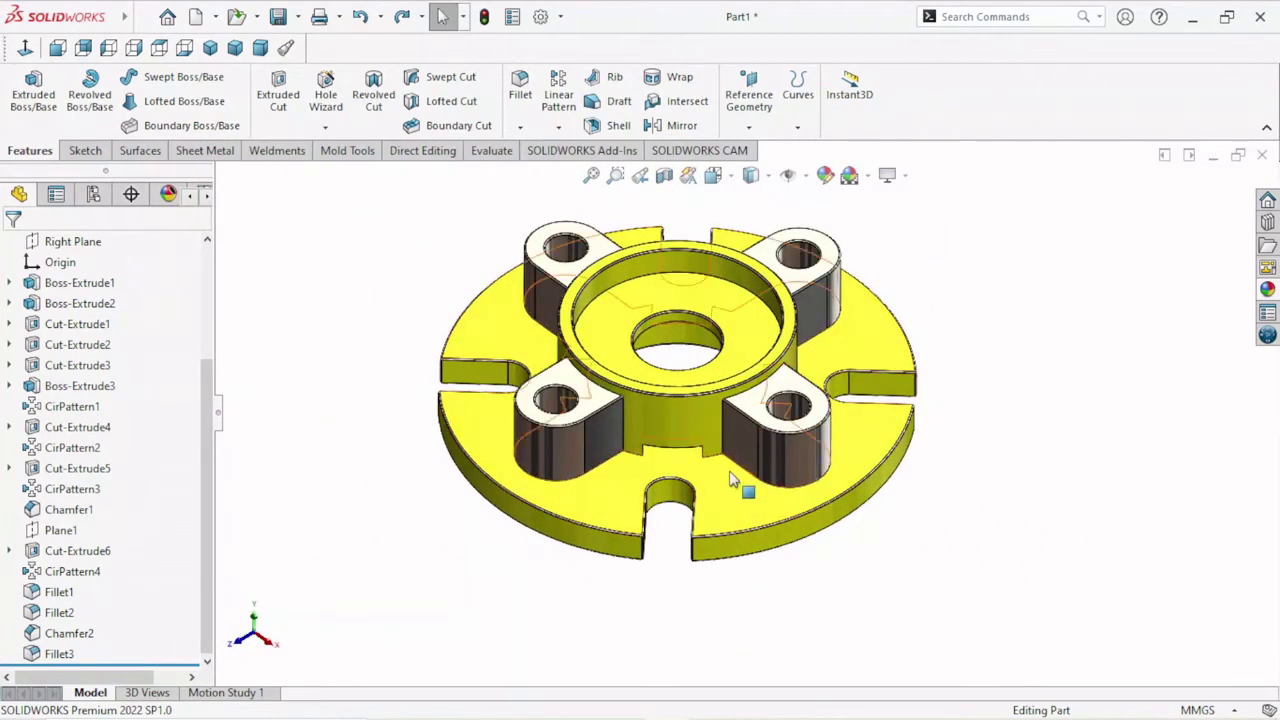
pyautogui.scroll(-2, 774, 372)
pyautogui.scroll(-3, 763, 380)
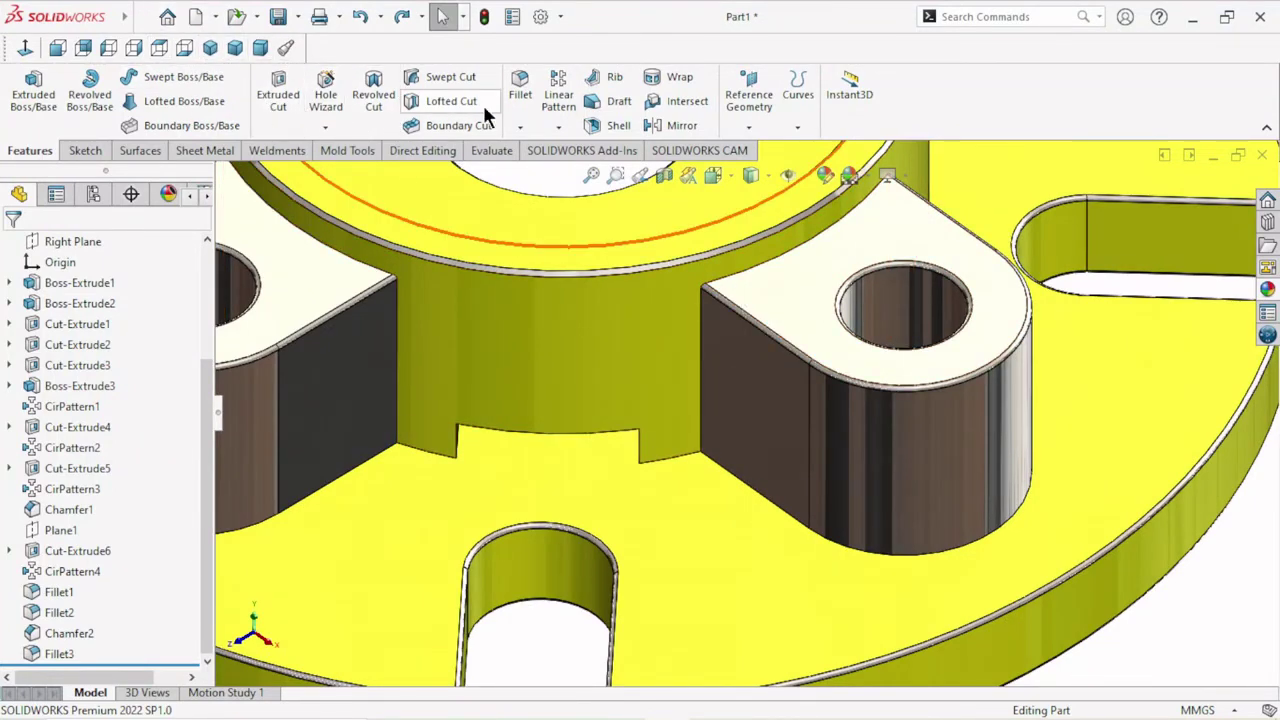
pyautogui.click(520, 100)
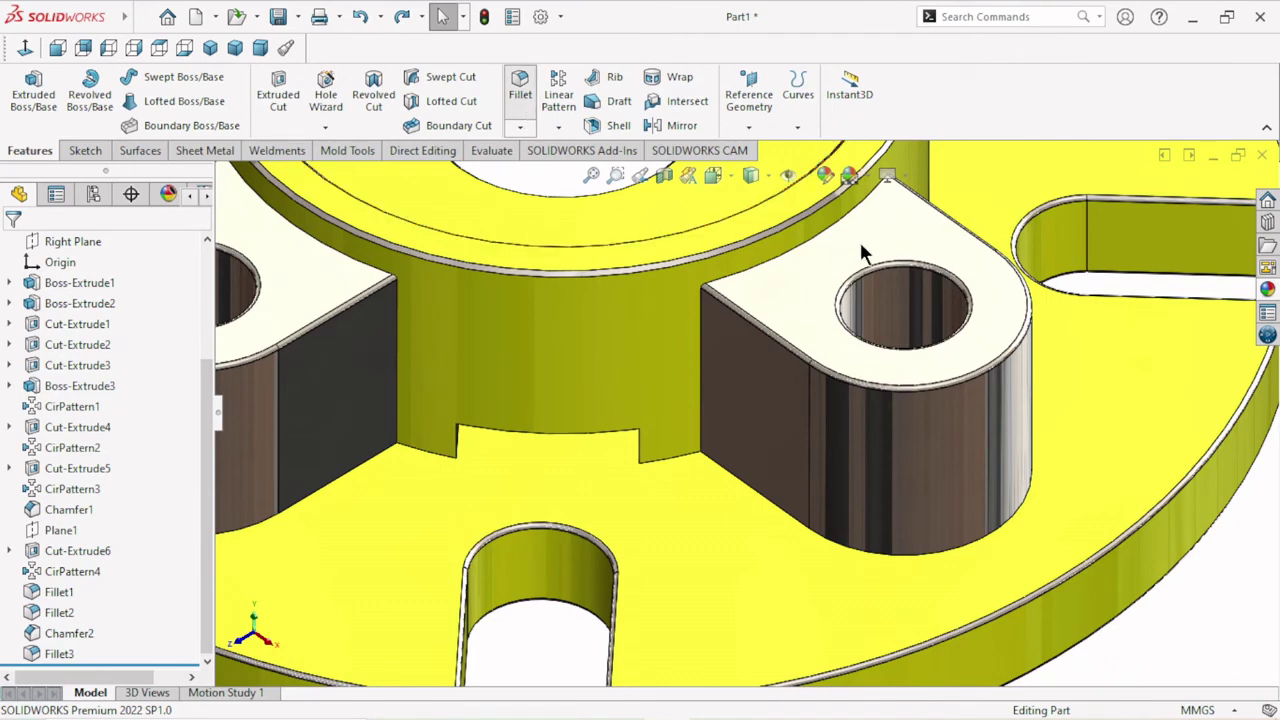
# Pick the first edge where a boss meets the hub and set the fillet radius to 2 mm.
pyautogui.click(796, 250)
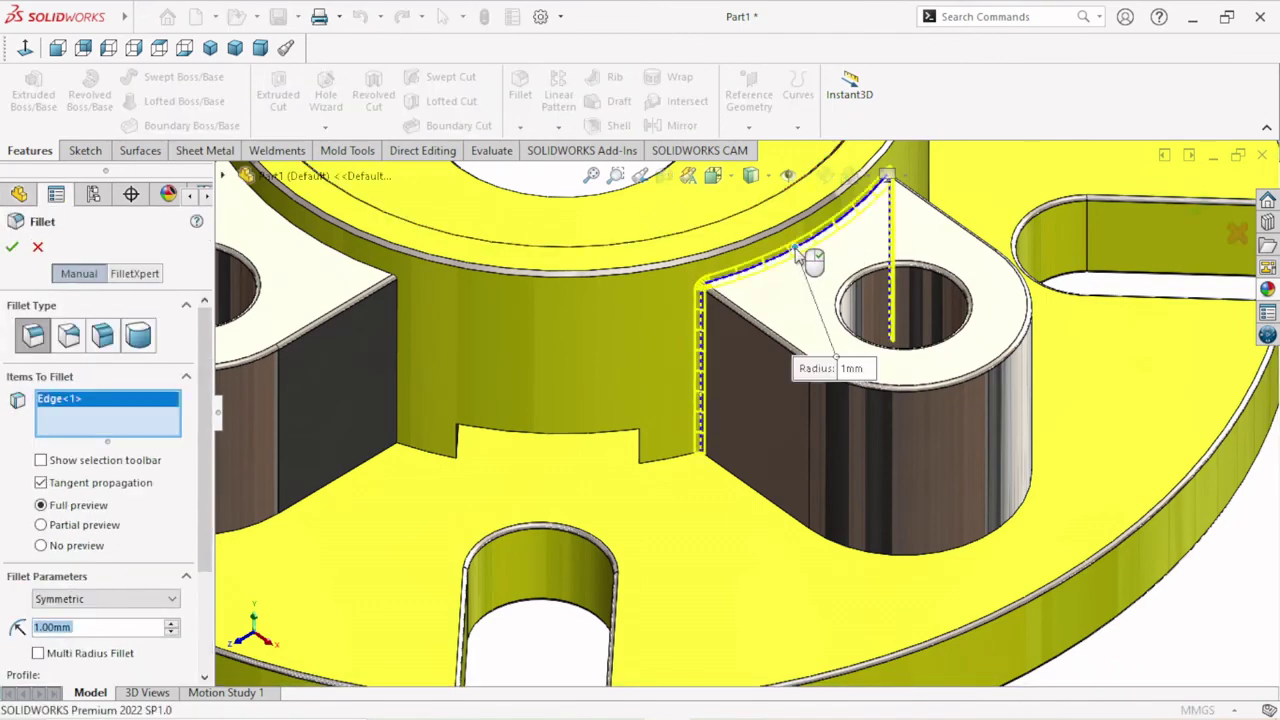
pyautogui.write('2')
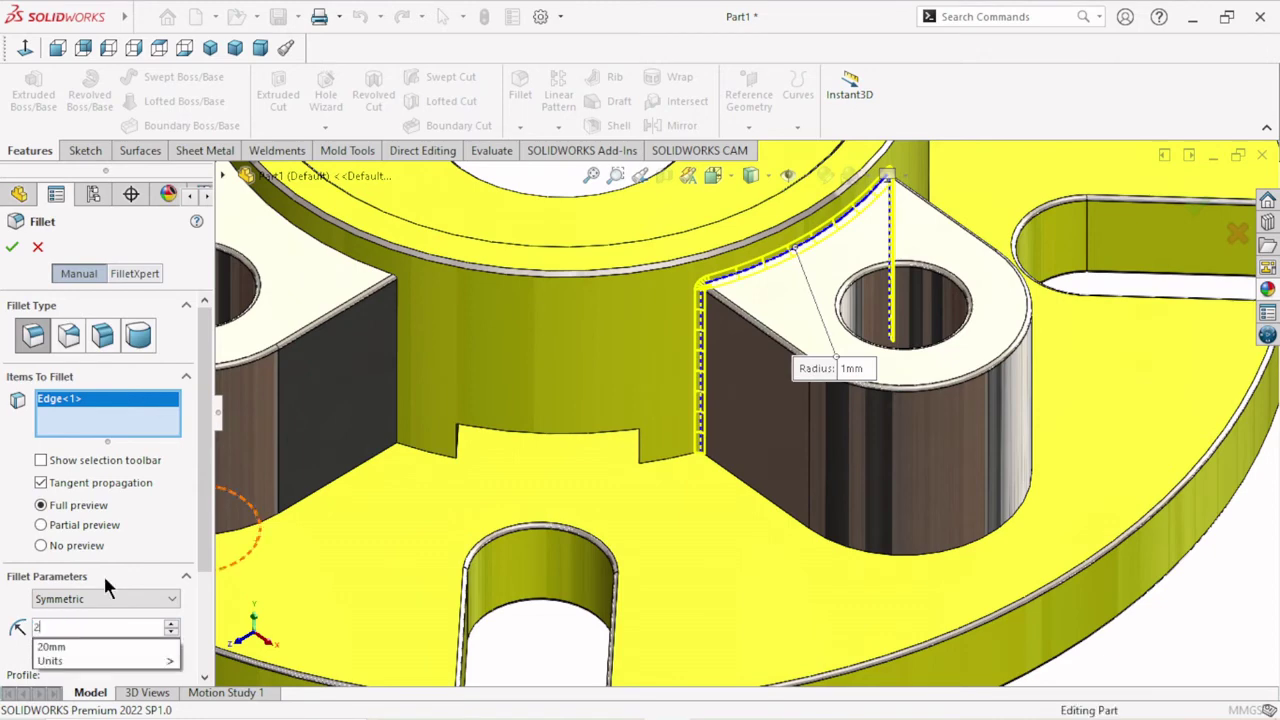
pyautogui.press('Return')
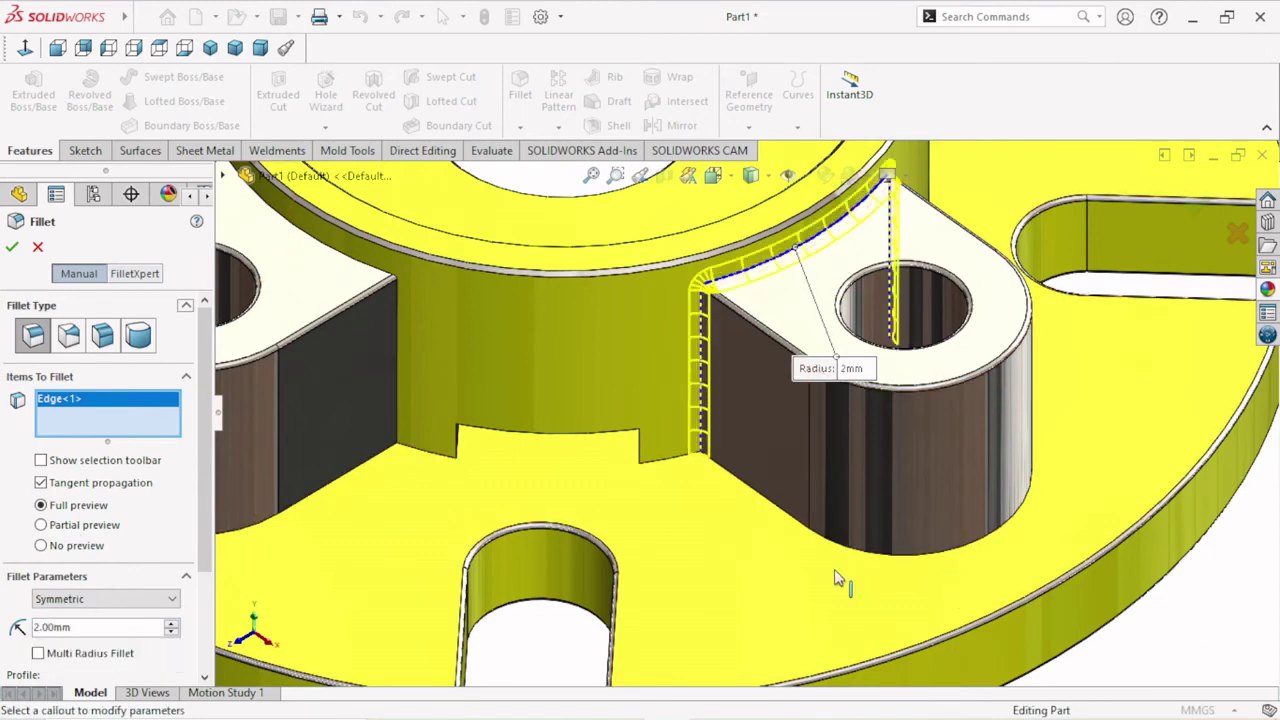
pyautogui.scroll(2, 745, 415)
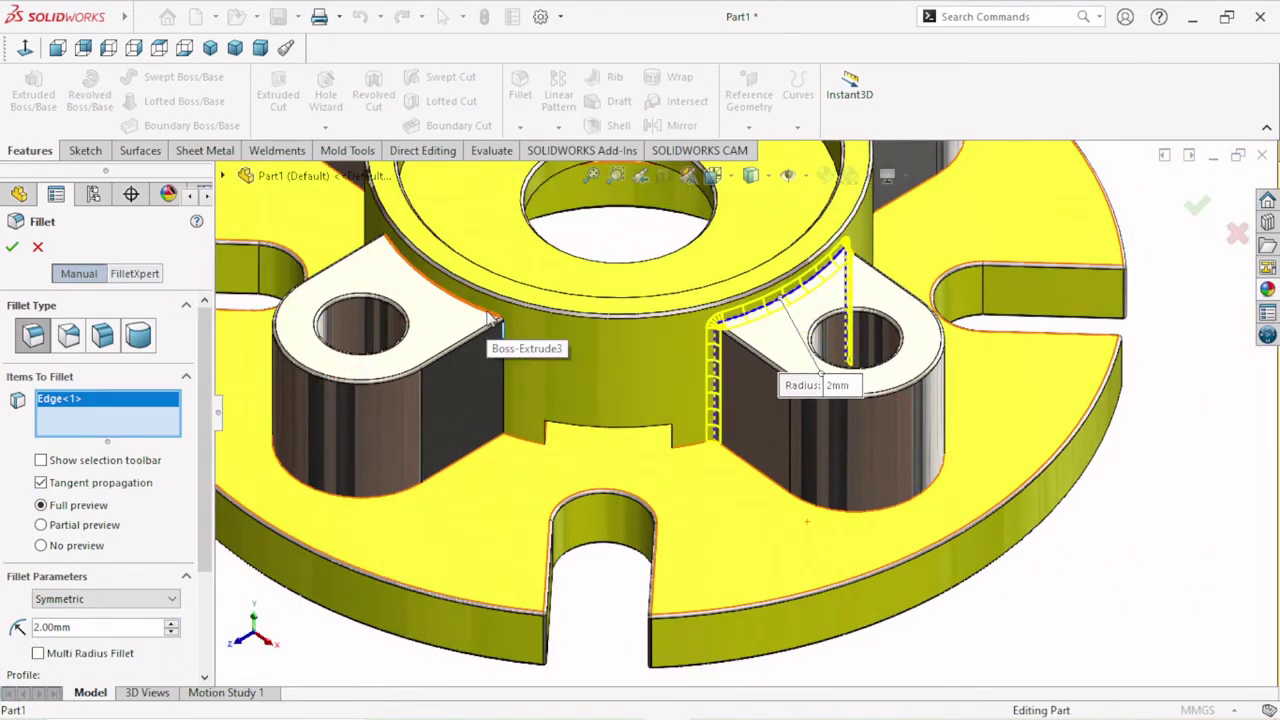
# Add the other three boss-to-hub edges and apply the 2 mm fillet as Fillet3.
pyautogui.click(505, 440)
pyautogui.scroll(3, 560, 455)
pyautogui.scroll(-3, 535, 200)
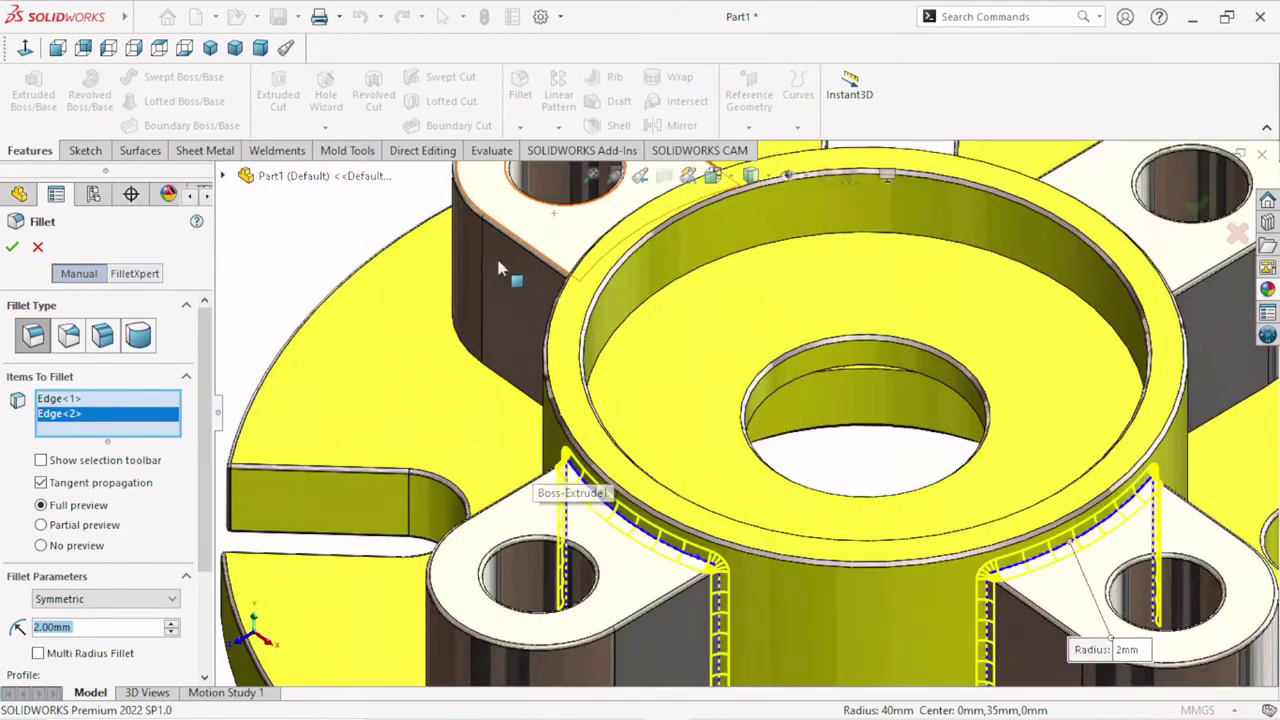
pyautogui.moveTo(496, 254); pyautogui.dragTo(522, 456, button='middle')
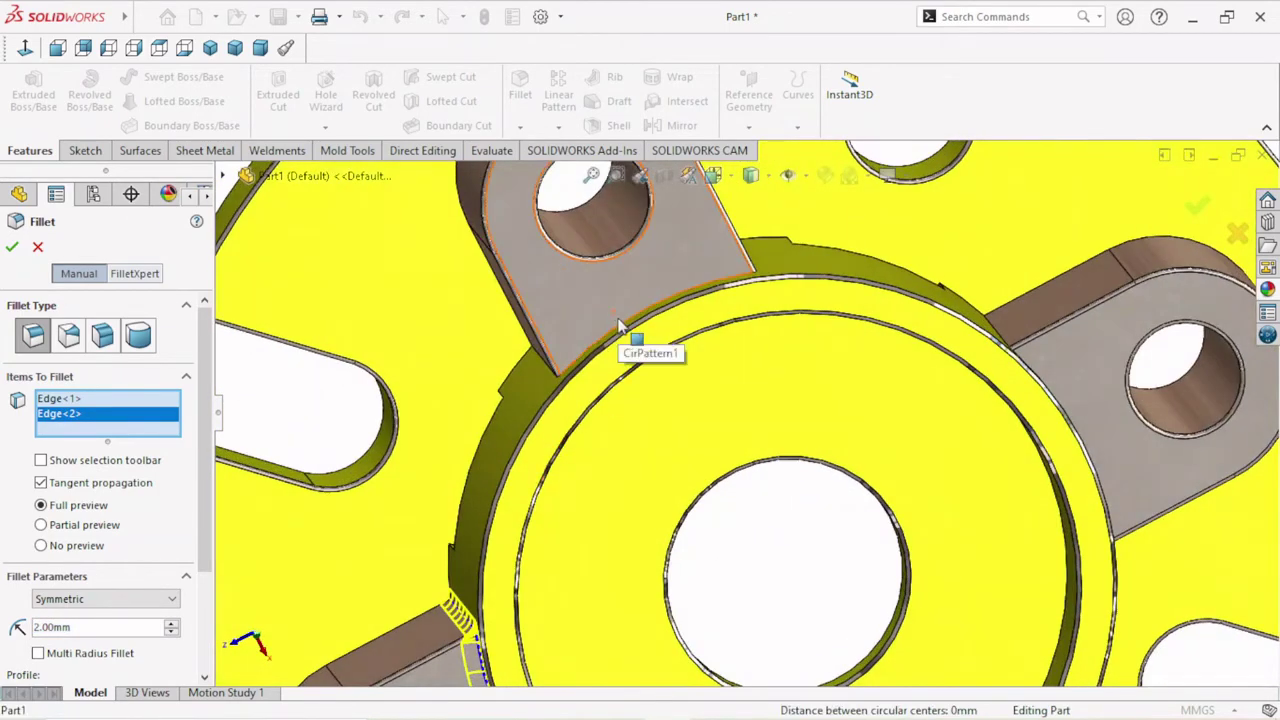
pyautogui.click(571, 390)
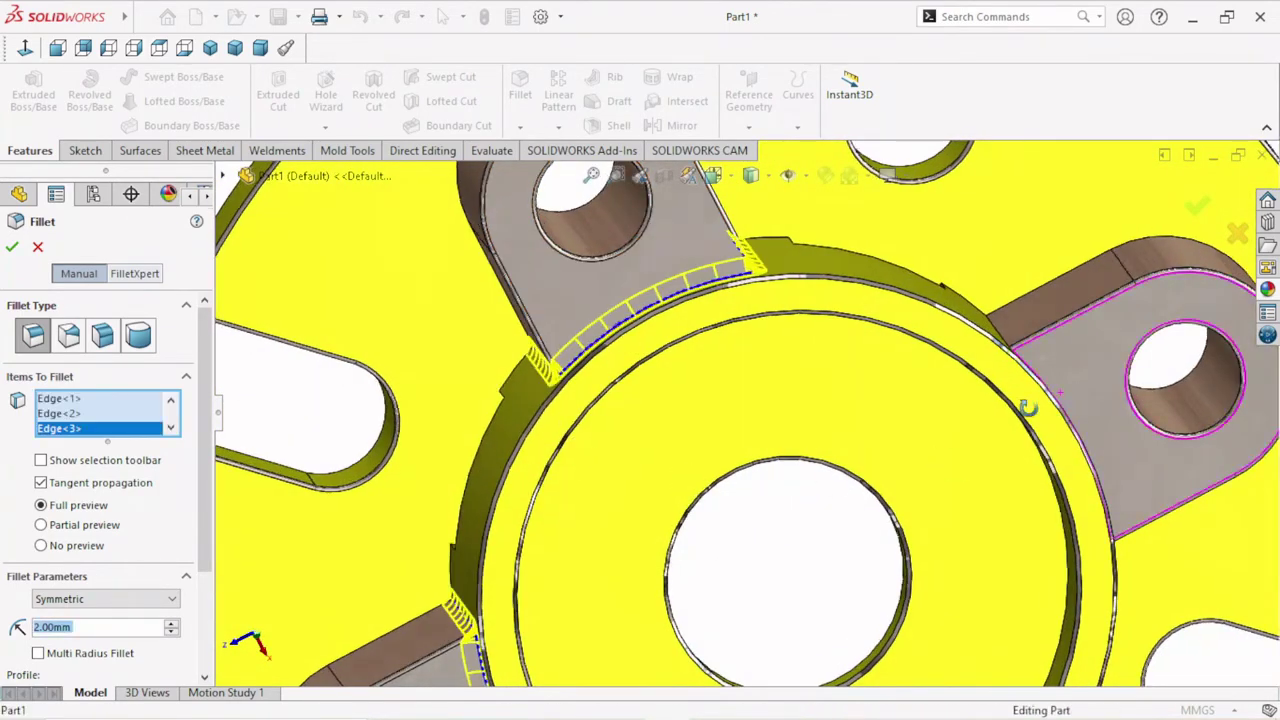
pyautogui.moveTo(1077, 380); pyautogui.dragTo(997, 440, button='middle')
pyautogui.click(1068, 417)
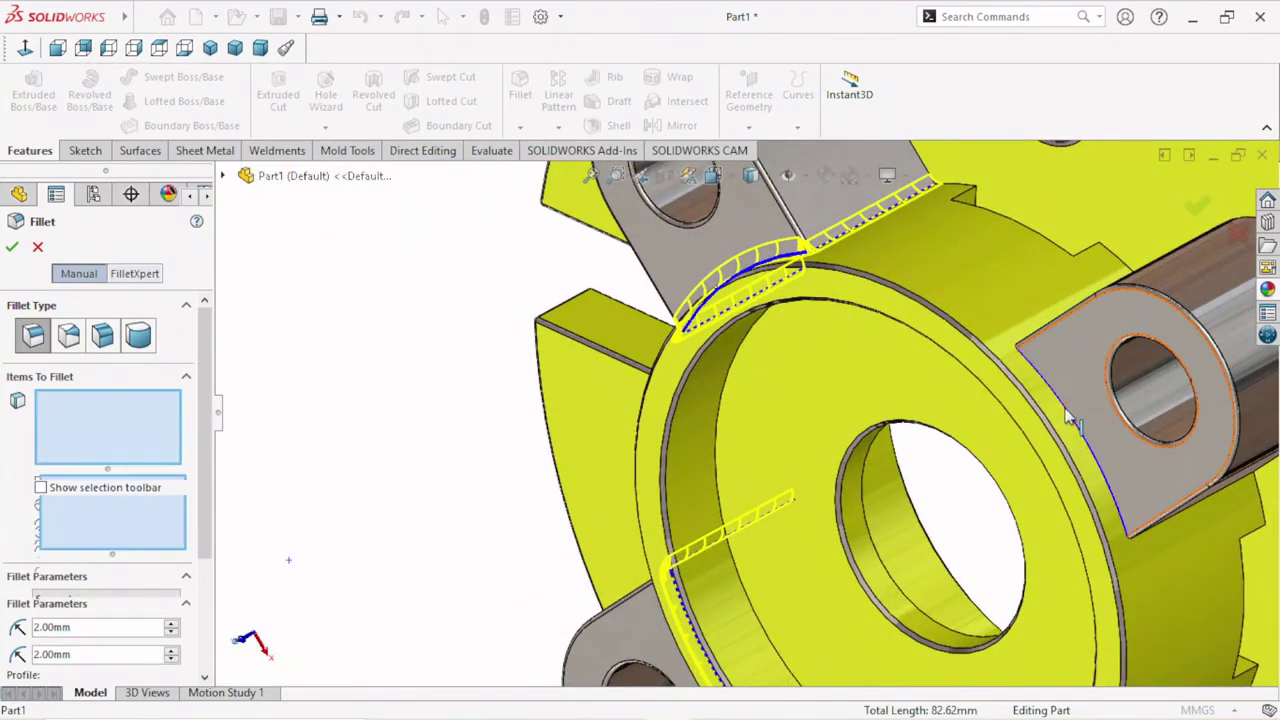
pyautogui.press('f')
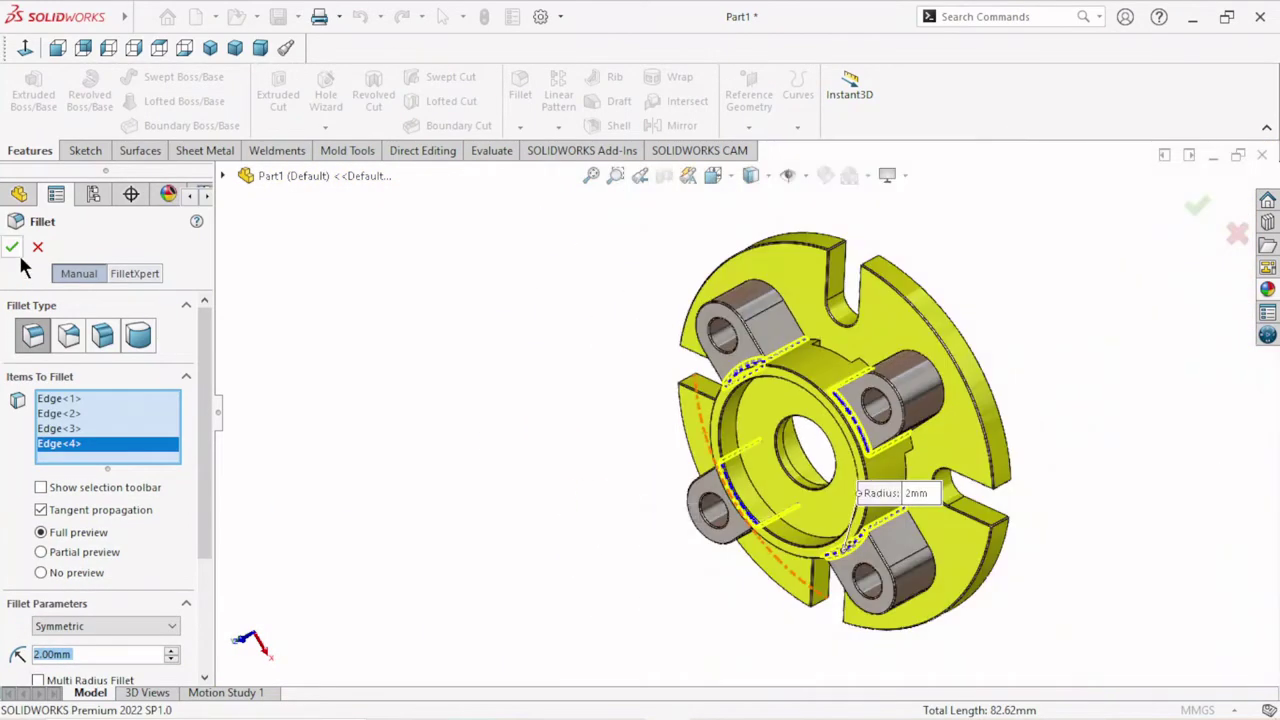
pyautogui.click(12, 247)
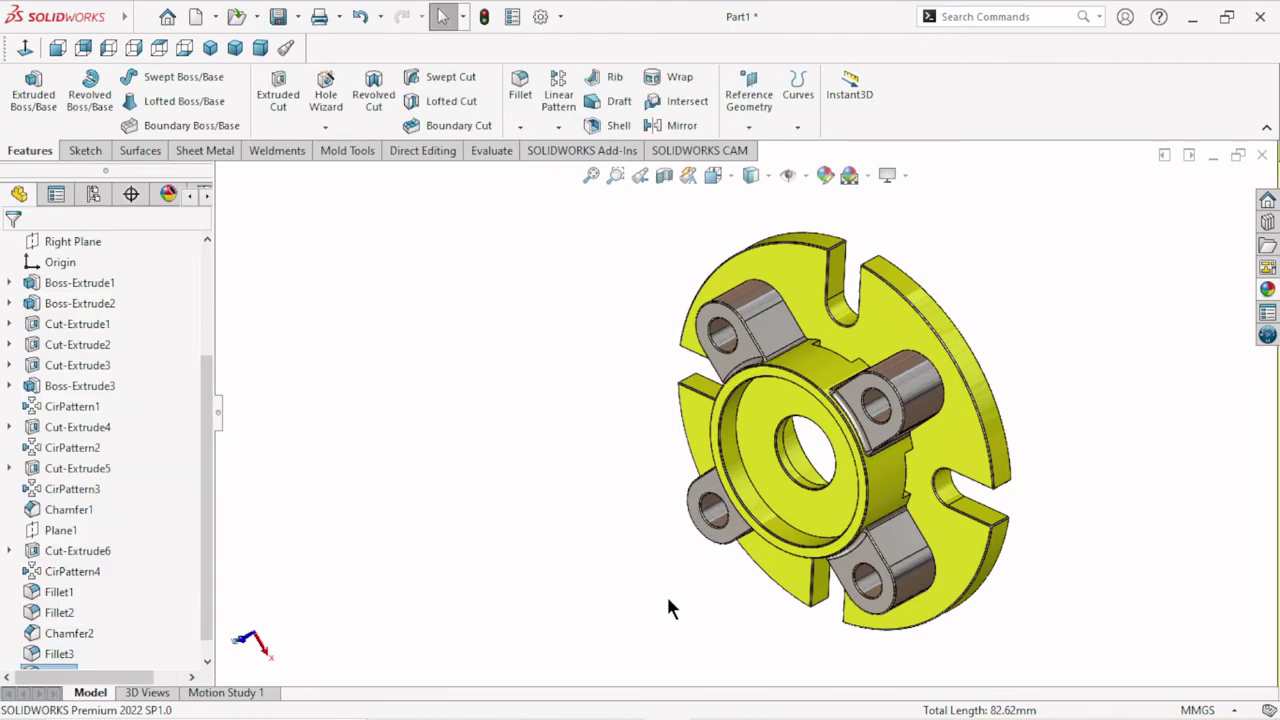
# Orbit to a side view of the bosses and pick the curved edge at one boss base.
pyautogui.moveTo(670, 607); pyautogui.dragTo(727, 376, button='middle')
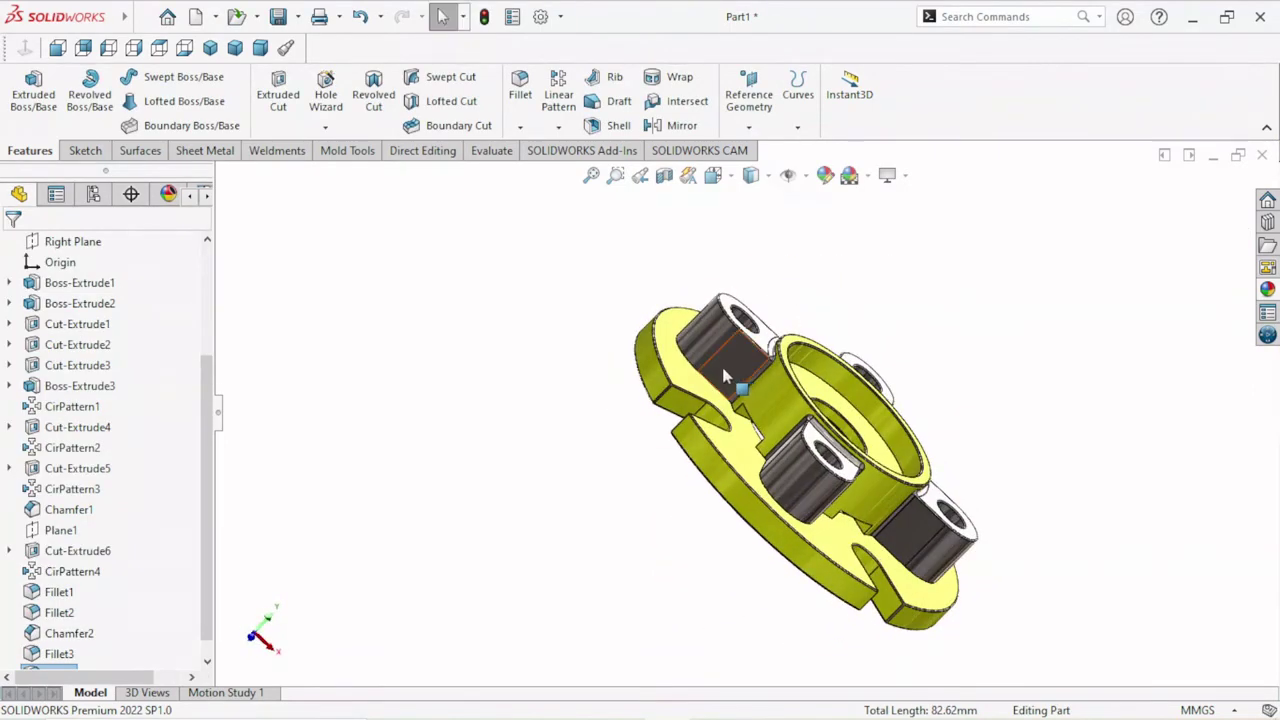
pyautogui.scroll(-2, 727, 378)
pyautogui.scroll(-2, 729, 420)
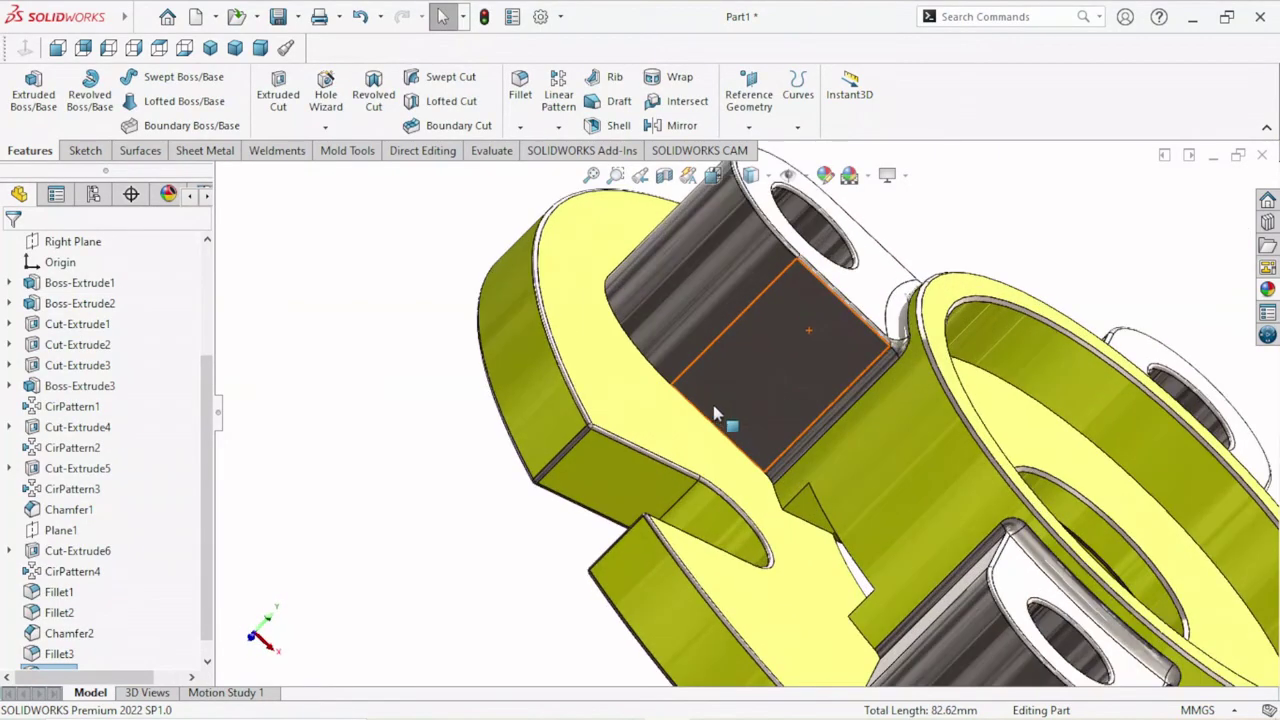
pyautogui.click(660, 376)
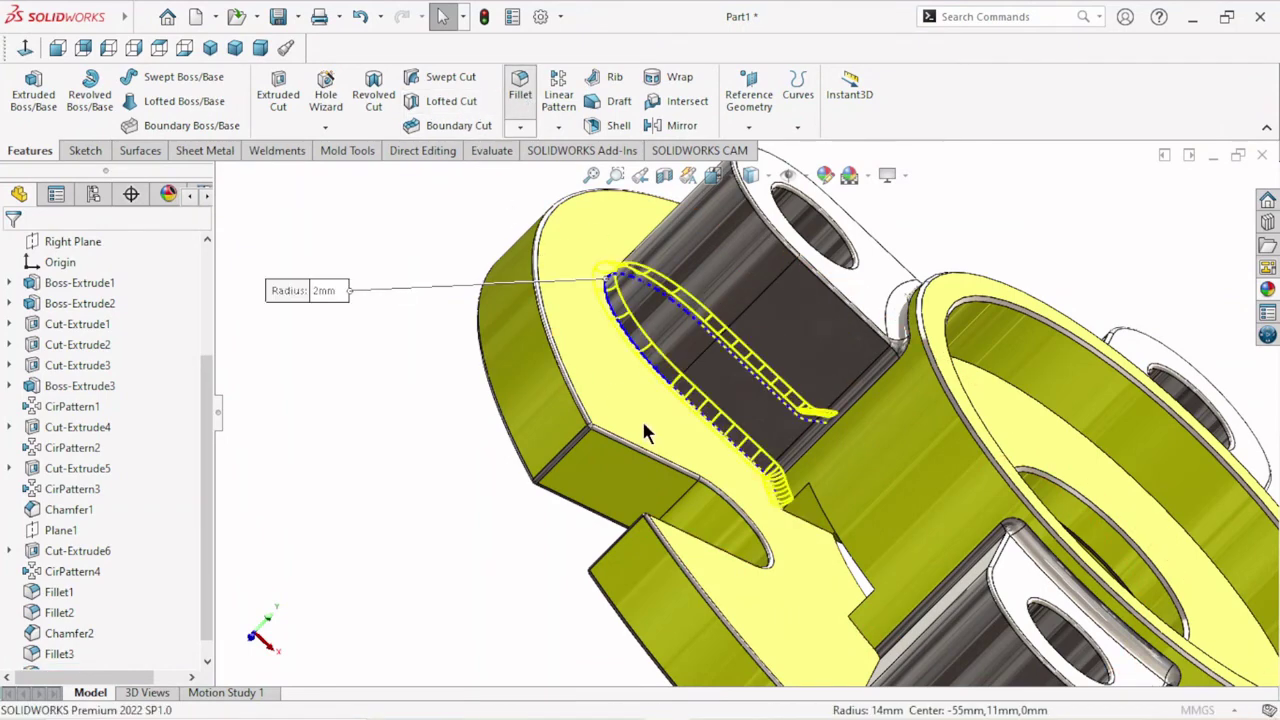
# Add the remaining three boss base edges to the 2 mm flange fillet.
pyautogui.scroll(5, 650, 425)
pyautogui.scroll(-2, 760, 465)
pyautogui.moveTo(820, 473); pyautogui.dragTo(748, 530, button='middle')
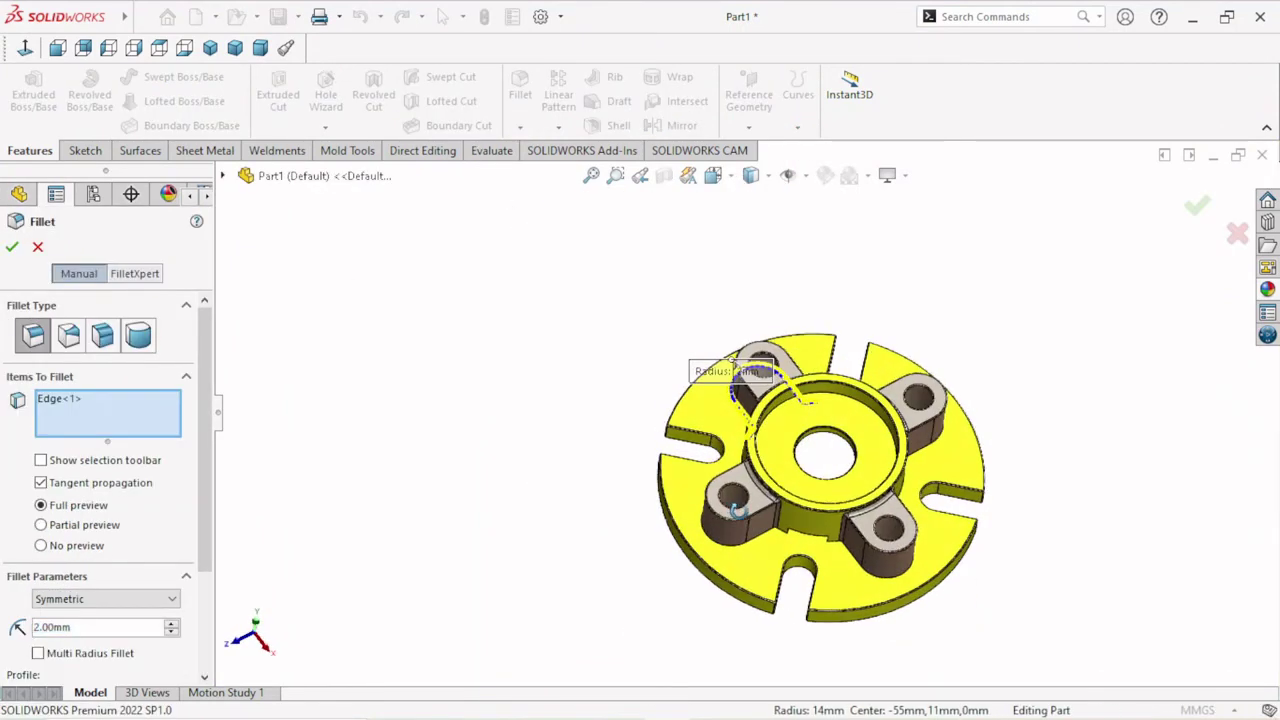
pyautogui.scroll(-3, 748, 530)
pyautogui.scroll(-4, 745, 543)
pyautogui.click(745, 538)
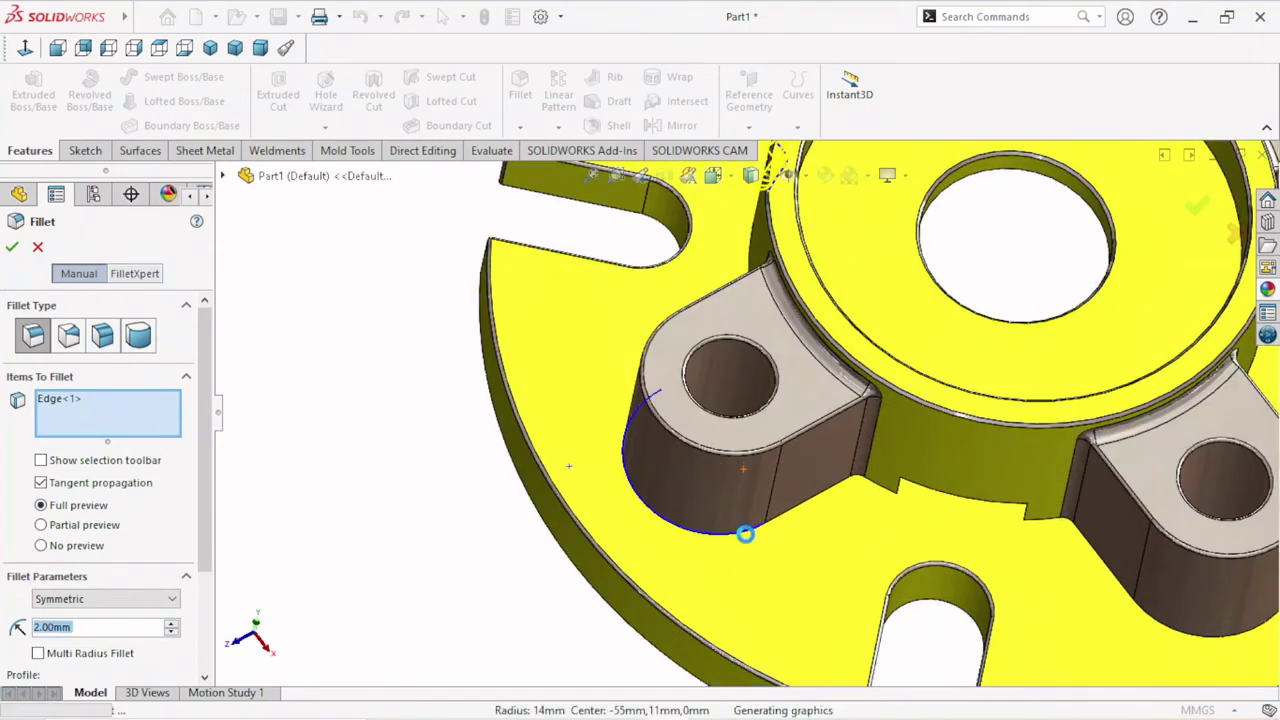
pyautogui.click(1140, 615)
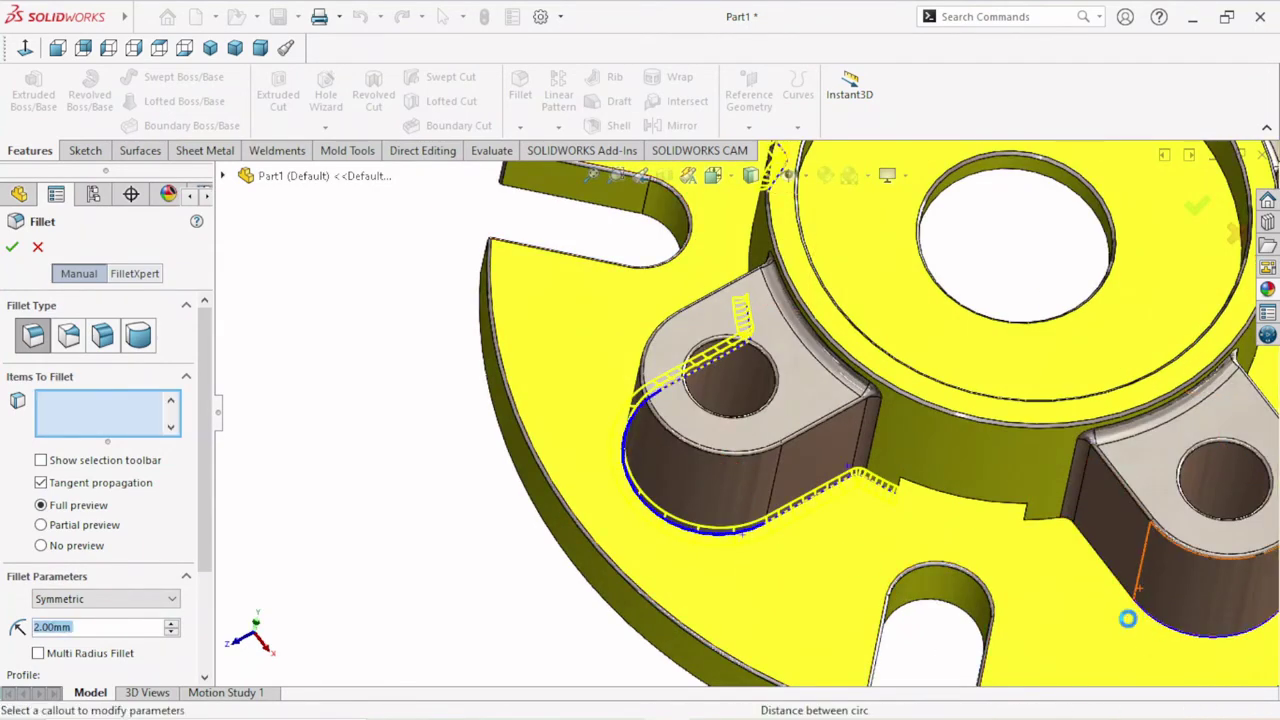
pyautogui.scroll(3, 766, 580)
pyautogui.moveTo(760, 580)
pyautogui.mouseDown(button='middle')
pyautogui.moveTo(785, 547)
pyautogui.moveTo(785, 597)
pyautogui.mouseUp(button='middle')
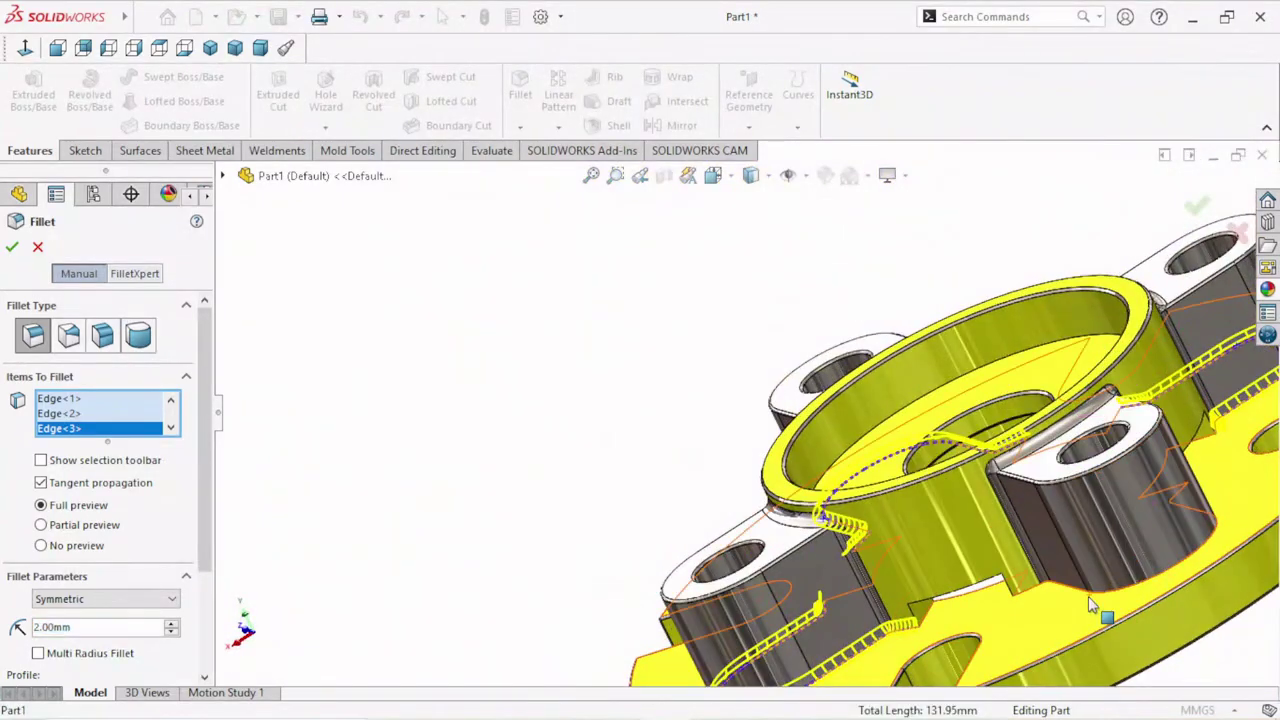
pyautogui.click(1101, 596)
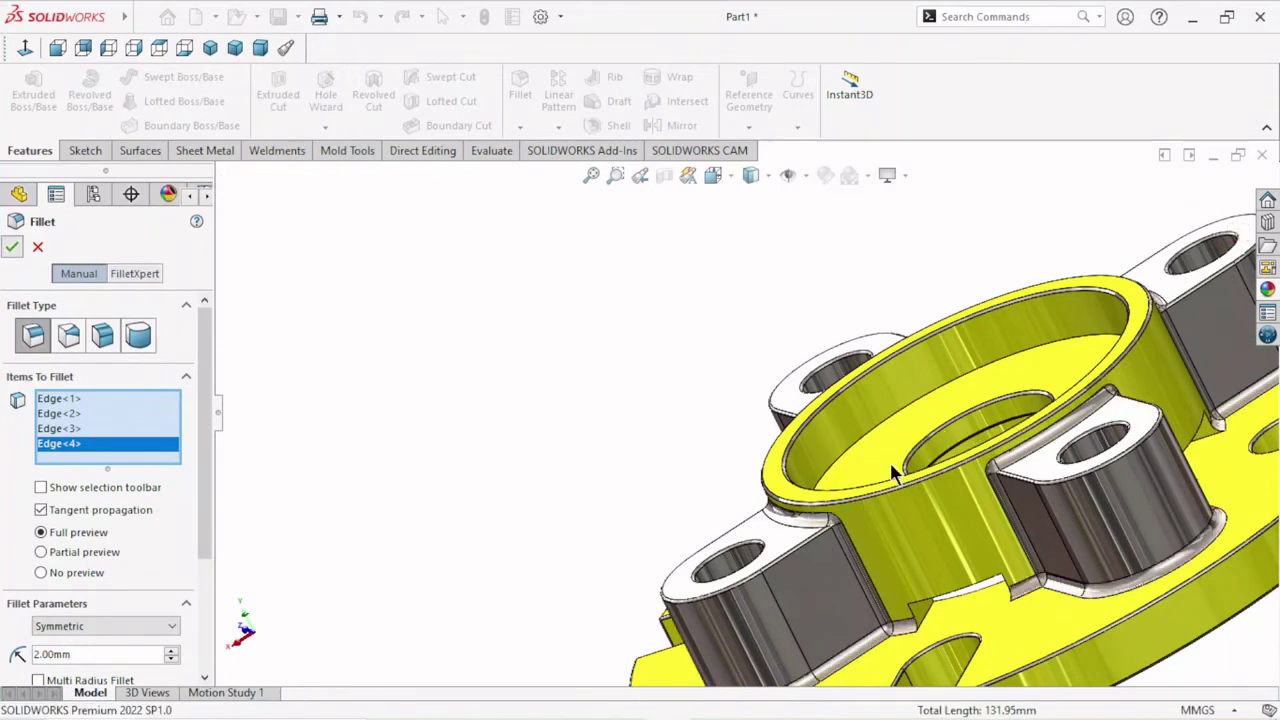
pyautogui.scroll(3, 855, 480)
pyautogui.moveTo(966, 517); pyautogui.dragTo(980, 540, button='middle')
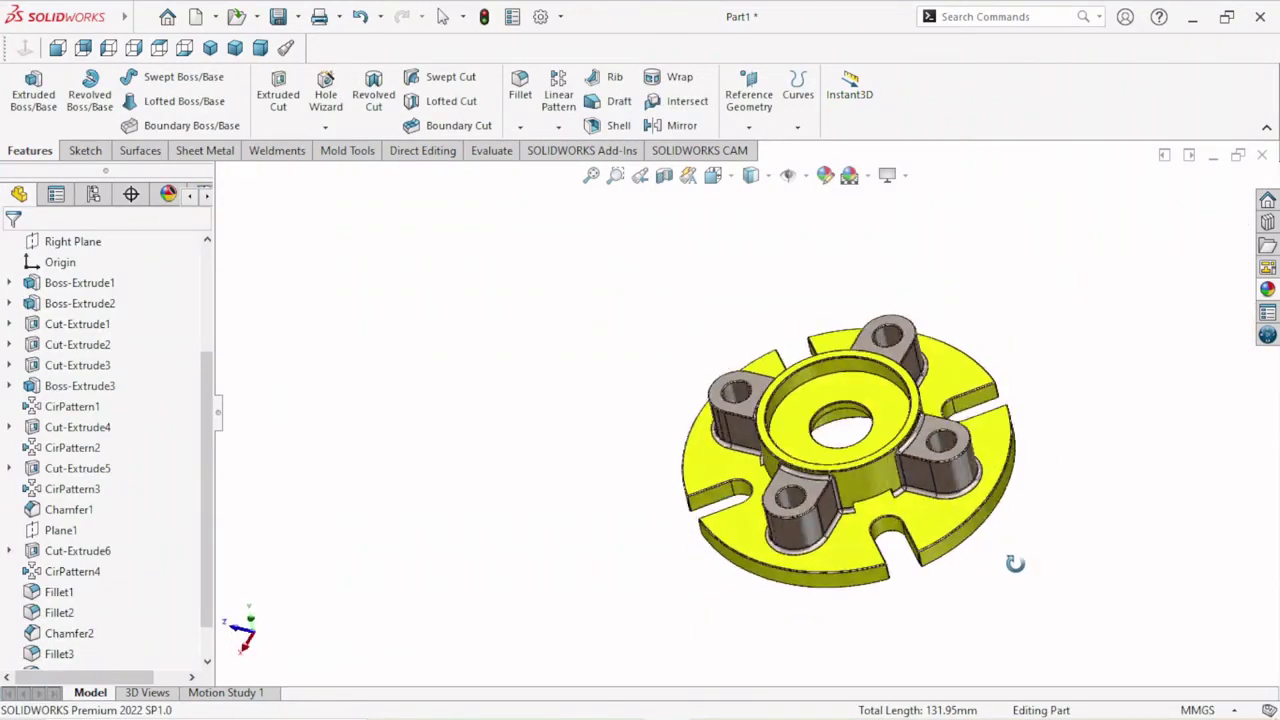
pyautogui.scroll(-3, 980, 540)
pyautogui.scroll(-3, 820, 500)
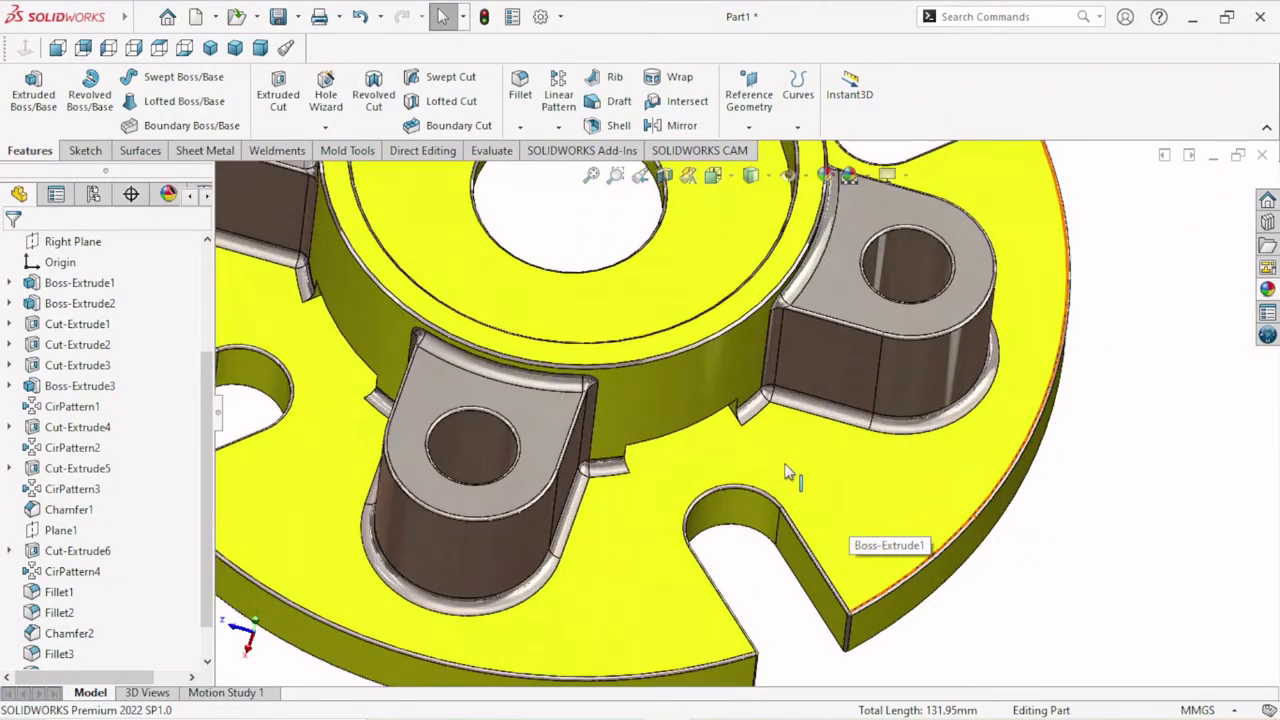
pyautogui.moveTo(786, 471)
pyautogui.mouseDown(button='middle')
pyautogui.moveTo(889, 463)
pyautogui.moveTo(864, 440)
pyautogui.mouseUp(button='middle')
pyautogui.scroll(3, 794, 512)
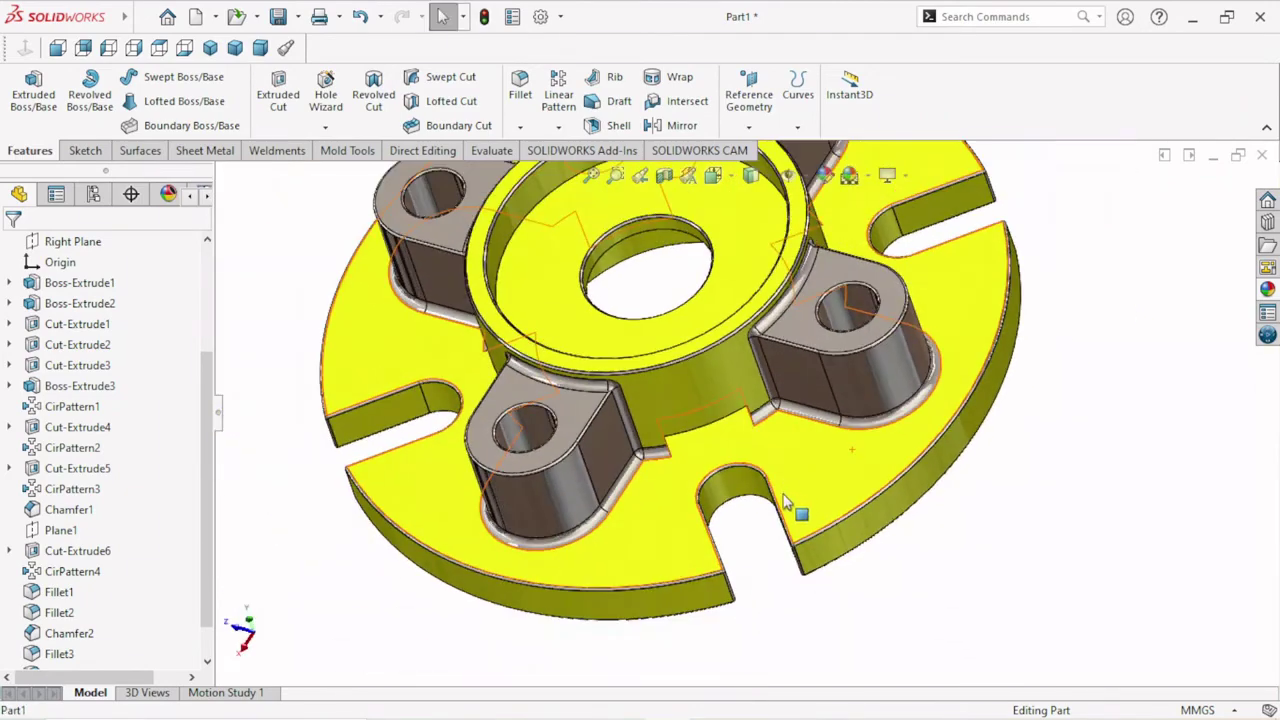
pyautogui.scroll(-3, 651, 471)
pyautogui.scroll(3, 1154, 550)
pyautogui.scroll(2, 963, 443)
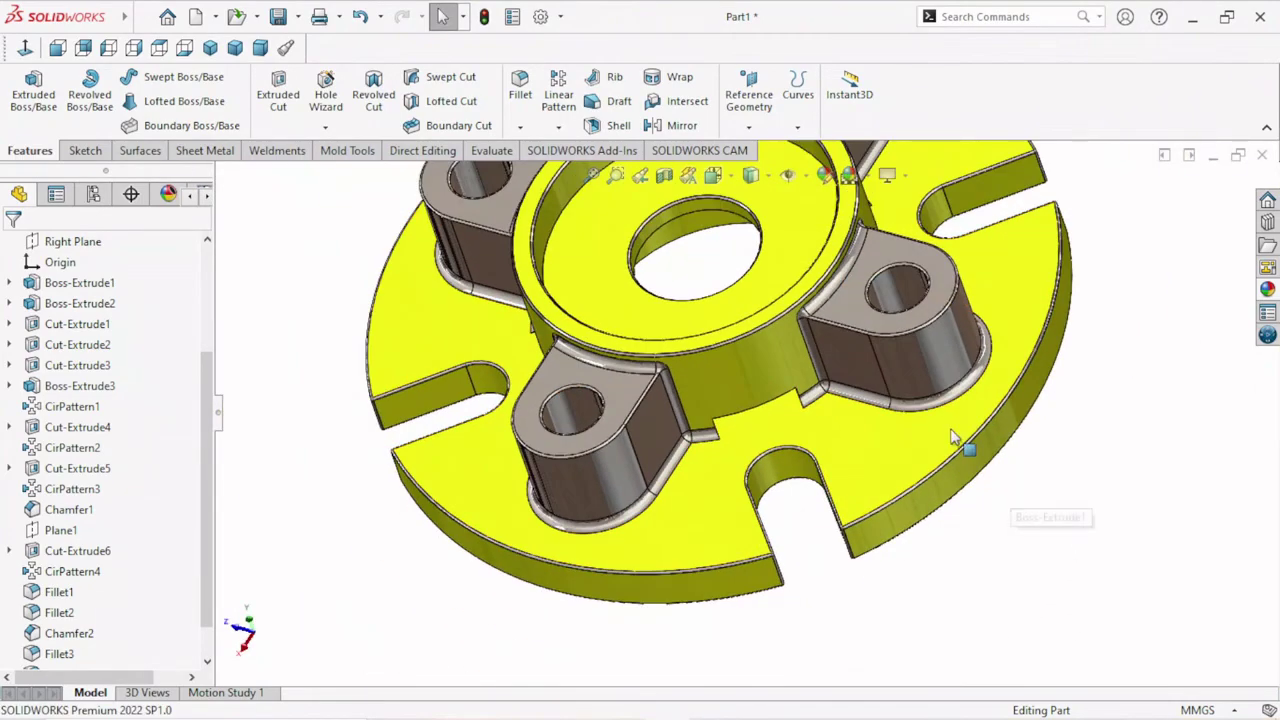
pyautogui.moveTo(963, 443); pyautogui.dragTo(906, 363, button='middle')
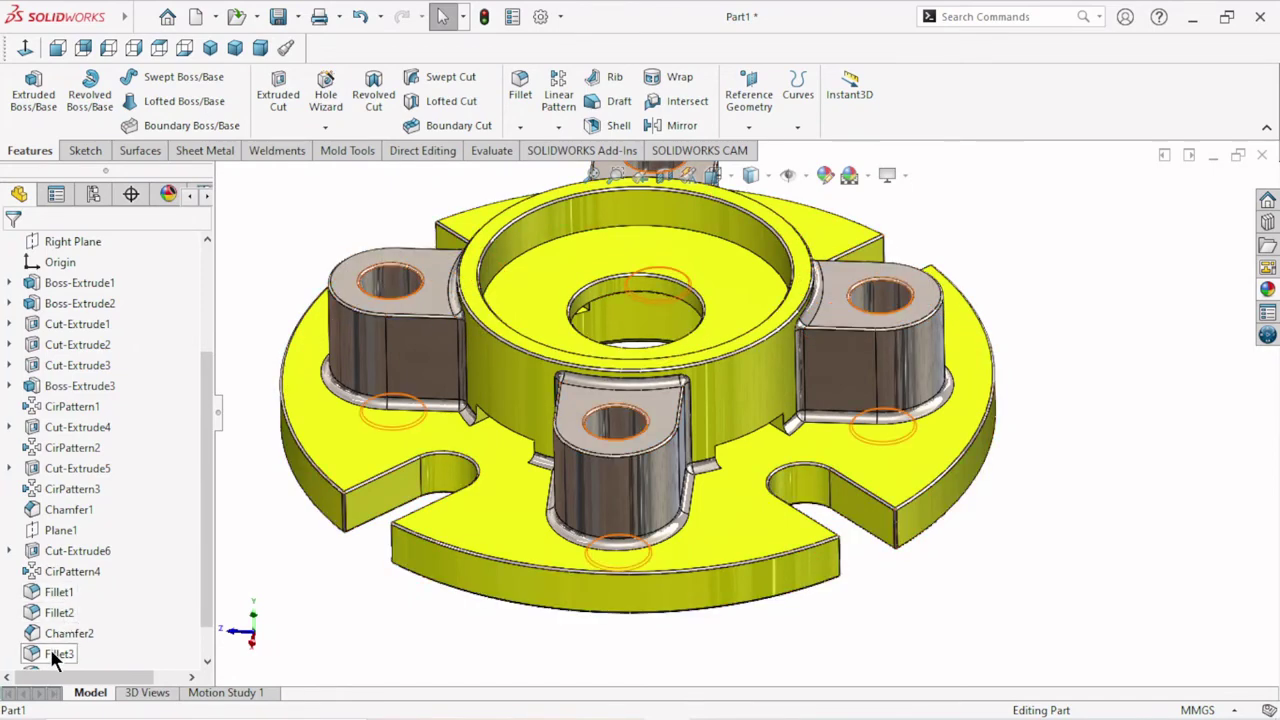
pyautogui.scroll(-2, 55, 645)
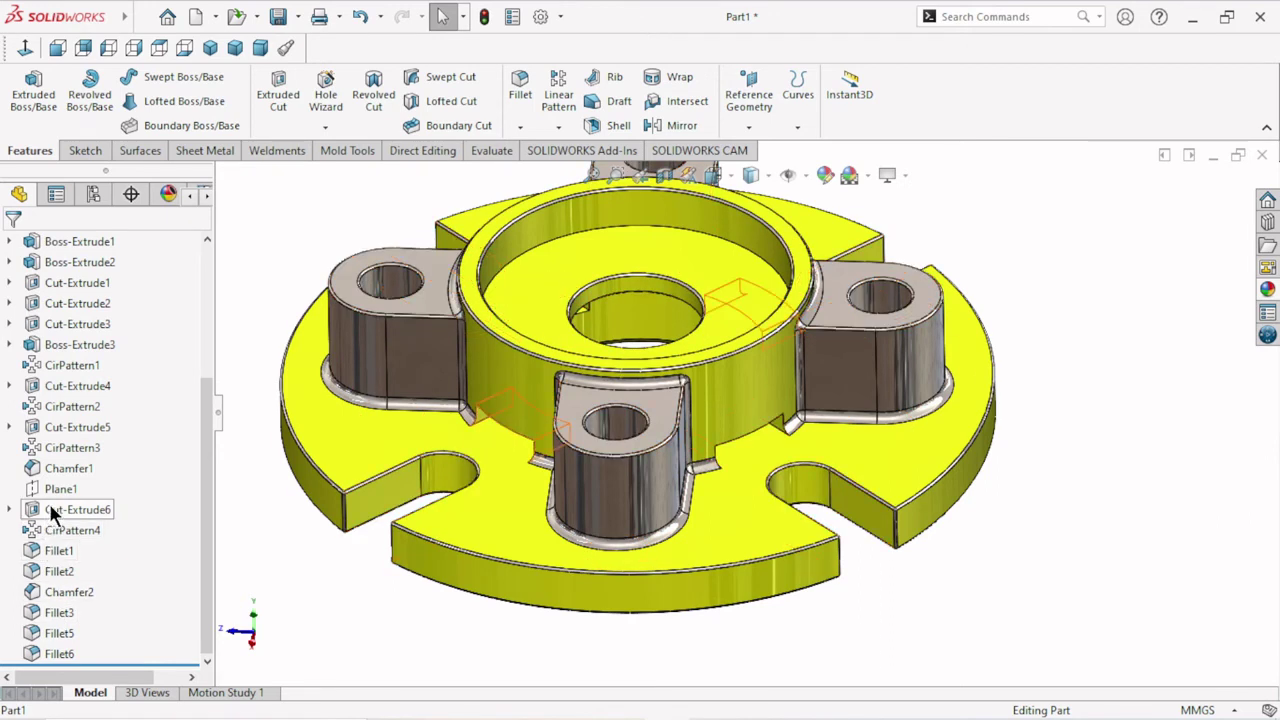
# Edit the Fillet1 feature and change its radius from 0.50 mm to 1 mm.
pyautogui.click(57, 551)
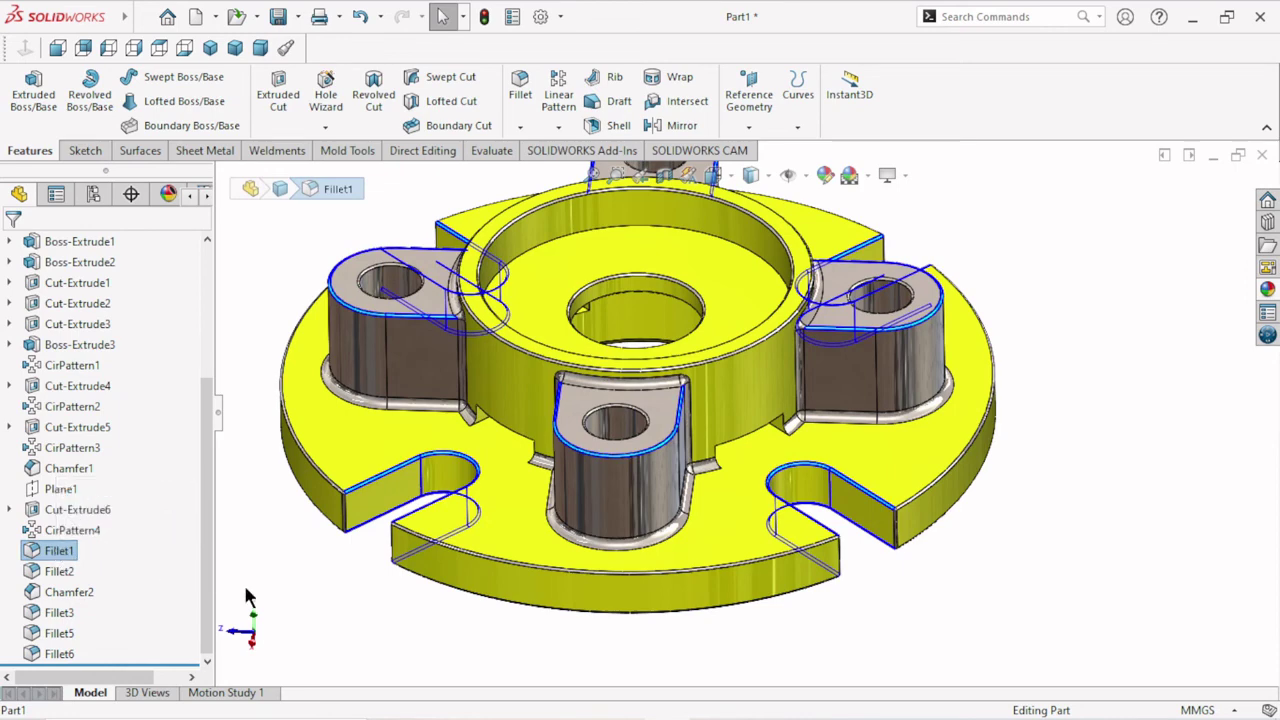
pyautogui.rightClick(48, 550)
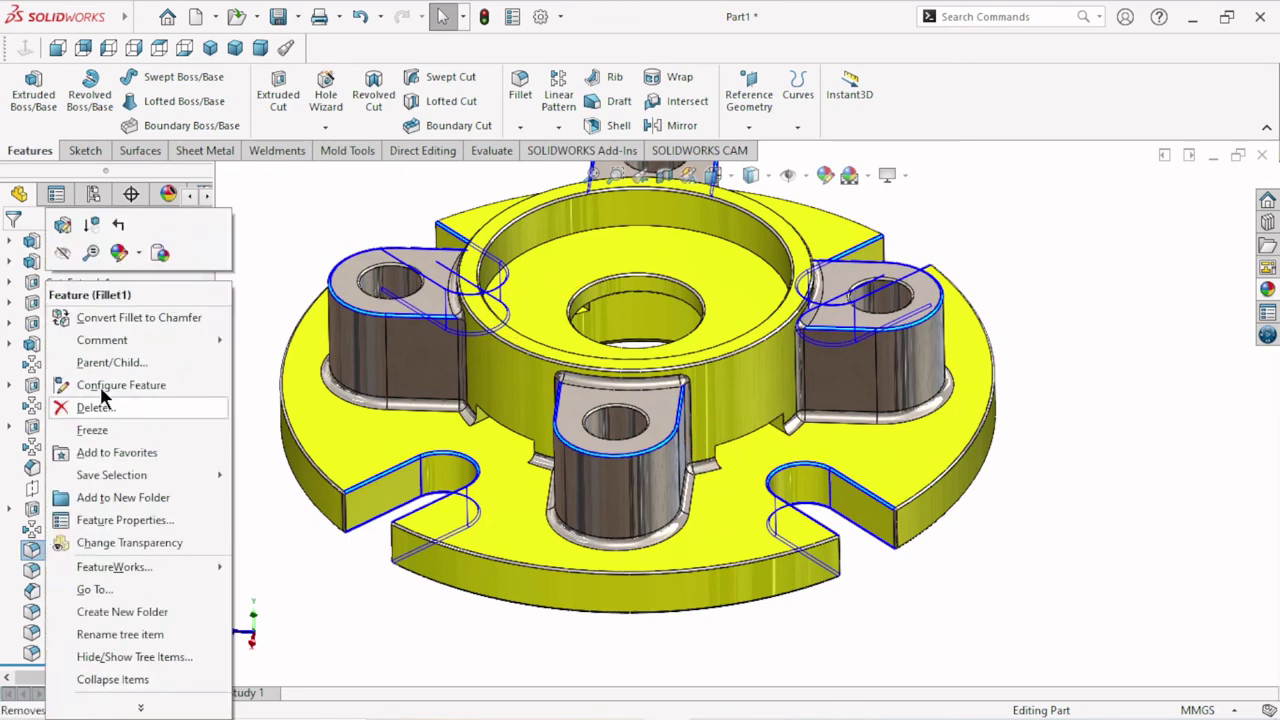
pyautogui.click(63, 228)
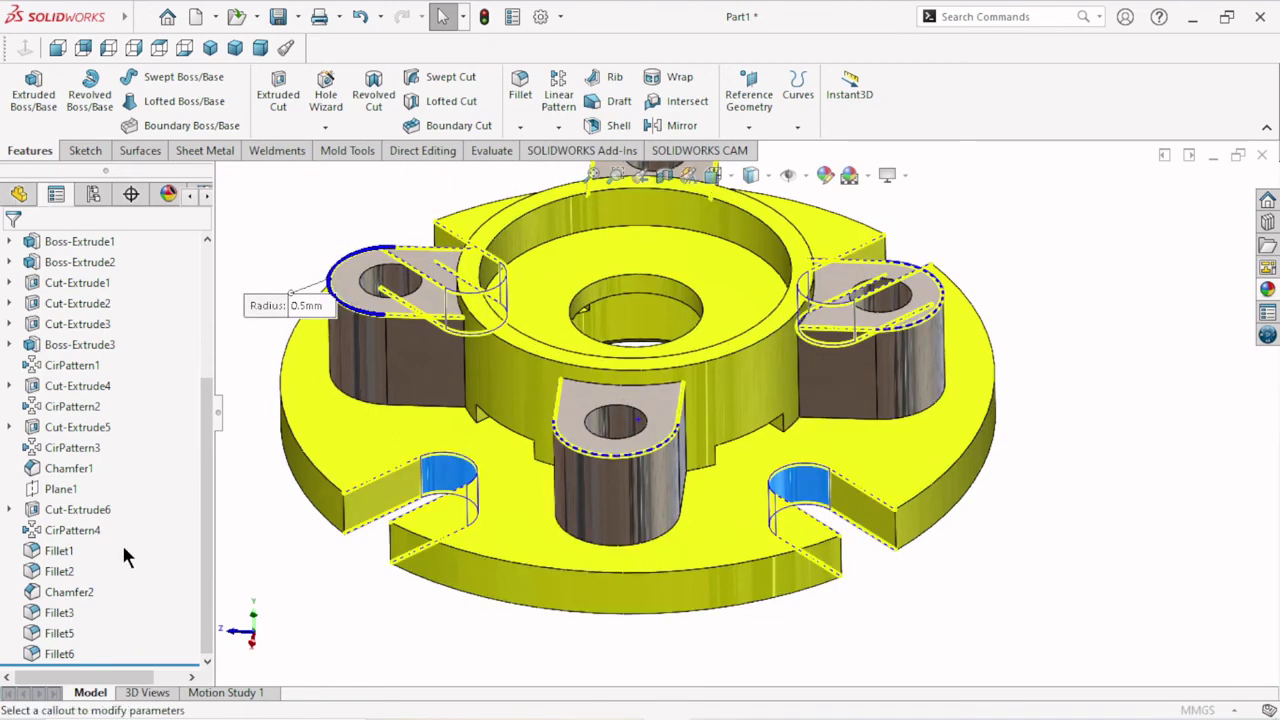
pyautogui.moveTo(206, 540); pyautogui.dragTo(208, 632)
pyautogui.click(100, 545)
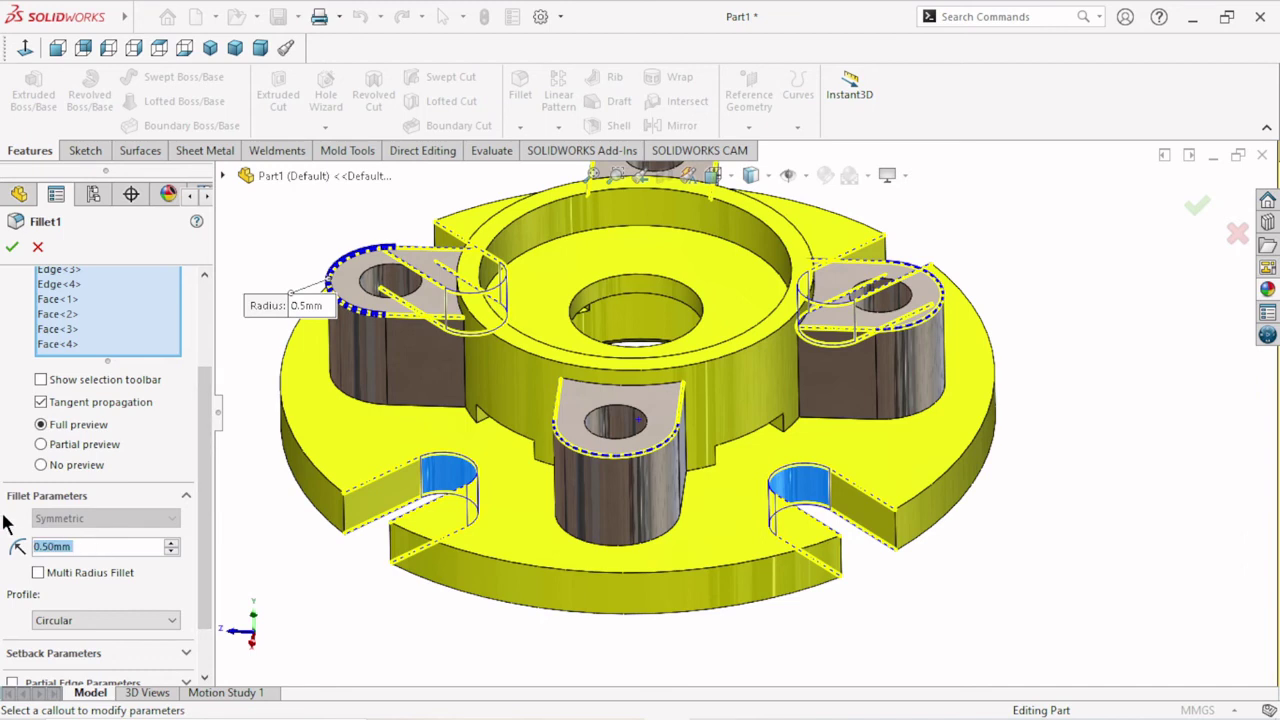
pyautogui.write('1')
pyautogui.press('Return')
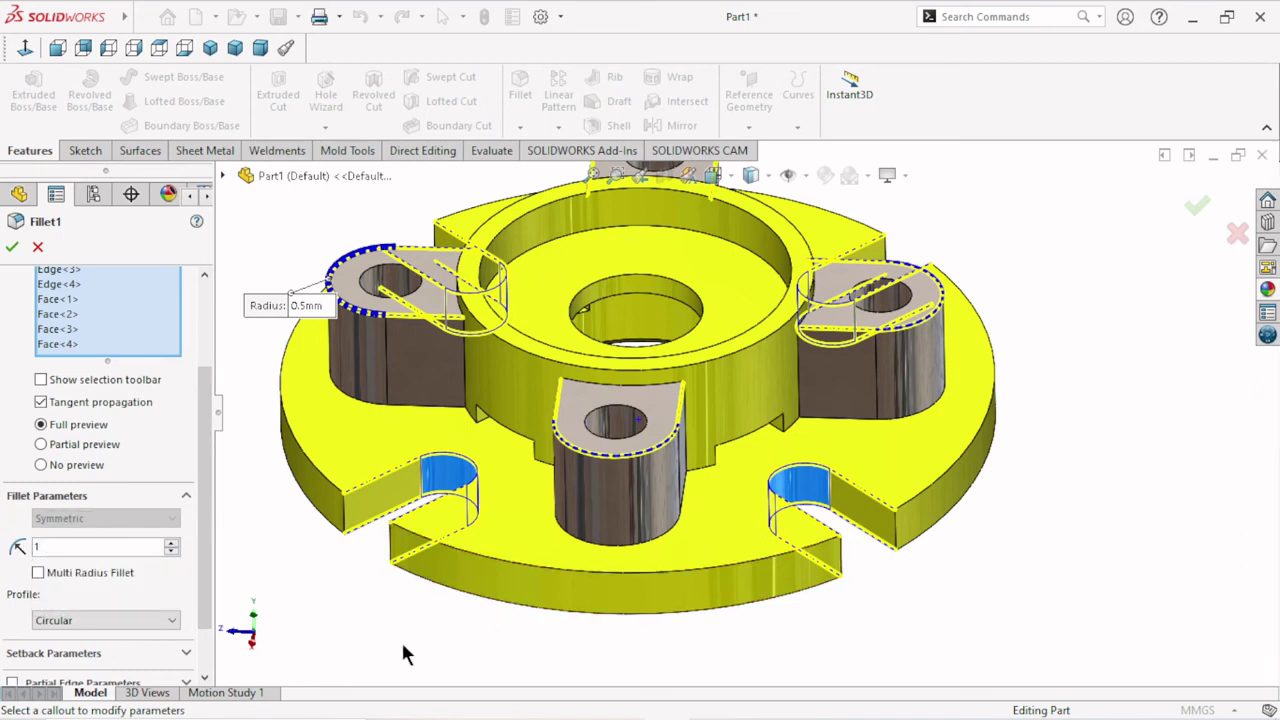
pyautogui.click(10, 247)
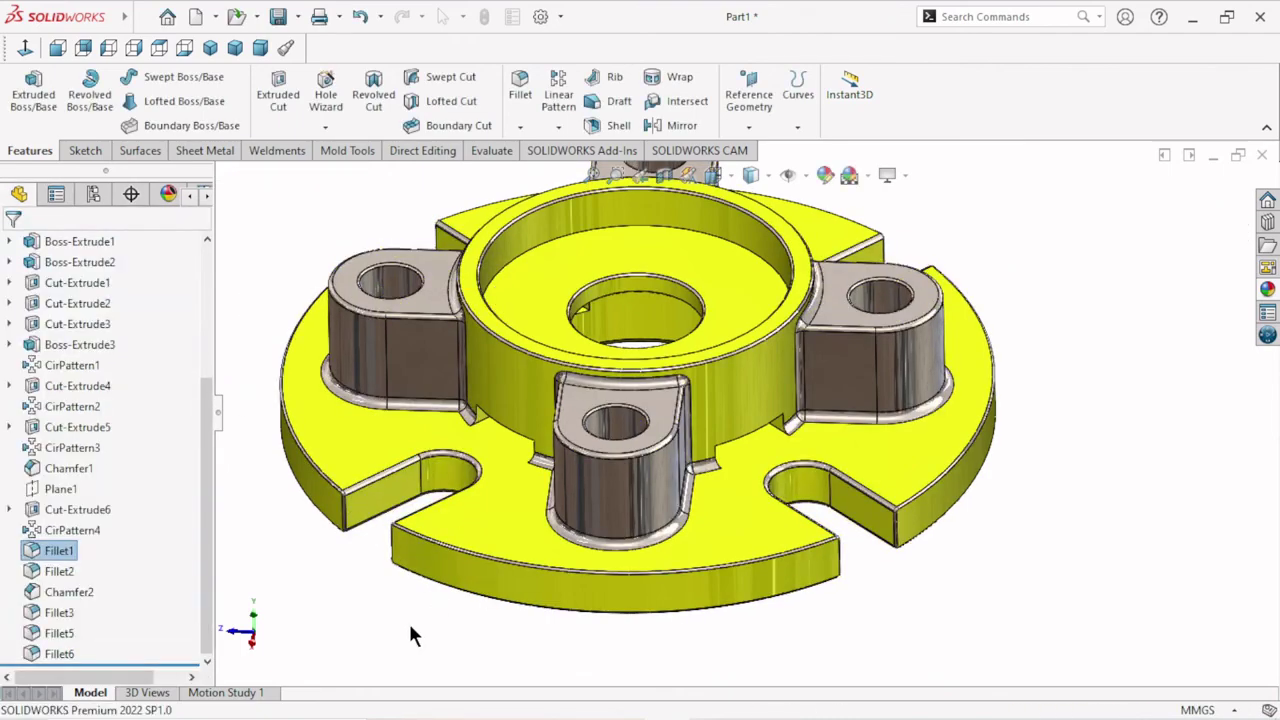
# Select a boss face so all four CirPattern1 bosses are chosen for colouring.
pyautogui.scroll(1, 654, 448)
pyautogui.scroll(2, 767, 383)
pyautogui.moveTo(767, 383)
pyautogui.mouseDown(button='middle')
pyautogui.moveTo(820, 447)
pyautogui.moveTo(906, 317)
pyautogui.mouseUp(button='middle')
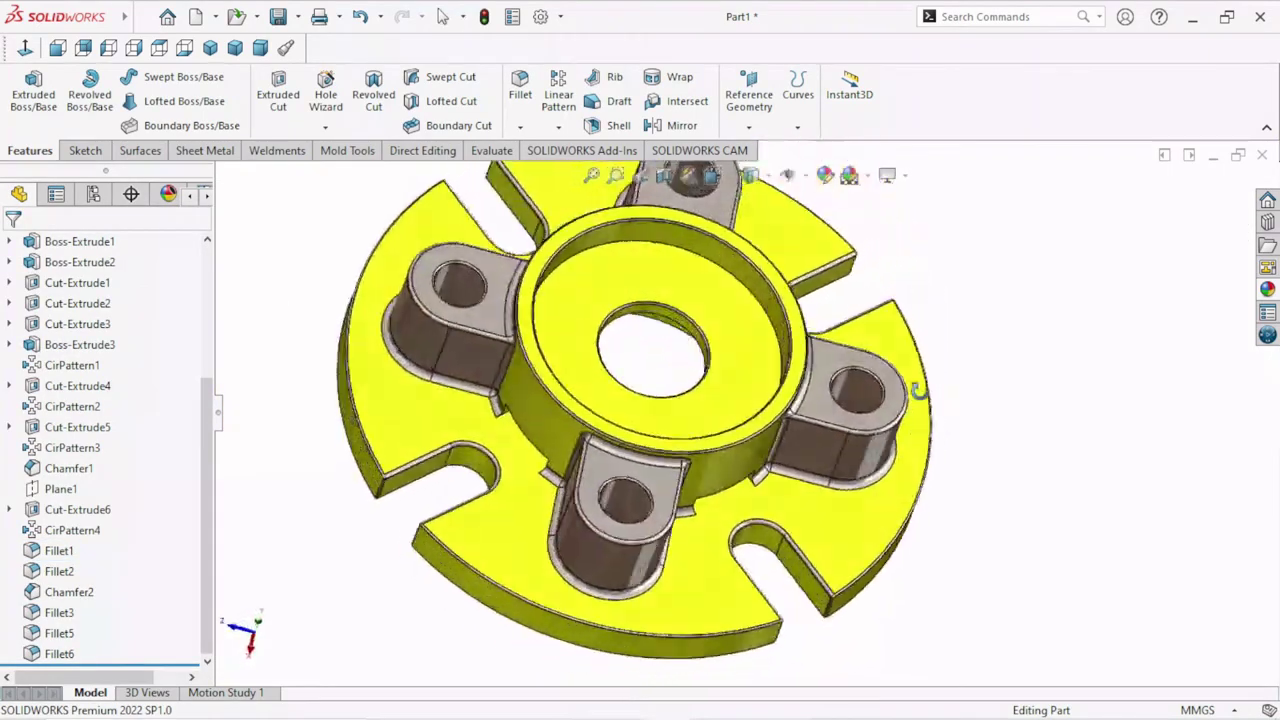
pyautogui.click(538, 446)
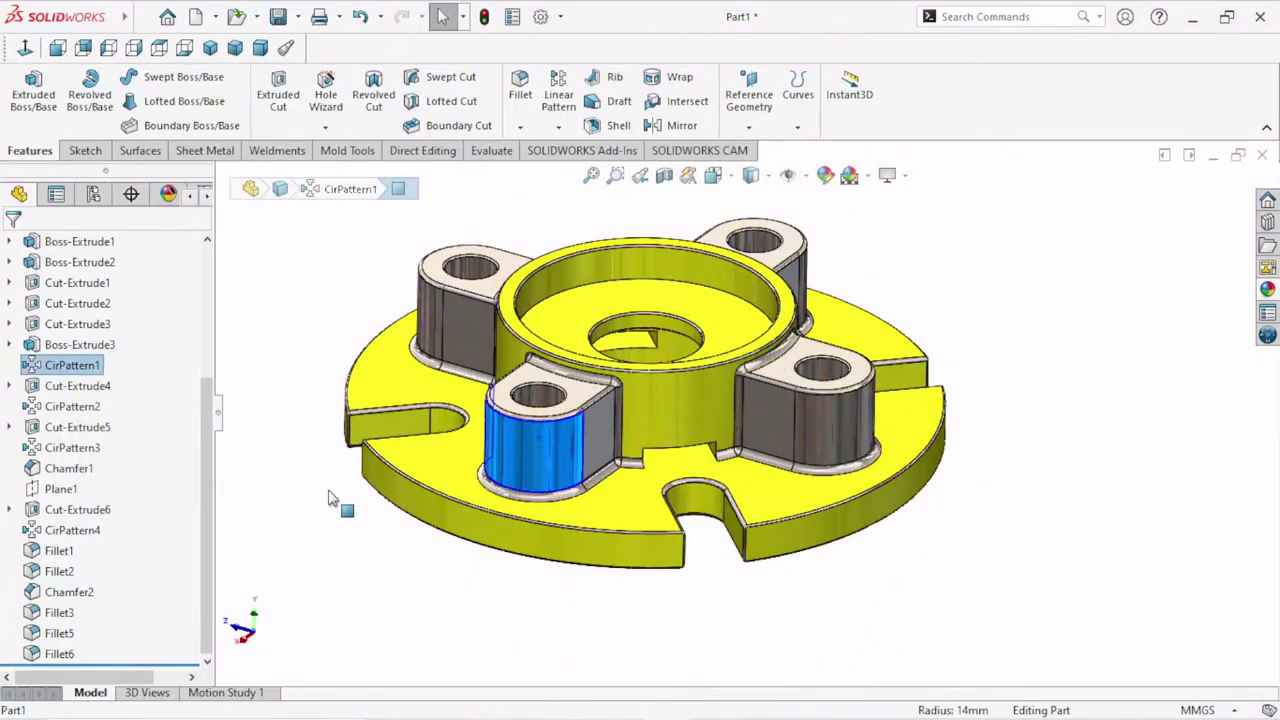
pyautogui.click(50, 366)
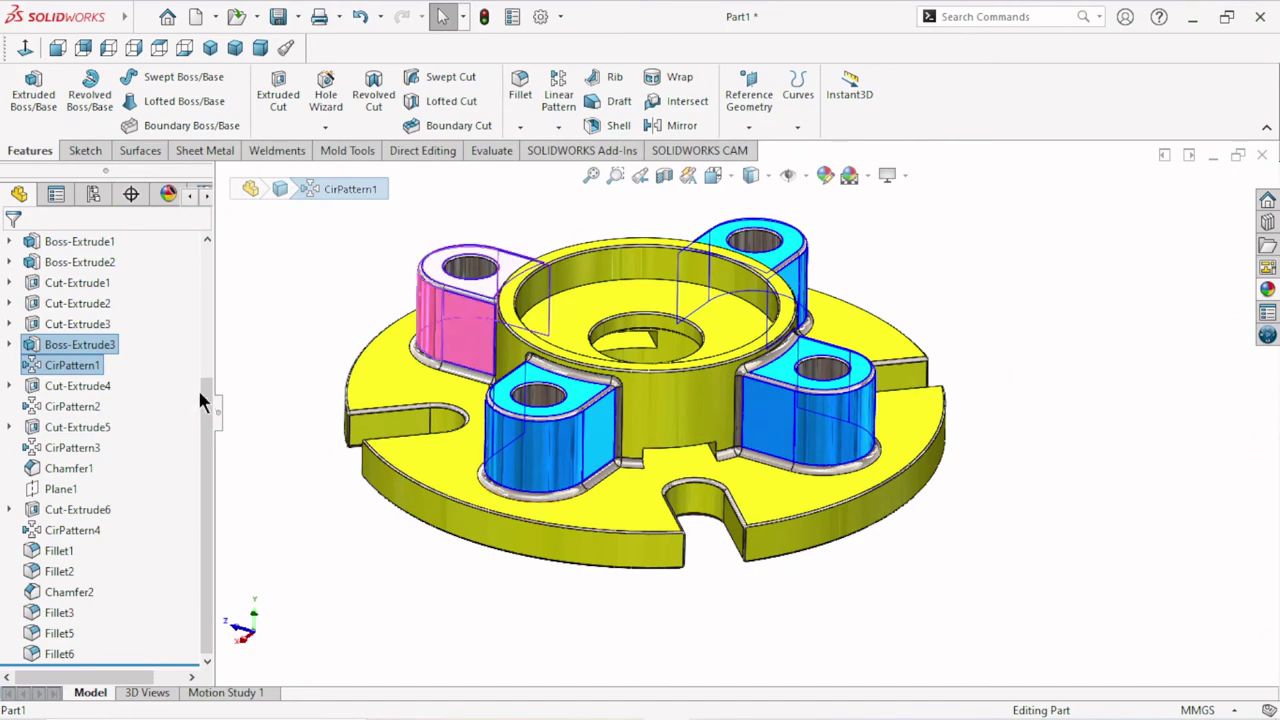
pyautogui.moveTo(654, 443)
pyautogui.mouseDown(button='middle')
pyautogui.moveTo(565, 512)
pyautogui.moveTo(590, 508)
pyautogui.mouseUp(button='middle')
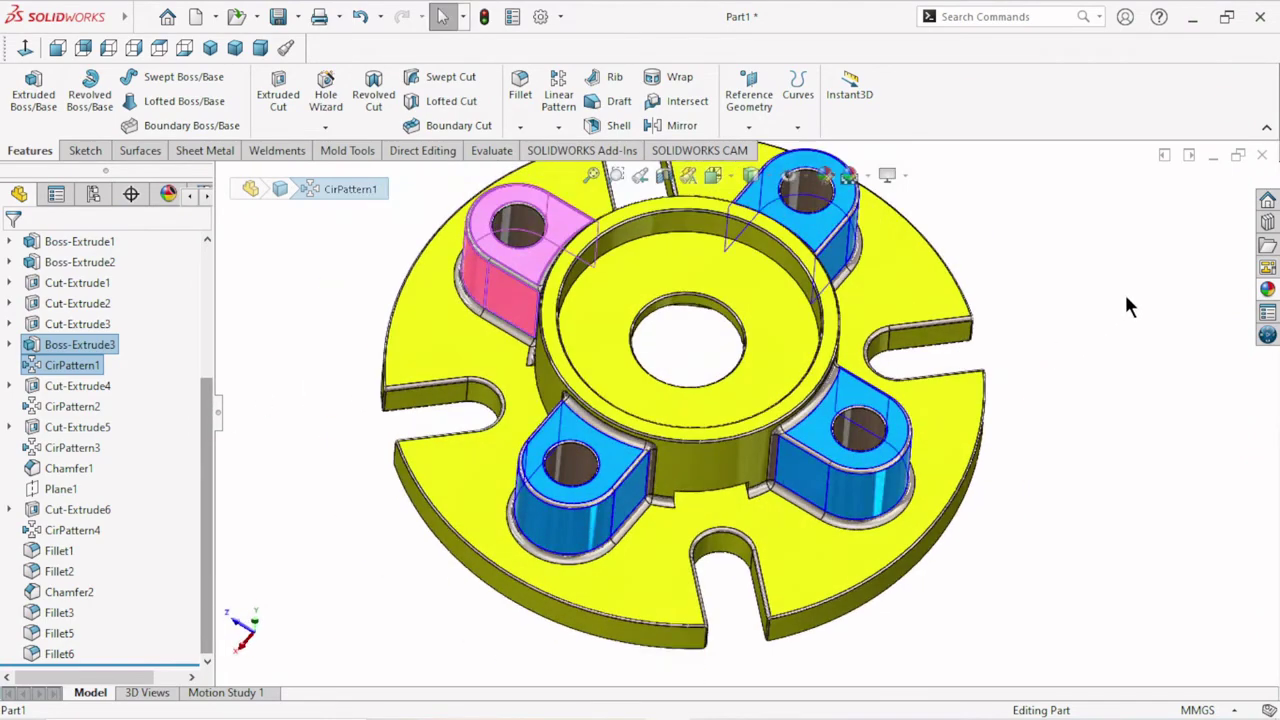
pyautogui.scroll(2, 960, 390)
pyautogui.moveTo(971, 380)
pyautogui.mouseDown(button='middle')
pyautogui.moveTo(1007, 476)
pyautogui.moveTo(980, 371)
pyautogui.moveTo(596, 197)
pyautogui.mouseUp(button='middle')
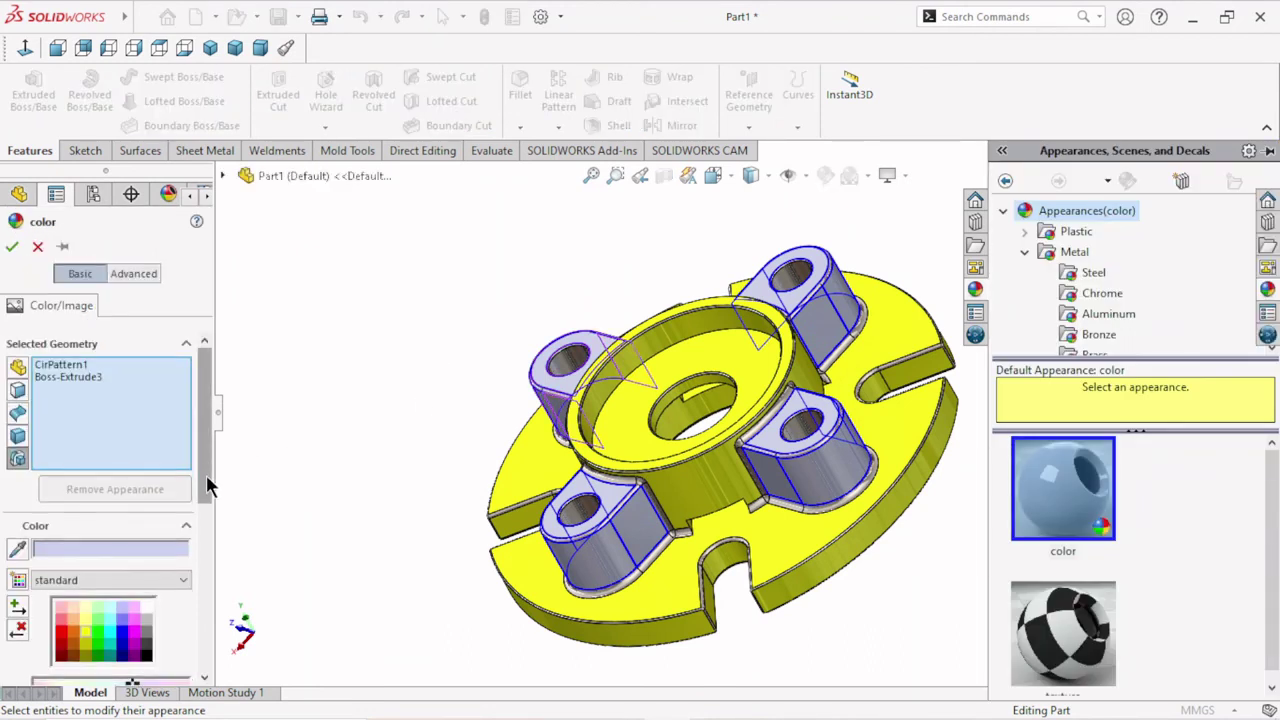
pyautogui.scroll(-3, 206, 474)
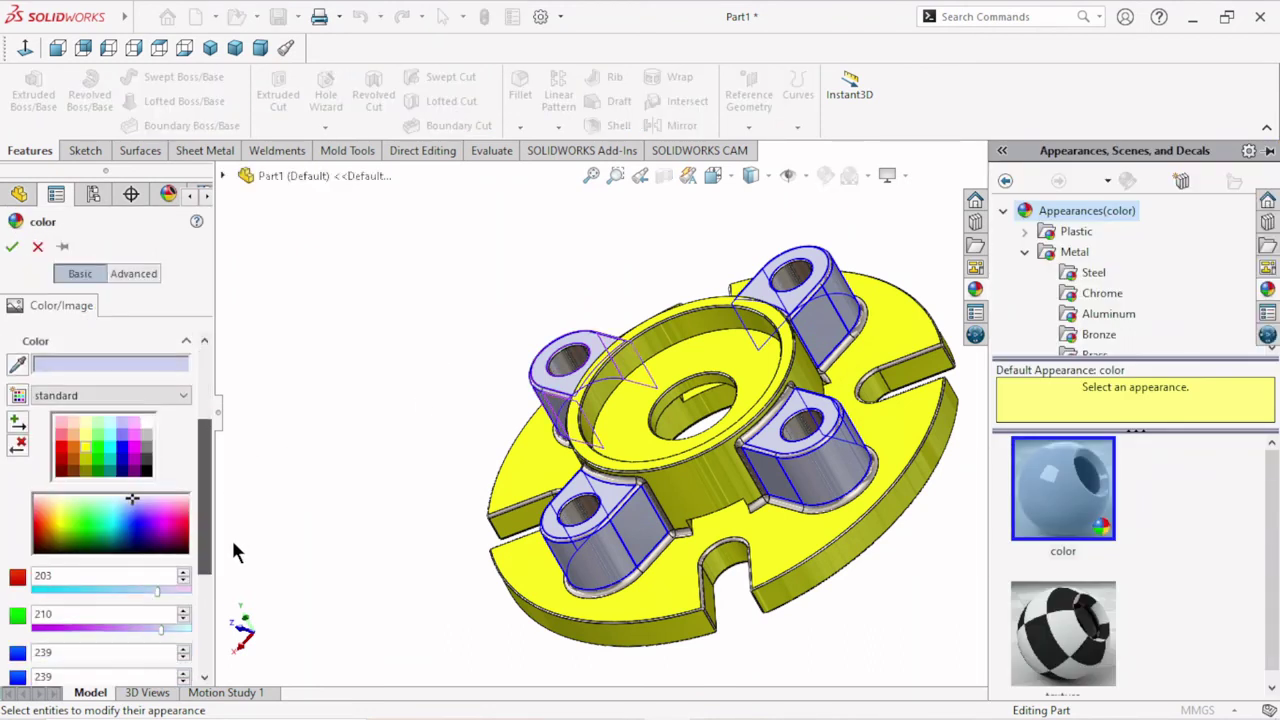
# Apply the standard blue swatch (RGB 0, 0, 255) to the patterned bosses.
pyautogui.click(110, 455)
pyautogui.click(120, 452)
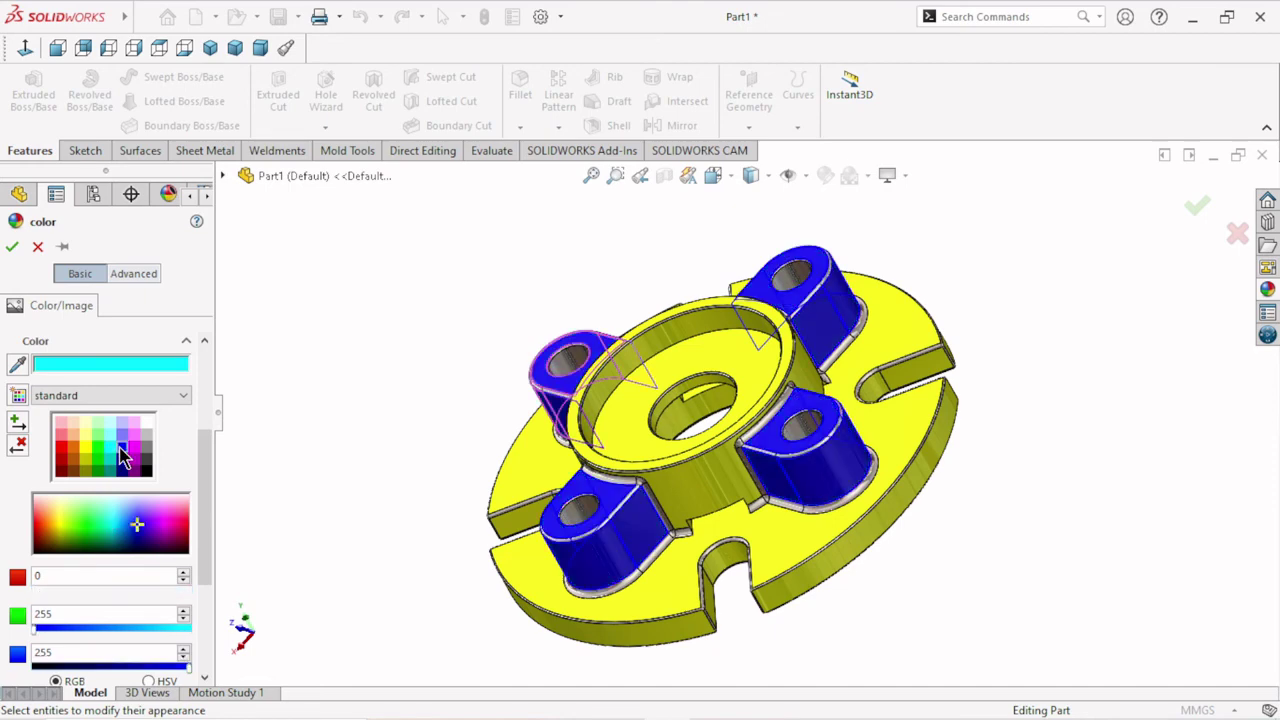
pyautogui.click(13, 250)
pyautogui.moveTo(410, 448)
pyautogui.mouseDown(button='middle')
pyautogui.moveTo(440, 475)
pyautogui.moveTo(503, 449)
pyautogui.mouseUp(button='middle')
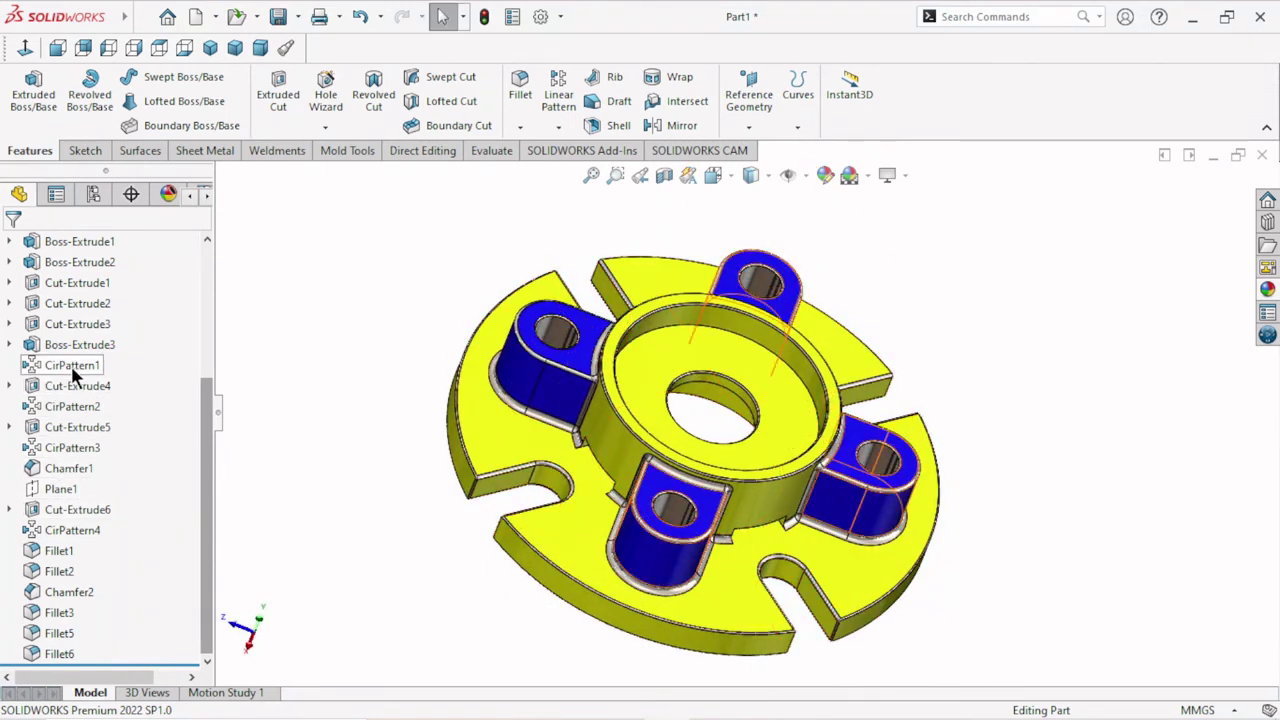
# Select Chamfer1, Fillet1, Fillet2, Chamfer2, Fillet3, Fillet5 and Fillet6 in the FeatureManager tree.
pyautogui.click(79, 468)
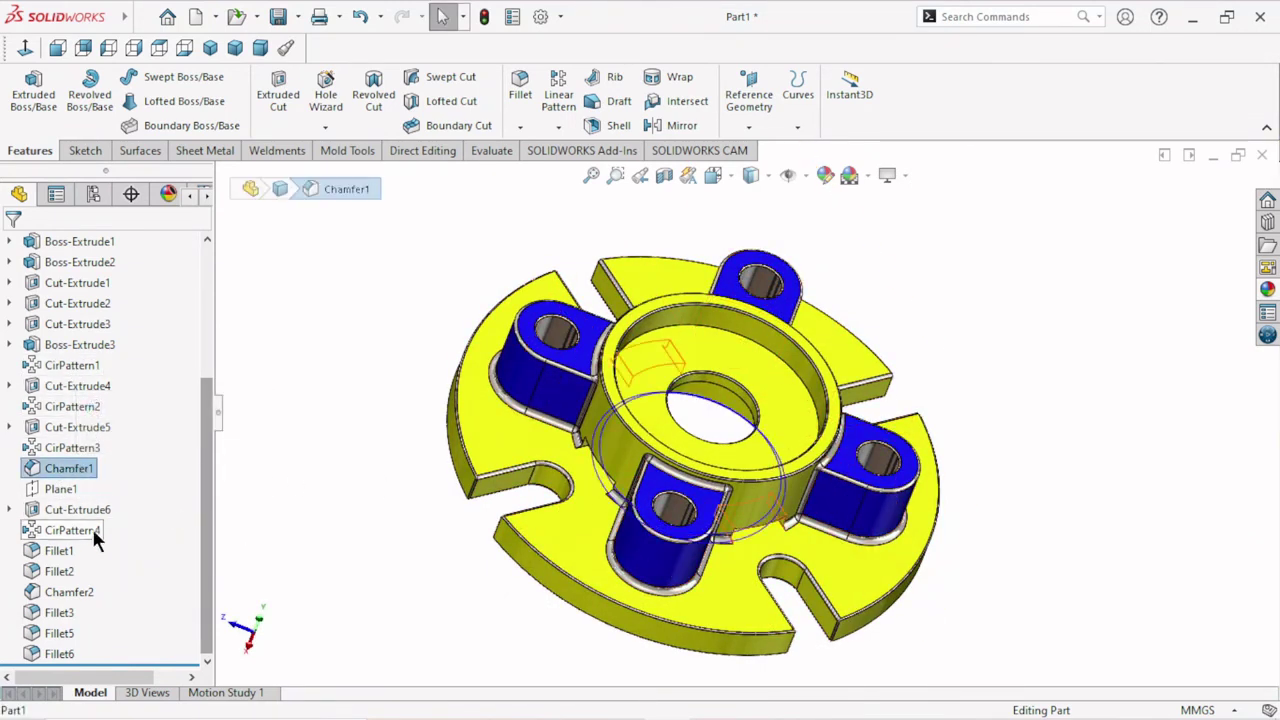
pyautogui.keyDown('ctrl'); pyautogui.click(70, 553); pyautogui.keyUp('ctrl')
pyautogui.keyDown('ctrl'); pyautogui.click(66, 571); pyautogui.keyUp('ctrl')
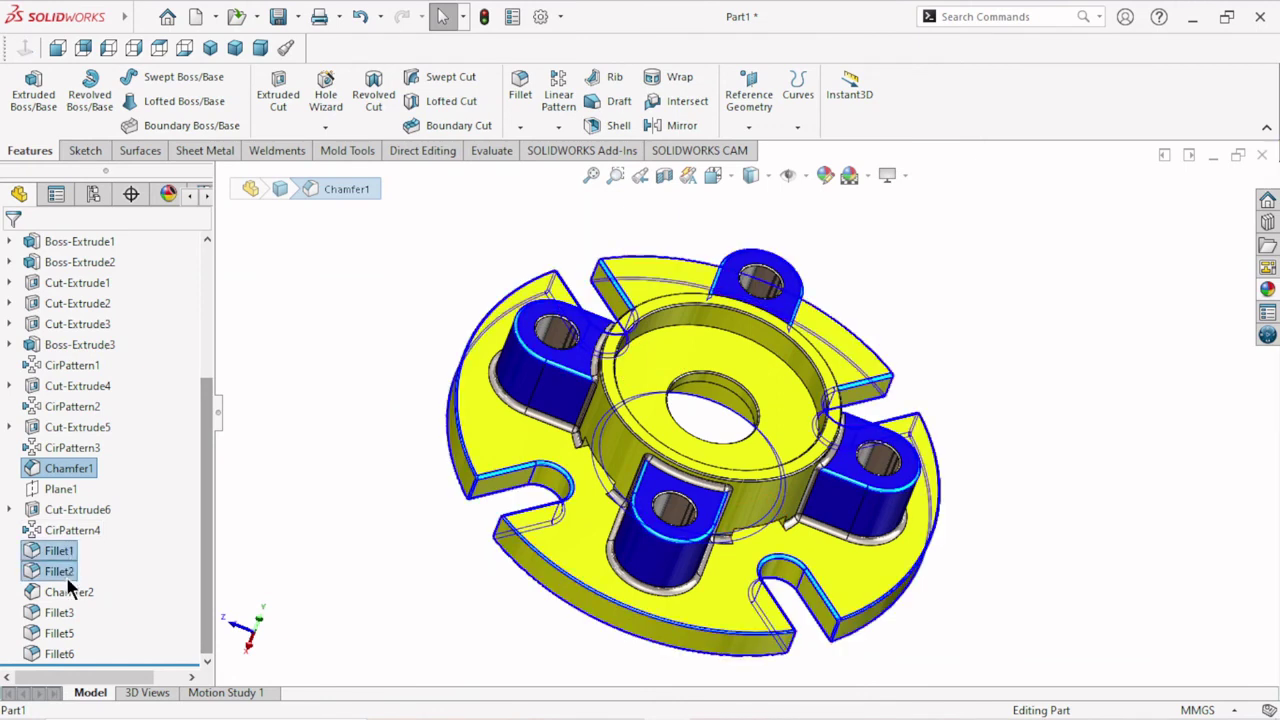
pyautogui.keyDown('ctrl'); pyautogui.click(67, 592); pyautogui.keyUp('ctrl')
pyautogui.keyDown('ctrl'); pyautogui.click(56, 612); pyautogui.keyUp('ctrl')
pyautogui.keyDown('ctrl'); pyautogui.click(52, 633); pyautogui.keyUp('ctrl')
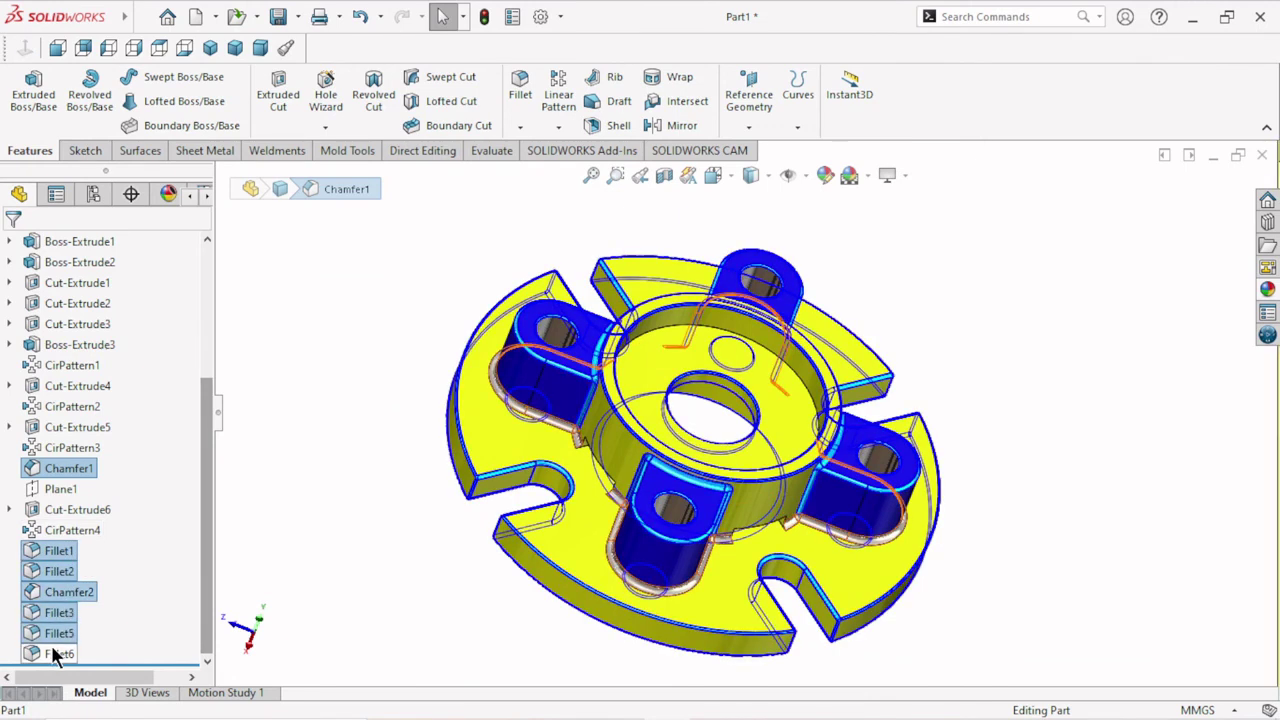
pyautogui.keyDown('ctrl'); pyautogui.click(52, 653); pyautogui.keyUp('ctrl')
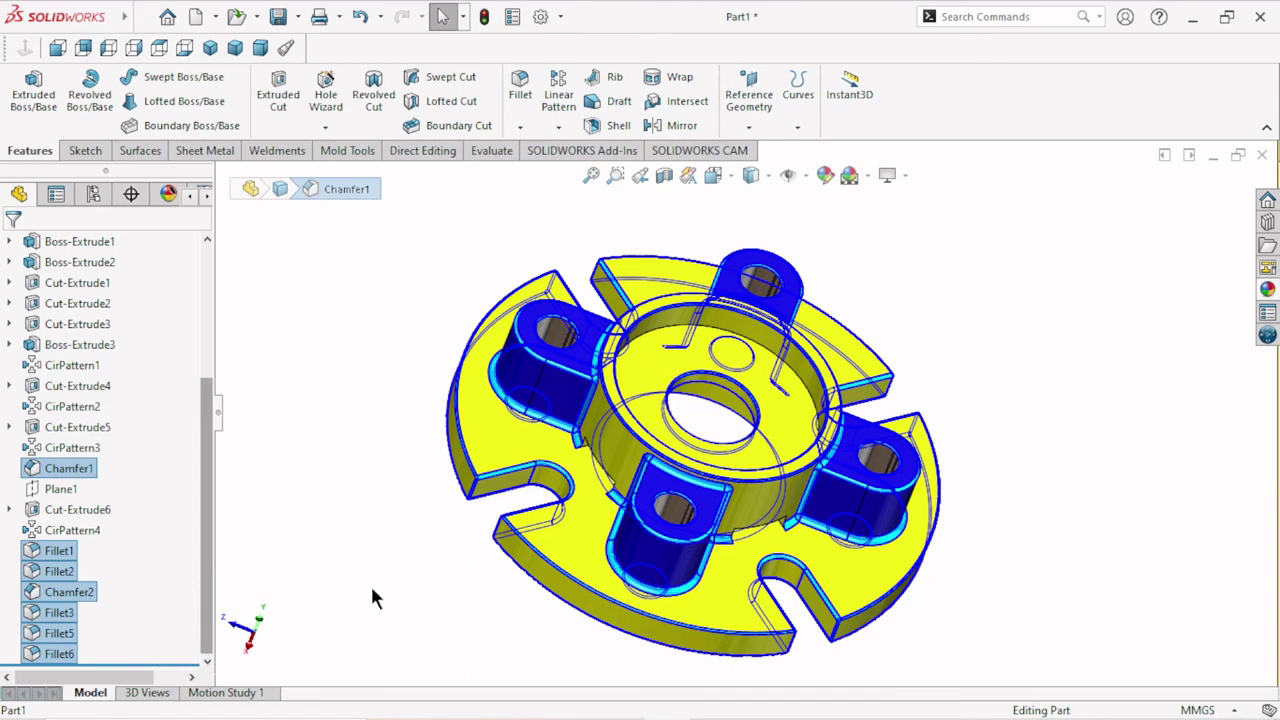
# Give the selected chamfers and fillets a red appearance.
pyautogui.click(826, 178)
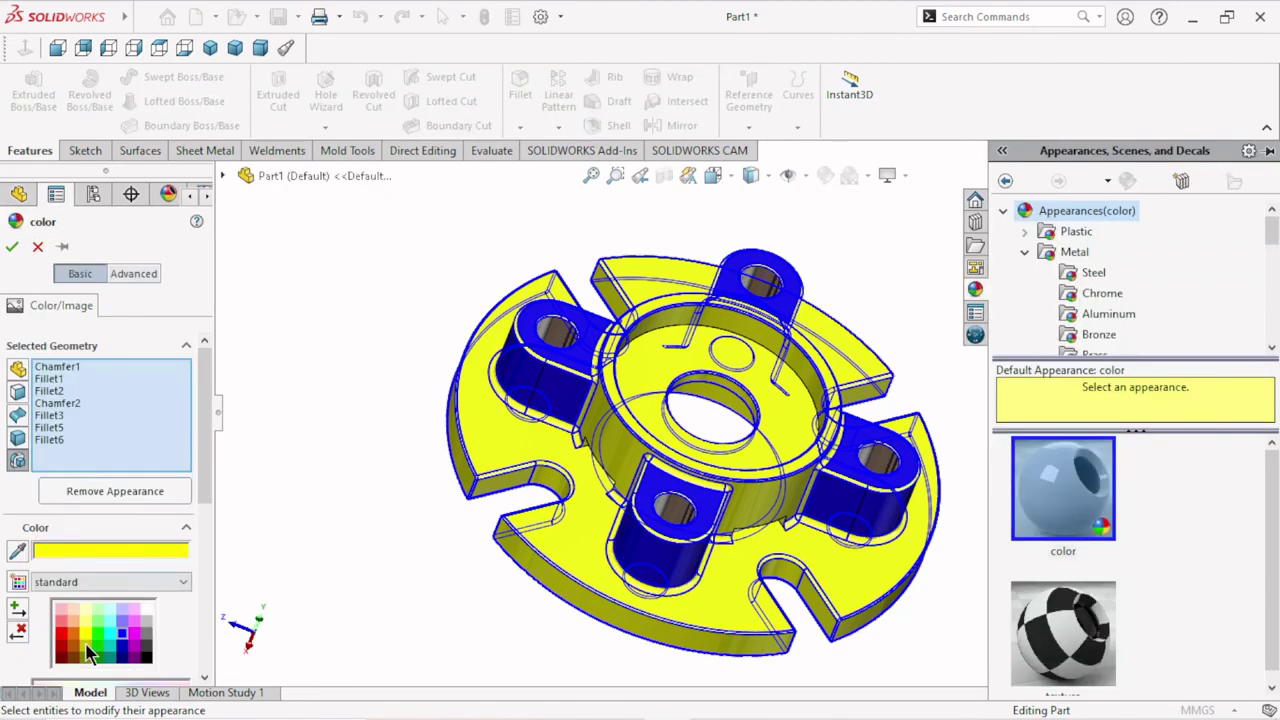
pyautogui.click(61, 632)
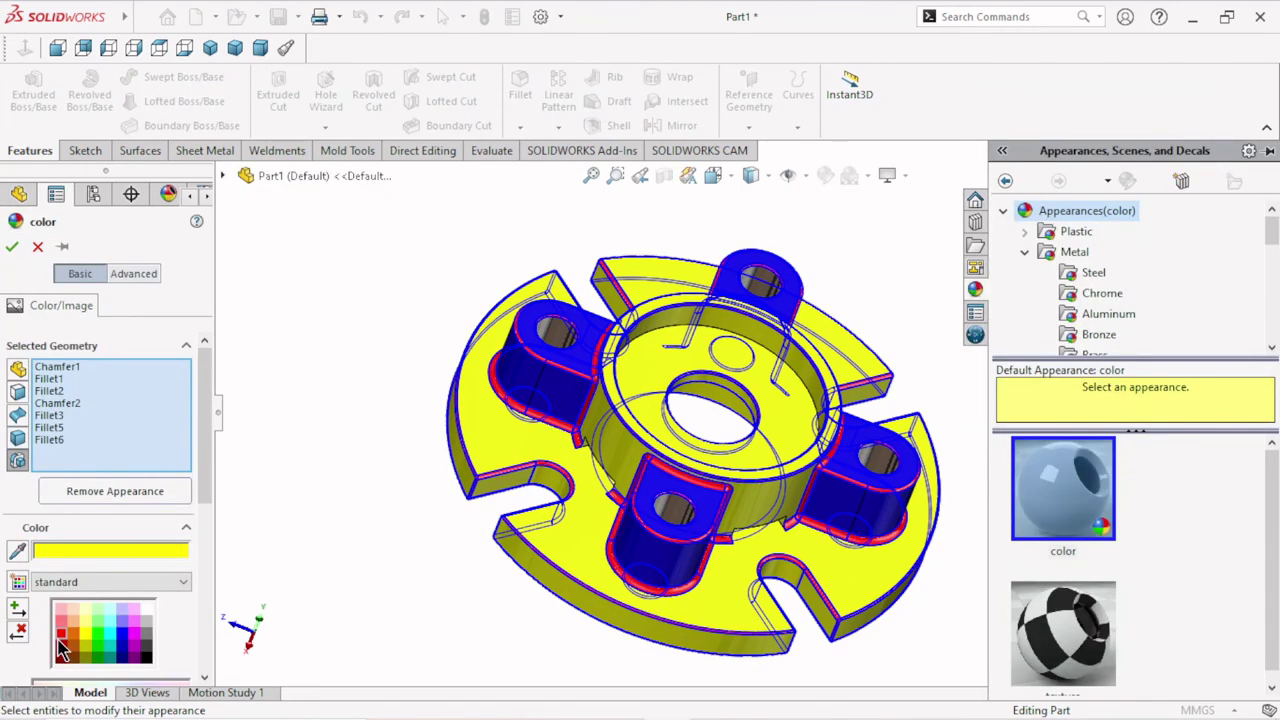
pyautogui.click(12, 246)
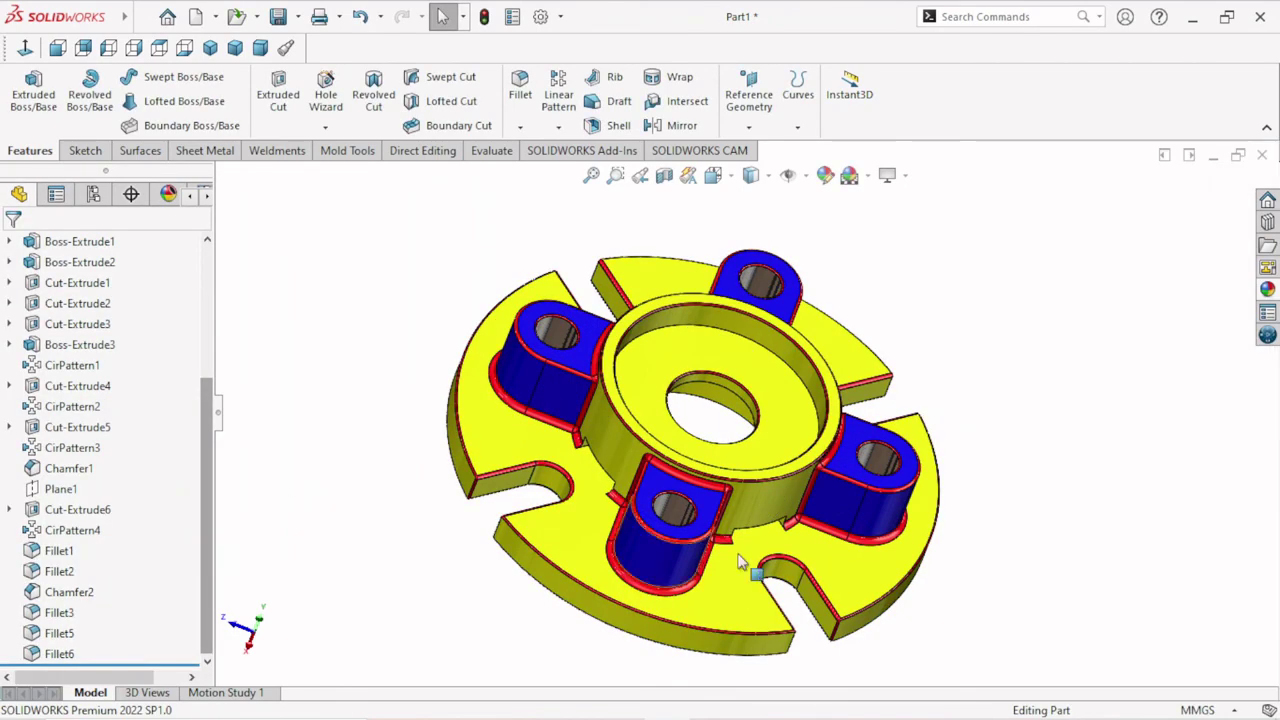
pyautogui.moveTo(740, 562)
pyautogui.mouseDown(button='middle')
pyautogui.moveTo(724, 570)
pyautogui.moveTo(820, 523)
pyautogui.moveTo(814, 594)
pyautogui.moveTo(840, 333)
pyautogui.moveTo(786, 191)
pyautogui.moveTo(711, 177)
pyautogui.moveTo(711, 209)
pyautogui.moveTo(829, 314)
pyautogui.moveTo(837, 174)
pyautogui.moveTo(786, 254)
pyautogui.moveTo(629, 396)
pyautogui.moveTo(668, 303)
pyautogui.mouseUp(button='middle')
# Zoom and tilt to review the yellow, blue and red hub, then show the Isometric view.
pyautogui.scroll(-3, 730, 428)
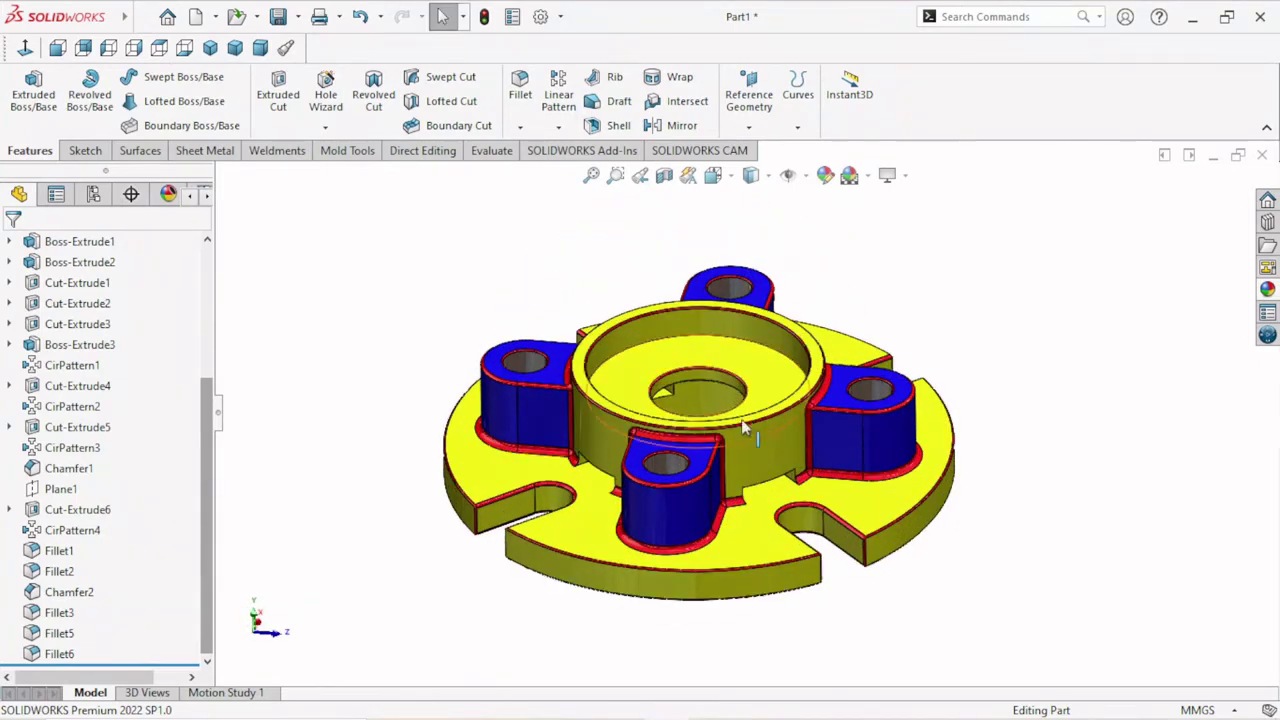
pyautogui.moveTo(744, 428)
pyautogui.mouseDown(button='middle')
pyautogui.moveTo(734, 523)
pyautogui.moveTo(1037, 500)
pyautogui.moveTo(1003, 449)
pyautogui.moveTo(1006, 397)
pyautogui.moveTo(1080, 323)
pyautogui.moveTo(1077, 286)
pyautogui.moveTo(1080, 376)
pyautogui.moveTo(746, 220)
pyautogui.moveTo(860, 198)
pyautogui.moveTo(923, 246)
pyautogui.moveTo(760, 543)
pyautogui.moveTo(508, 699)
pyautogui.moveTo(908, 600)
pyautogui.mouseUp(button='middle')
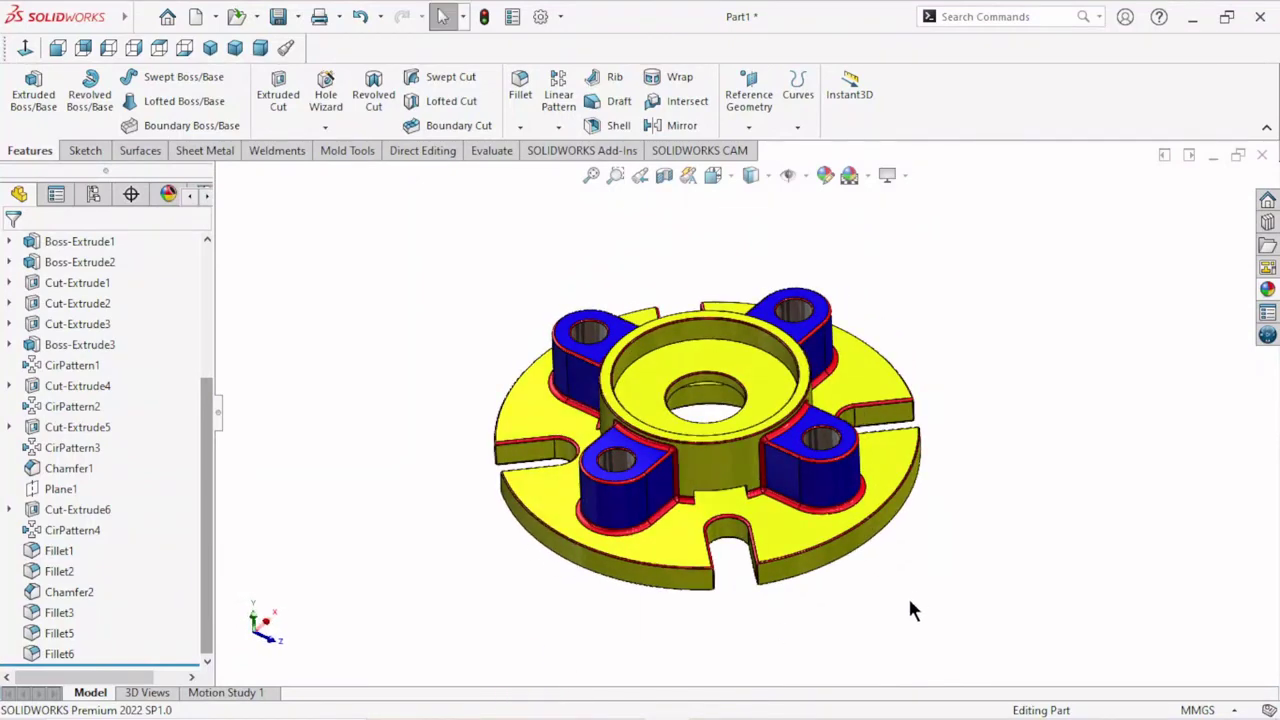
pyautogui.click(210, 48)
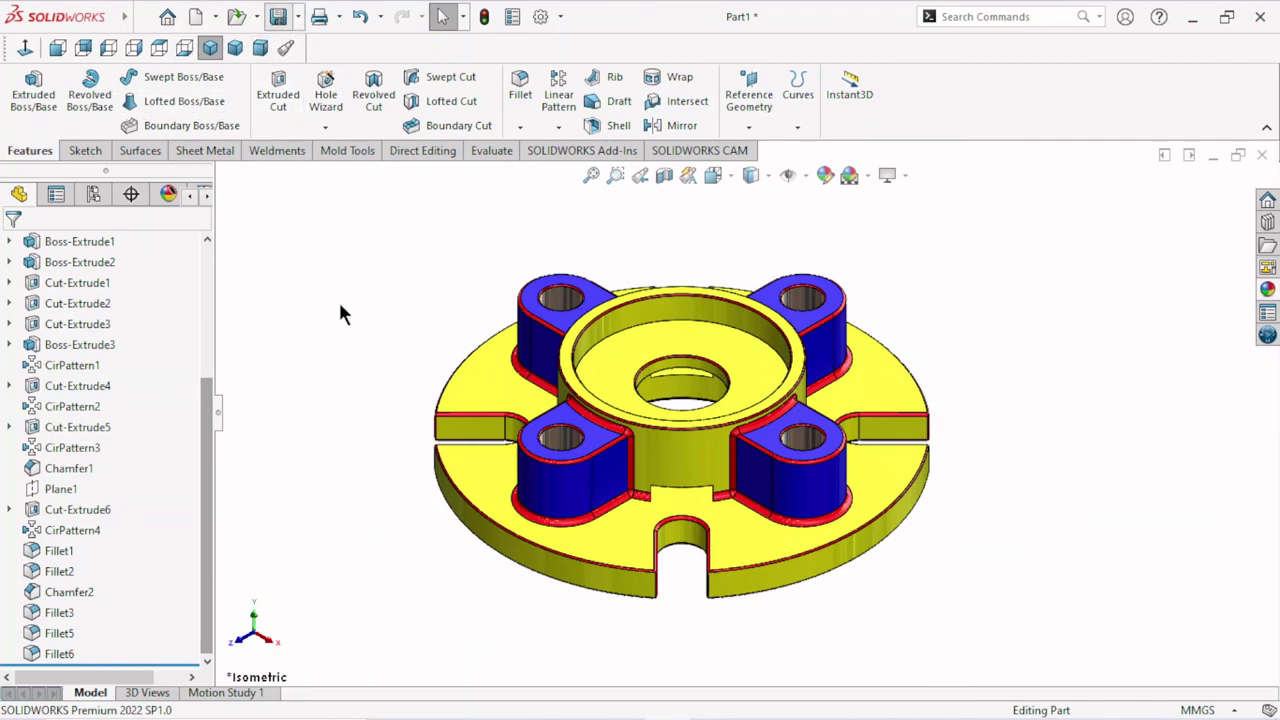
# Save the part as 'Exercise 001' inside the Desktop > 3D folder.
pyautogui.hotkey('ctrl', 's')
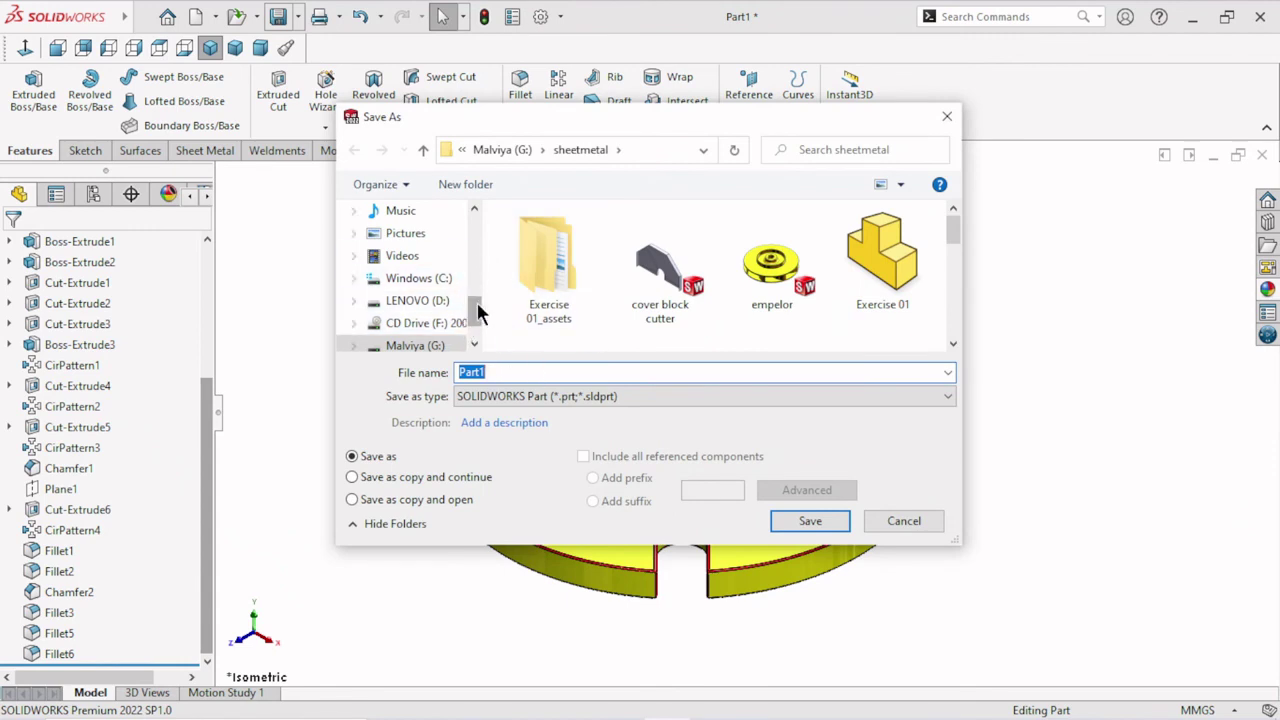
pyautogui.moveTo(477, 320); pyautogui.dragTo(477, 226)
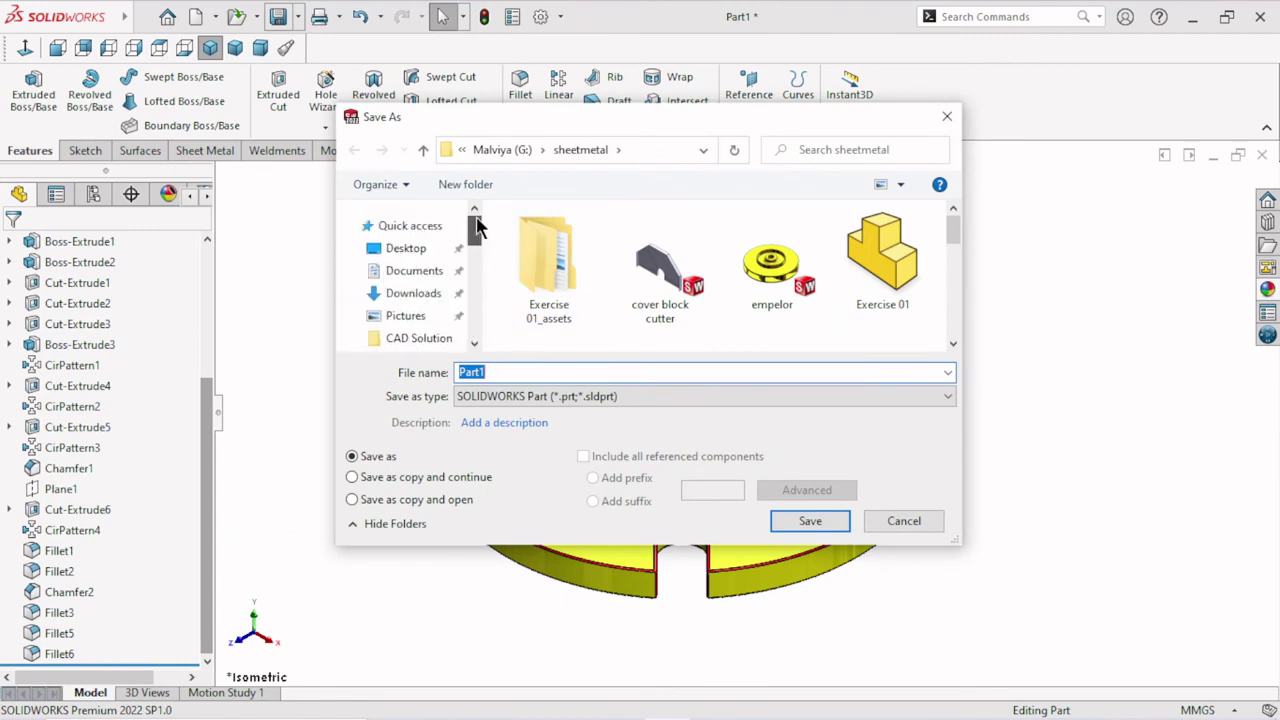
pyautogui.click(403, 248)
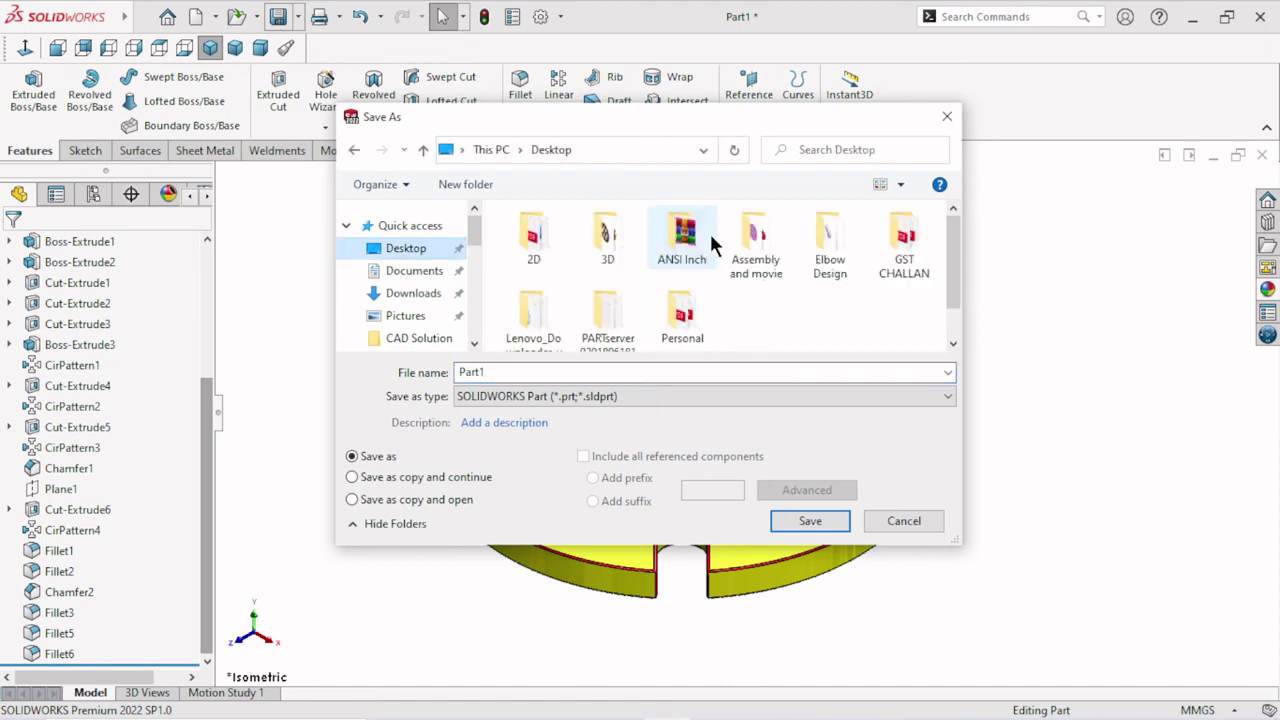
pyautogui.click(607, 235)
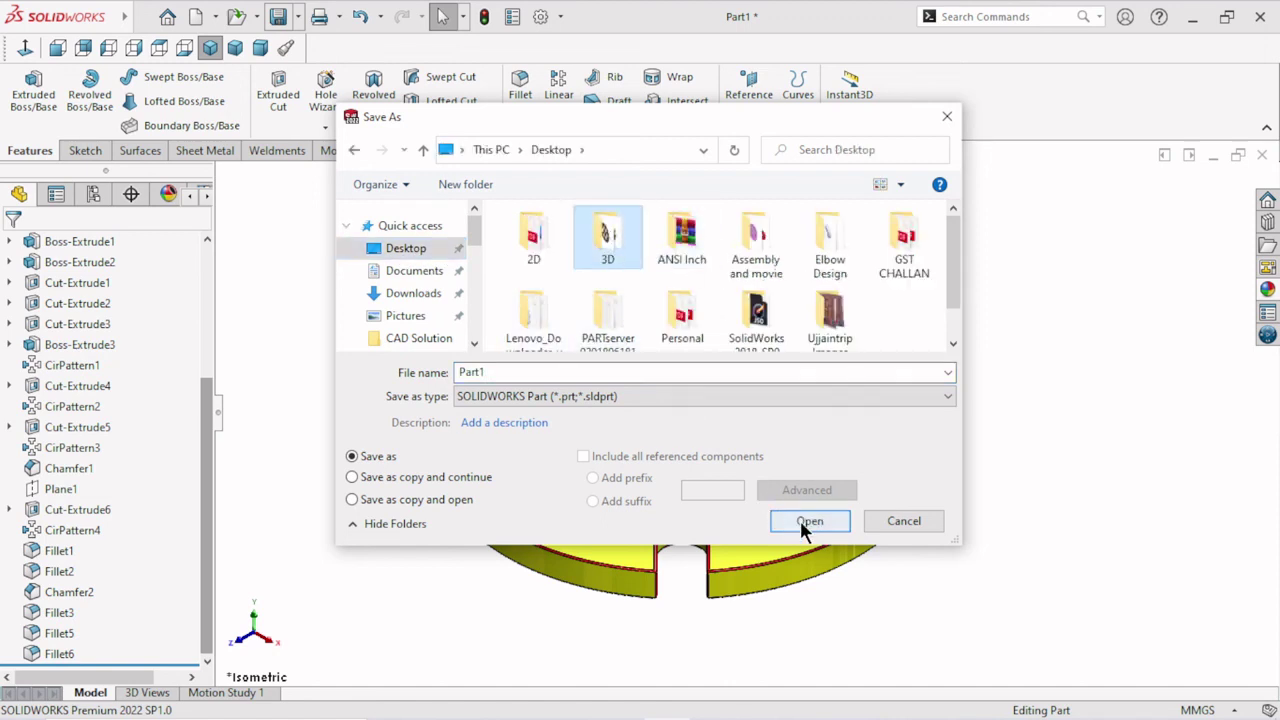
pyautogui.doubleClick(623, 241)
pyautogui.write('Exercise 001')
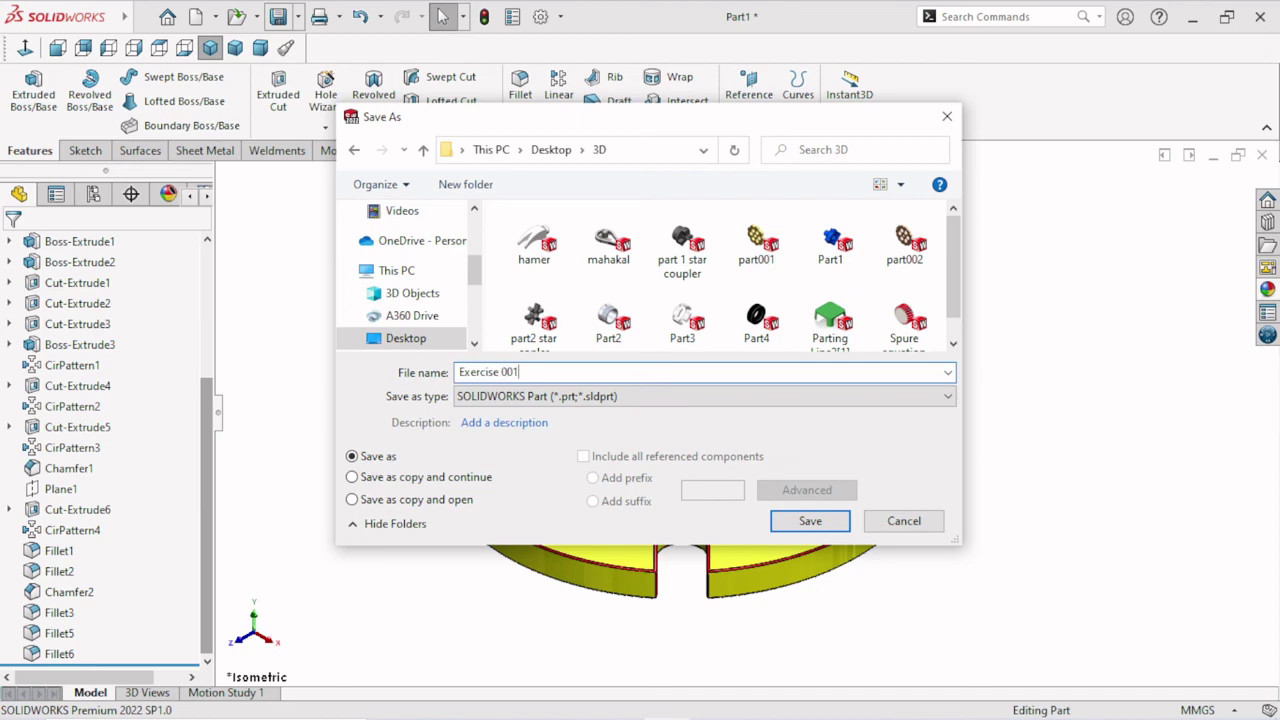
pyautogui.click(824, 521)
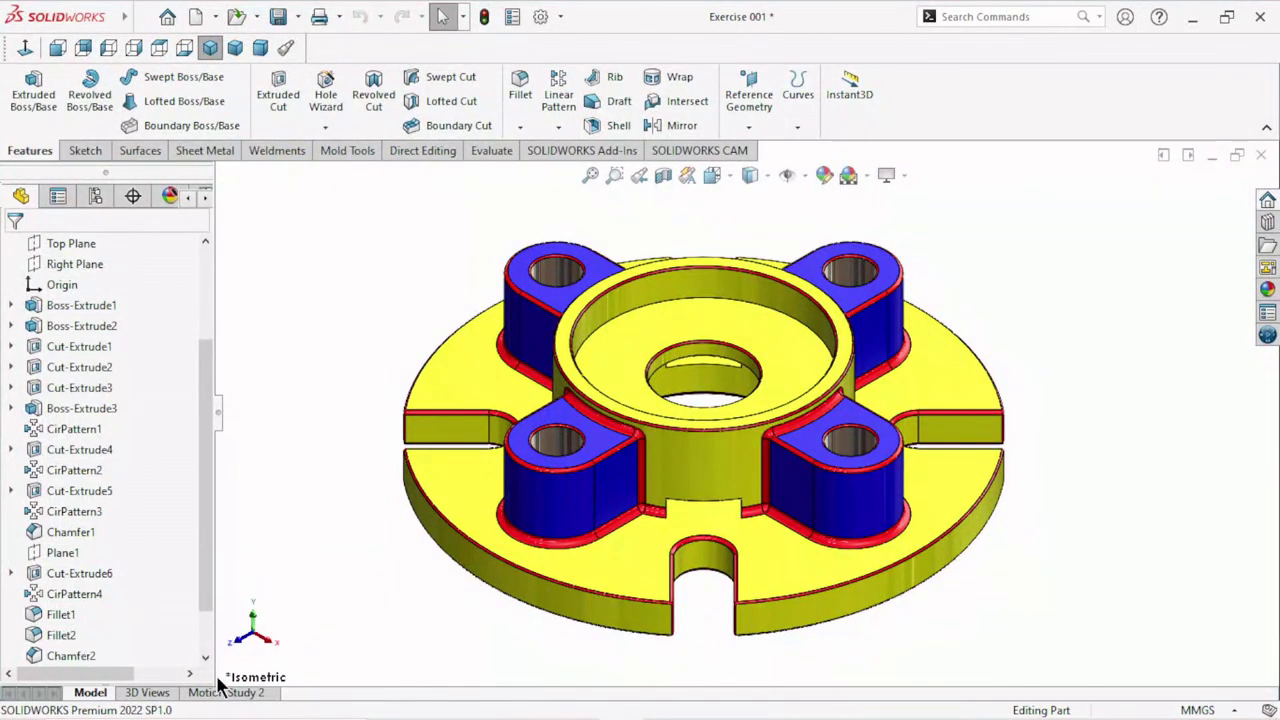
# Build a Motion Study 2 animation rotating the hub 3 times about Y, play it, and return to Model.
pyautogui.click(226, 693)
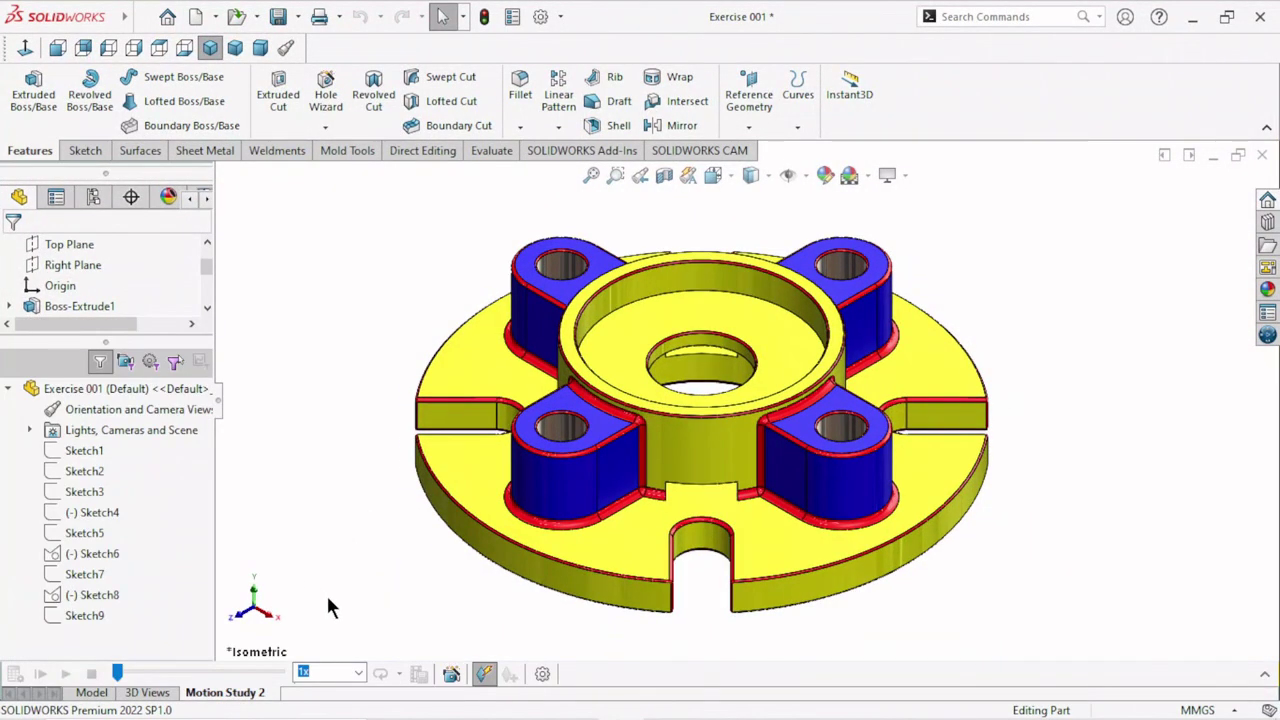
pyautogui.click(452, 675)
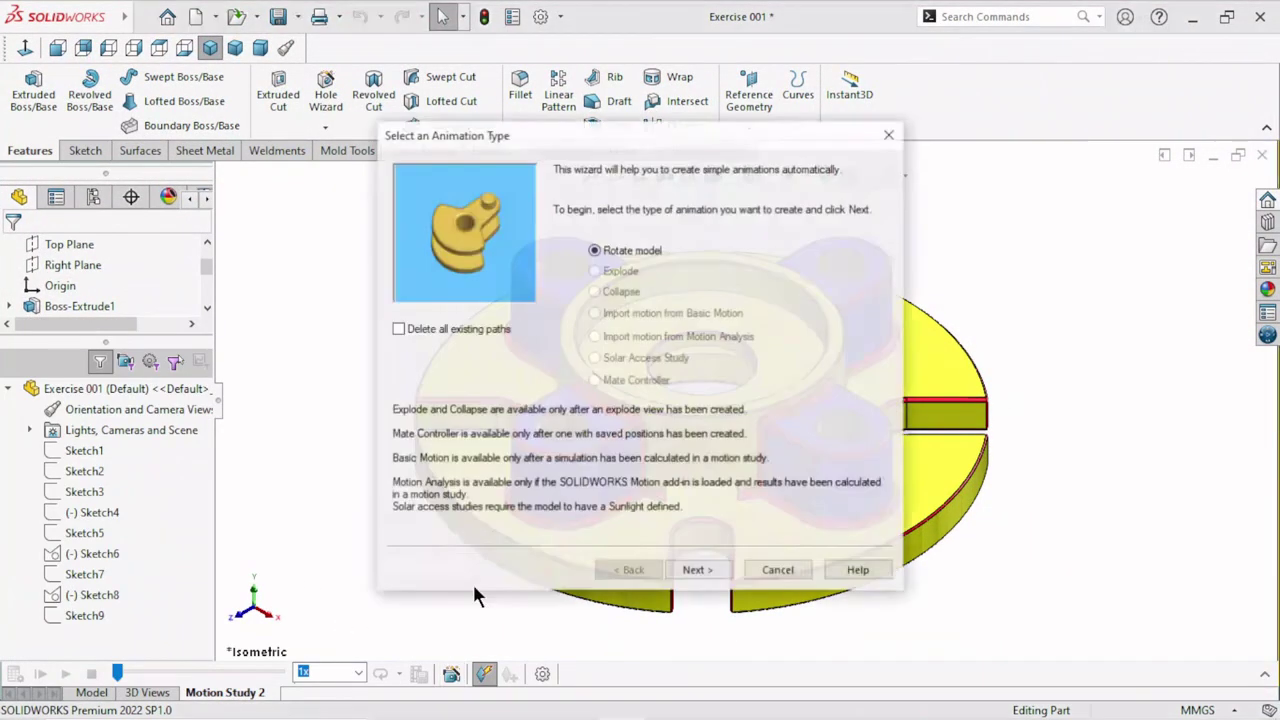
pyautogui.click(698, 576)
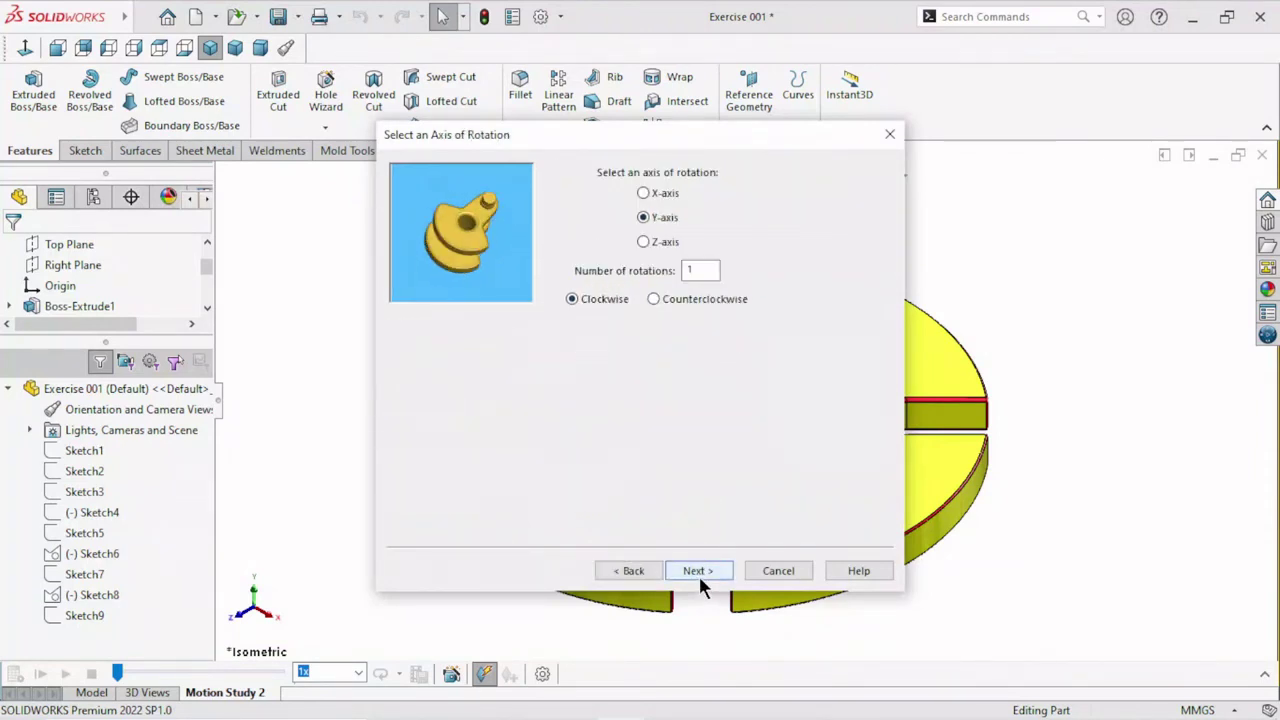
pyautogui.doubleClick(700, 270)
pyautogui.write('3')
pyautogui.click(681, 569)
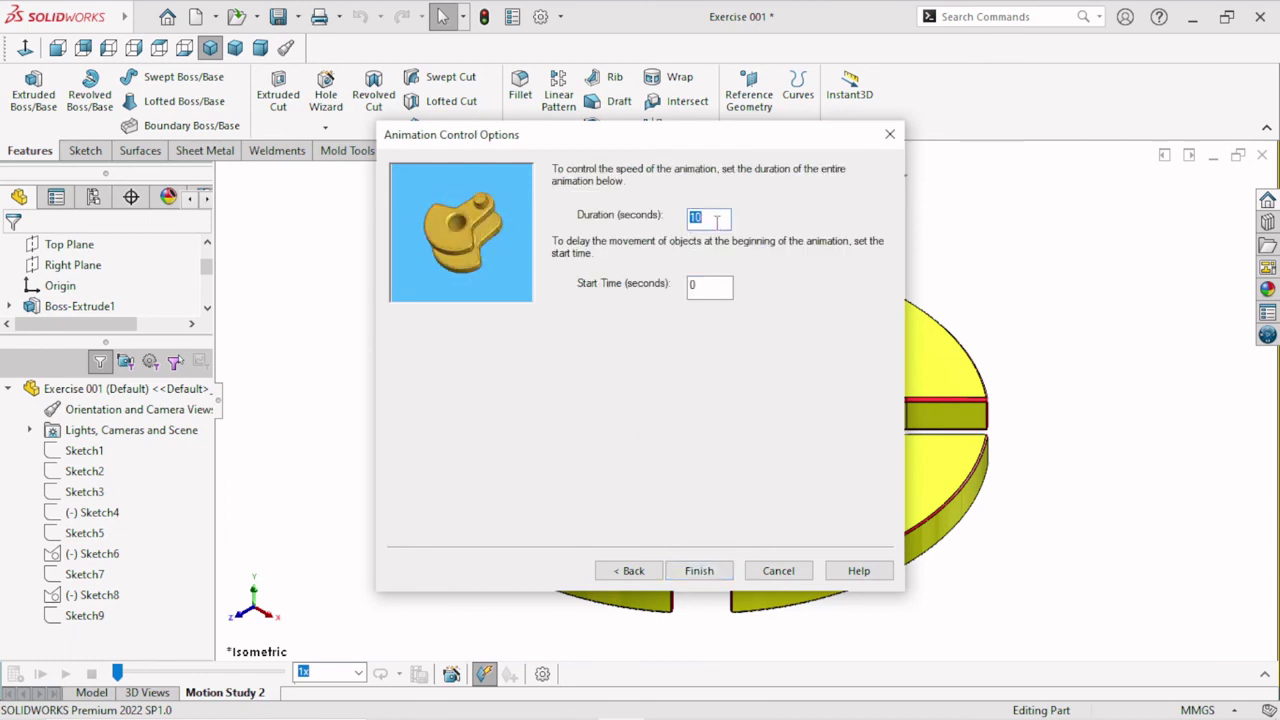
pyautogui.click(699, 570)
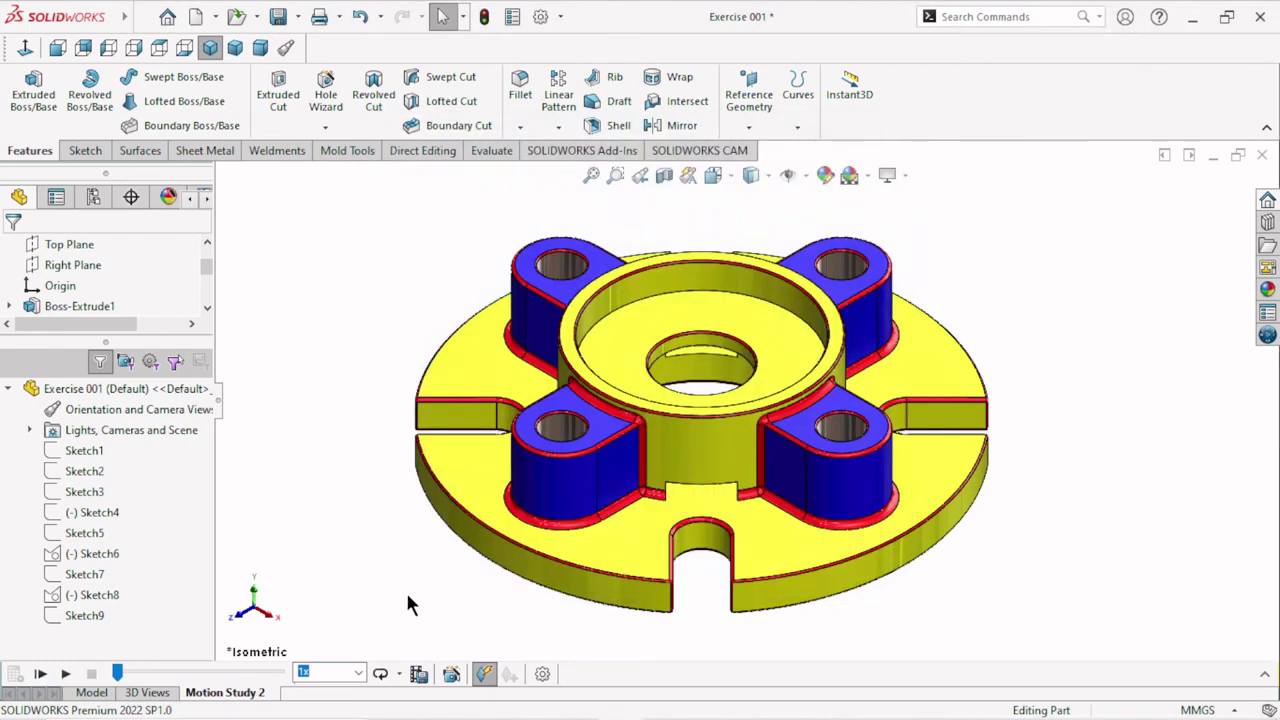
pyautogui.click(68, 675)
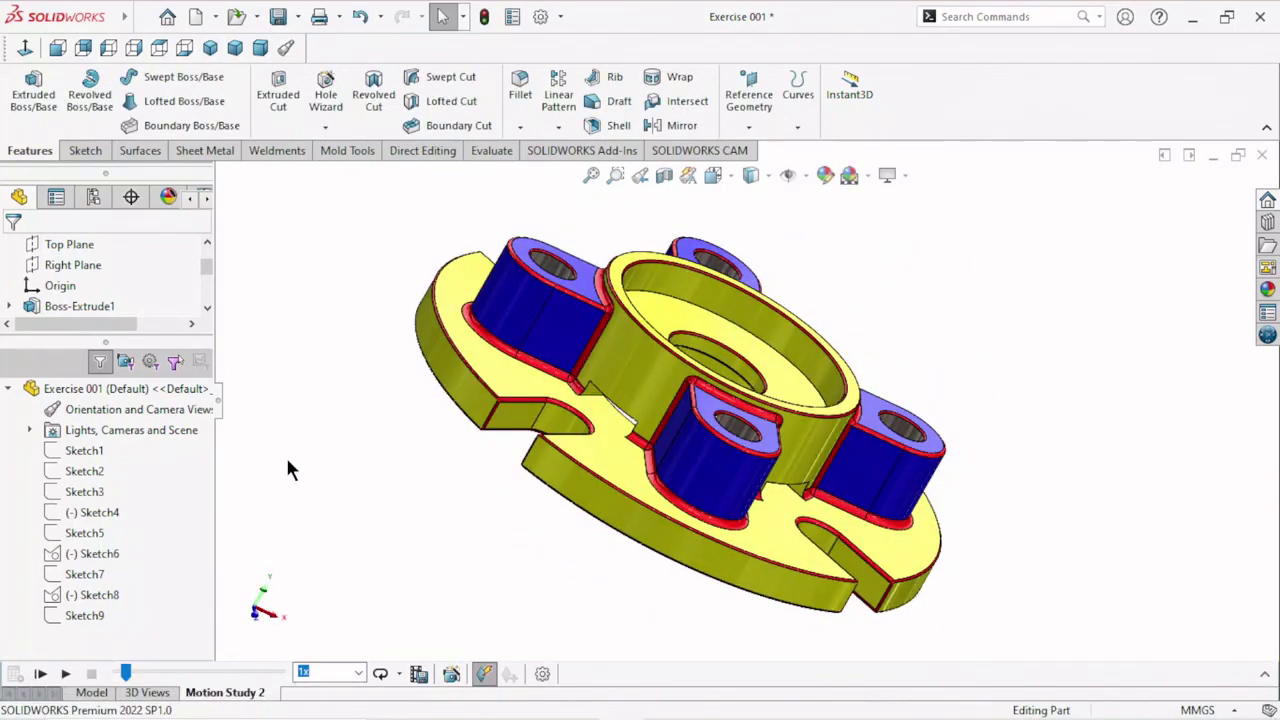
pyautogui.click(92, 694)
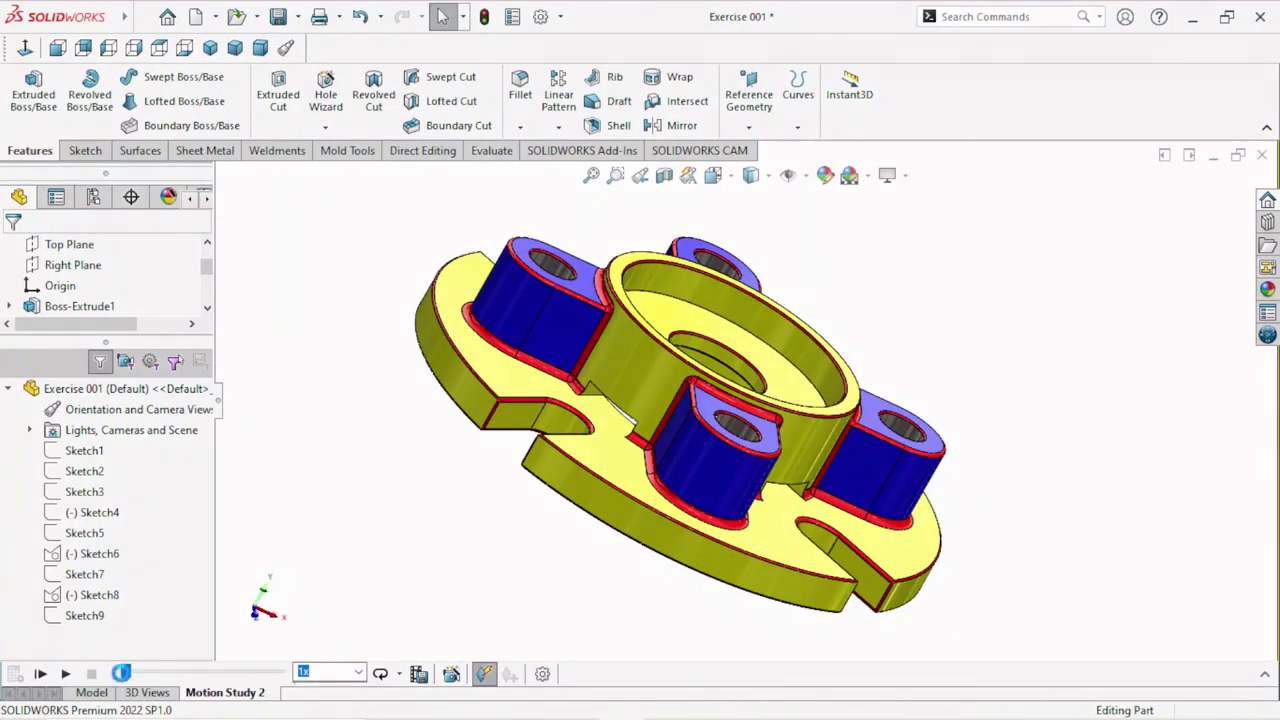